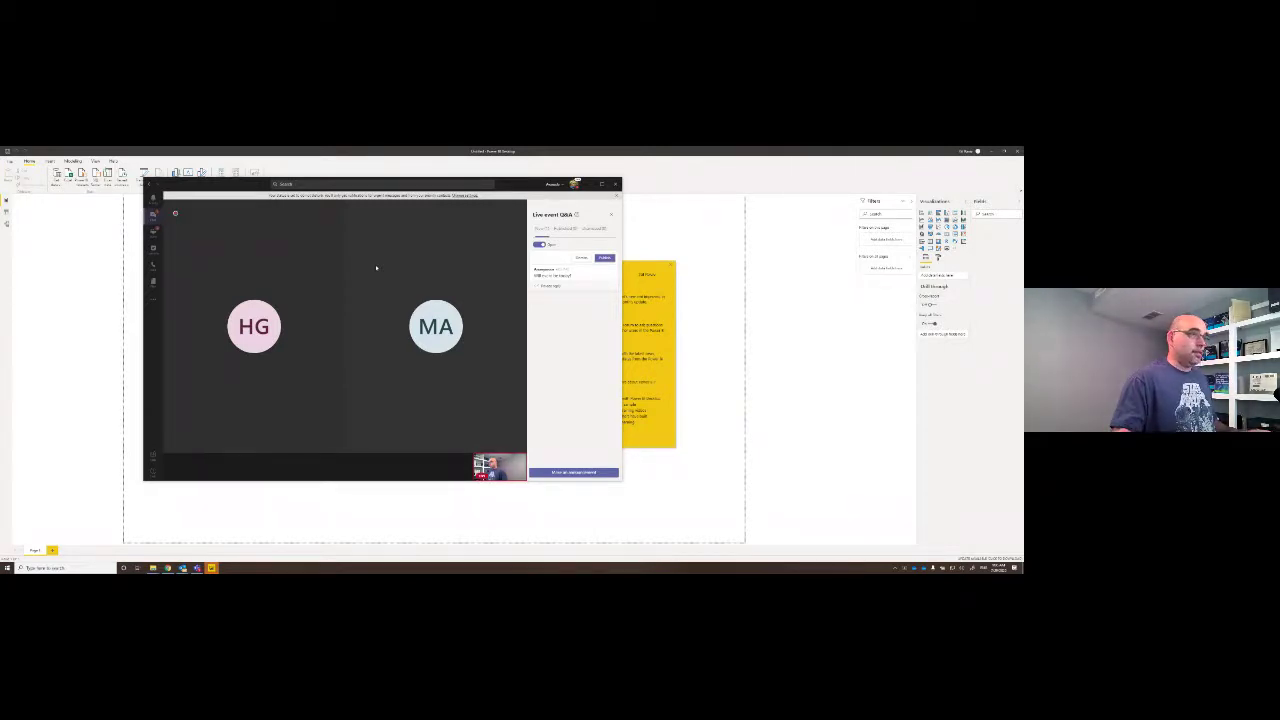
Minimize the Teams meeting window and dismiss the Power BI Desktop start screen
{"action": "left_click", "coordinate": [589, 184]}
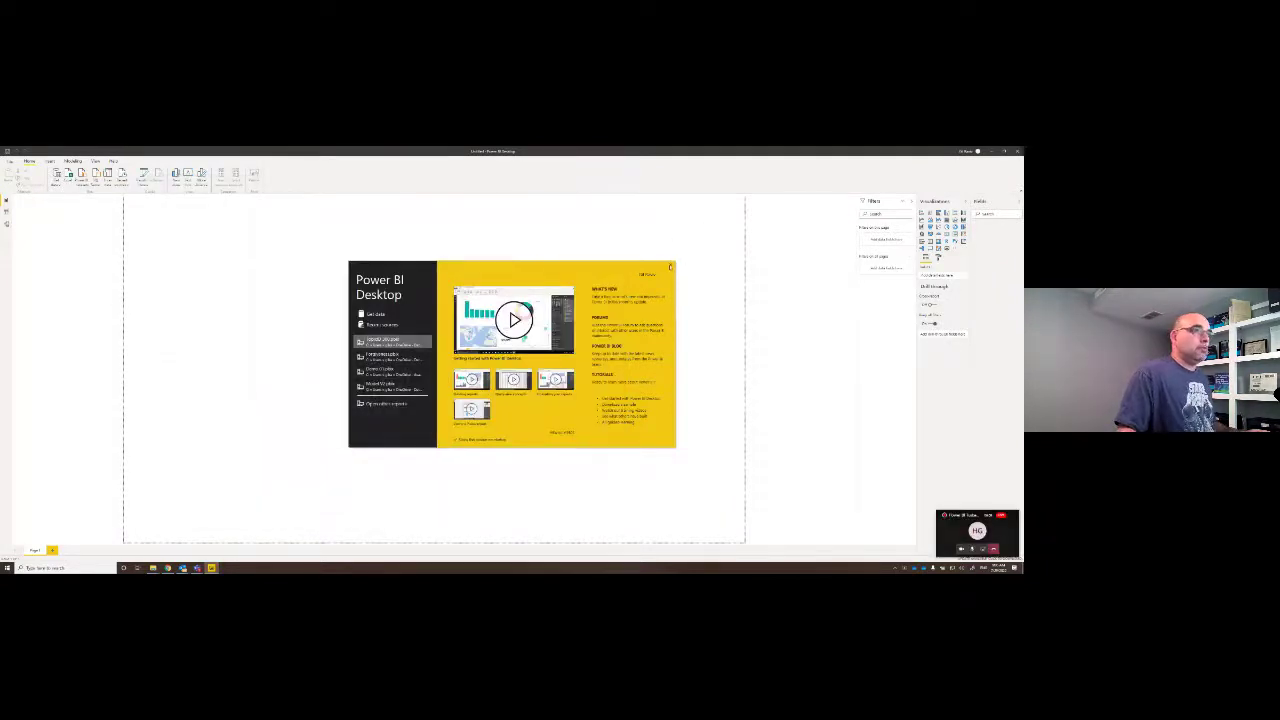
{"action": "left_click", "coordinate": [671, 267]}
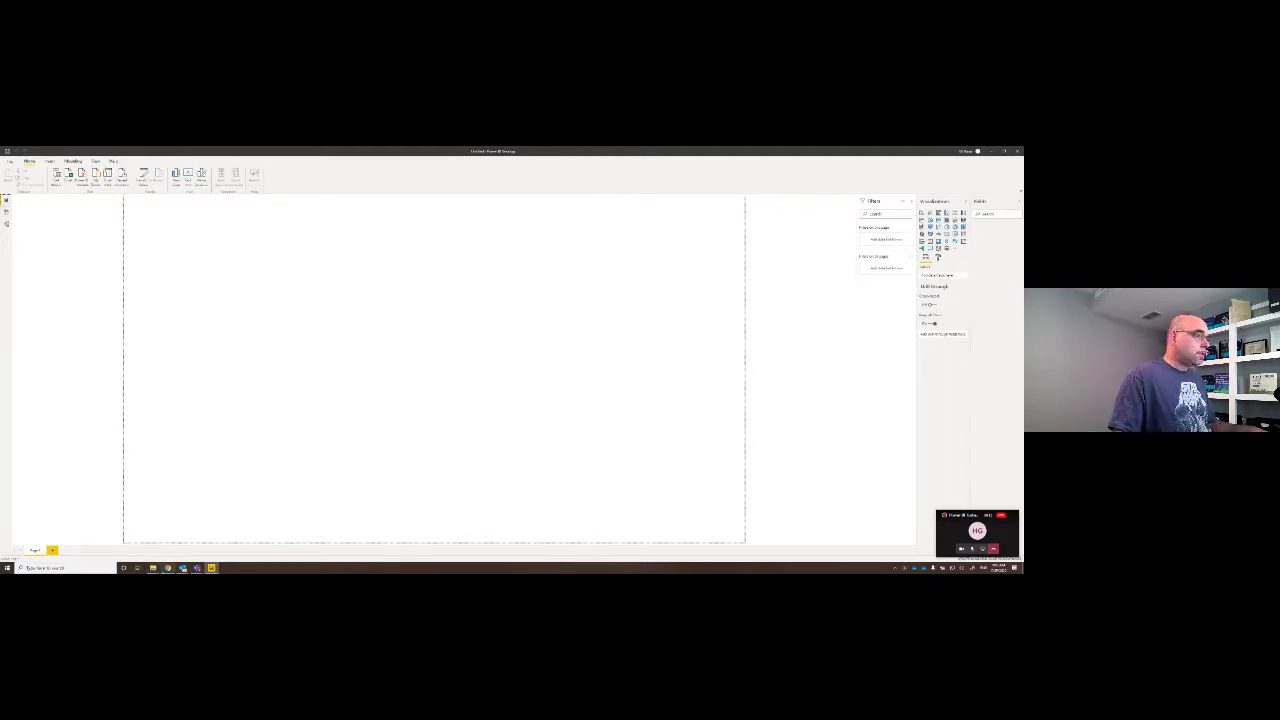
Switch to Chrome and open the datachant.com blog in a new browser tab
{"action": "left_click", "coordinate": [182, 568]}
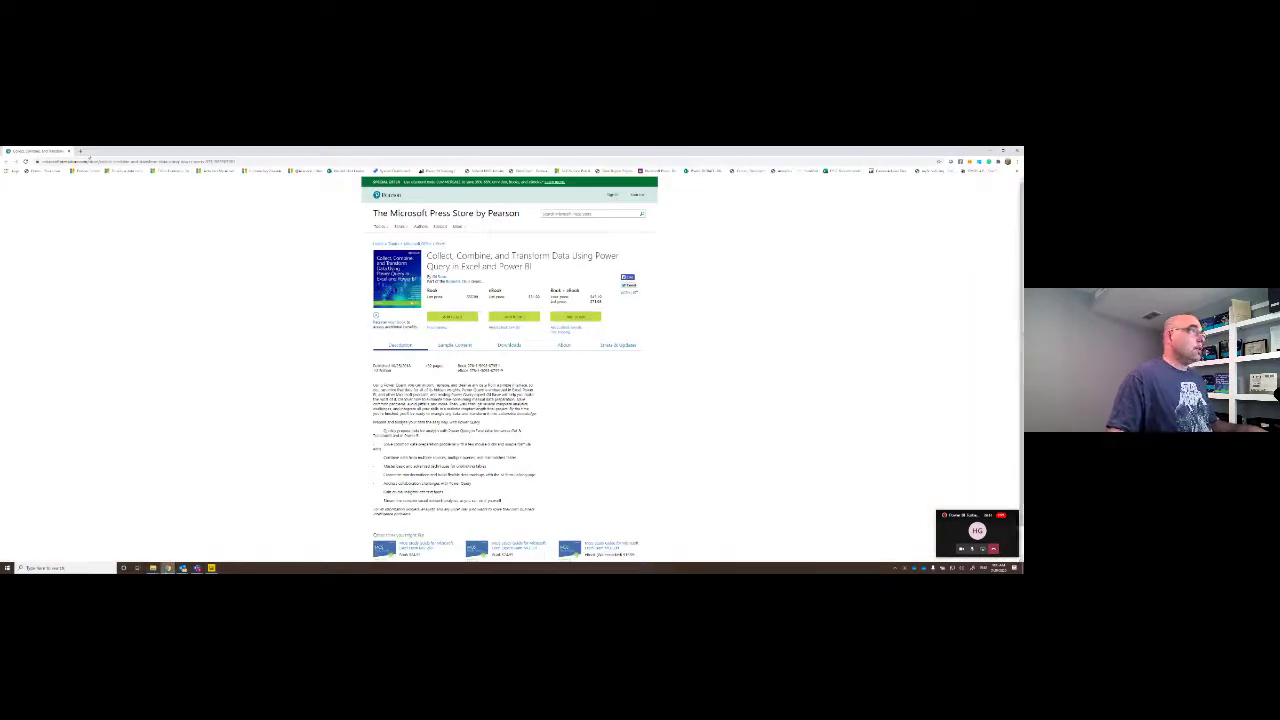
{"action": "left_click", "coordinate": [81, 151]}
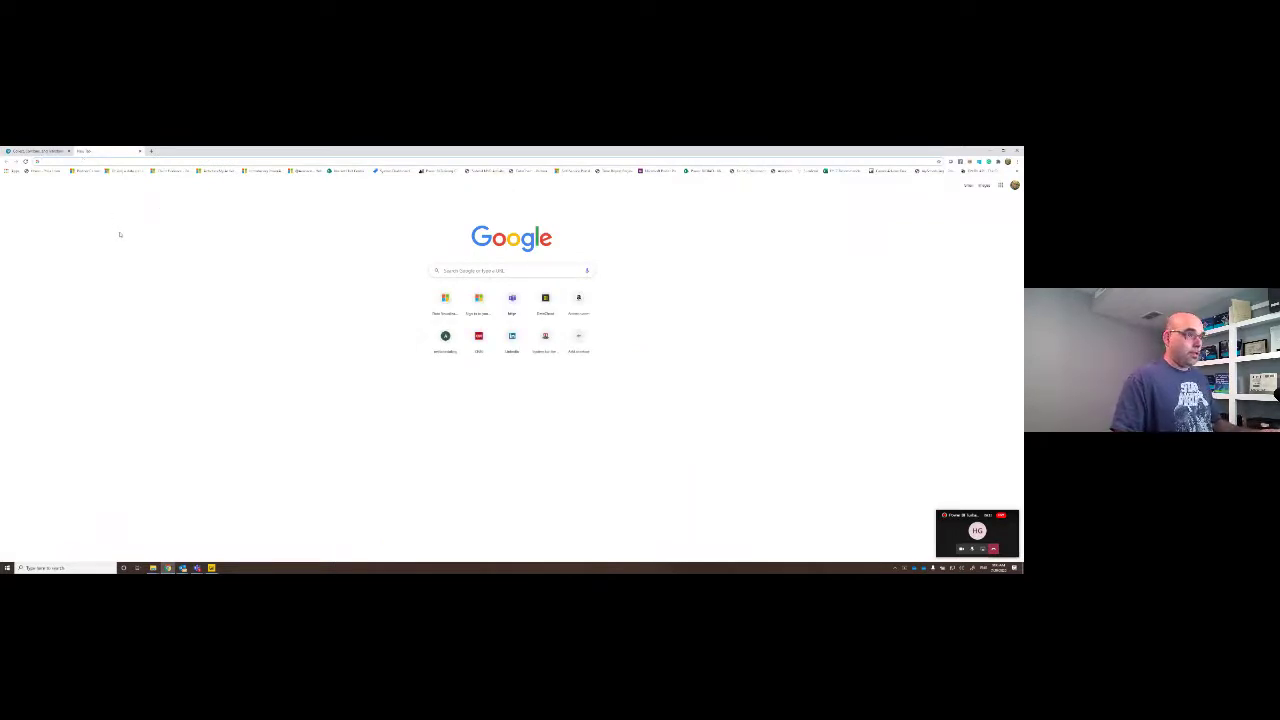
{"action": "type", "text": "datachannel.com"}
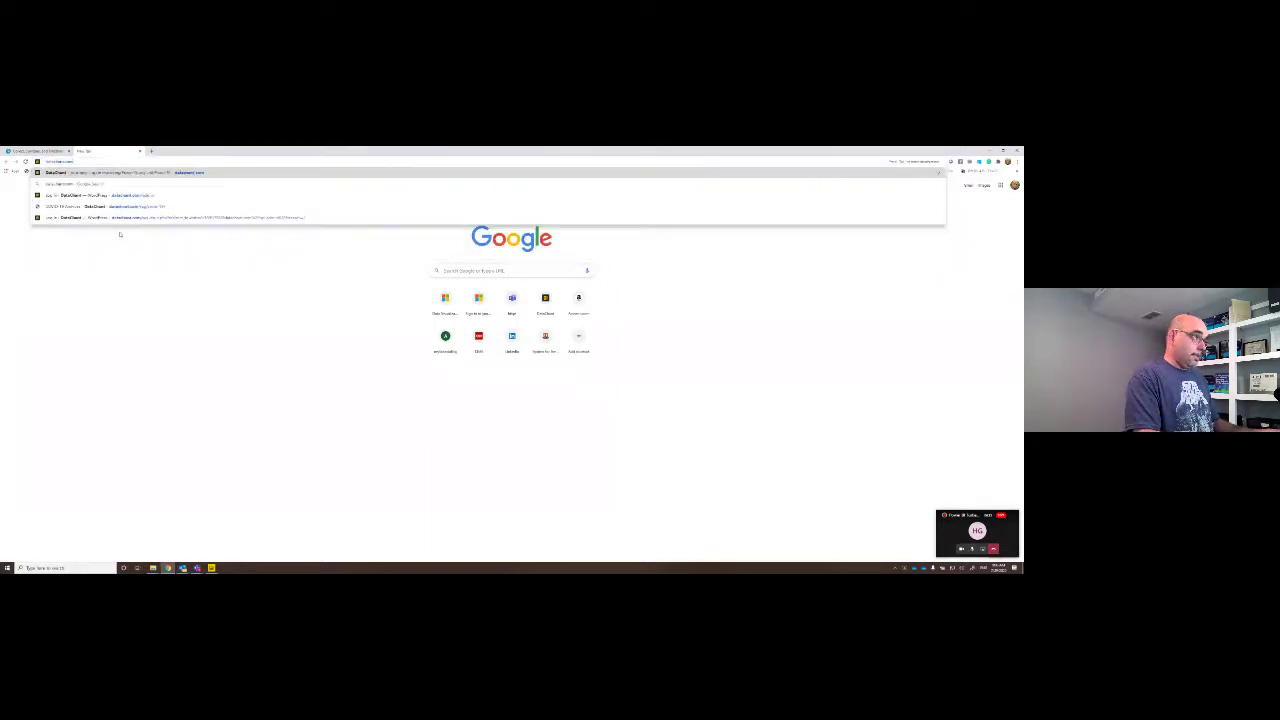
{"action": "key", "text": "Return"}
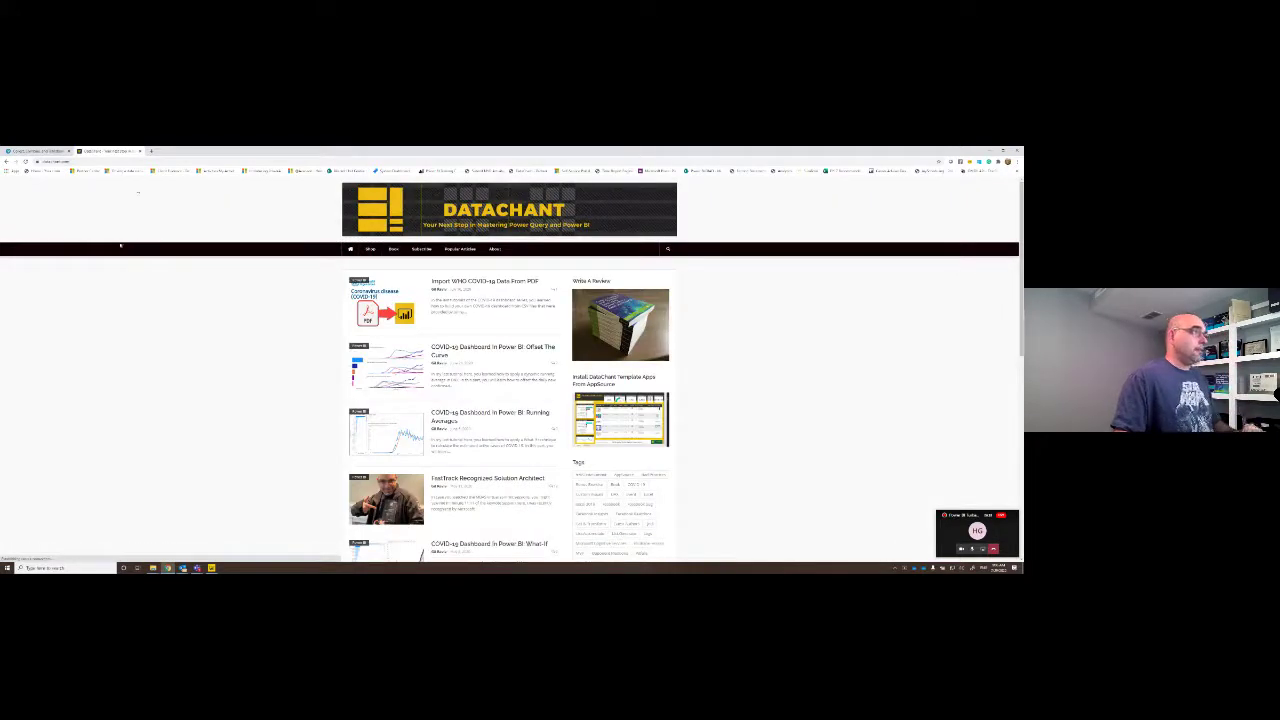
Search the DataChant blog for "pitfalls"
{"action": "left_click", "coordinate": [150, 159]}
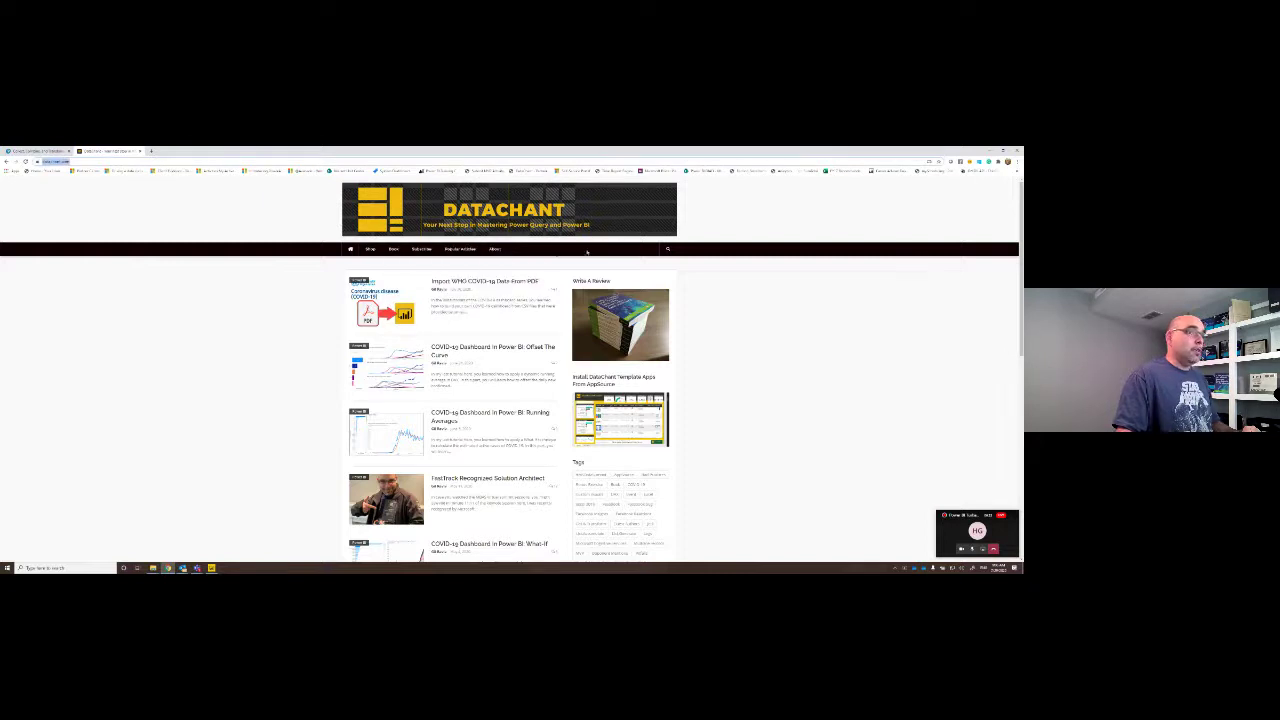
{"action": "left_click", "coordinate": [667, 249]}
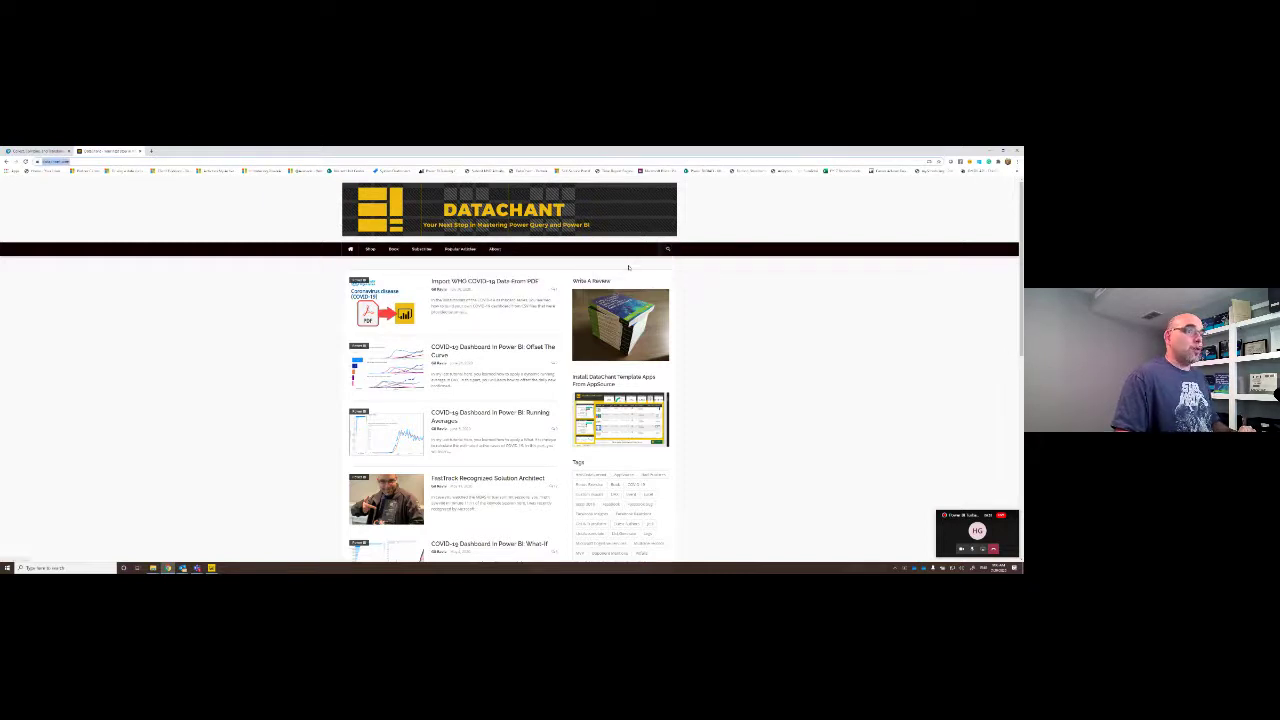
{"action": "left_click", "coordinate": [631, 267]}
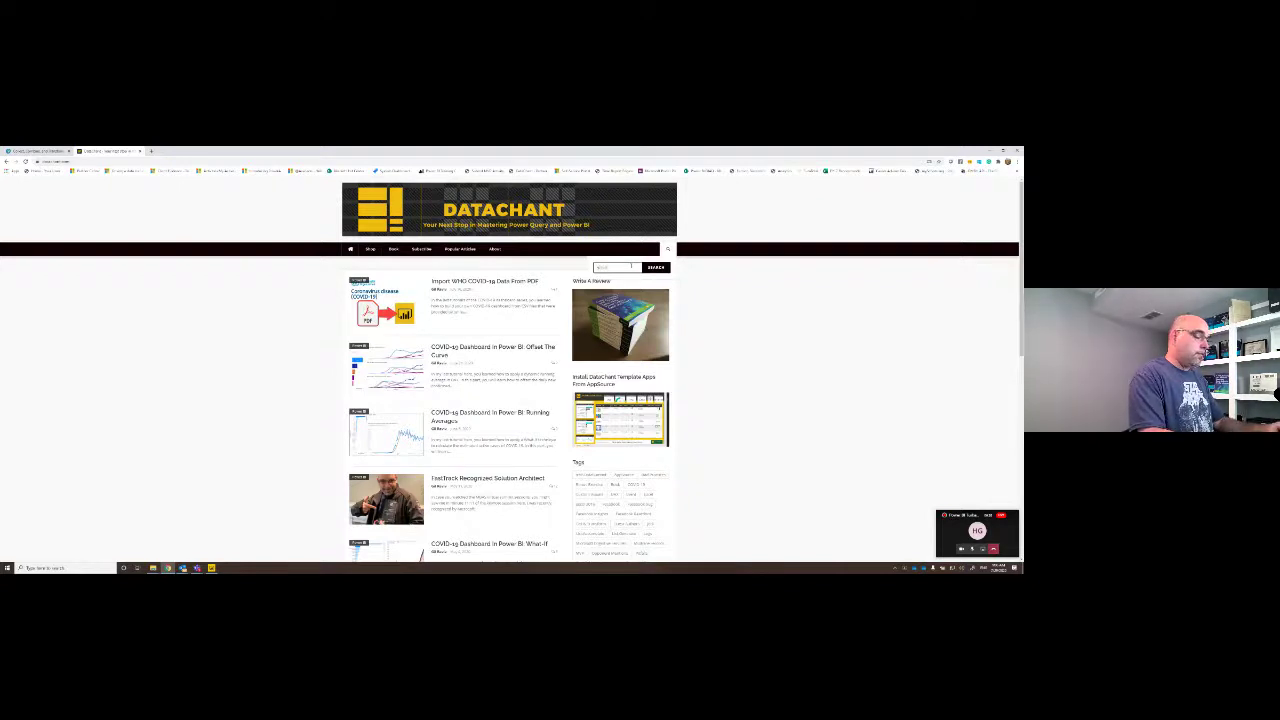
{"action": "left_click", "coordinate": [584, 265]}
{"action": "left_click", "coordinate": [667, 249]}
{"action": "left_click", "coordinate": [655, 268]}
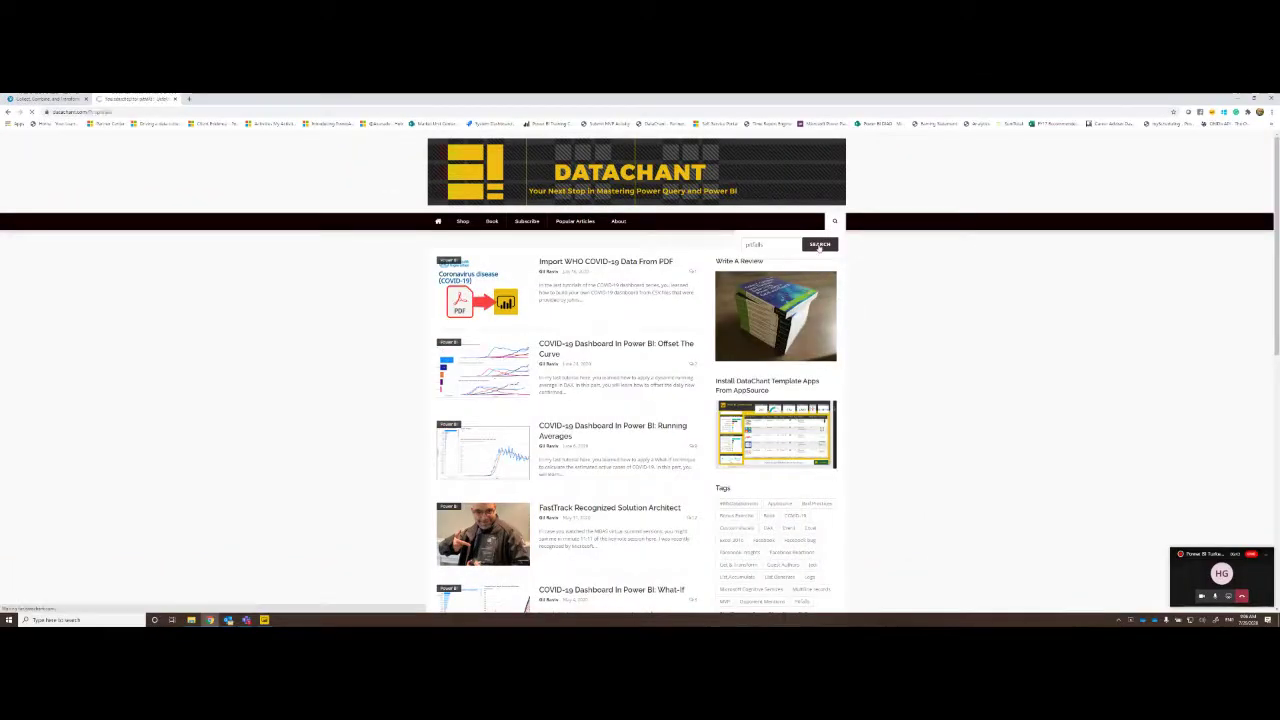
Copy the search results address and publish it in the Teams live event Q&A as the announcement "This is the pitfalls series in my blog"
{"action": "left_click", "coordinate": [97, 112]}
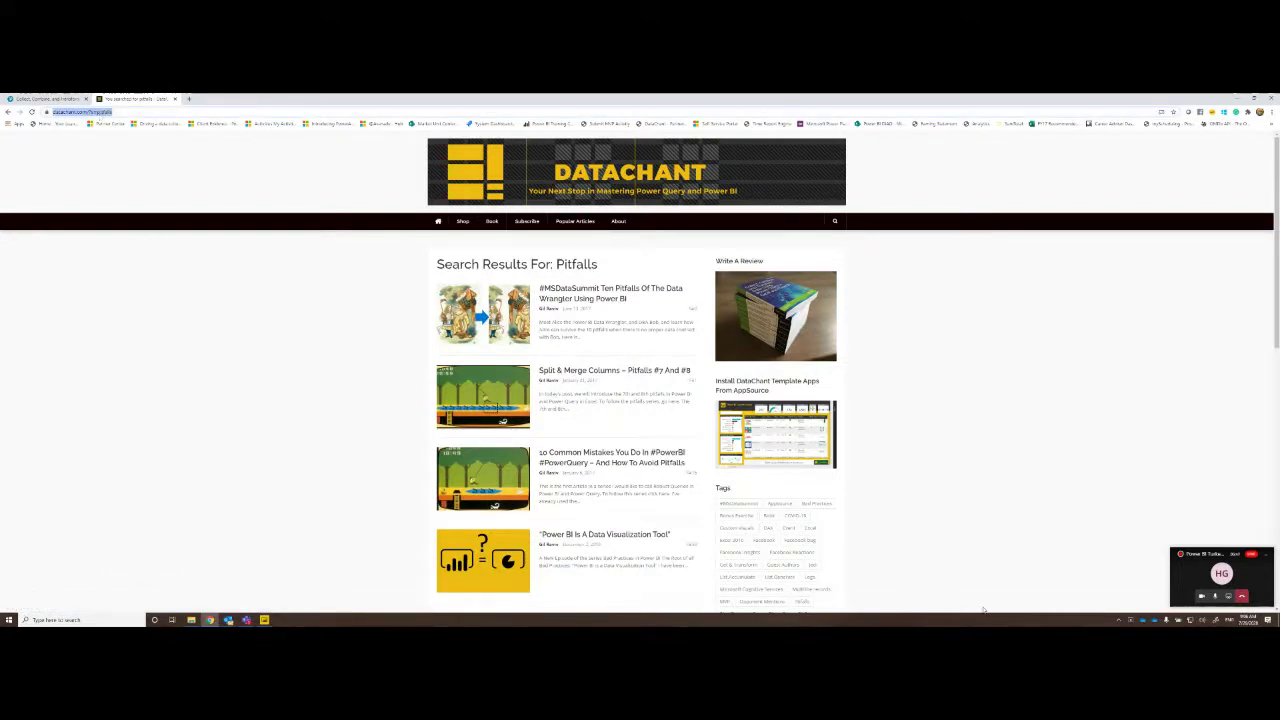
{"action": "left_click", "coordinate": [1196, 578]}
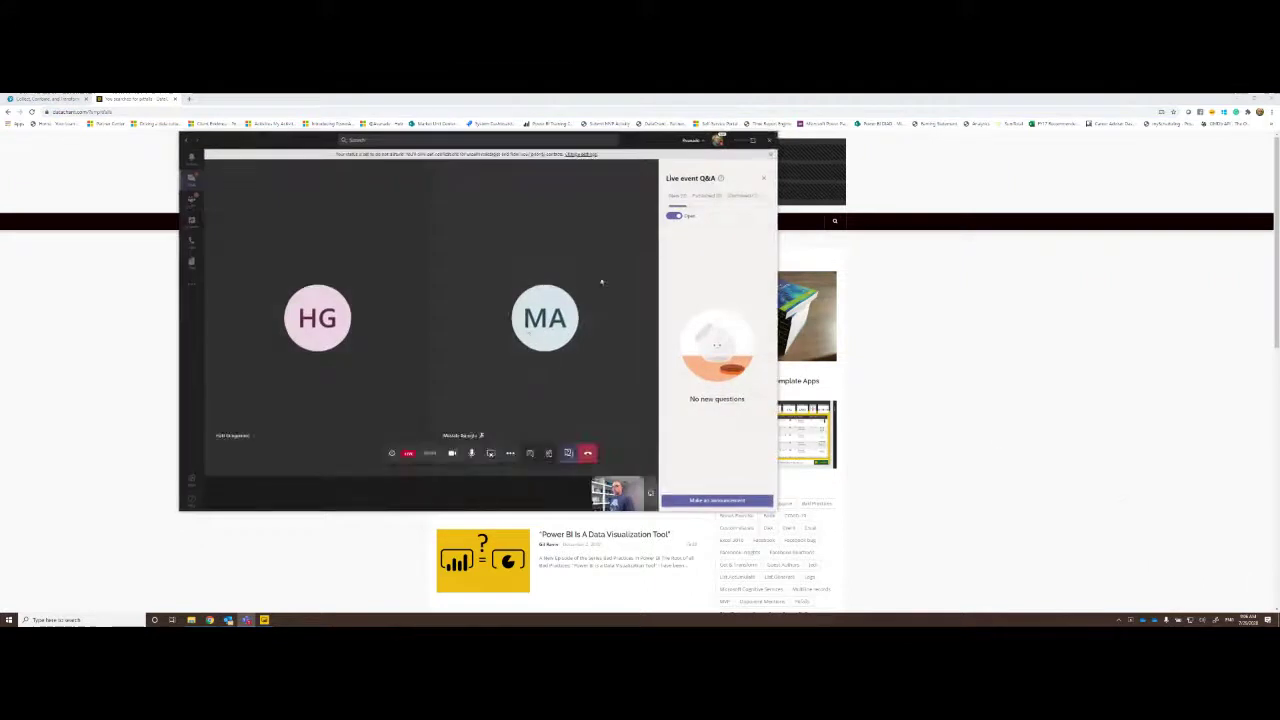
{"action": "left_click", "coordinate": [532, 455]}
{"action": "left_click", "coordinate": [567, 453]}
{"action": "left_click", "coordinate": [716, 500]}
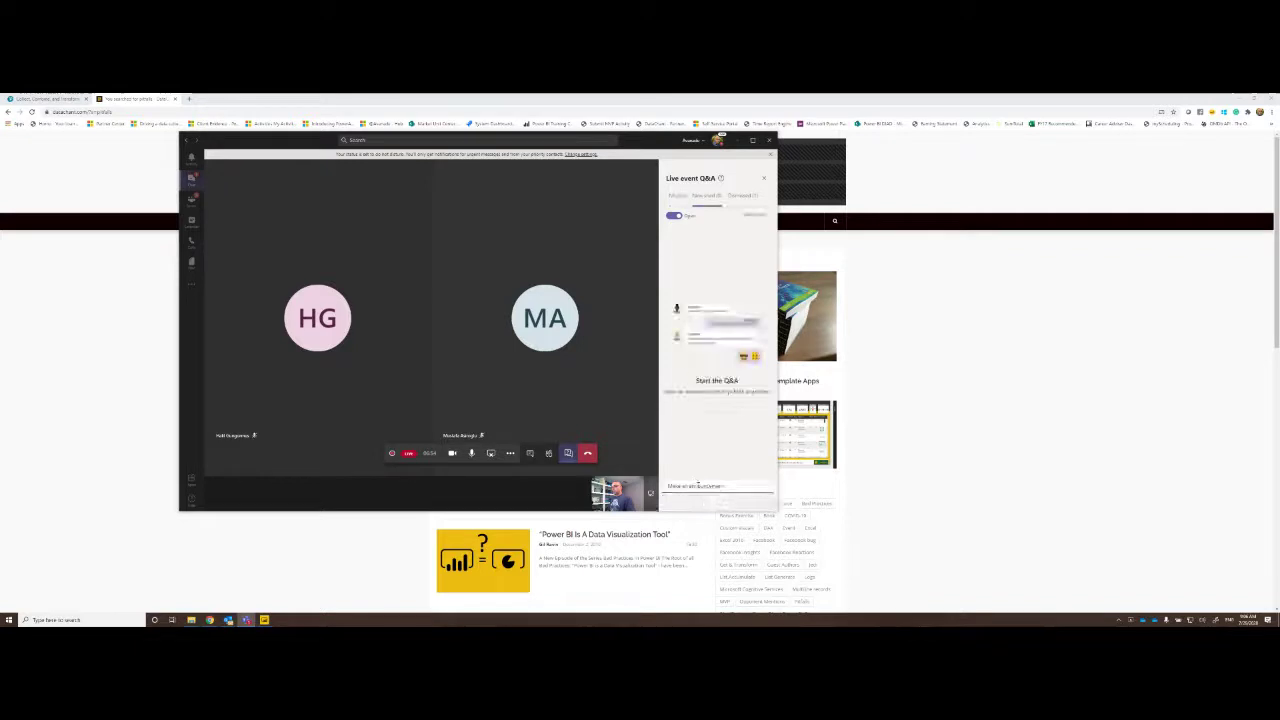
{"action": "type", "text": "This is"}
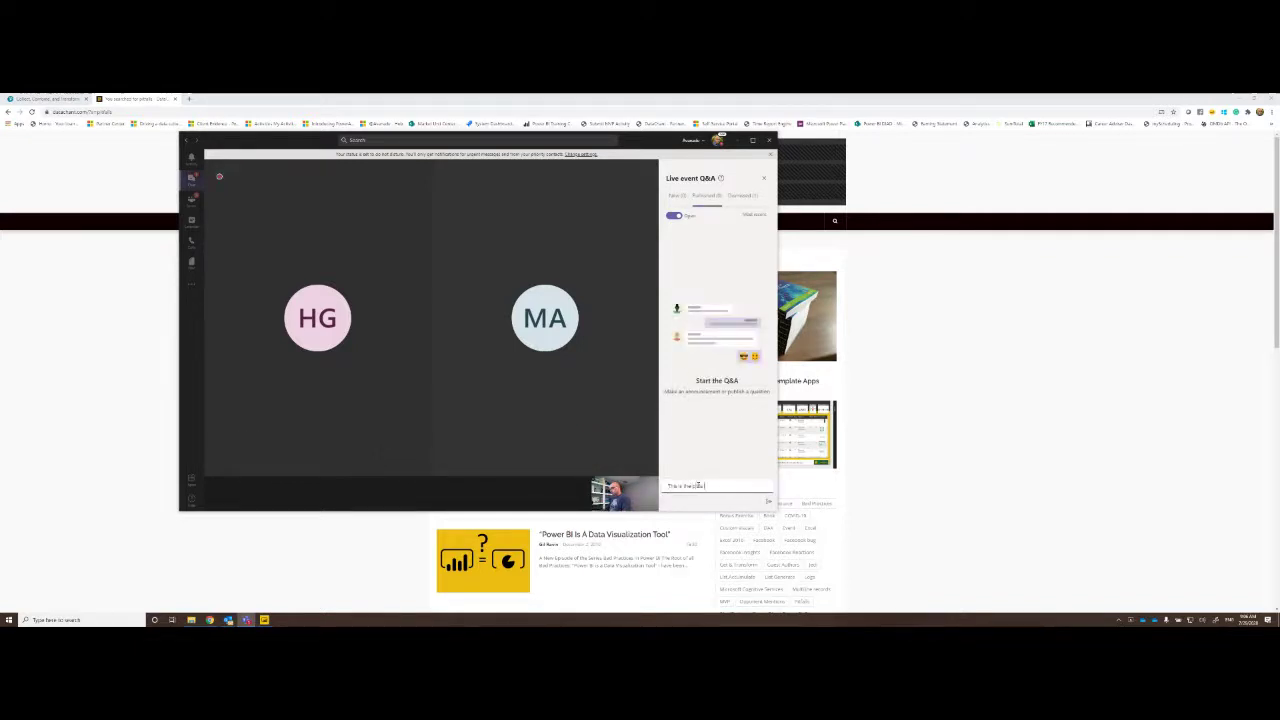
{"action": "type", "text": " the public version in th"}
{"action": "type", "text": "https://datachant.com/?s=pbifails"}
{"action": "key", "text": "Return"}
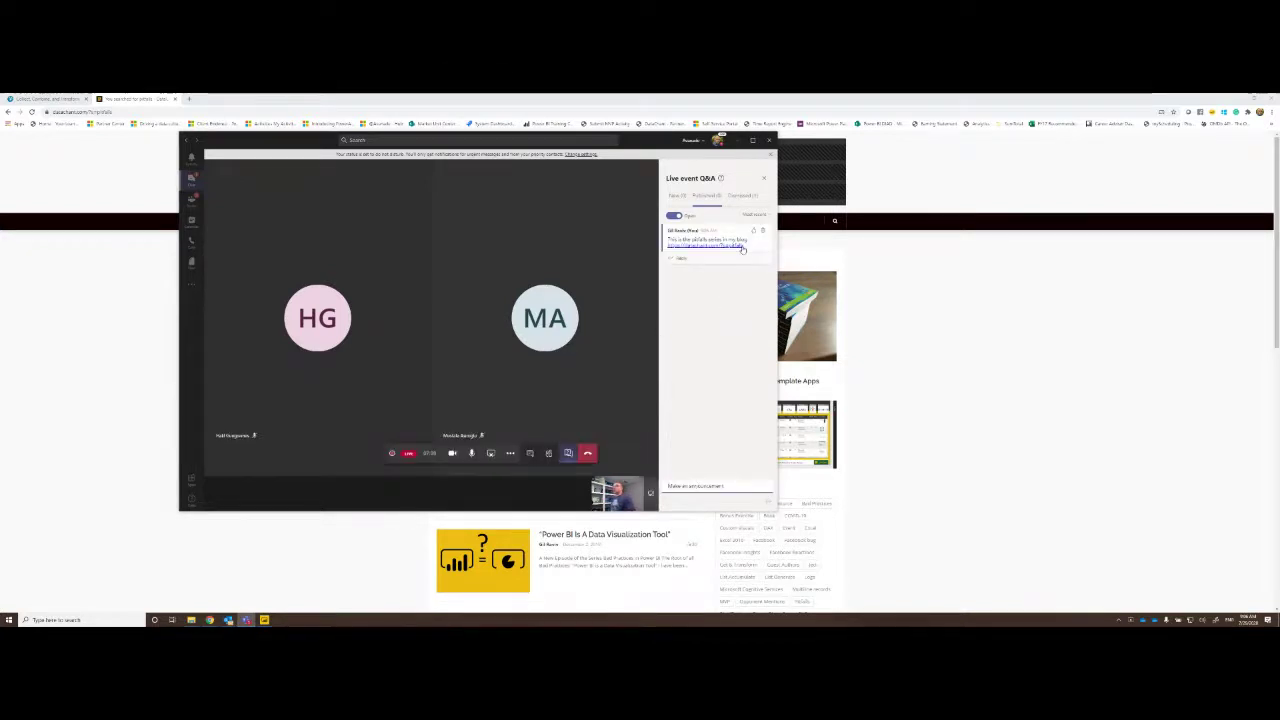
Return to Chrome and examine the pitfall articles on both pages of the blog's search results
{"action": "left_click", "coordinate": [946, 347]}
{"action": "scroll", "coordinate": [562, 408], "scroll_direction": "down", "scroll_amount": 5}
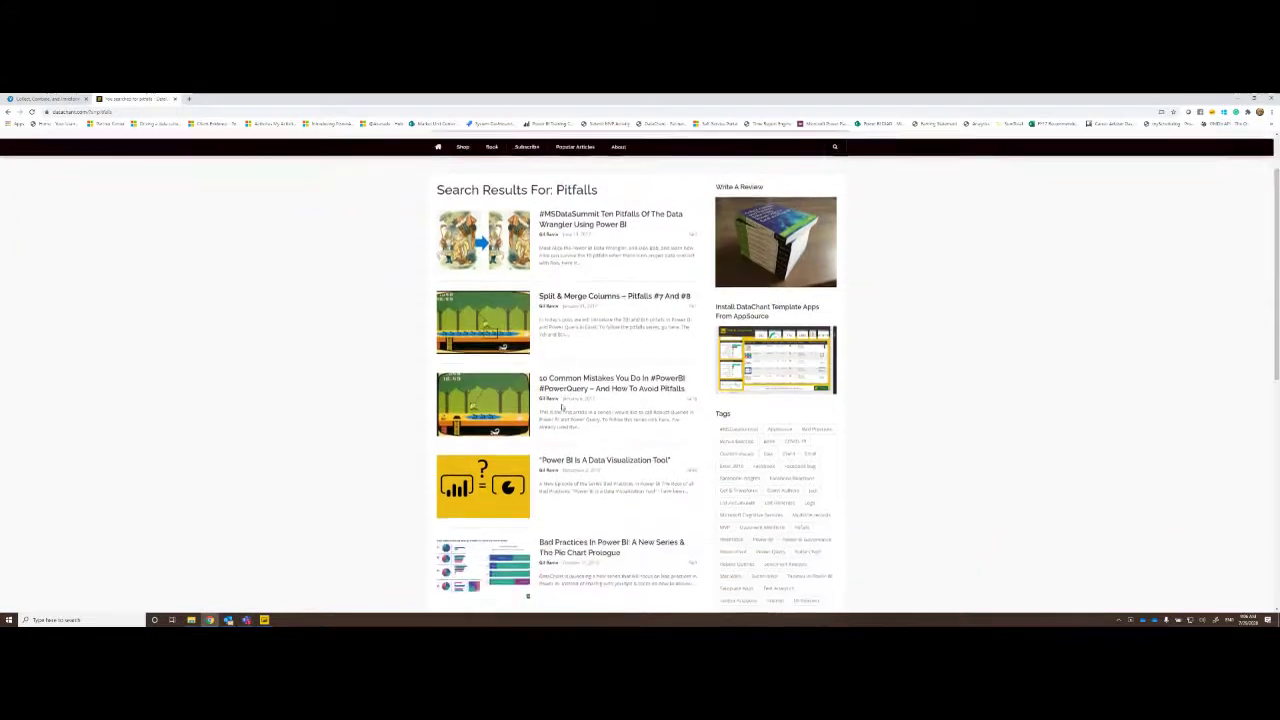
{"action": "scroll", "coordinate": [562, 408], "scroll_direction": "down", "scroll_amount": 4}
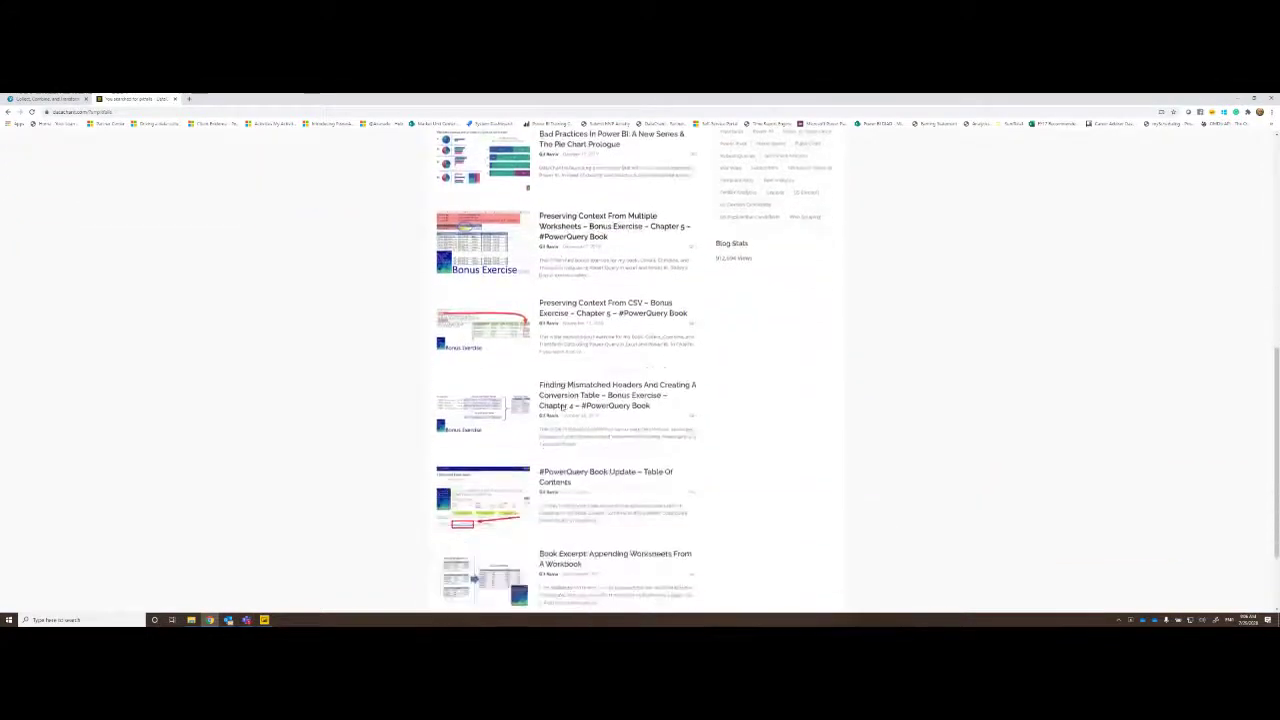
{"action": "left_click", "coordinate": [460, 521]}
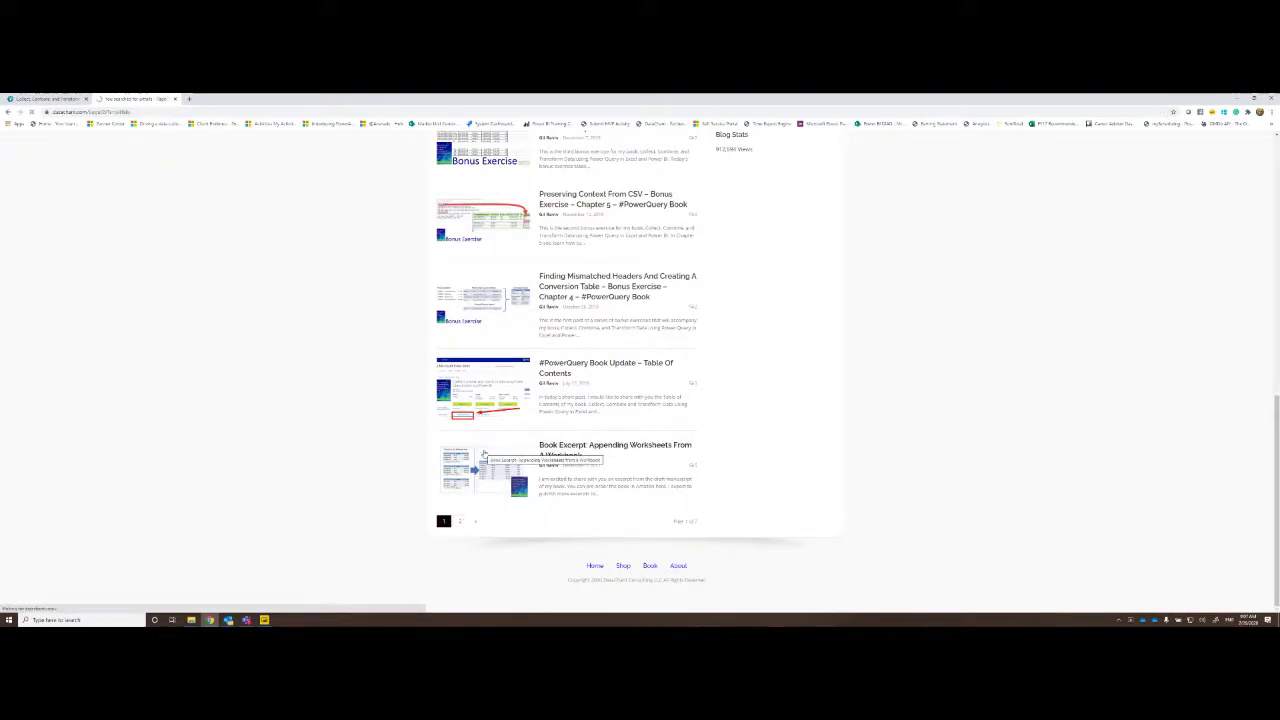
{"action": "scroll", "coordinate": [484, 455], "scroll_direction": "down", "scroll_amount": 3}
{"action": "scroll", "coordinate": [486, 449], "scroll_direction": "down", "scroll_amount": 1}
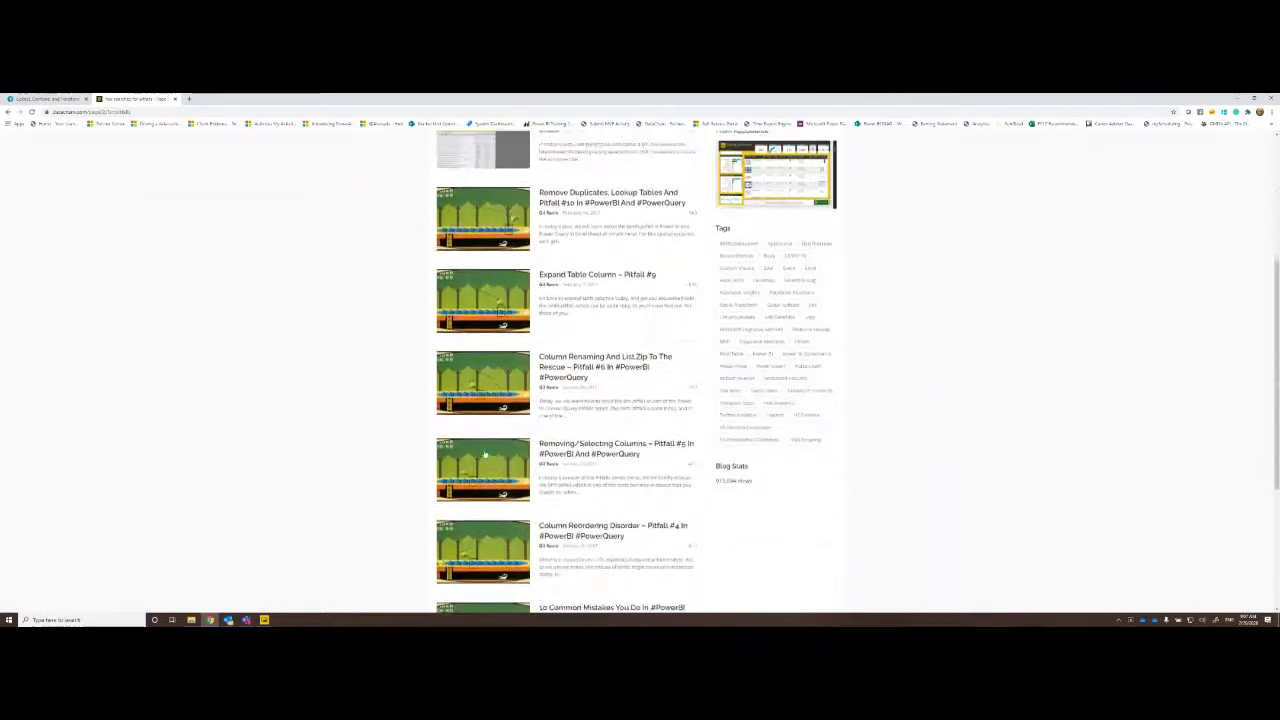
{"action": "scroll", "coordinate": [486, 449], "scroll_direction": "down", "scroll_amount": 2}
{"action": "scroll", "coordinate": [486, 449], "scroll_direction": "down", "scroll_amount": 2}
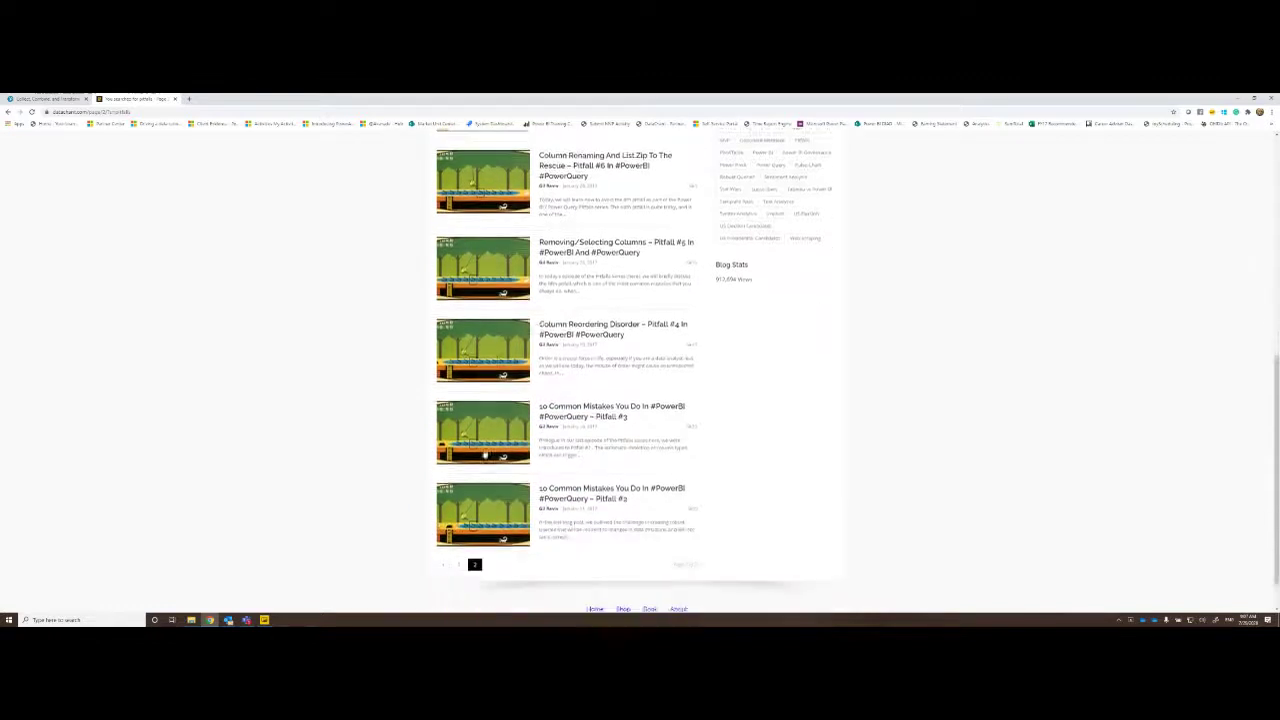
{"action": "scroll", "coordinate": [485, 455], "scroll_direction": "up", "scroll_amount": 1}
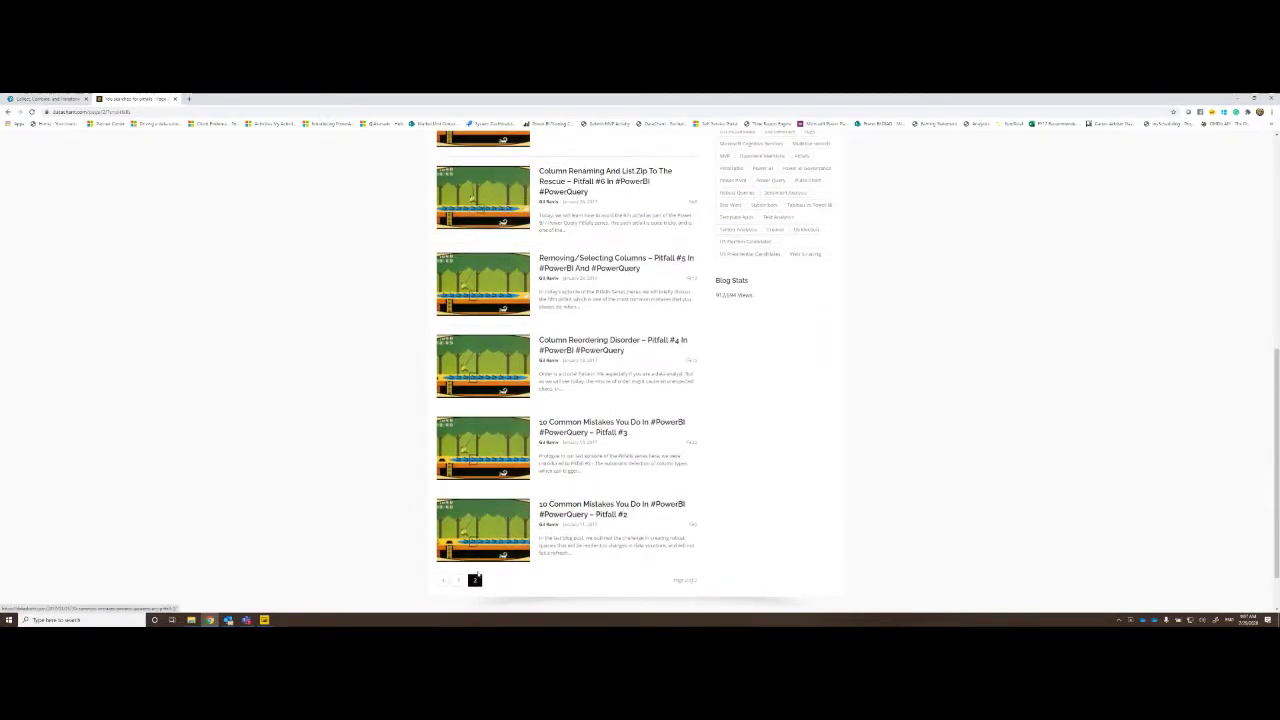
{"action": "scroll", "coordinate": [476, 485], "scroll_direction": "up", "scroll_amount": 2}
{"action": "scroll", "coordinate": [466, 251], "scroll_direction": "up", "scroll_amount": 1}
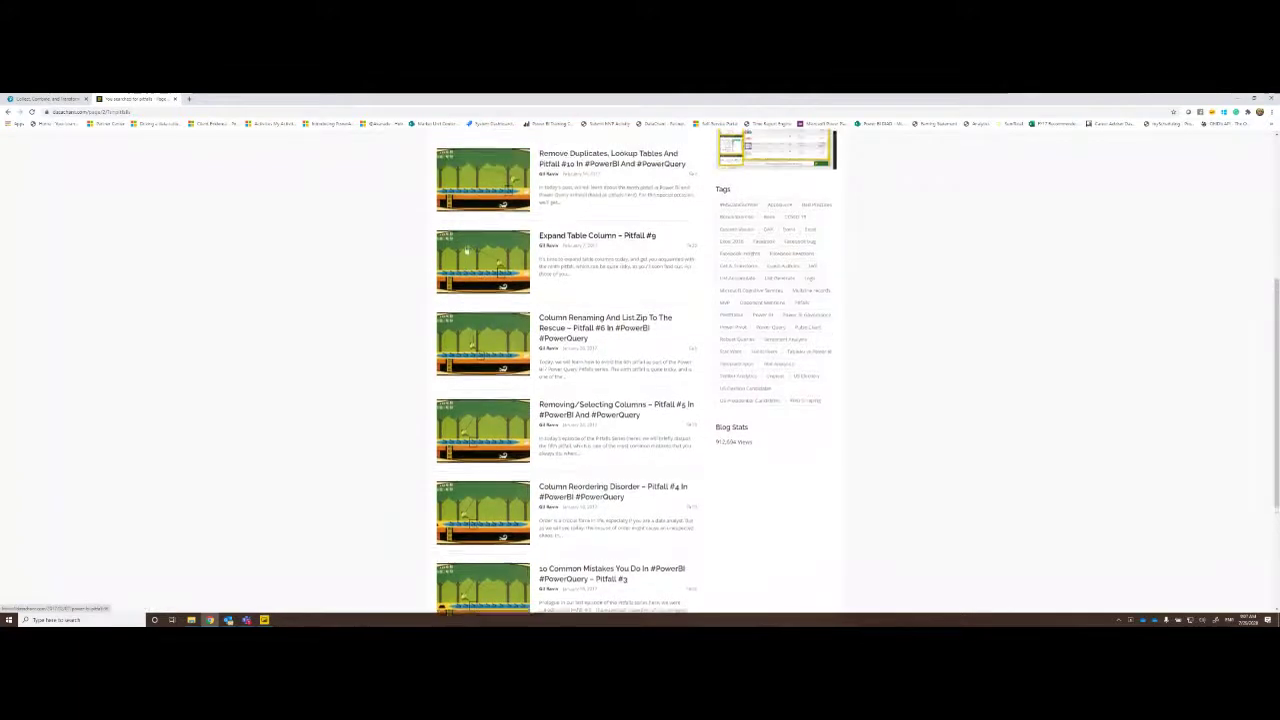
{"action": "scroll", "coordinate": [466, 251], "scroll_direction": "up", "scroll_amount": 2}
{"action": "scroll", "coordinate": [440, 262], "scroll_direction": "down", "scroll_amount": 1}
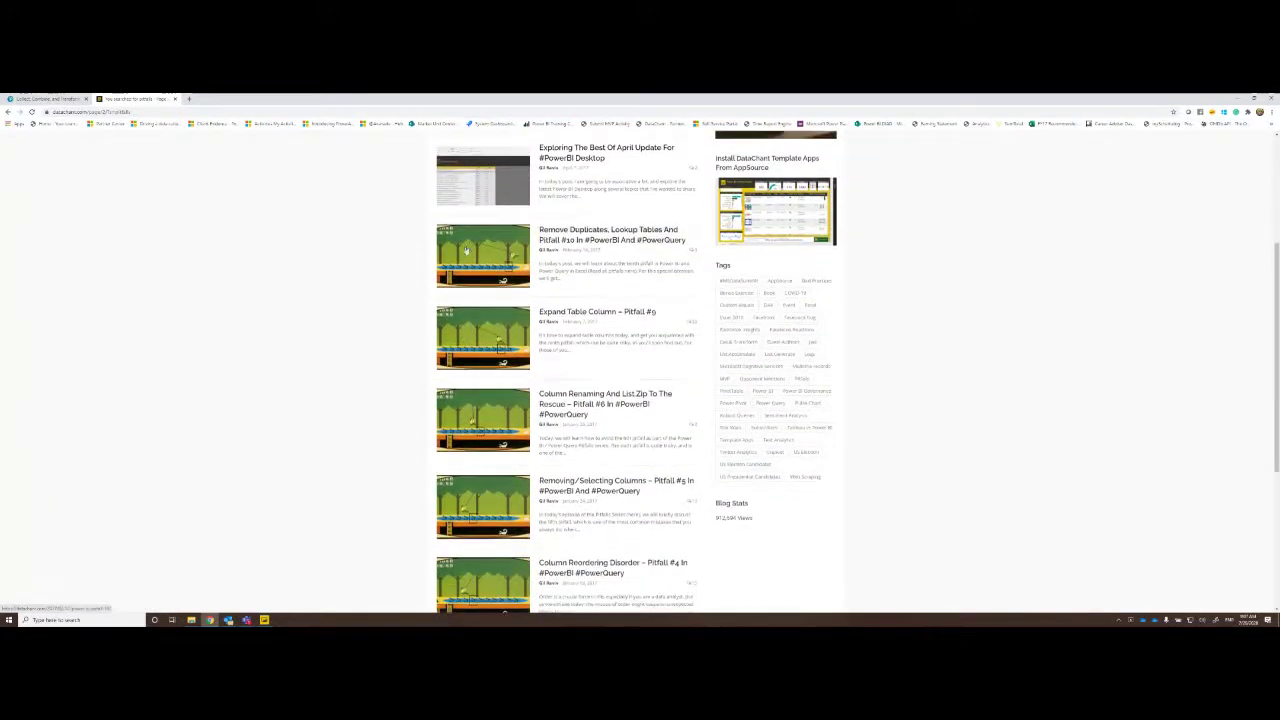
{"action": "scroll", "coordinate": [435, 296], "scroll_direction": "up", "scroll_amount": 1}
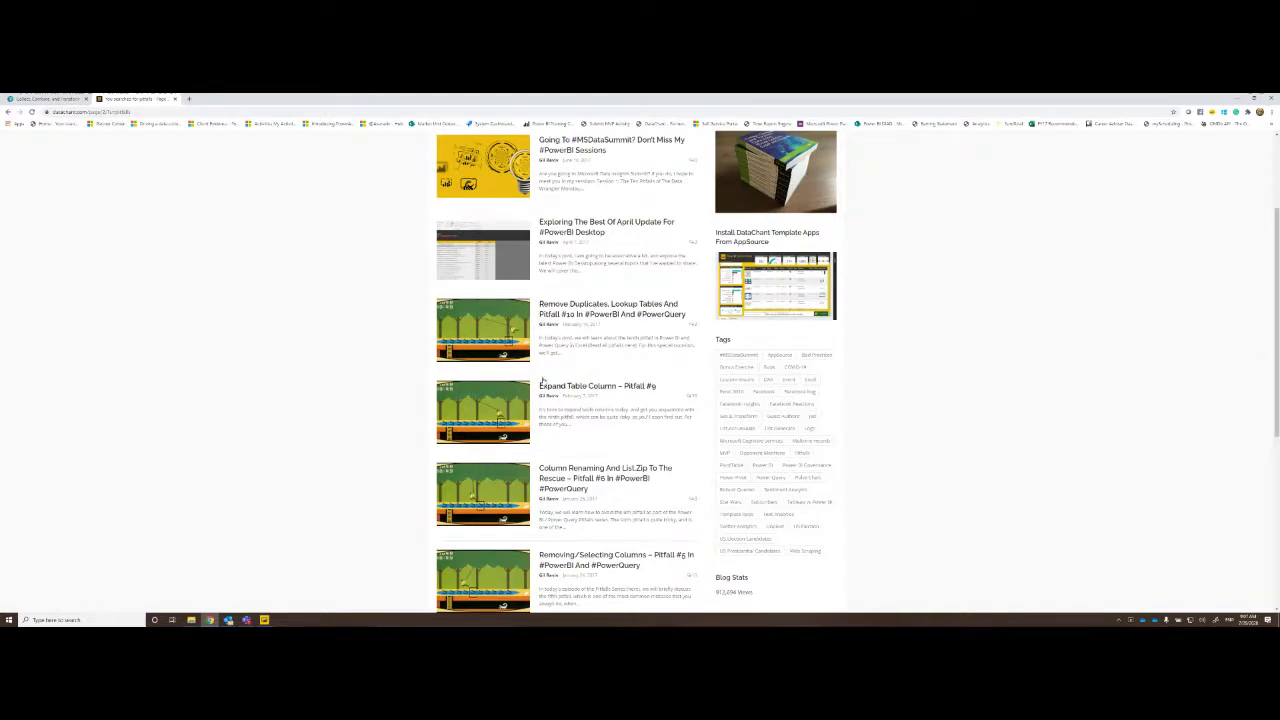
Copy the Microsoft Press Store book page address and publish it in the Teams Q&A as the announcement "My book"
{"action": "left_click", "coordinate": [50, 98]}
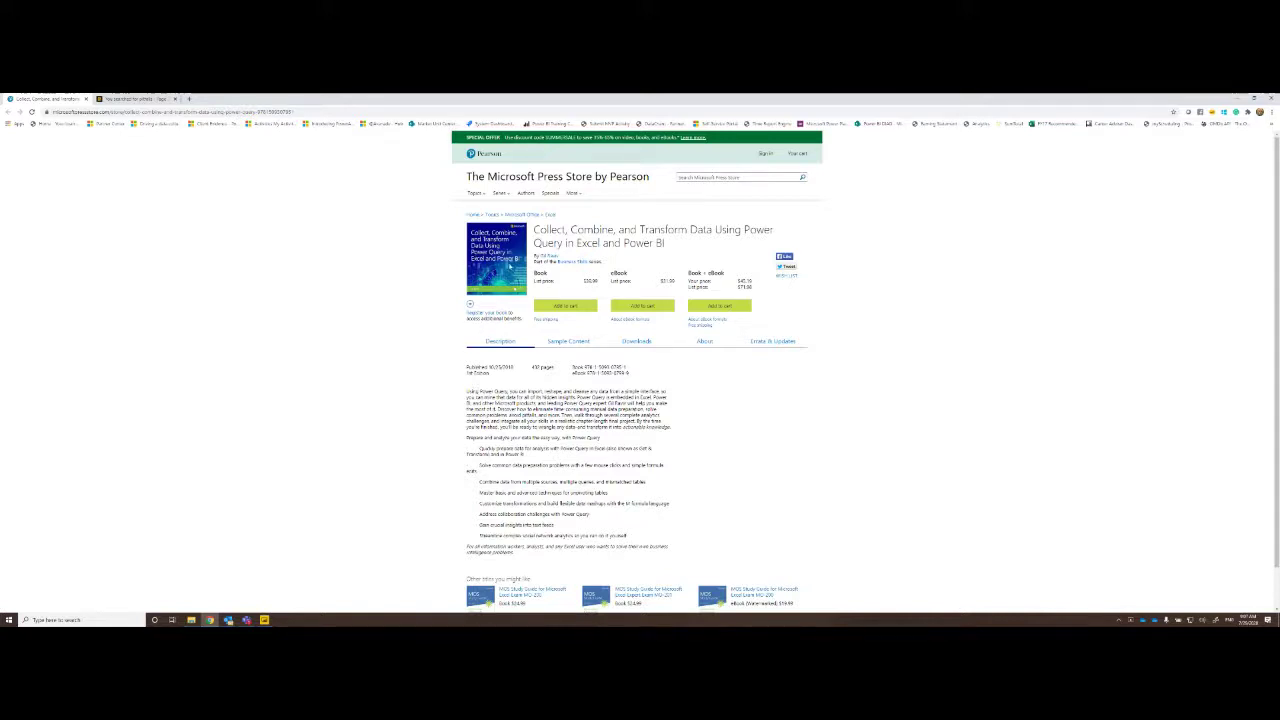
{"action": "scroll", "coordinate": [501, 352], "scroll_direction": "down", "scroll_amount": 1}
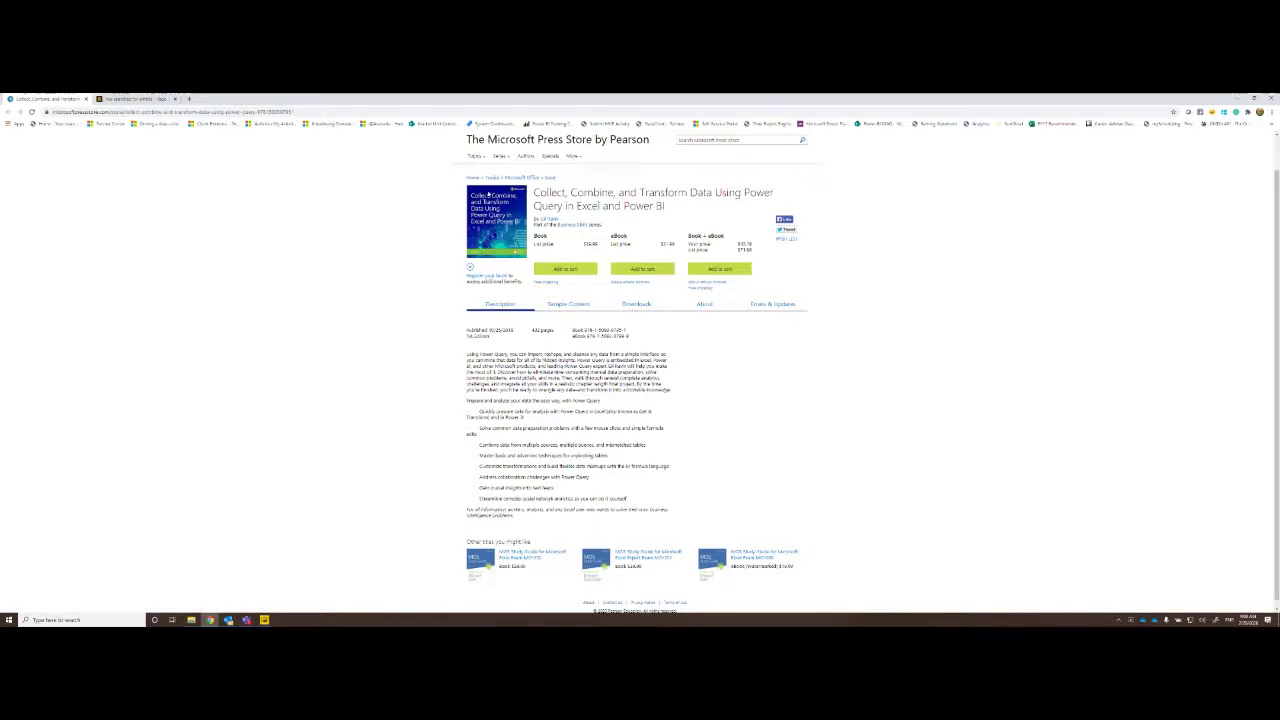
{"action": "left_click", "coordinate": [206, 113]}
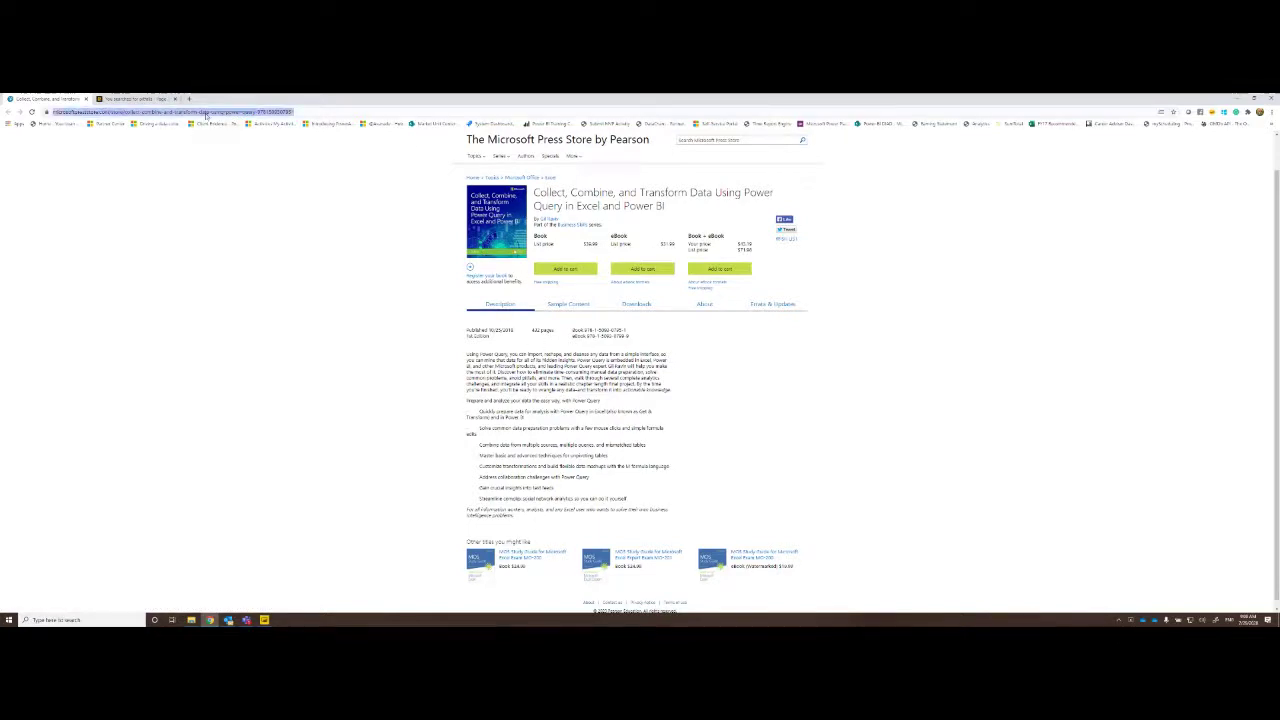
{"action": "left_click", "coordinate": [228, 619]}
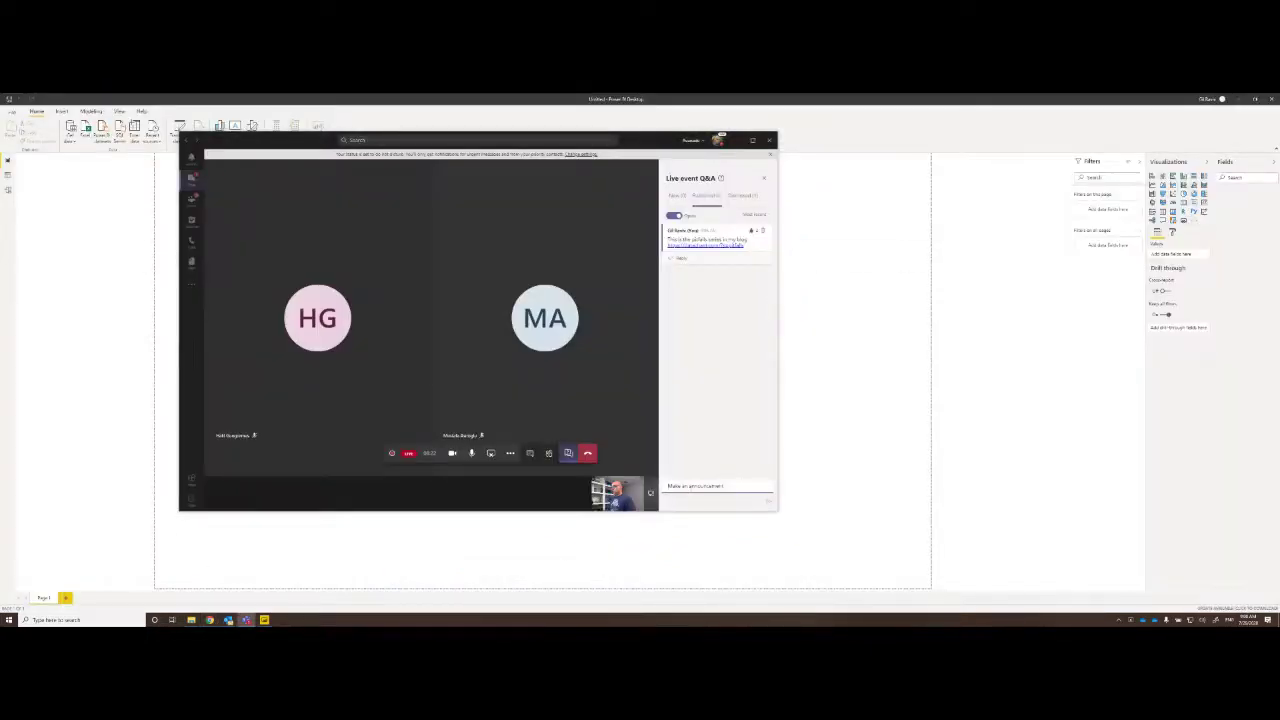
{"action": "type", "text": "My book"}
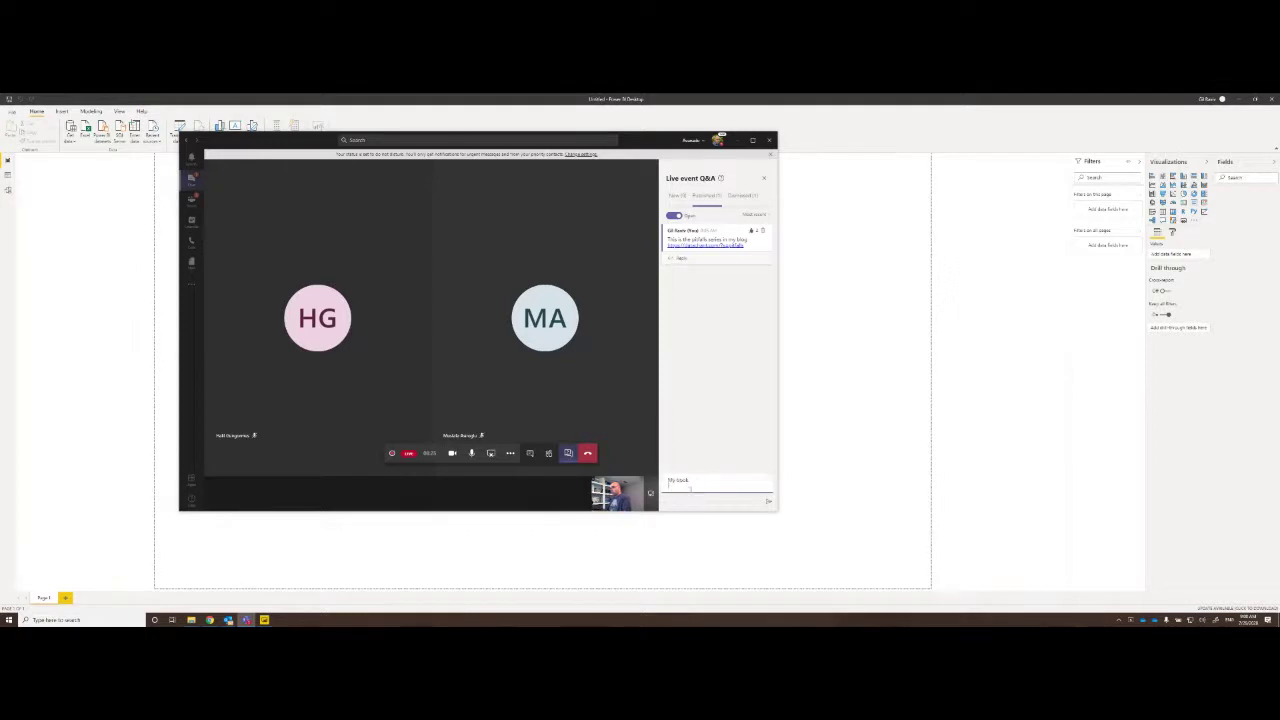
{"action": "key", "text": "ctrl+v"}
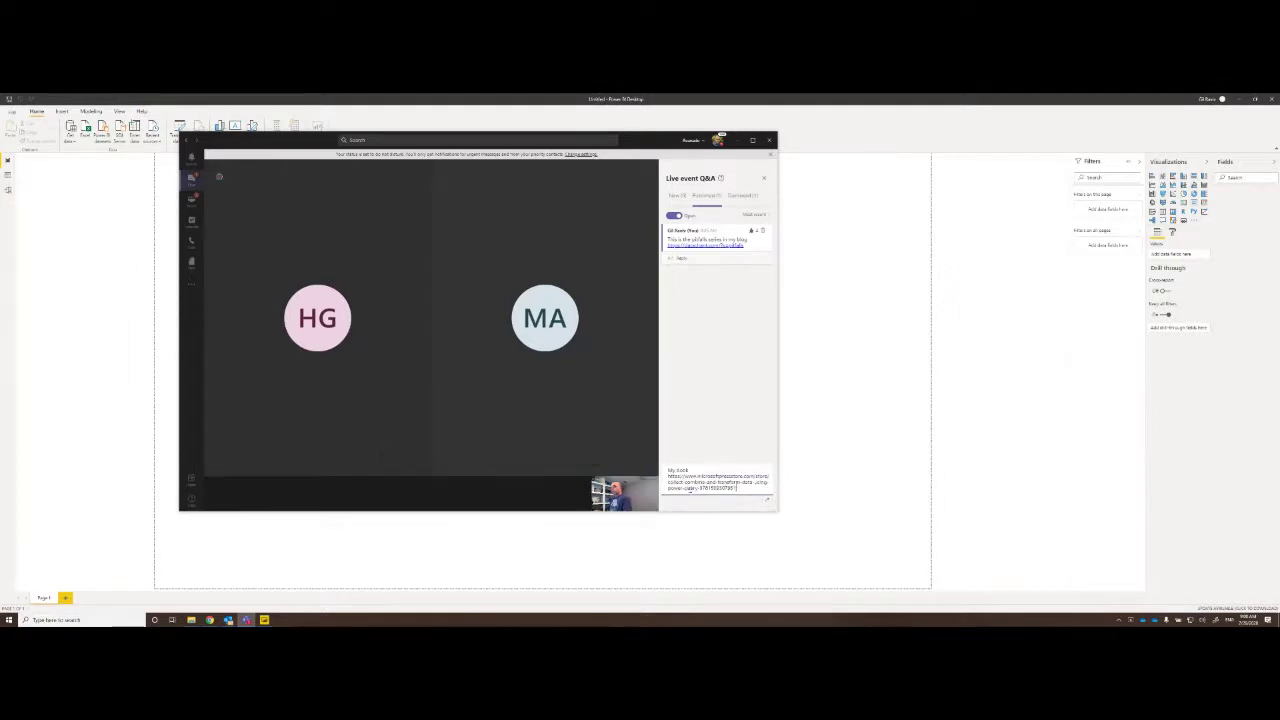
{"action": "key", "text": "Return"}
{"action": "left_click", "coordinate": [110, 291]}
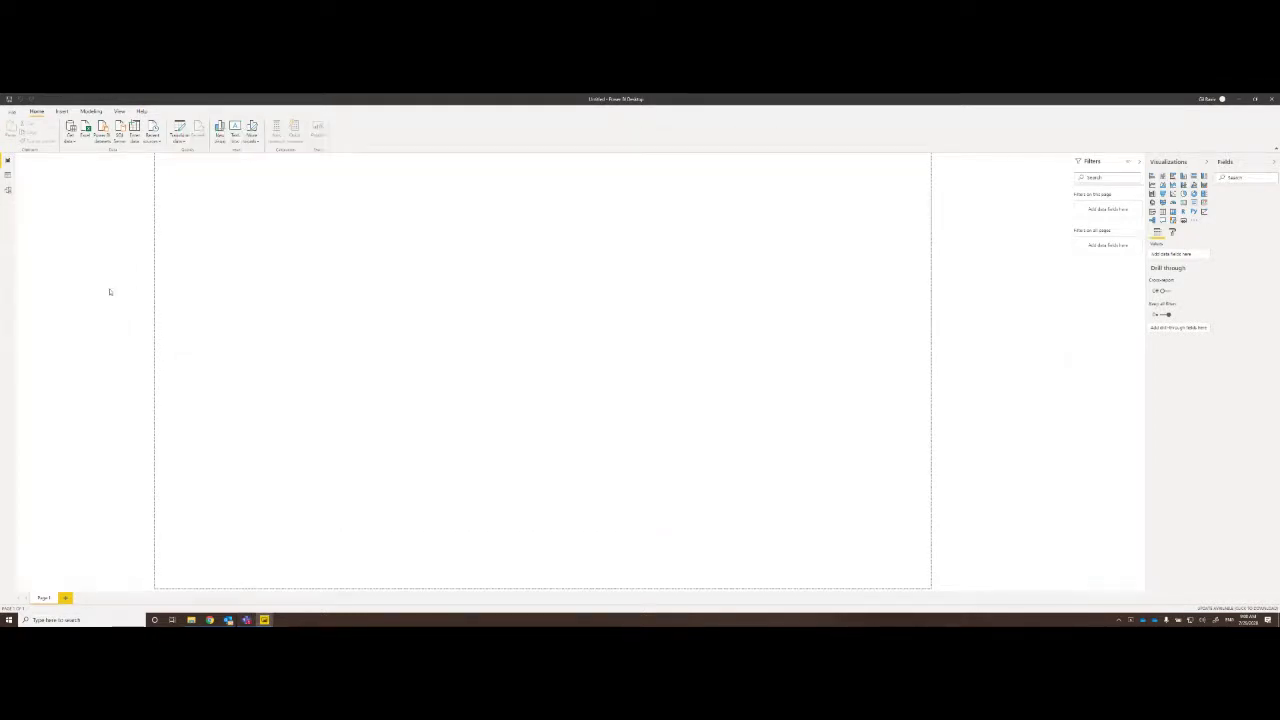
Return to the book page in Chrome, view its sample content and download the book's files
{"action": "left_click", "coordinate": [210, 620]}
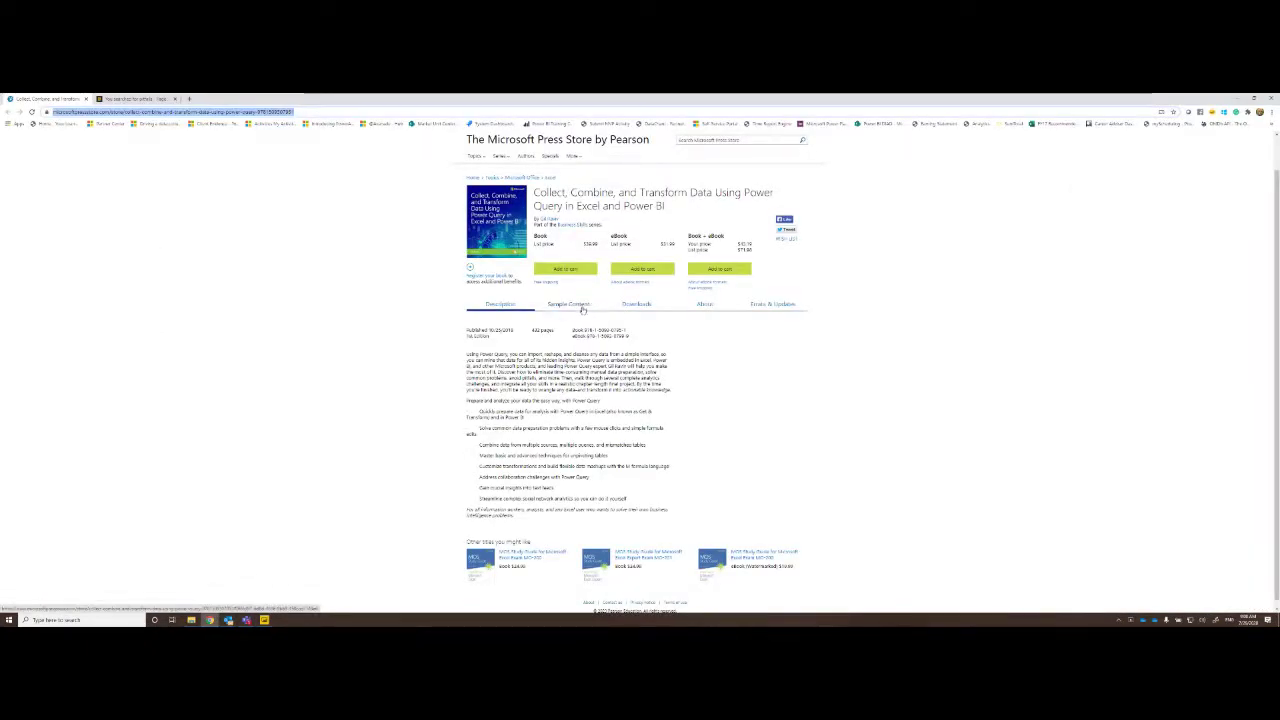
{"action": "left_click", "coordinate": [568, 304]}
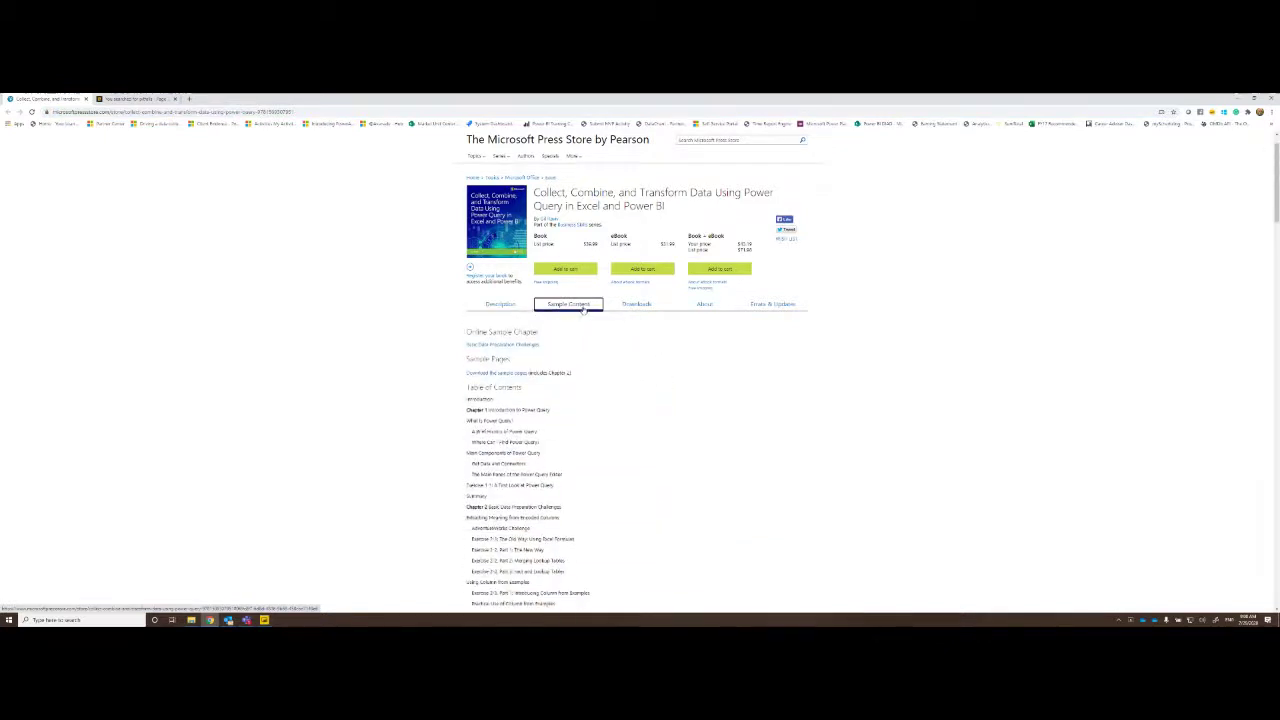
{"action": "left_click", "coordinate": [633, 304]}
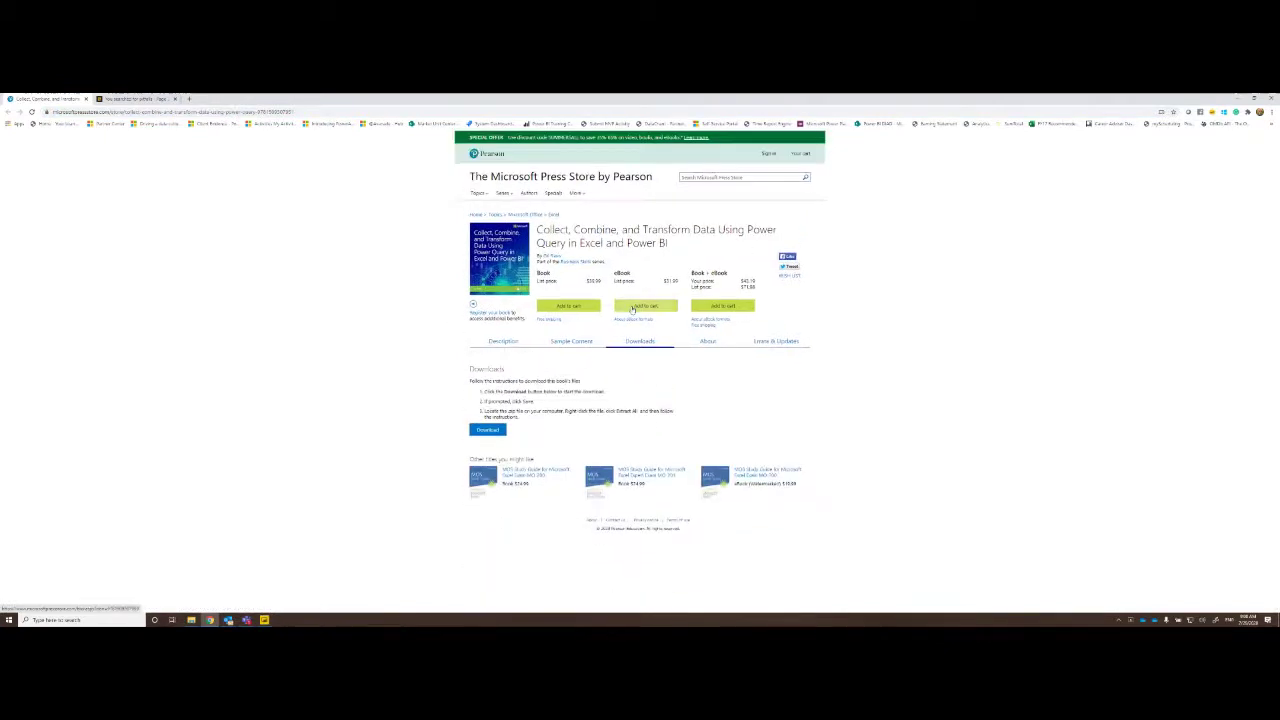
{"action": "left_click", "coordinate": [488, 431]}
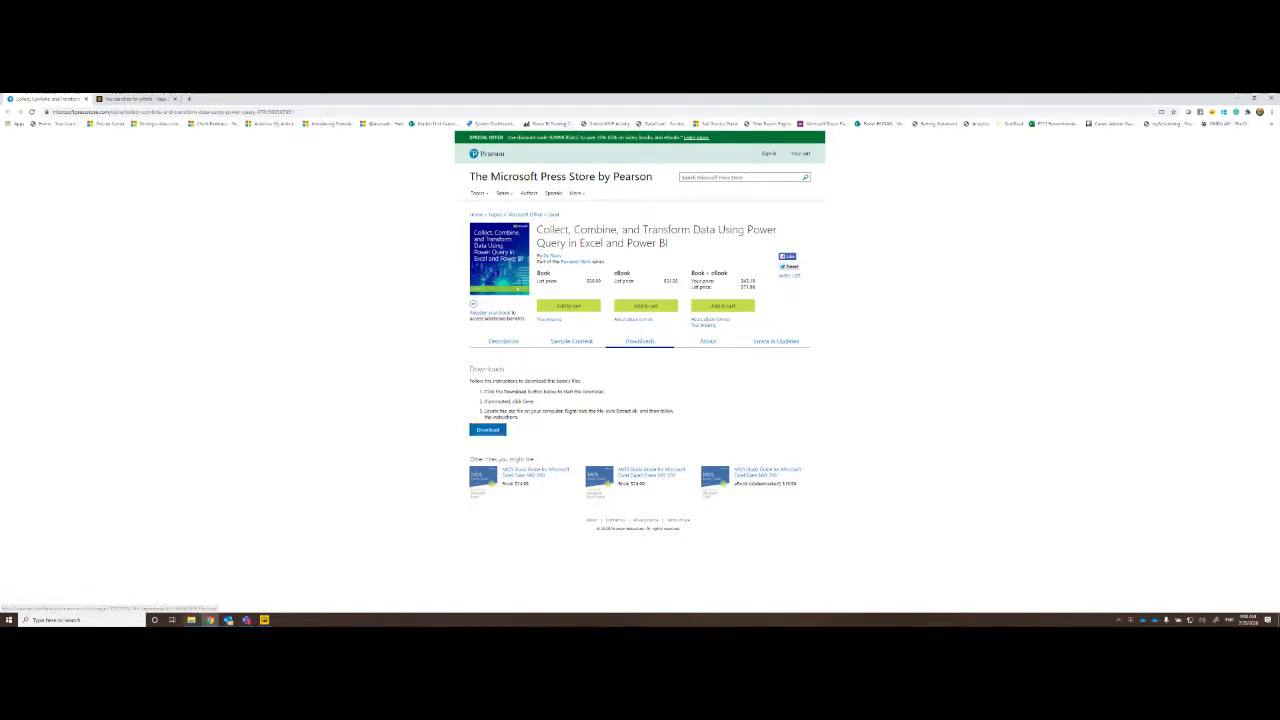
Switch to File Explorer and go to the C:\Data folder that holds the book's chapter folders
{"action": "mouse_move", "coordinate": [191, 620]}
{"action": "mouse_move", "coordinate": [210, 590]}
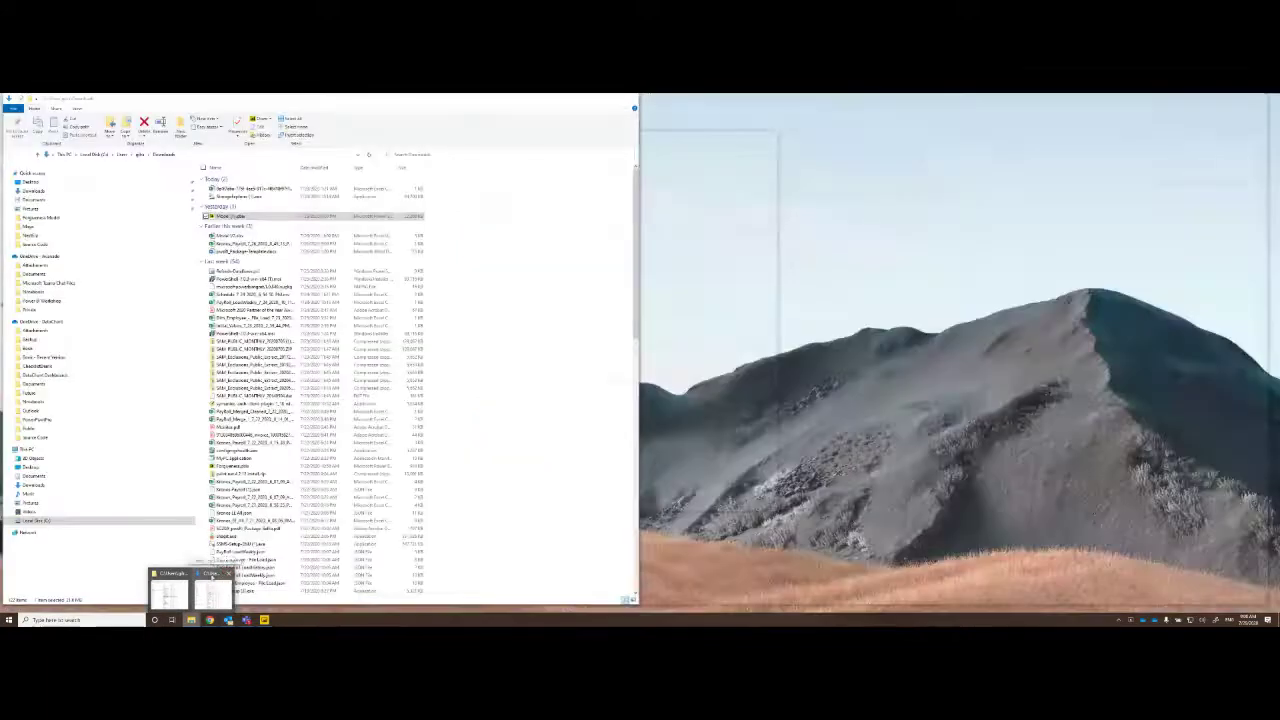
{"action": "left_click", "coordinate": [168, 592]}
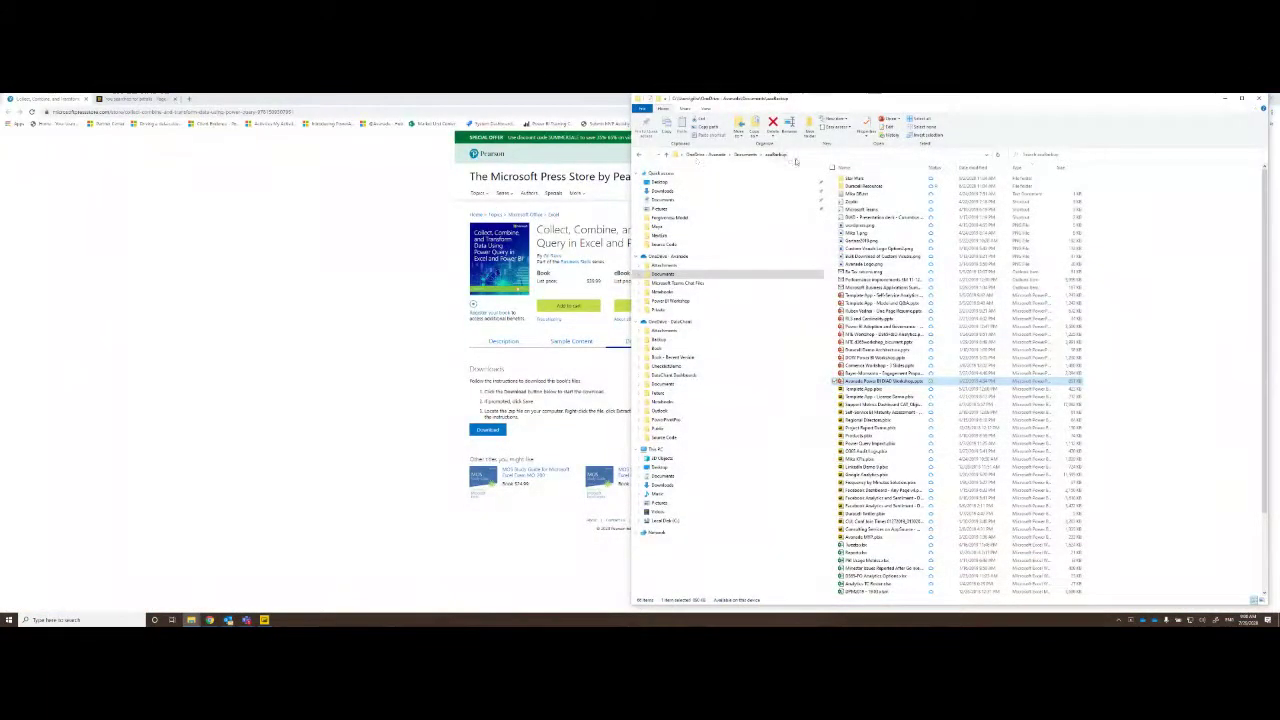
{"action": "key", "text": "alt+d"}
{"action": "type", "text": "client"}
{"action": "key", "text": "Return"}
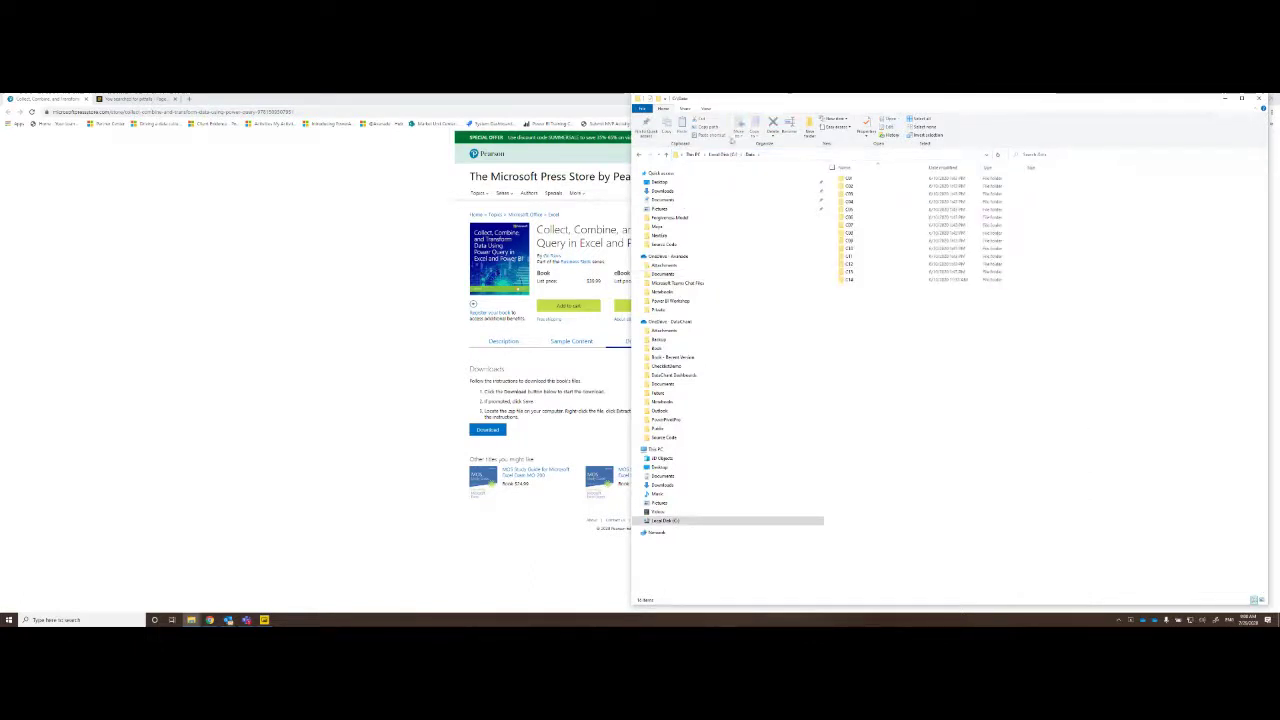
{"action": "left_click", "coordinate": [803, 157]}
{"action": "left_click_drag", "start_coordinate": [784, 100], "coordinate": [360, 130]}
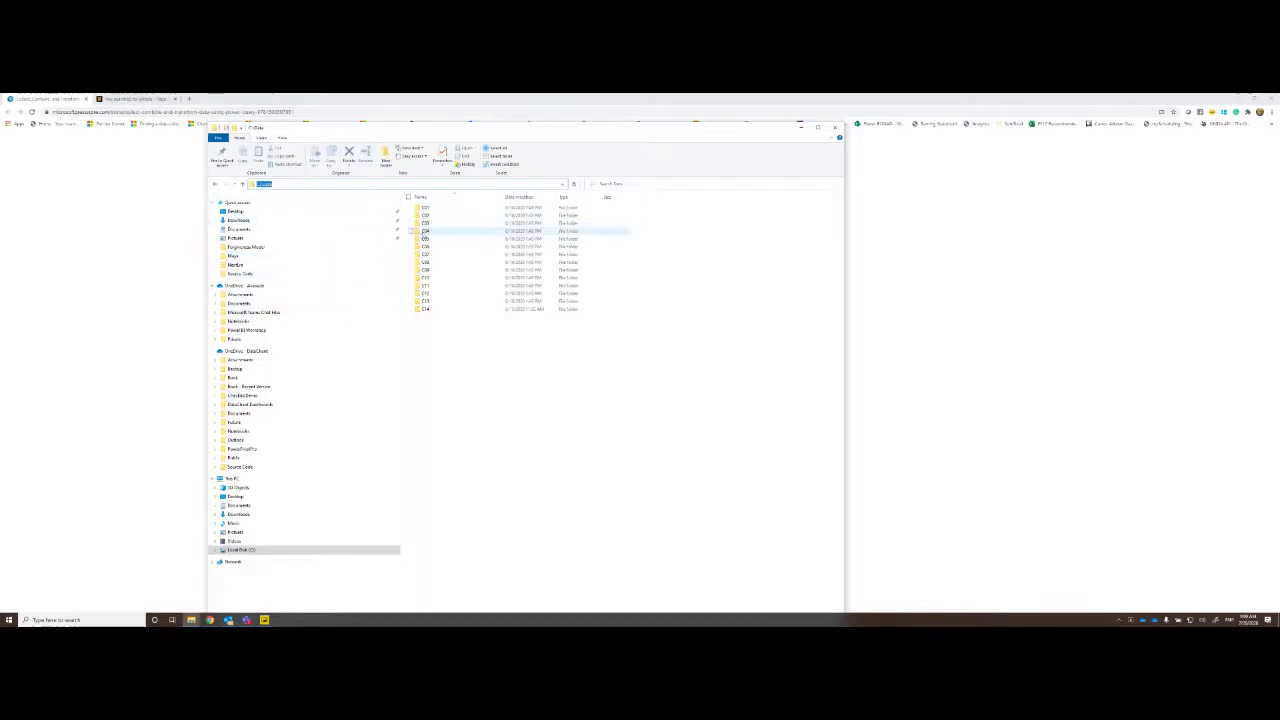
Open the workbook "C03E04 - Year per Worksheet.xlsx" from the C03 folder and enable editing
{"action": "double_click", "coordinate": [425, 223]}
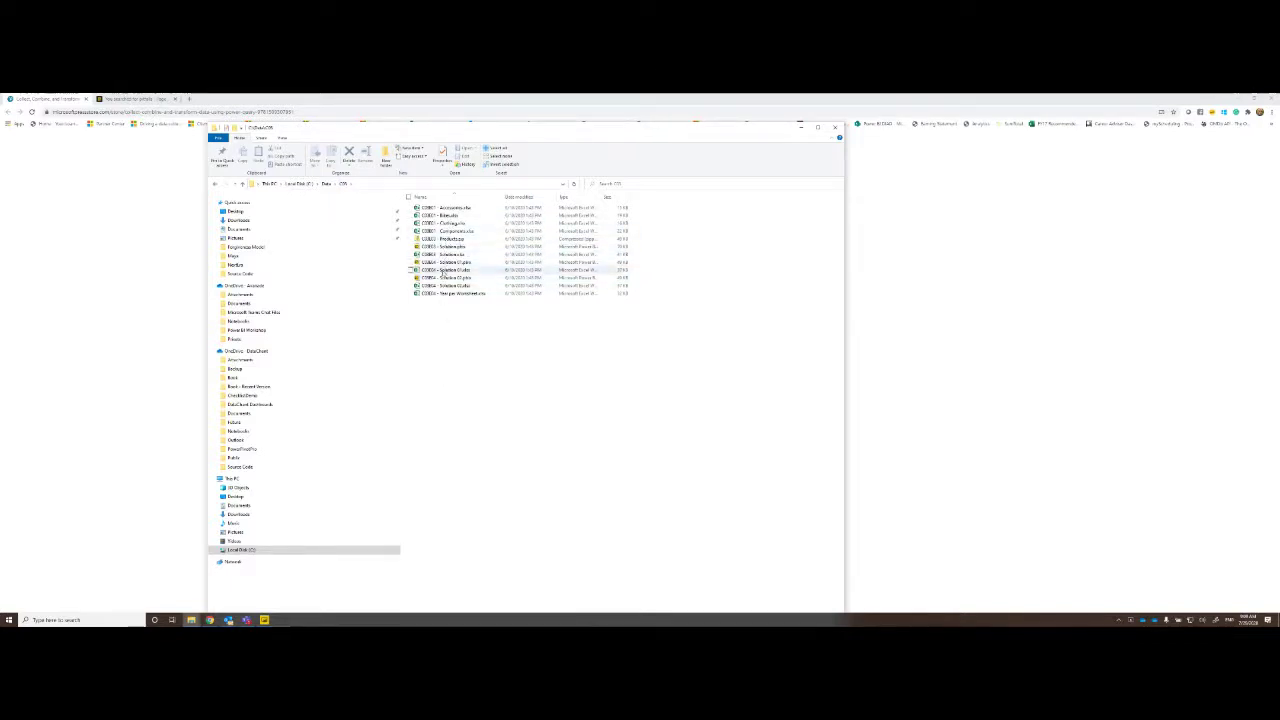
{"action": "left_click", "coordinate": [441, 294]}
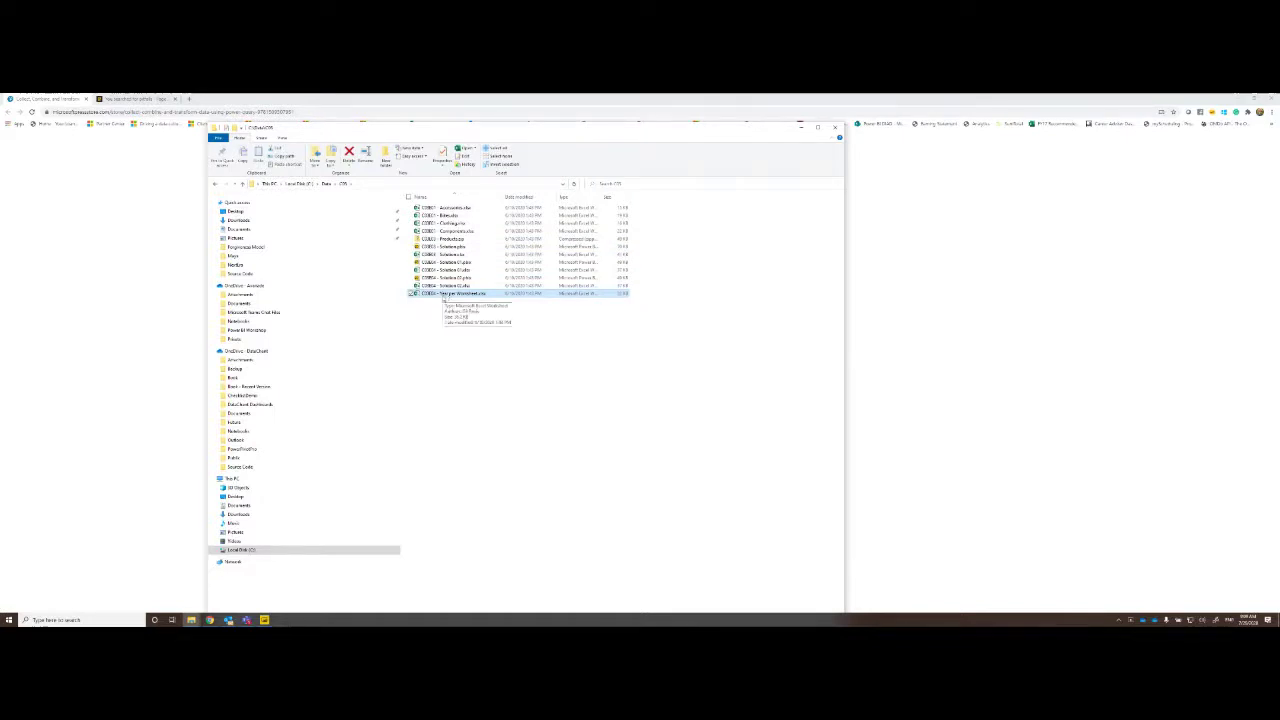
{"action": "double_click", "coordinate": [447, 294]}
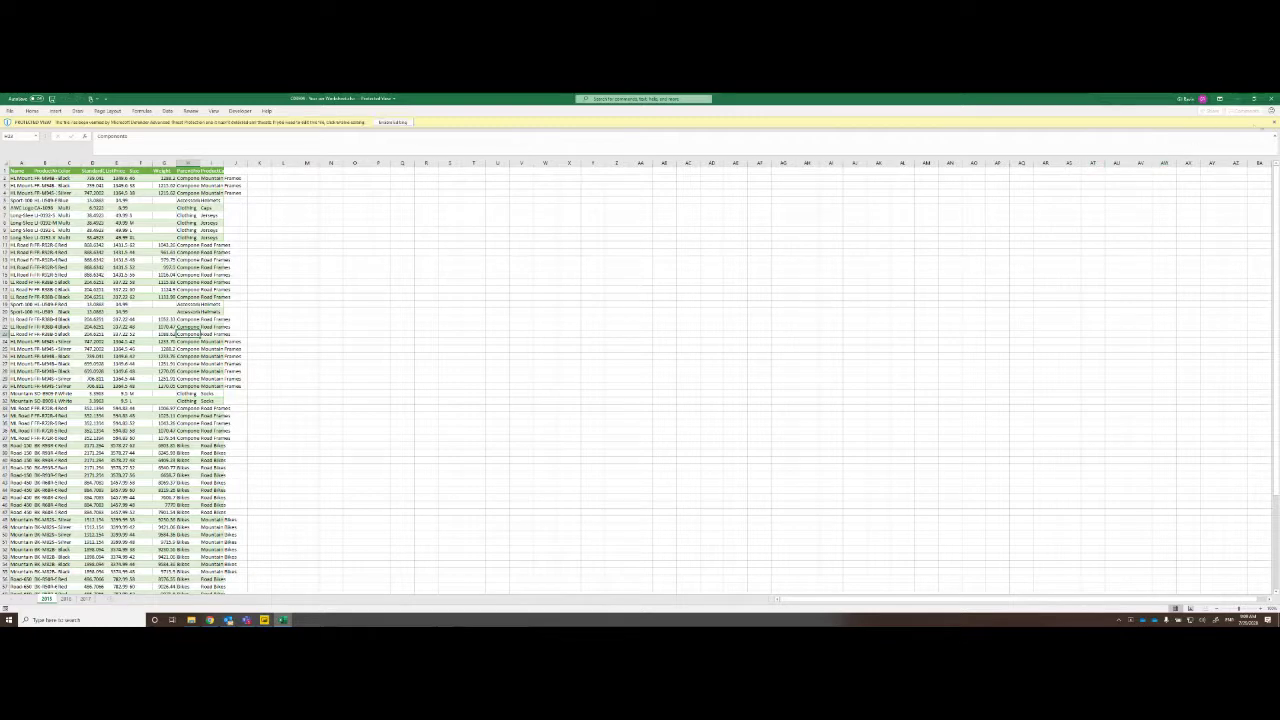
{"action": "left_click", "coordinate": [392, 122]}
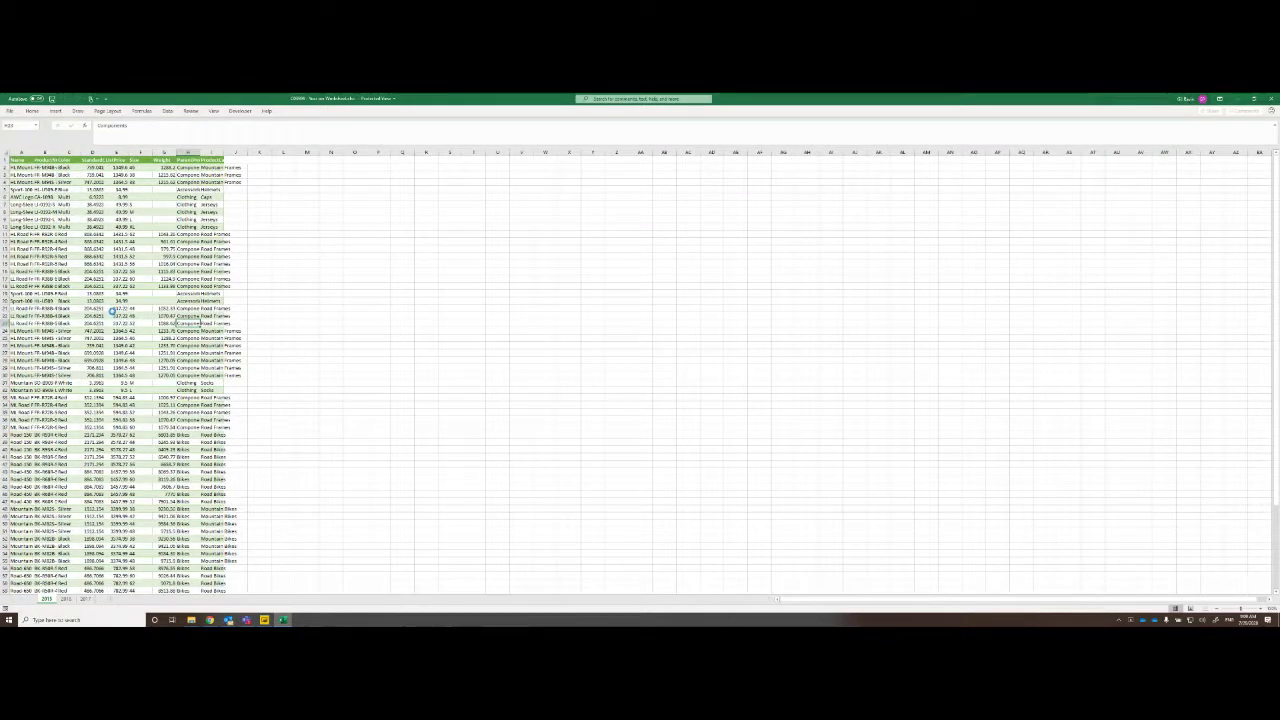
Fit the Name, ProductNumber, Color, StandardCost, ListPrice and ProductCategoryName columns on the 2015 worksheet to their contents
{"action": "scroll", "coordinate": [112, 311], "scroll_direction": "up", "scroll_amount": 5, "text": "ctrl"}
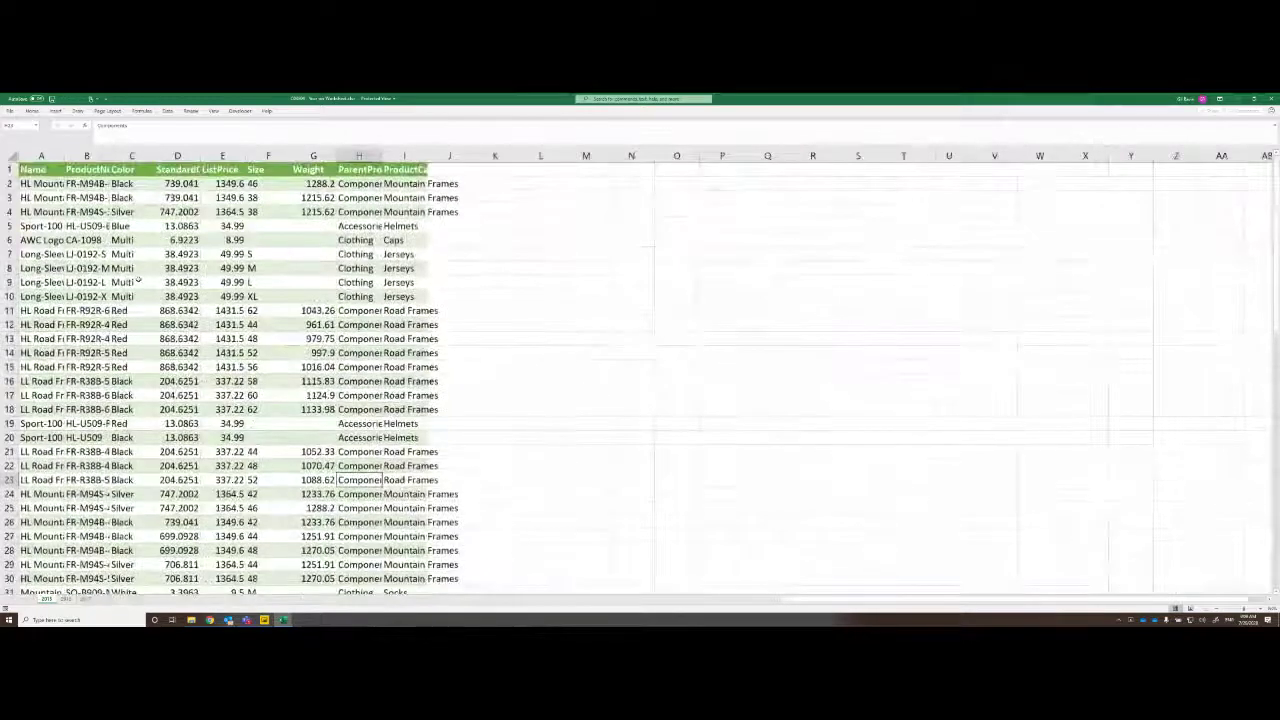
{"action": "double_click", "coordinate": [63, 156]}
{"action": "double_click", "coordinate": [203, 156]}
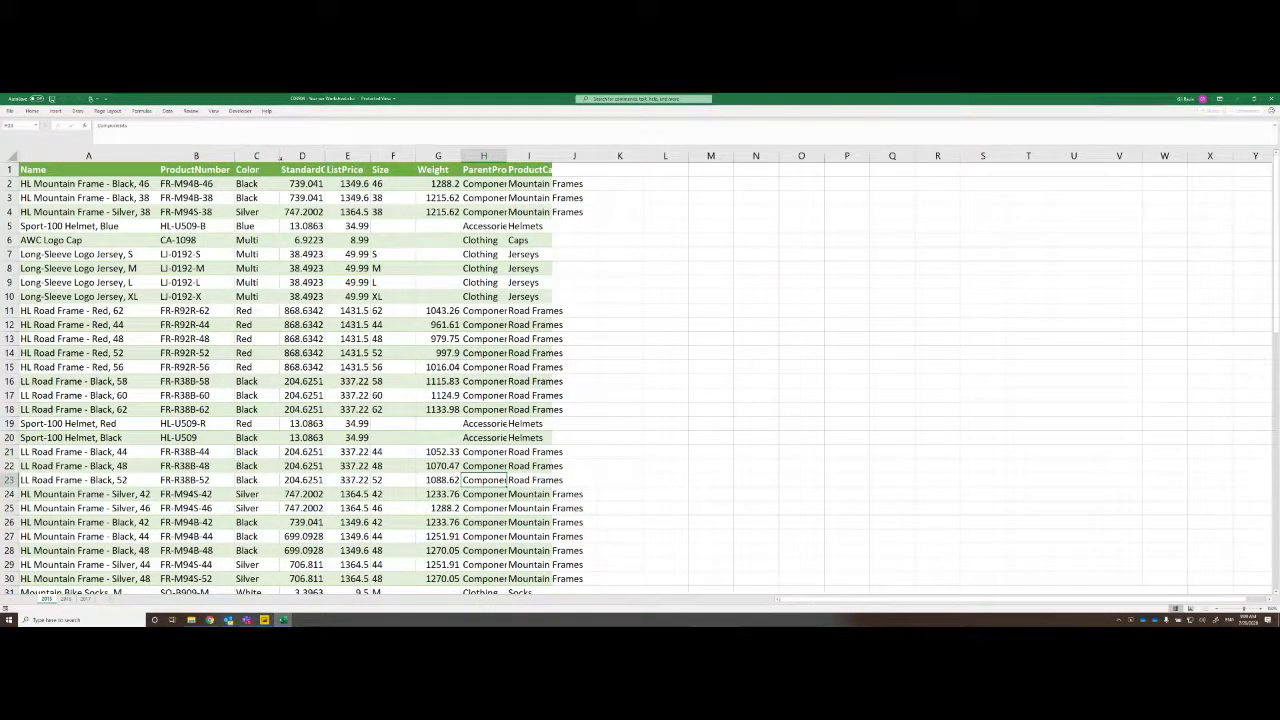
{"action": "double_click", "coordinate": [280, 156]}
{"action": "double_click", "coordinate": [313, 156]}
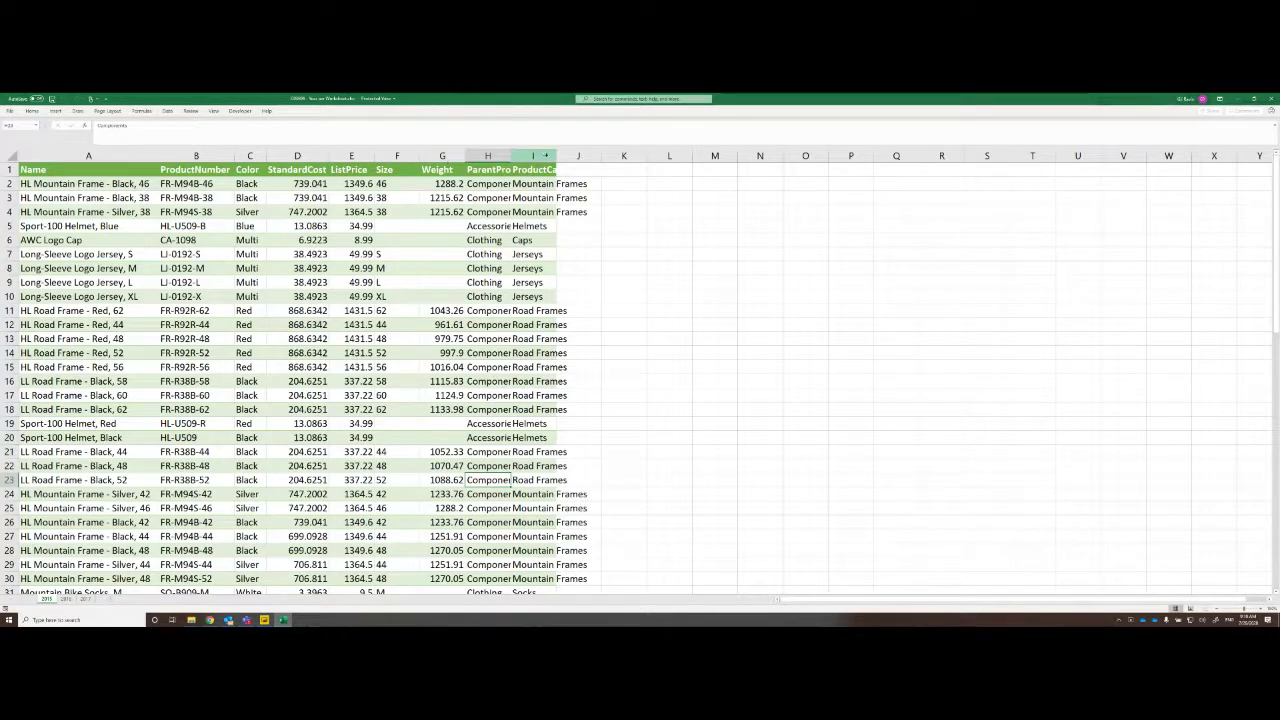
{"action": "double_click", "coordinate": [556, 156]}
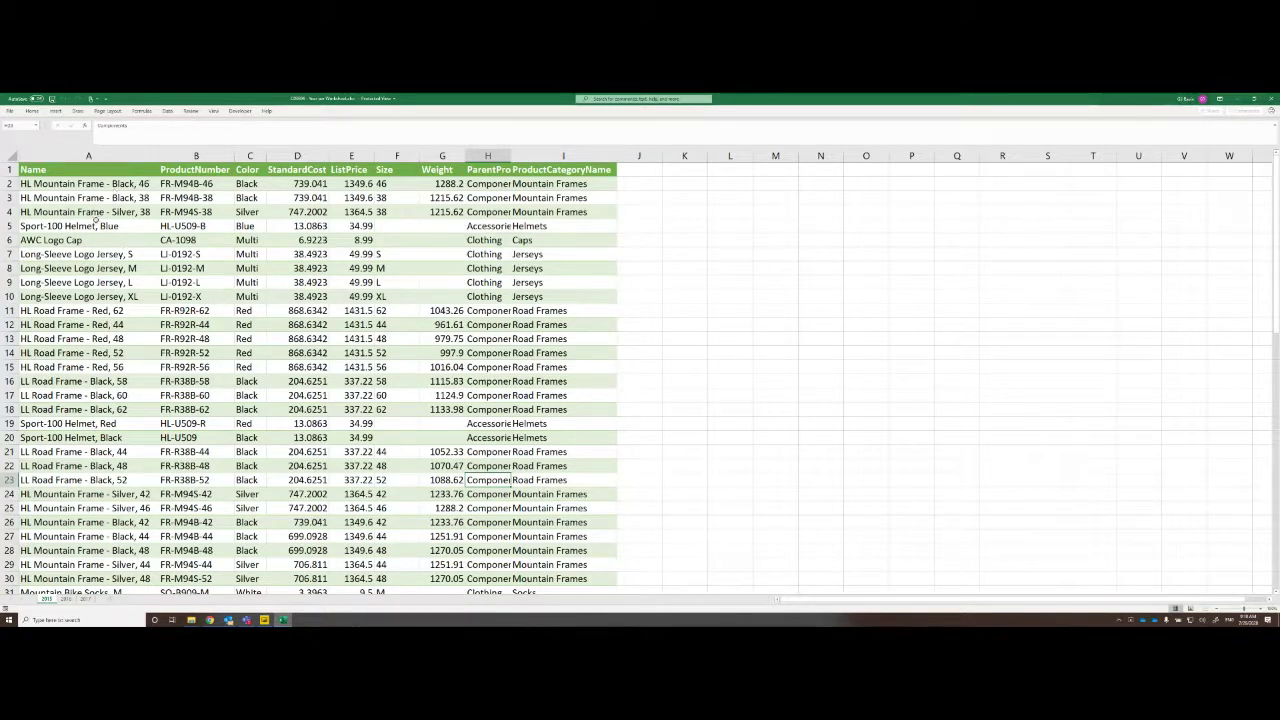
Examine the product rows and column headers on the 2016 and 2017 worksheets and compare them with 2015
{"action": "left_click", "coordinate": [67, 600]}
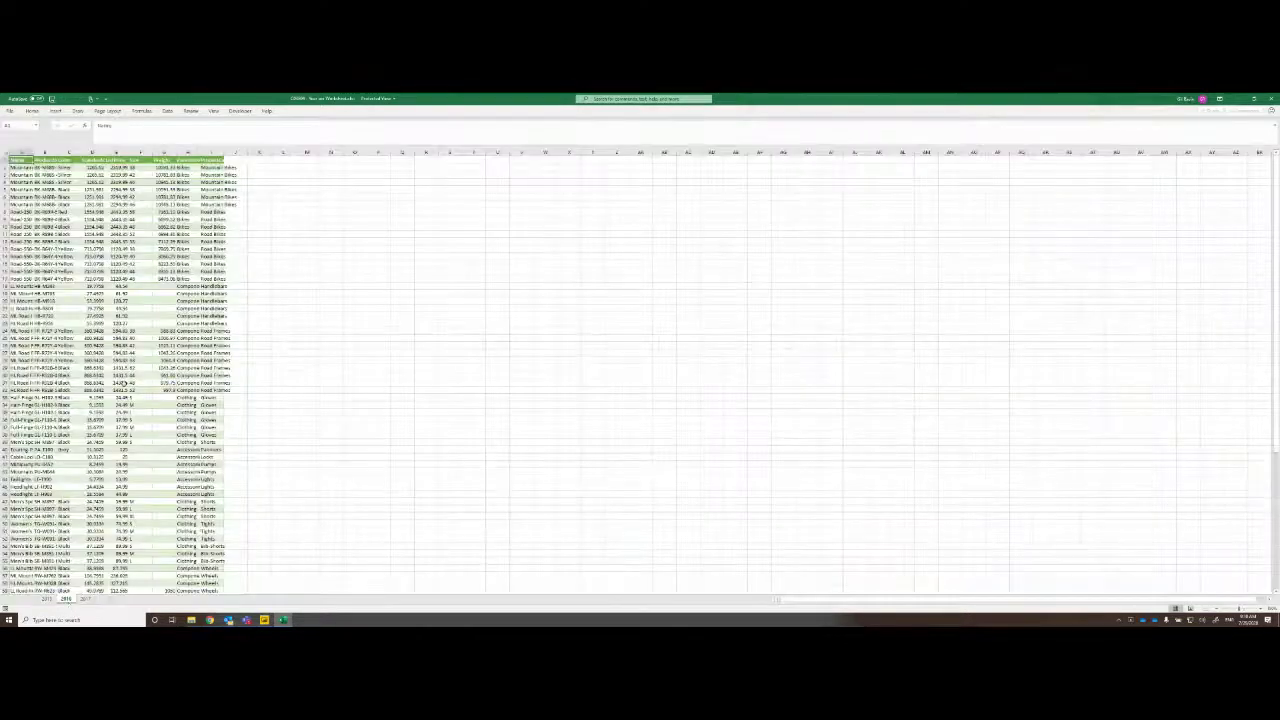
{"action": "scroll", "coordinate": [118, 383], "scroll_direction": "up", "scroll_amount": 6}
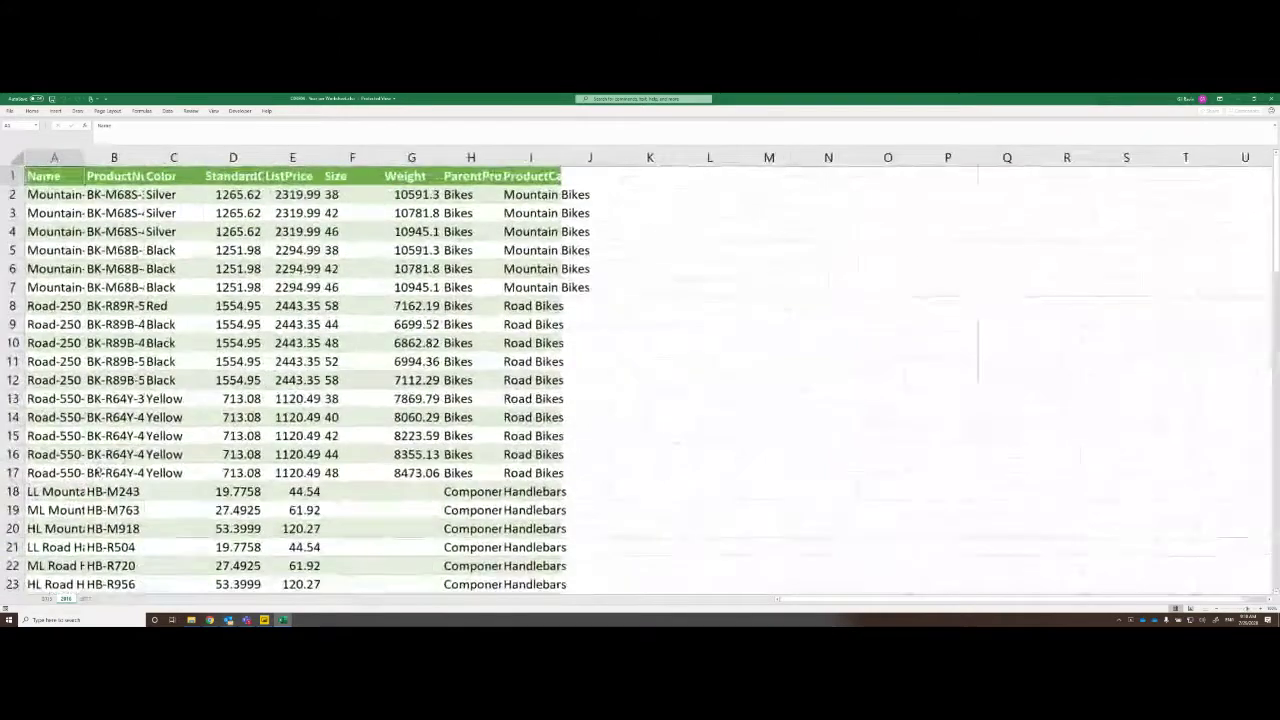
{"action": "left_click", "coordinate": [85, 599]}
{"action": "scroll", "coordinate": [86, 598], "scroll_direction": "up", "scroll_amount": 7}
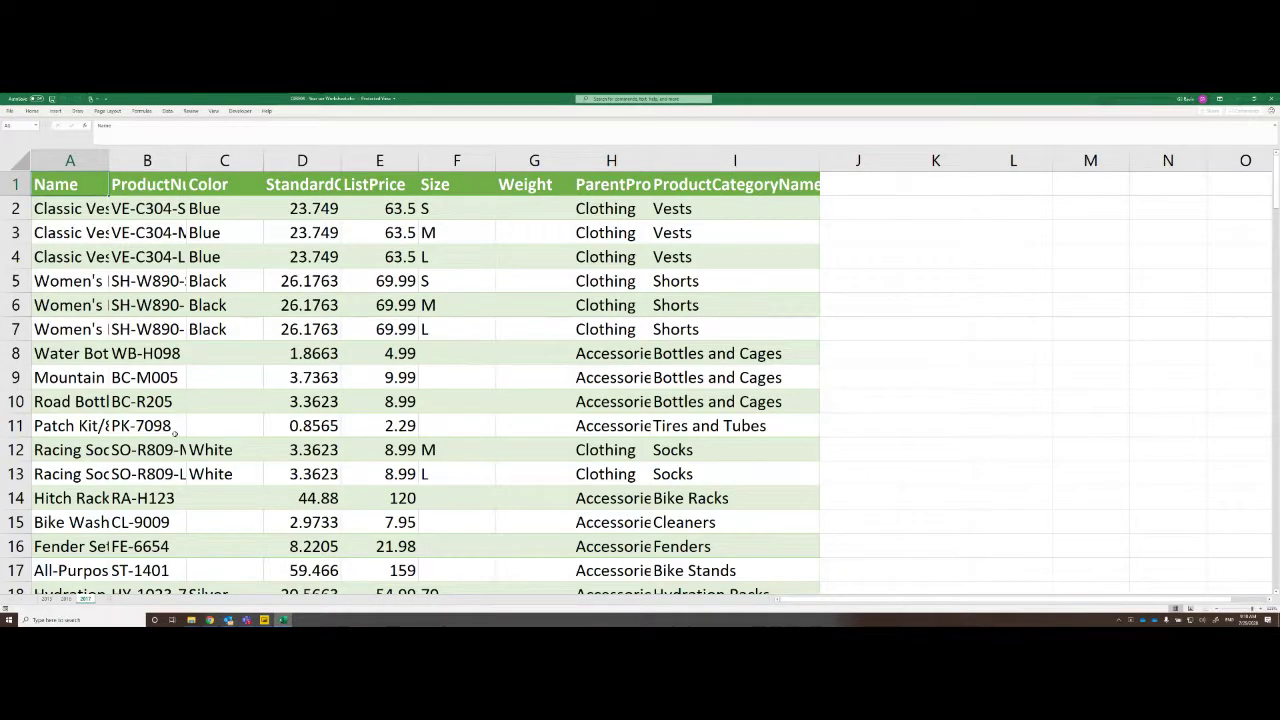
{"action": "scroll", "coordinate": [185, 432], "scroll_direction": "down", "scroll_amount": 4}
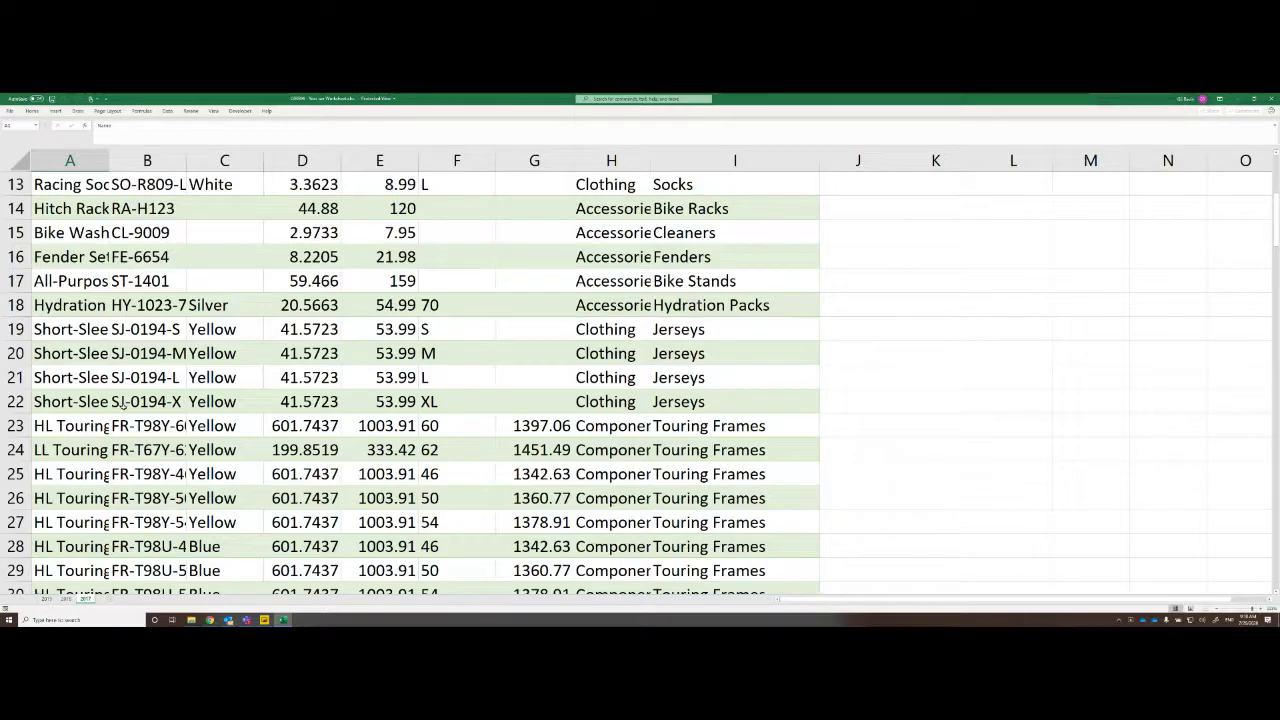
{"action": "scroll", "coordinate": [123, 401], "scroll_direction": "up", "scroll_amount": 4}
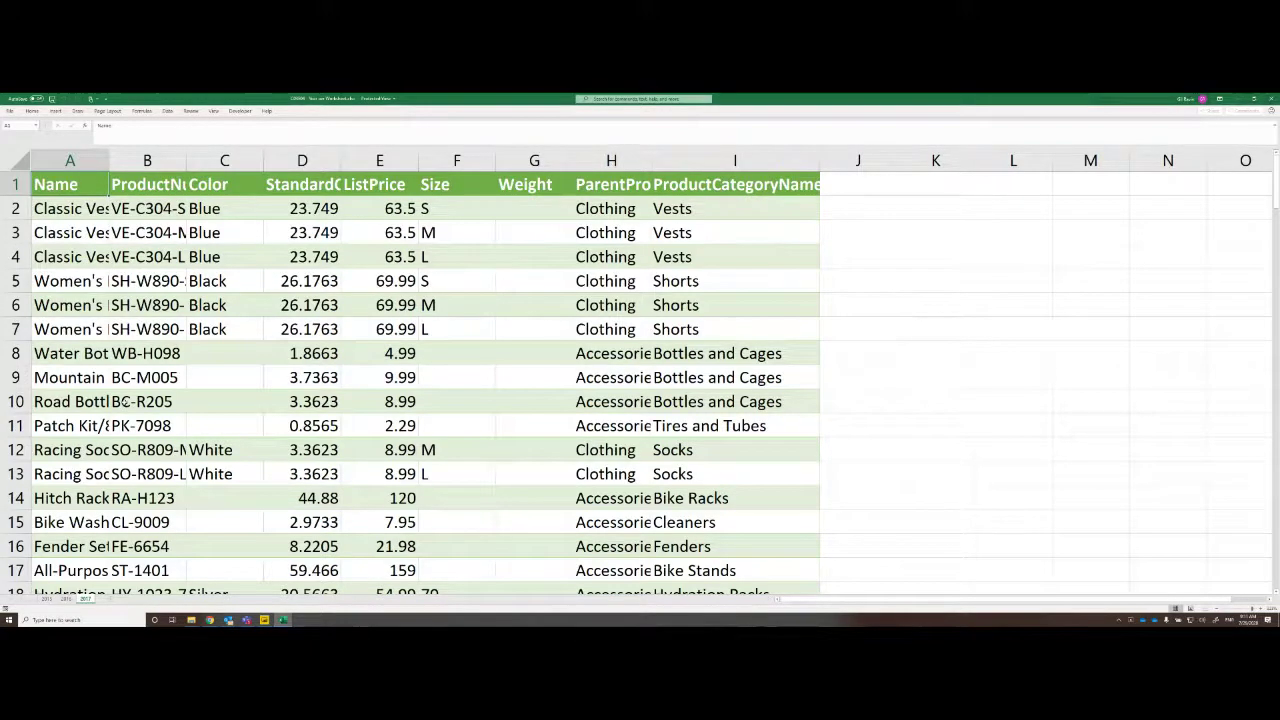
{"action": "scroll", "coordinate": [123, 401], "scroll_direction": "down", "scroll_amount": 1}
{"action": "scroll", "coordinate": [123, 401], "scroll_direction": "down", "scroll_amount": 3}
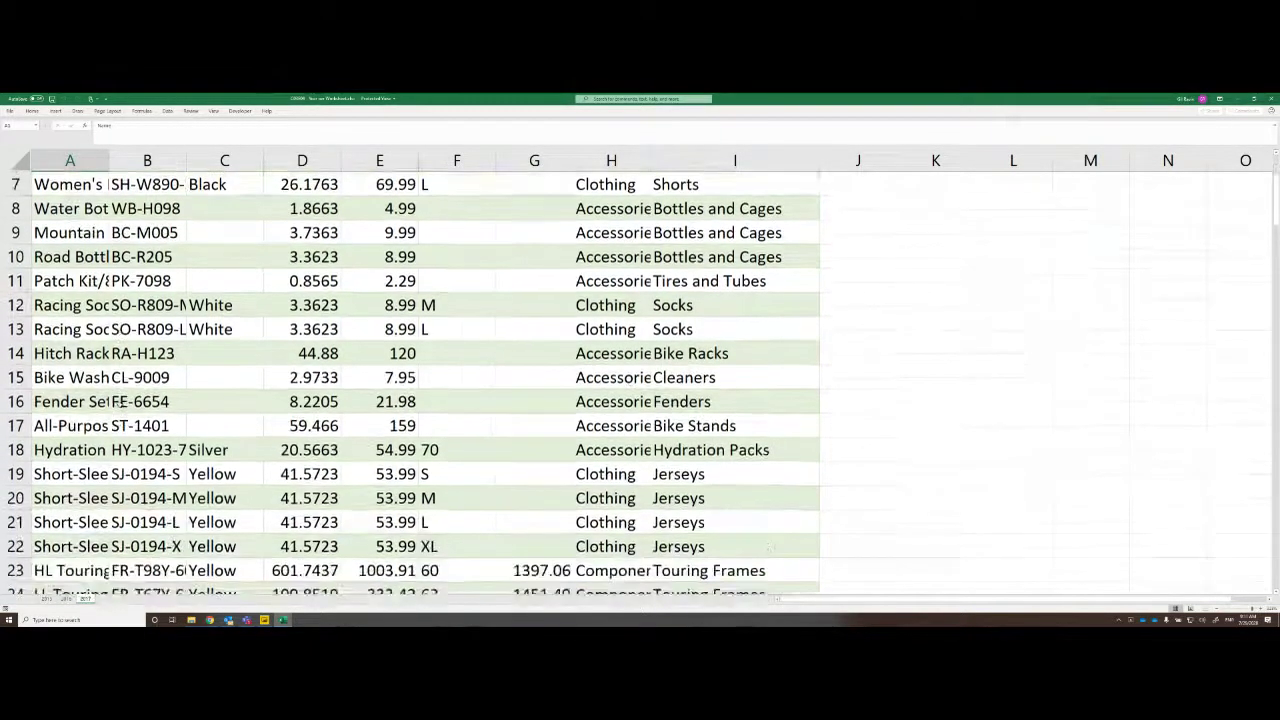
{"action": "scroll", "coordinate": [123, 401], "scroll_direction": "up", "scroll_amount": 4}
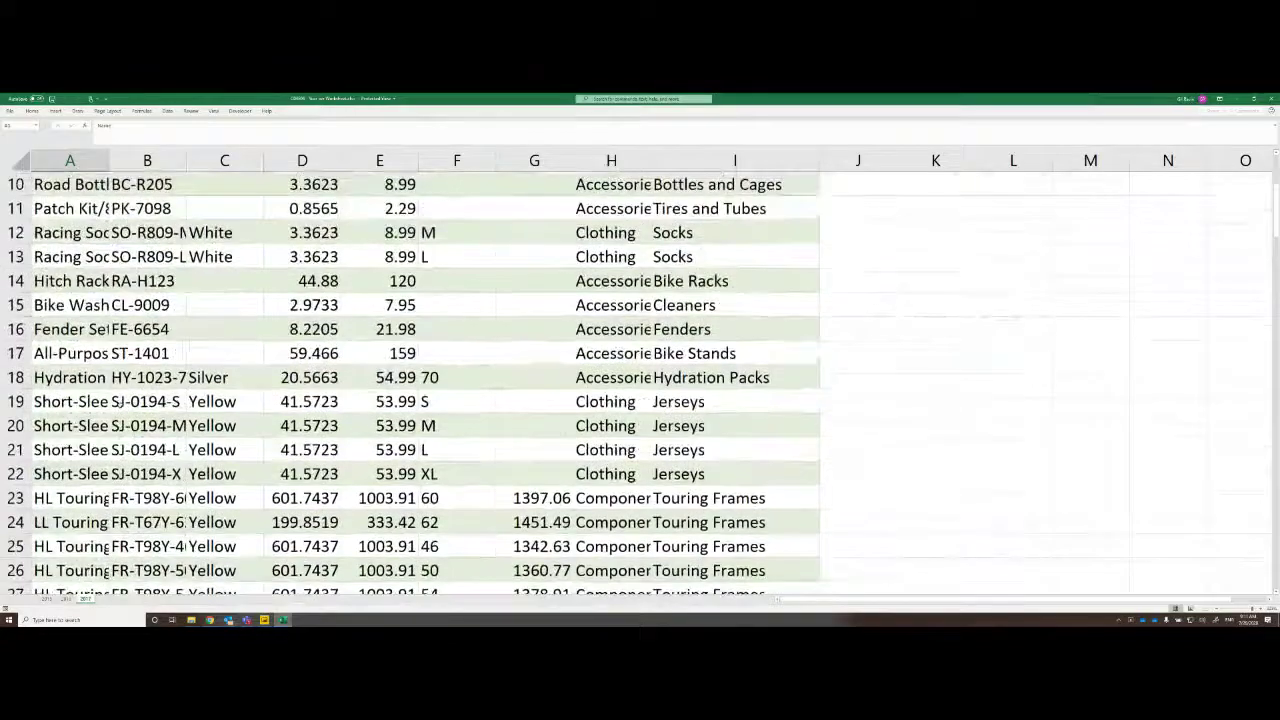
{"action": "scroll", "coordinate": [119, 399], "scroll_direction": "up", "scroll_amount": 1}
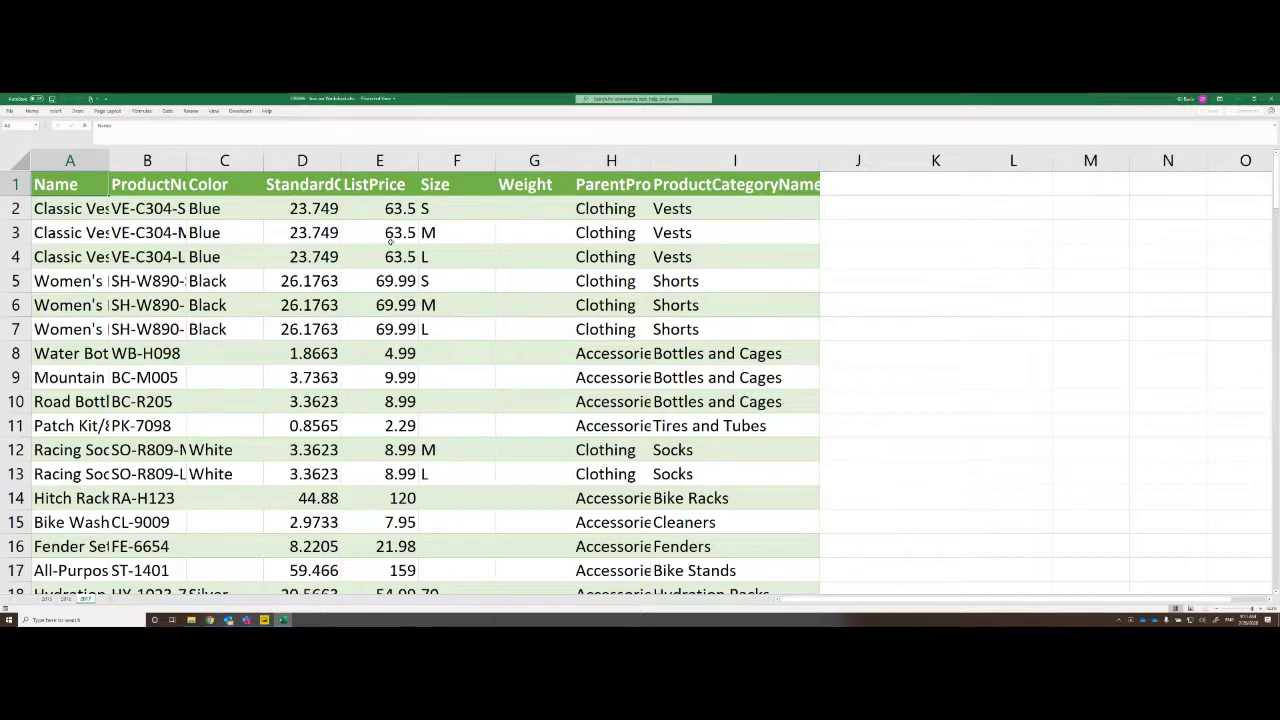
{"action": "left_click", "coordinate": [66, 598]}
{"action": "left_click", "coordinate": [86, 598]}
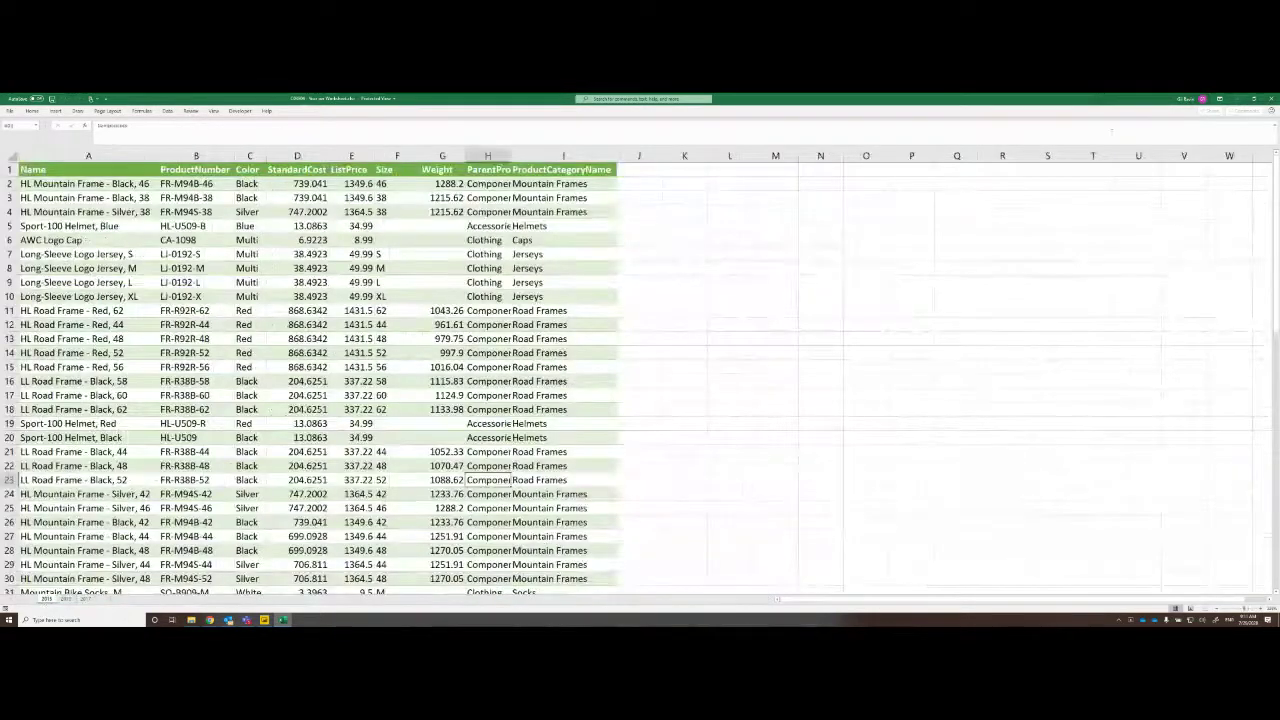
Close the Excel workbook and switch to Power BI Desktop
{"action": "left_click", "coordinate": [1271, 98]}
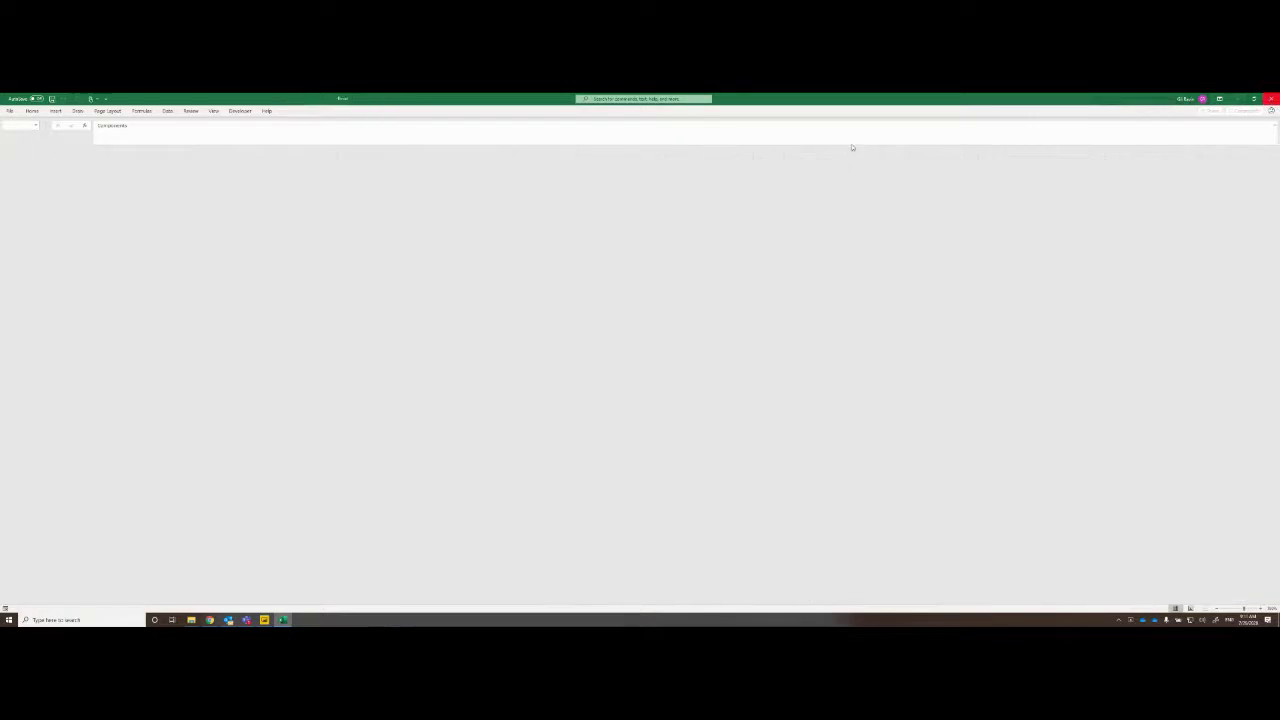
{"action": "left_click", "coordinate": [264, 620]}
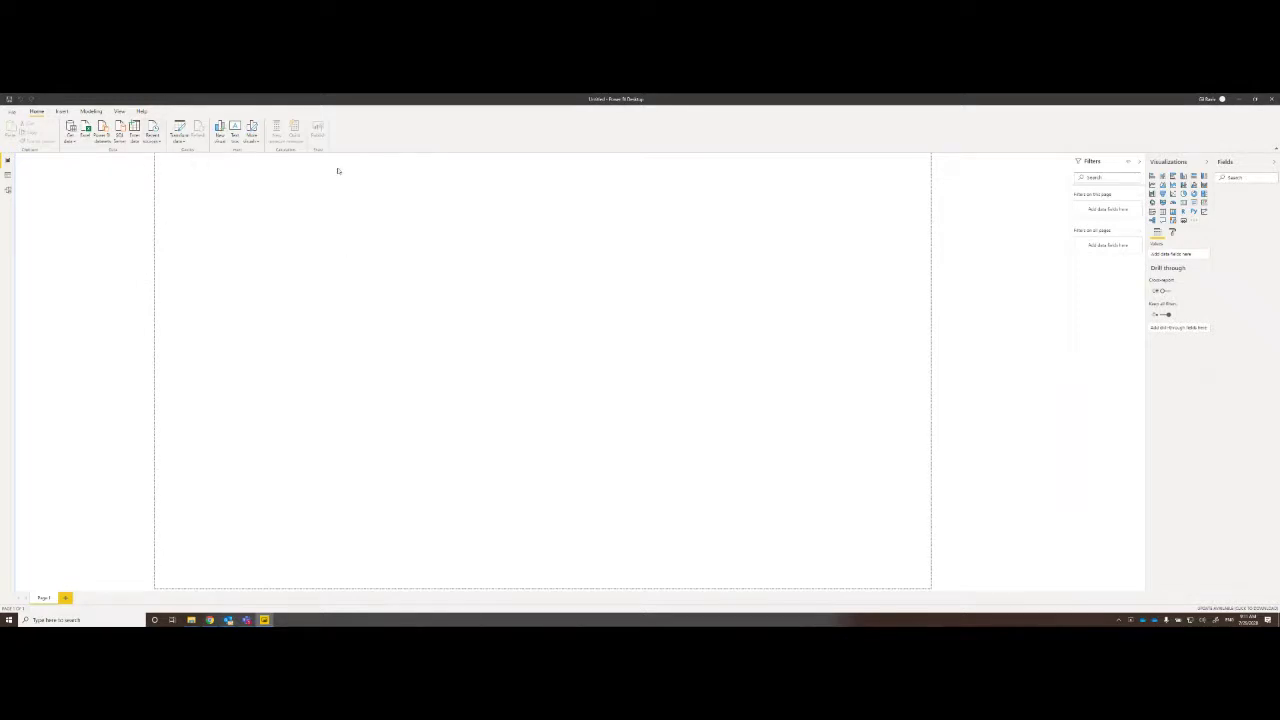
{"action": "left_click", "coordinate": [180, 142]}
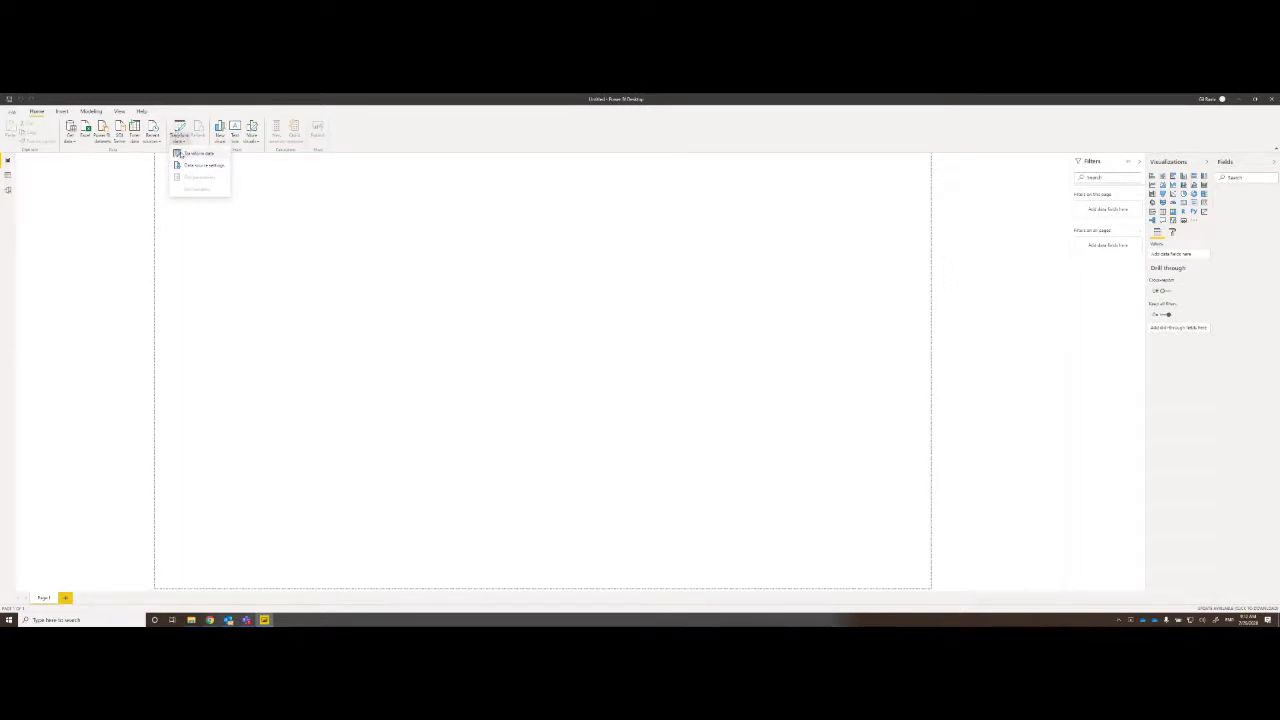
{"action": "left_click", "coordinate": [183, 153]}
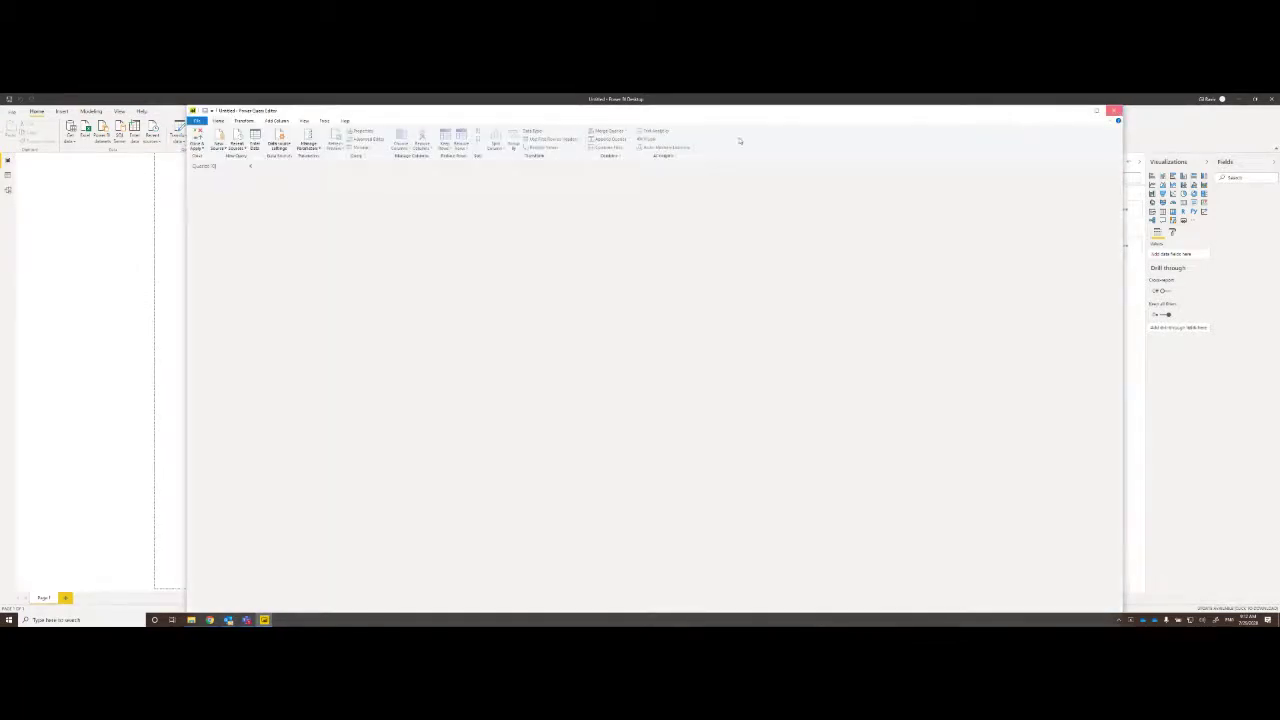
{"action": "left_click", "coordinate": [1113, 110]}
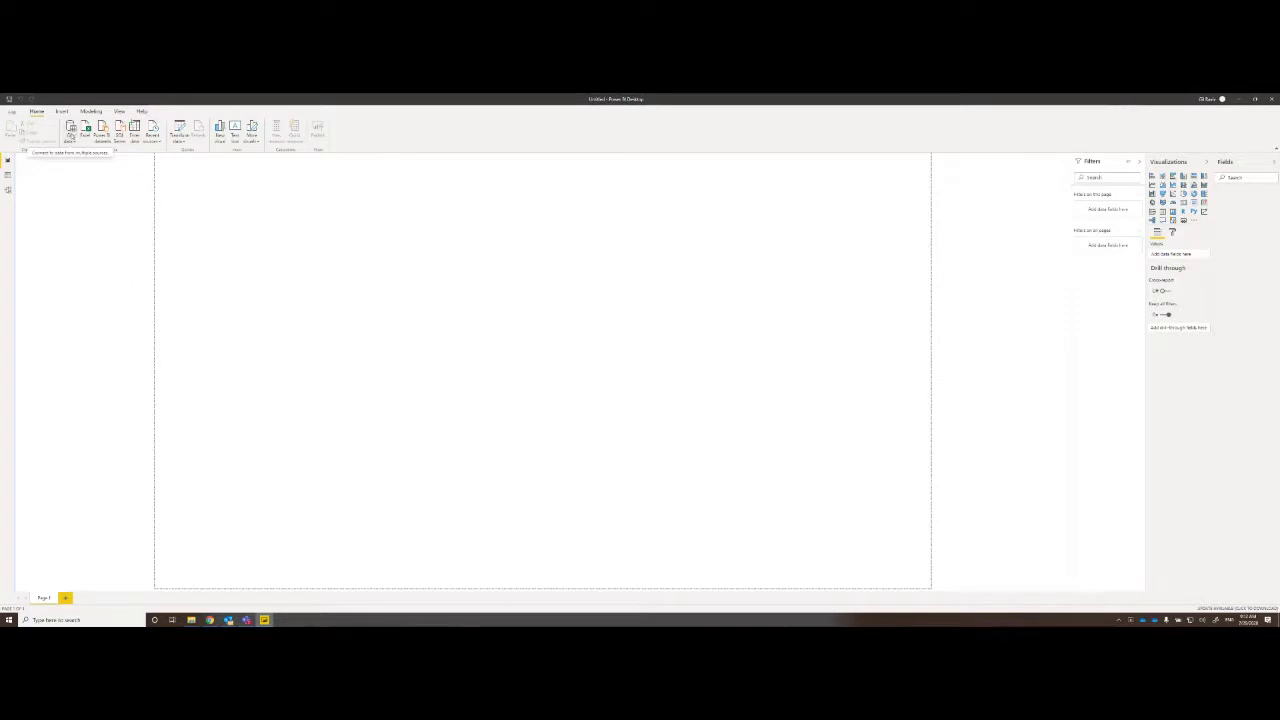
Connect to the Excel workbook "C03E04 - Year per Worksheet.xlsx" in C:\Data\C03 as a data source
{"action": "left_click", "coordinate": [70, 140]}
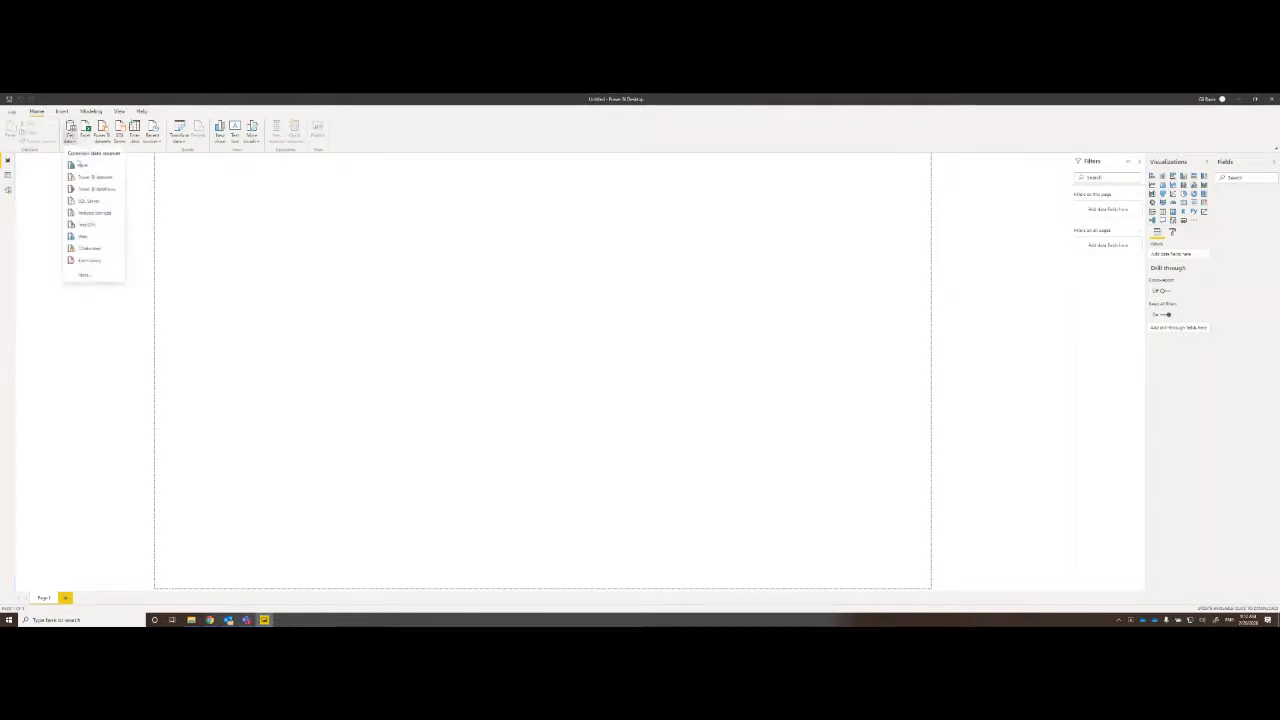
{"action": "left_click", "coordinate": [80, 165]}
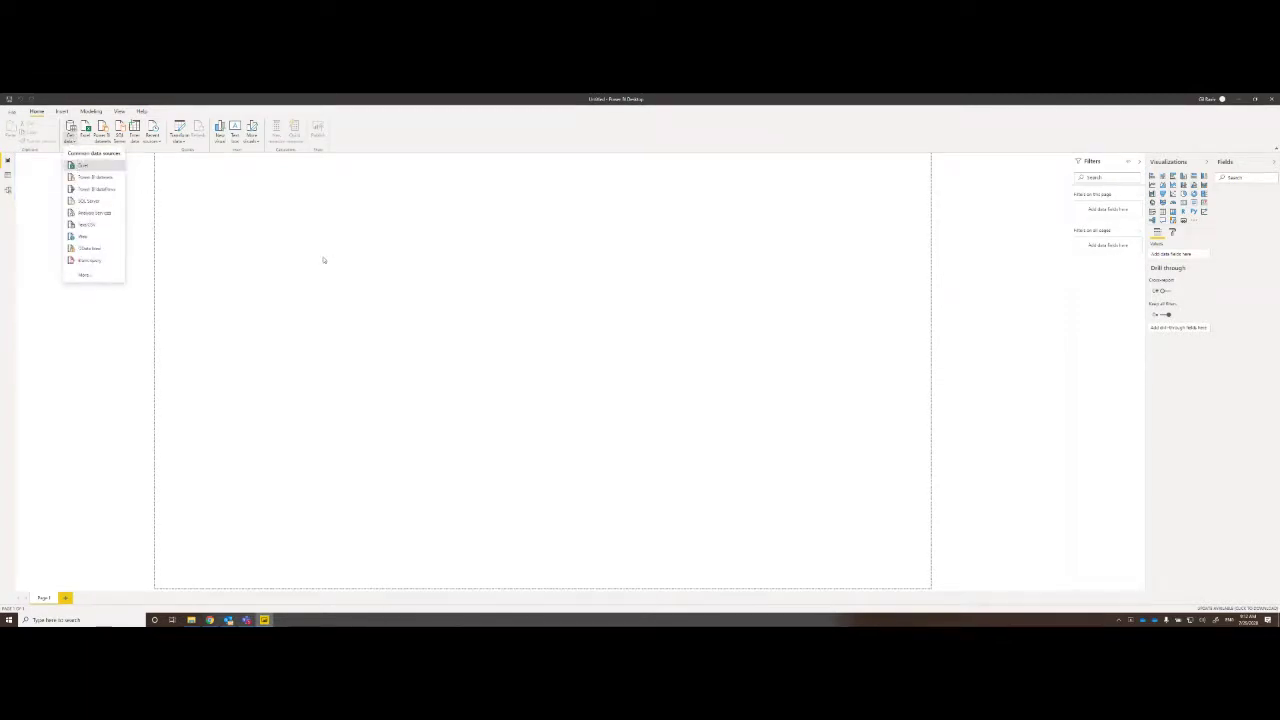
{"action": "left_click_drag", "start_coordinate": [240, 99], "coordinate": [745, 413]}
{"action": "left_click", "coordinate": [705, 426]}
{"action": "type", "text": "d"}
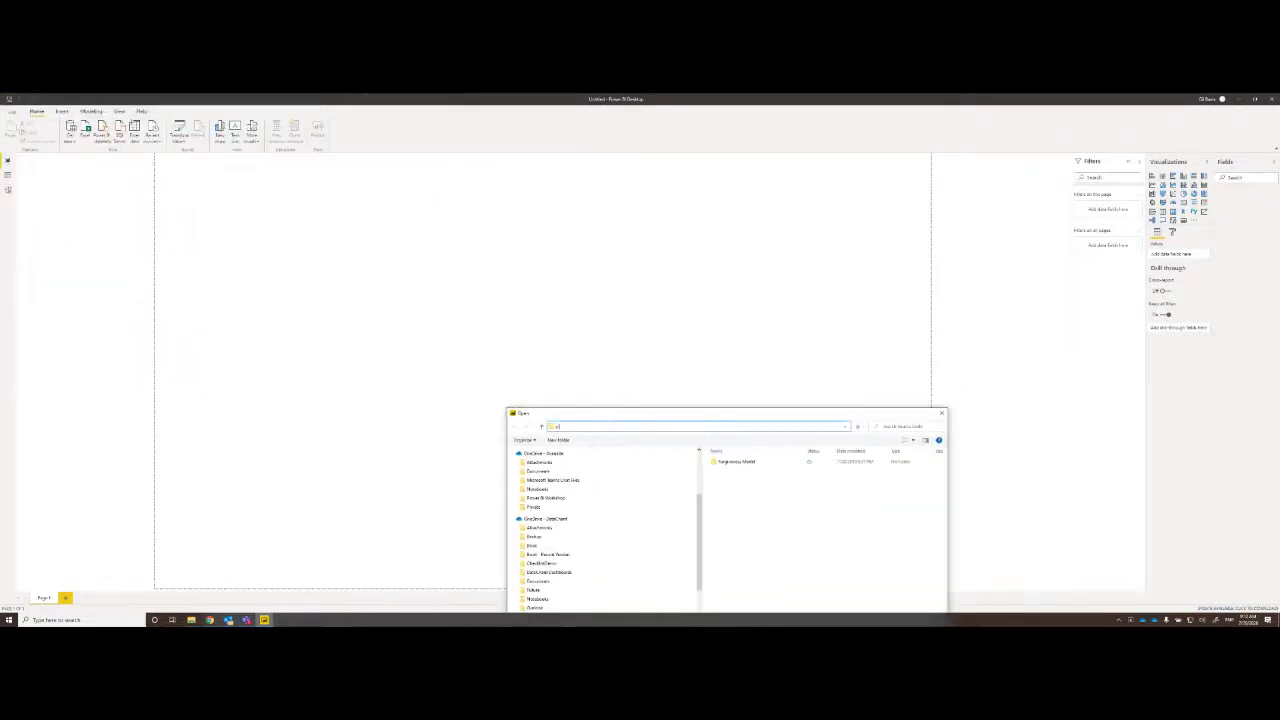
{"action": "type", "text": ":\\data"}
{"action": "key", "text": "Return"}
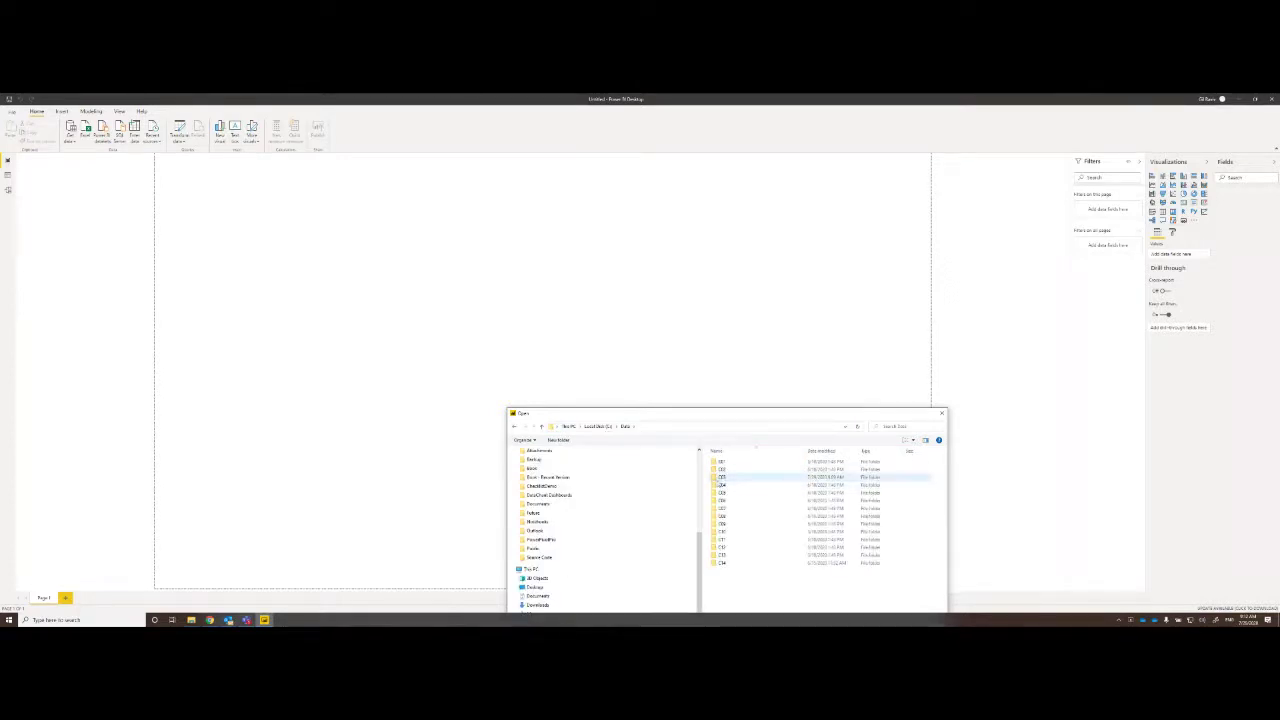
{"action": "double_click", "coordinate": [722, 478]}
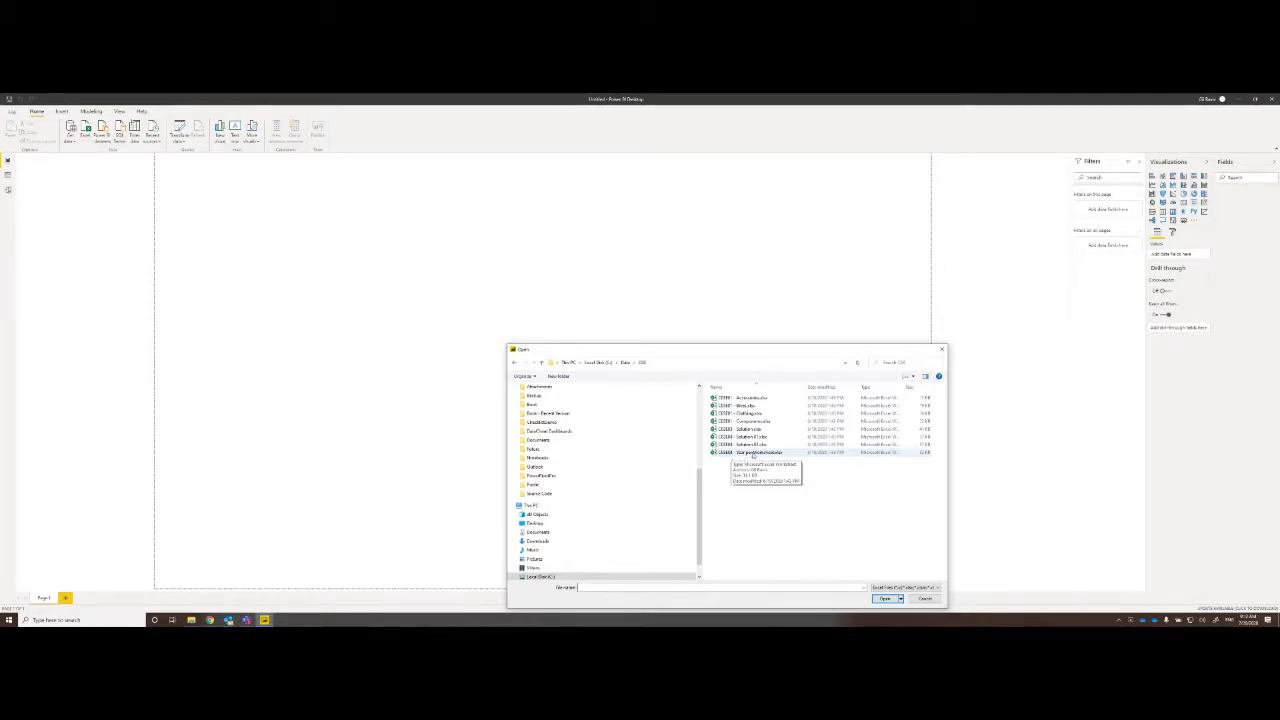
{"action": "left_click", "coordinate": [755, 453]}
{"action": "left_click", "coordinate": [755, 453]}
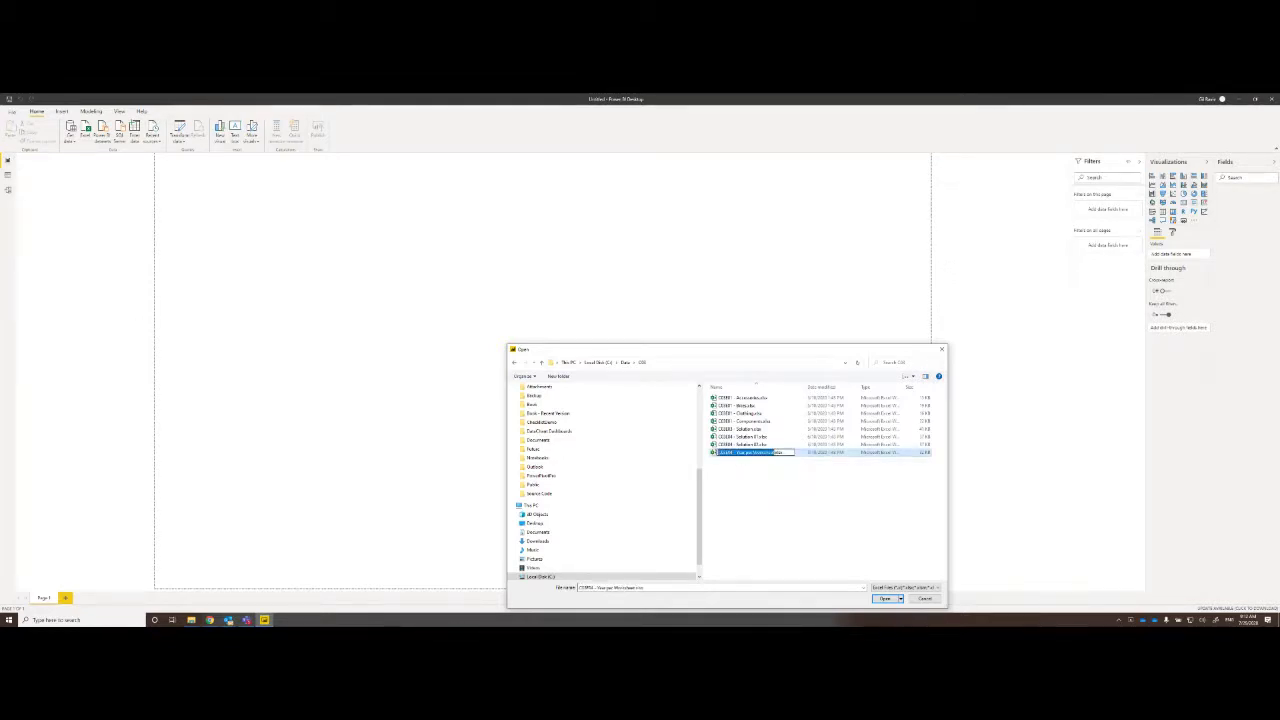
{"action": "double_click", "coordinate": [716, 454]}
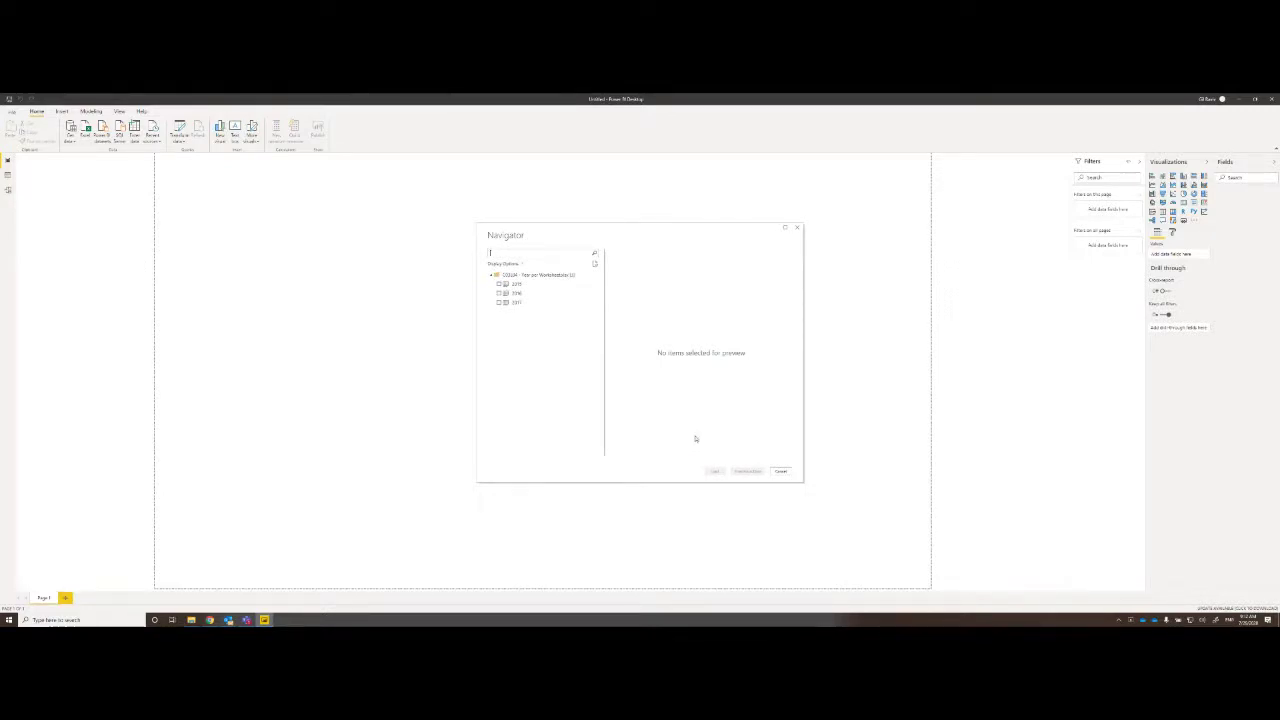
Select the 2015, 2016 and 2017 worksheets for import and open them with Transform Data
{"action": "left_click", "coordinate": [499, 284]}
{"action": "left_click", "coordinate": [499, 293]}
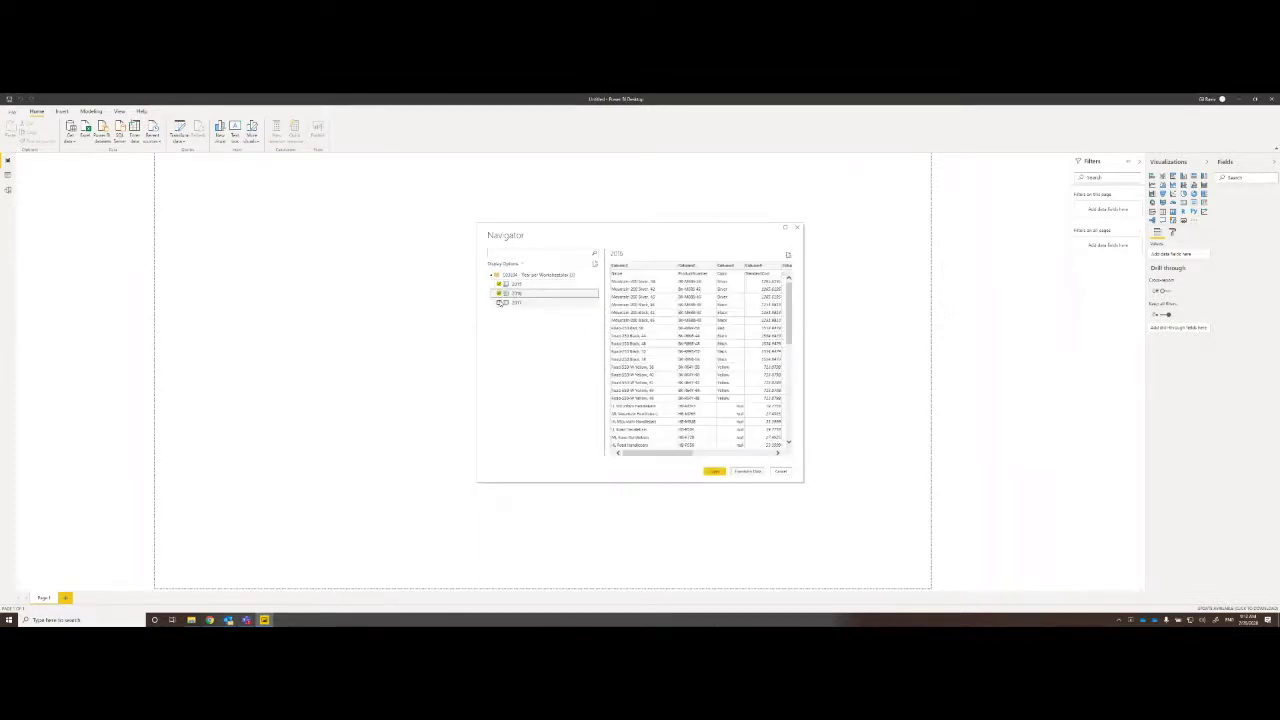
{"action": "left_click", "coordinate": [499, 302]}
{"action": "left_click", "coordinate": [745, 474]}
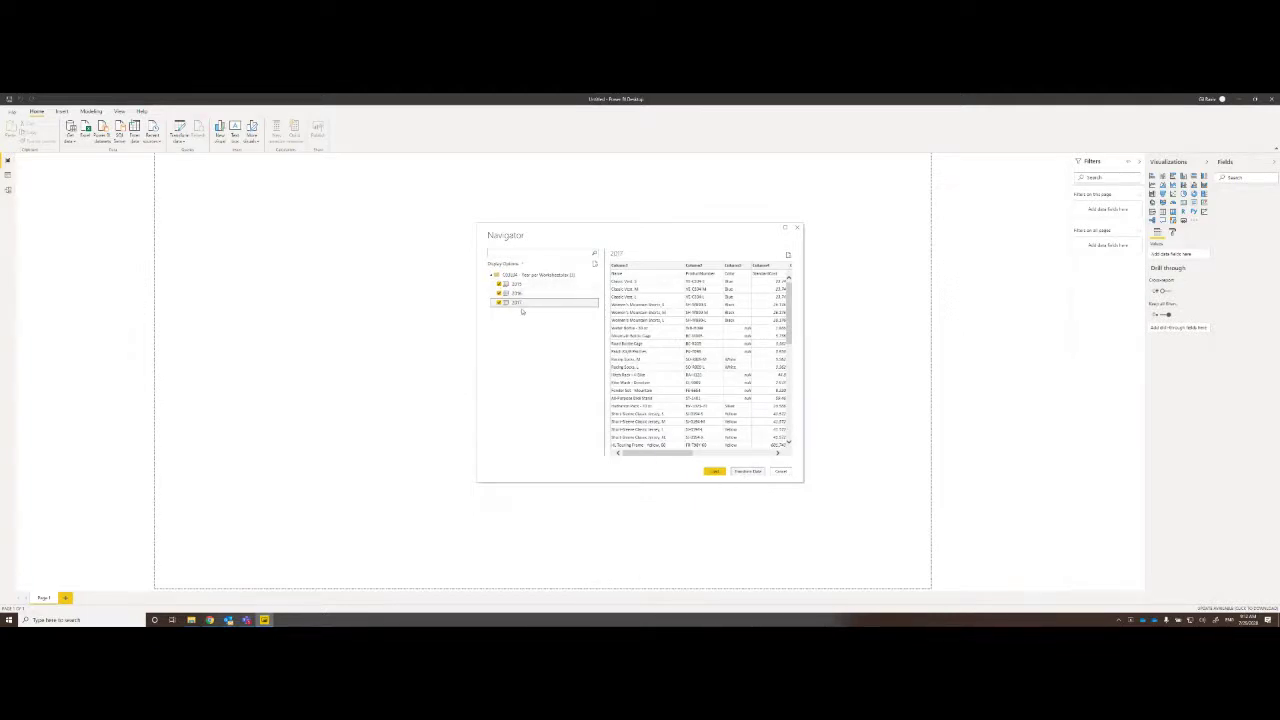
Bring the selected yearly worksheets into Power Query Editor with Transform Data
{"action": "left_click_drag", "start_coordinate": [573, 235], "coordinate": [490, 221]}
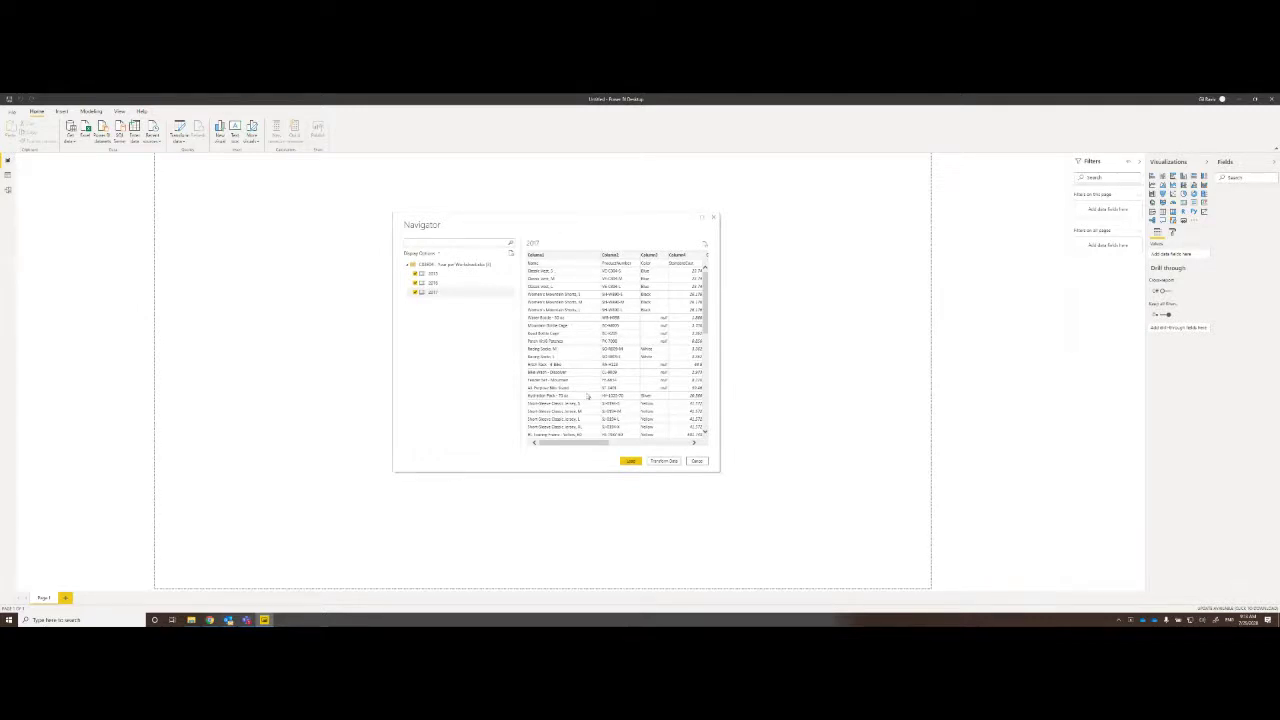
{"action": "left_click", "coordinate": [503, 242]}
{"action": "left_click", "coordinate": [664, 461]}
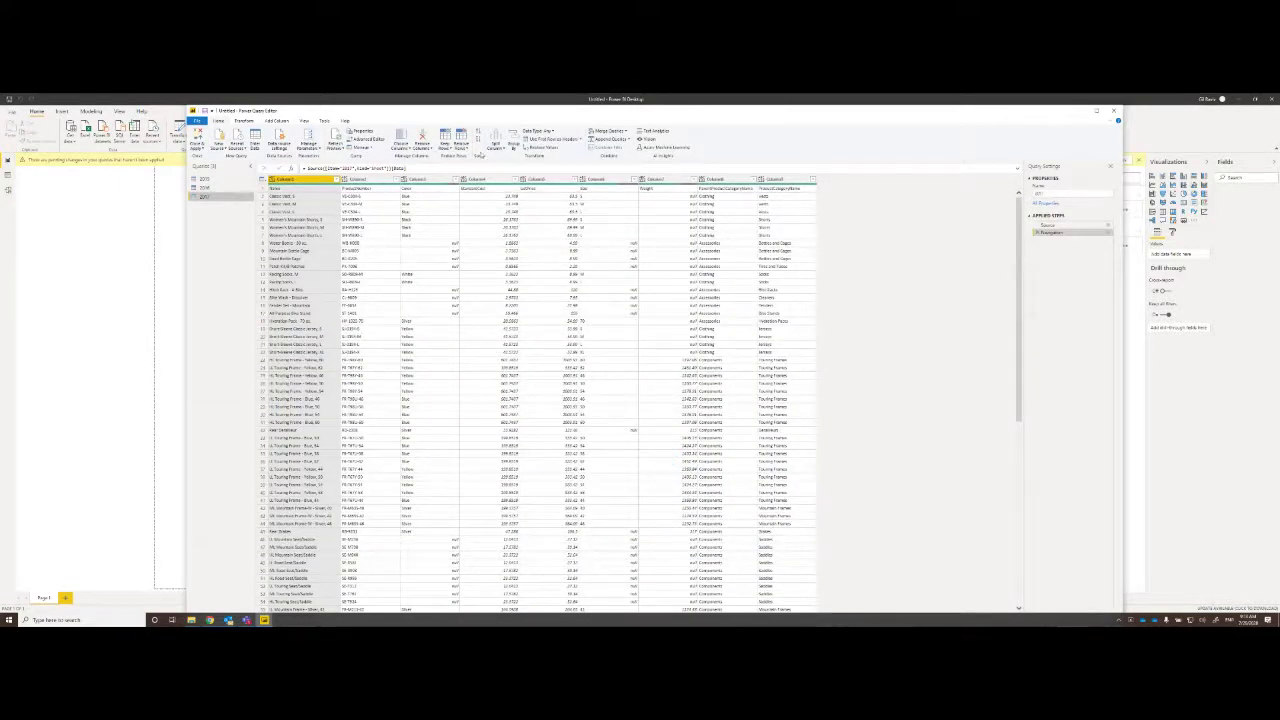
Fit the Power Query Editor window to half the screen and review the 2015, 2016 and 2017 queries
{"action": "left_click", "coordinate": [206, 180]}
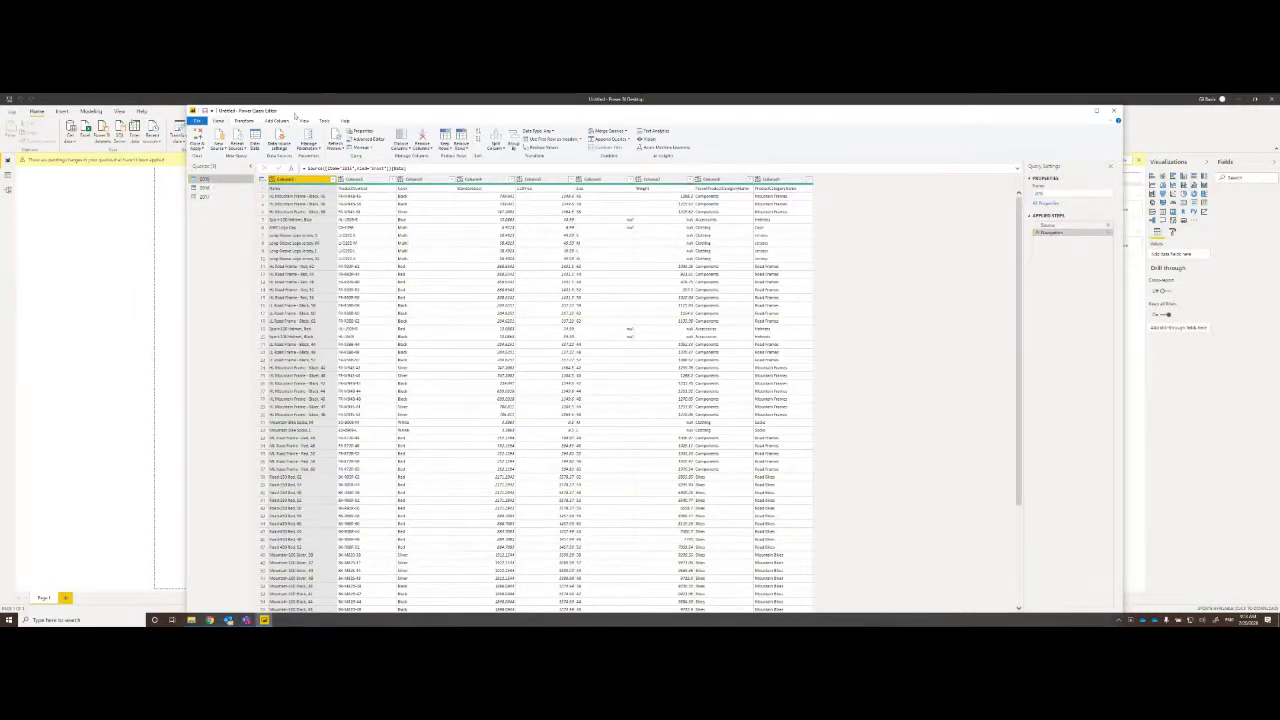
{"action": "left_click_drag", "start_coordinate": [295, 113], "coordinate": [2, 160]}
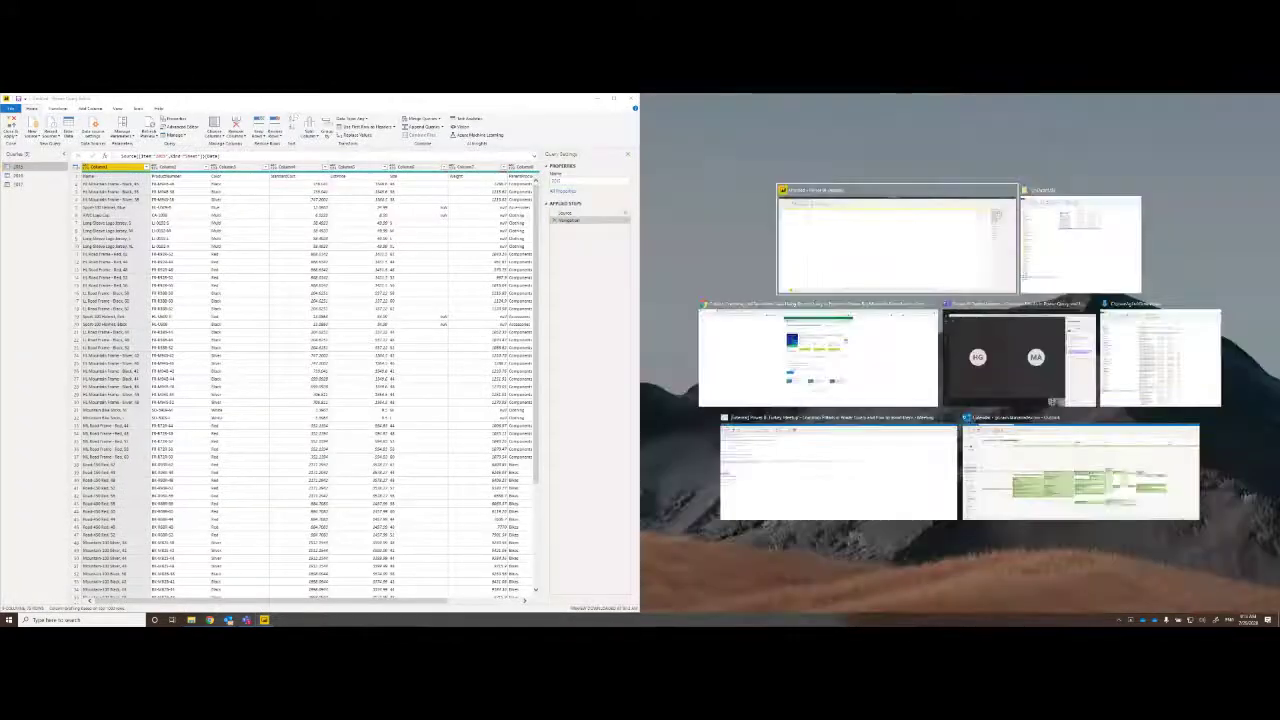
{"action": "left_click", "coordinate": [17, 175]}
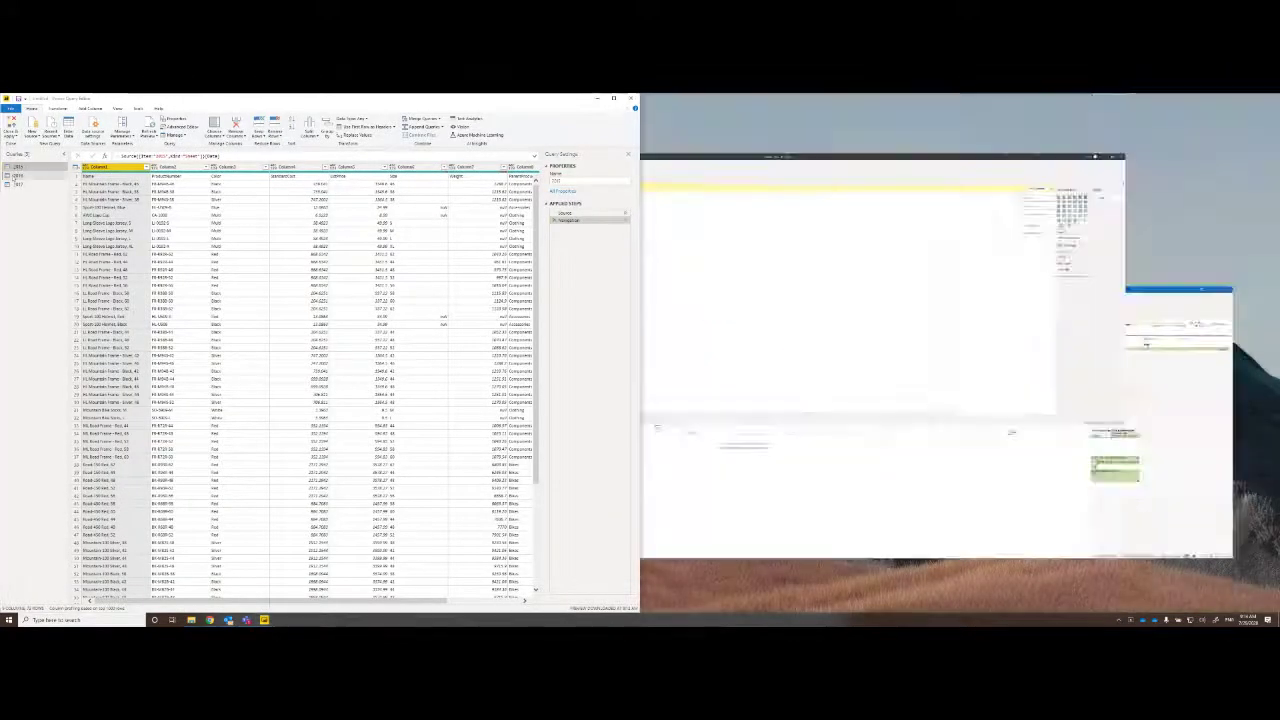
{"action": "left_click", "coordinate": [15, 184]}
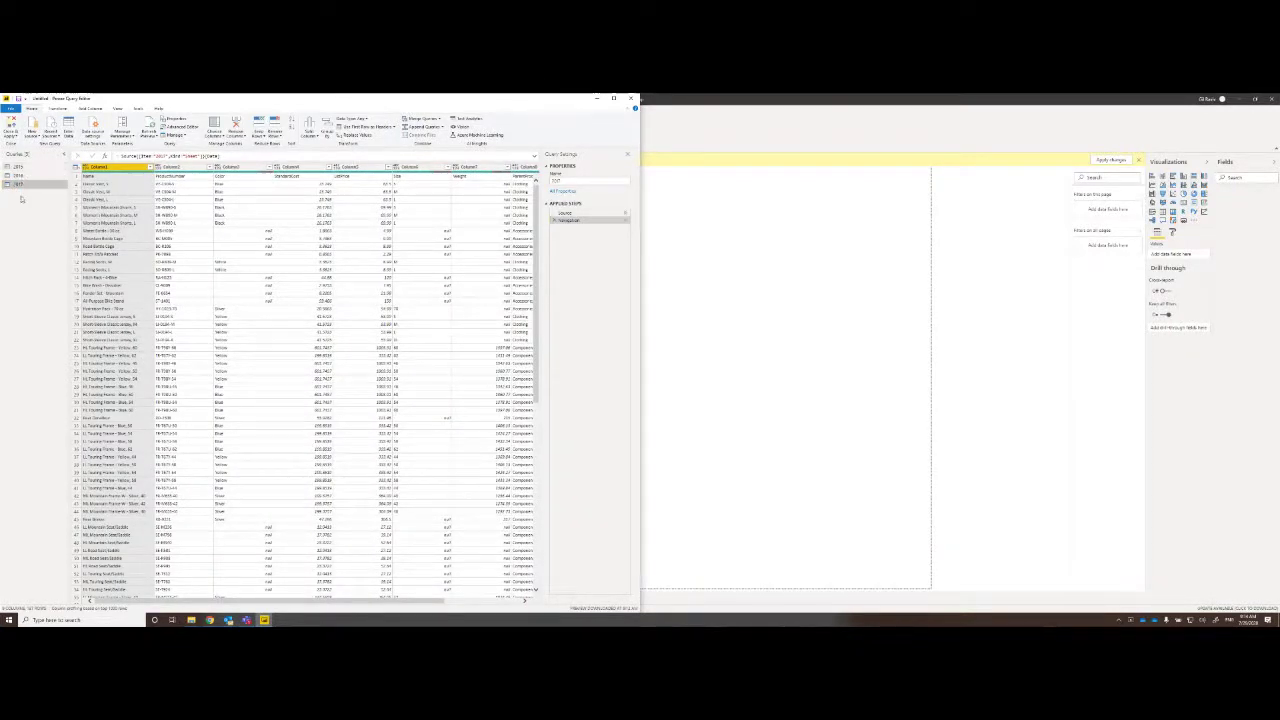
Promote the first row to column headers in the 2015, 2016 and 2017 queries
{"action": "left_click", "coordinate": [17, 167]}
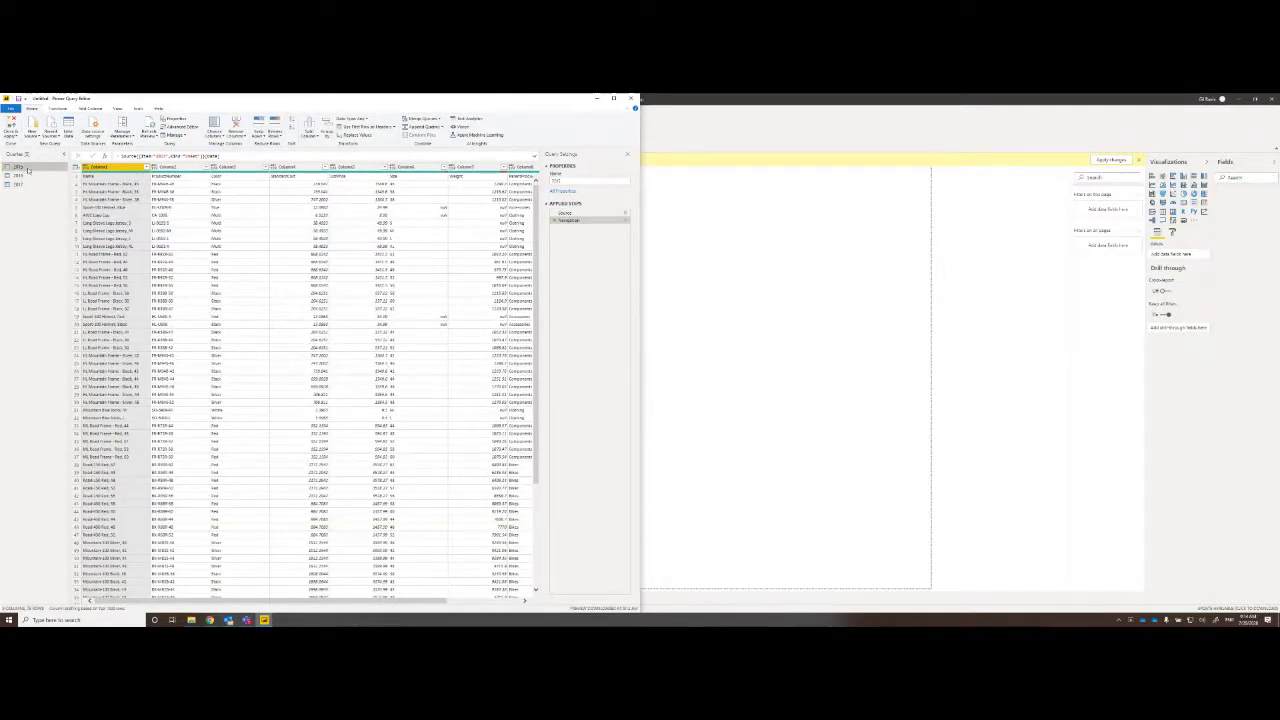
{"action": "left_click", "coordinate": [79, 168]}
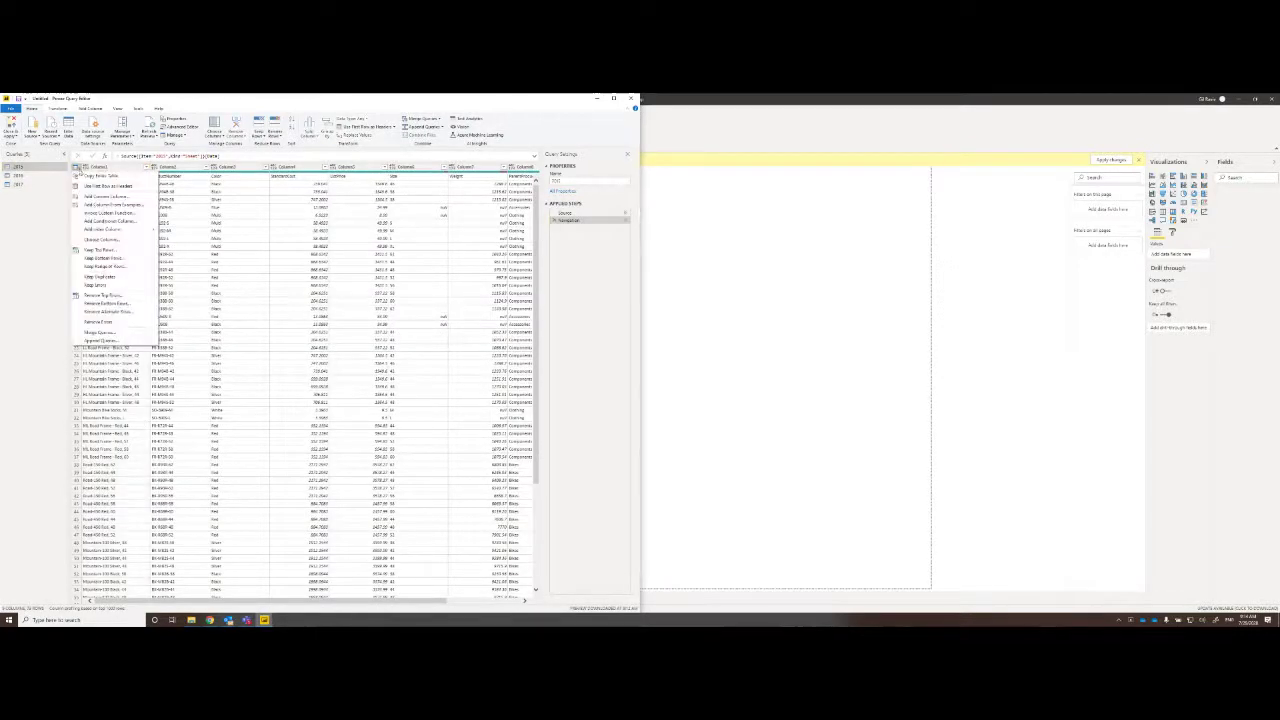
{"action": "left_click", "coordinate": [105, 187]}
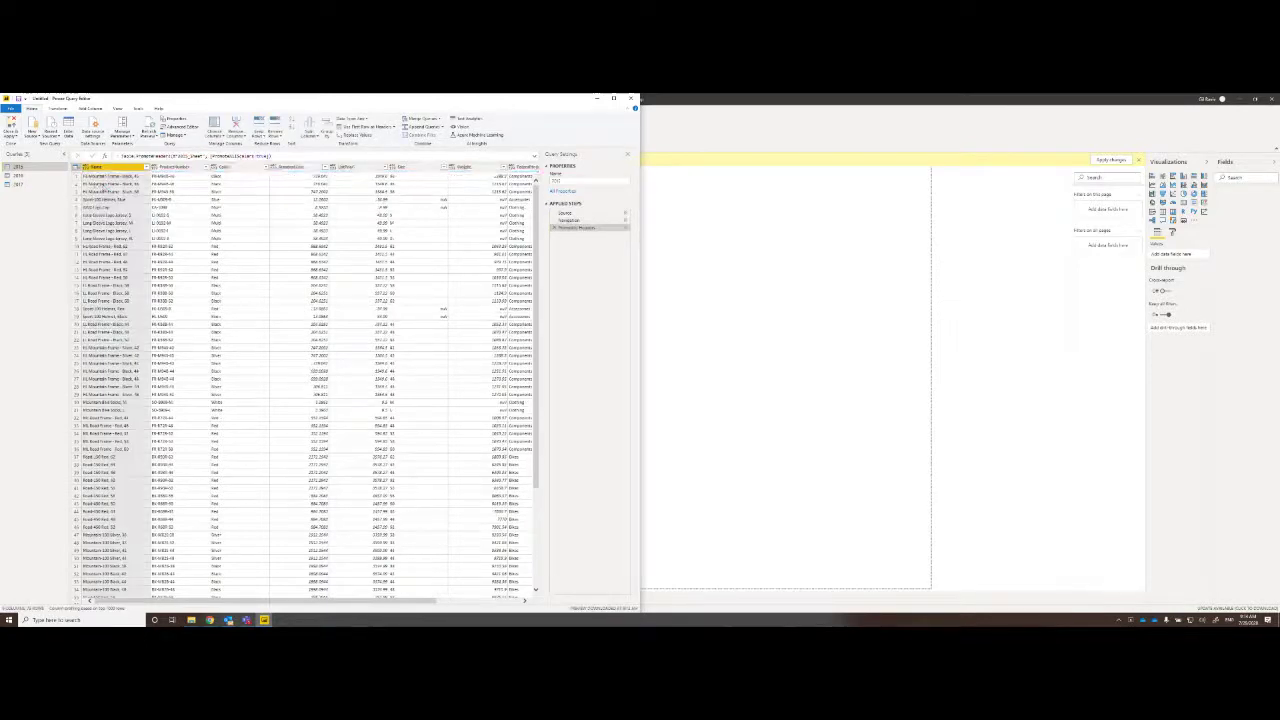
{"action": "left_click", "coordinate": [18, 176]}
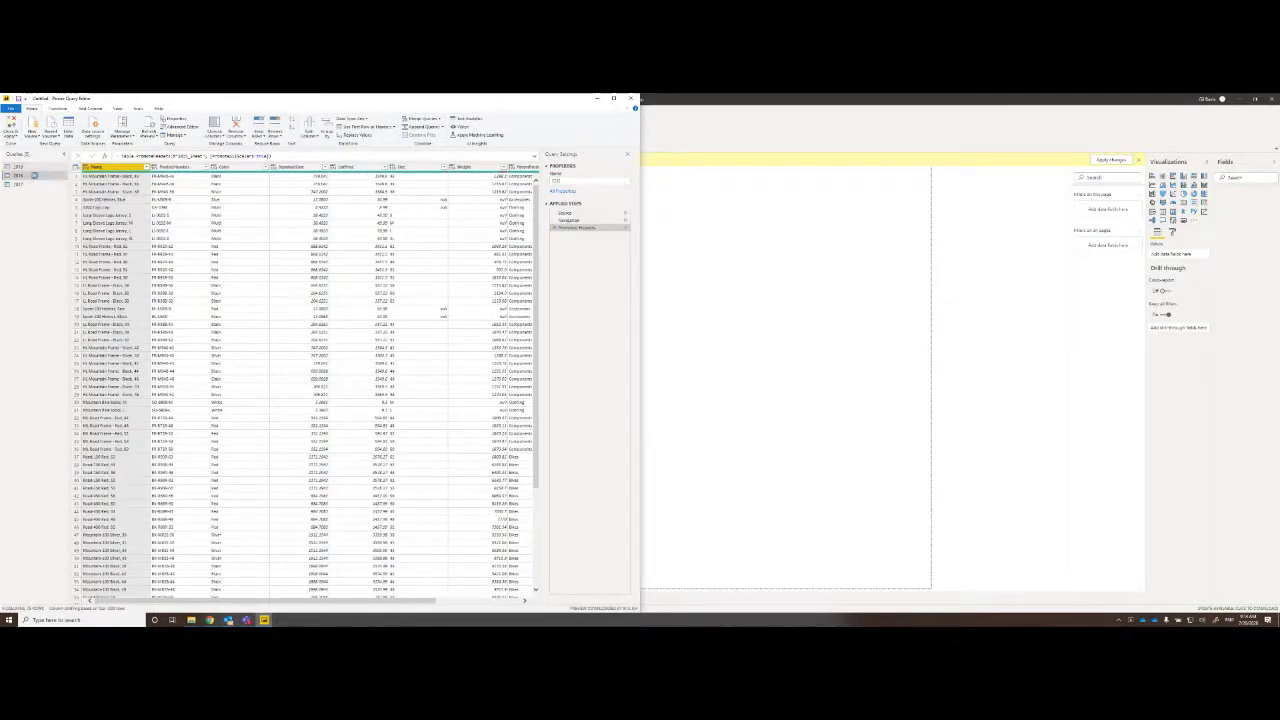
{"action": "left_click", "coordinate": [75, 170]}
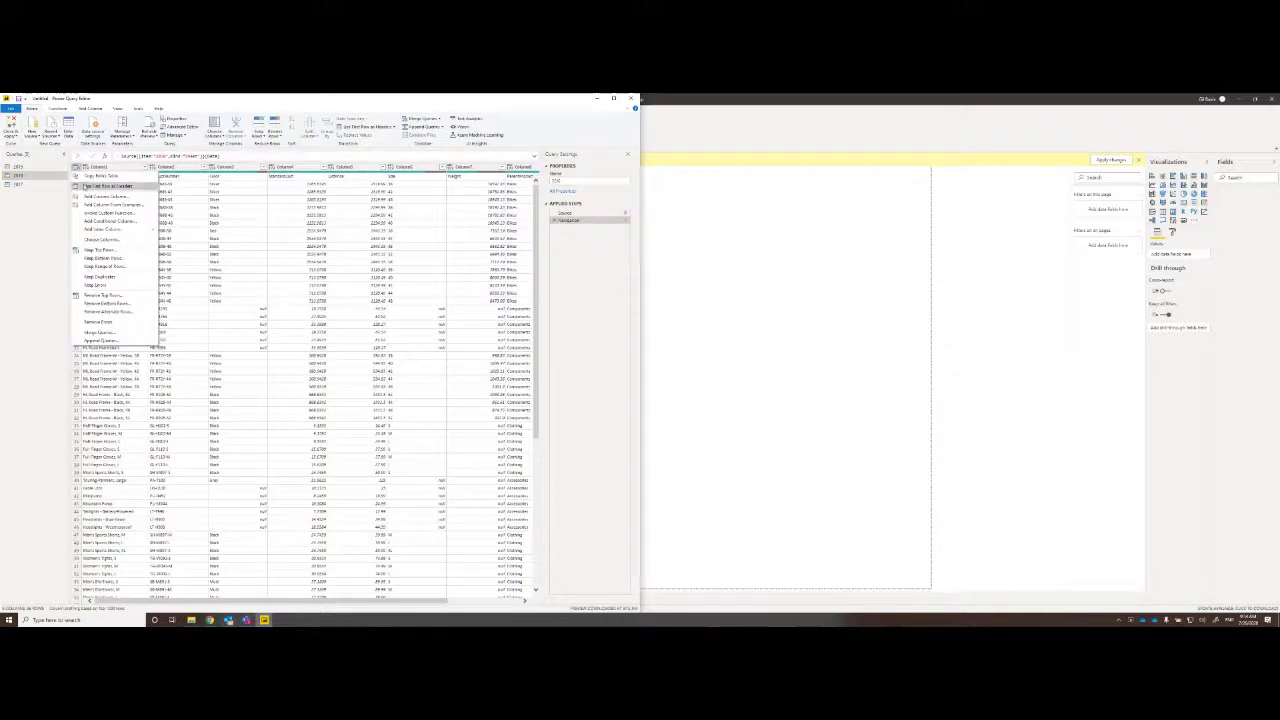
{"action": "left_click", "coordinate": [105, 187]}
{"action": "left_click", "coordinate": [18, 184]}
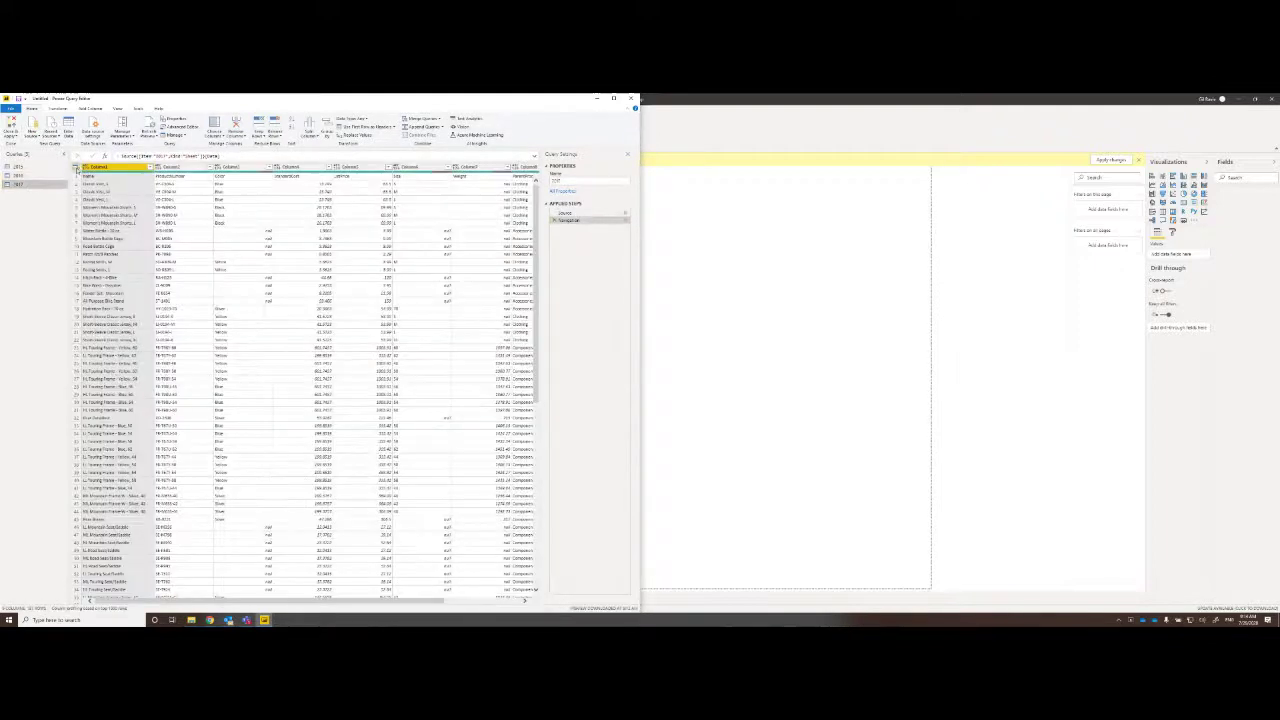
{"action": "left_click", "coordinate": [75, 170]}
{"action": "left_click", "coordinate": [105, 186]}
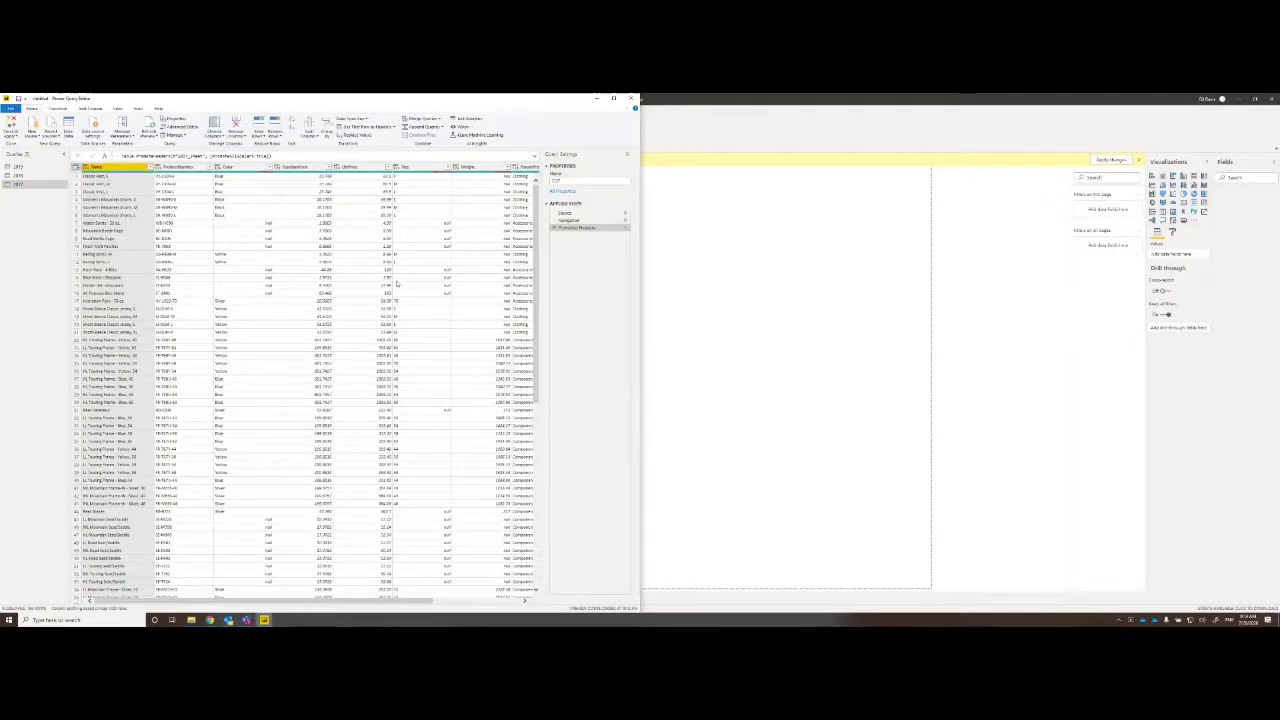
Maximize the Power Query Editor window and hide the formula bar
{"action": "left_click_drag", "start_coordinate": [430, 97], "coordinate": [420, 114]}
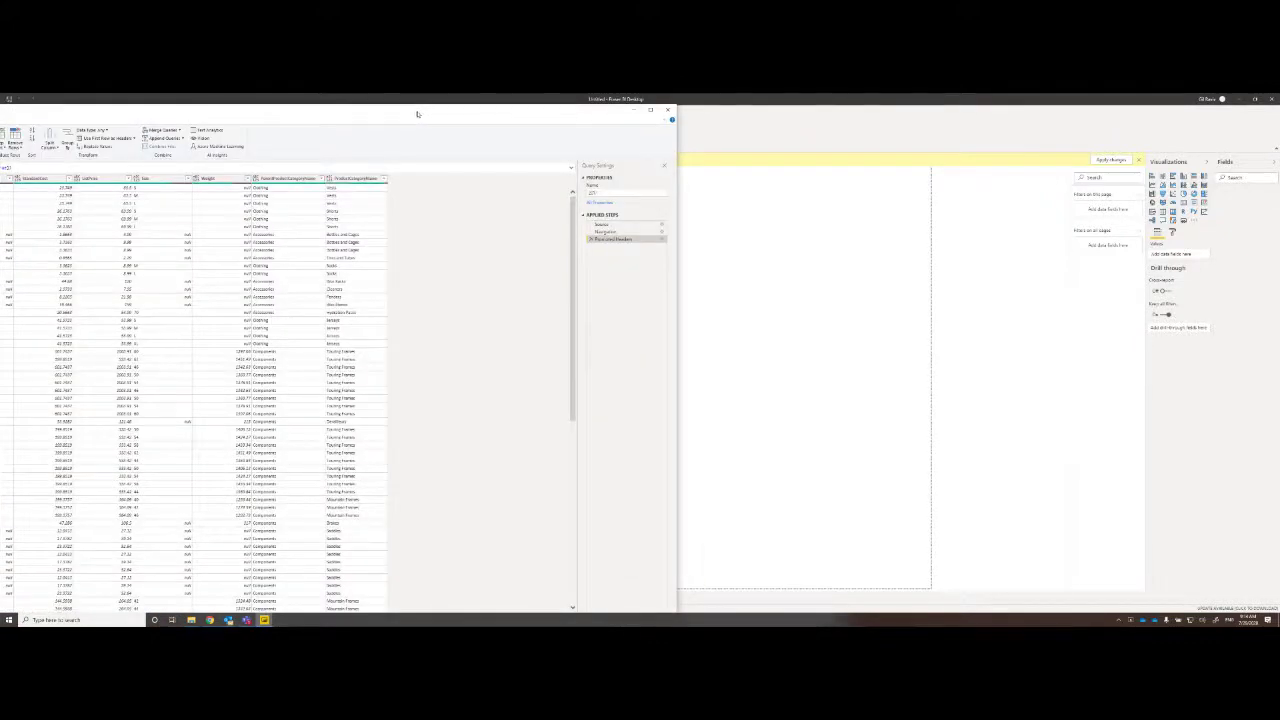
{"action": "double_click", "coordinate": [420, 114]}
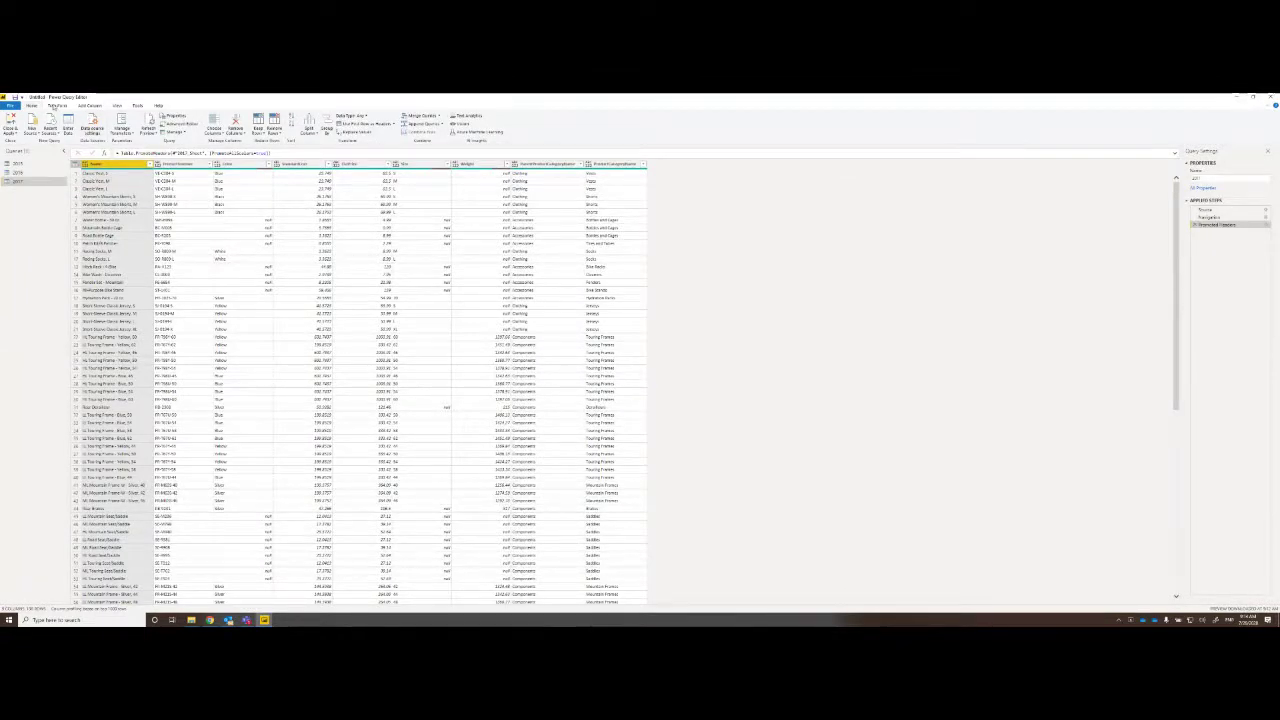
{"action": "left_click", "coordinate": [117, 106]}
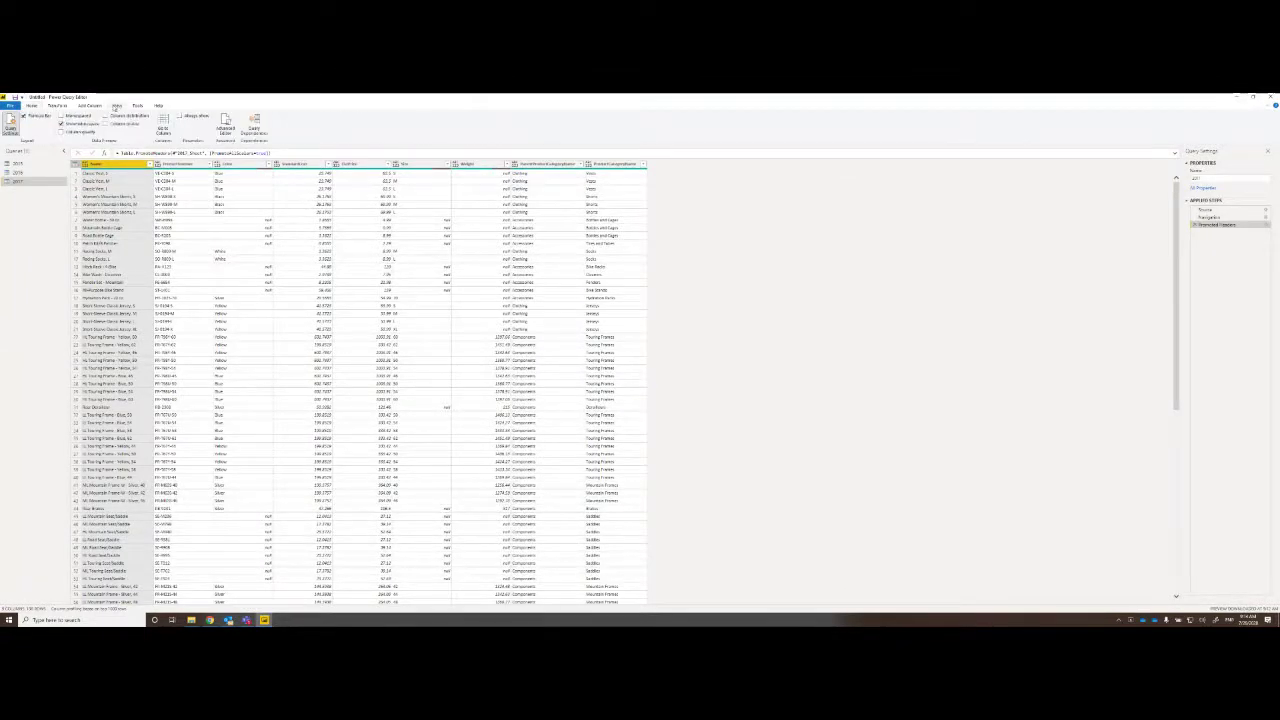
{"action": "left_click", "coordinate": [27, 116]}
Review the Data Load options for type detection, both global and for the current file
{"action": "left_click", "coordinate": [10, 105]}
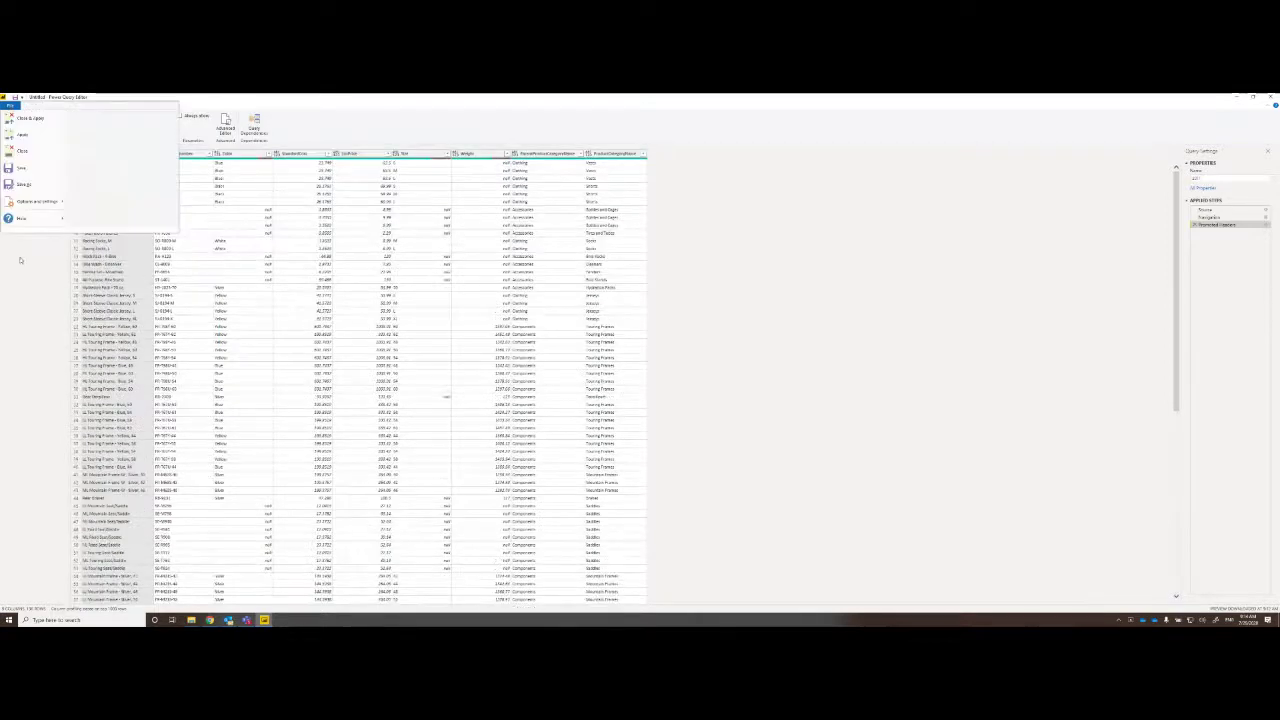
{"action": "left_click", "coordinate": [30, 202]}
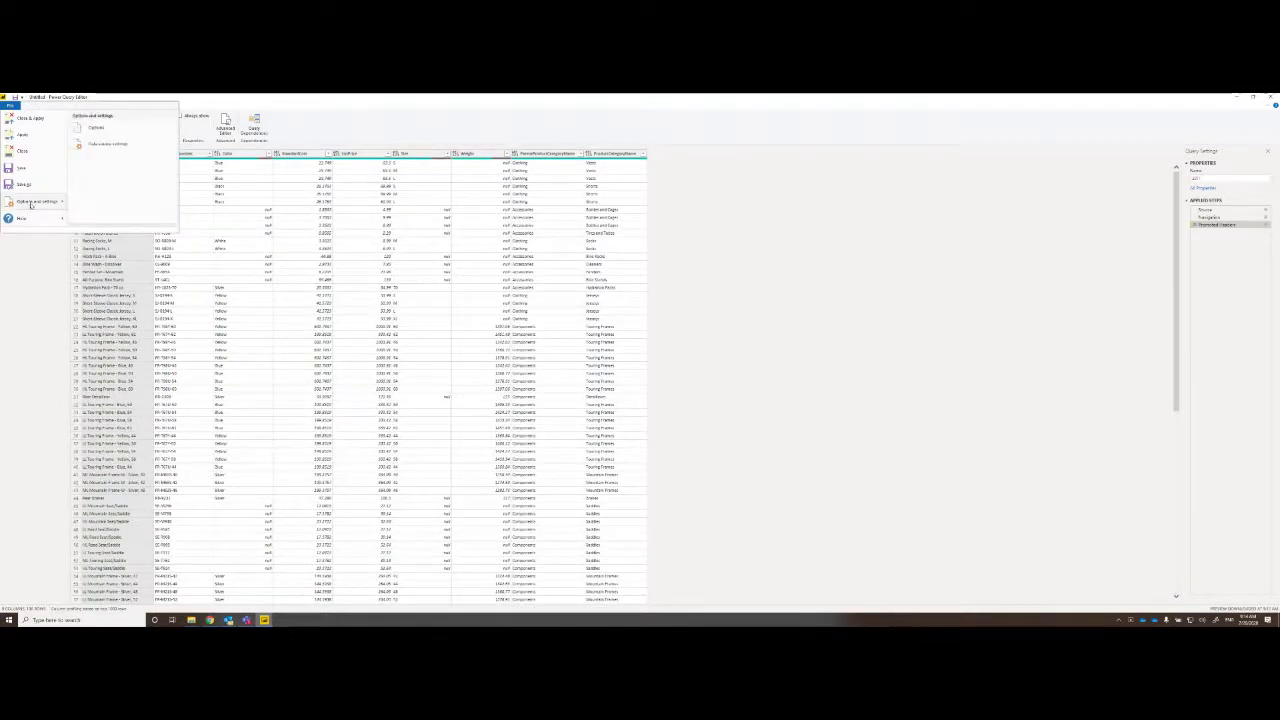
{"action": "left_click", "coordinate": [92, 130]}
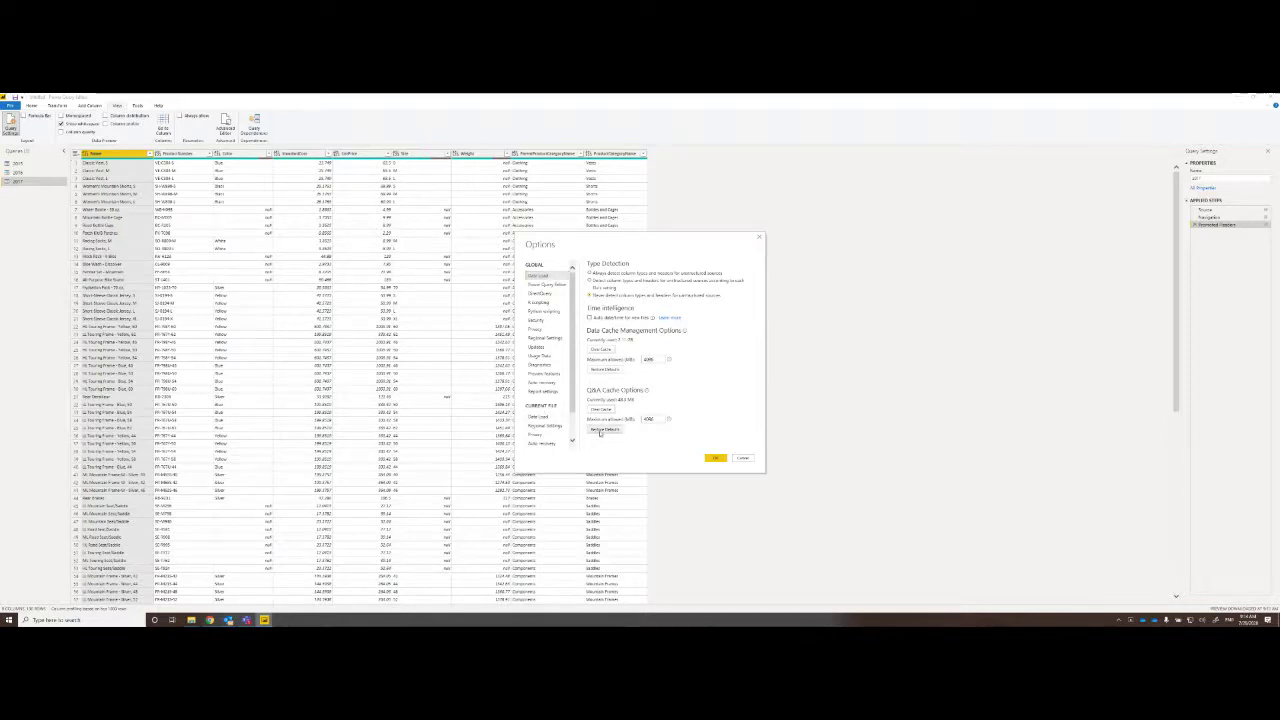
{"action": "left_click", "coordinate": [544, 417]}
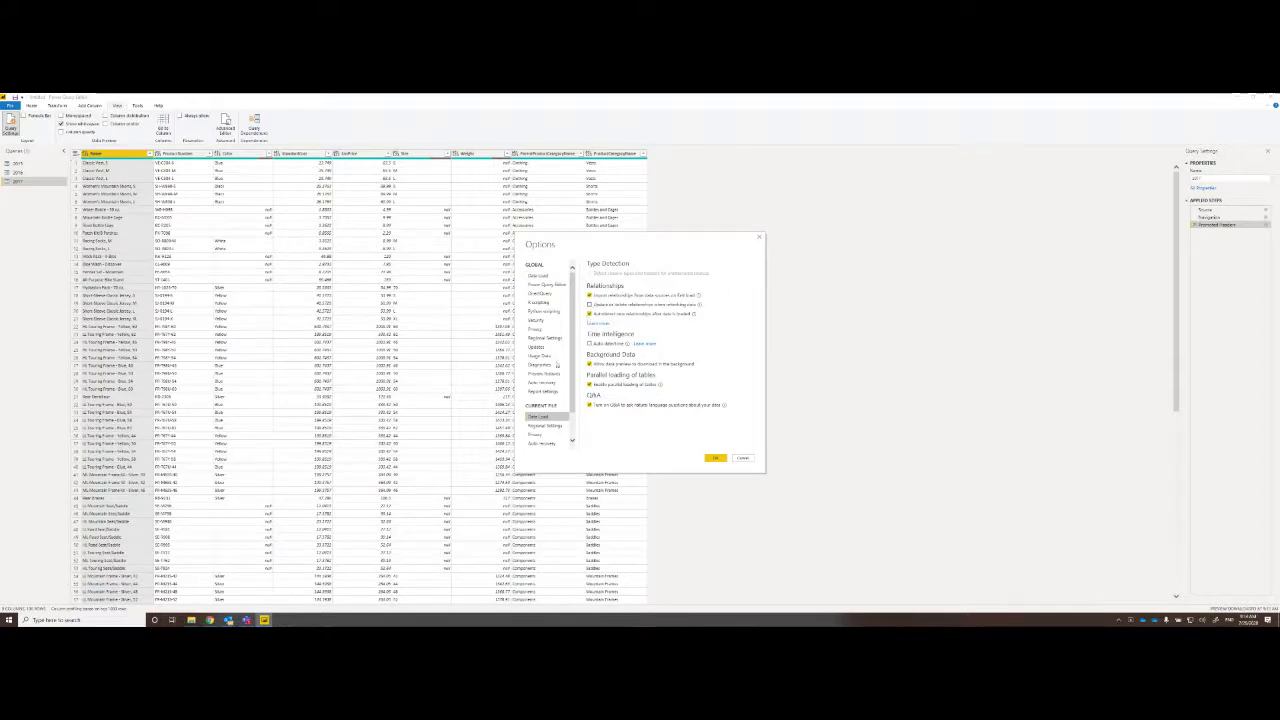
{"action": "left_click", "coordinate": [712, 457]}
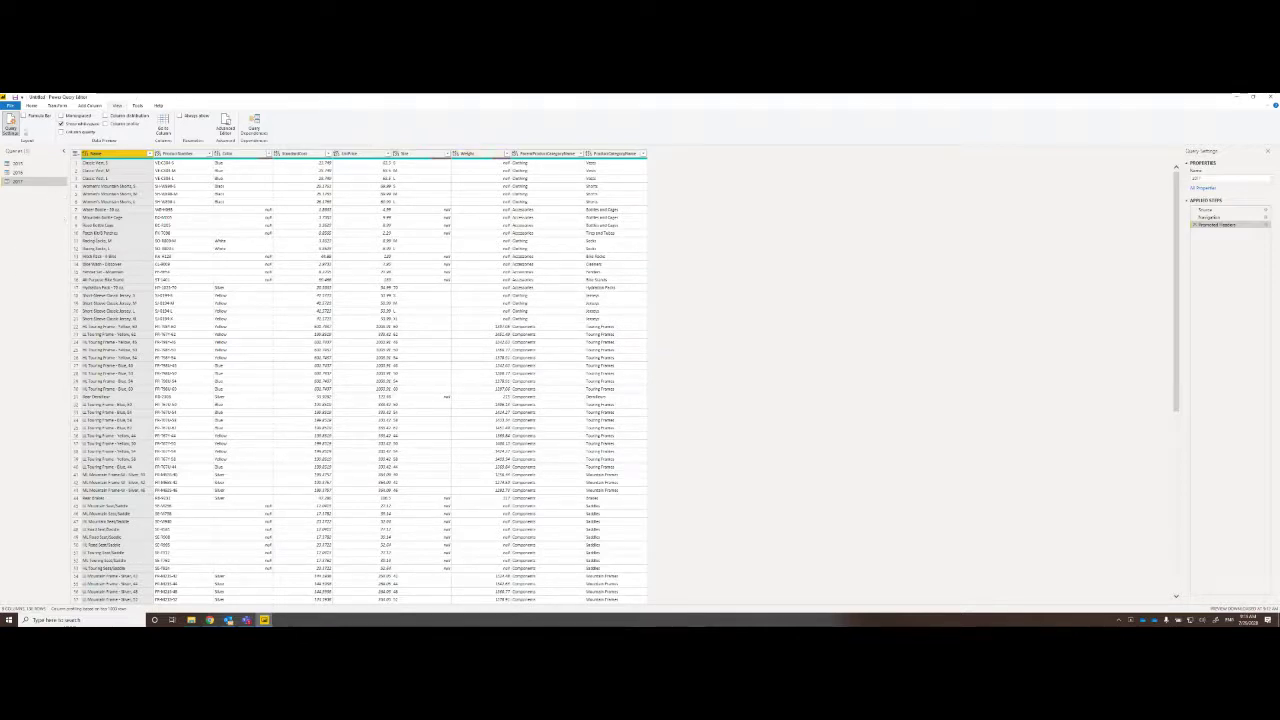
Close Power Query Editor and apply the three queries to the report
{"action": "left_click", "coordinate": [31, 108]}
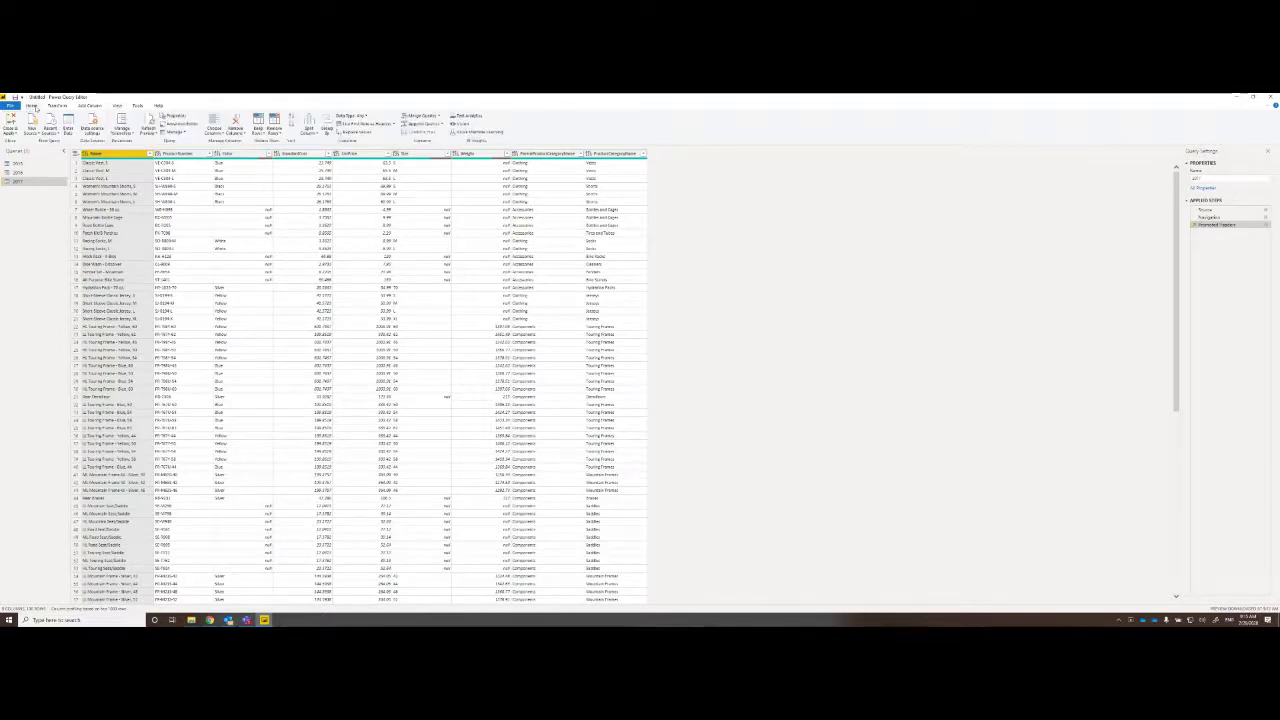
{"action": "left_click", "coordinate": [10, 122]}
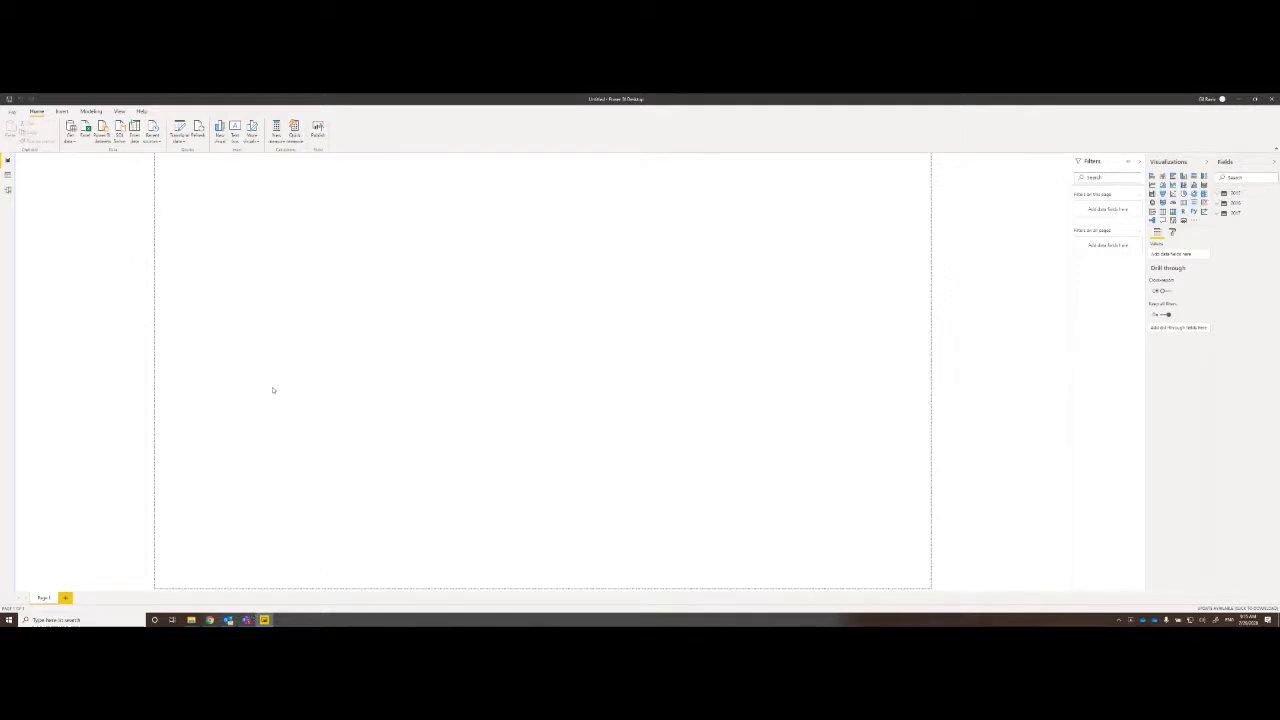
Show the desktop and open the Windows display settings
{"action": "key", "text": "super+Left"}
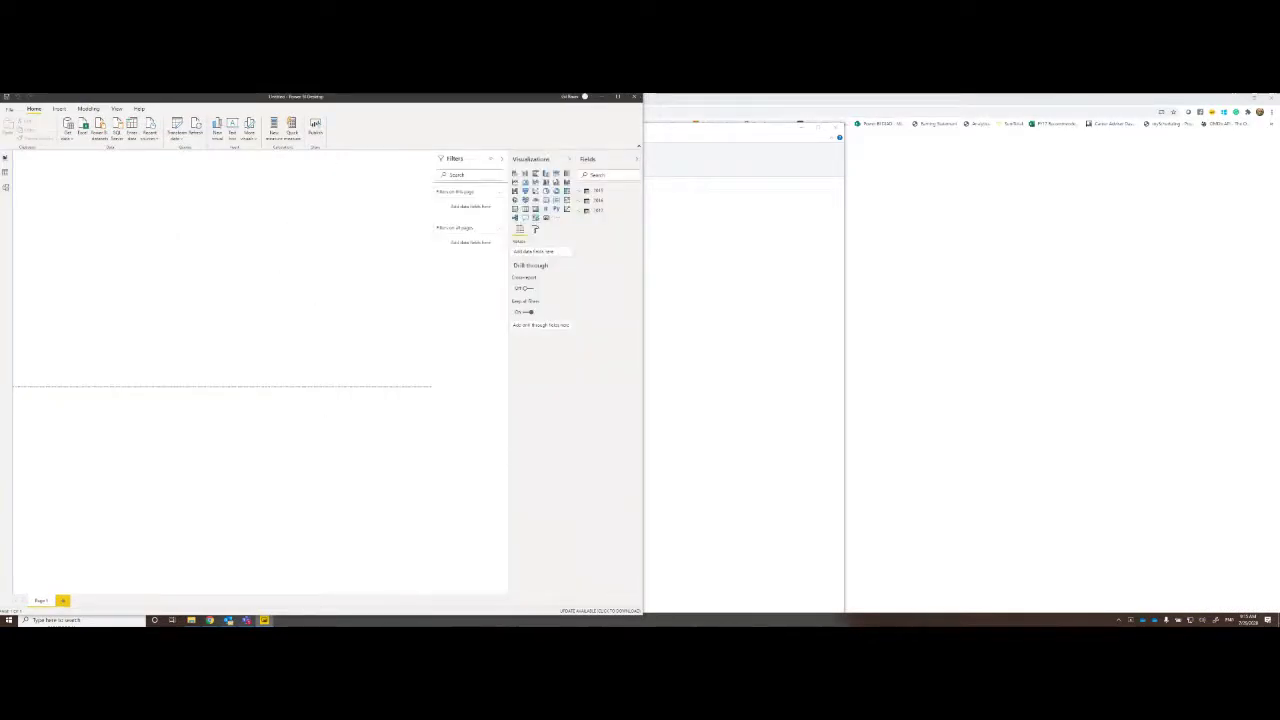
{"action": "left_click", "coordinate": [264, 620]}
{"action": "key", "text": "super+d"}
{"action": "right_click", "coordinate": [701, 417]}
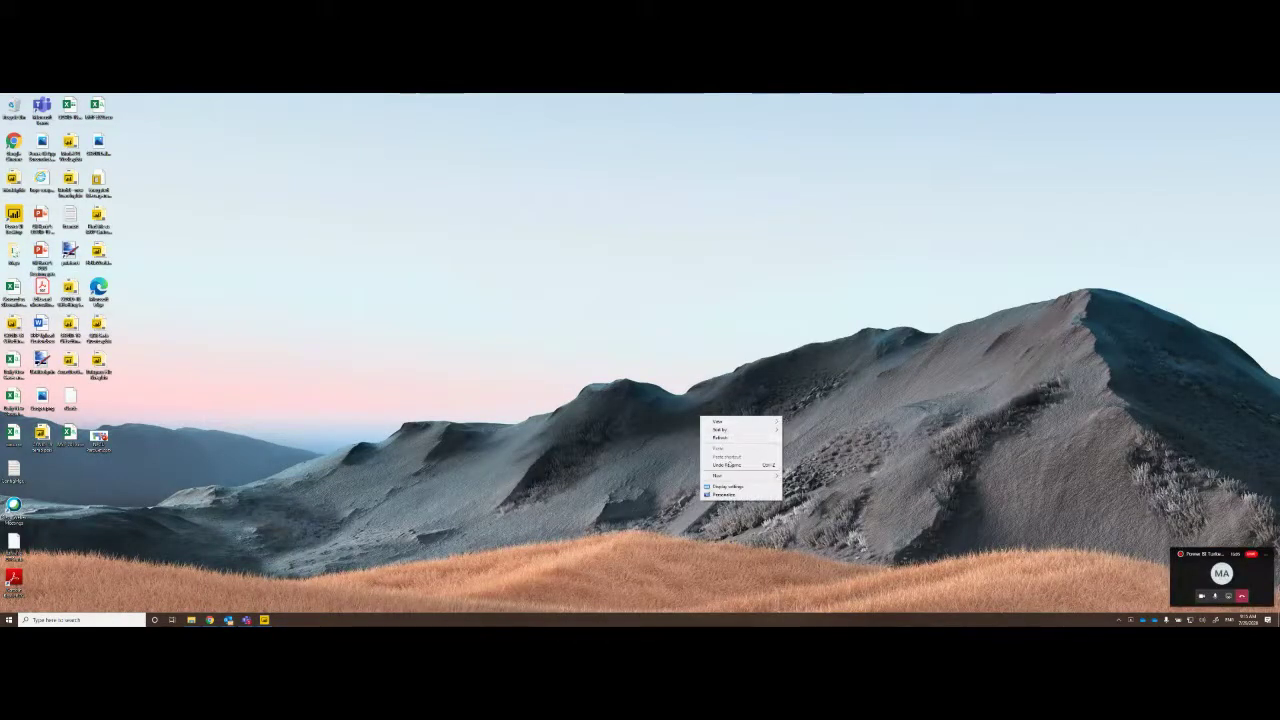
{"action": "left_click", "coordinate": [726, 486]}
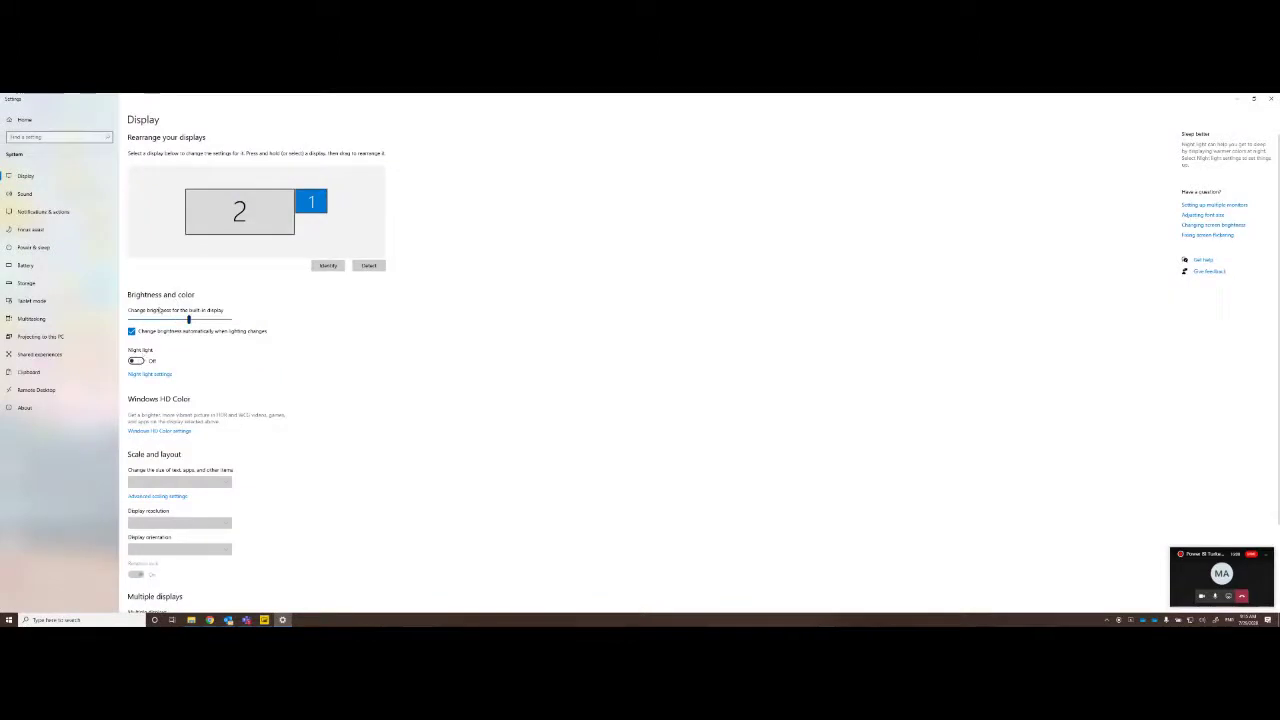
Search Windows for the Project to a second screen setting, set projection to Duplicate, and return to Power BI Desktop
{"action": "left_click", "coordinate": [47, 620]}
{"action": "type", "text": "project"}
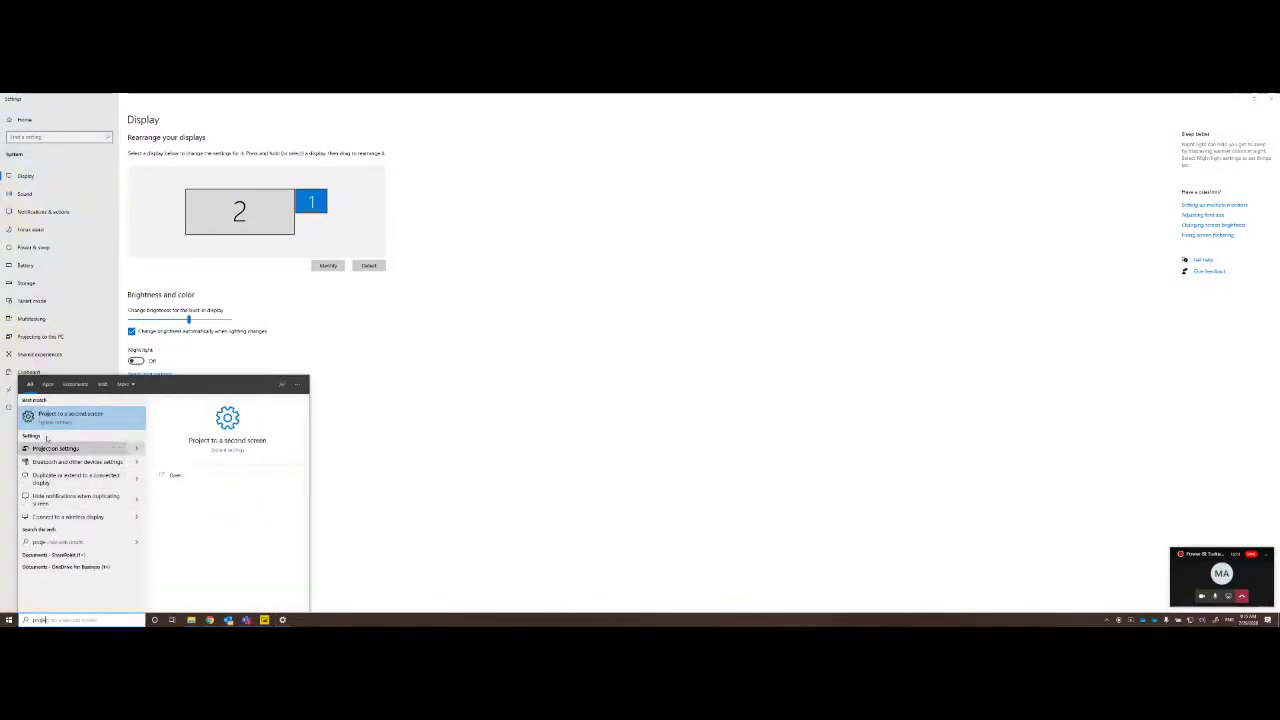
{"action": "left_click", "coordinate": [50, 418]}
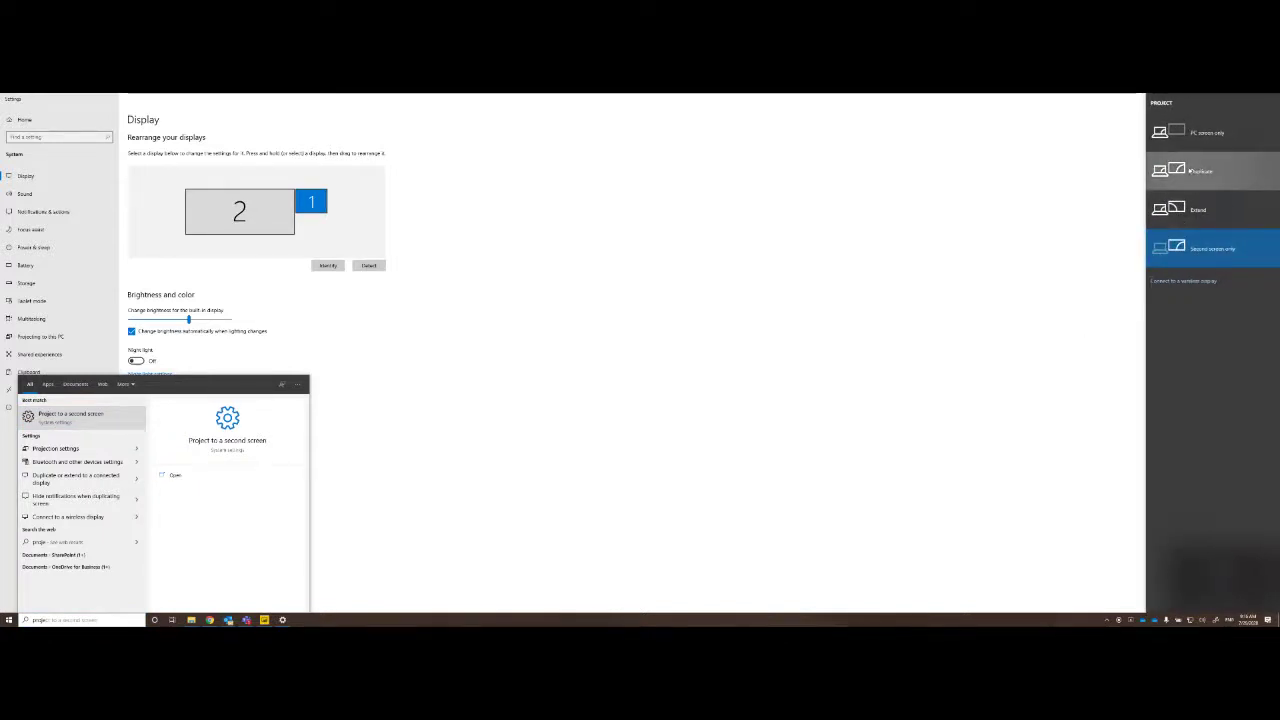
{"action": "left_click", "coordinate": [1190, 171]}
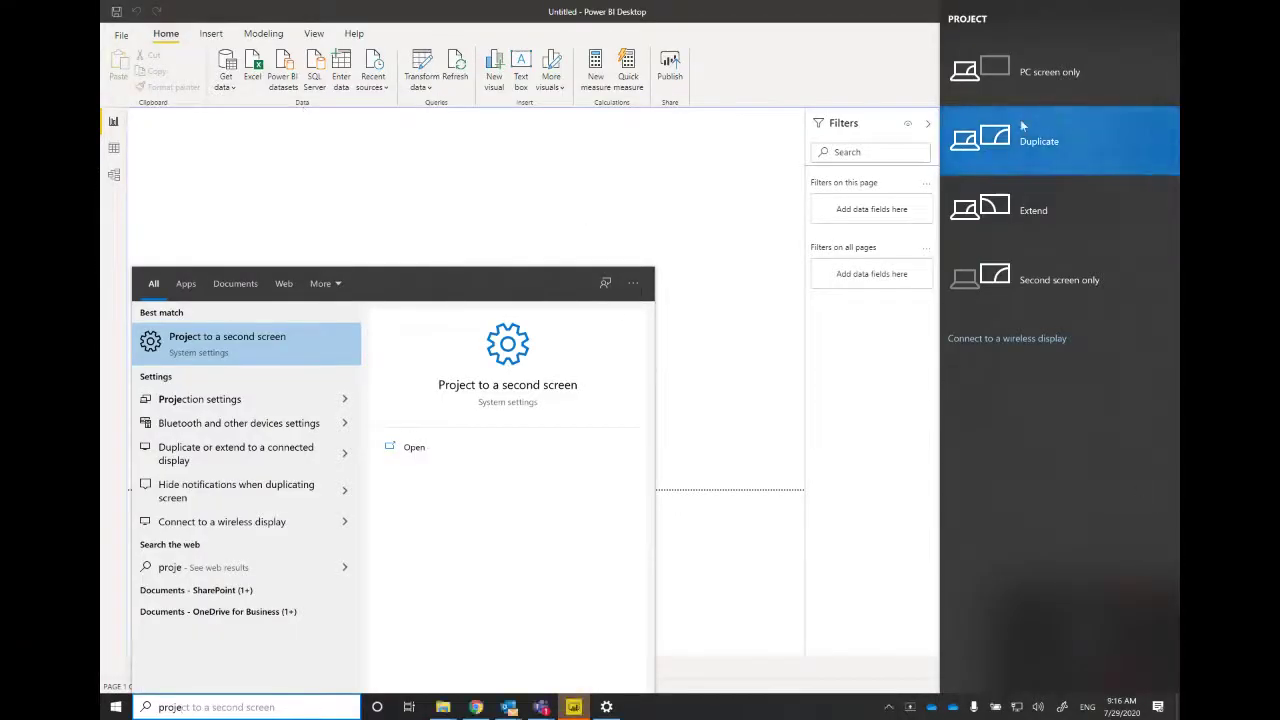
{"action": "left_click", "coordinate": [393, 140]}
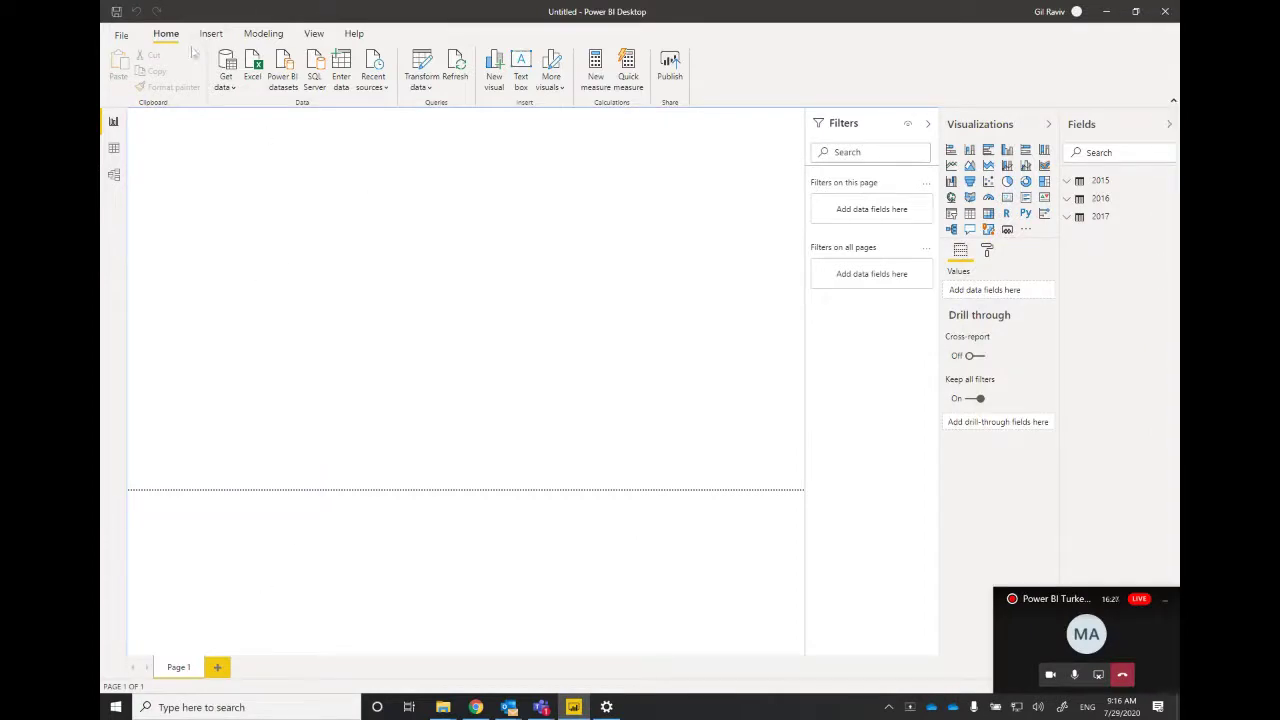
Reopen Power Query Editor with Transform Data and minimize the meeting overlay
{"action": "left_click", "coordinate": [264, 37]}
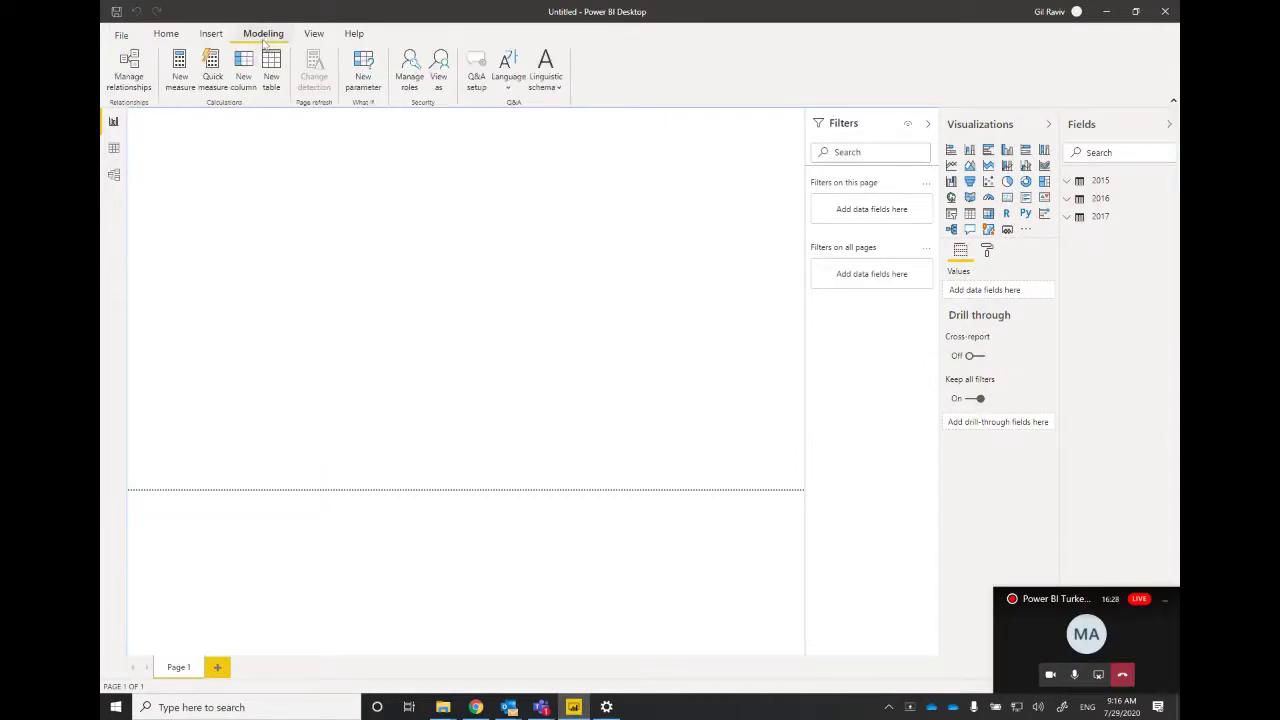
{"action": "left_click", "coordinate": [166, 34]}
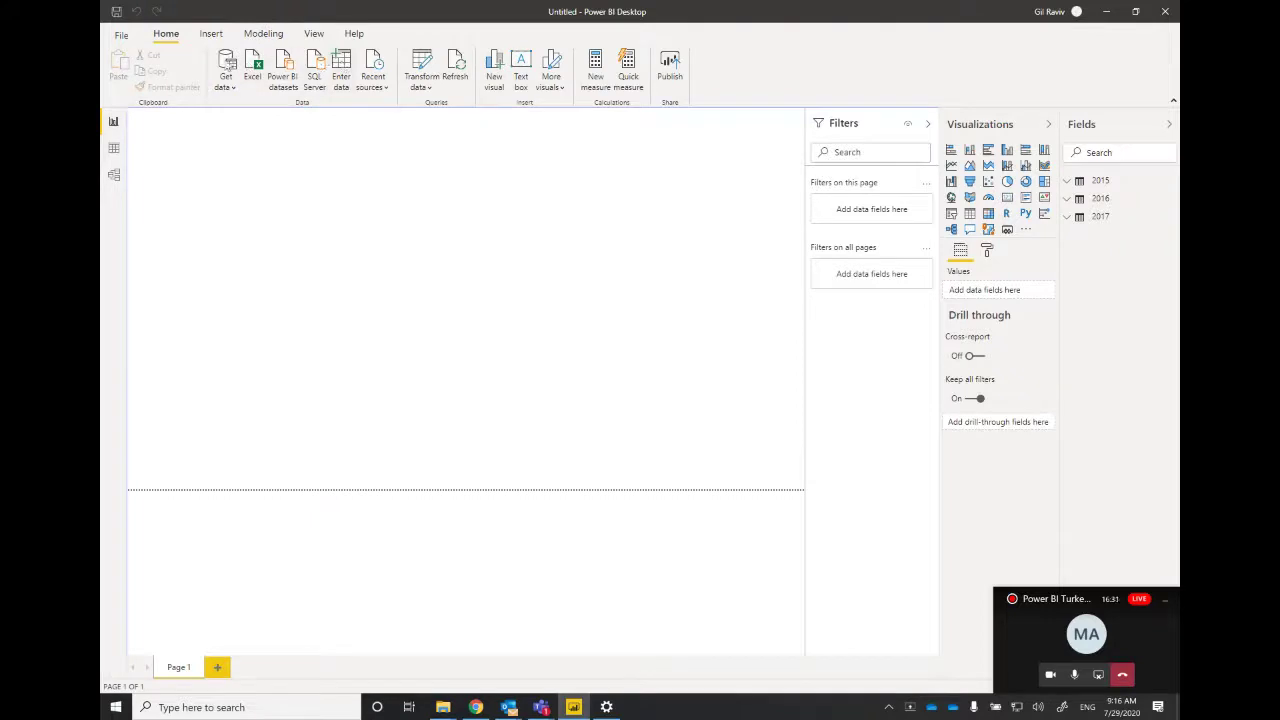
{"action": "left_click", "coordinate": [420, 64]}
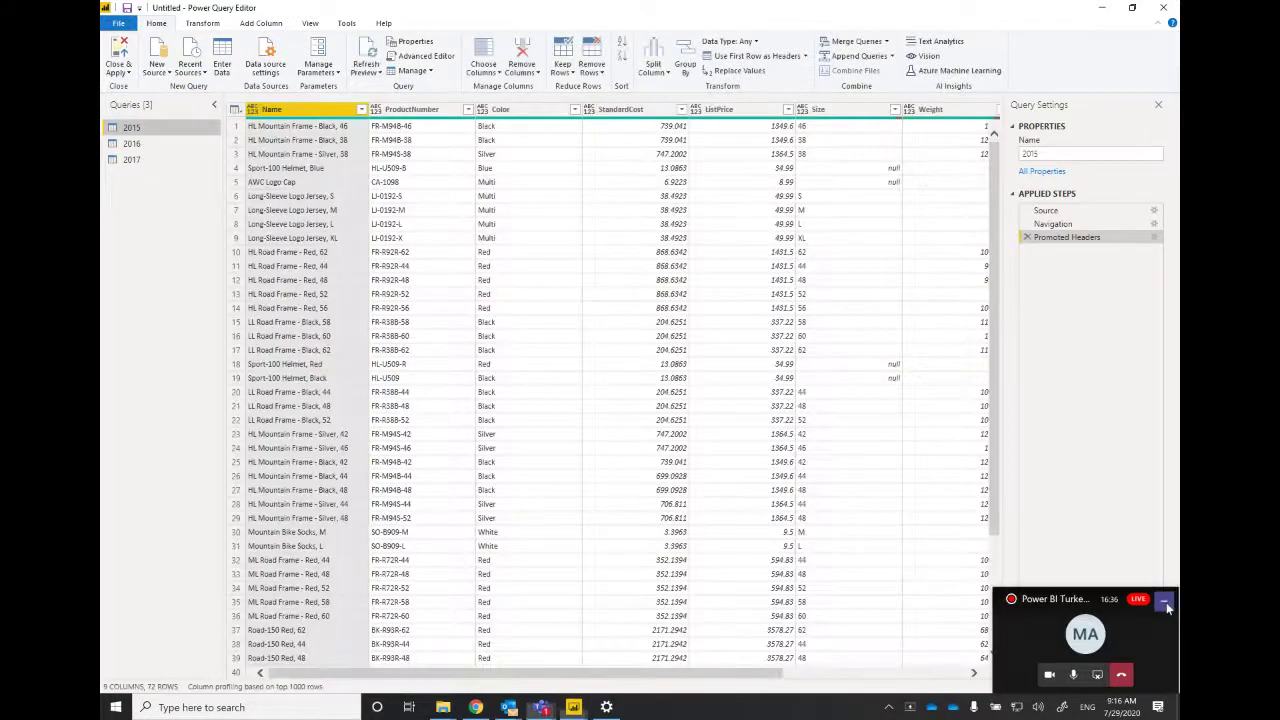
{"action": "left_click", "coordinate": [1165, 604]}
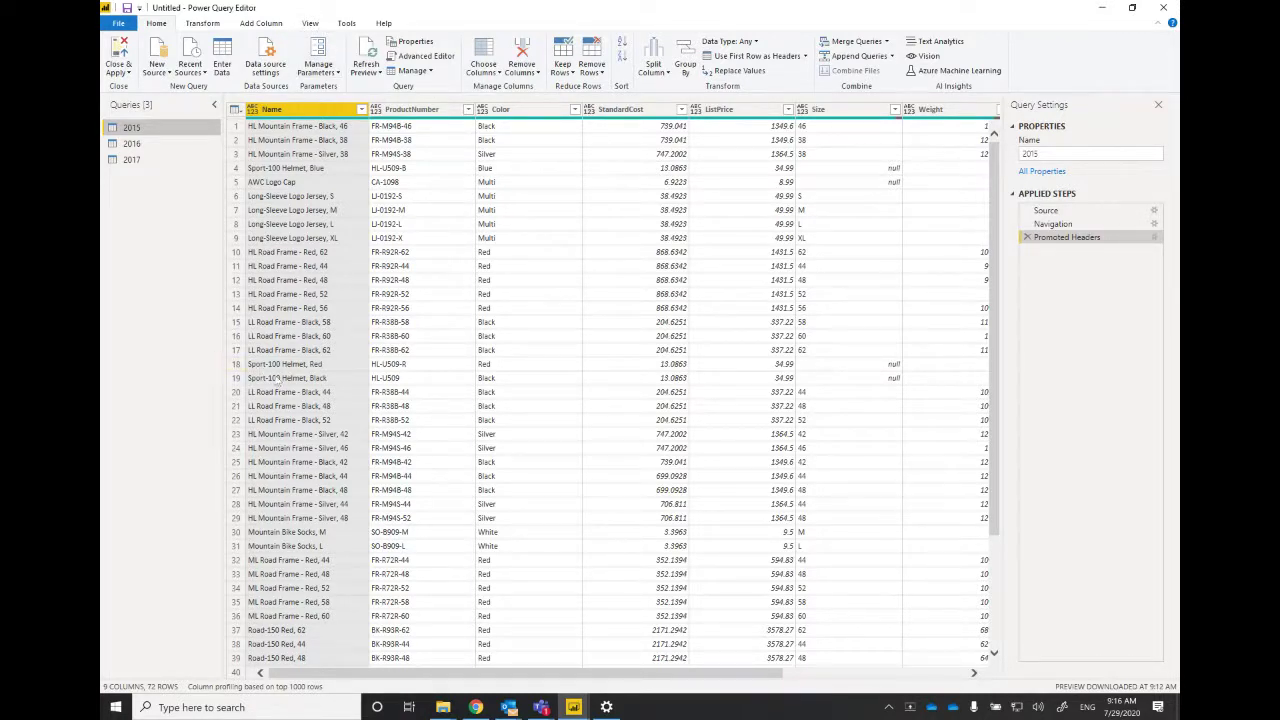
Look over the 2016 and 2017 queries and set up Append Queries as New for three or more tables, adding 2015 and 2016 to 2017
{"action": "left_click", "coordinate": [132, 145]}
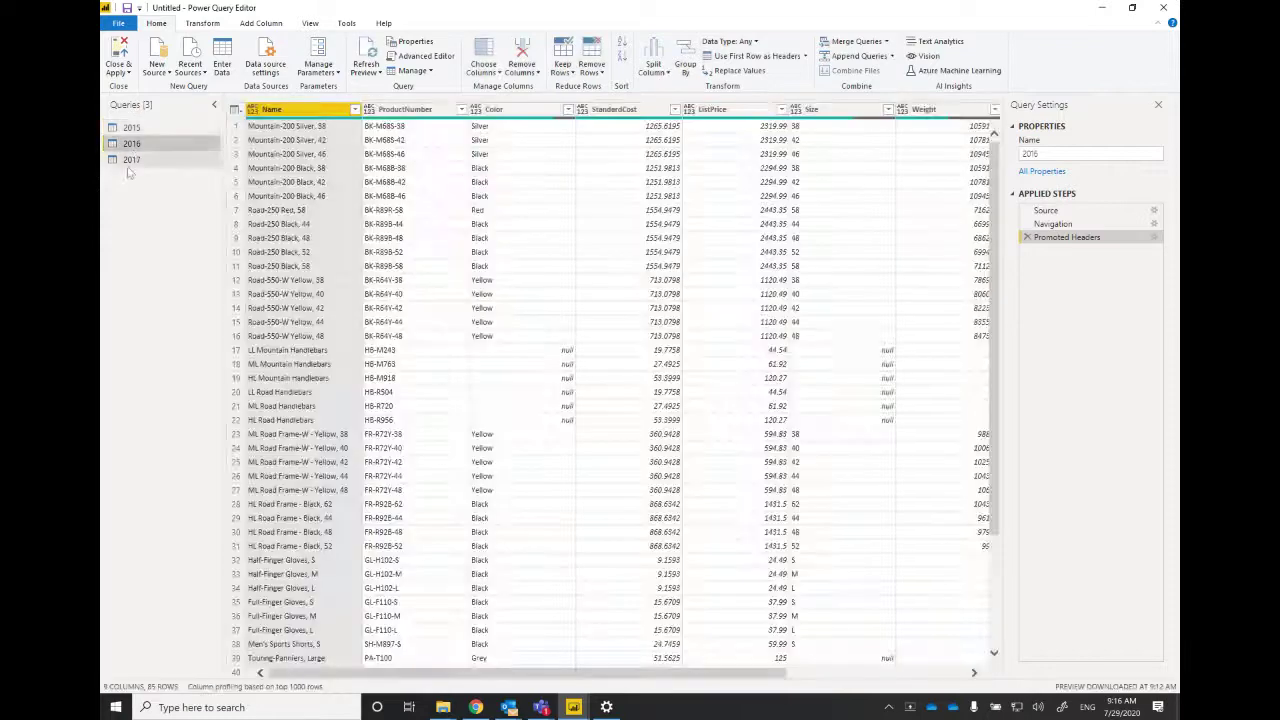
{"action": "left_click", "coordinate": [131, 163]}
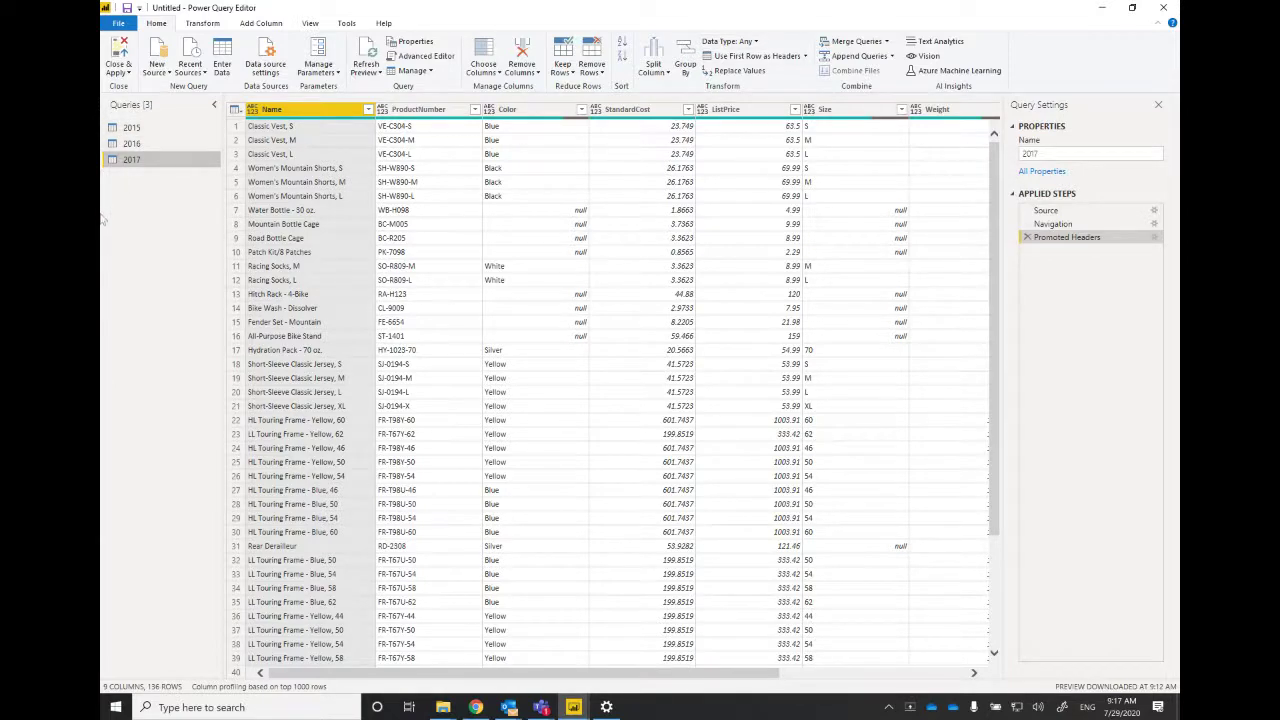
{"action": "left_click", "coordinate": [892, 57]}
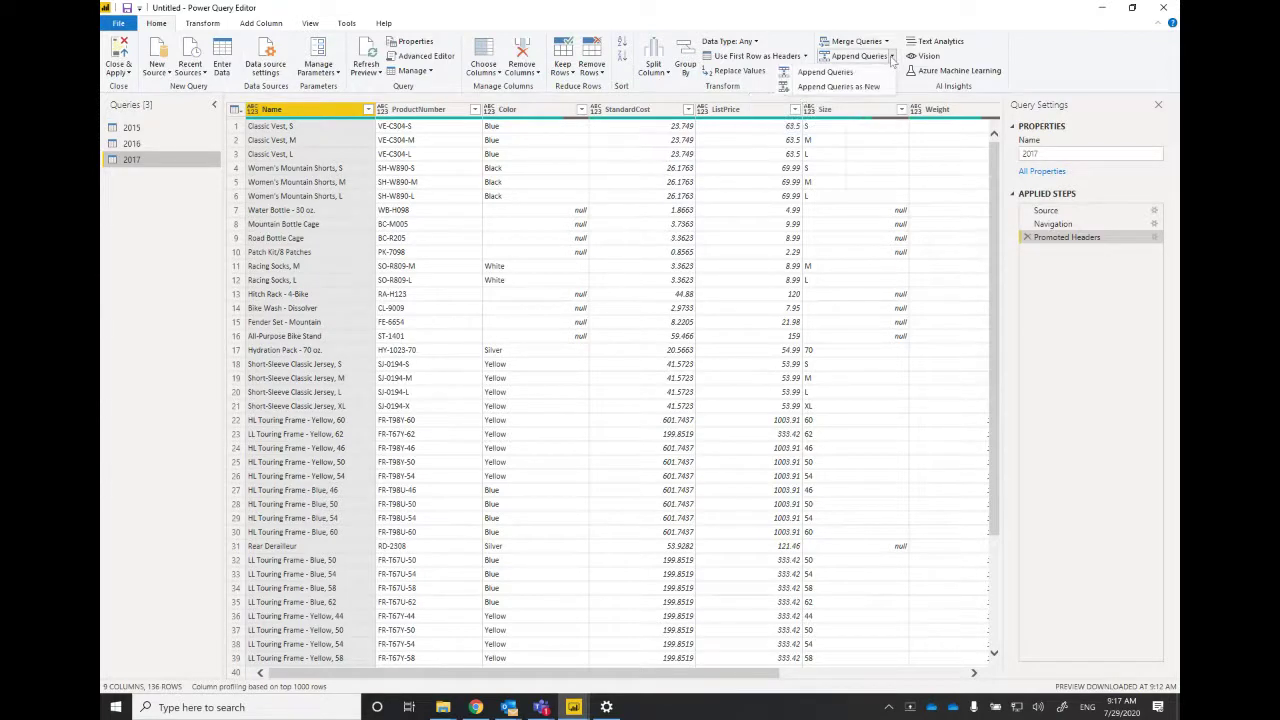
{"action": "left_click", "coordinate": [852, 88]}
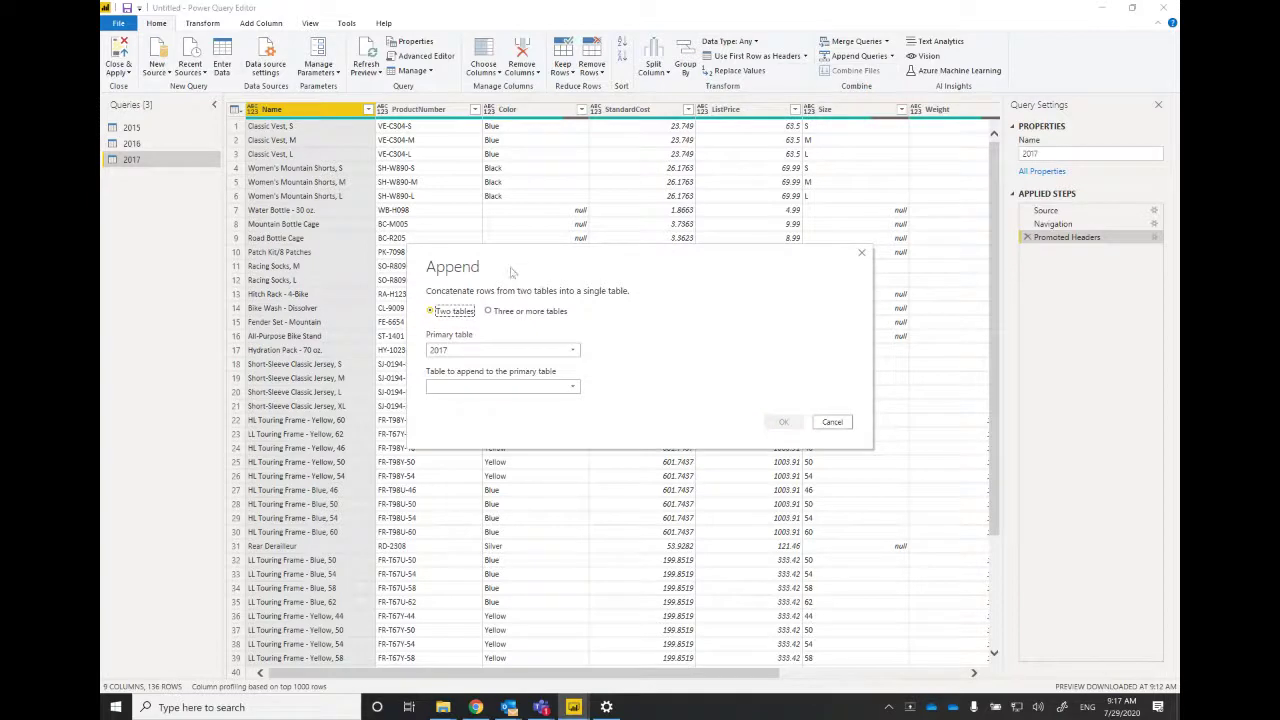
{"action": "left_click", "coordinate": [506, 311]}
{"action": "double_click", "coordinate": [444, 354]}
{"action": "double_click", "coordinate": [446, 367]}
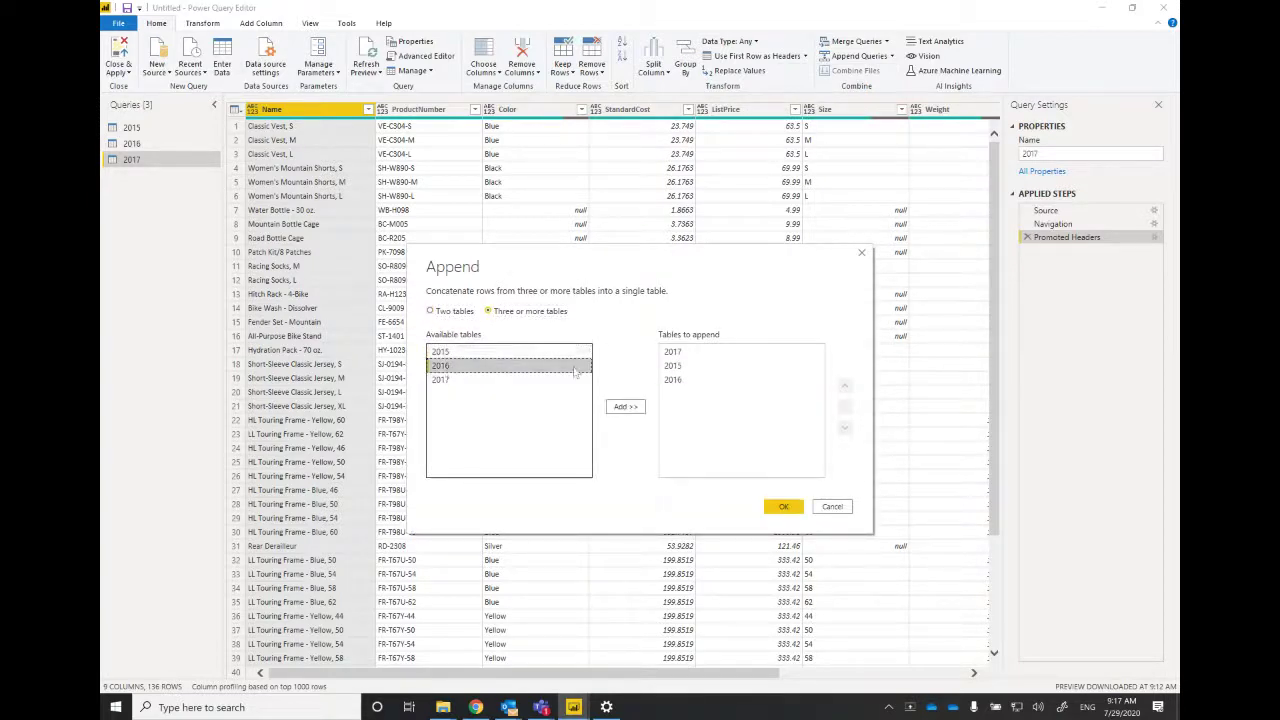
Move 2017 to the end of the tables to append, giving the order 2015, 2016, 2017, and create the appended query
{"action": "left_click", "coordinate": [677, 362]}
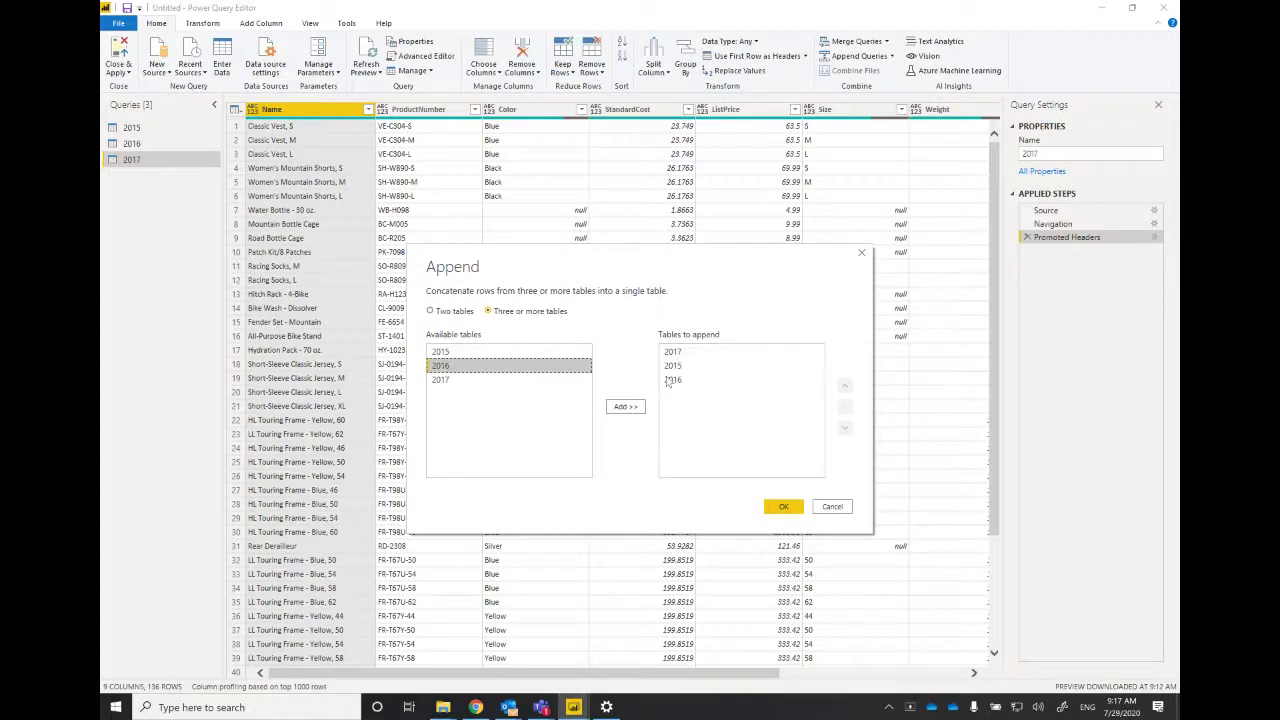
{"action": "left_click", "coordinate": [675, 353]}
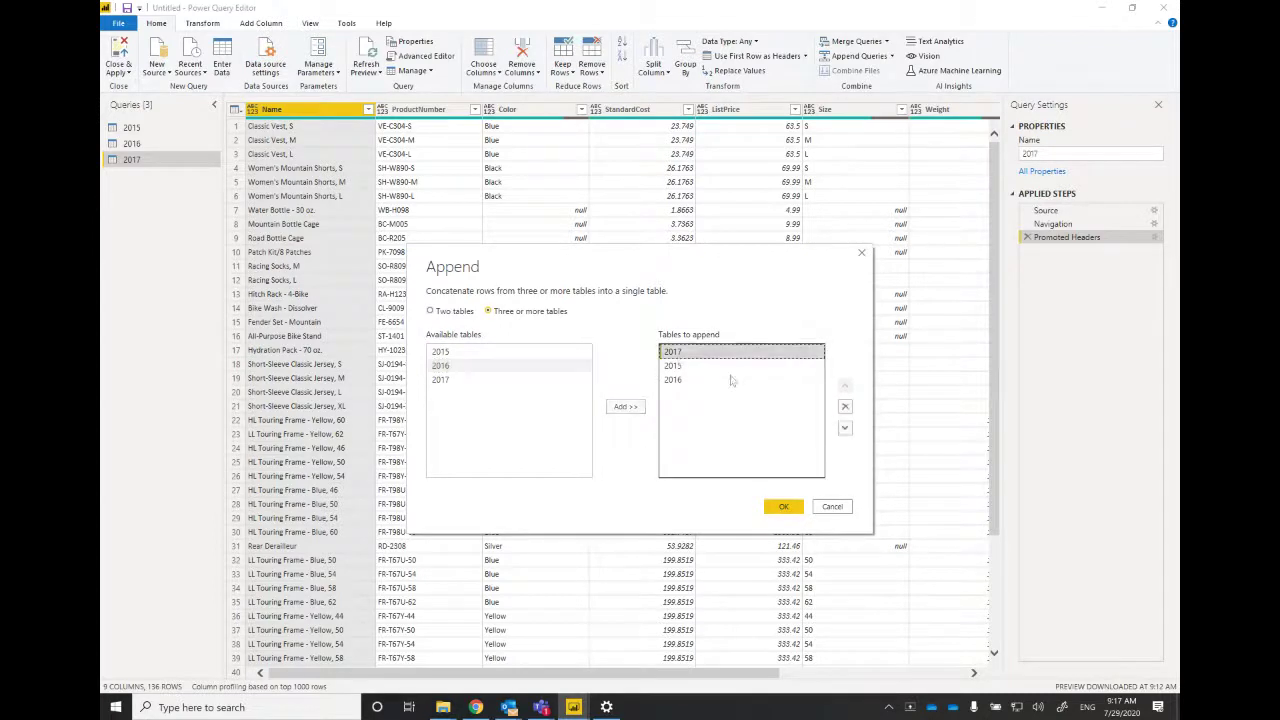
{"action": "left_click", "coordinate": [845, 428]}
{"action": "left_click", "coordinate": [845, 429]}
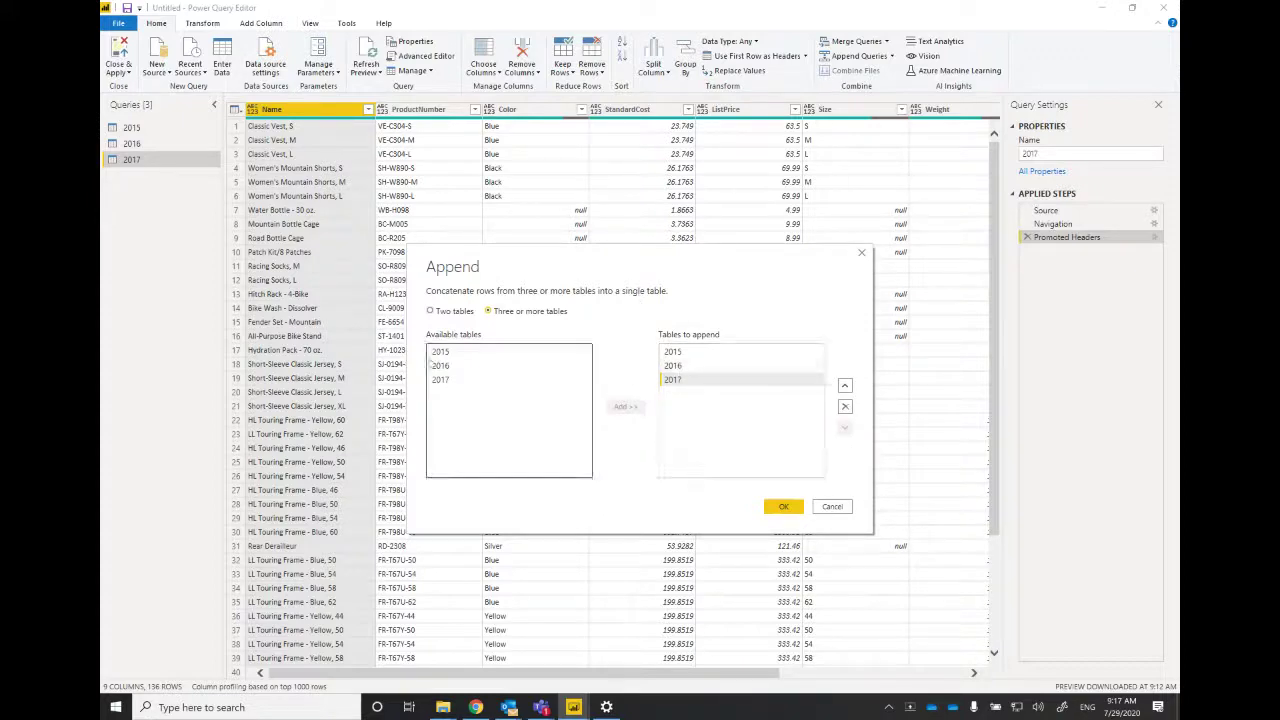
{"action": "left_click", "coordinate": [784, 507]}
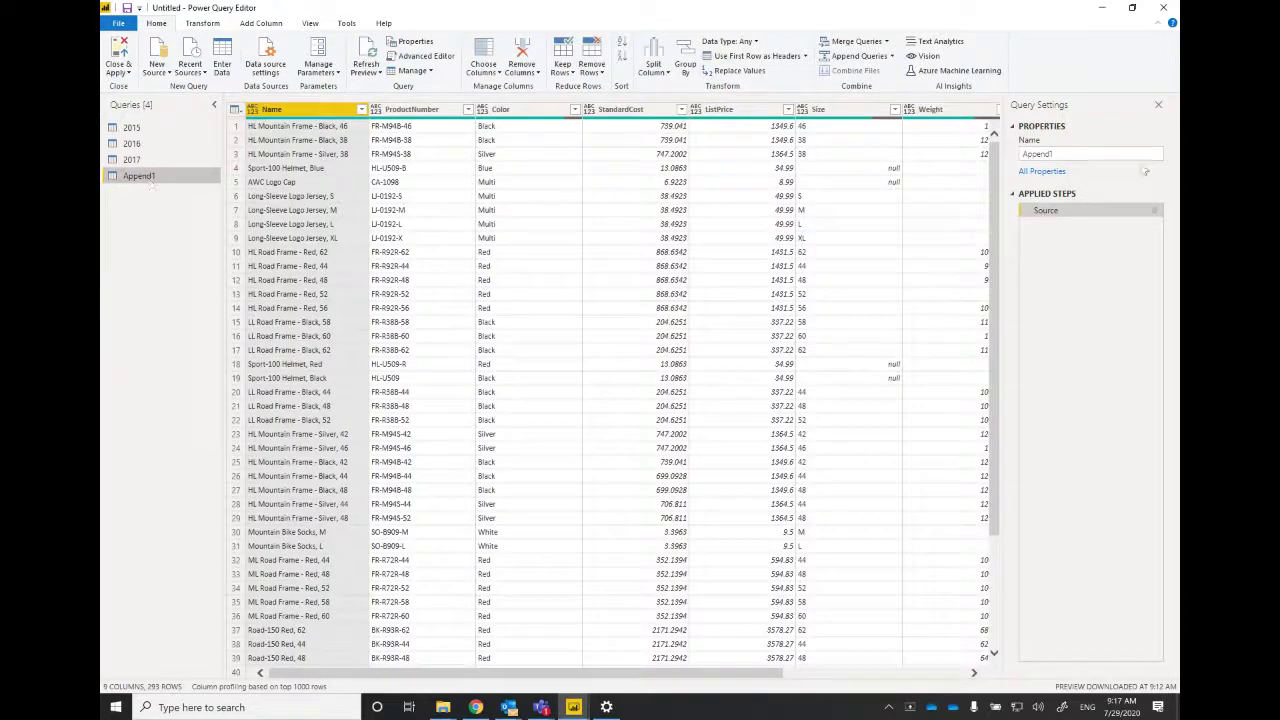
Rename the appended query as Products
{"action": "double_click", "coordinate": [1052, 158]}
{"action": "type", "text": "P"}
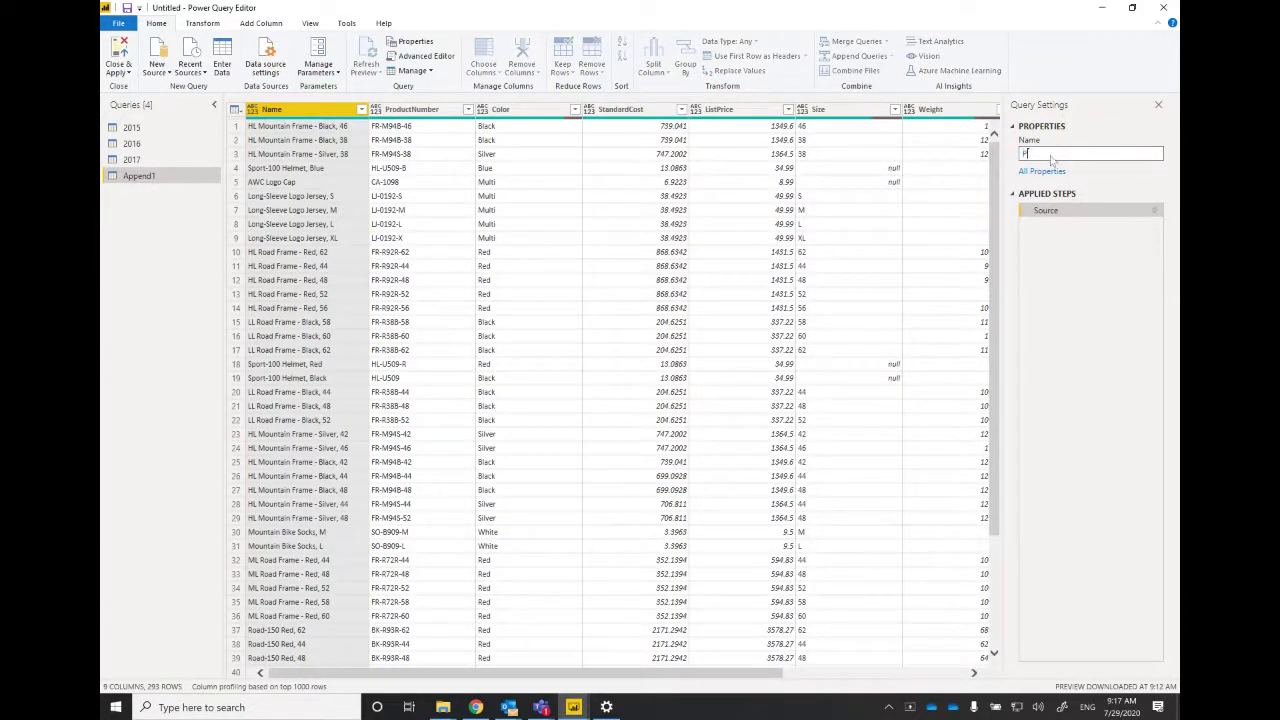
{"action": "type", "text": "roducts"}
{"action": "key", "text": "Return"}
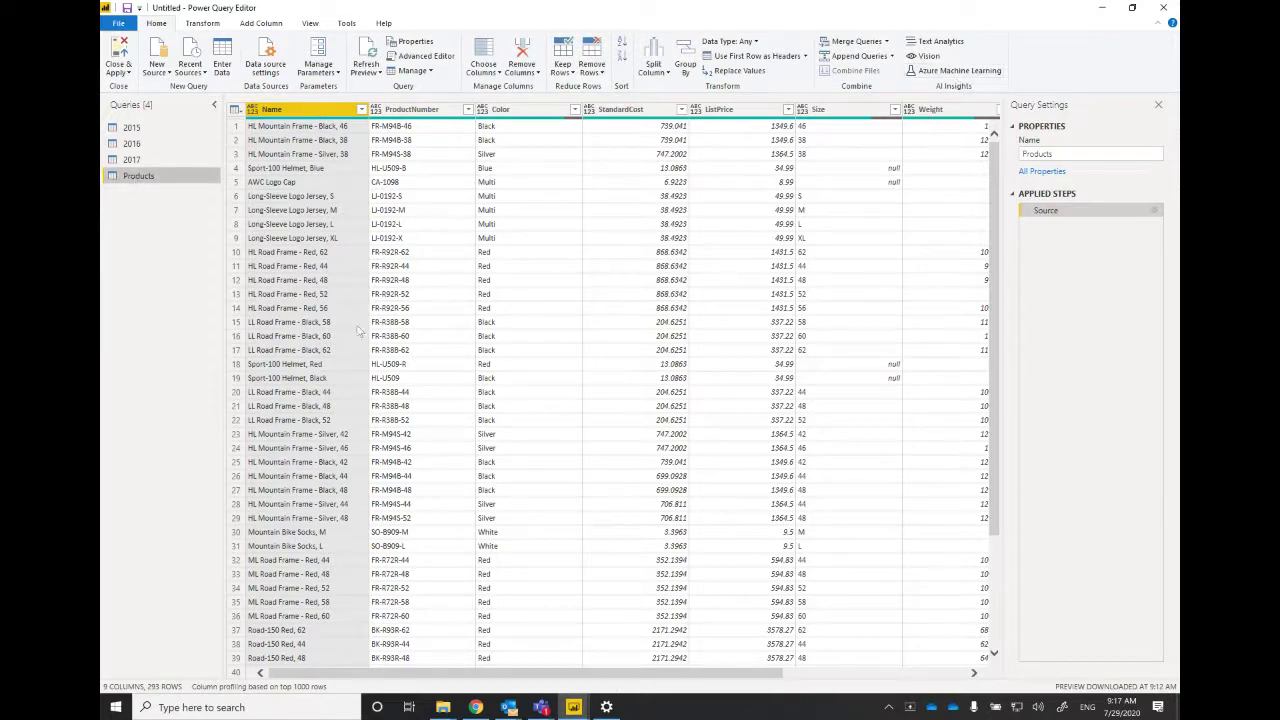
Compare the Products query with its 2015, 2016 and 2017 source queries, and close the editor applying the changes to the report
{"action": "left_click_drag", "start_coordinate": [503, 676], "coordinate": [771, 698]}
{"action": "left_click_drag", "start_coordinate": [683, 674], "coordinate": [495, 674]}
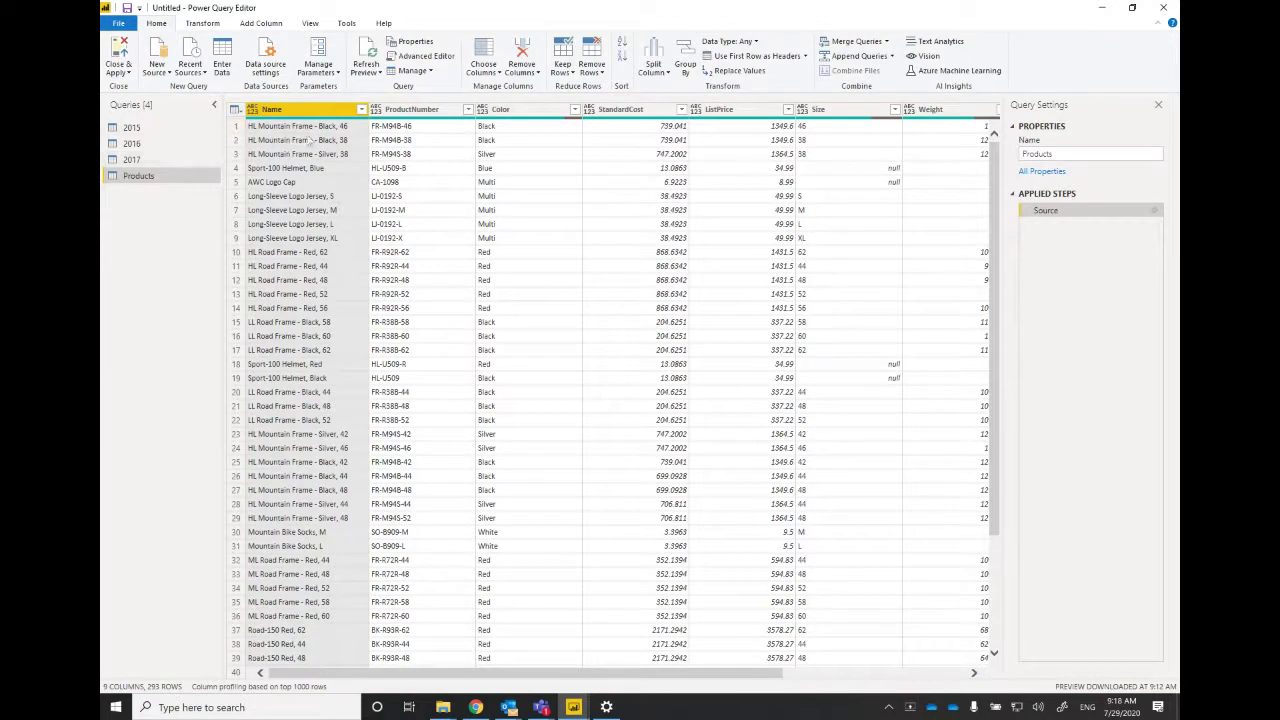
{"action": "left_click_drag", "start_coordinate": [548, 679], "coordinate": [416, 647]}
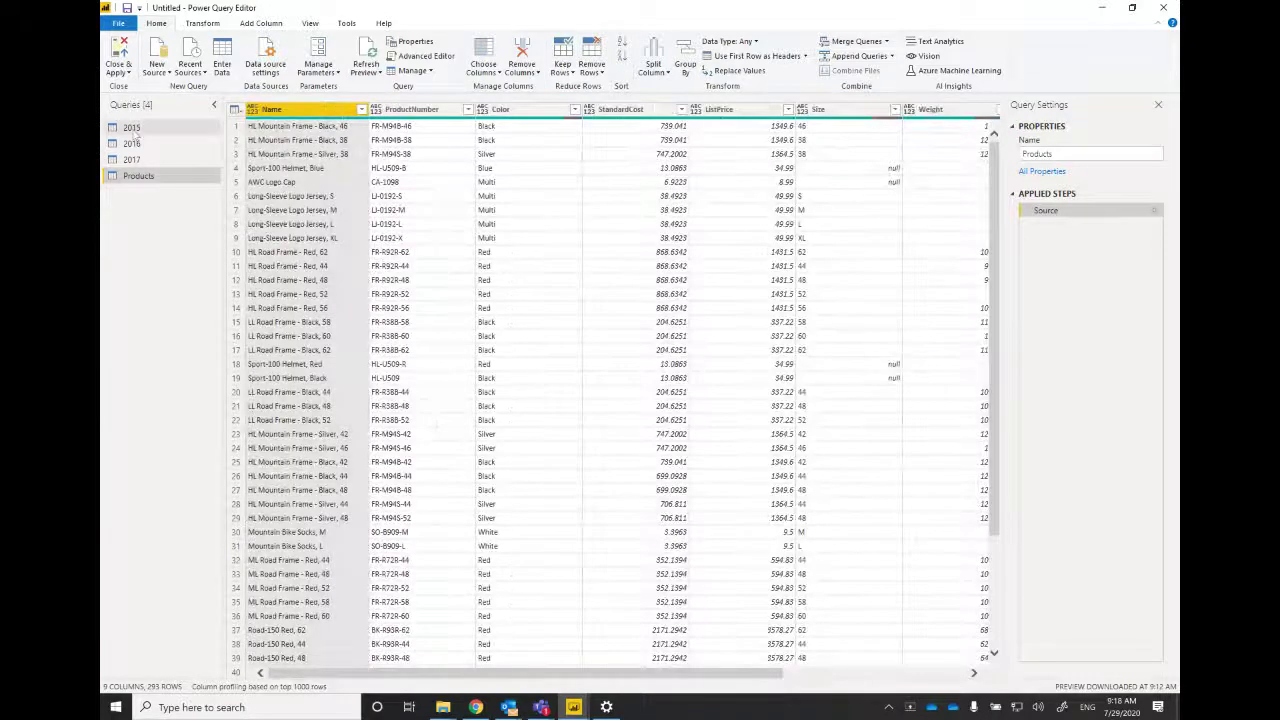
{"action": "left_click", "coordinate": [131, 128]}
{"action": "left_click", "coordinate": [131, 143]}
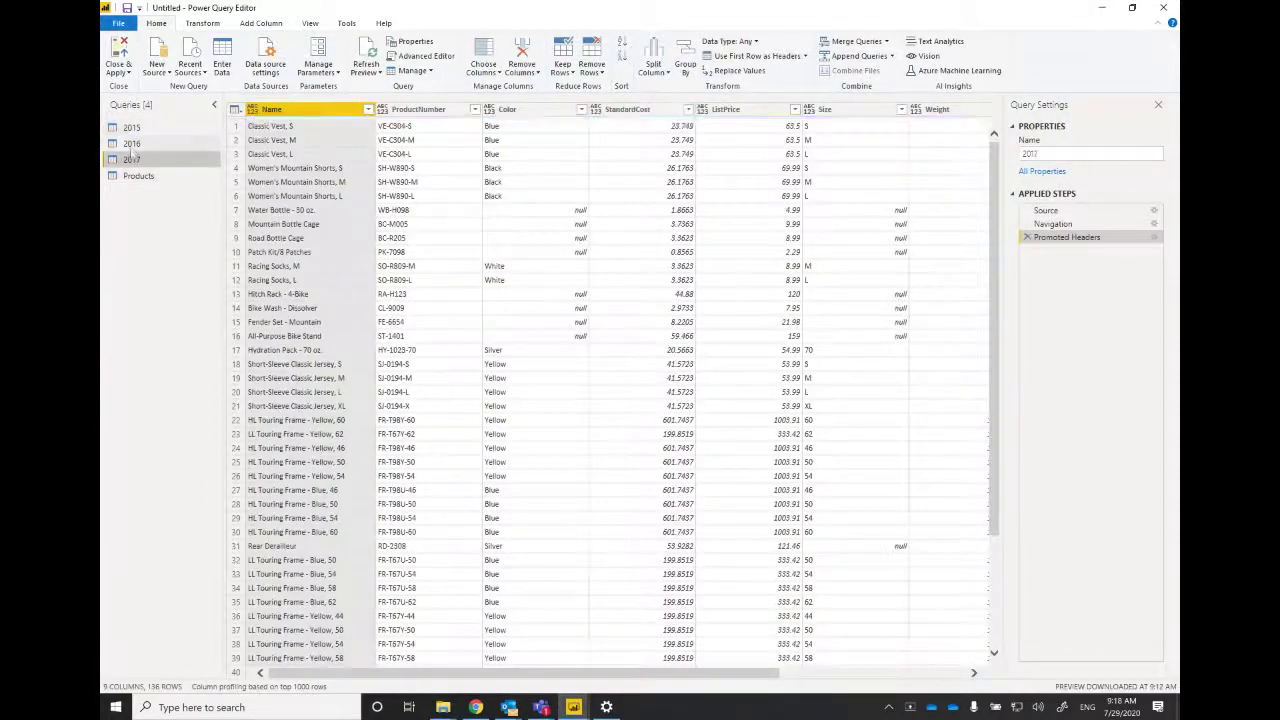
{"action": "left_click", "coordinate": [131, 160]}
{"action": "left_click", "coordinate": [137, 176]}
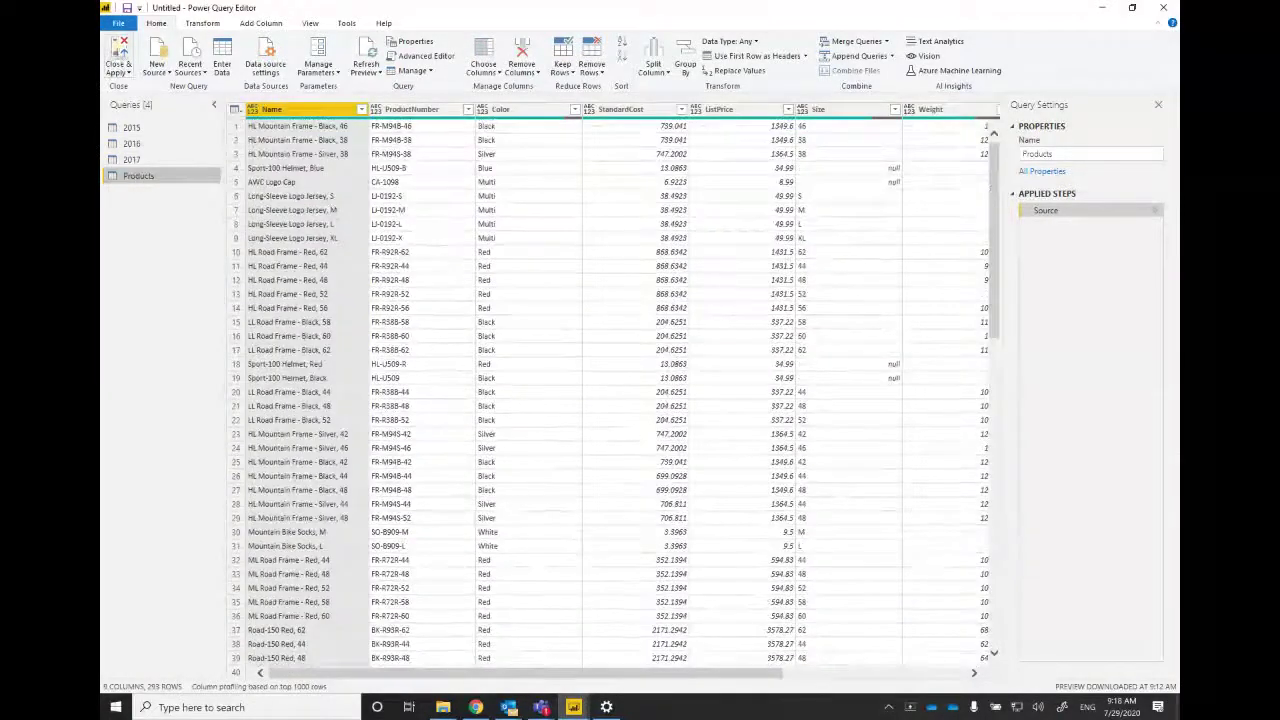
{"action": "left_click", "coordinate": [117, 62]}
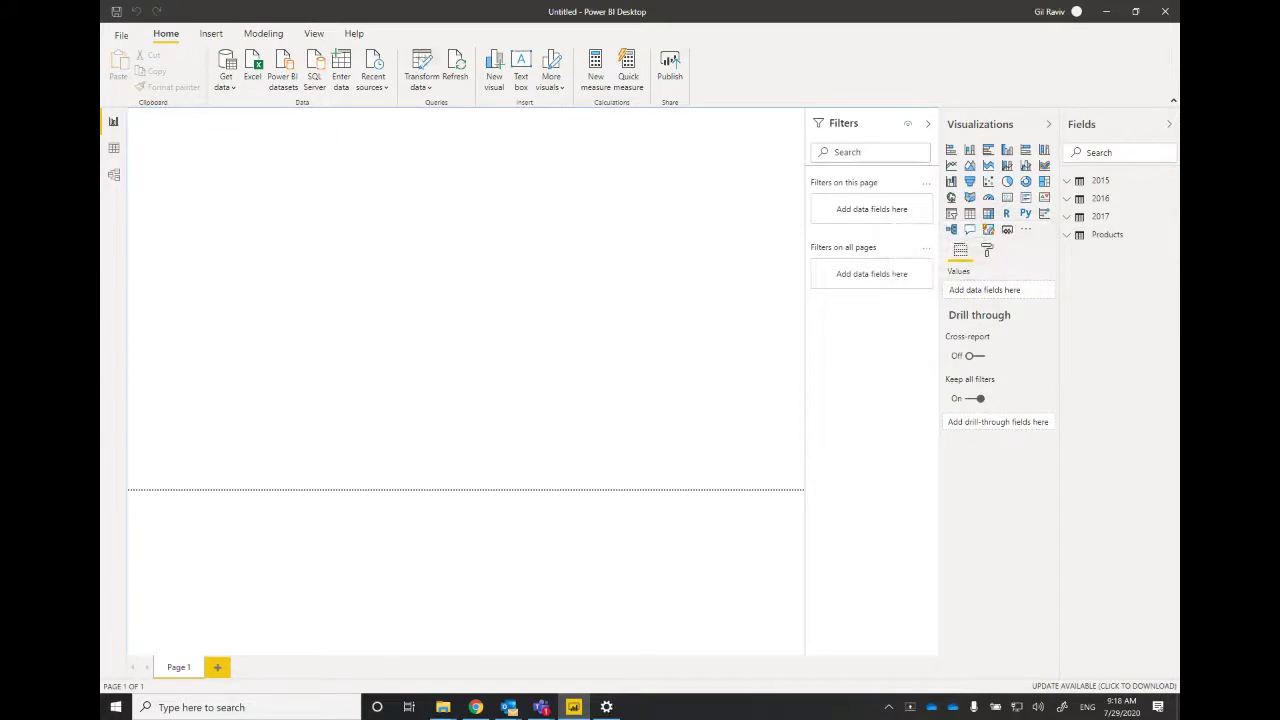
Reopen Power Query Editor and examine the Query Dependencies diagram maximized and fitted to the screen
{"action": "left_click", "coordinate": [421, 62]}
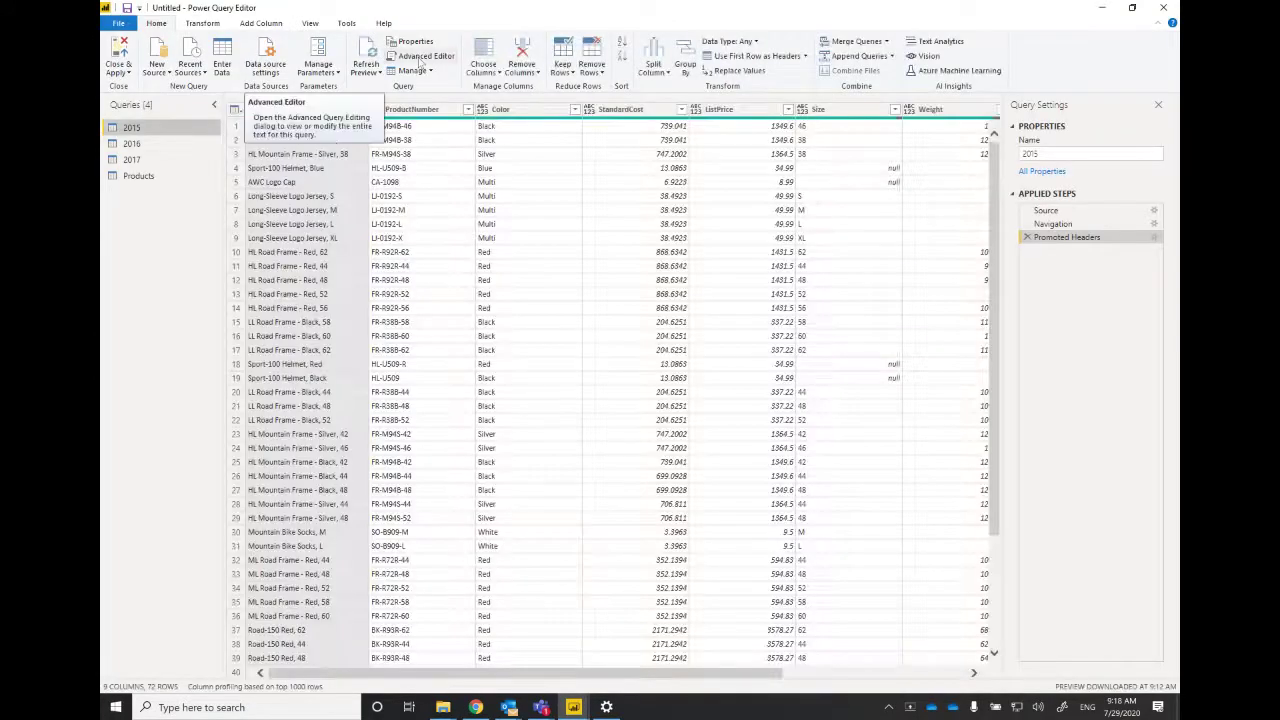
{"action": "right_click", "coordinate": [141, 131]}
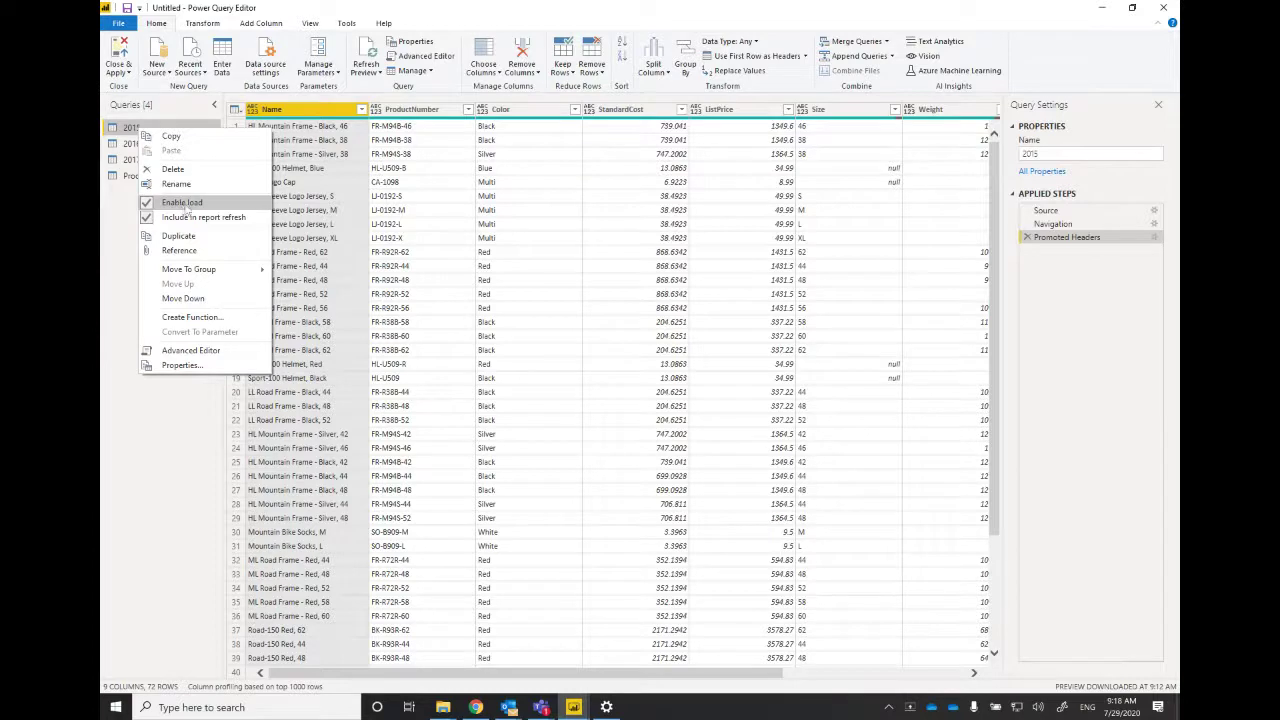
{"action": "left_click", "coordinate": [313, 25]}
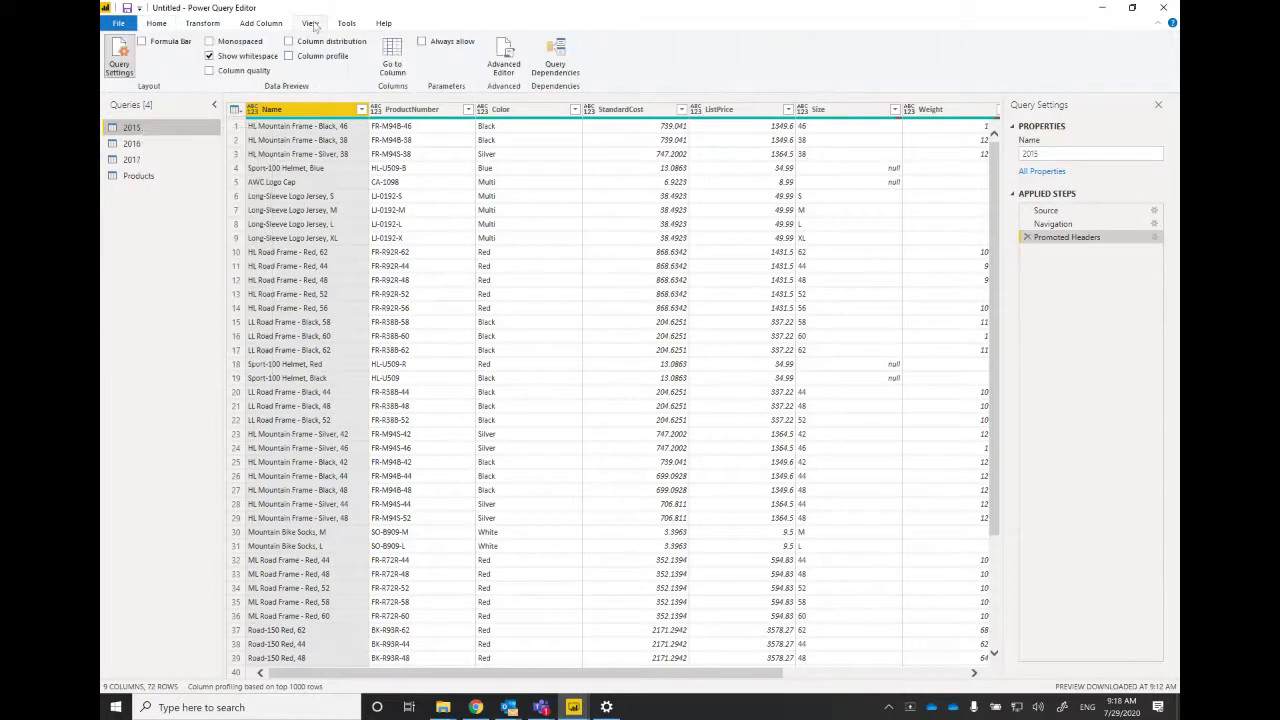
{"action": "left_click", "coordinate": [568, 66]}
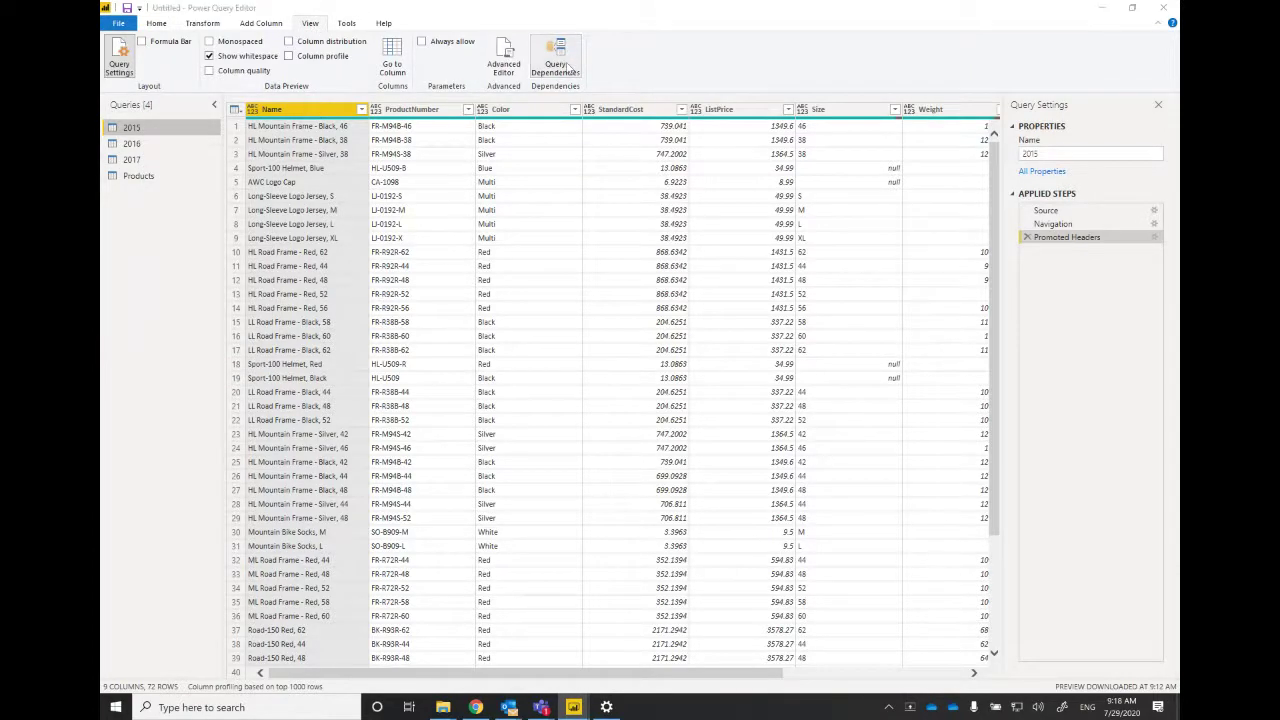
{"action": "left_click", "coordinate": [875, 122]}
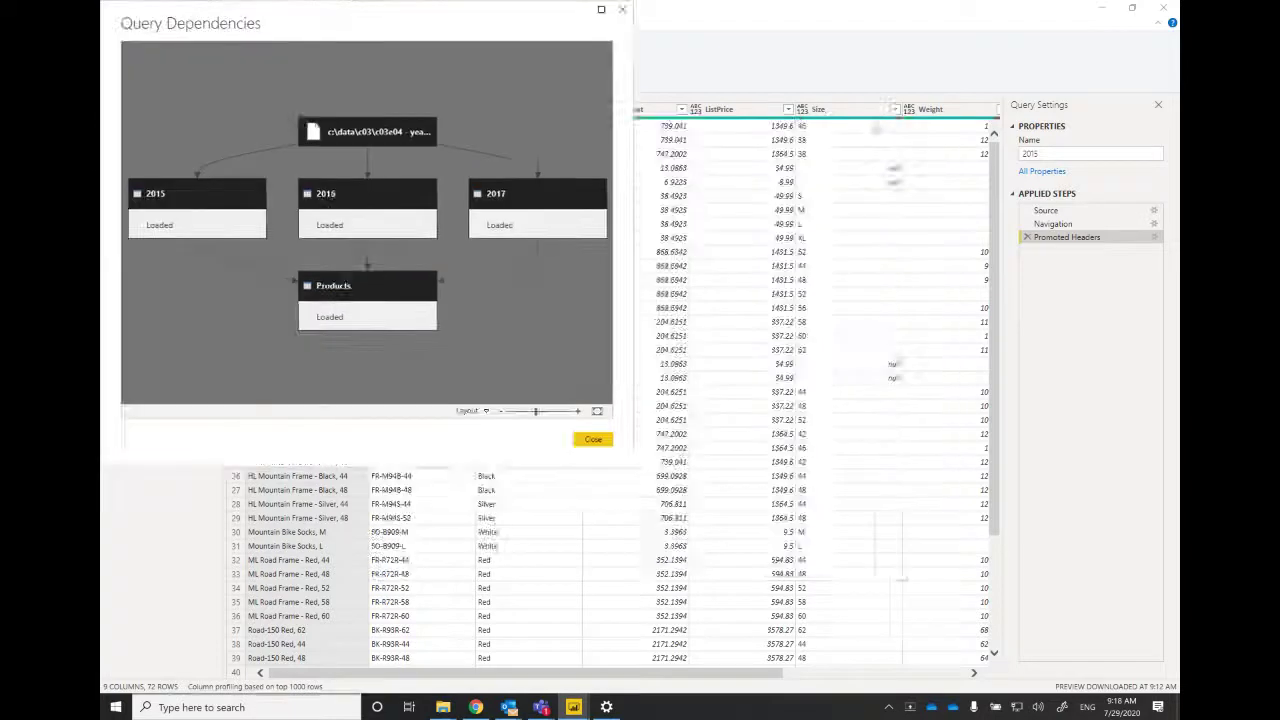
{"action": "left_click", "coordinate": [1144, 638]}
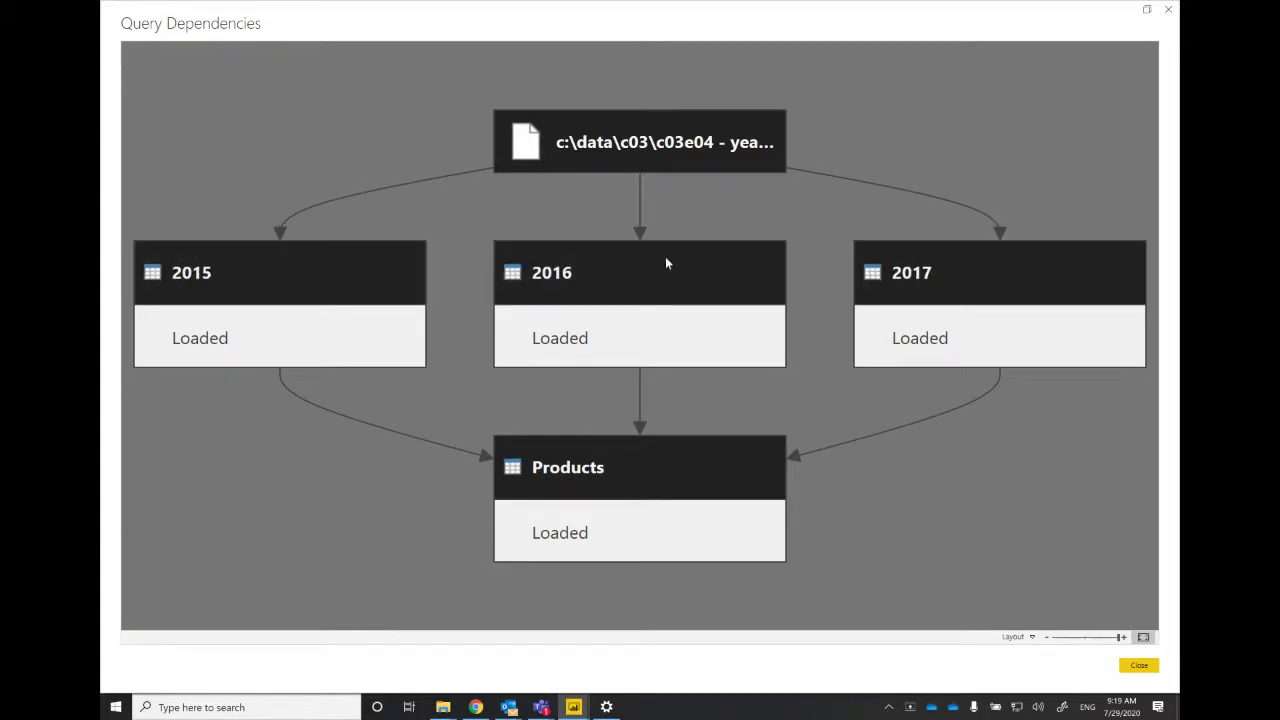
{"action": "left_click", "coordinate": [1139, 665]}
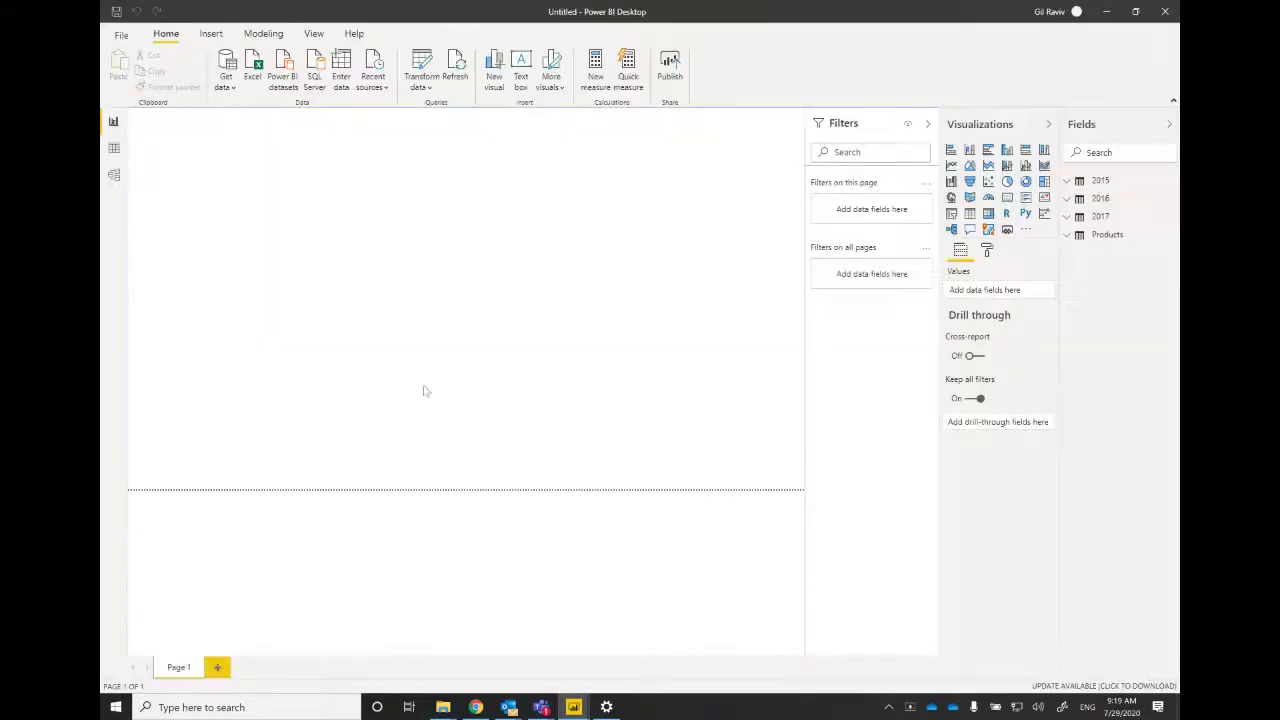
Return to Power Query Editor and disable loading of the 2015 query, accepting its removal from the report
{"action": "left_click", "coordinate": [422, 66]}
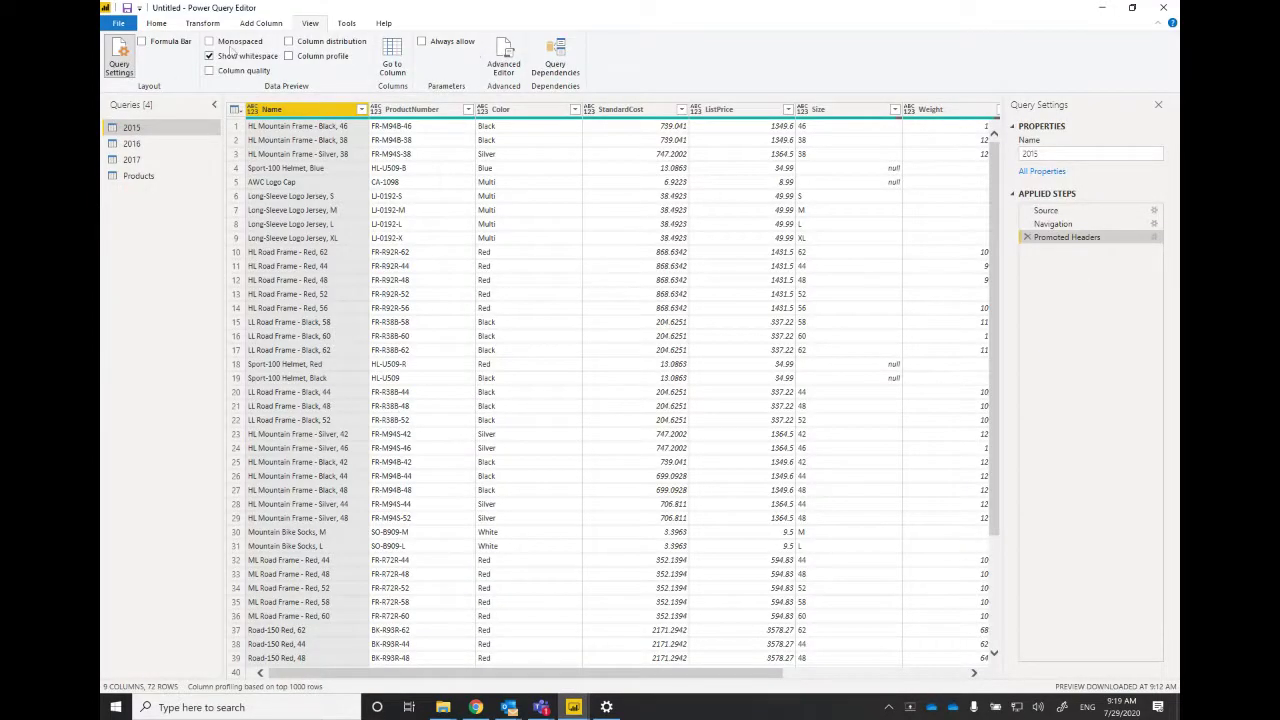
{"action": "right_click", "coordinate": [153, 129]}
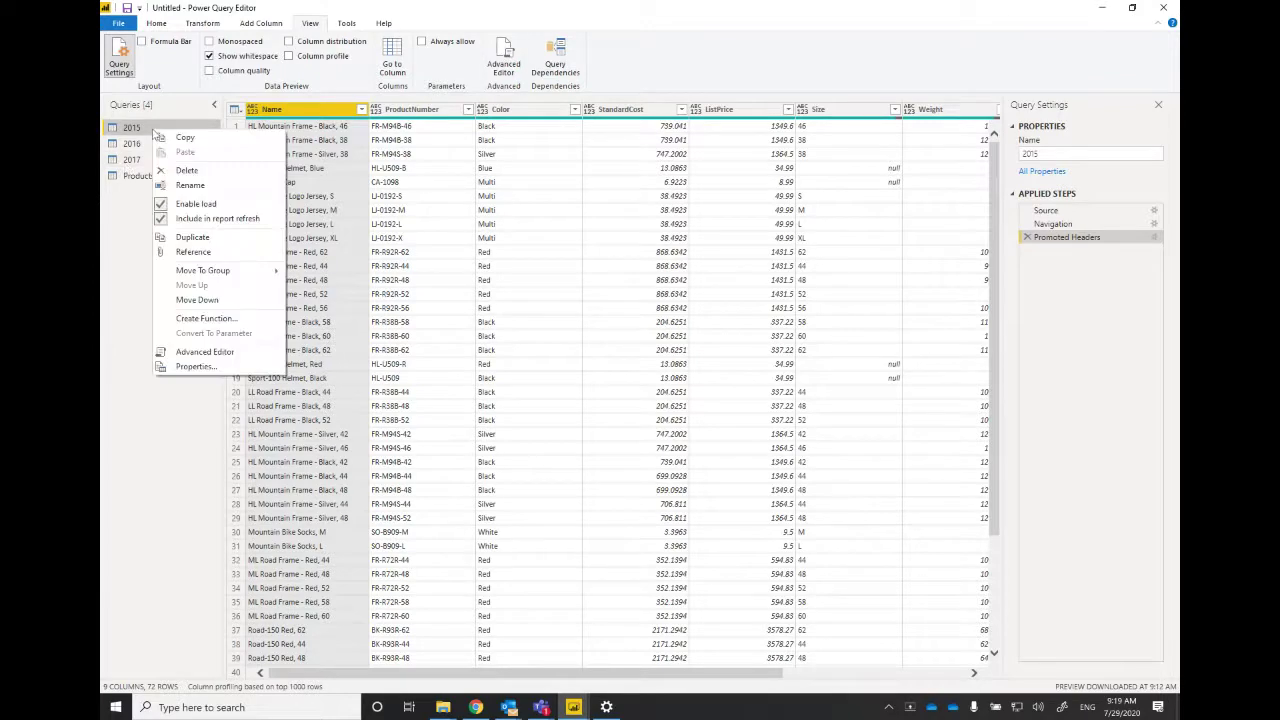
{"action": "left_click", "coordinate": [185, 205]}
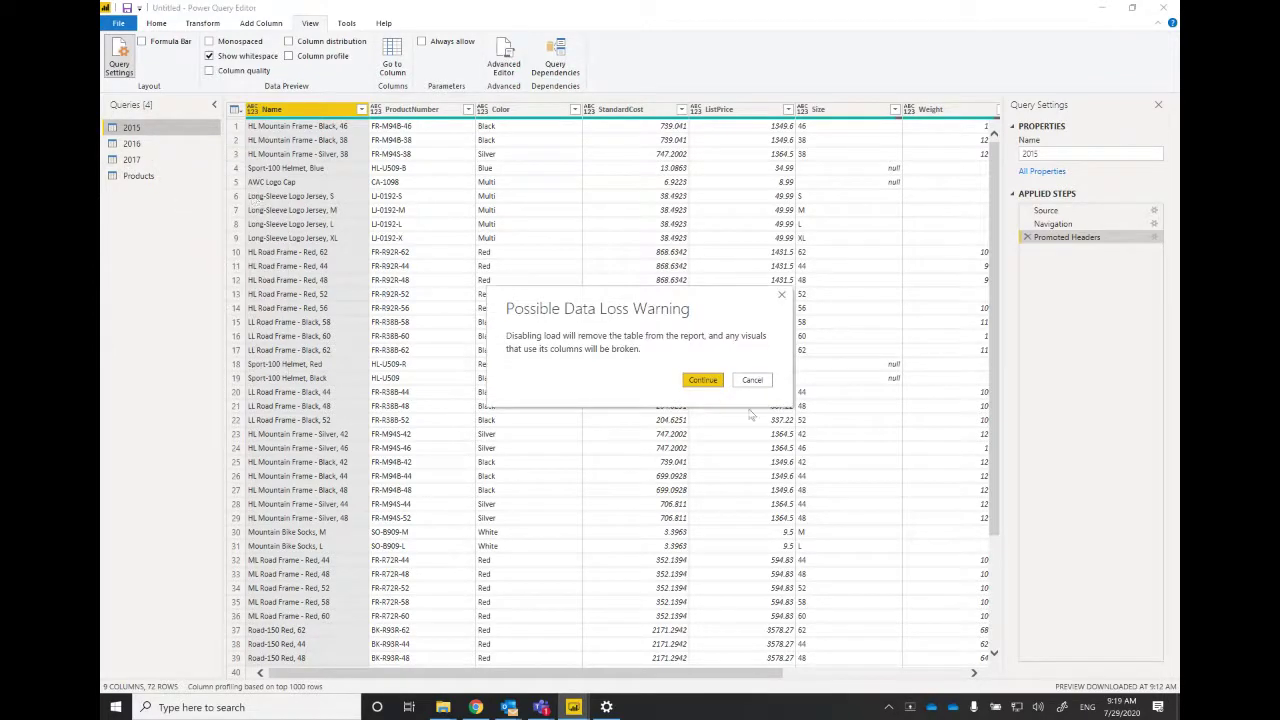
{"action": "left_click", "coordinate": [705, 385]}
Disable loading of the 2016 query, accepting its removal from the report
{"action": "left_click", "coordinate": [131, 143]}
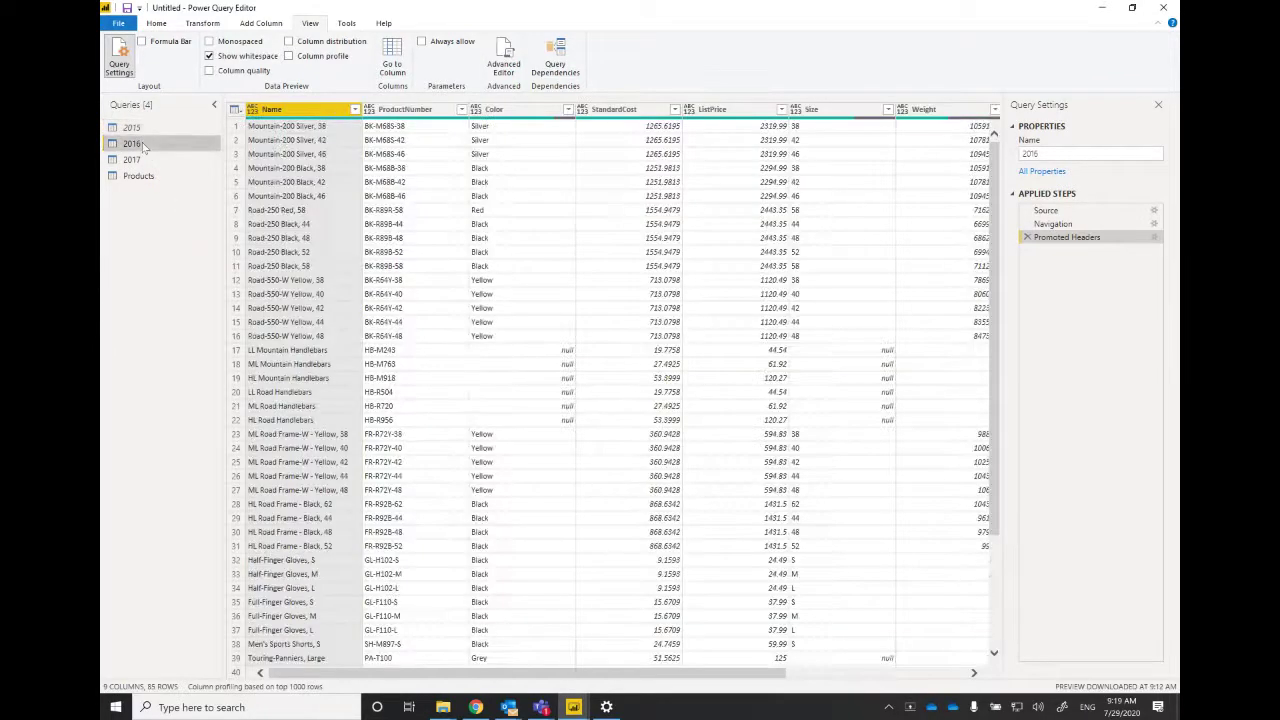
{"action": "right_click", "coordinate": [140, 144]}
{"action": "left_click", "coordinate": [186, 217]}
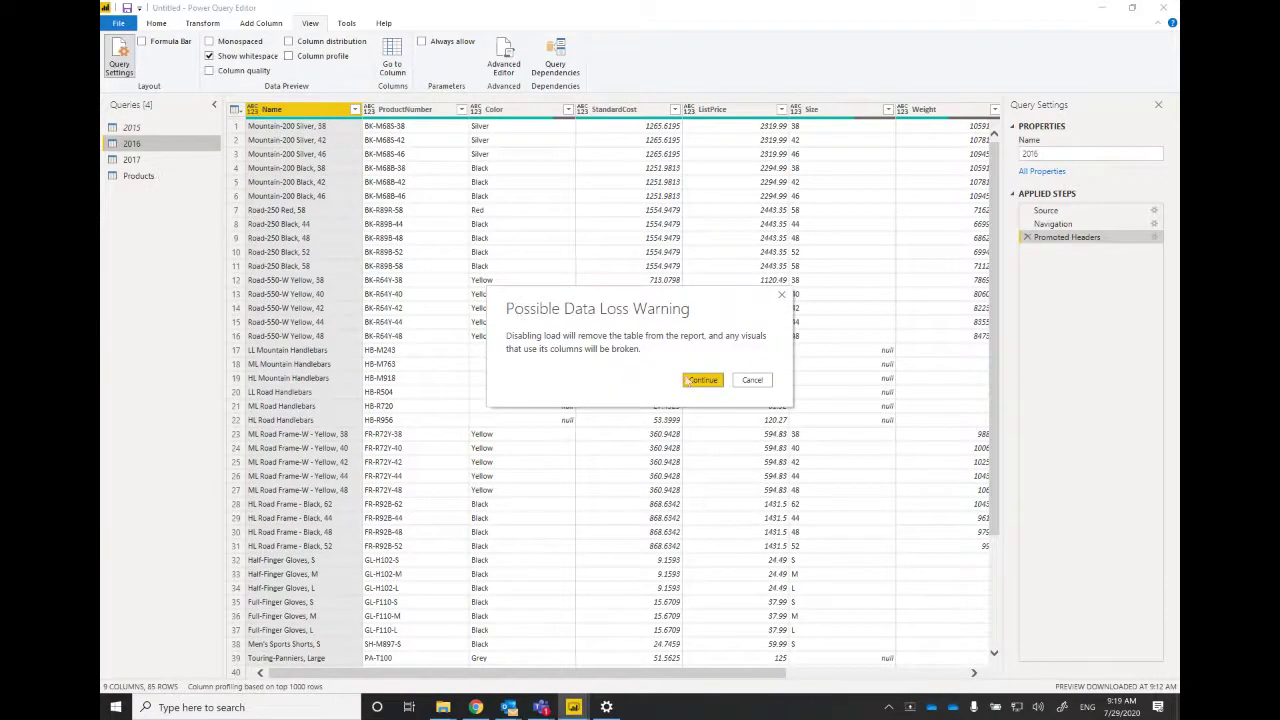
{"action": "left_click", "coordinate": [710, 380]}
Disable loading of the 2017 query, accepting its removal from the report
{"action": "left_click", "coordinate": [135, 162]}
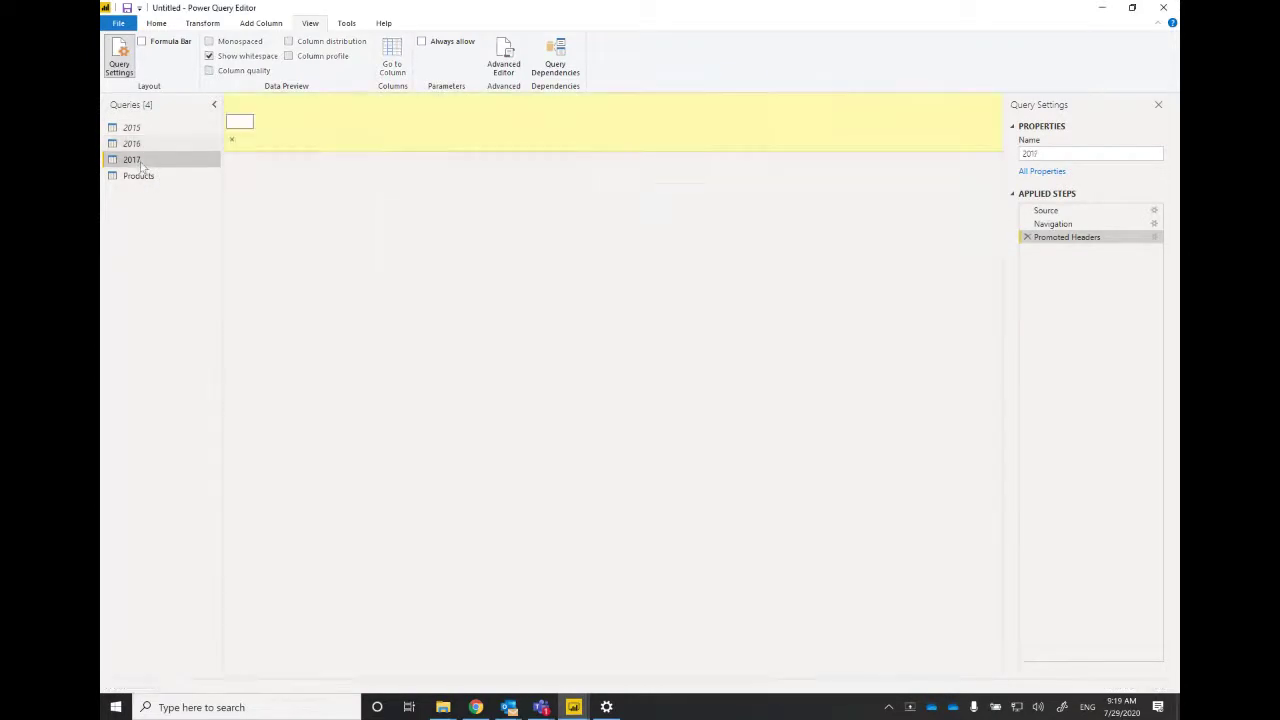
{"action": "left_click", "coordinate": [180, 240]}
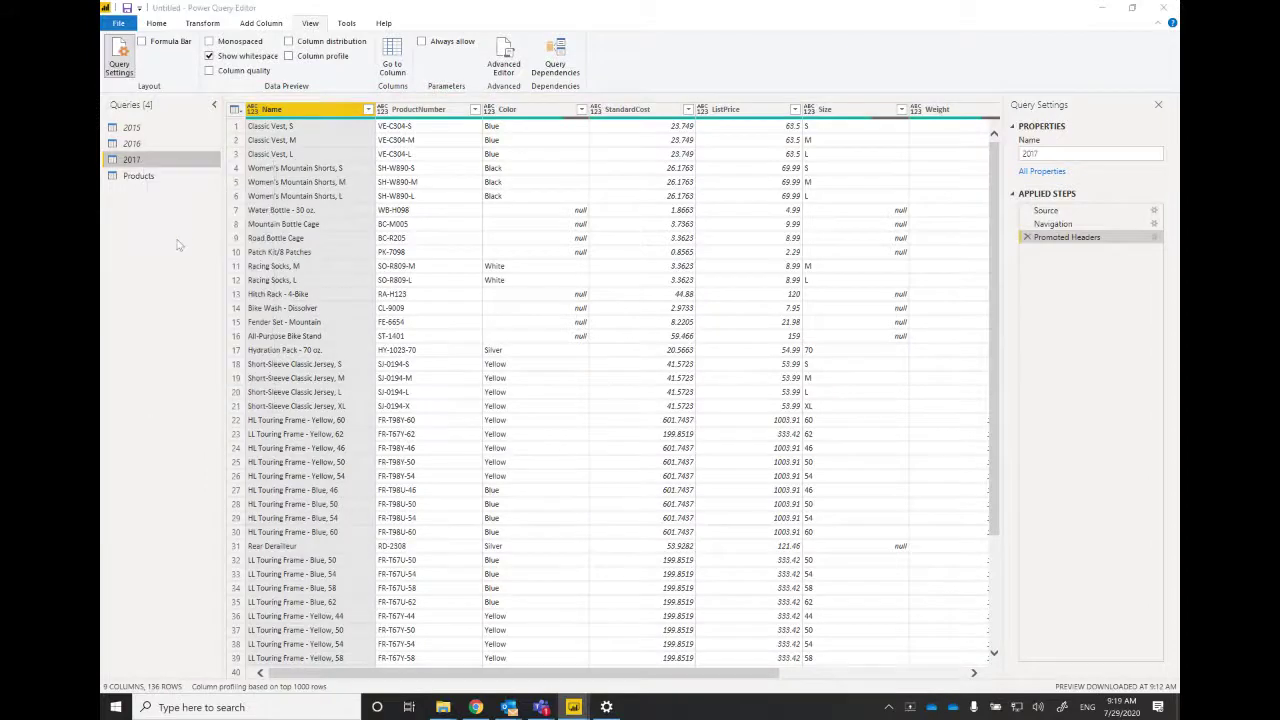
{"action": "left_click", "coordinate": [704, 381]}
Check the load status of the queries in the maximized Query Dependencies diagram, and refresh the report in Power BI Desktop
{"action": "left_click", "coordinate": [131, 143]}
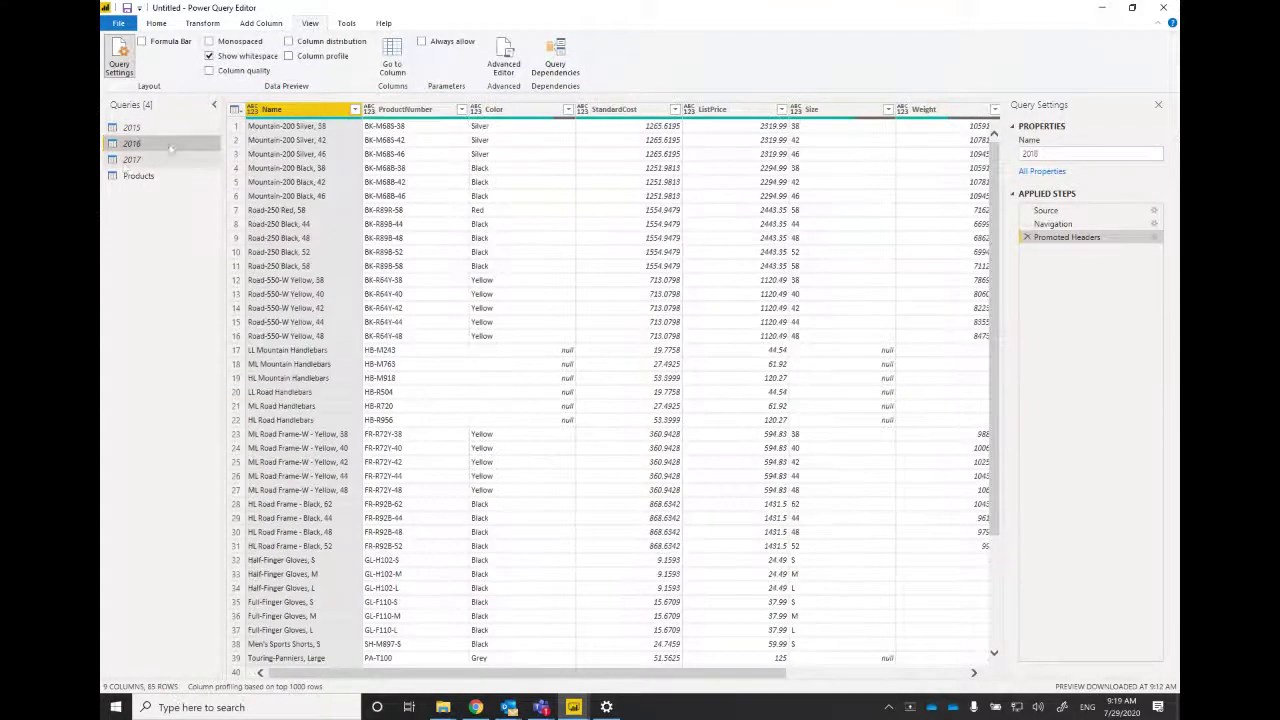
{"action": "left_click", "coordinate": [556, 56]}
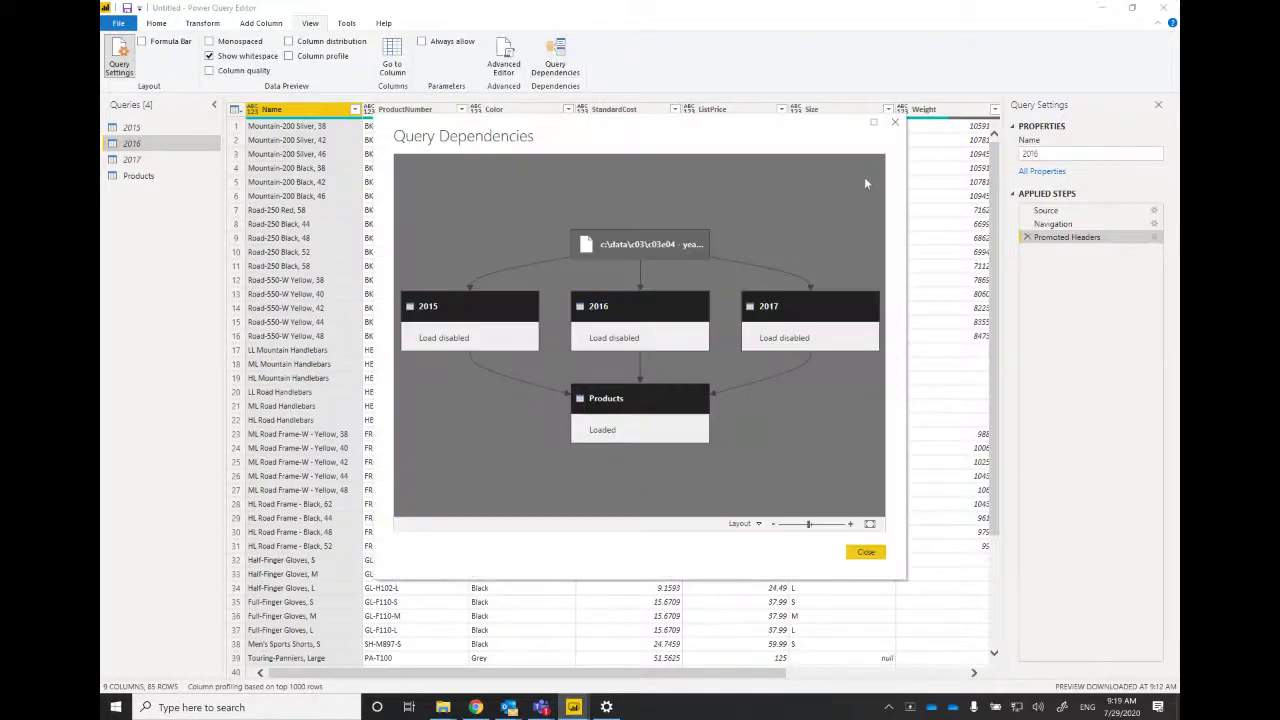
{"action": "left_click", "coordinate": [875, 125]}
{"action": "left_click", "coordinate": [1143, 637]}
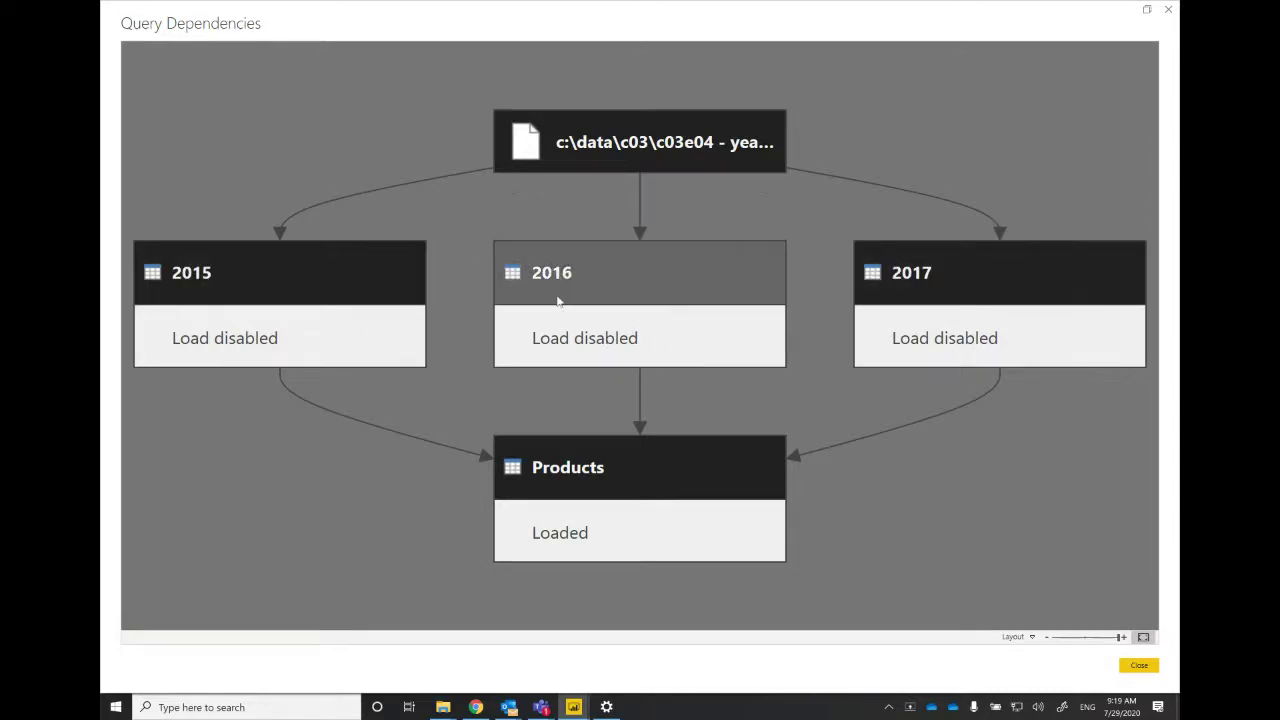
{"action": "left_click", "coordinate": [1140, 665]}
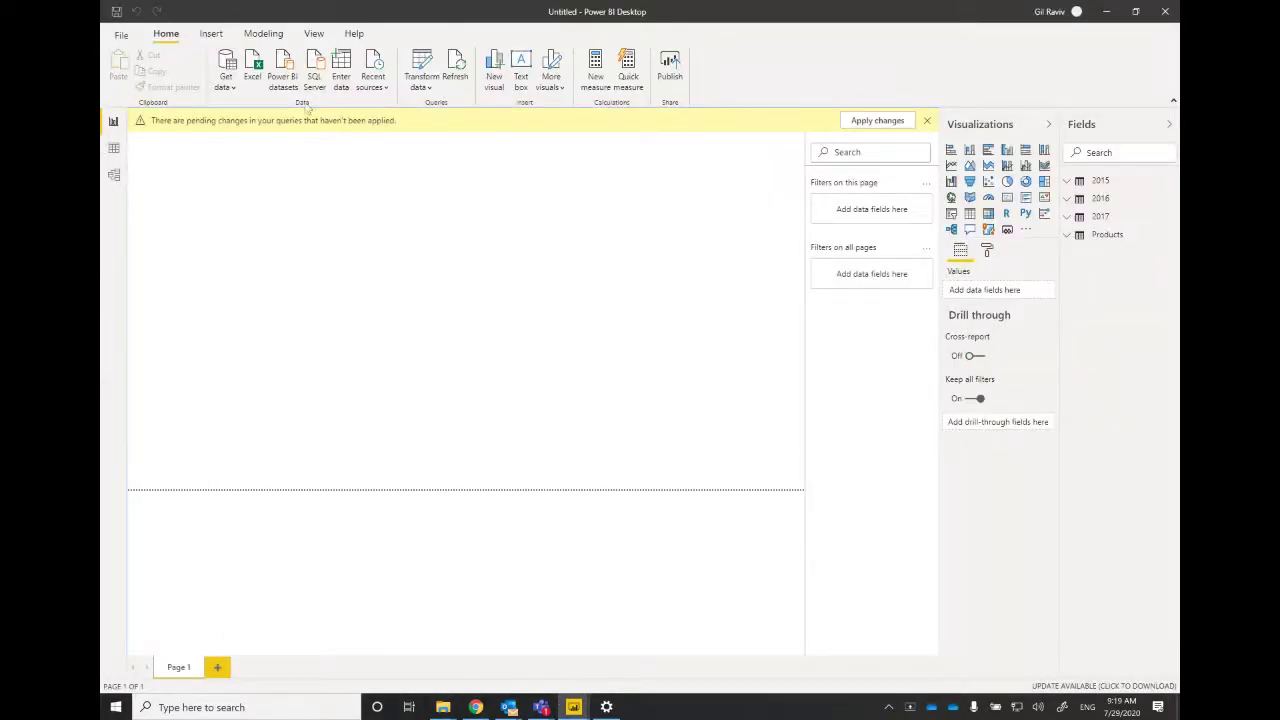
{"action": "left_click", "coordinate": [466, 76]}
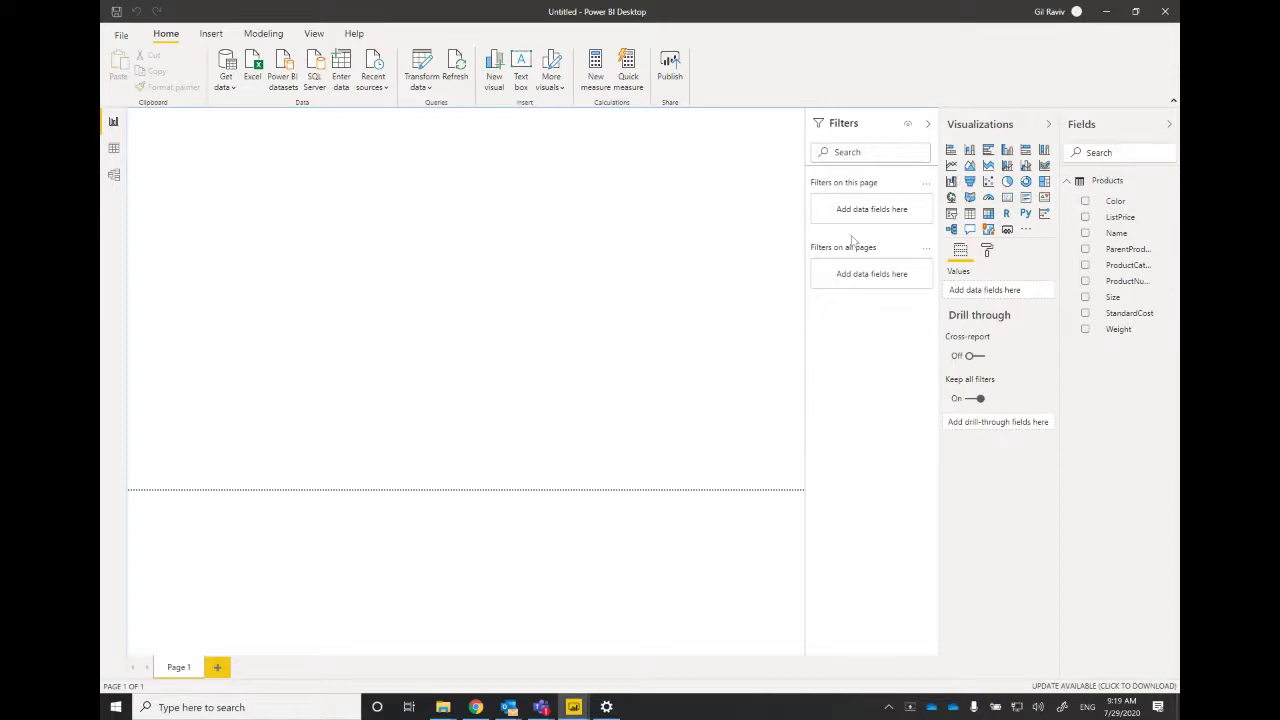
Open Power Query Editor from Power BI Desktop and display the Products query
{"action": "left_click", "coordinate": [416, 88]}
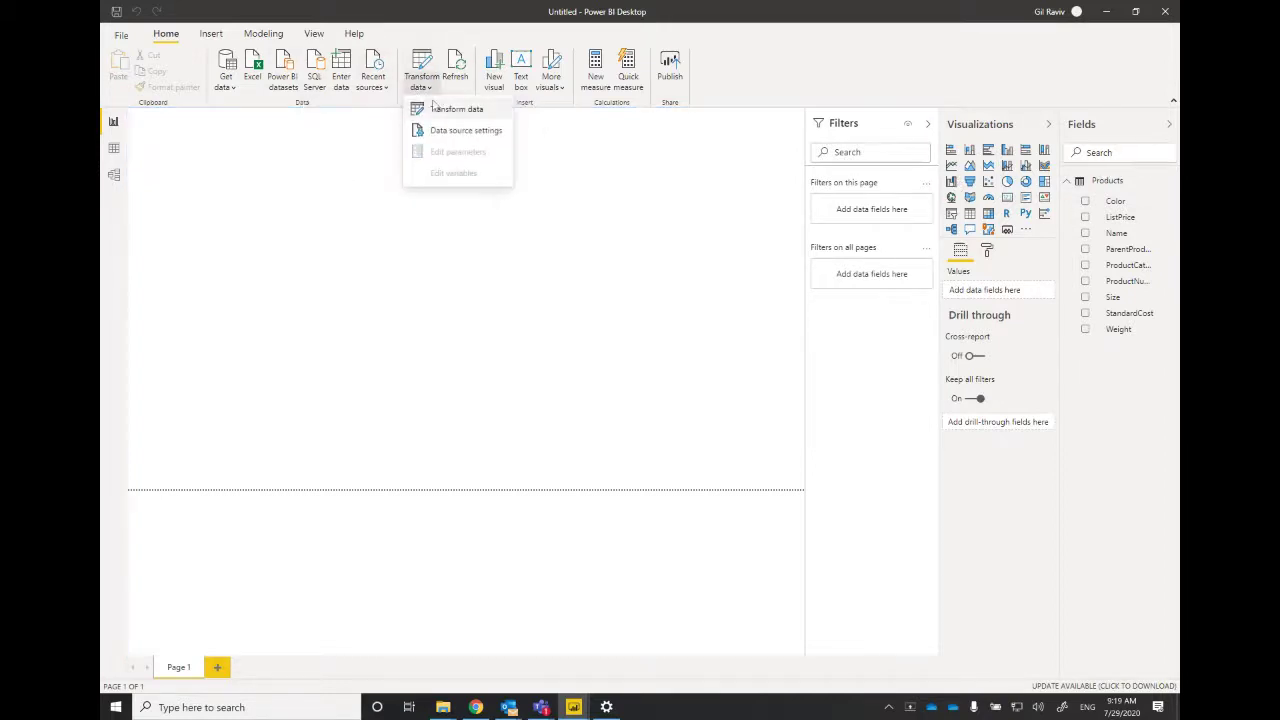
{"action": "left_click", "coordinate": [455, 109]}
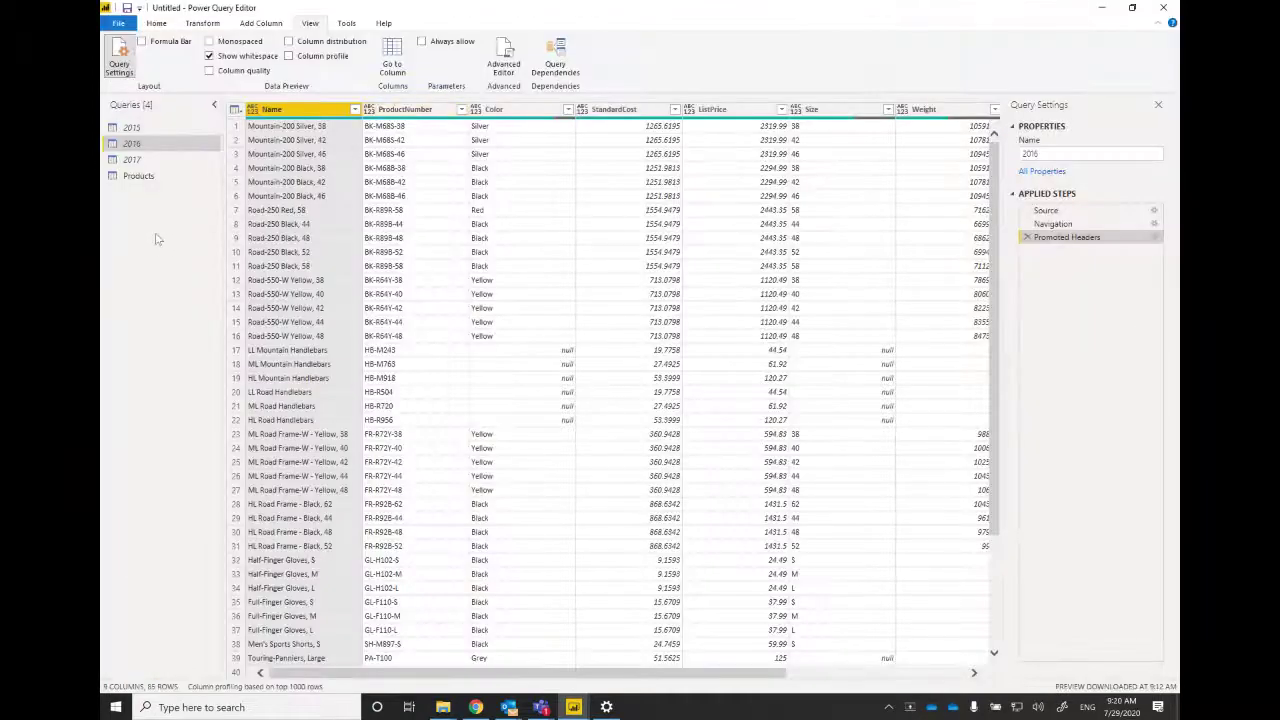
{"action": "left_click", "coordinate": [131, 180]}
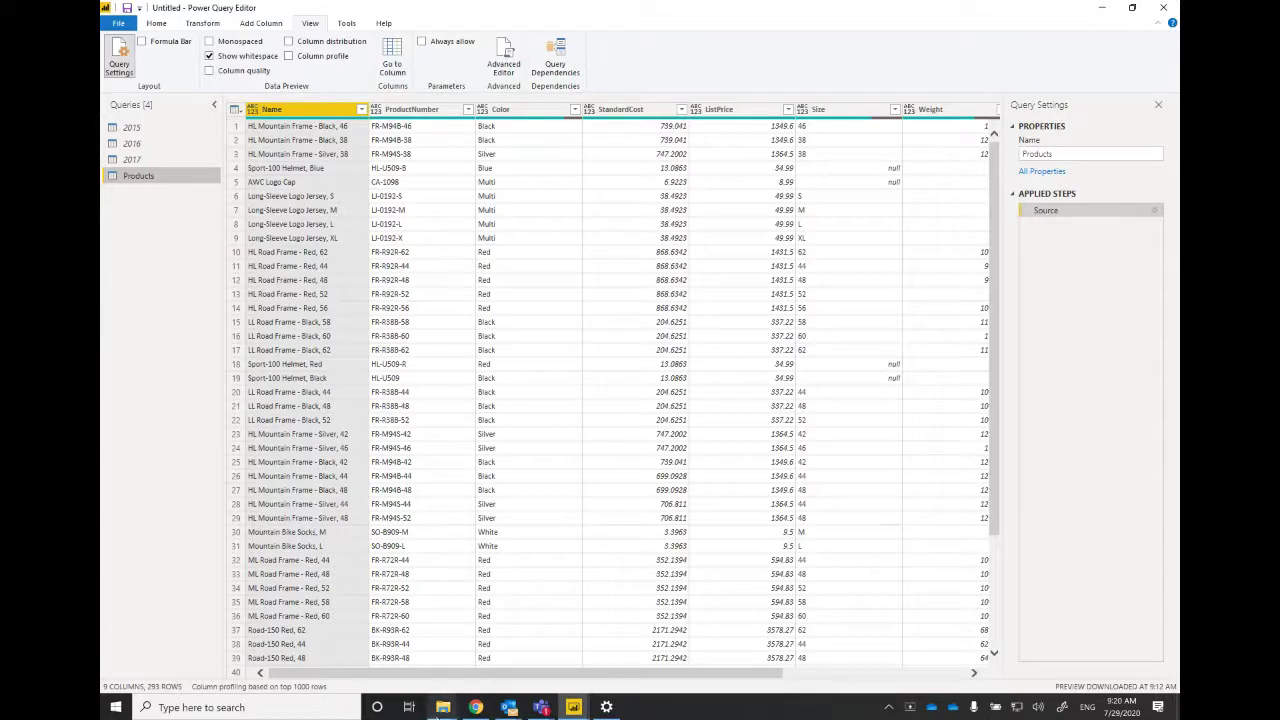
Switch to File Explorer and duplicate C03E04 - Year per Worksheet.xlsx within the C:\Data\C03 folder
{"action": "mouse_move", "coordinate": [443, 708]}
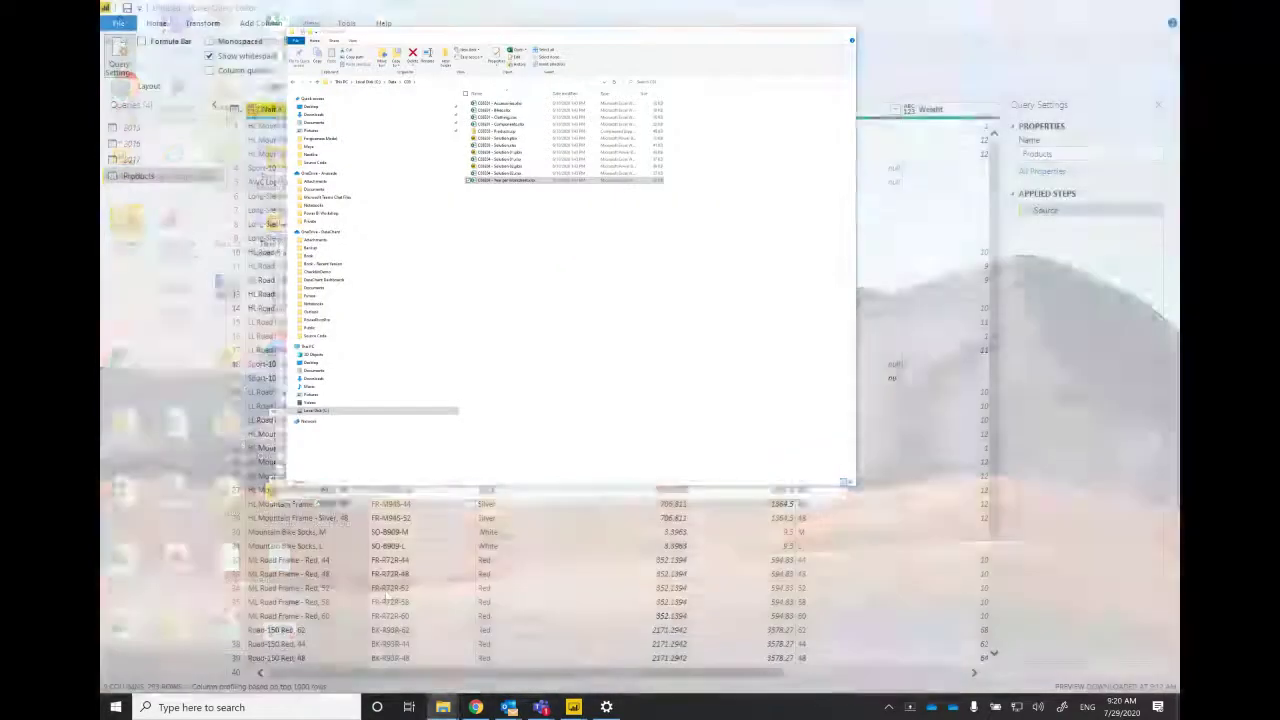
{"action": "left_click", "coordinate": [388, 596]}
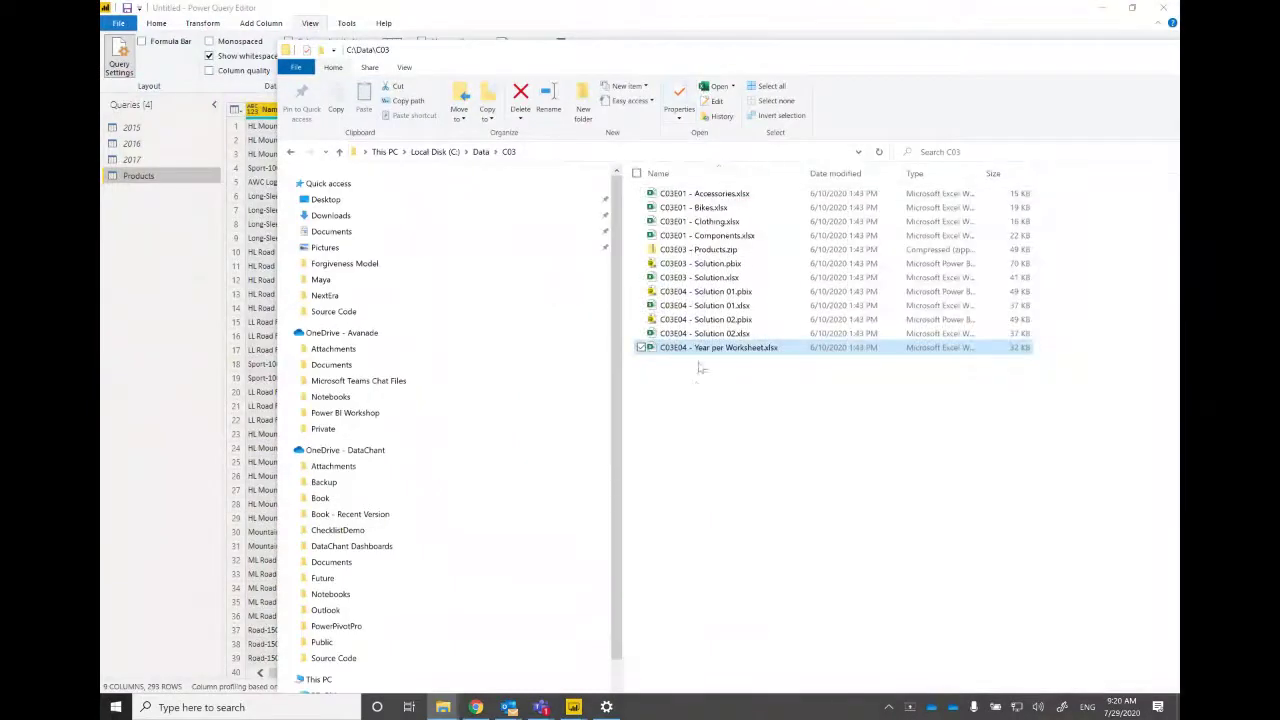
{"action": "key", "text": "ctrl+c"}
{"action": "key", "text": "ctrl+v"}
{"action": "left_click", "coordinate": [697, 365]}
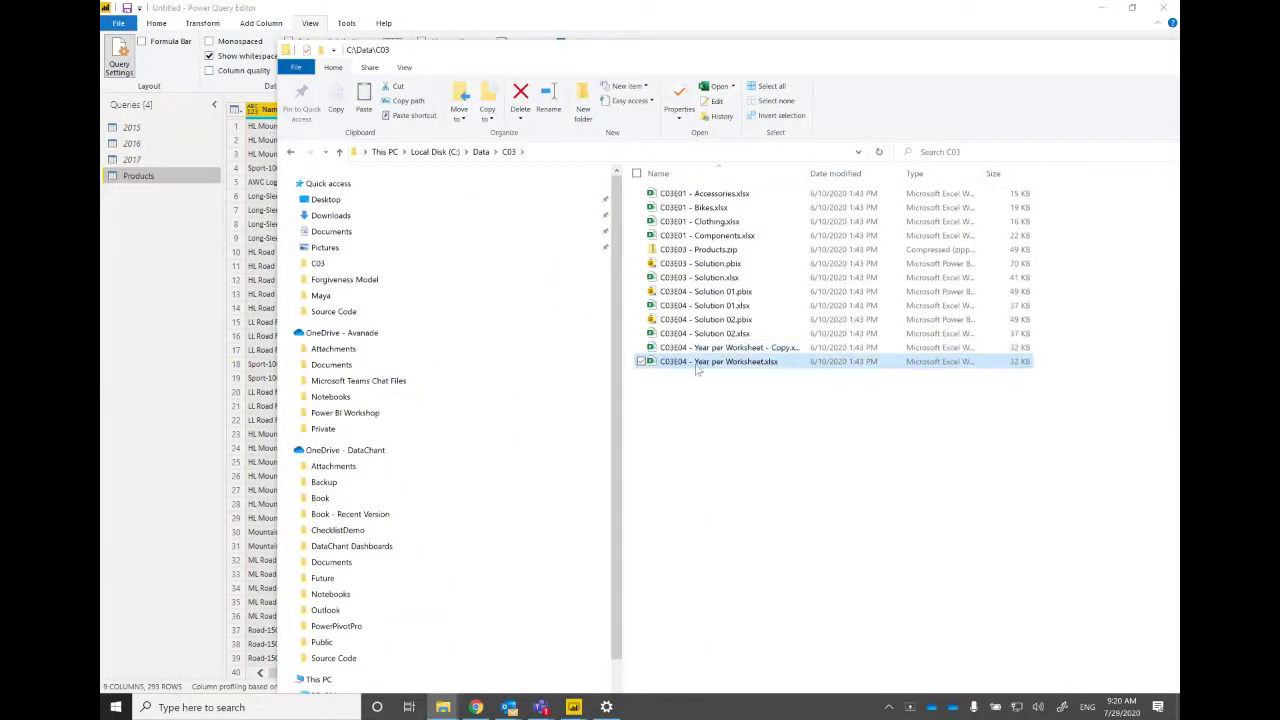
Open the original C03E04 - Year per Worksheet.xlsx in Excel, show the 2017 worksheet and enable editing
{"action": "double_click", "coordinate": [697, 365]}
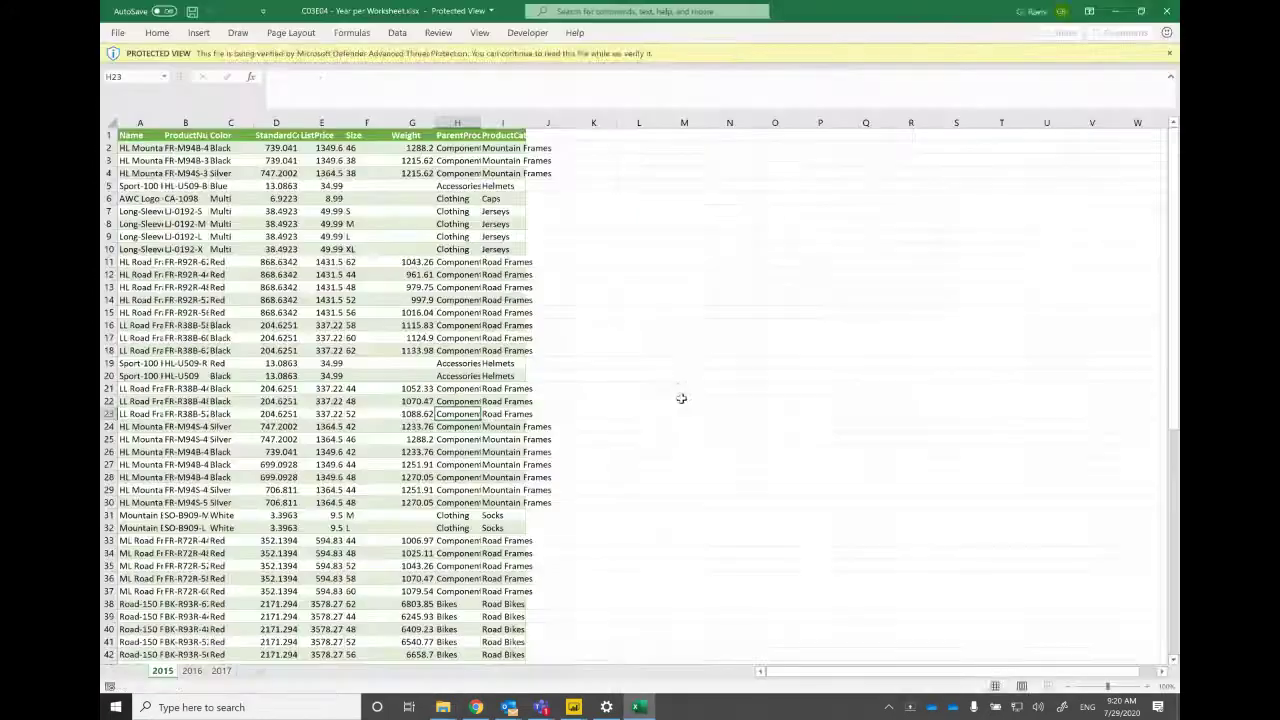
{"action": "left_click", "coordinate": [222, 671]}
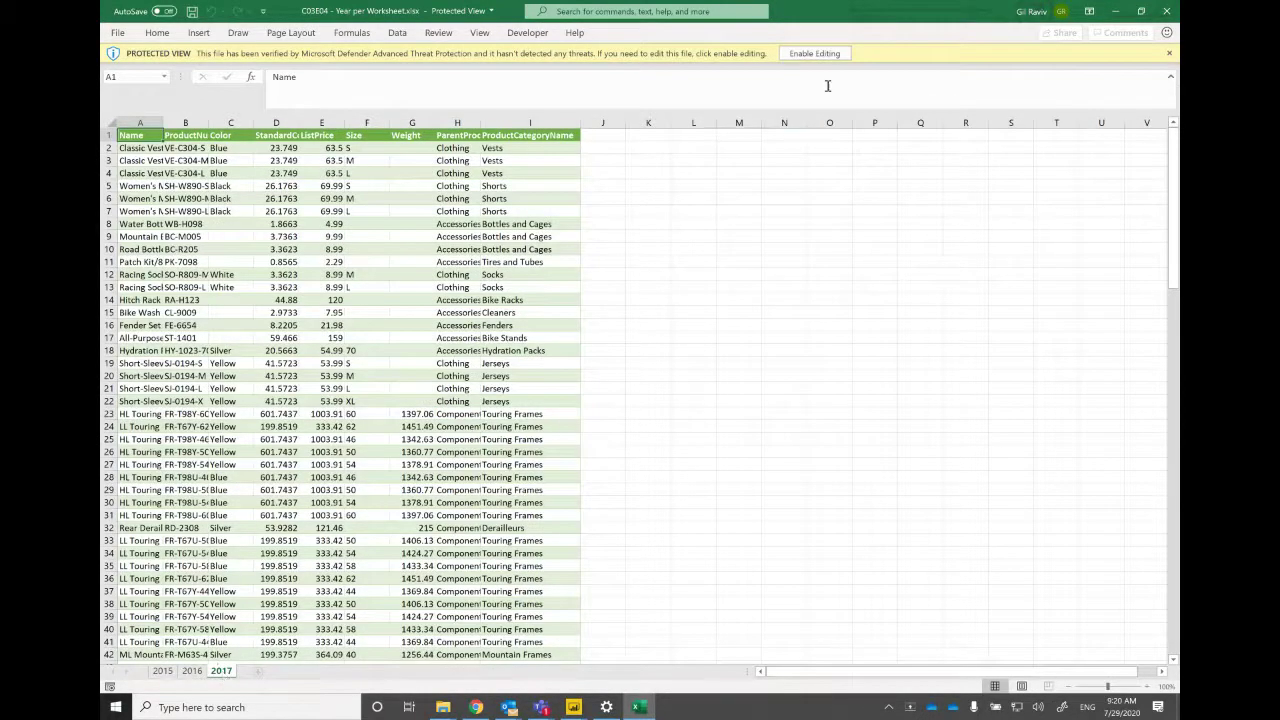
{"action": "left_click", "coordinate": [816, 54]}
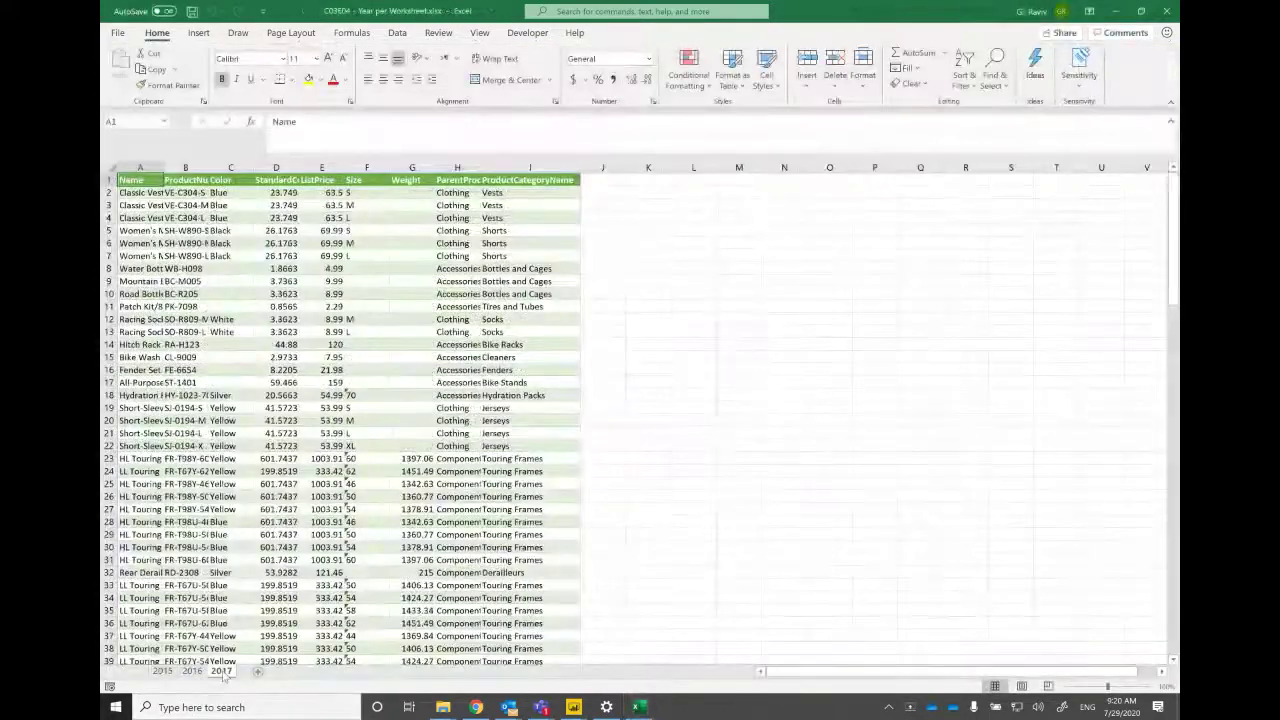
Create a copy of the 2017 worksheet at the end of the workbook
{"action": "right_click", "coordinate": [222, 671]}
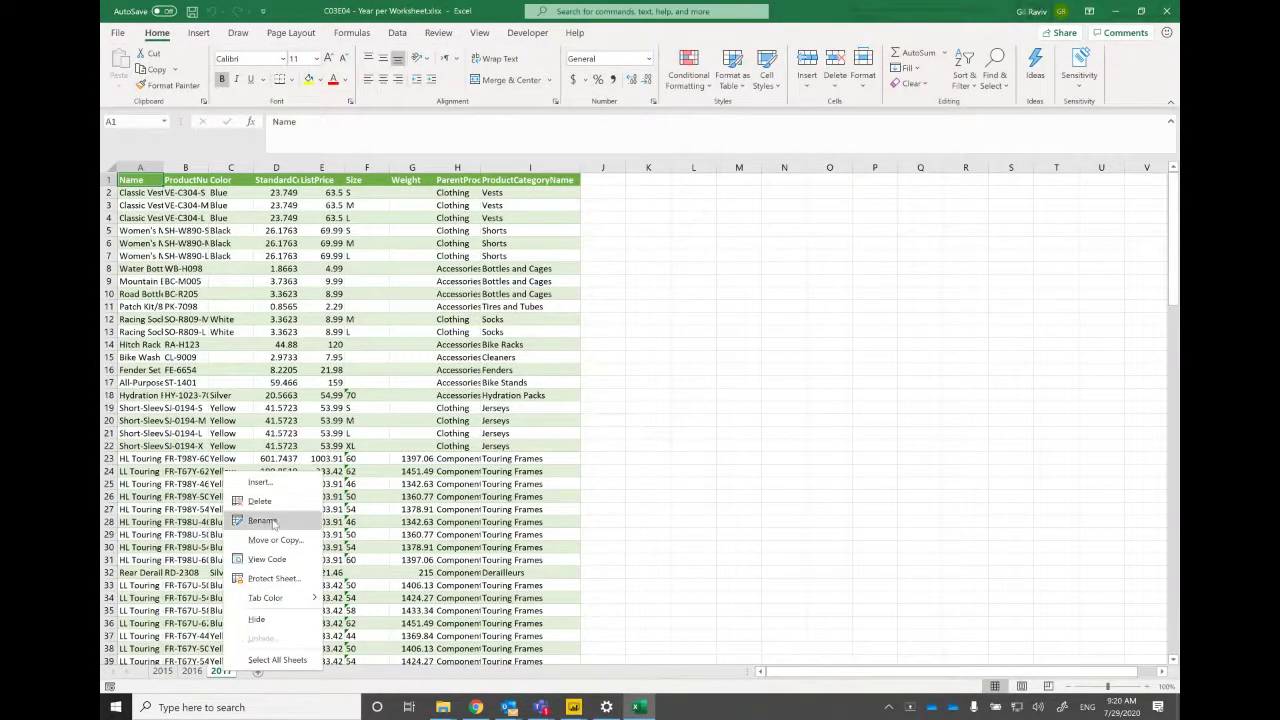
{"action": "mouse_move", "coordinate": [274, 598]}
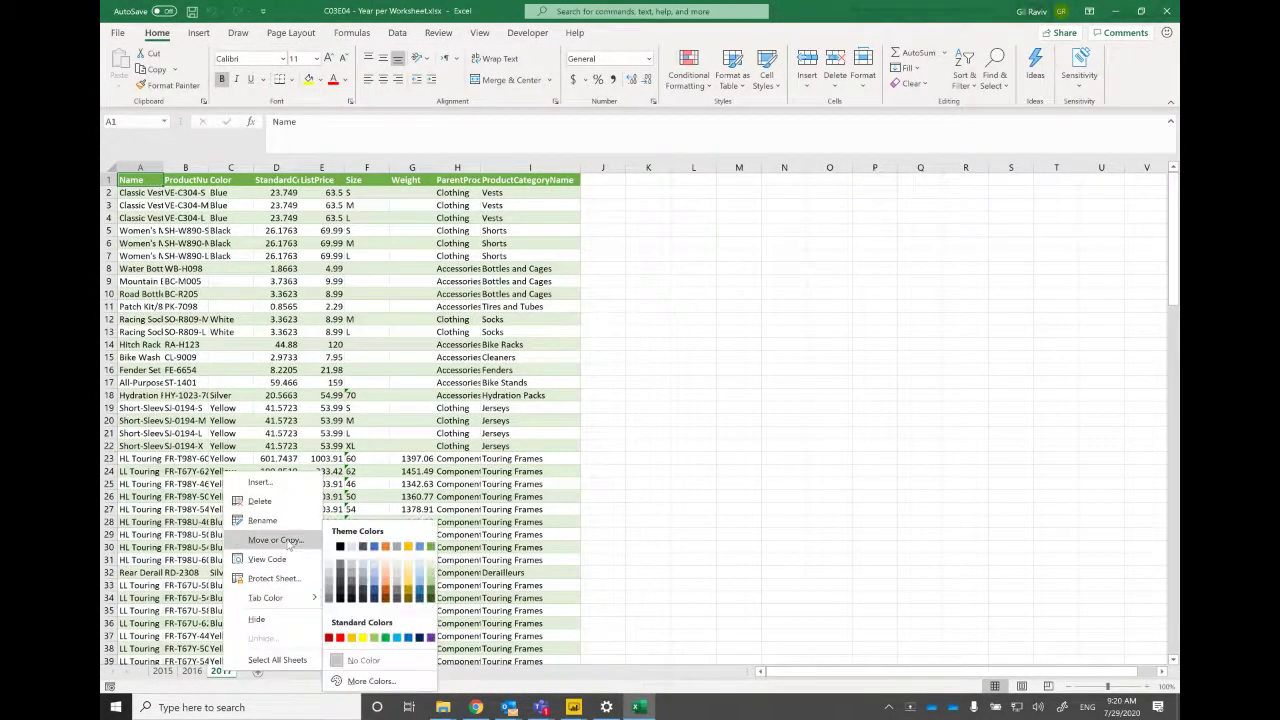
{"action": "left_click", "coordinate": [276, 540]}
{"action": "left_click", "coordinate": [237, 601]}
{"action": "left_click", "coordinate": [224, 543]}
{"action": "left_click", "coordinate": [293, 621]}
Rename the copied worksheet as 2018, and close the workbook with its changes saved
{"action": "double_click", "coordinate": [259, 671]}
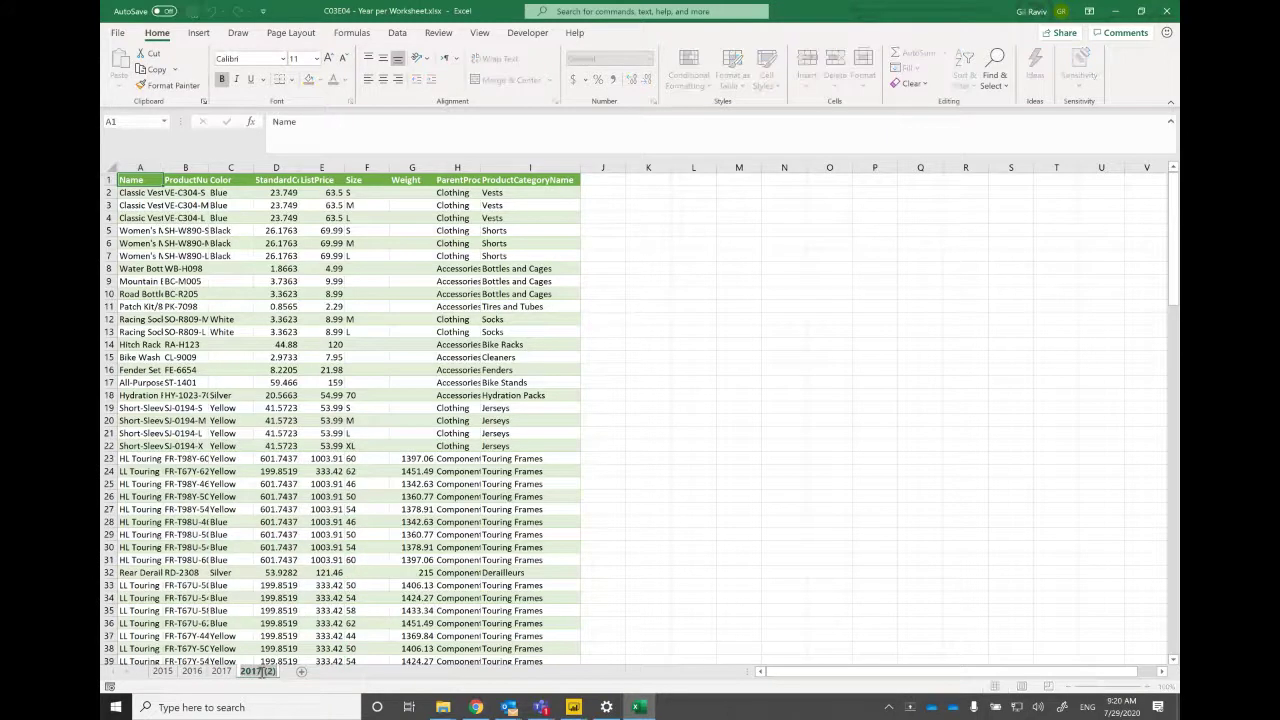
{"action": "type", "text": "2018"}
{"action": "key", "text": "Return"}
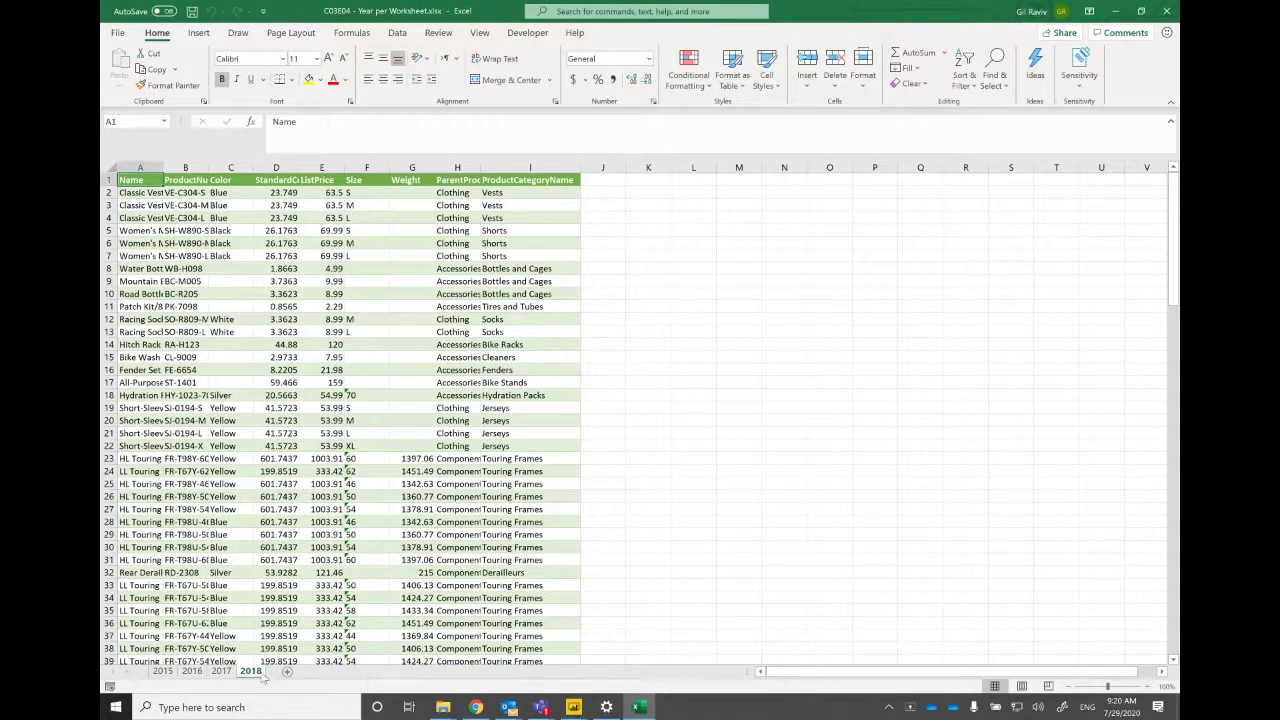
{"action": "mouse_move", "coordinate": [573, 707]}
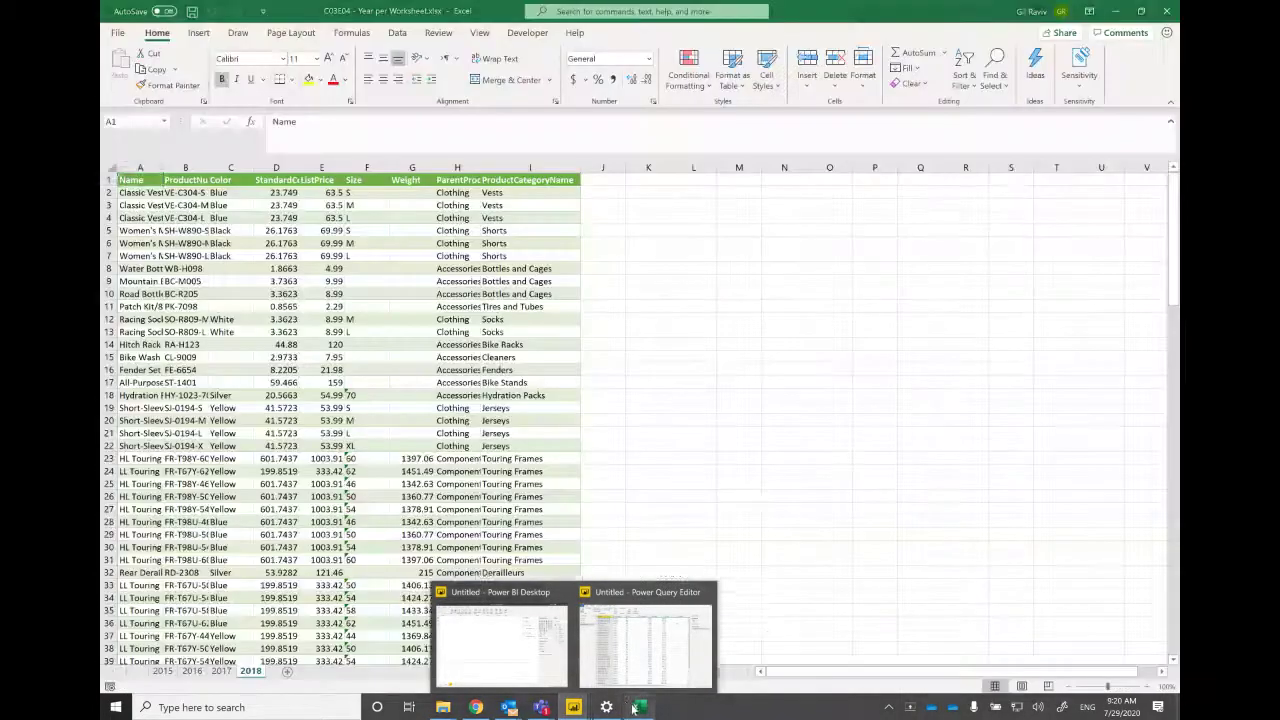
{"action": "left_click", "coordinate": [1166, 11]}
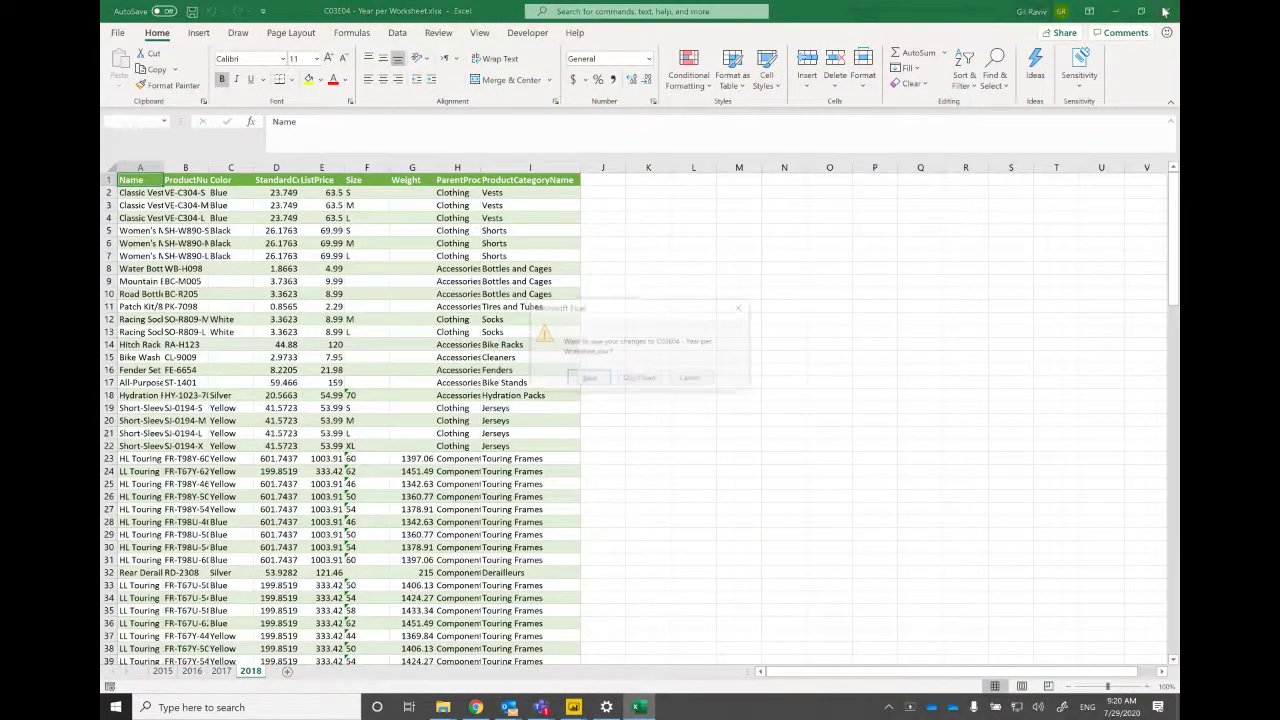
{"action": "left_click", "coordinate": [588, 379]}
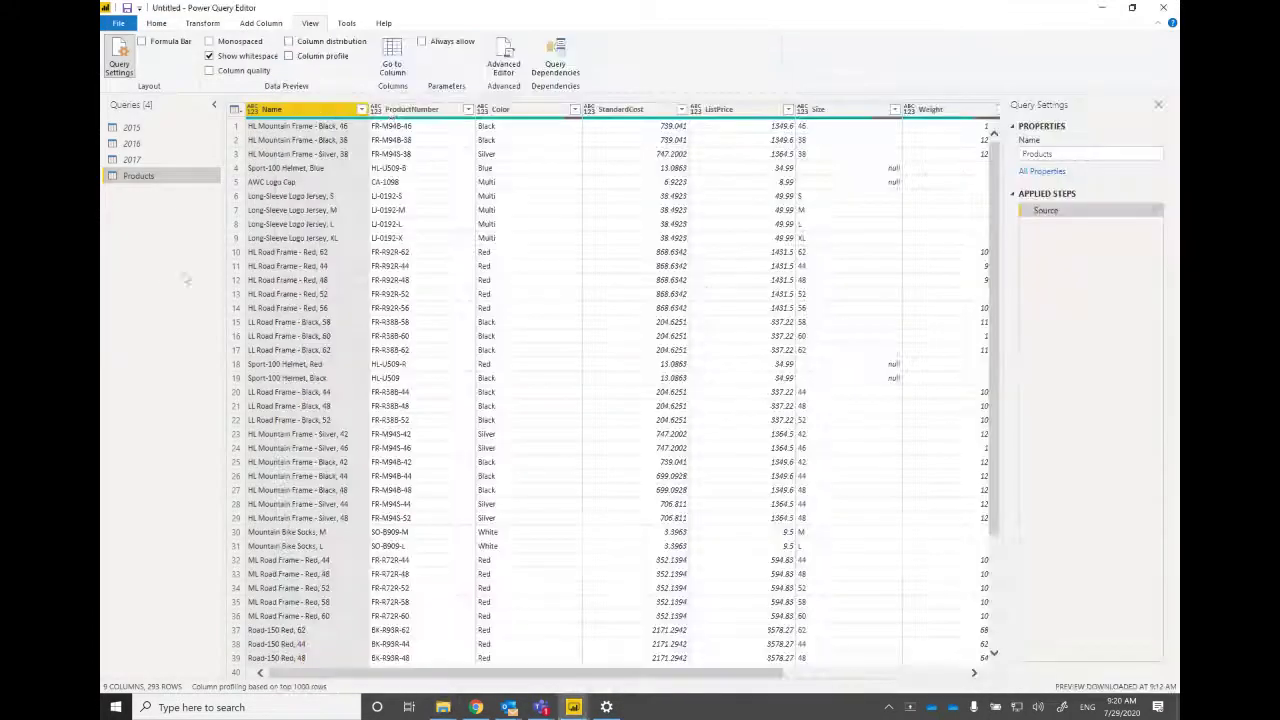
Duplicate the 2017 query in Power Query Editor and name the duplicate 2018
{"action": "left_click", "coordinate": [157, 24]}
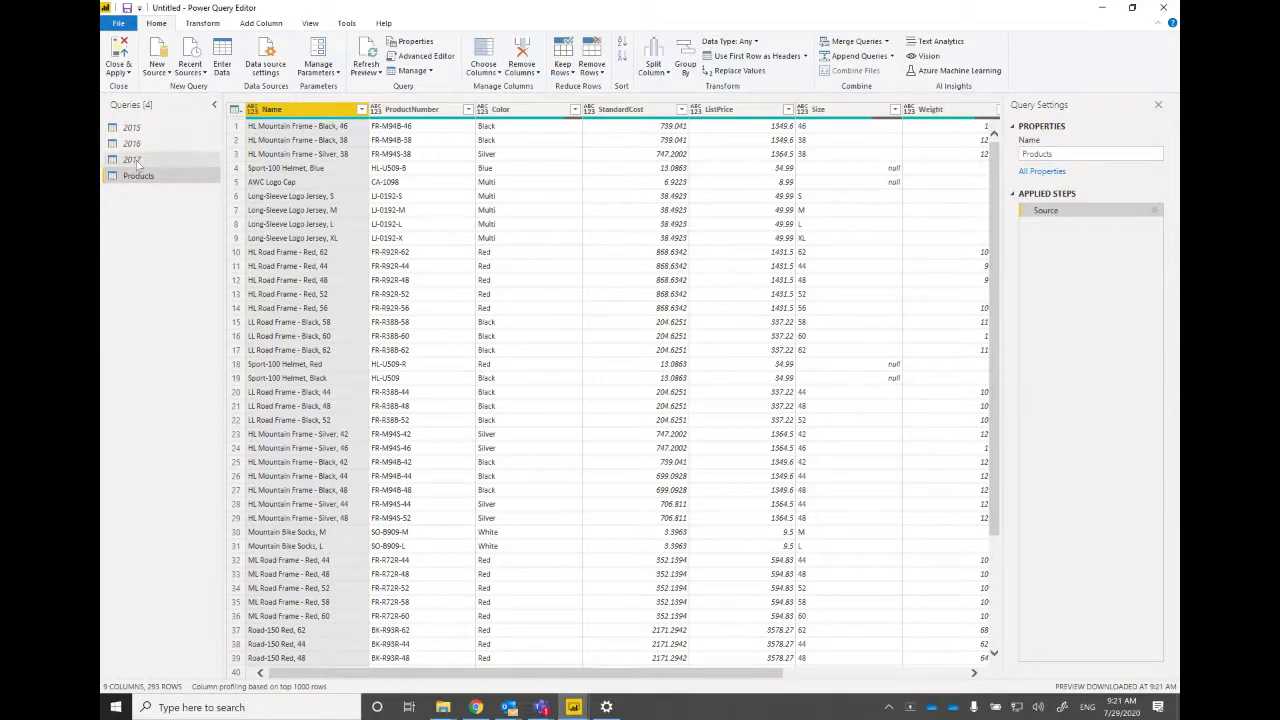
{"action": "left_click", "coordinate": [133, 161]}
{"action": "right_click", "coordinate": [137, 168]}
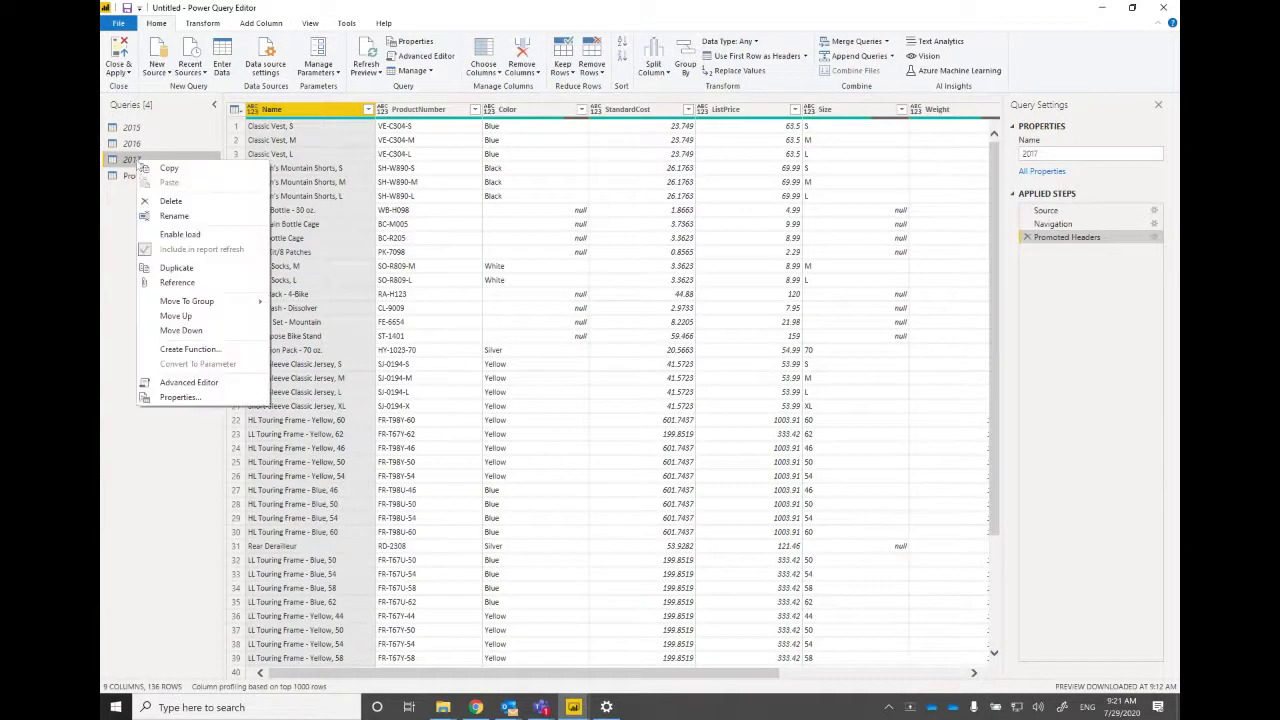
{"action": "left_click", "coordinate": [167, 272]}
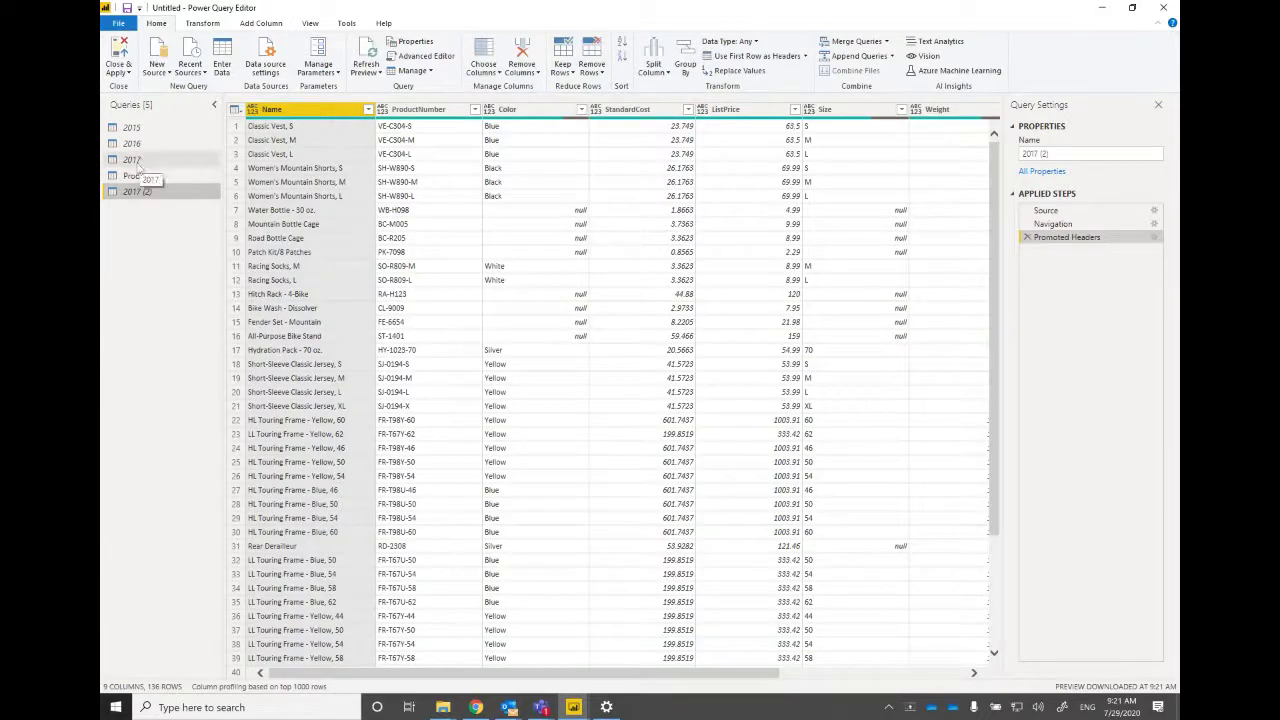
{"action": "left_click", "coordinate": [1070, 154]}
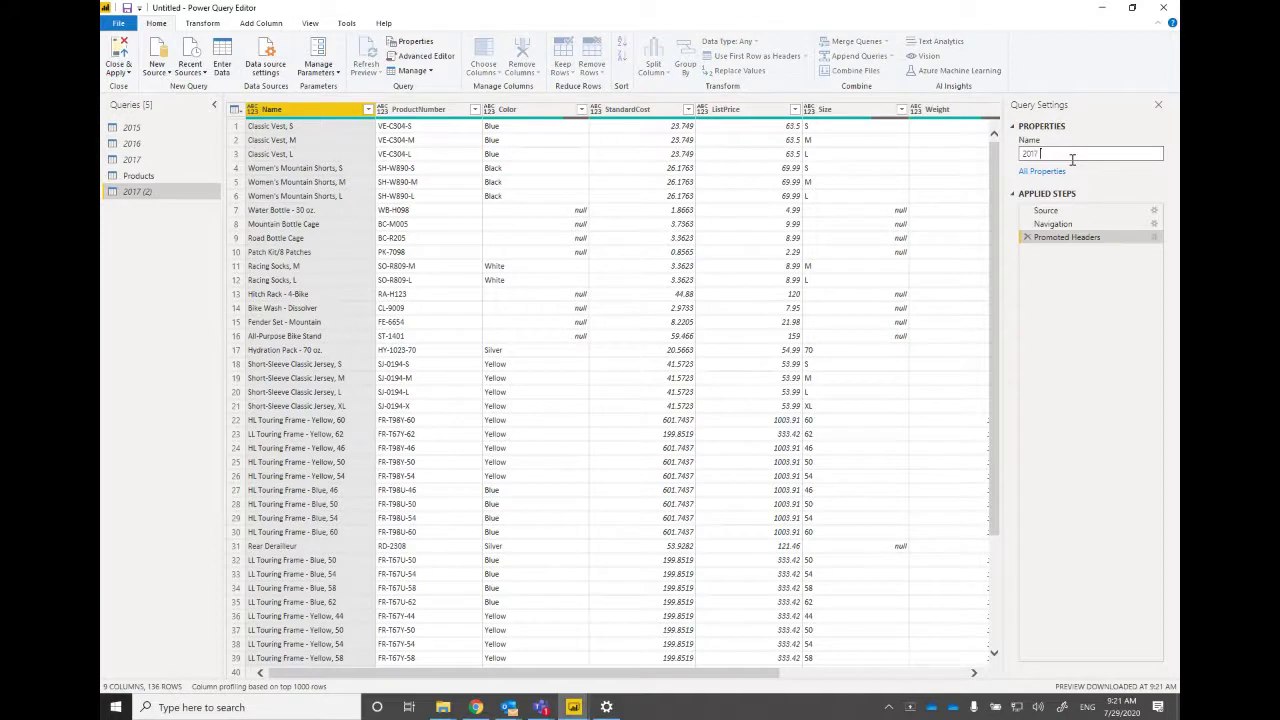
{"action": "type", "text": "8"}
{"action": "key", "text": "Return"}
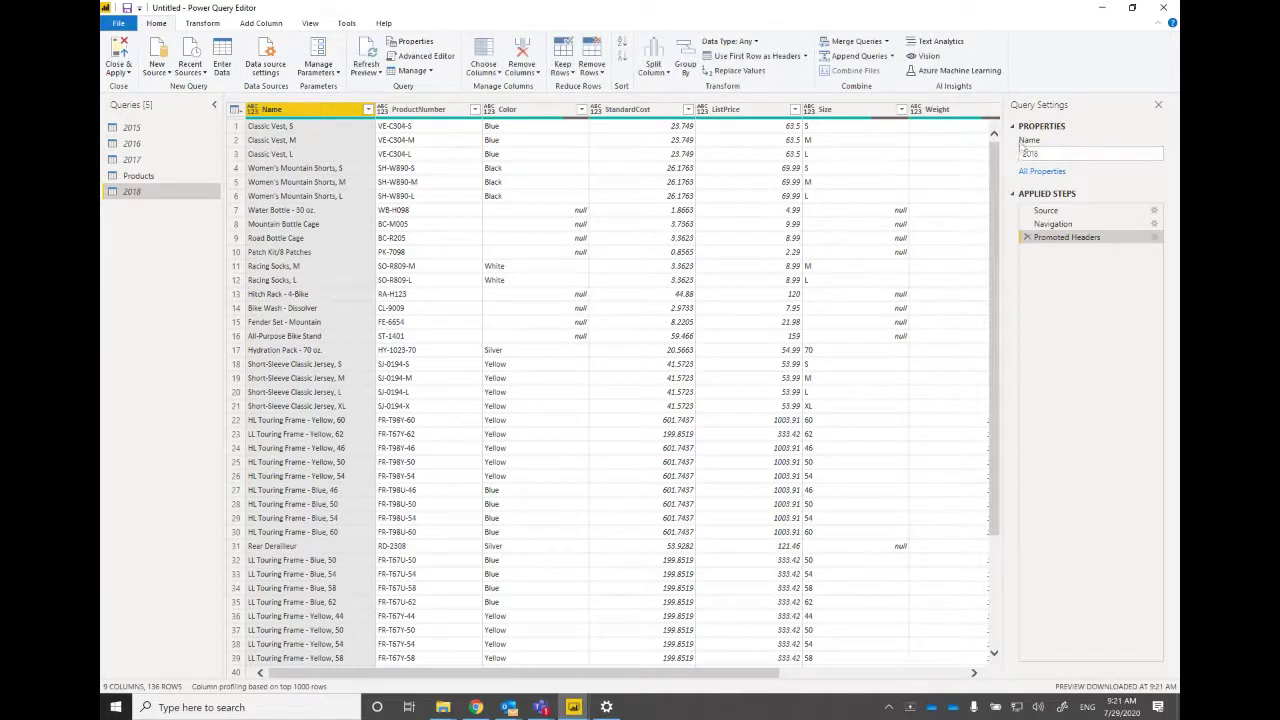
Point the 2018 query's Navigation step to the 2018 worksheet, and move the query above Products
{"action": "left_click", "coordinate": [1065, 212]}
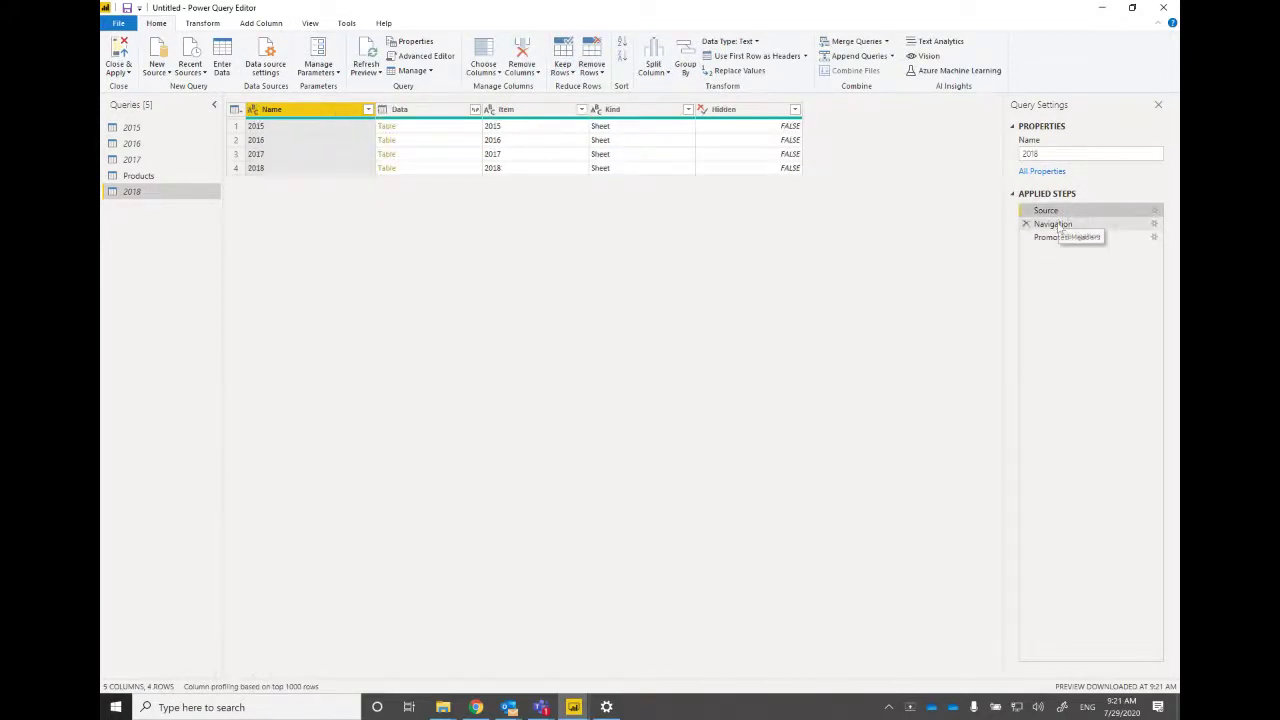
{"action": "left_click", "coordinate": [1058, 226]}
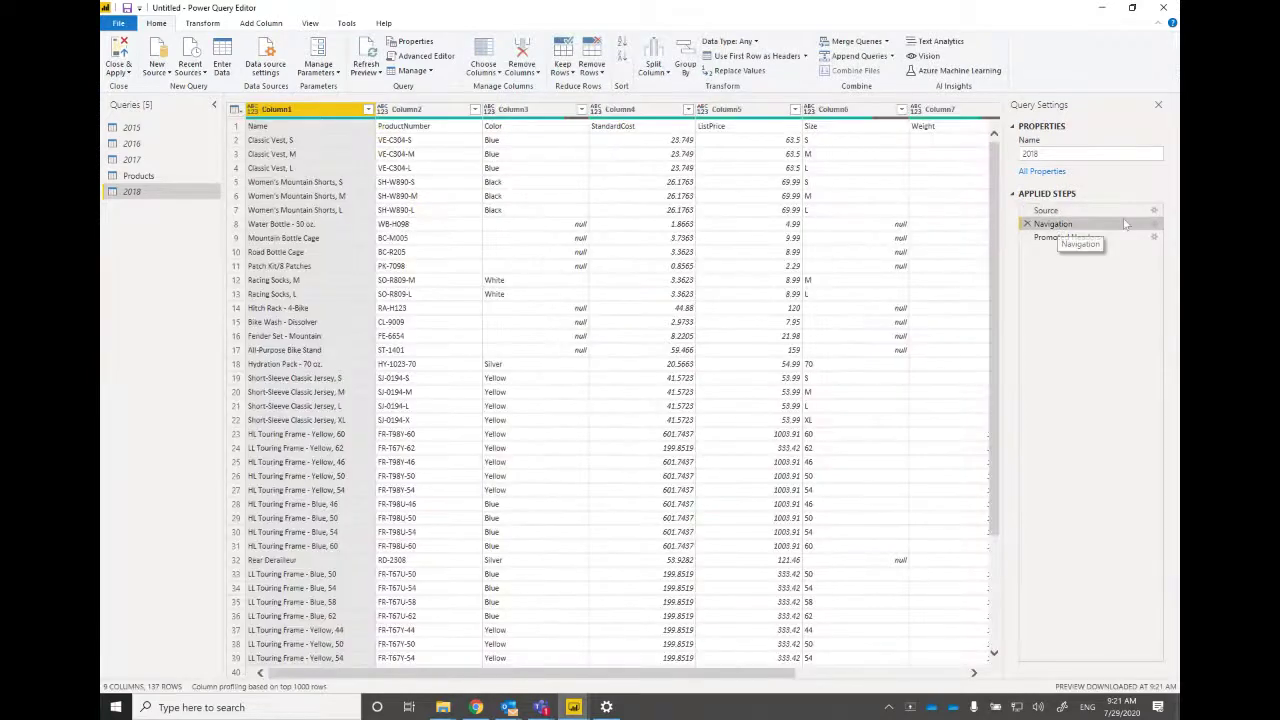
{"action": "left_click", "coordinate": [1156, 224]}
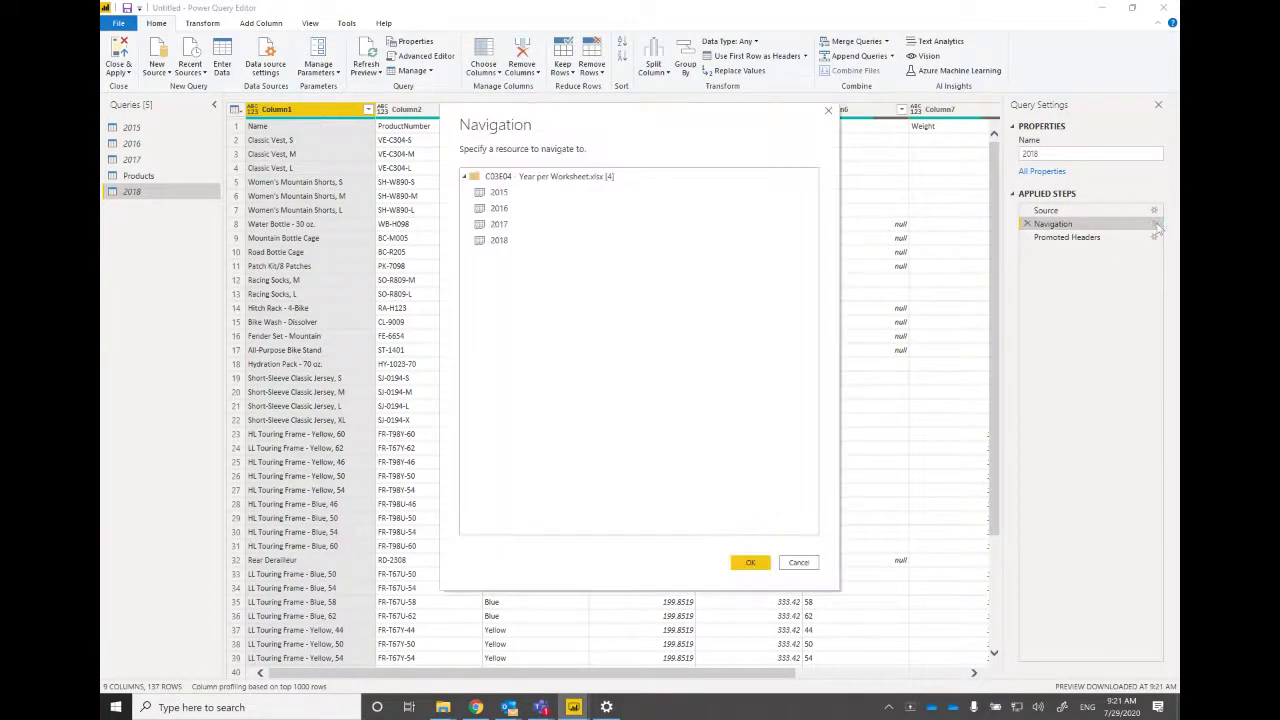
{"action": "left_click", "coordinate": [505, 242]}
{"action": "left_click", "coordinate": [752, 563]}
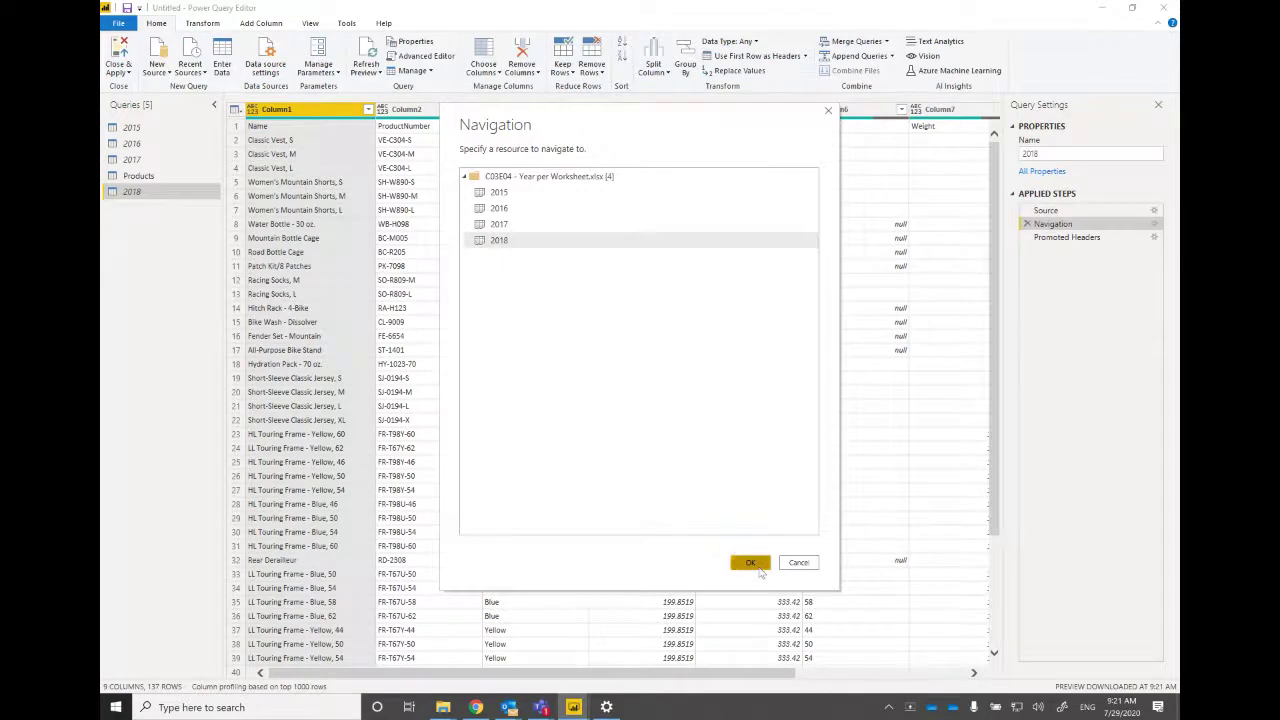
{"action": "left_click", "coordinate": [1068, 238]}
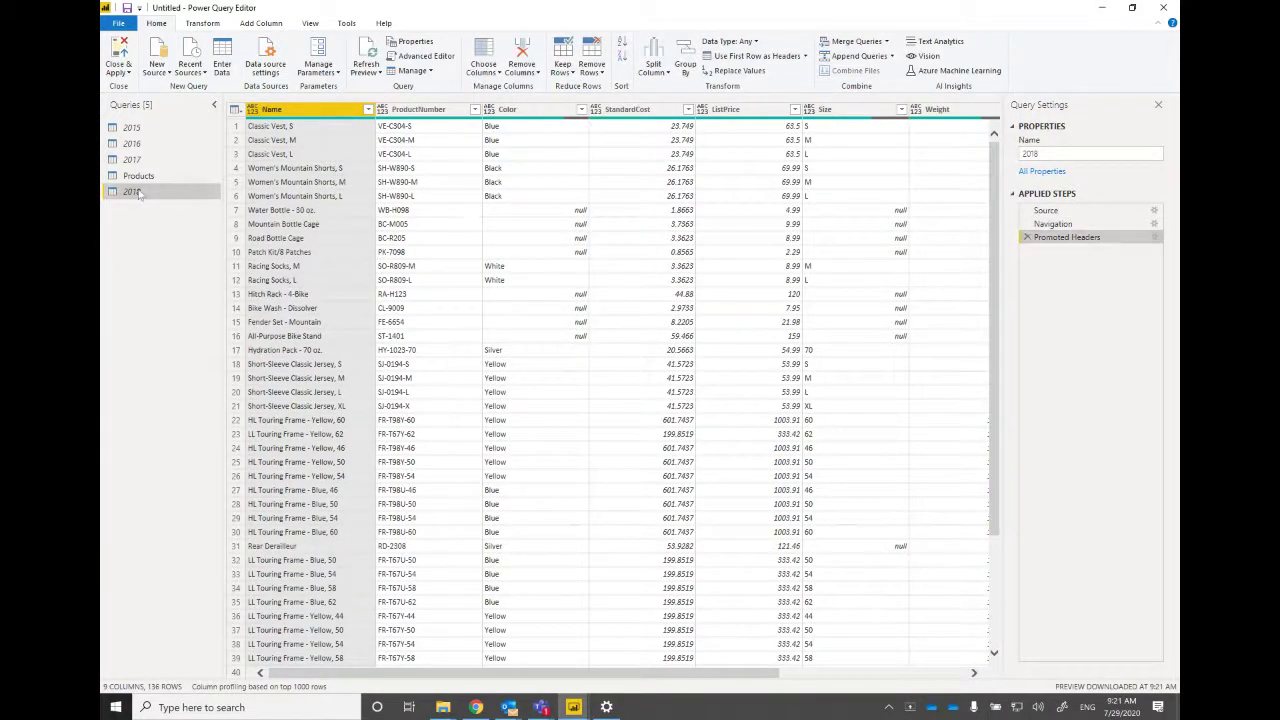
{"action": "left_click_drag", "start_coordinate": [138, 193], "coordinate": [140, 176]}
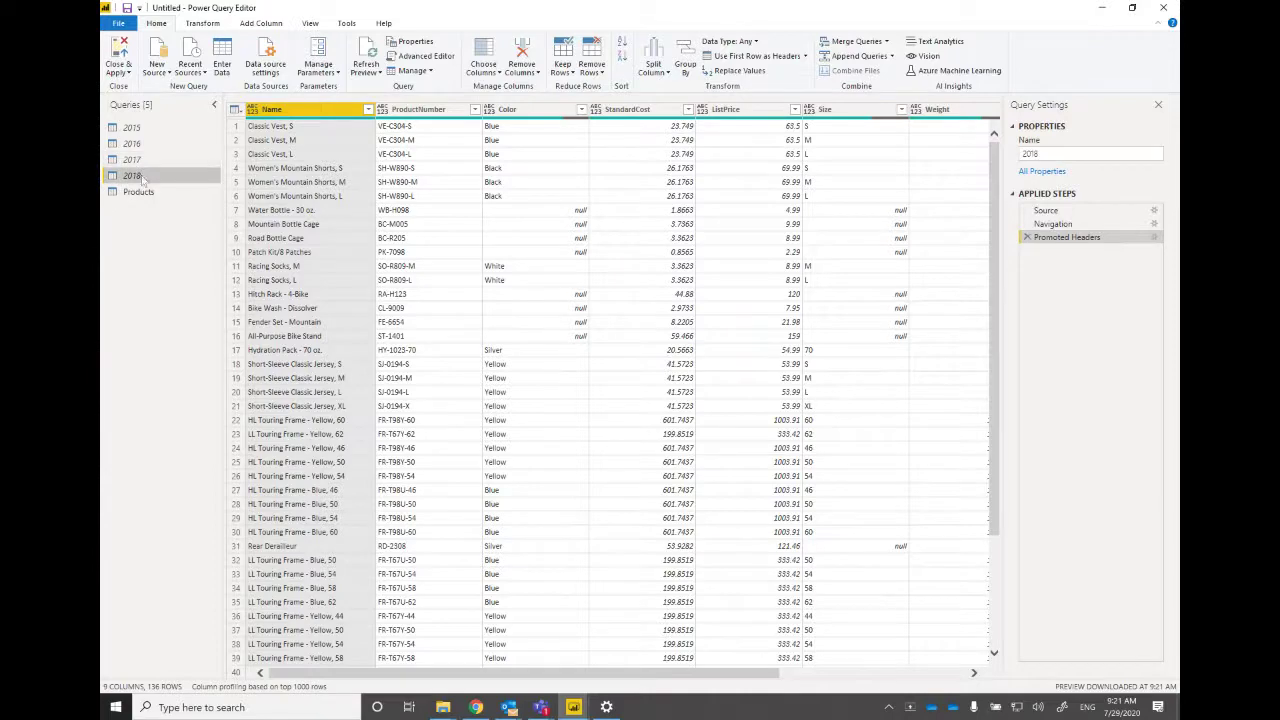
{"action": "right_click", "coordinate": [142, 177]}
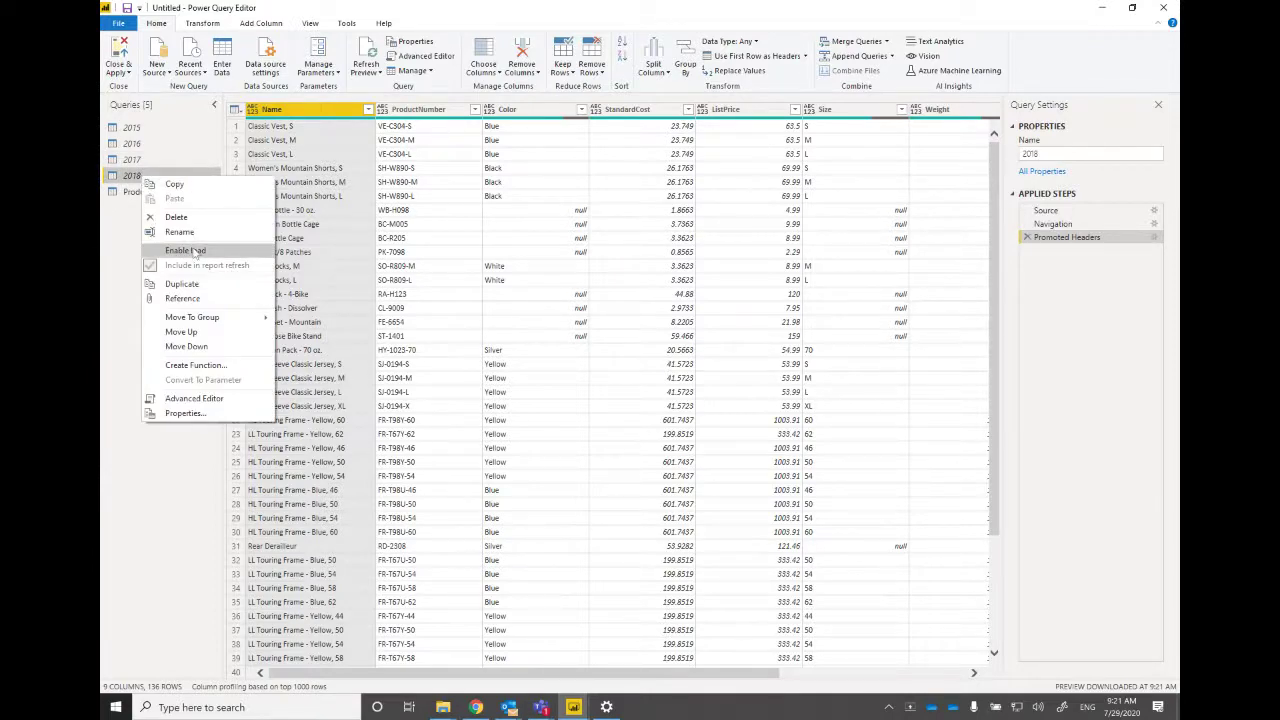
Add the 2018 table to the tables appended in the Products query's Source step, and review the combined columns
{"action": "left_click", "coordinate": [130, 193]}
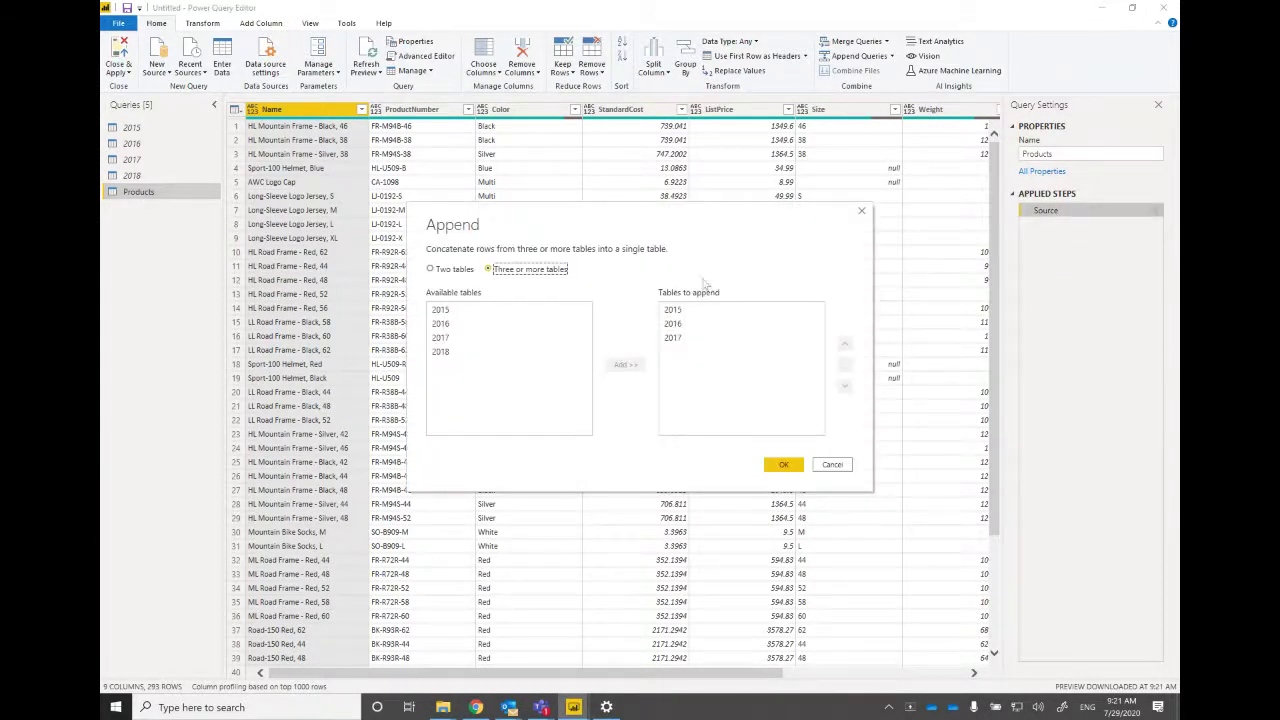
{"action": "double_click", "coordinate": [441, 352]}
{"action": "left_click", "coordinate": [779, 465]}
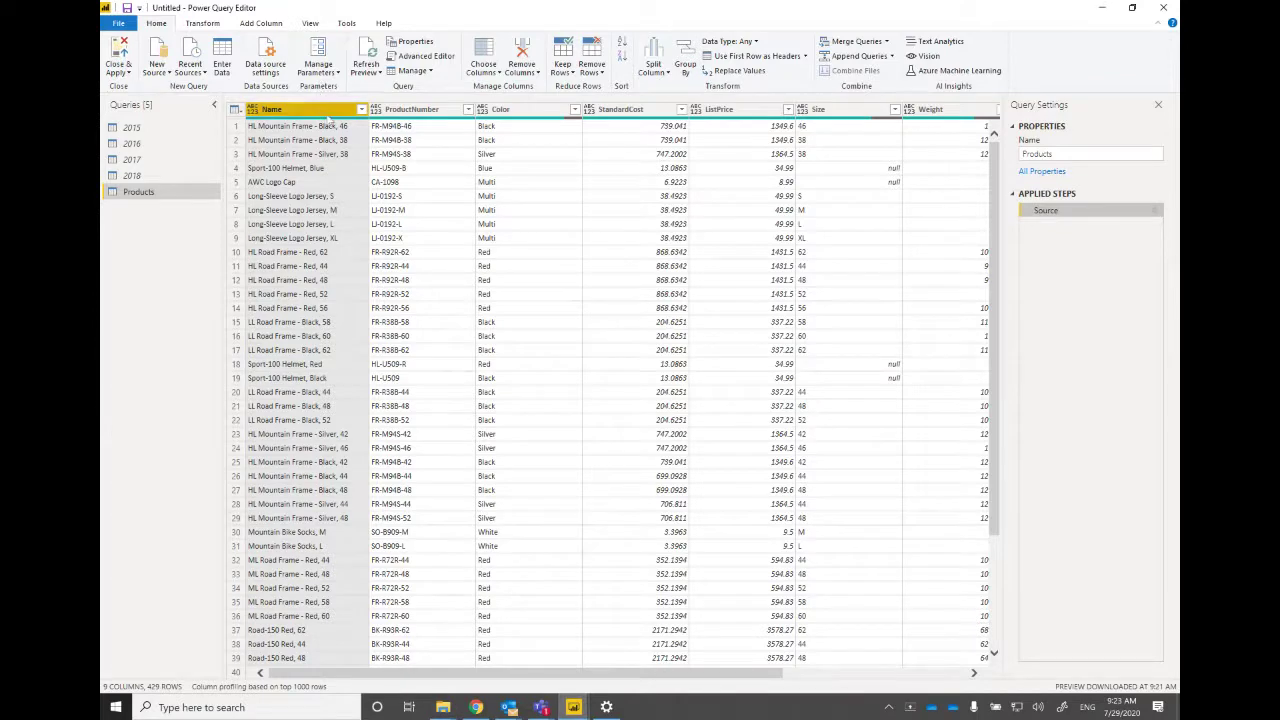
{"action": "left_click", "coordinate": [818, 673]}
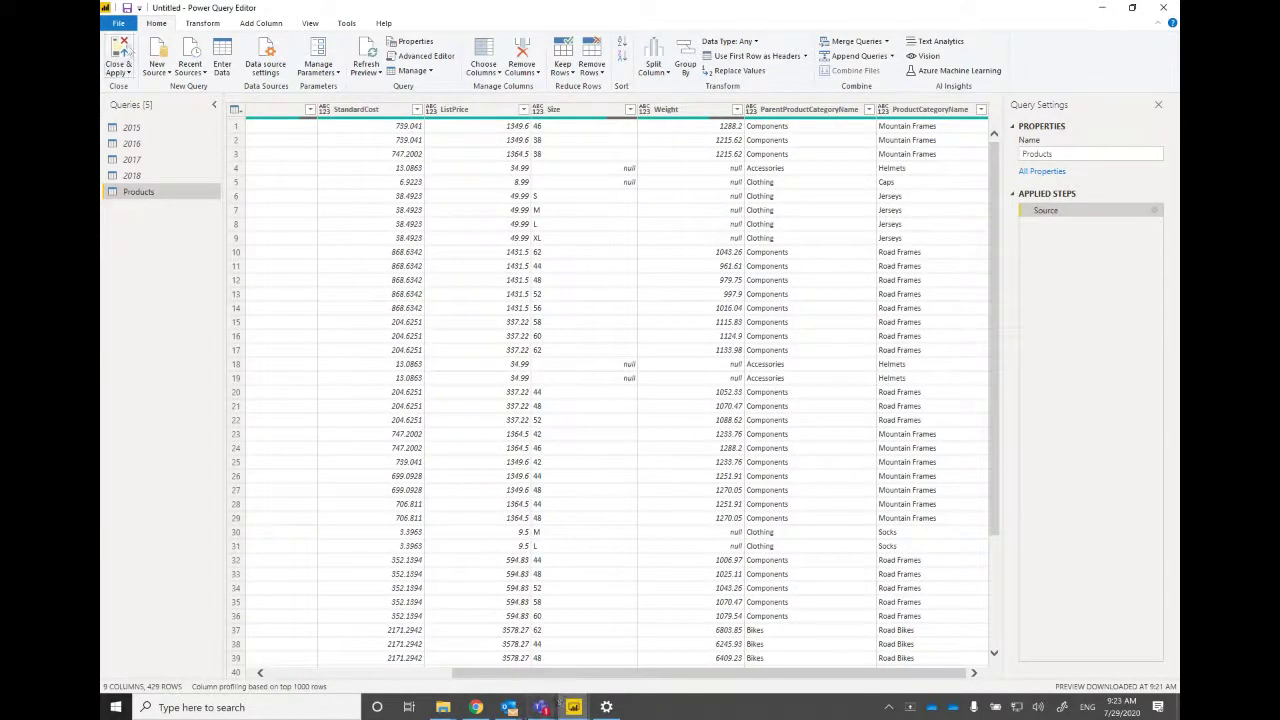
Switch to Power BI Desktop and apply the pending query changes
{"action": "left_click", "coordinate": [578, 708]}
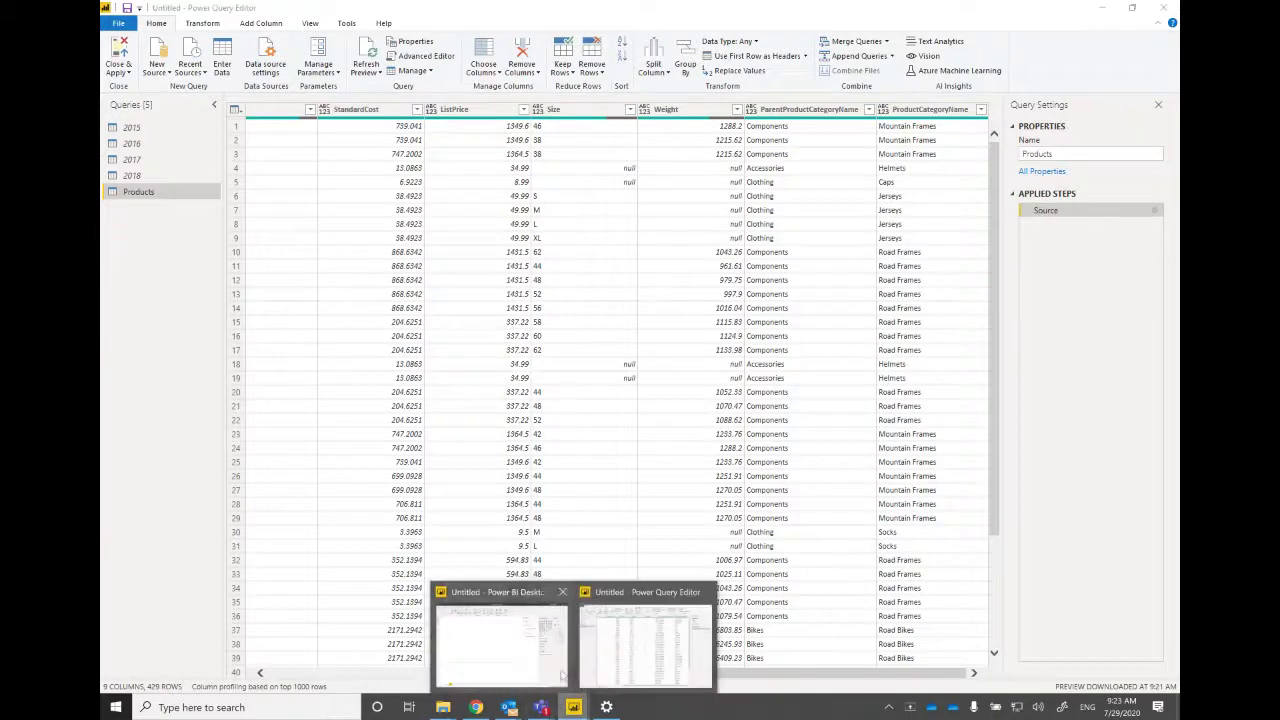
{"action": "left_click", "coordinate": [514, 658]}
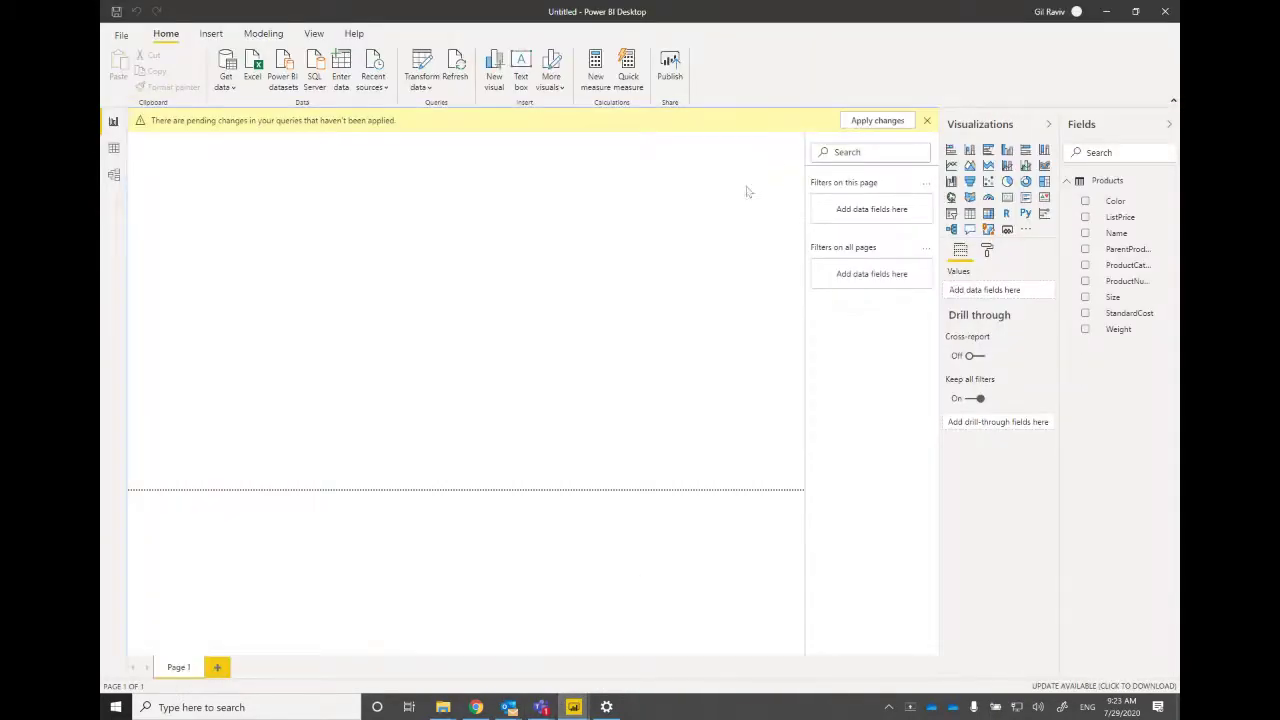
{"action": "left_click", "coordinate": [862, 120]}
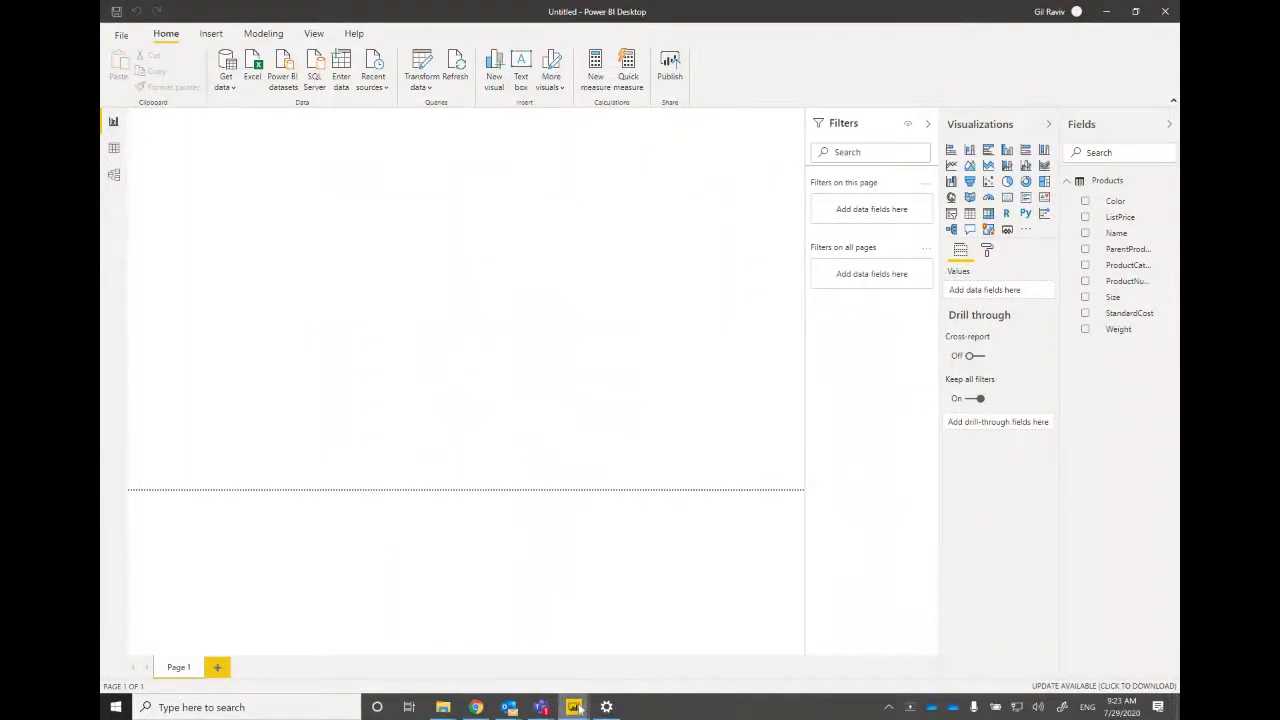
Switch to File Explorer and open the workbook C03E04 - Year per Worksheet.xlsx in Excel
{"action": "mouse_move", "coordinate": [576, 709]}
{"action": "mouse_move", "coordinate": [610, 603]}
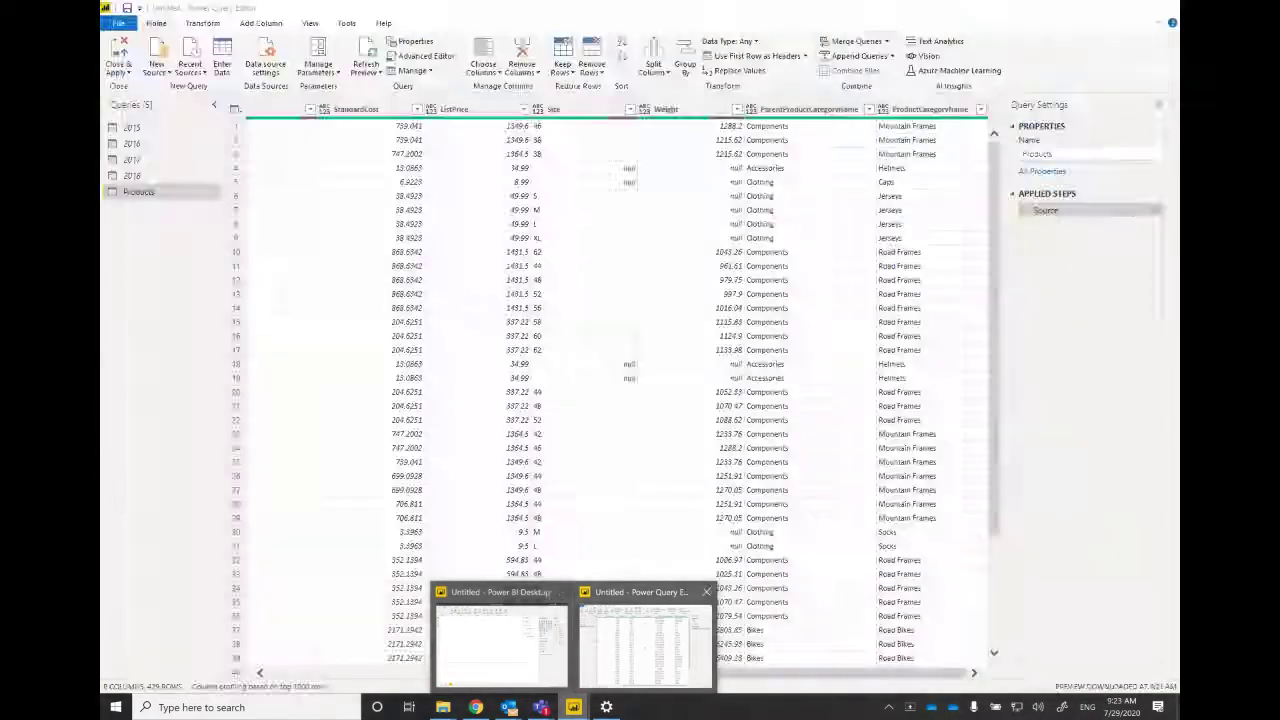
{"action": "mouse_move", "coordinate": [443, 707]}
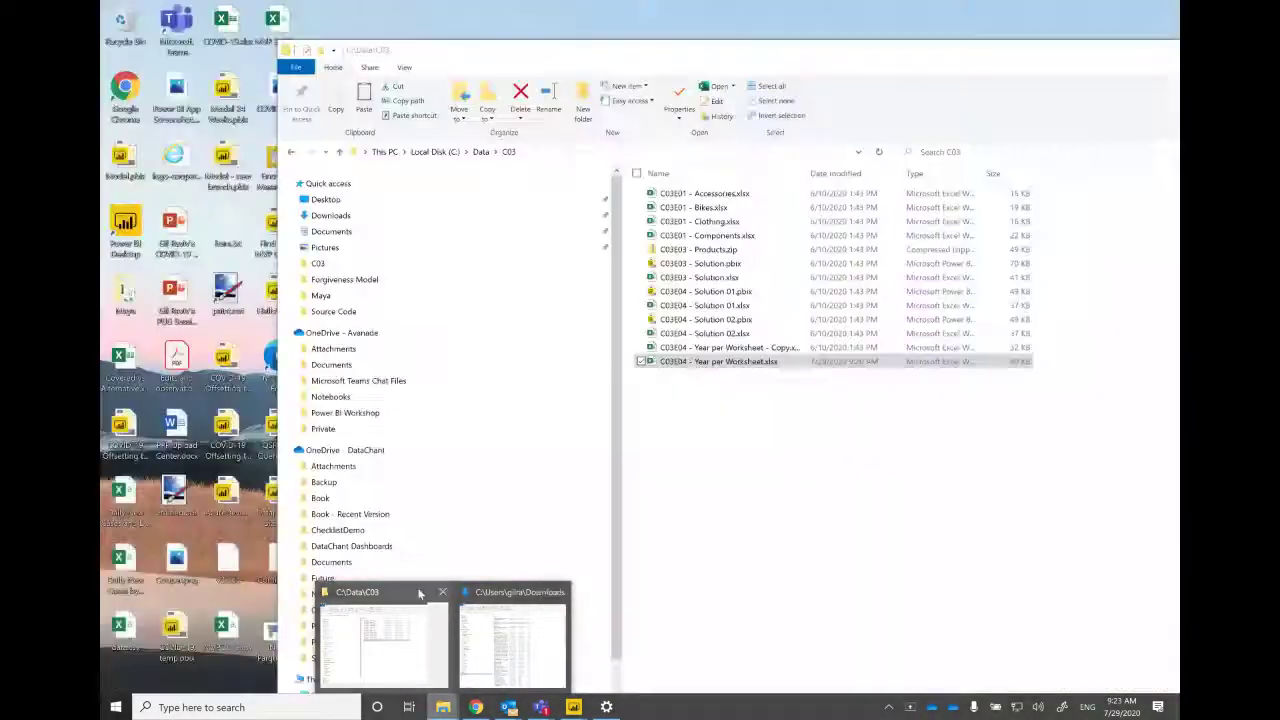
{"action": "left_click", "coordinate": [383, 640]}
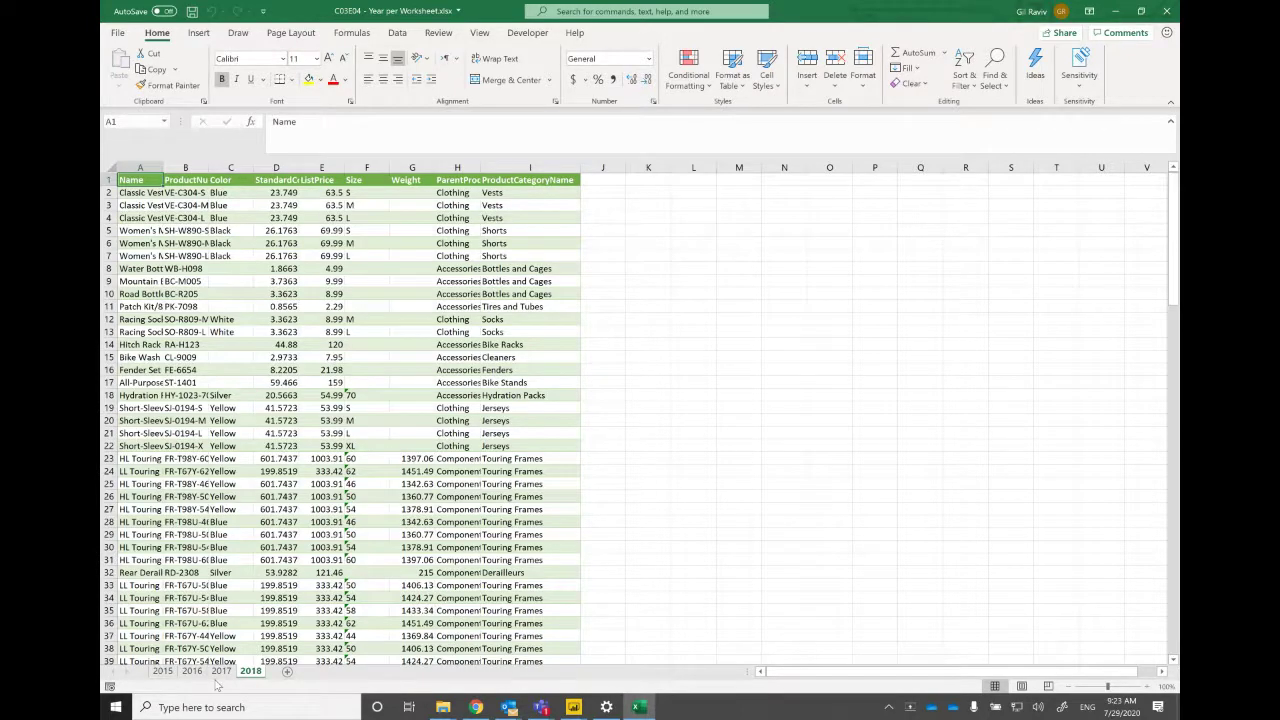
Move the 2015 worksheet to the end of the workbook and rename it 2019
{"action": "left_click", "coordinate": [163, 672]}
{"action": "right_click", "coordinate": [168, 673]}
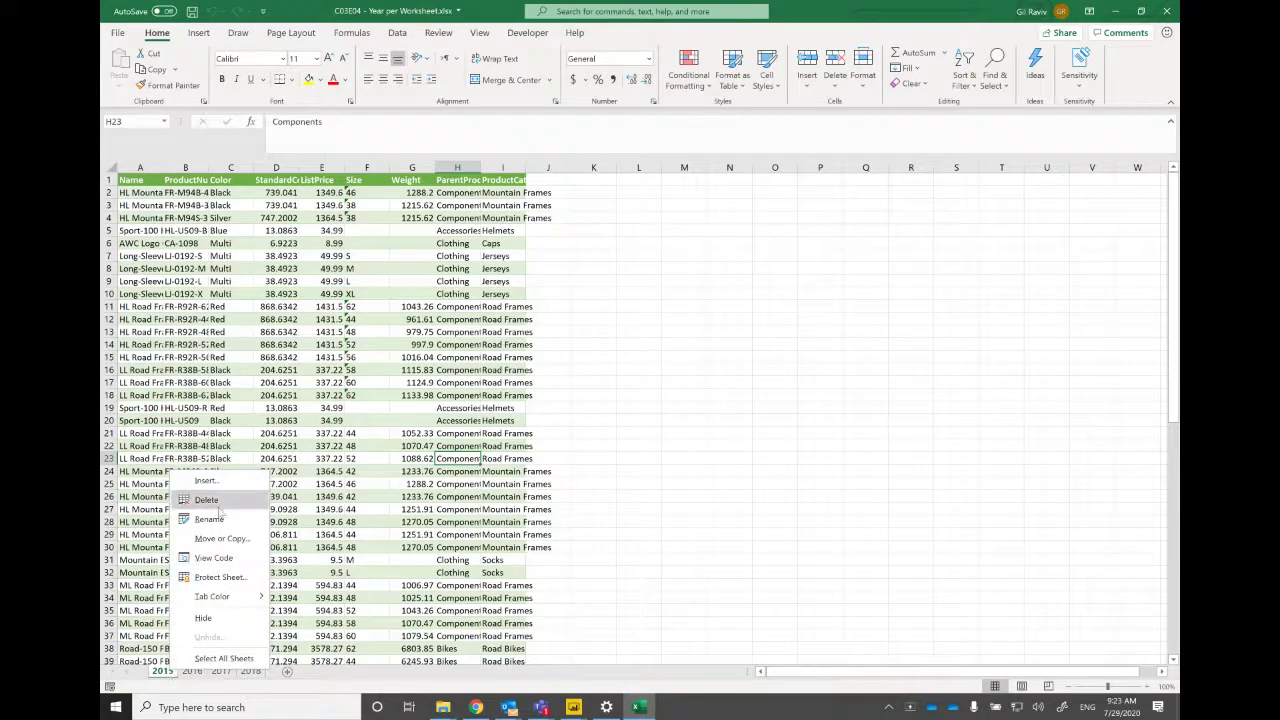
{"action": "mouse_move", "coordinate": [218, 598]}
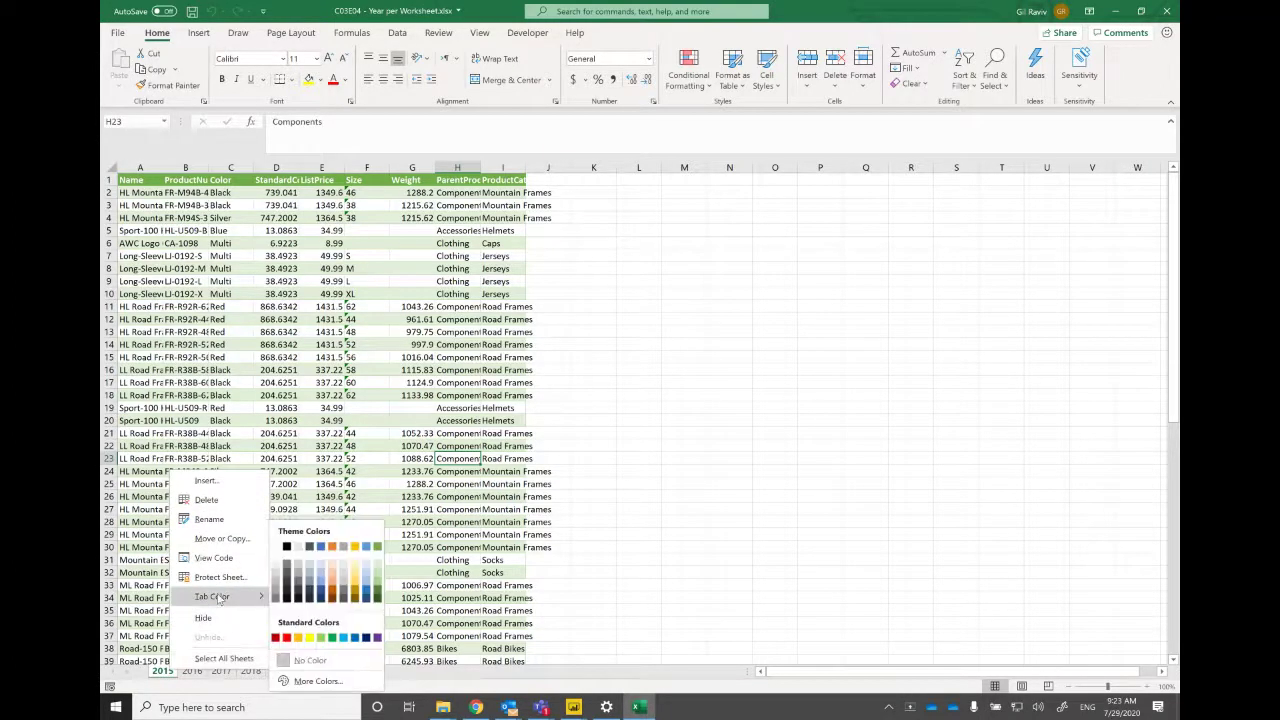
{"action": "left_click", "coordinate": [220, 538]}
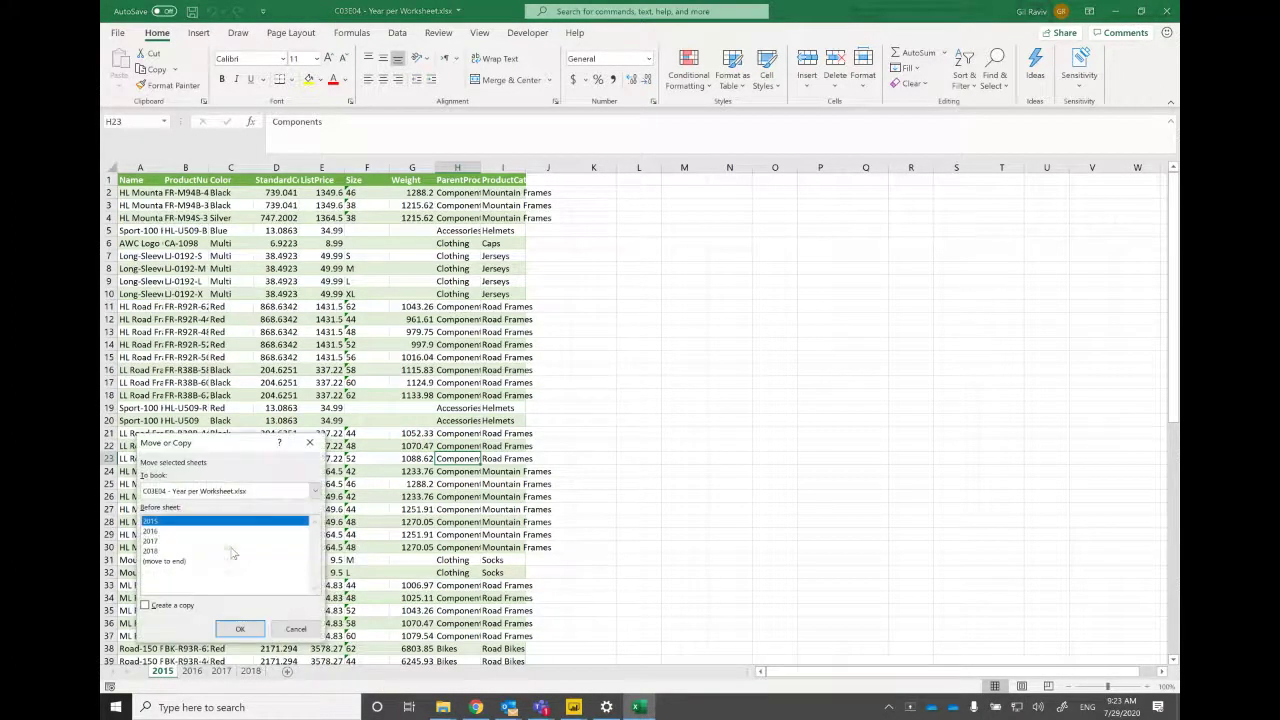
{"action": "left_click", "coordinate": [166, 562]}
{"action": "left_click", "coordinate": [244, 628]}
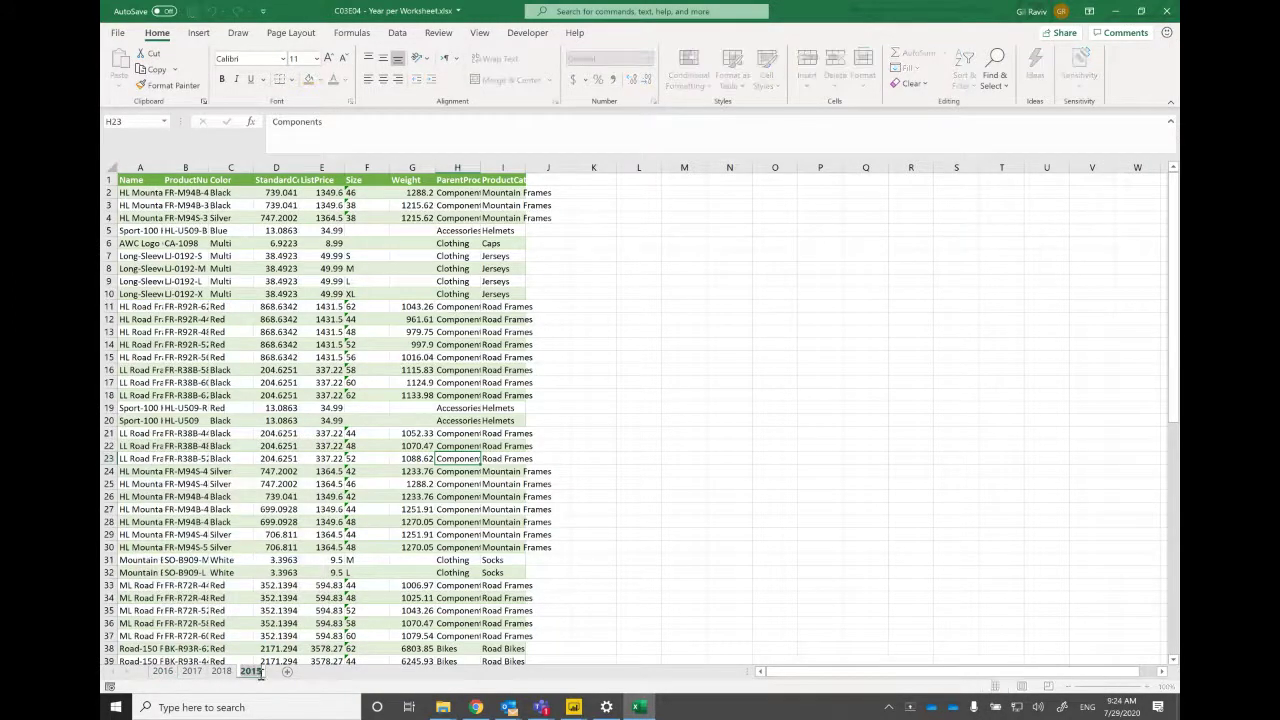
{"action": "type", "text": "2019"}
{"action": "key", "text": "Return"}
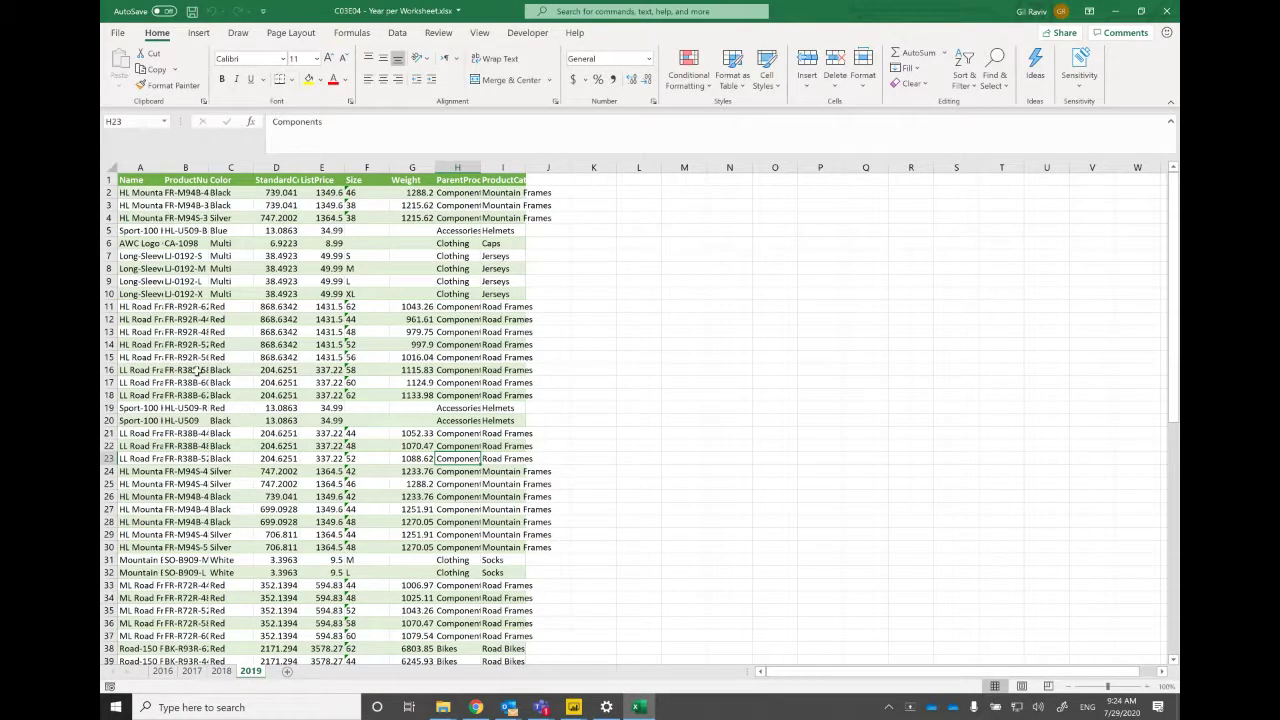
Delete the 2016 worksheet, and save and close the workbook
{"action": "left_click", "coordinate": [163, 671]}
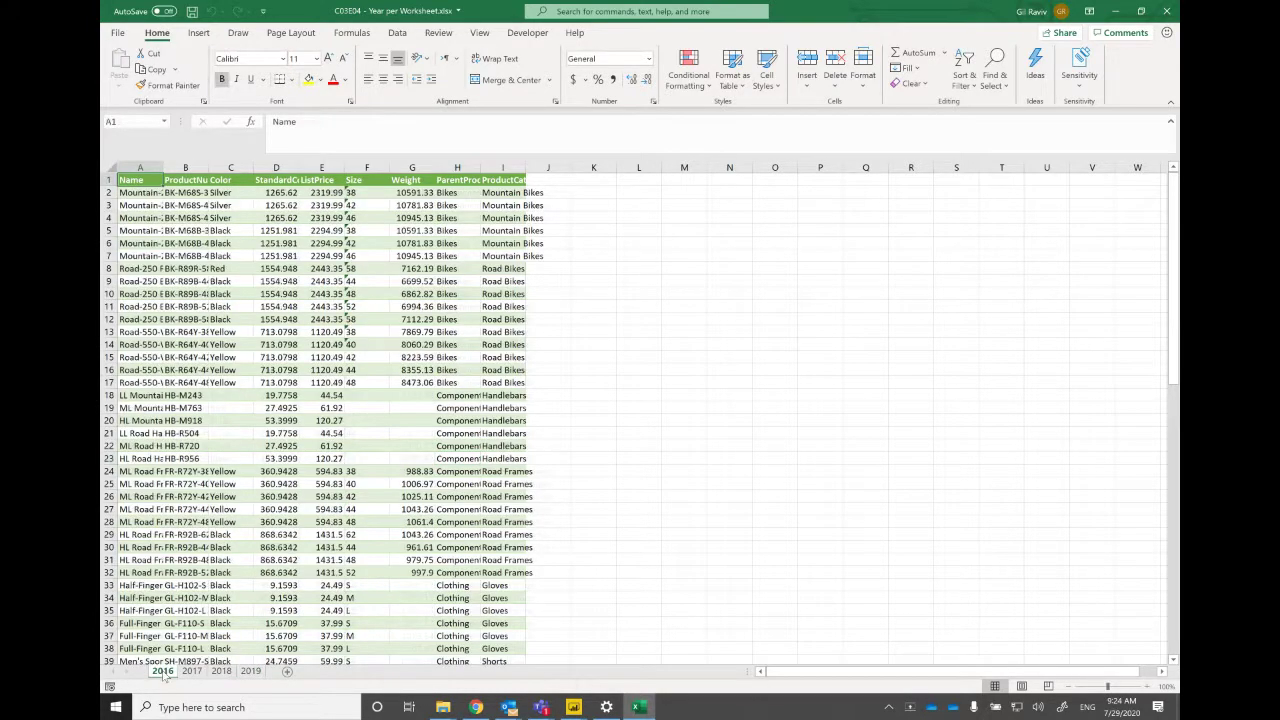
{"action": "right_click", "coordinate": [163, 673]}
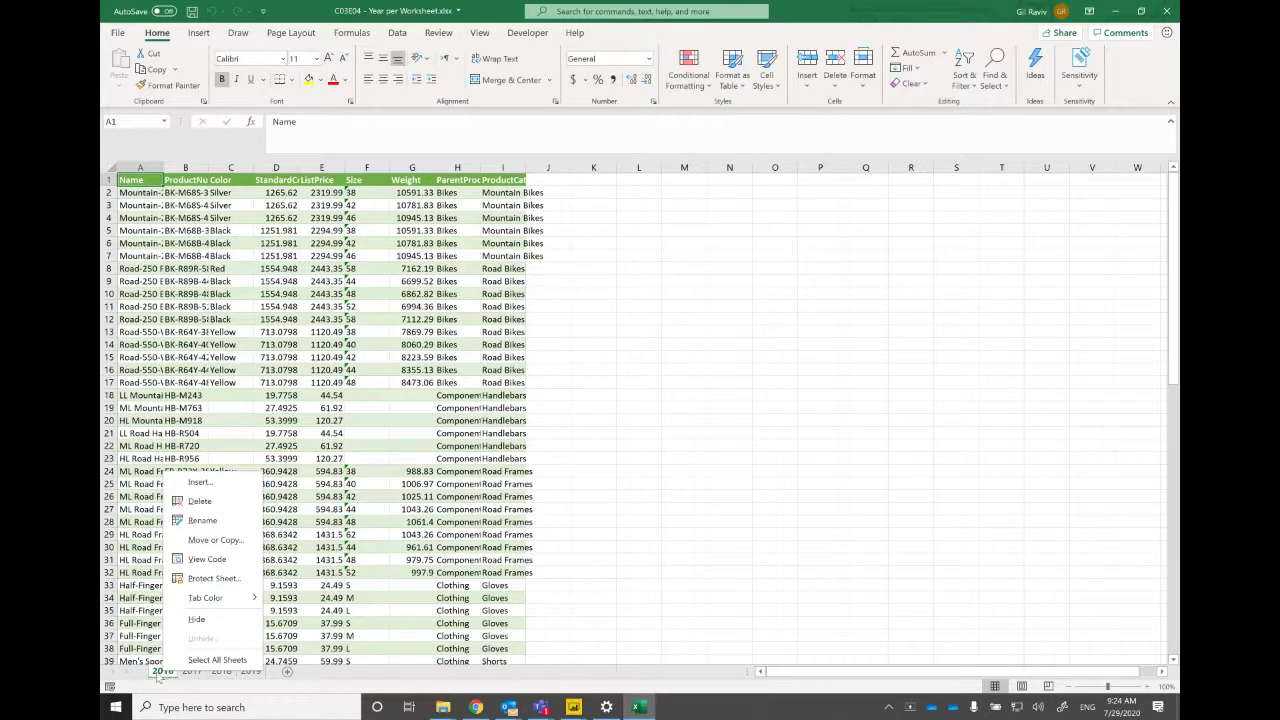
{"action": "left_click", "coordinate": [200, 501]}
{"action": "left_click", "coordinate": [614, 391]}
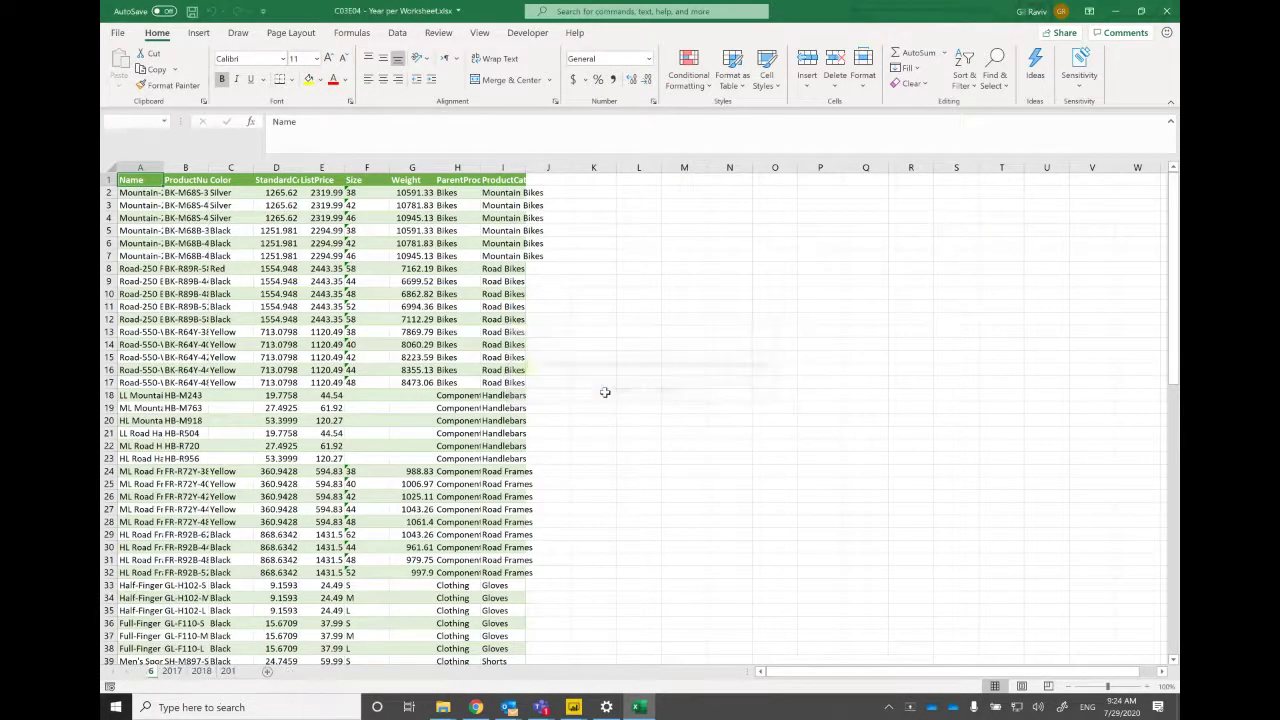
{"action": "left_click", "coordinate": [191, 12]}
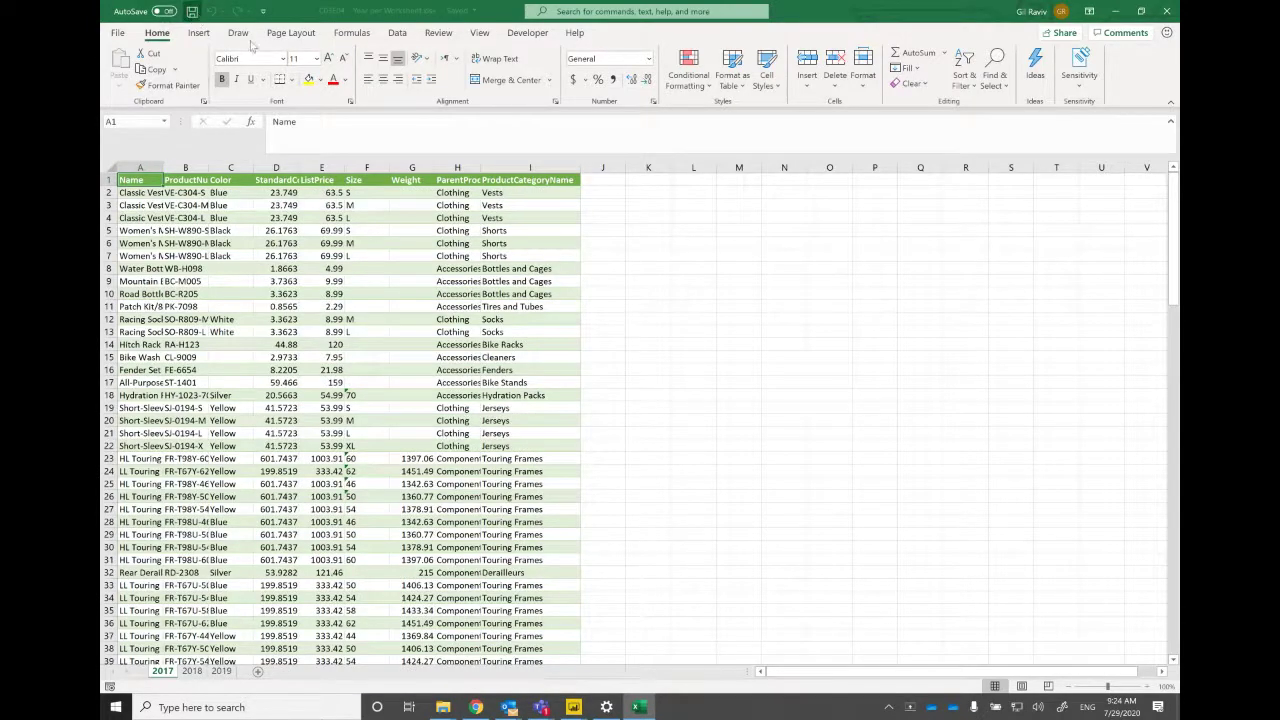
{"action": "left_click", "coordinate": [1166, 11]}
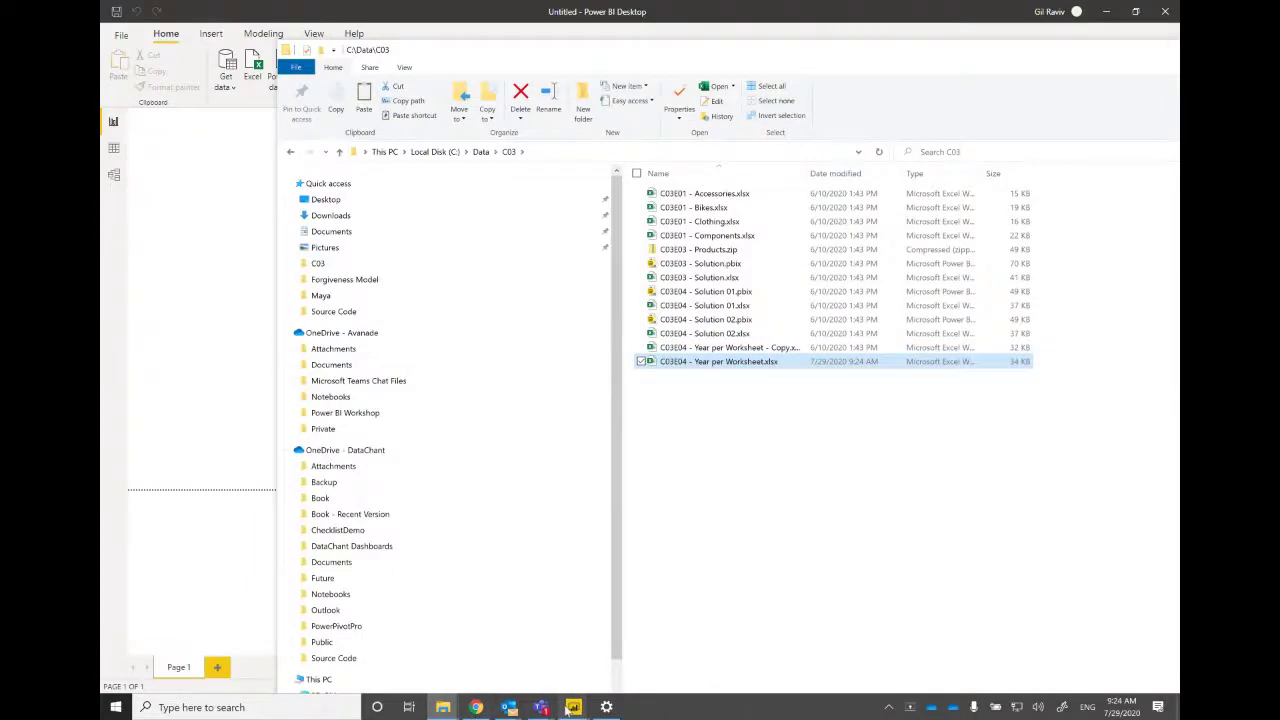
Switch to Power Query Editor and refresh the preview of the Products query
{"action": "mouse_move", "coordinate": [573, 707]}
{"action": "left_click", "coordinate": [646, 652]}
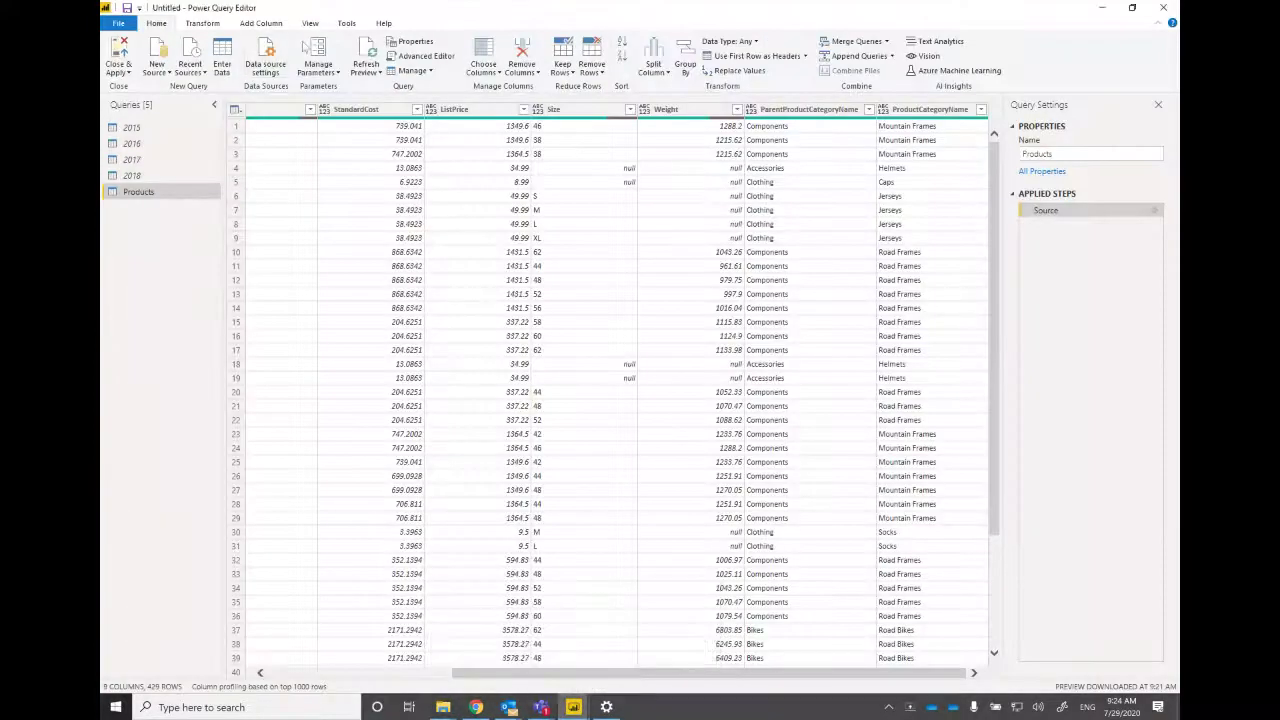
{"action": "left_click", "coordinate": [369, 56]}
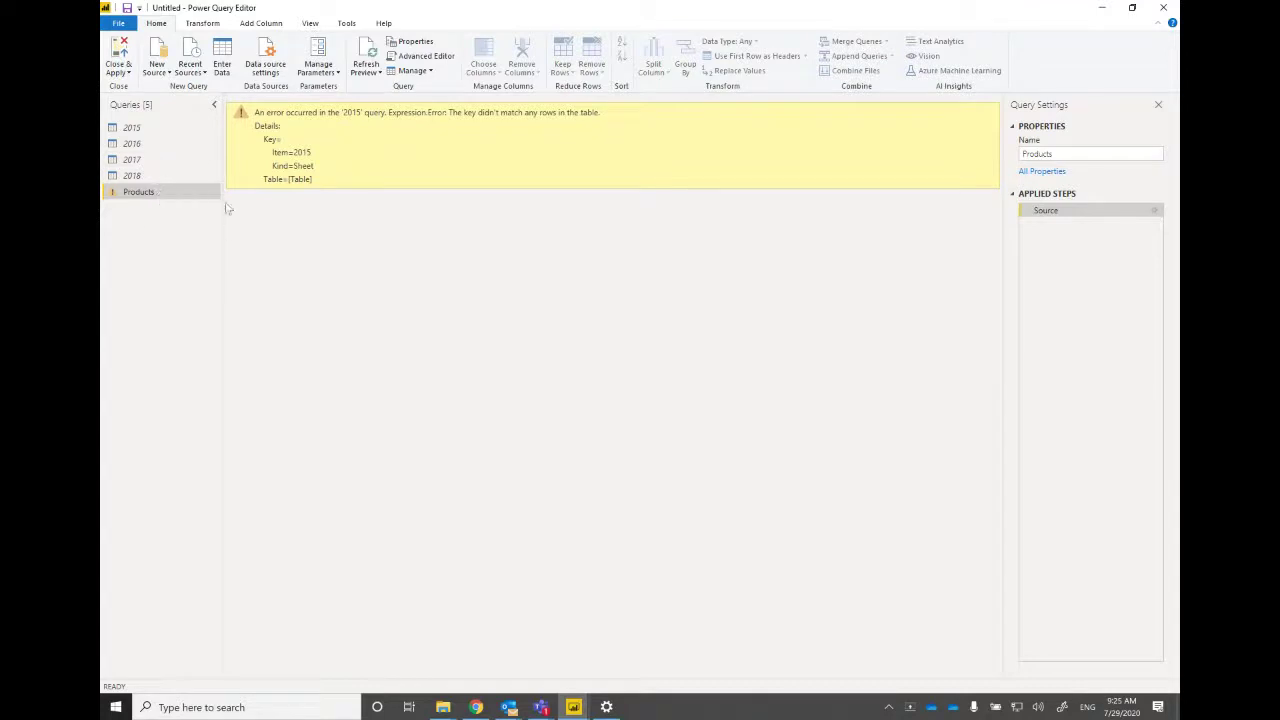
Add a custom column named Release Year with the value 2015 to the 2015 query
{"action": "left_click", "coordinate": [132, 128]}
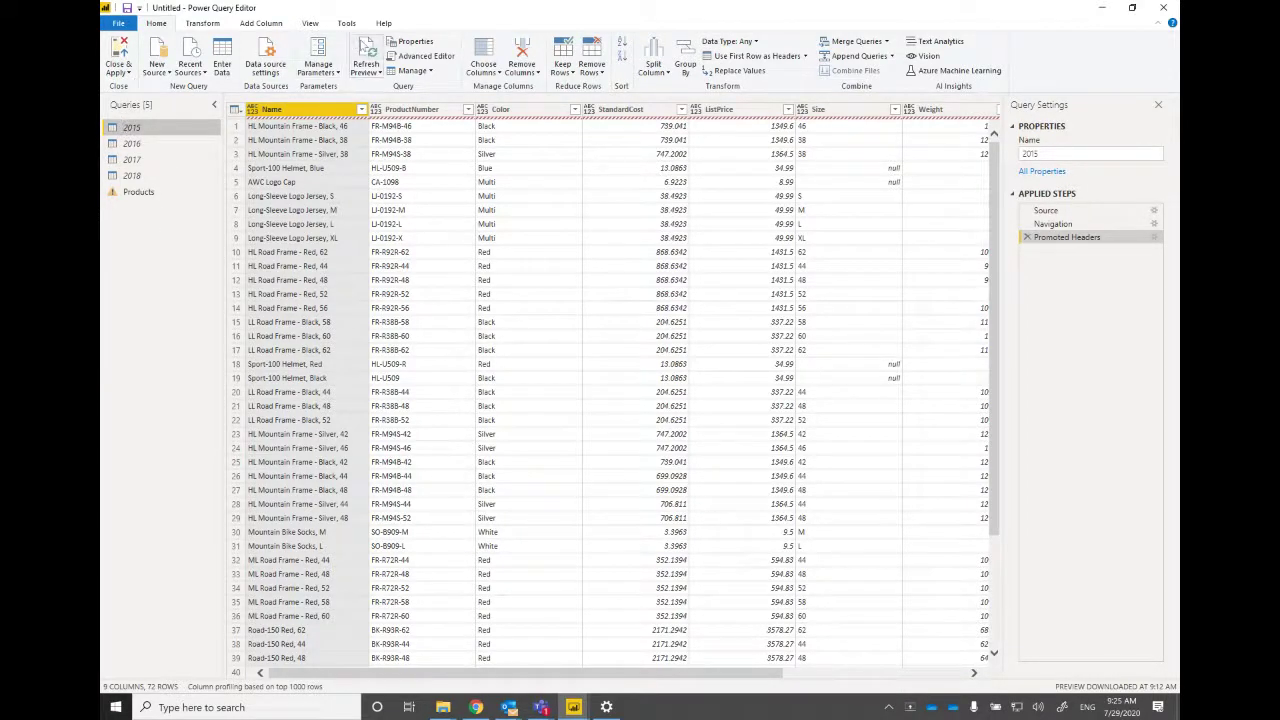
{"action": "left_click", "coordinate": [259, 23]}
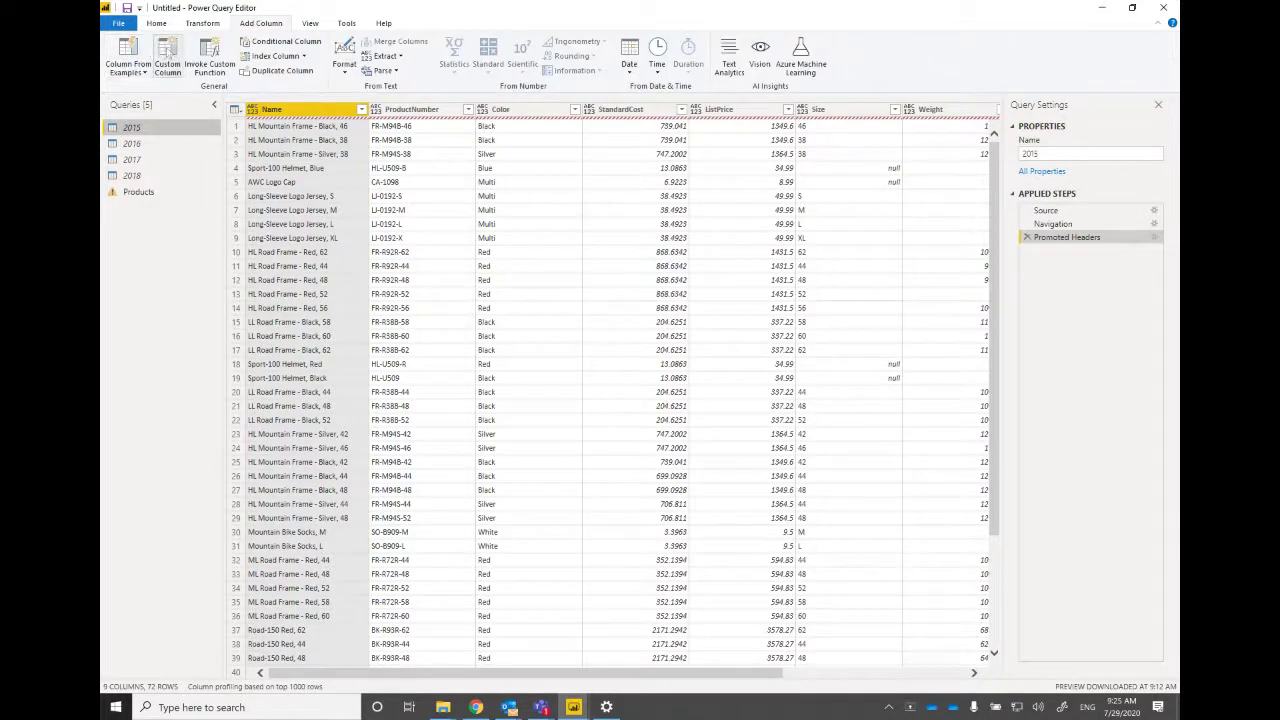
{"action": "double_click", "coordinate": [459, 282]}
{"action": "type", "text": "Rele"}
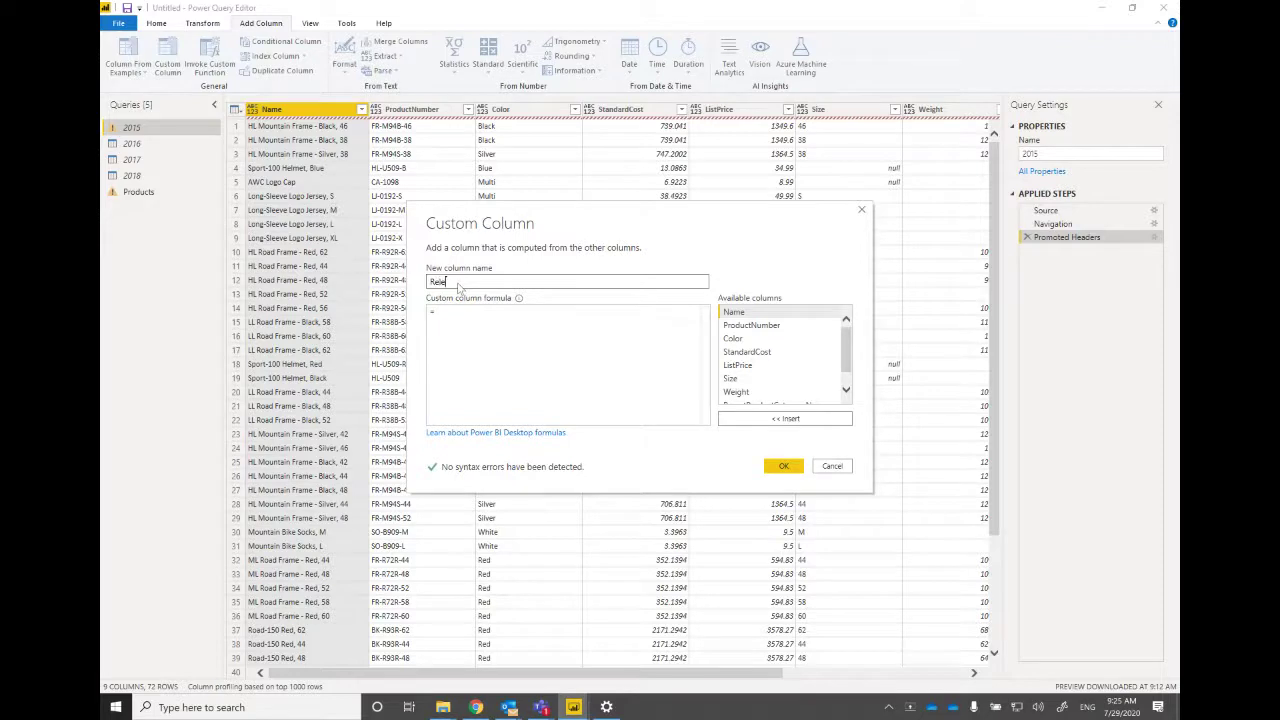
{"action": "type", "text": "ase Year"}
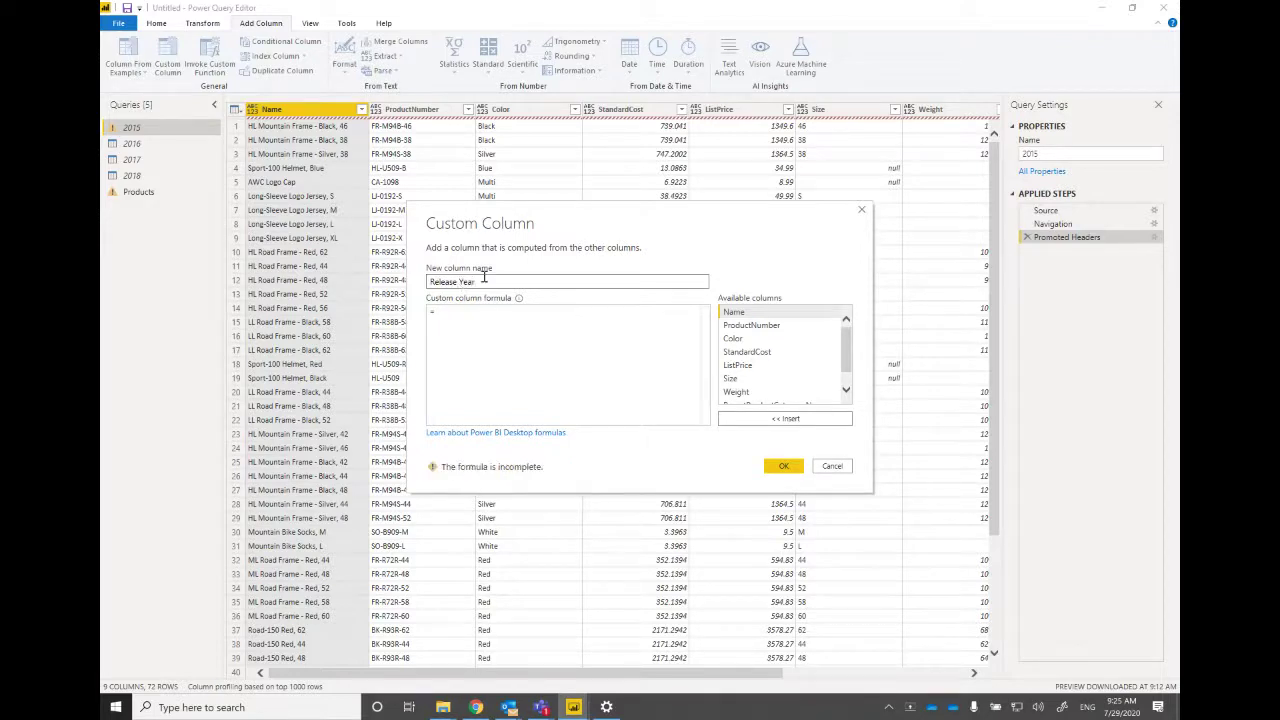
{"action": "left_click", "coordinate": [454, 313]}
{"action": "type", "text": "201"}
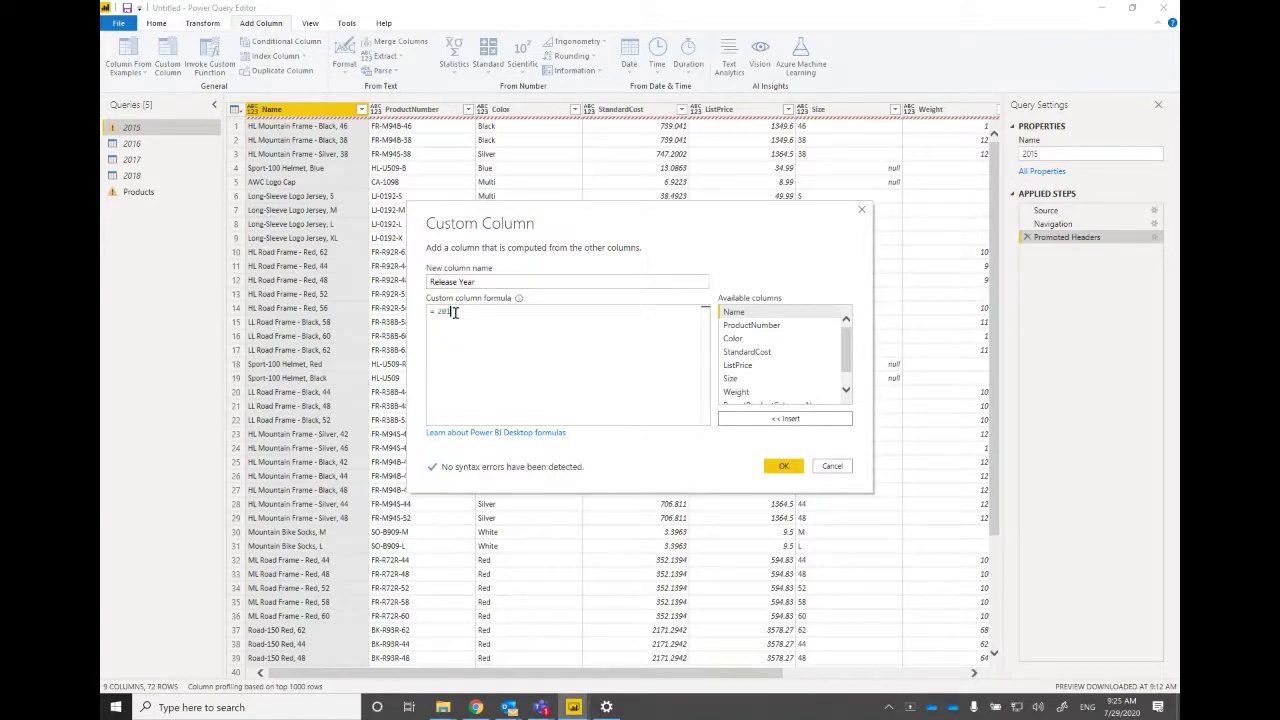
{"action": "type", "text": "5"}
{"action": "left_click", "coordinate": [784, 466]}
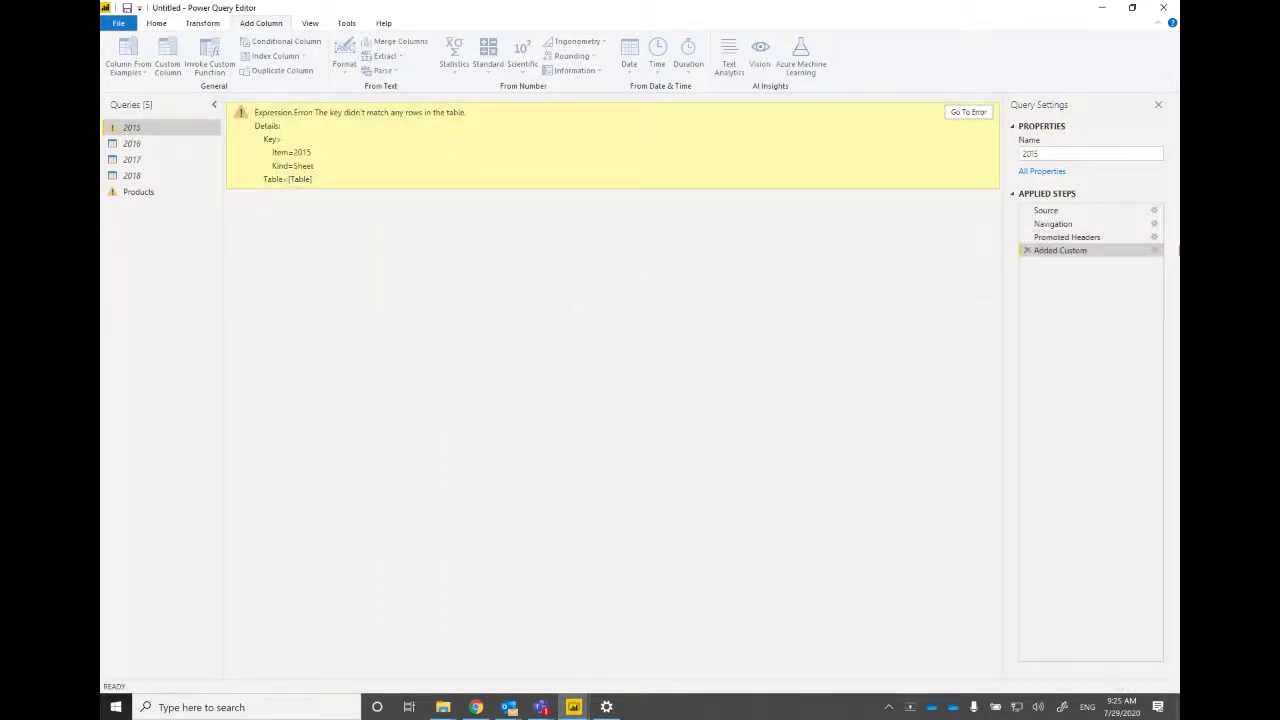
Try to delete the 2015 query
{"action": "right_click", "coordinate": [140, 131]}
{"action": "left_click", "coordinate": [170, 168]}
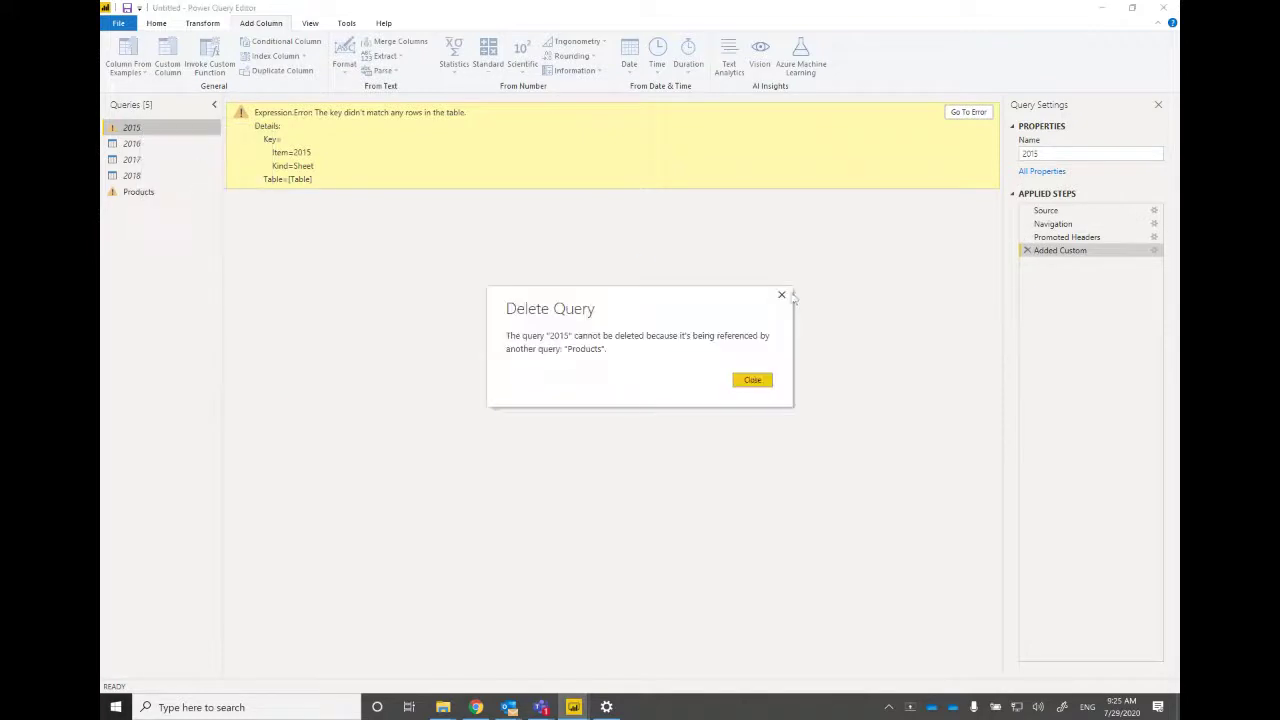
{"action": "left_click", "coordinate": [757, 378]}
Try to edit the list of appended tables in the Products query's Source step
{"action": "left_click", "coordinate": [142, 193]}
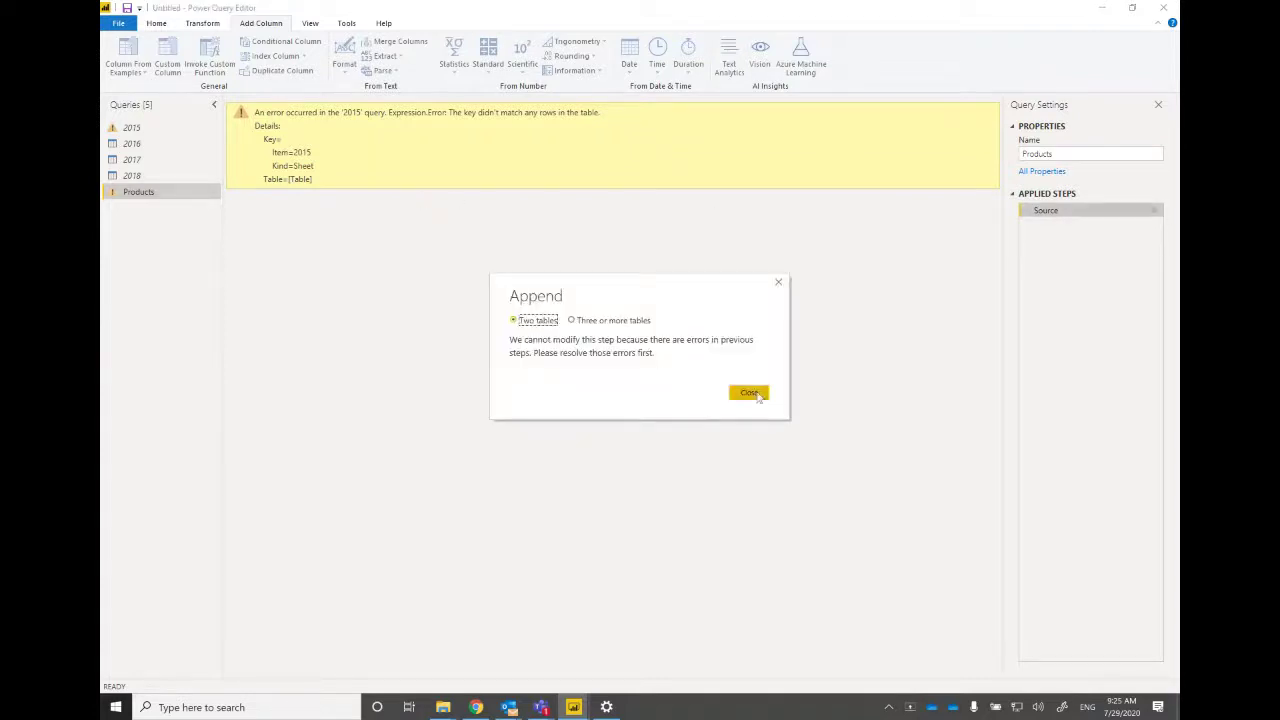
{"action": "left_click", "coordinate": [620, 322]}
{"action": "left_click", "coordinate": [747, 393]}
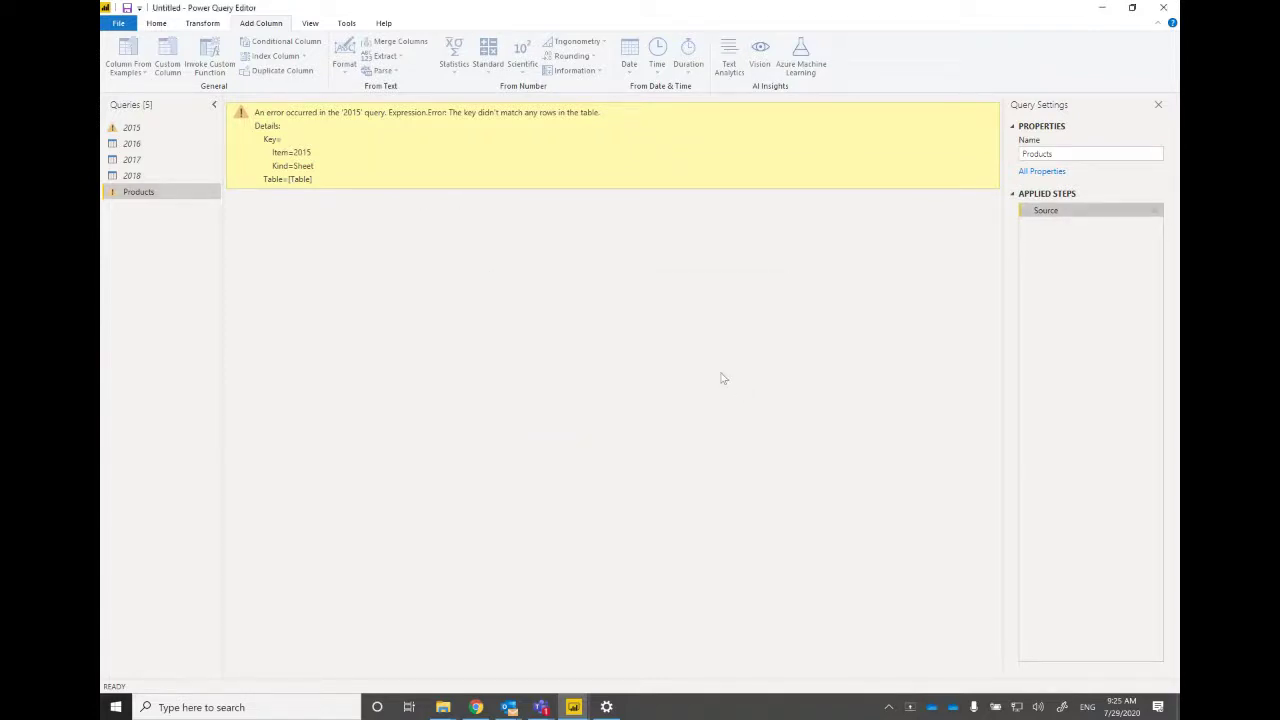
{"action": "left_click", "coordinate": [1157, 212]}
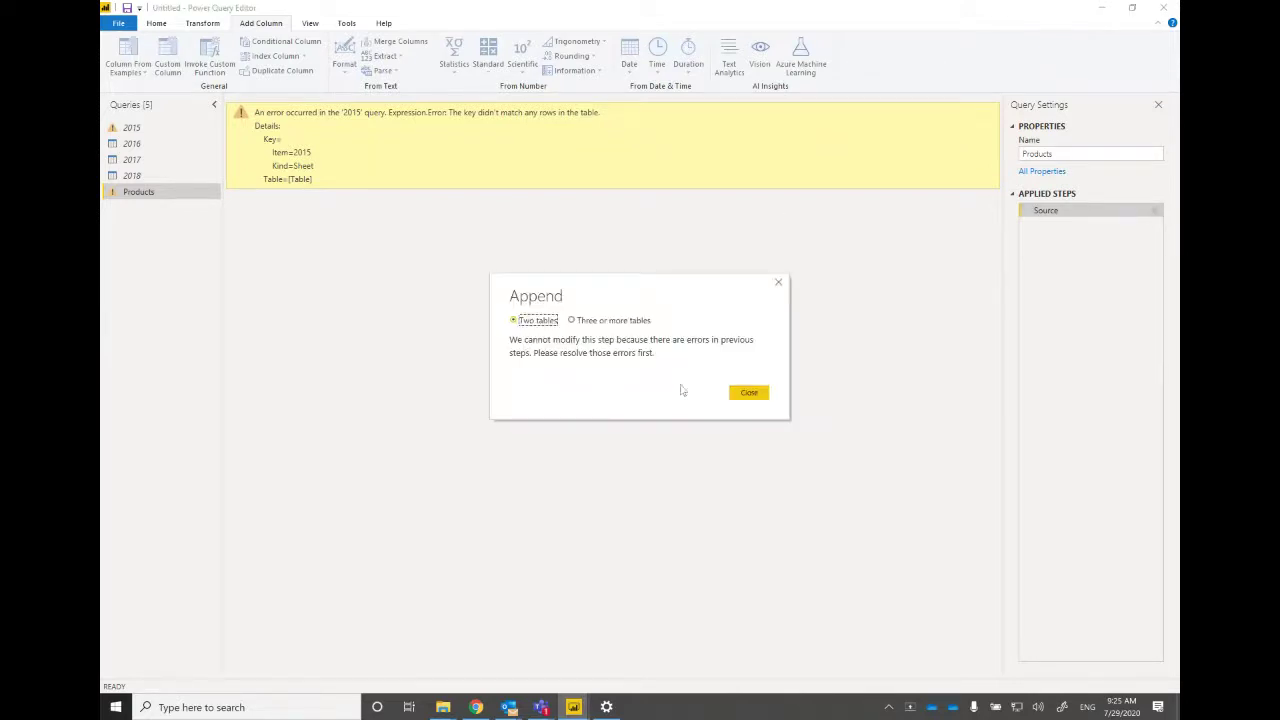
{"action": "left_click", "coordinate": [604, 326]}
{"action": "left_click", "coordinate": [746, 391]}
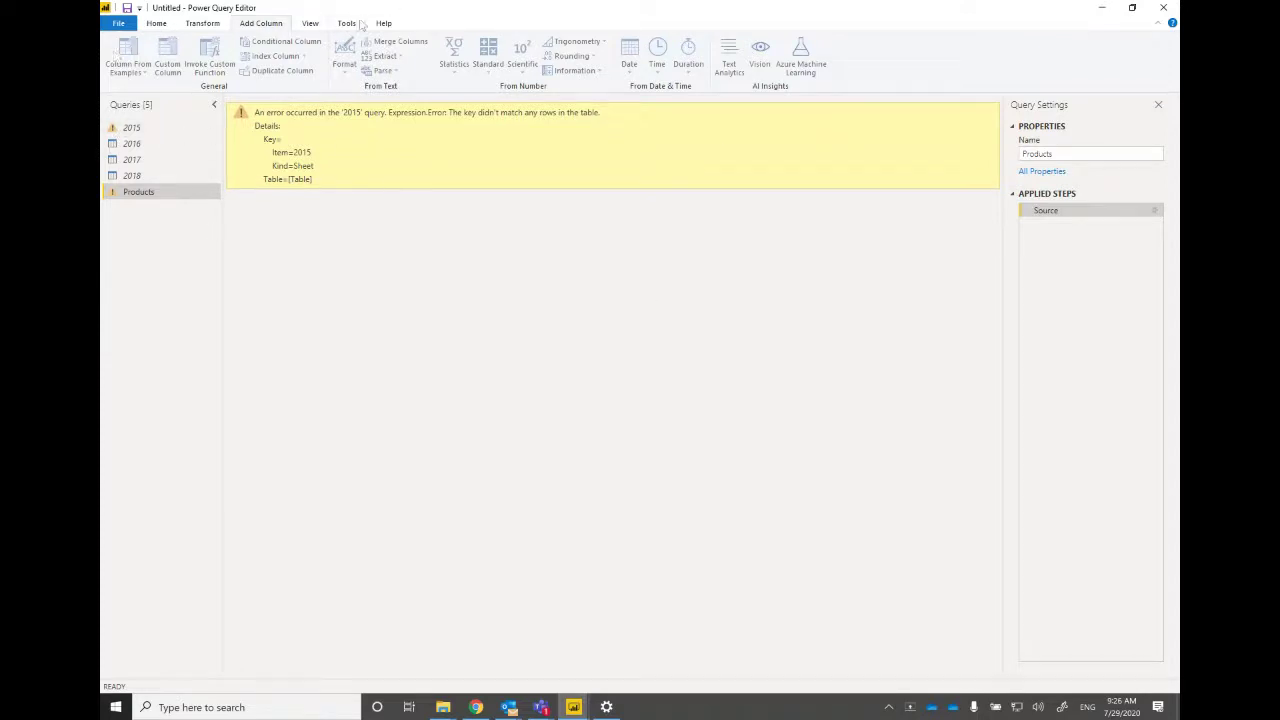
Show the formula bar and remove #"2015" from the Table.Combine formula in the Products query
{"action": "left_click", "coordinate": [310, 24]}
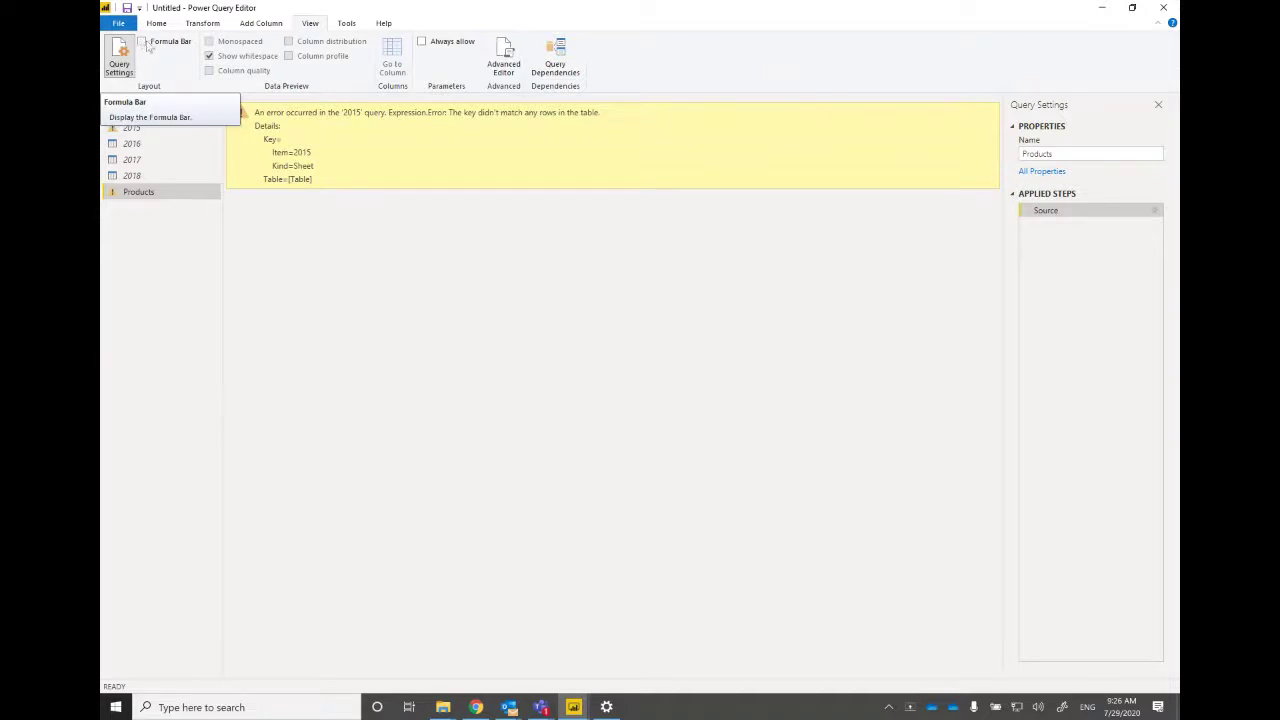
{"action": "left_click", "coordinate": [142, 42]}
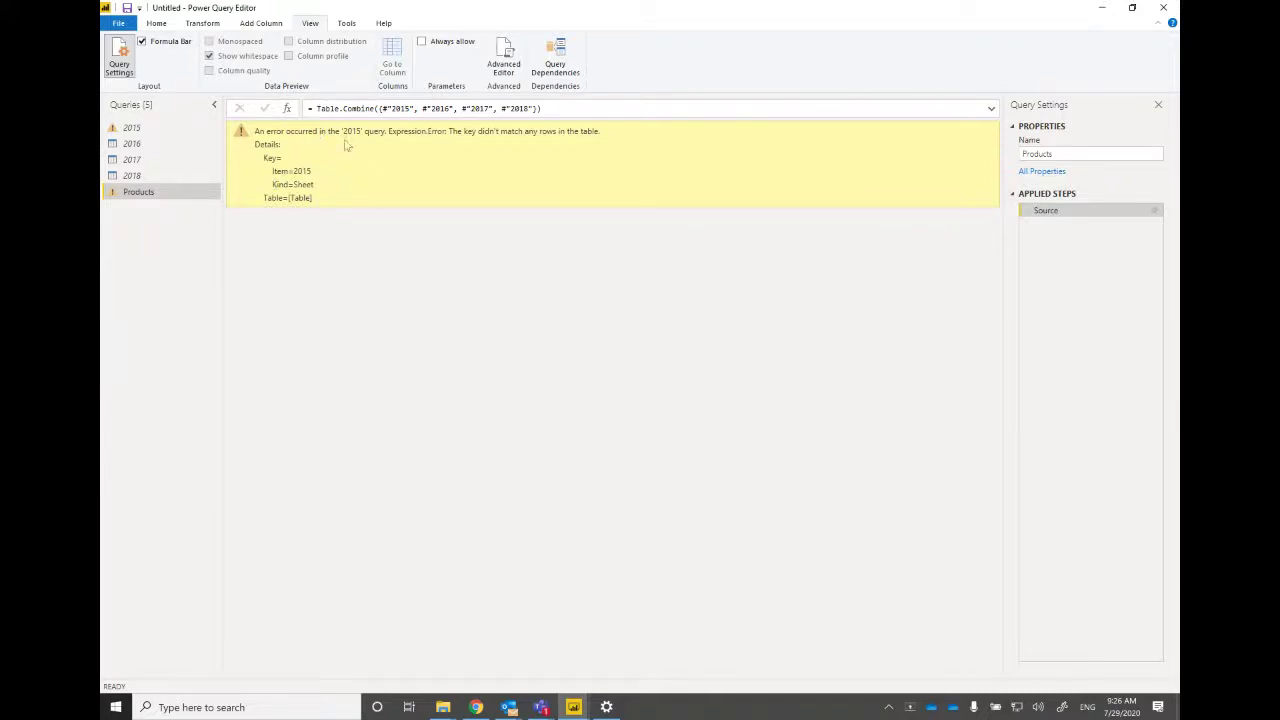
{"action": "left_click_drag", "start_coordinate": [318, 105], "coordinate": [376, 110]}
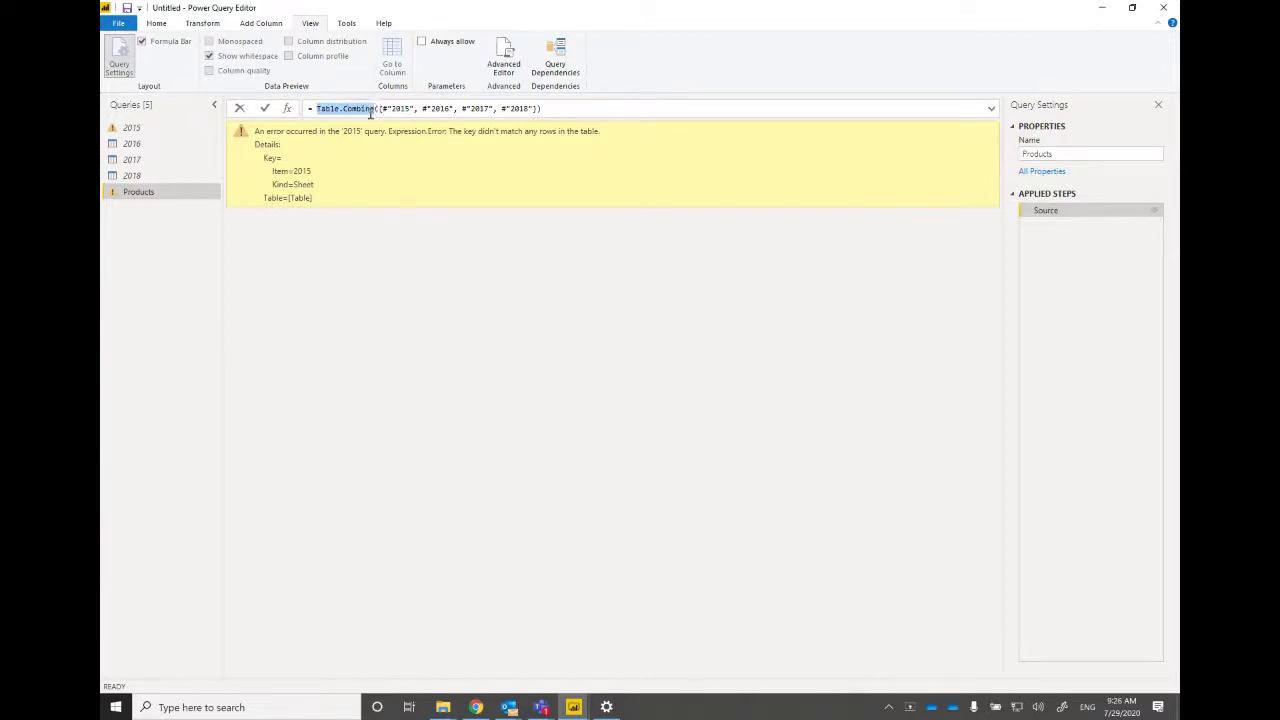
{"action": "mouse_move", "coordinate": [371, 112]}
{"action": "left_click", "coordinate": [391, 108]}
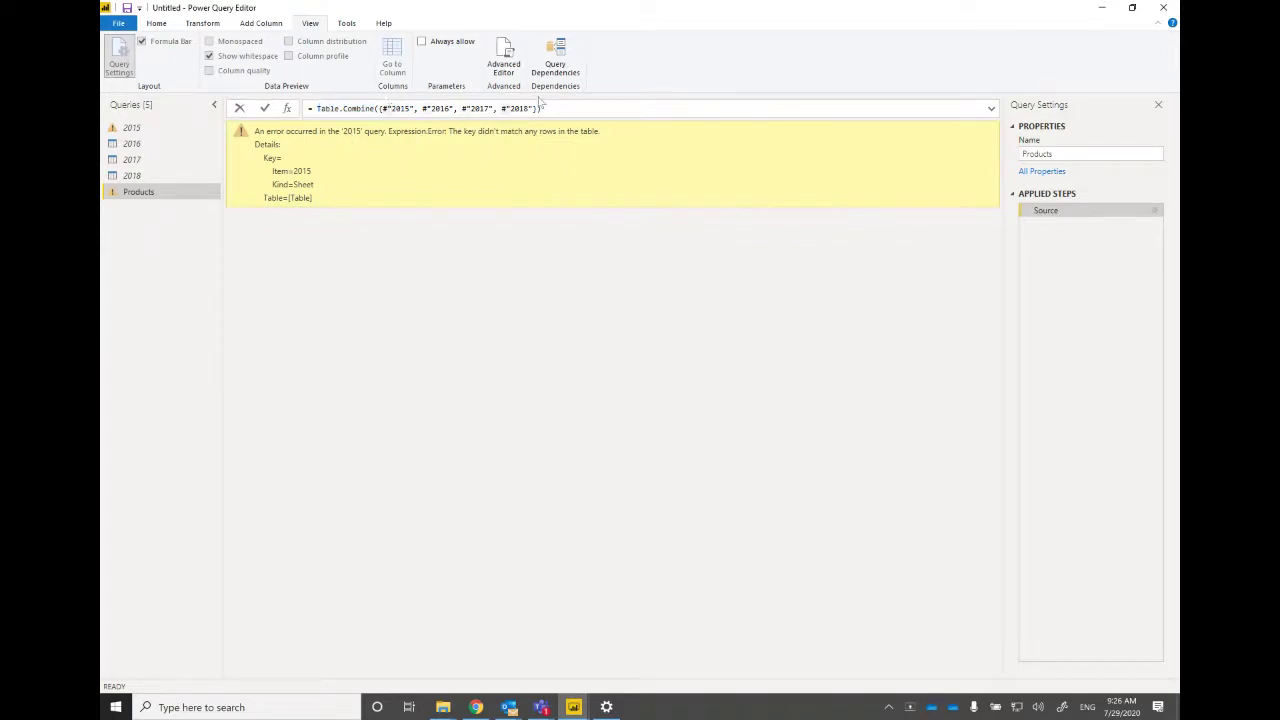
{"action": "key", "text": "shift+Right"}
{"action": "key", "text": "shift+Right"}
{"action": "key", "text": "shift+Right"}
{"action": "key", "text": "Delete"}
{"action": "key", "text": "Return"}
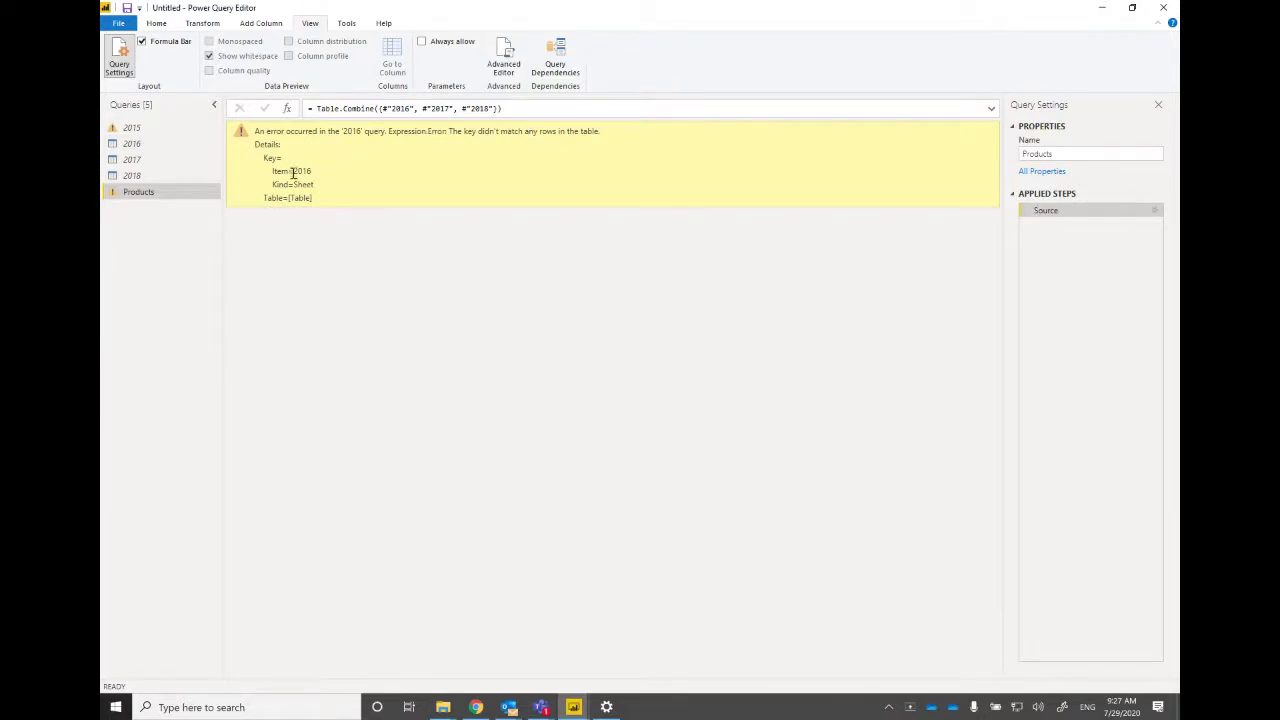
Delete the 2015 query and return to the Products query
{"action": "left_click", "coordinate": [136, 146]}
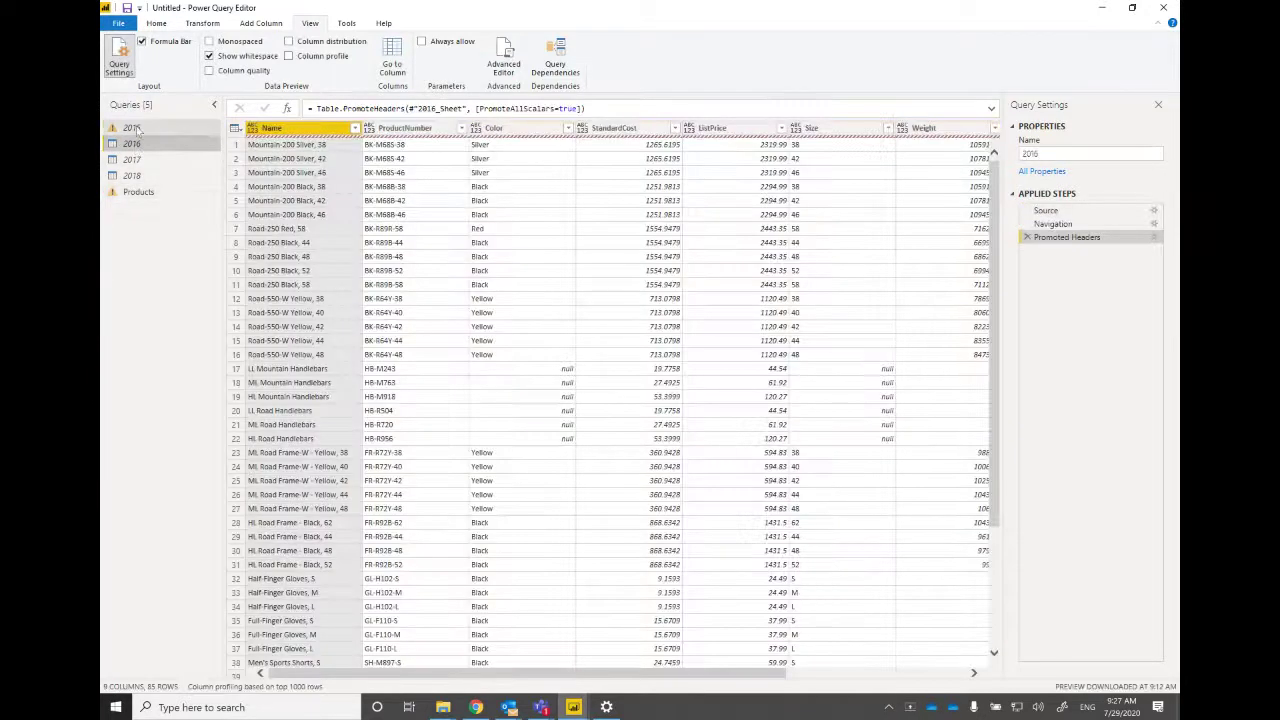
{"action": "right_click", "coordinate": [135, 127]}
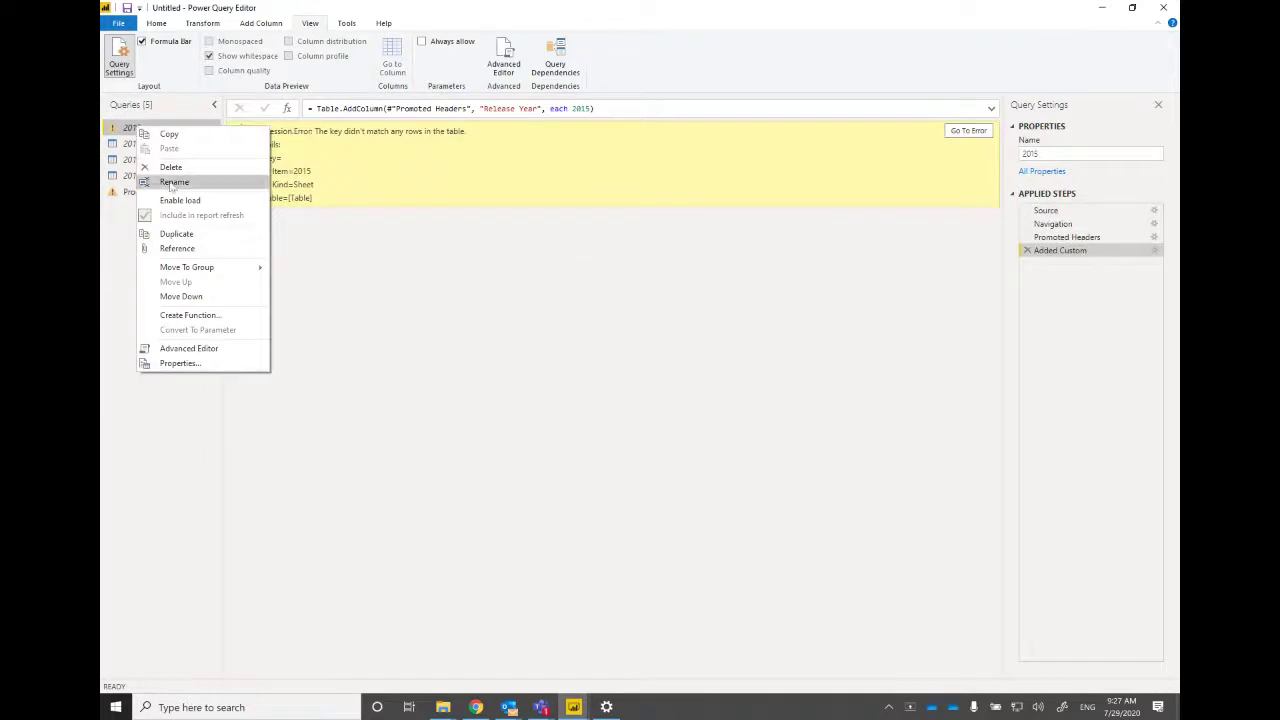
{"action": "left_click", "coordinate": [268, 184]}
{"action": "left_click", "coordinate": [704, 374]}
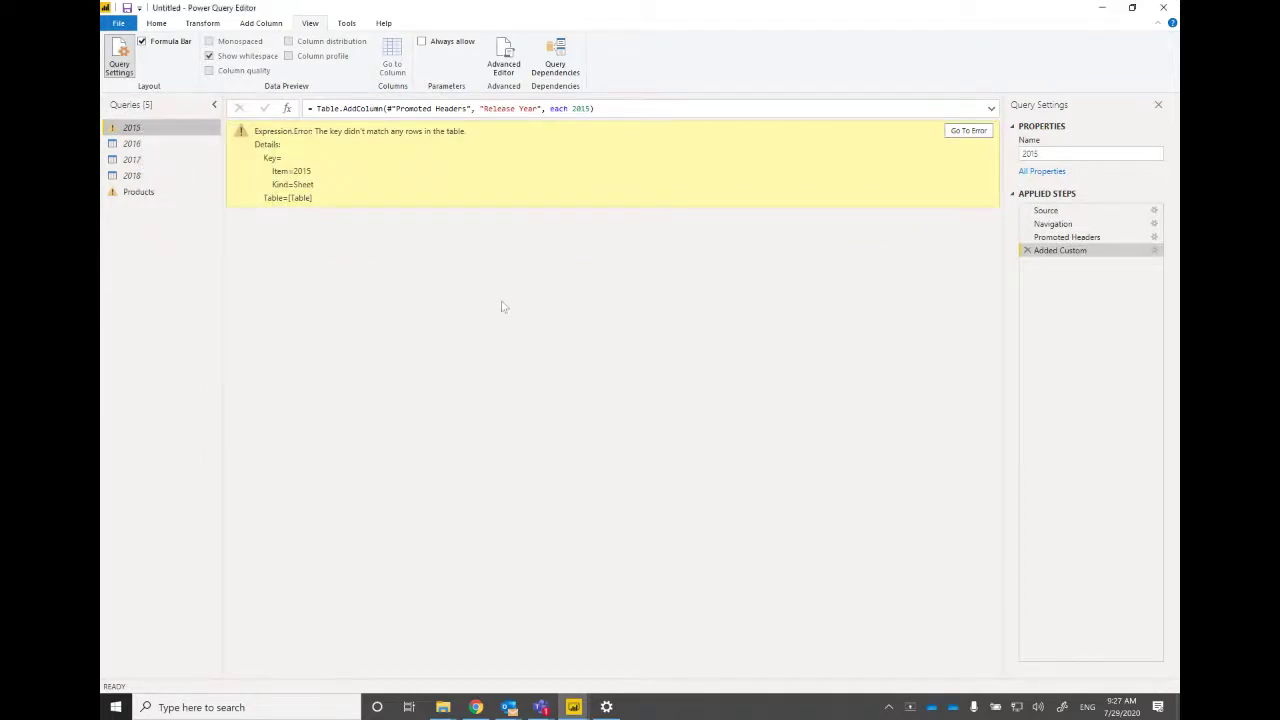
{"action": "left_click", "coordinate": [140, 176]}
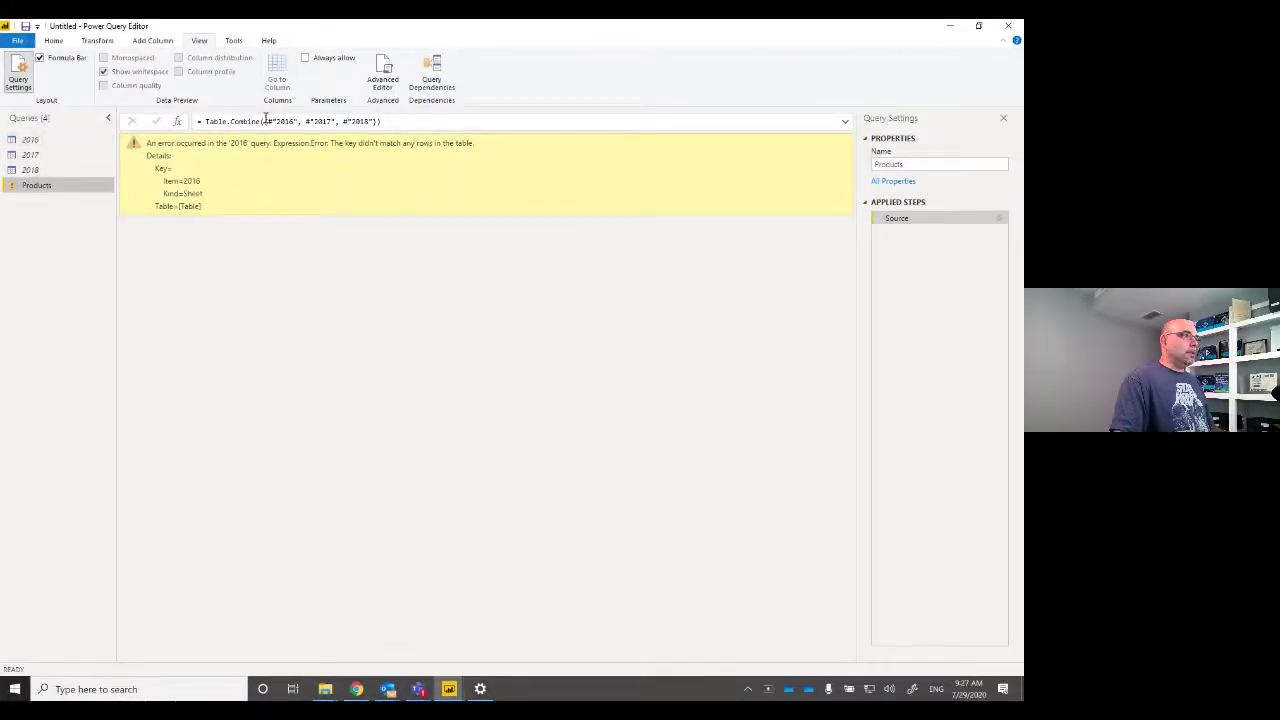
{"action": "left_click", "coordinate": [24, 144]}
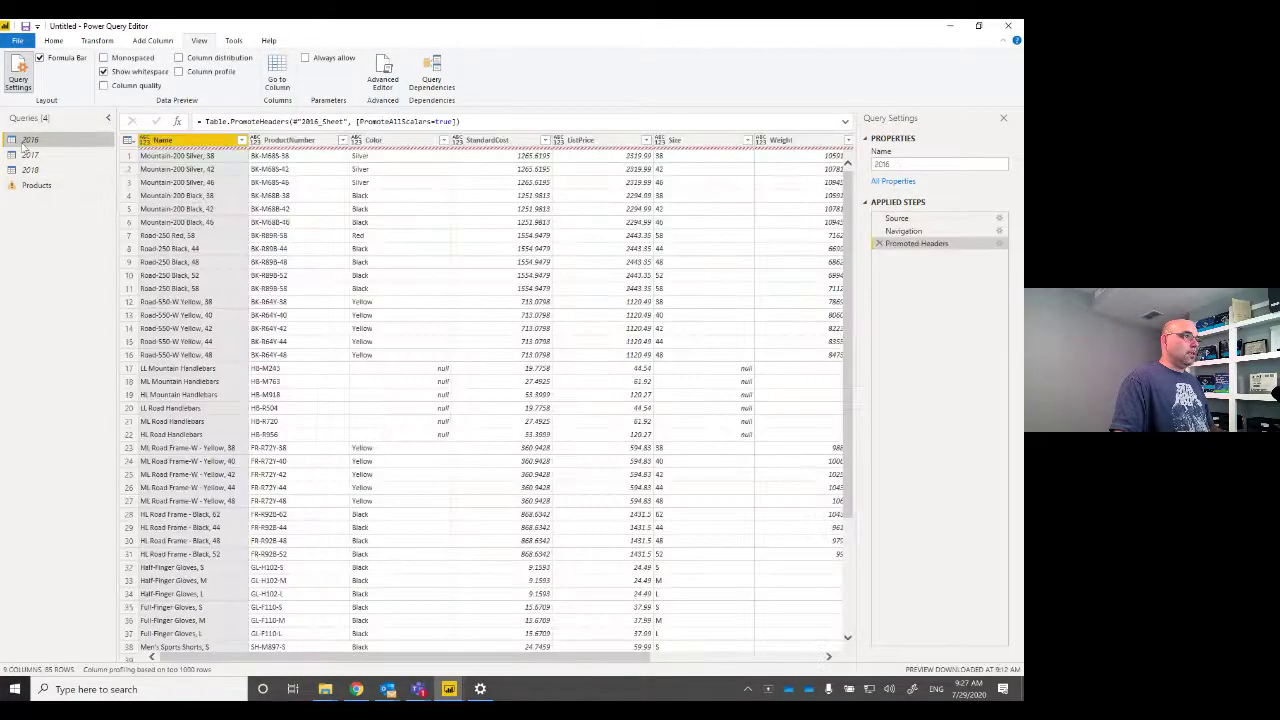
{"action": "right_click", "coordinate": [24, 144]}
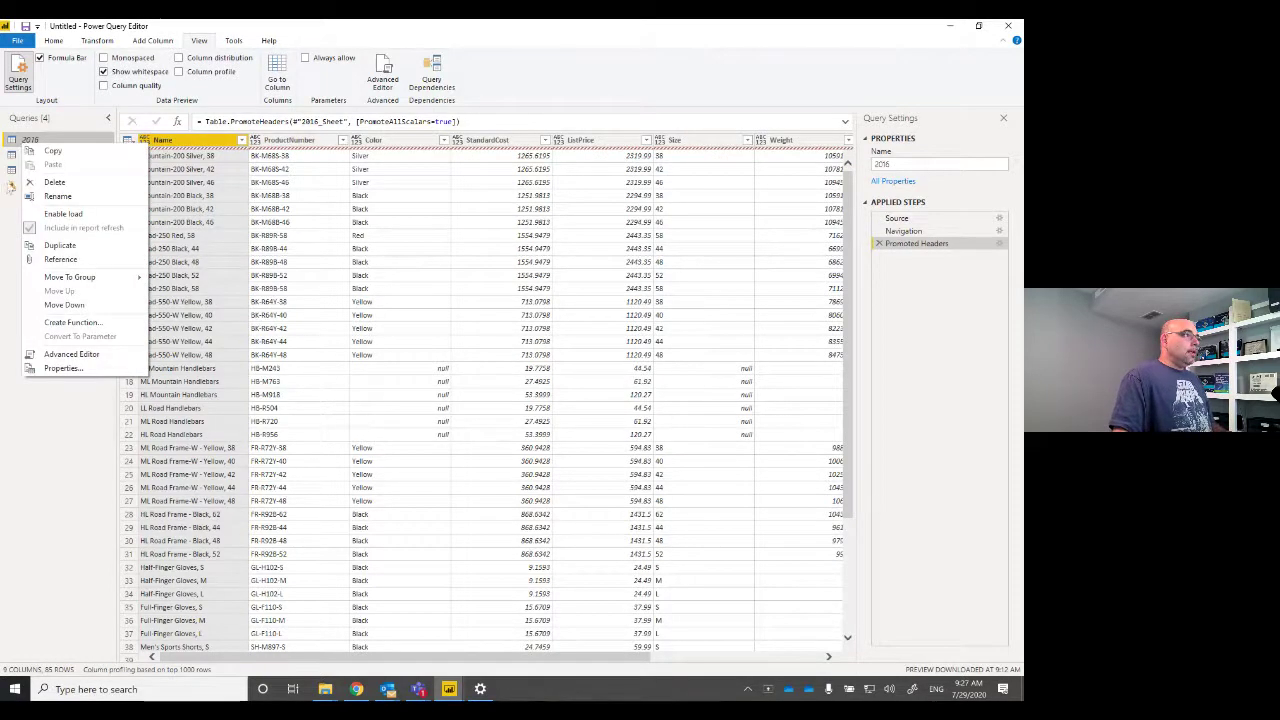
{"action": "left_click", "coordinate": [11, 188]}
{"action": "left_click", "coordinate": [11, 188]}
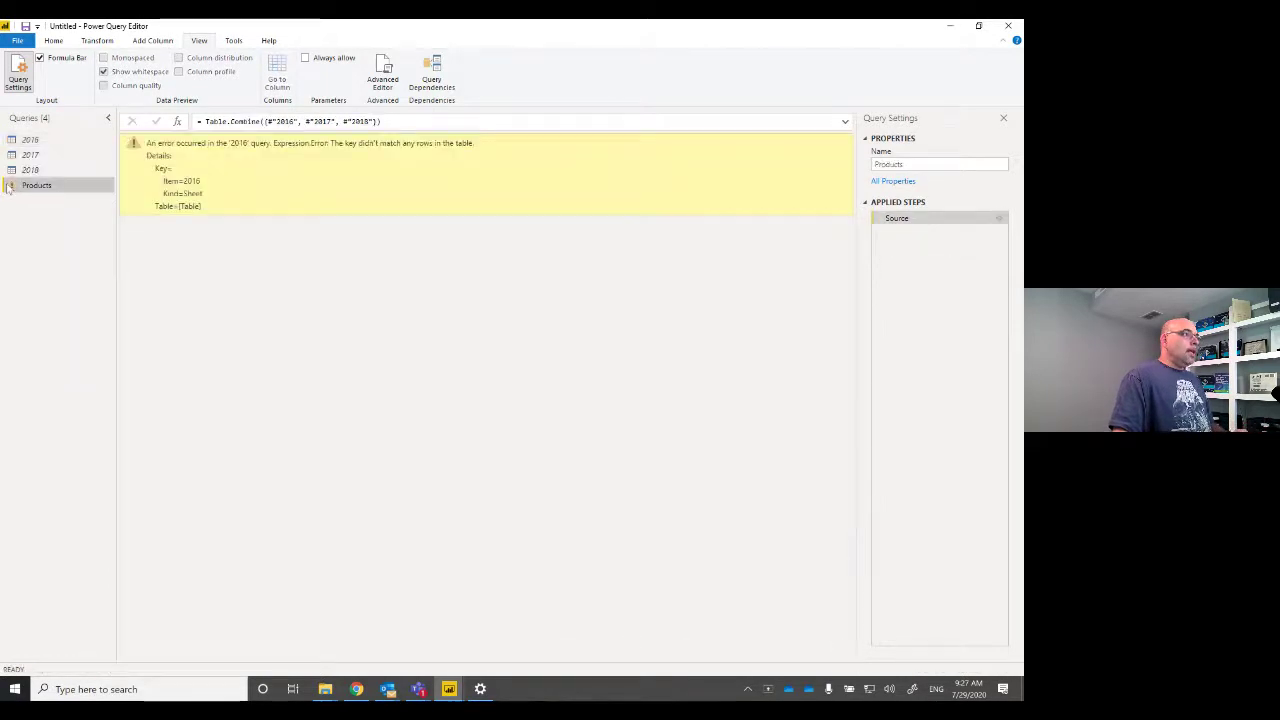
Leave the Power Query Editor, return to the Power BI report window and reopen the editor to transform the data
{"action": "left_click", "coordinate": [1006, 30]}
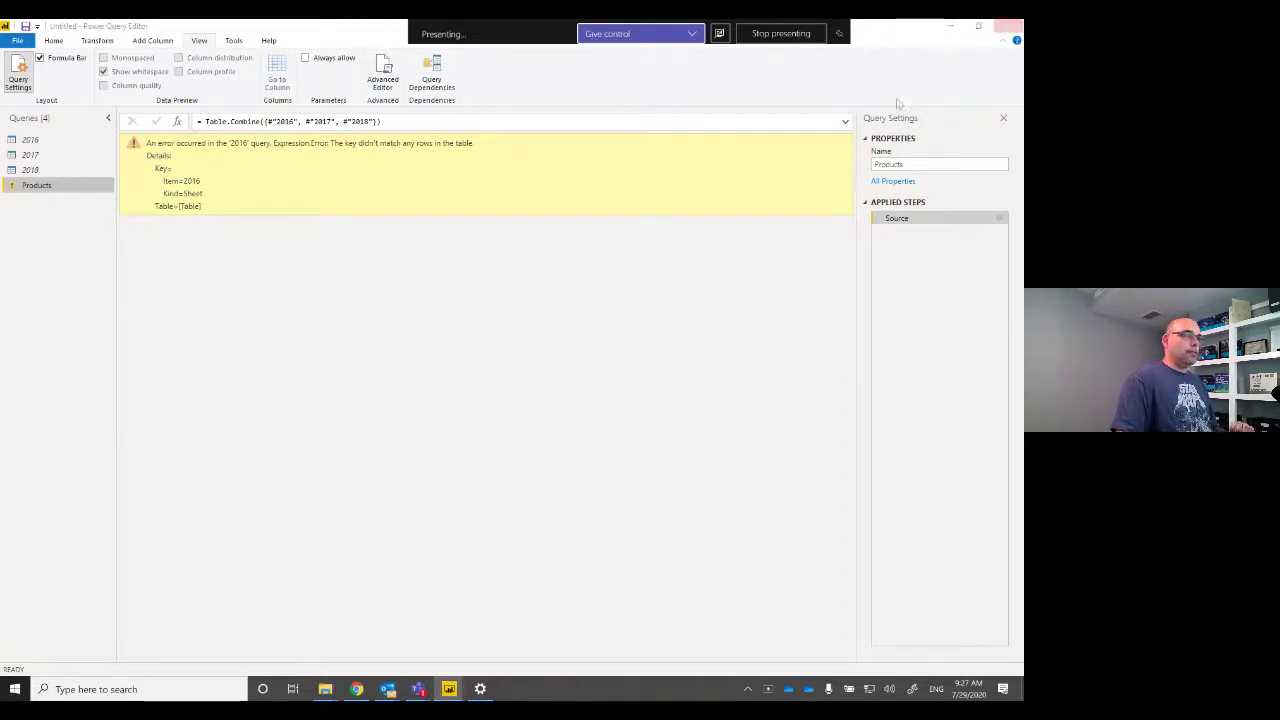
{"action": "left_click", "coordinate": [561, 379]}
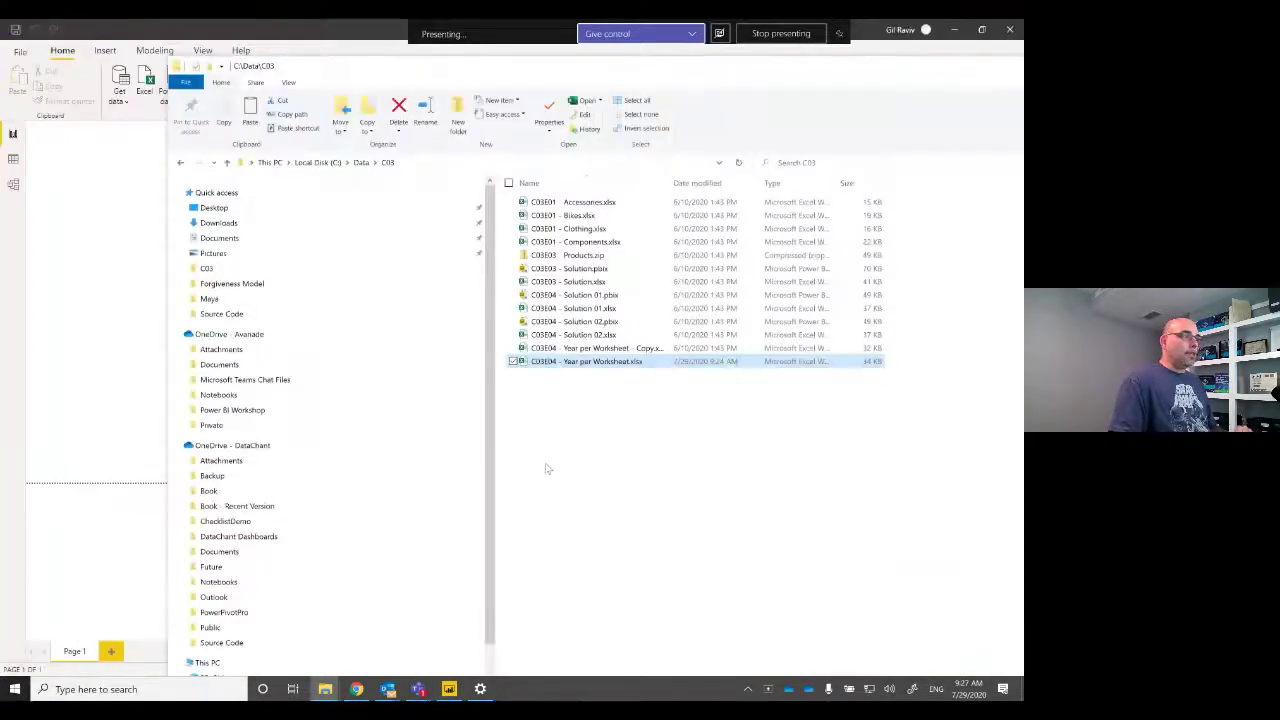
{"action": "left_click", "coordinate": [92, 689]}
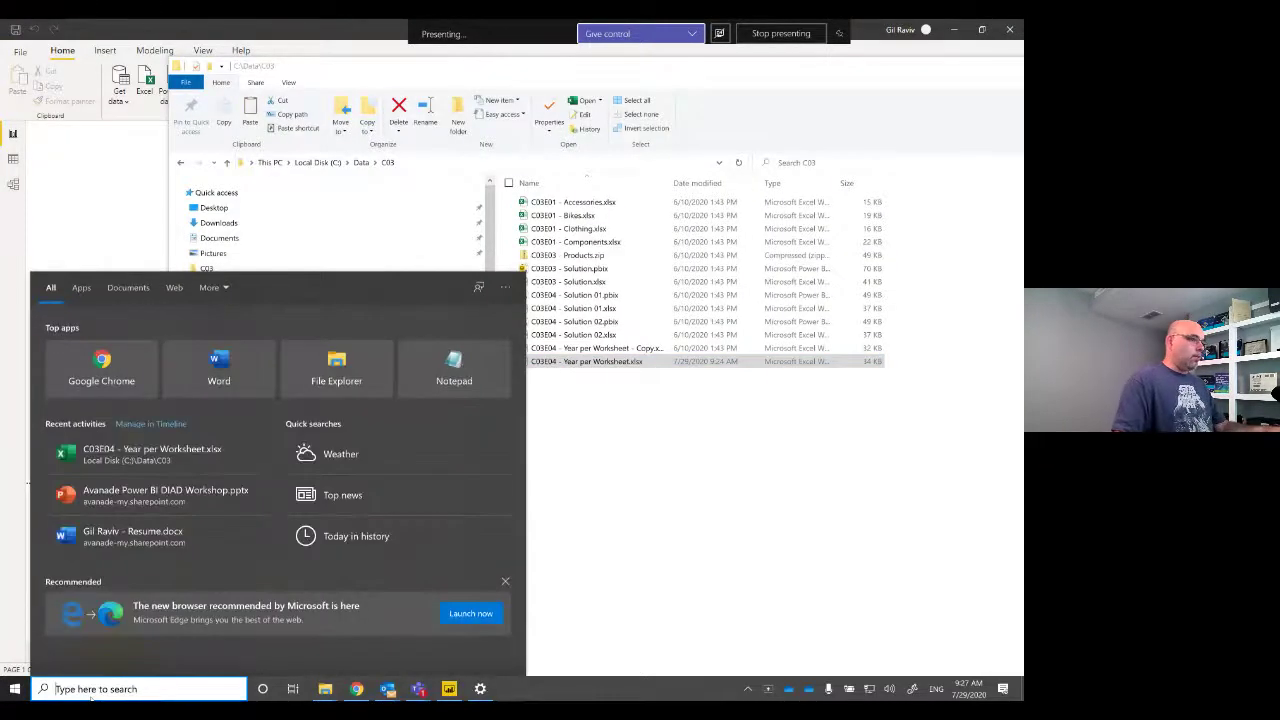
{"action": "left_click", "coordinate": [449, 689]}
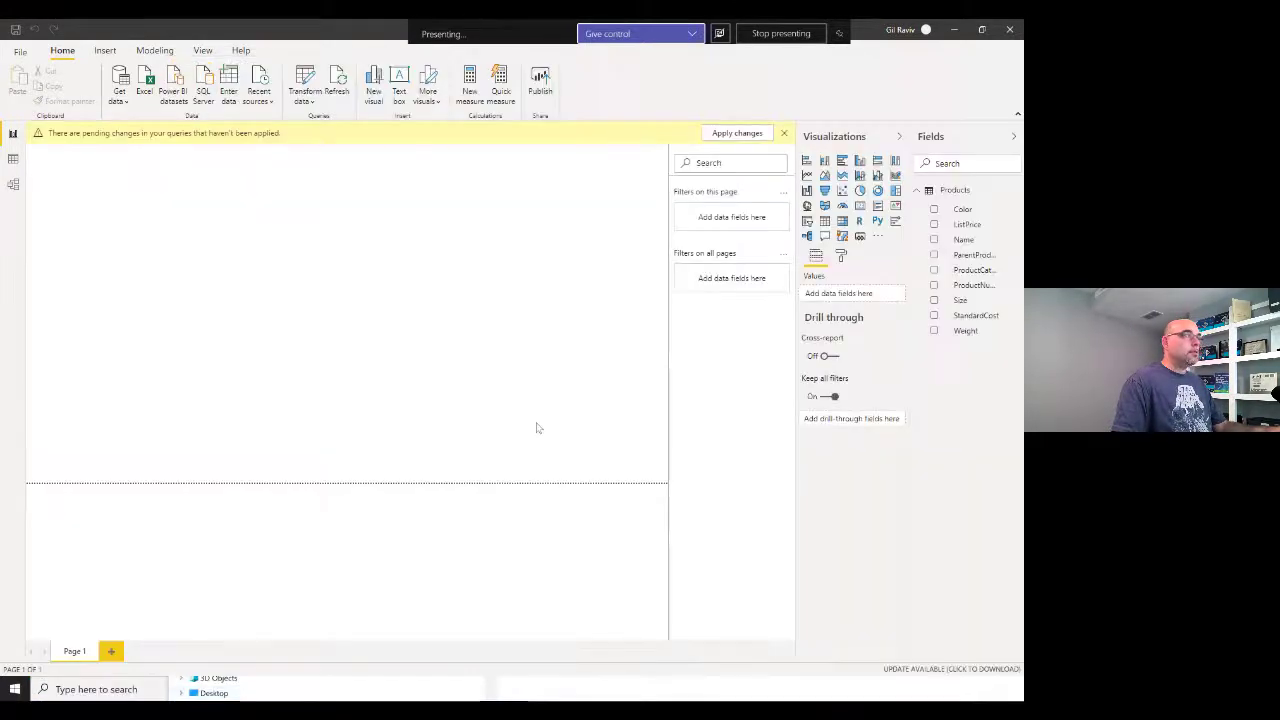
{"action": "left_click", "coordinate": [316, 76]}
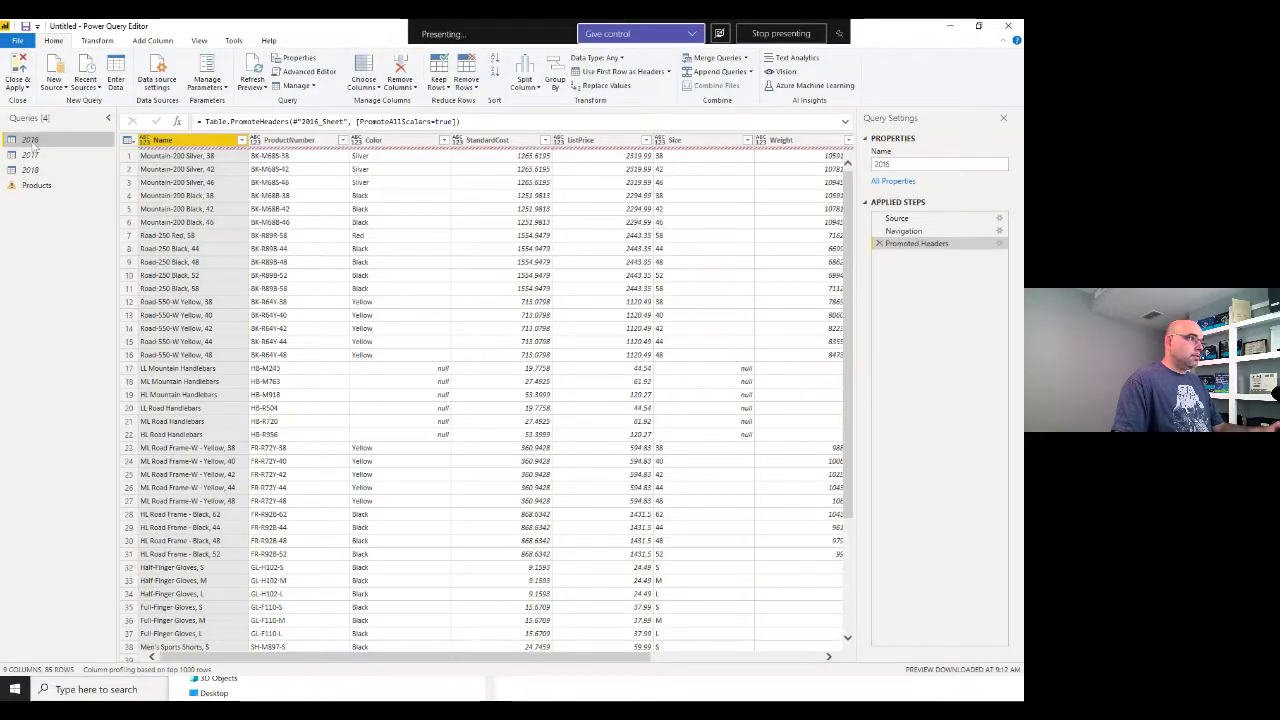
Delete the Products query that appends the yearly tables
{"action": "right_click", "coordinate": [34, 142]}
{"action": "left_click", "coordinate": [20, 184]}
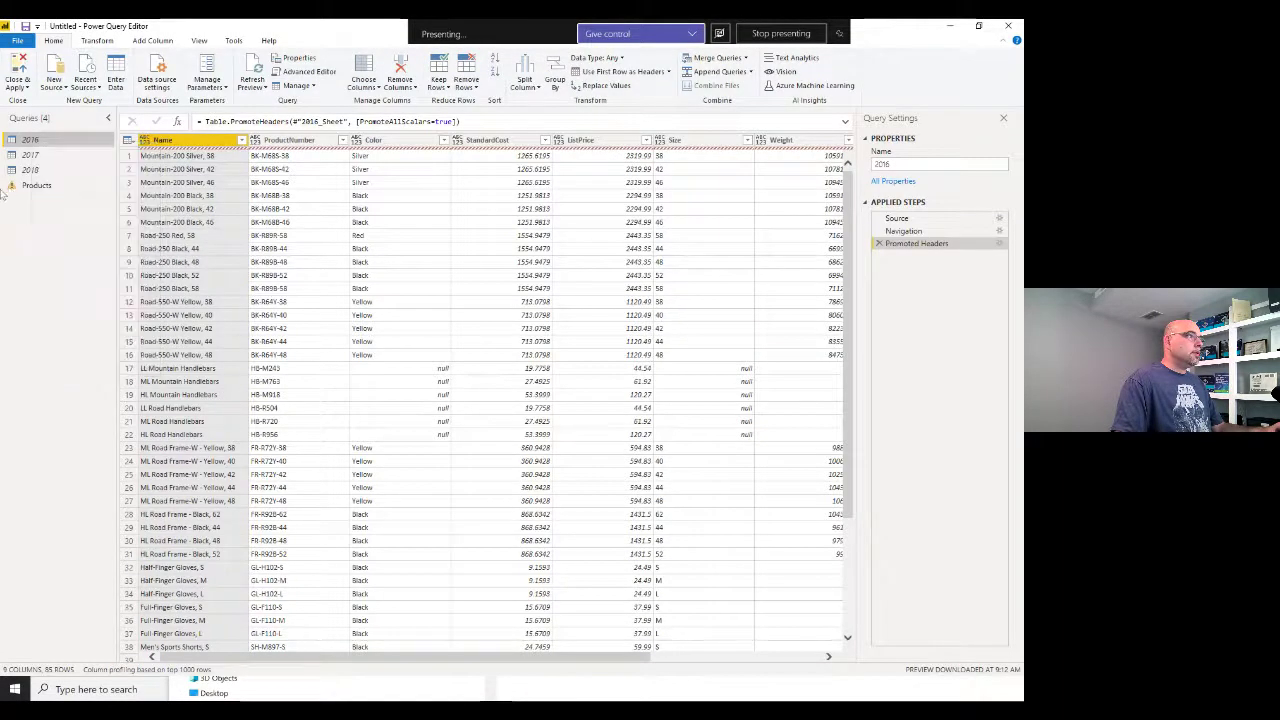
{"action": "right_click", "coordinate": [12, 184]}
{"action": "left_click", "coordinate": [42, 223]}
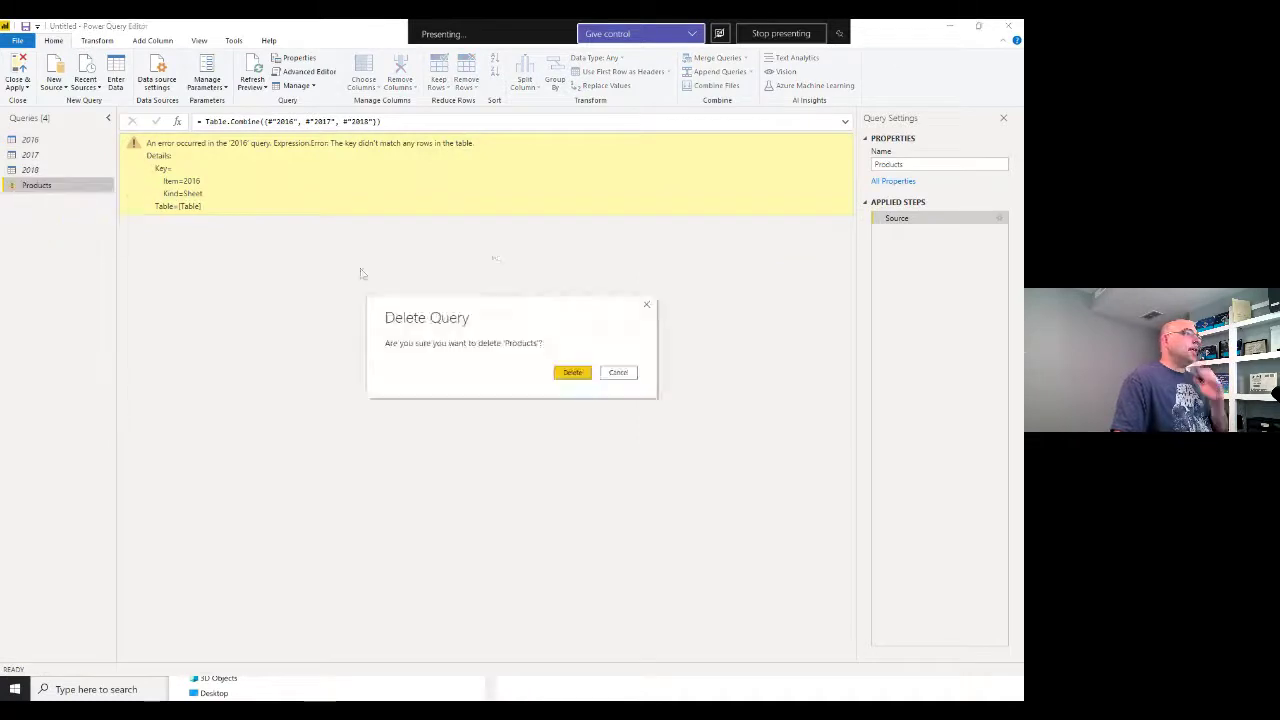
{"action": "left_click", "coordinate": [567, 373]}
Delete the remaining 2016, 2017 and 2018 queries together
{"action": "left_click", "coordinate": [31, 170]}
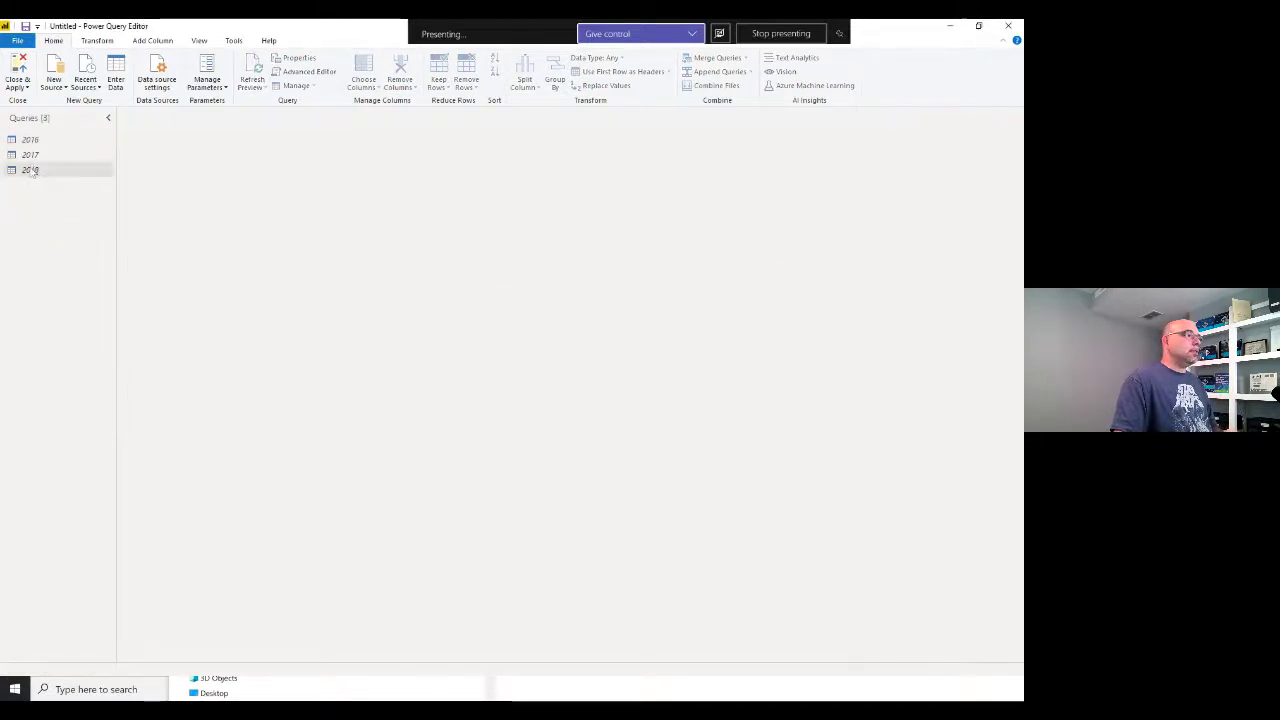
{"action": "key", "text": "shift+Up"}
{"action": "key", "text": "shift+Up"}
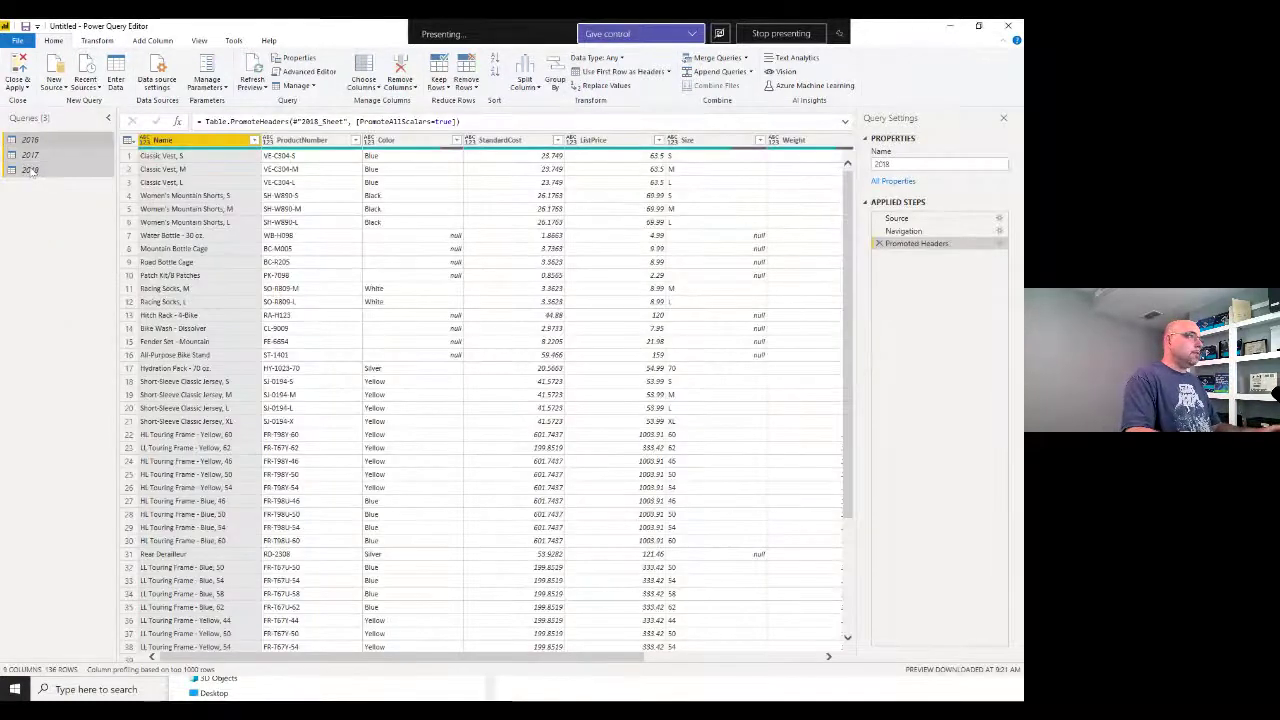
{"action": "key", "text": "Delete"}
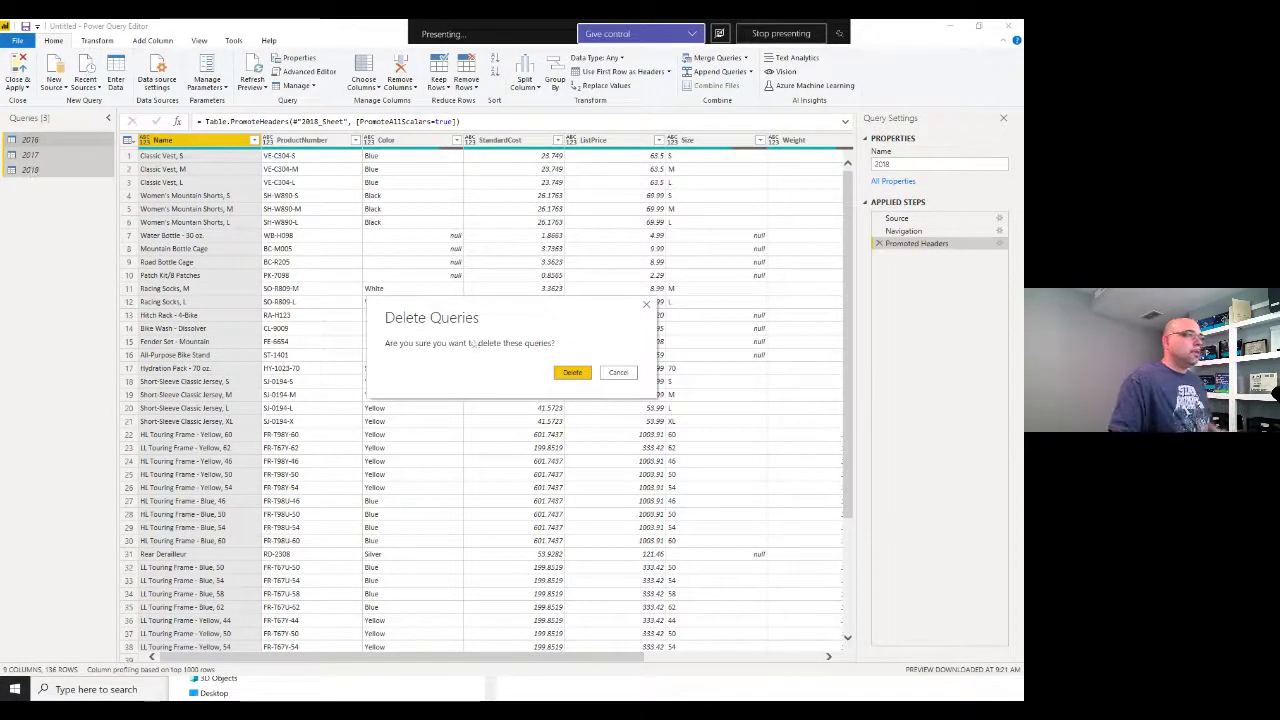
{"action": "left_click", "coordinate": [572, 372]}
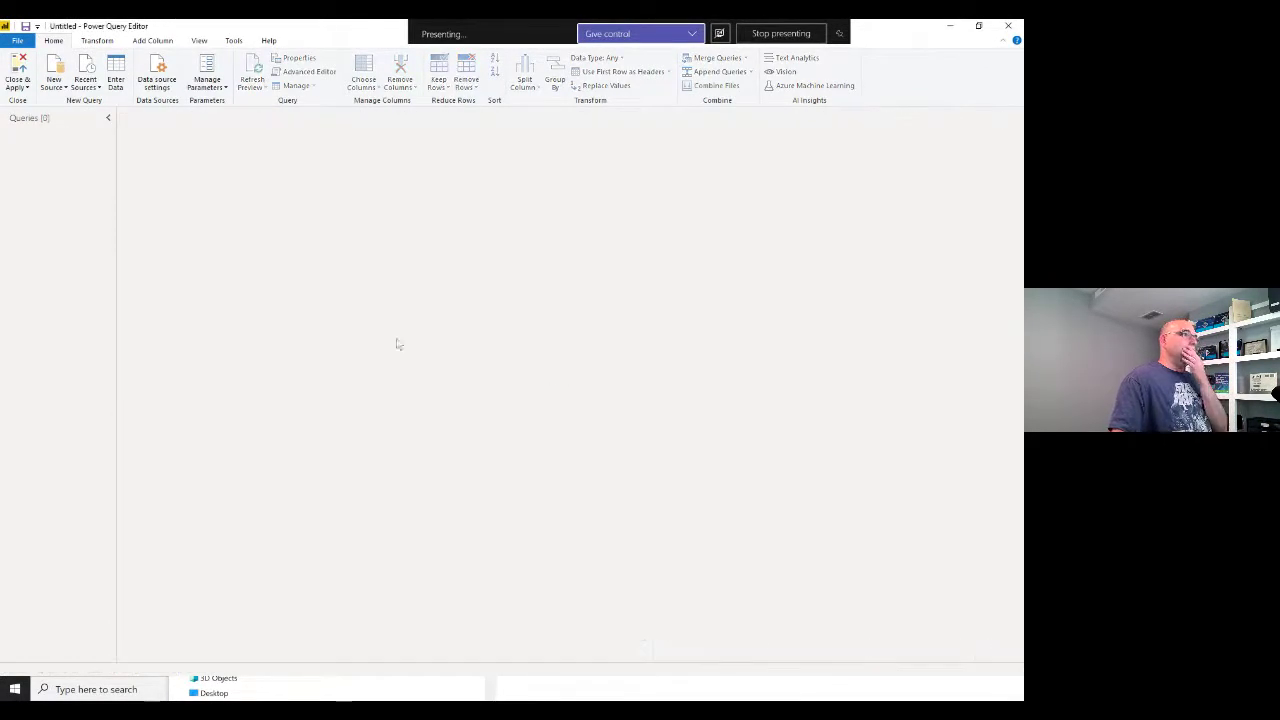
Connect to the Excel workbook C03E04 - Year per Worksheet.xlsx as a new source
{"action": "left_click", "coordinate": [50, 87]}
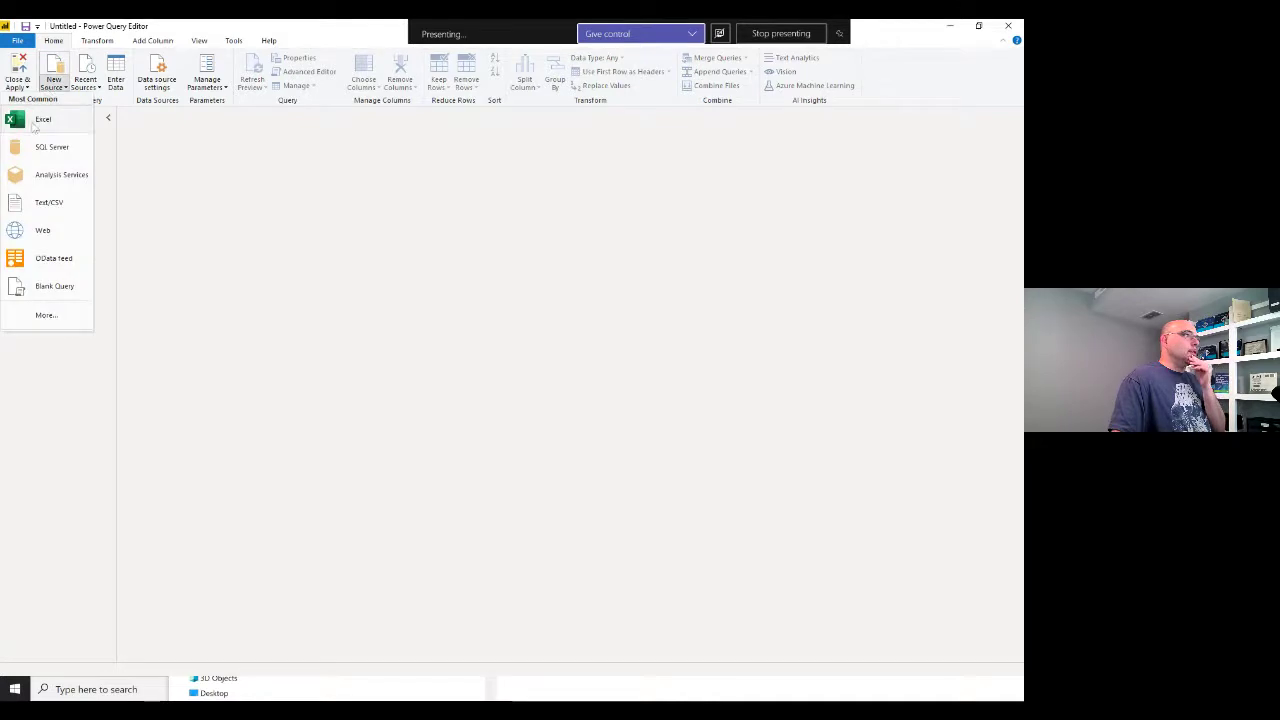
{"action": "left_click", "coordinate": [40, 119]}
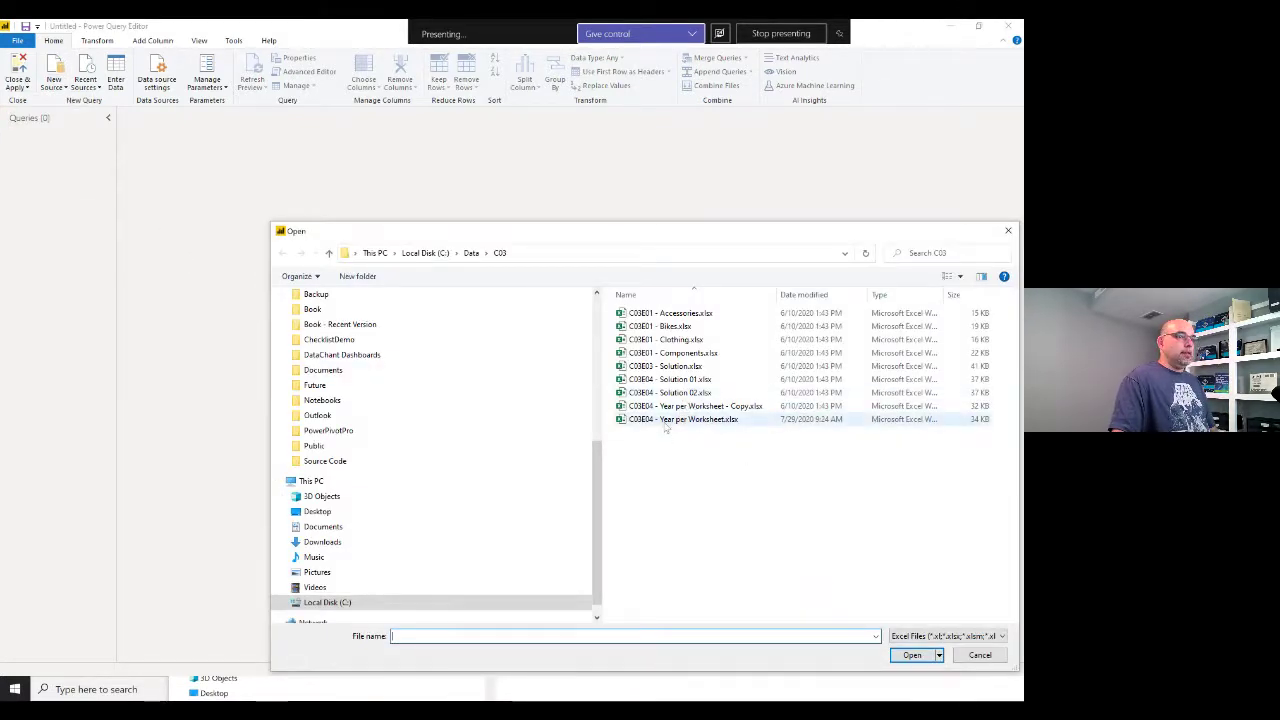
{"action": "double_click", "coordinate": [666, 424]}
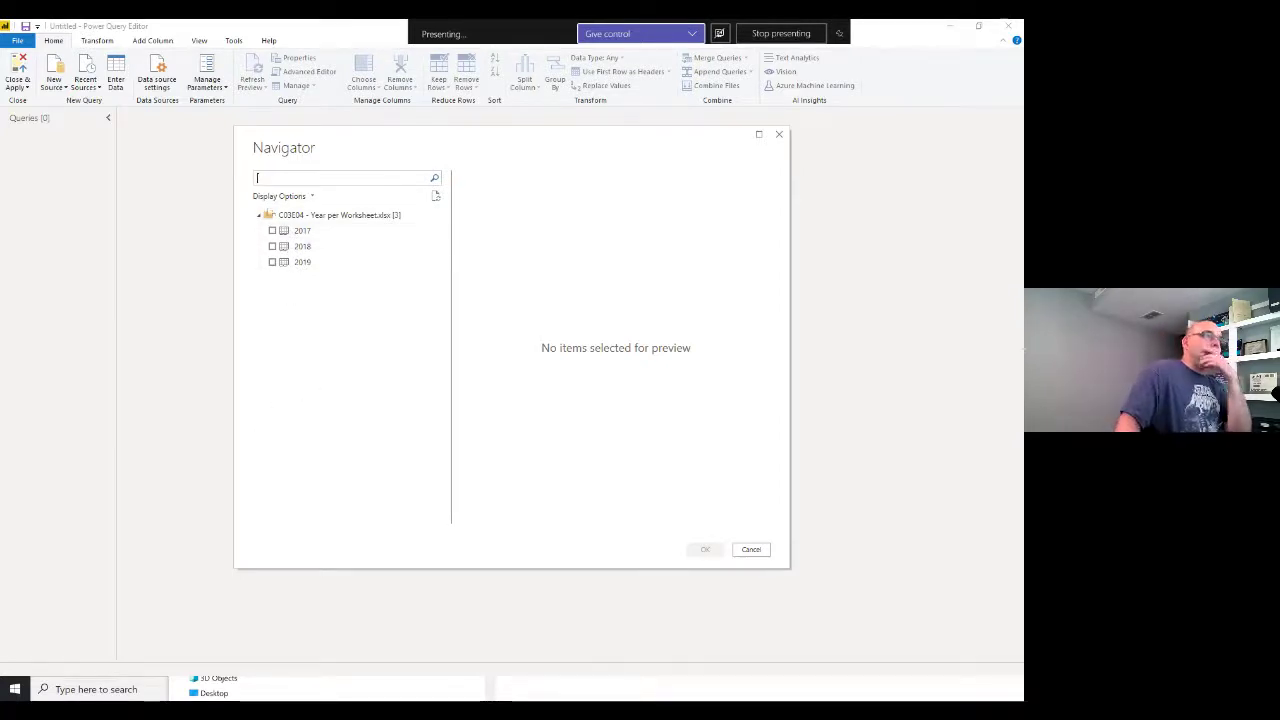
{"action": "left_click", "coordinate": [280, 232]}
{"action": "left_click", "coordinate": [272, 231]}
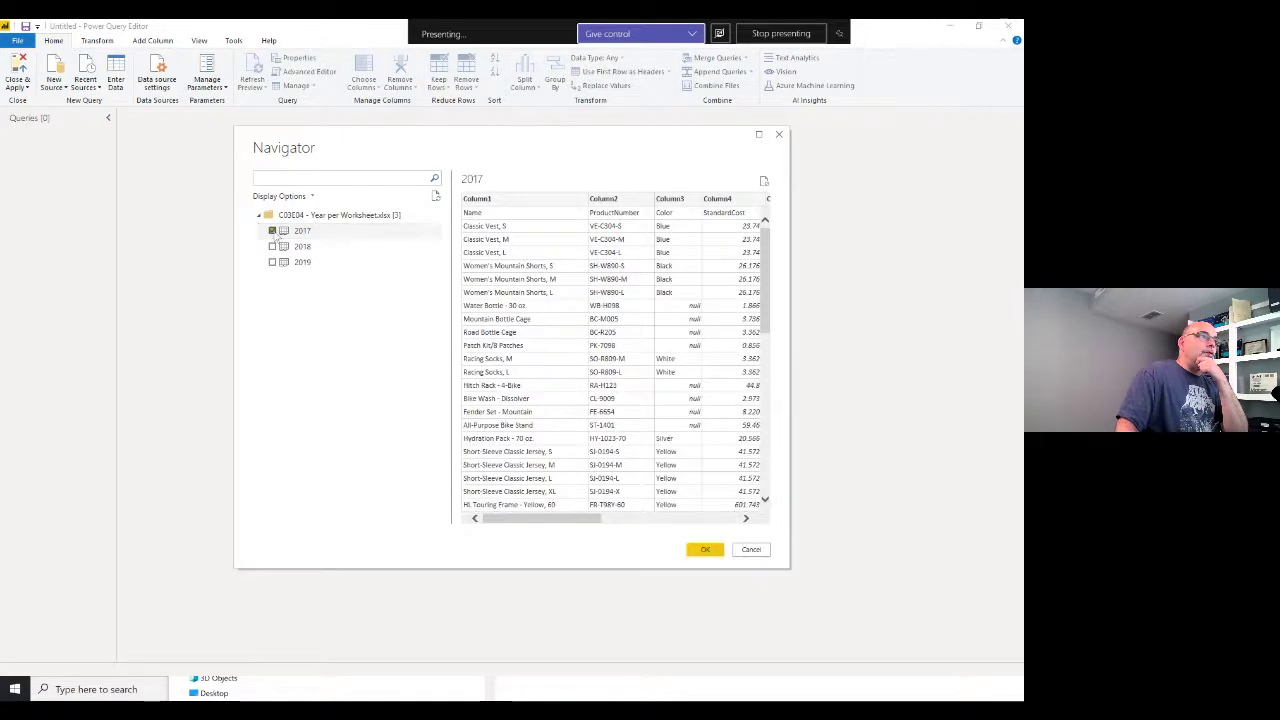
{"action": "left_click", "coordinate": [272, 246]}
{"action": "left_click", "coordinate": [272, 262]}
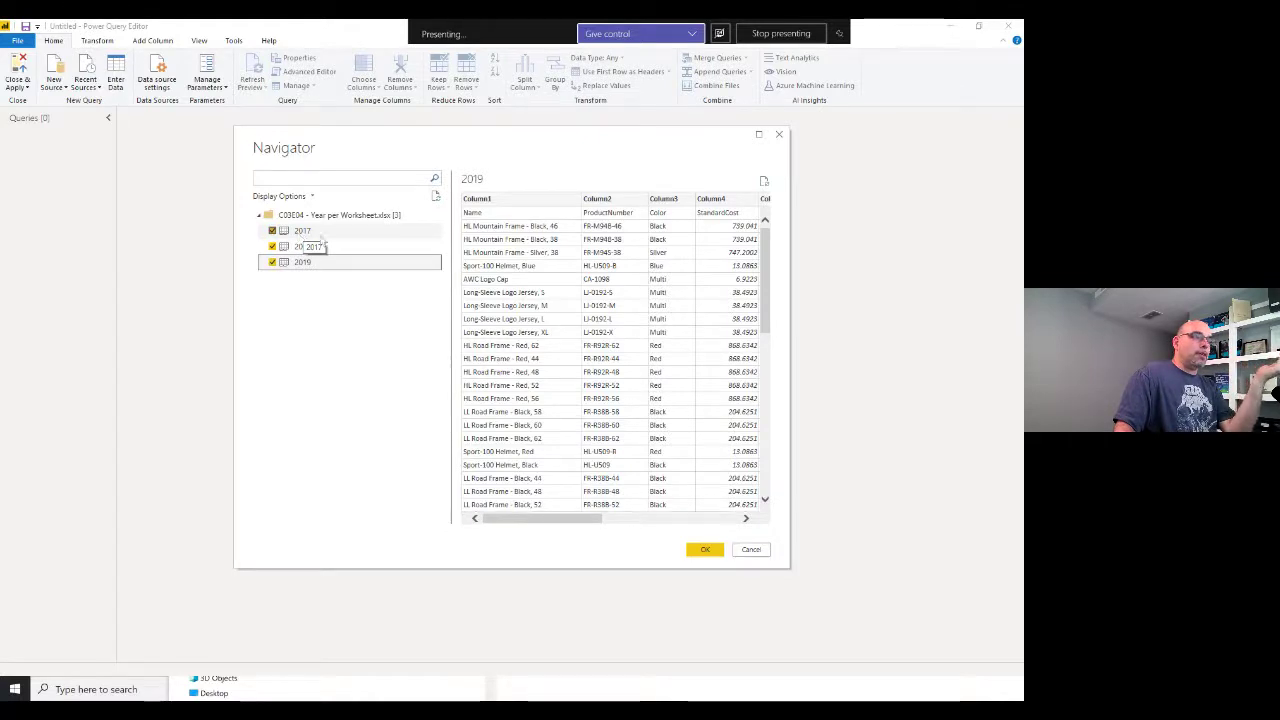
{"action": "left_click", "coordinate": [272, 231]}
{"action": "left_click", "coordinate": [272, 246]}
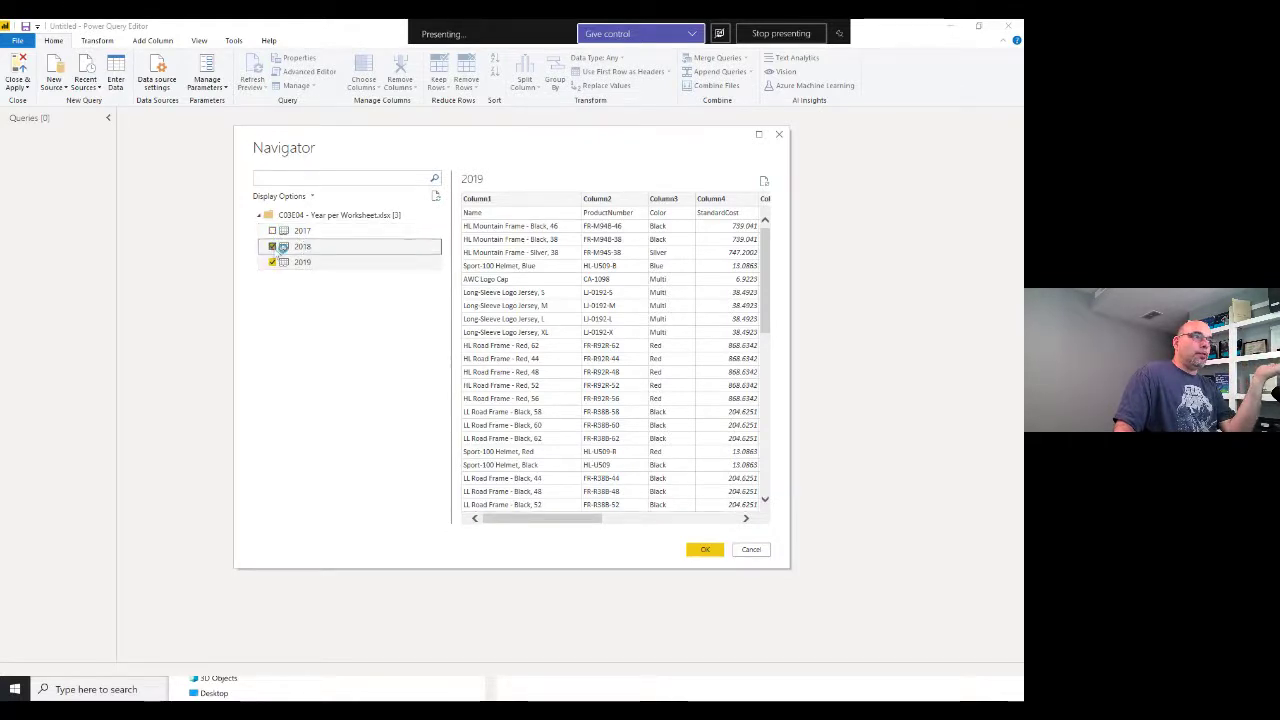
{"action": "left_click", "coordinate": [272, 262]}
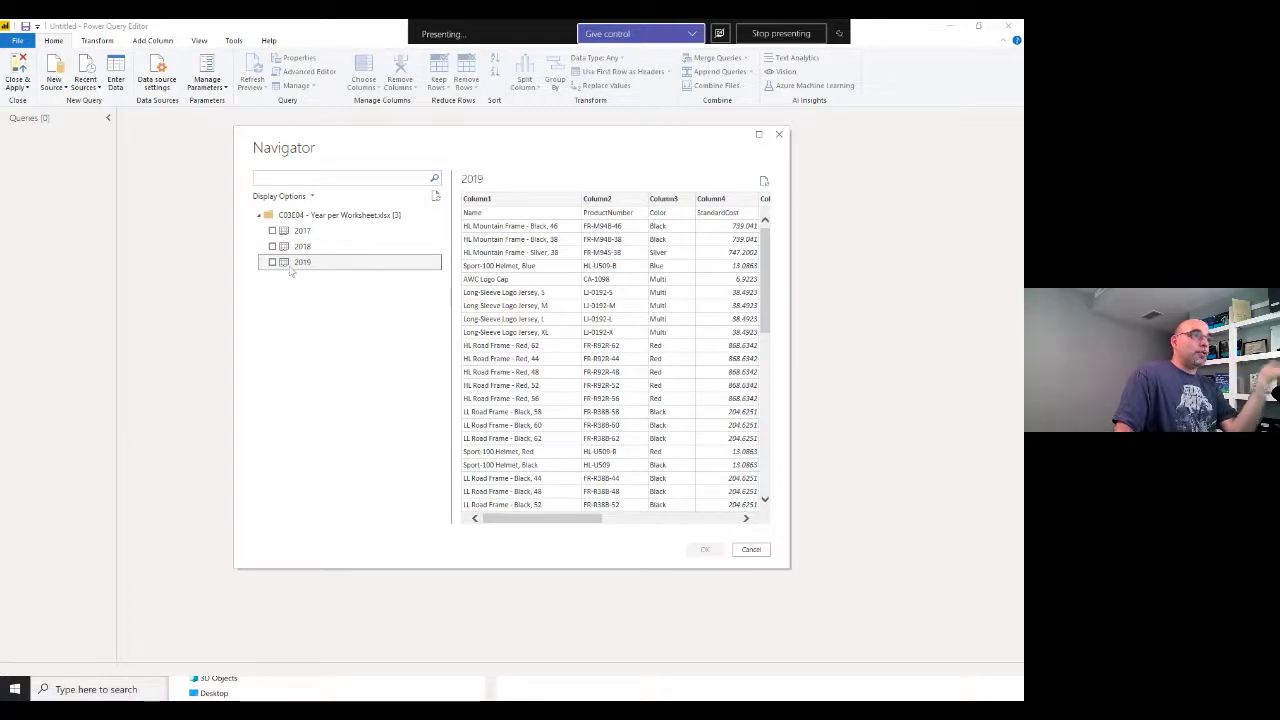
Transform the whole C03E04 - Year per Worksheet.xlsx workbook as one query instead of choosing individual worksheets
{"action": "left_click", "coordinate": [300, 218]}
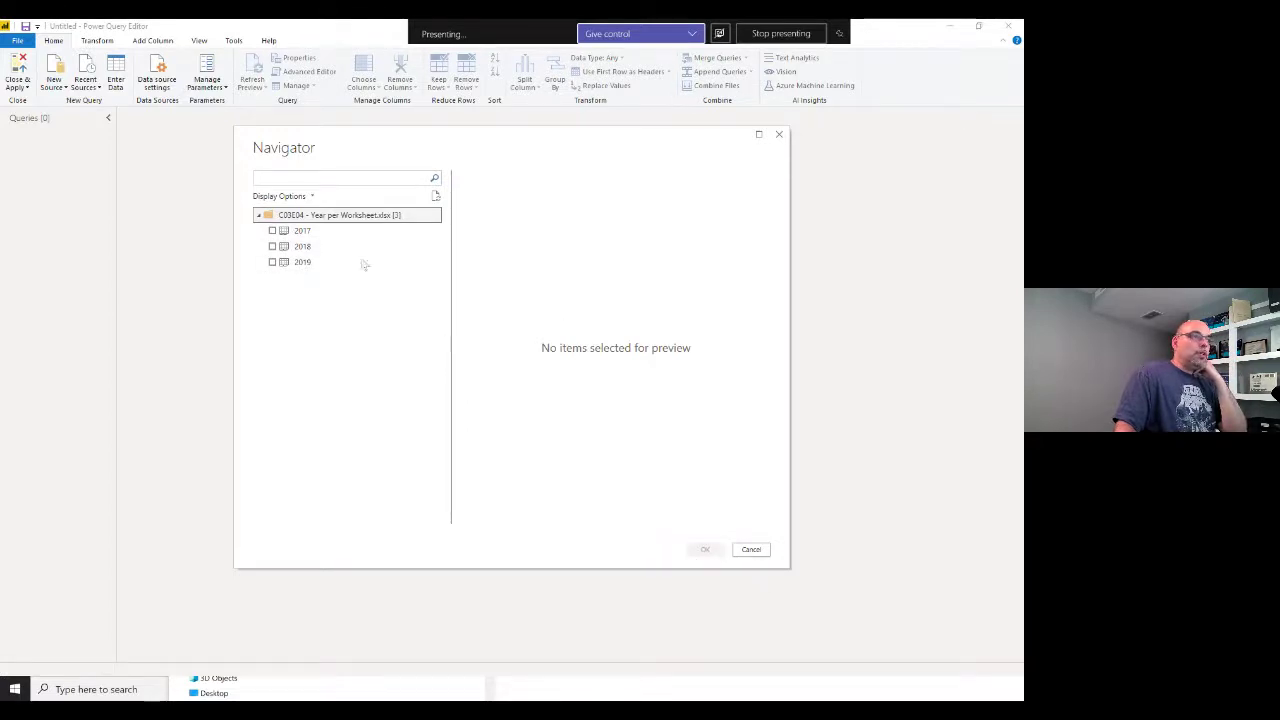
{"action": "right_click", "coordinate": [378, 216]}
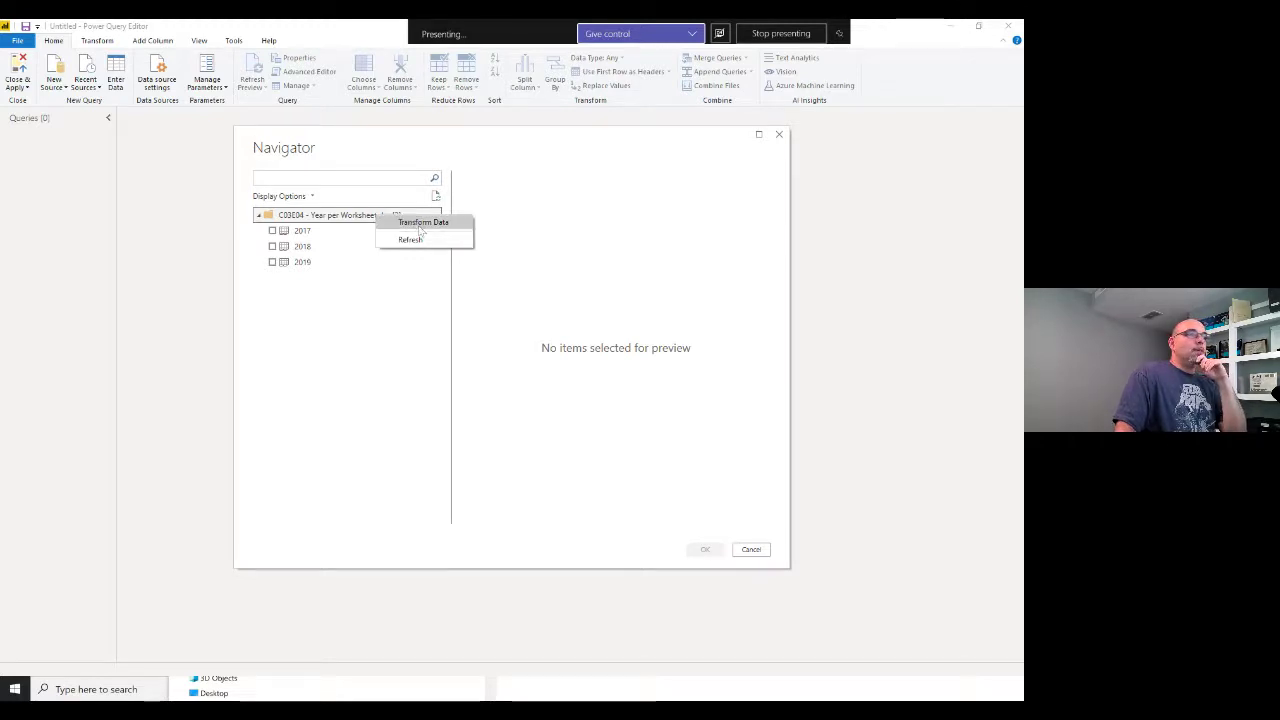
{"action": "left_click", "coordinate": [342, 220]}
{"action": "right_click", "coordinate": [342, 220]}
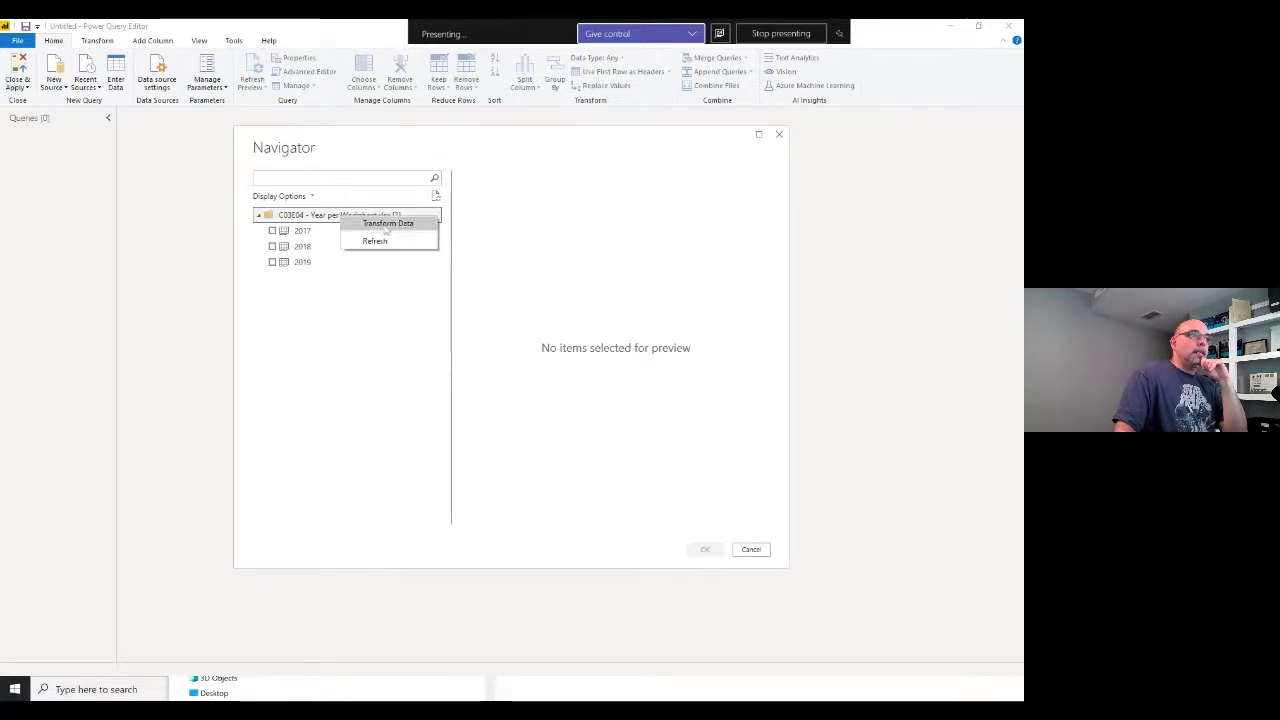
{"action": "left_click", "coordinate": [384, 228]}
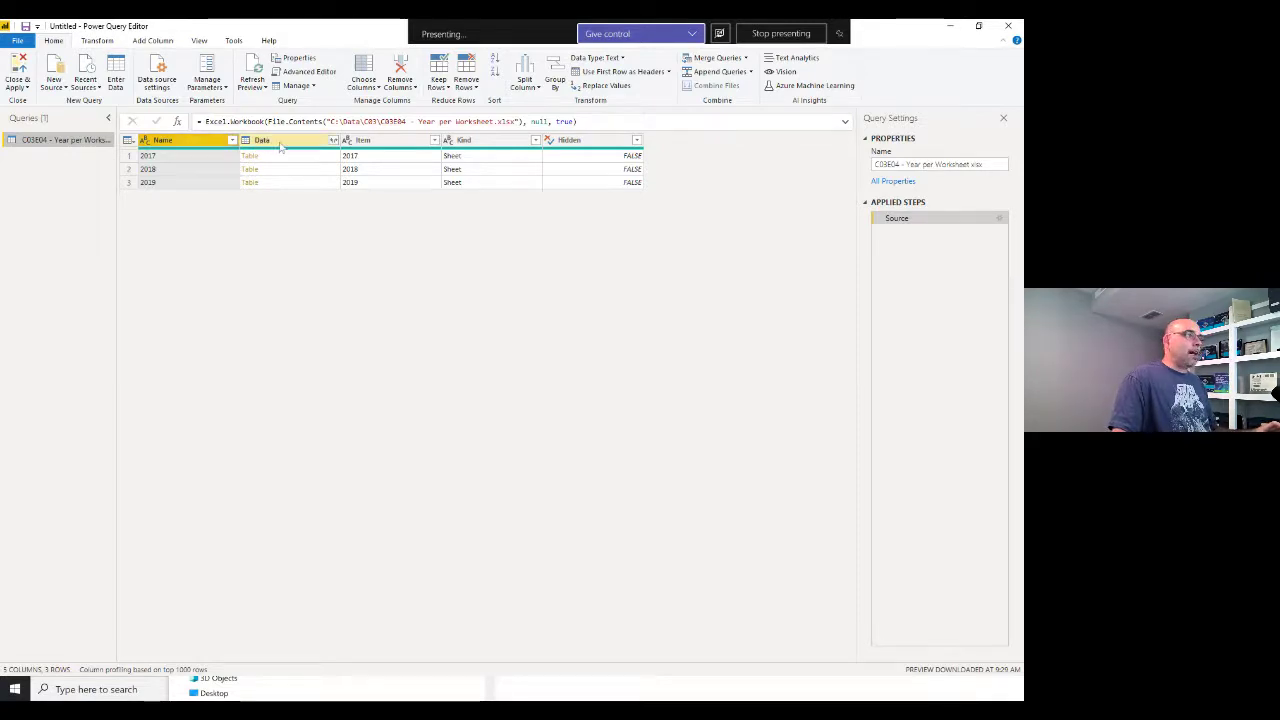
Keep only the Name and Data columns of the workbook query and remove all other columns
{"action": "left_click", "coordinate": [287, 147], "text": "ctrl"}
{"action": "right_click", "coordinate": [320, 148]}
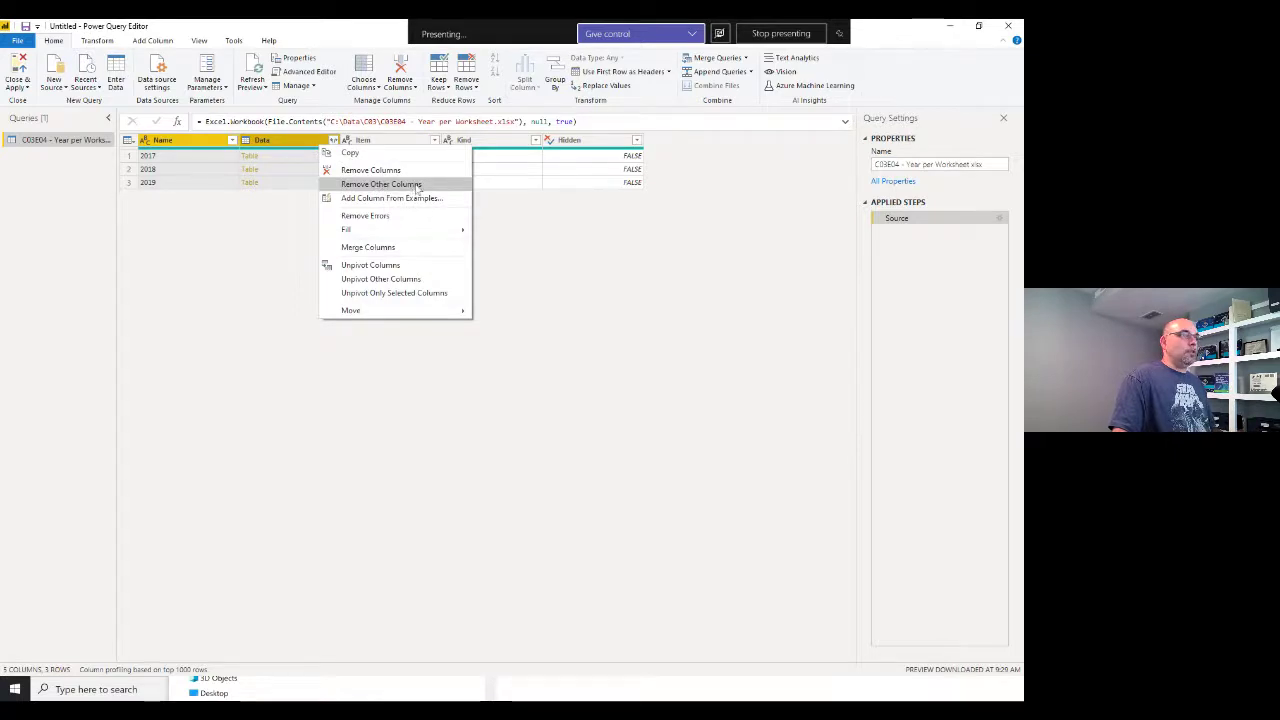
{"action": "left_click", "coordinate": [417, 187]}
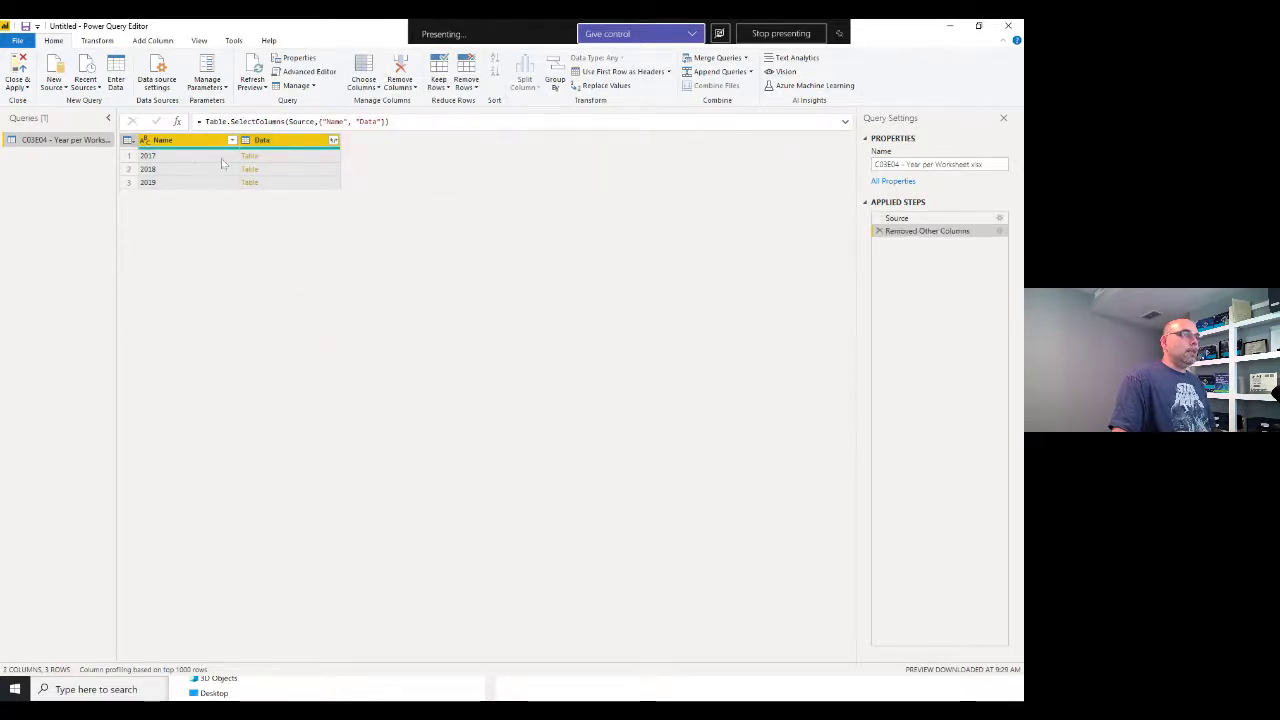
Preview the nested worksheet tables, and expand Column1 through Column9 from the Data column without the original column name as prefix
{"action": "left_click", "coordinate": [281, 162]}
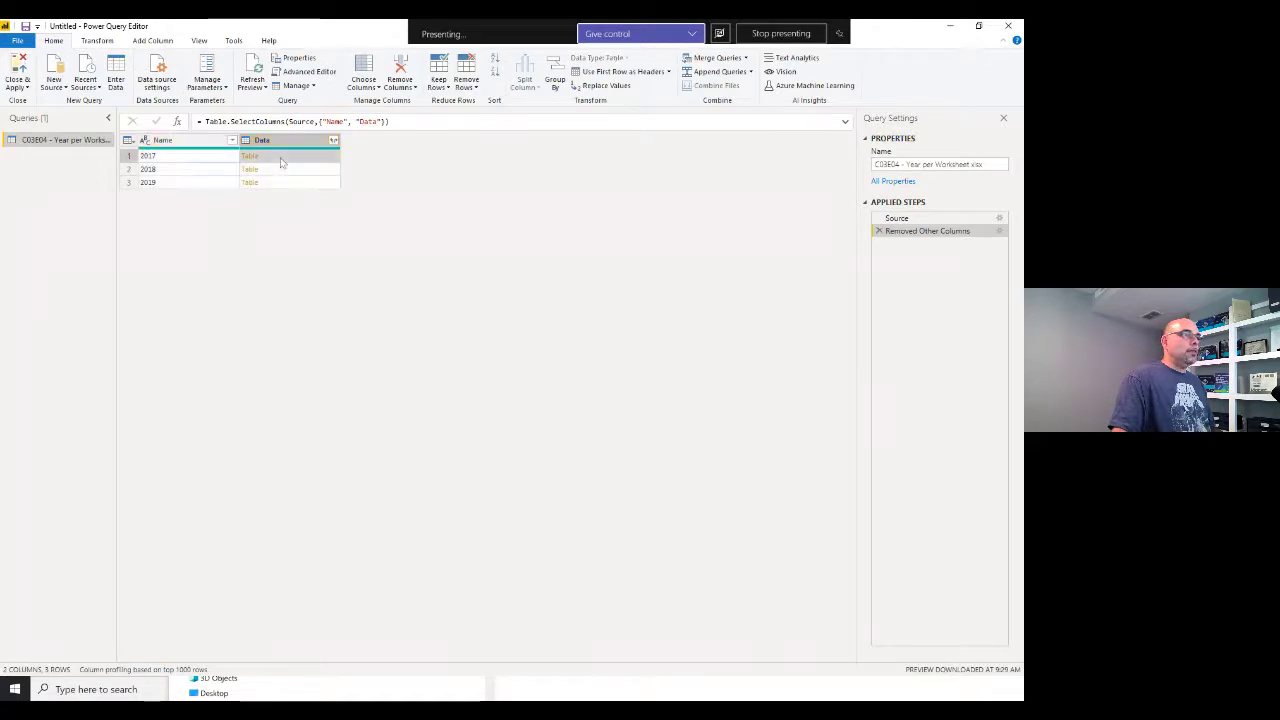
{"action": "left_click", "coordinate": [289, 174]}
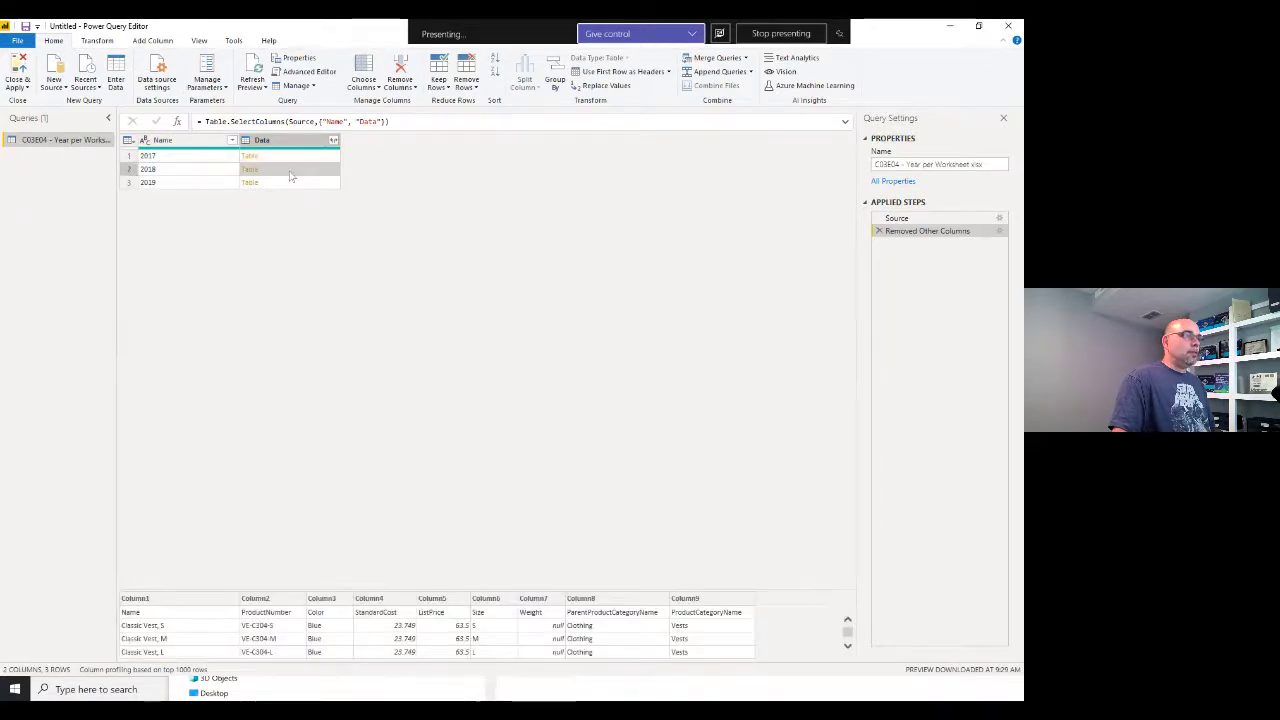
{"action": "left_click", "coordinate": [290, 186]}
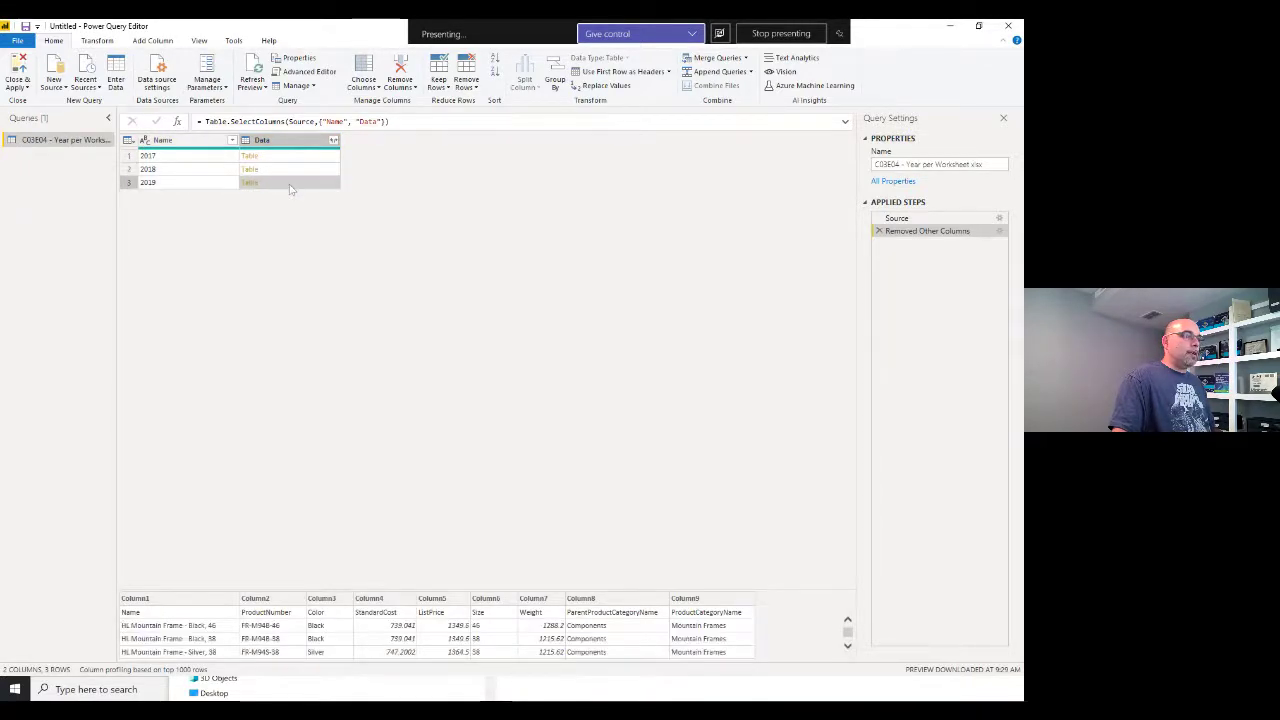
{"action": "left_click", "coordinate": [296, 160]}
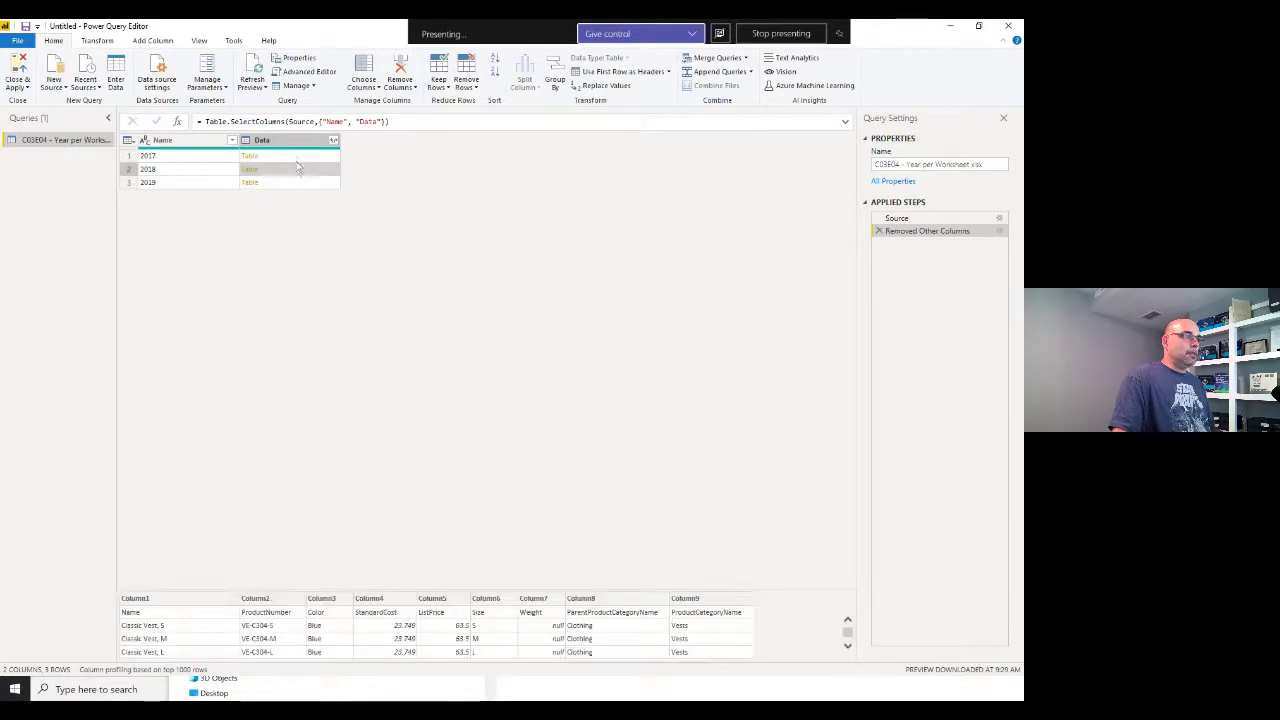
{"action": "left_click", "coordinate": [298, 171]}
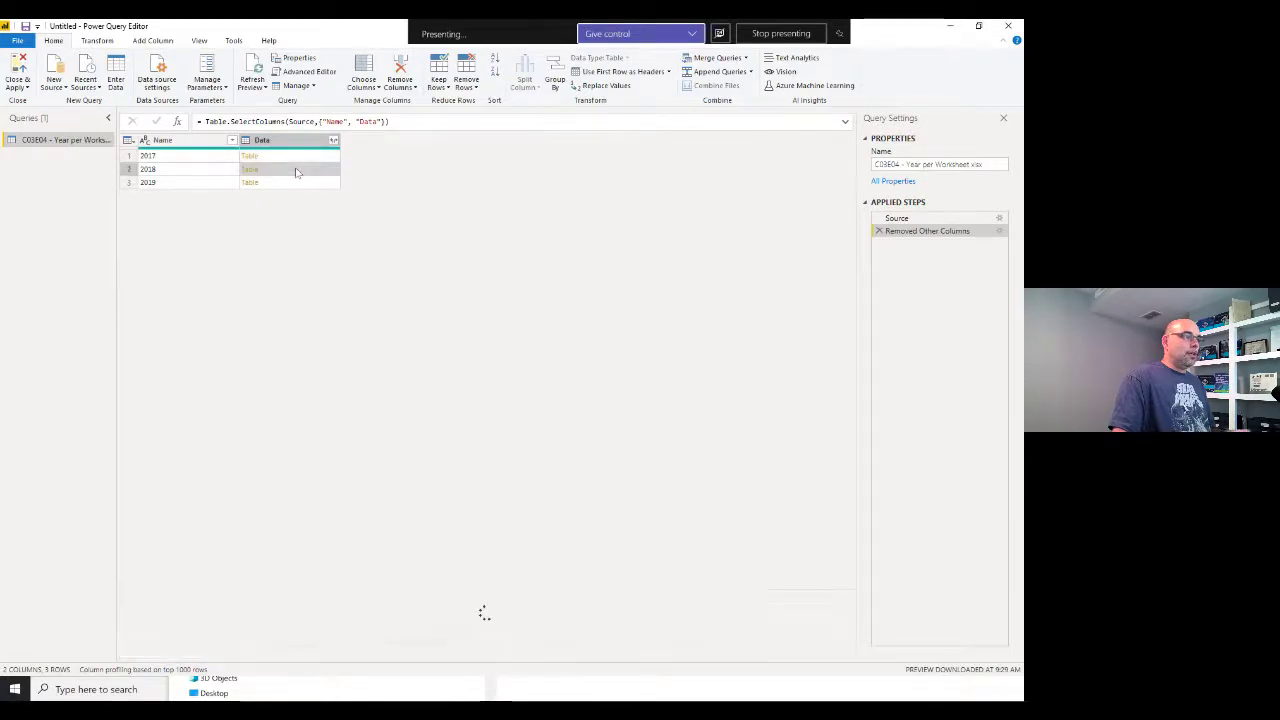
{"action": "left_click", "coordinate": [296, 185]}
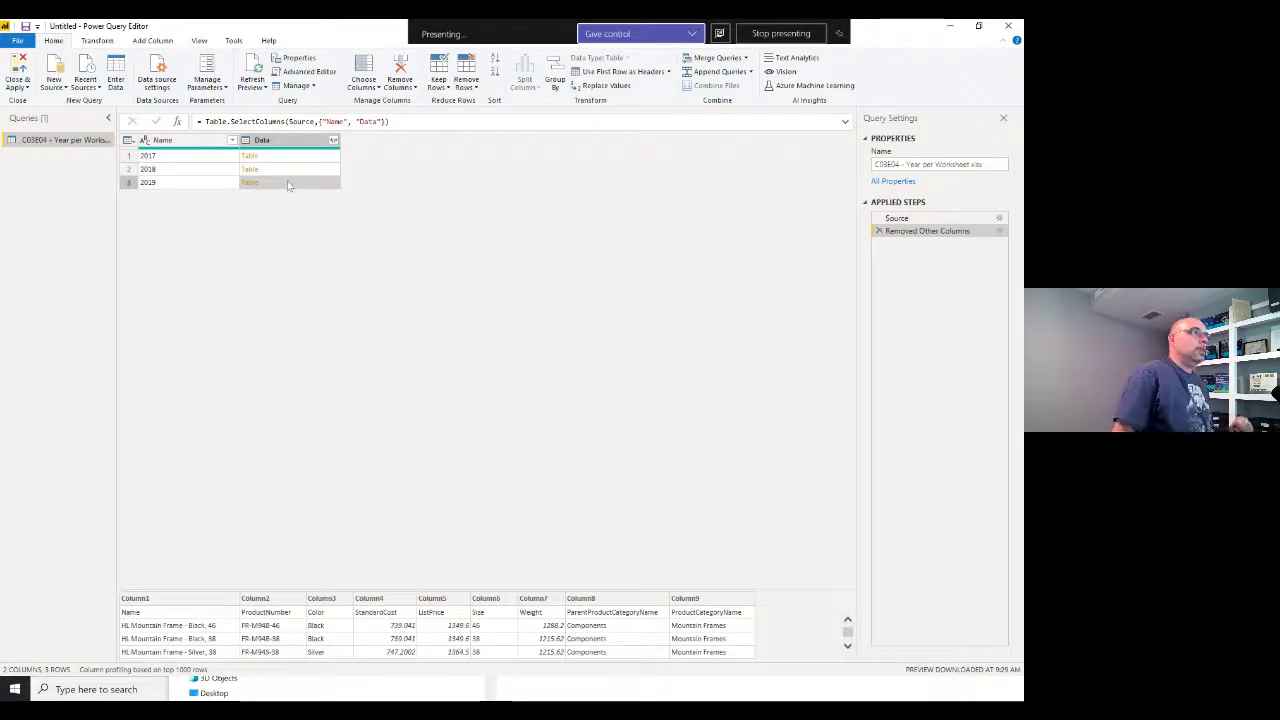
{"action": "left_click", "coordinate": [334, 141]}
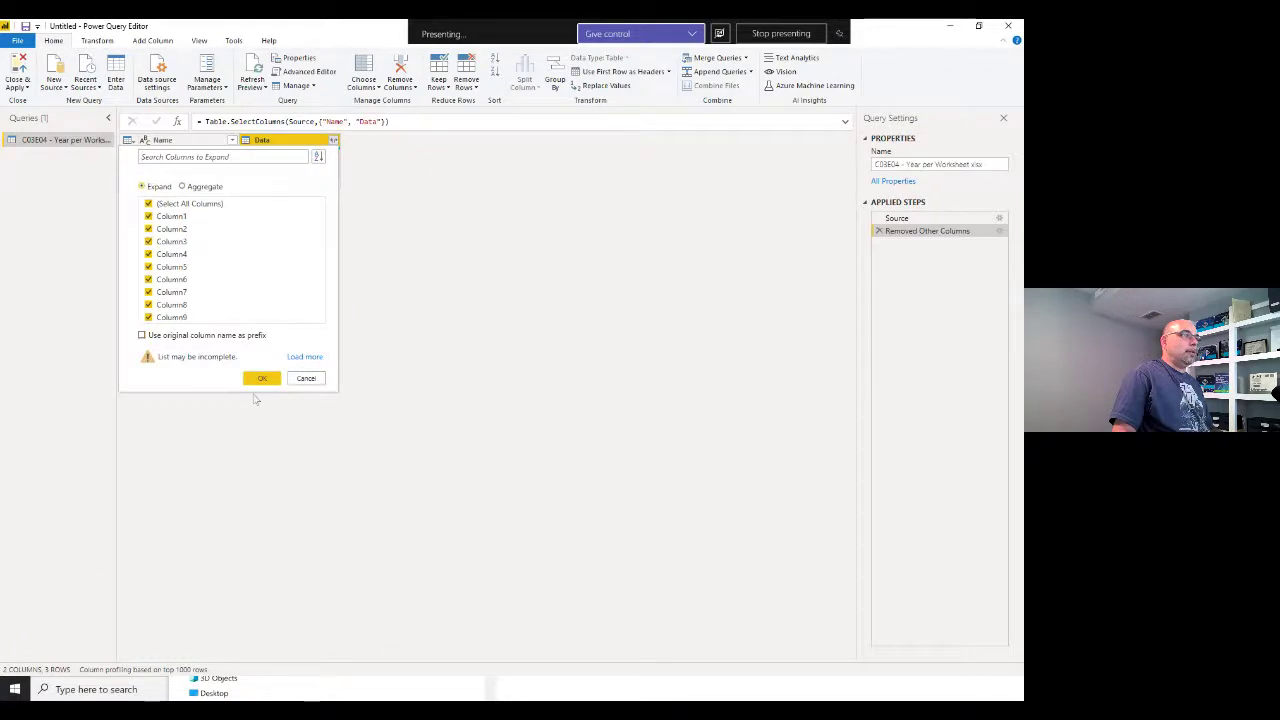
{"action": "left_click", "coordinate": [262, 377]}
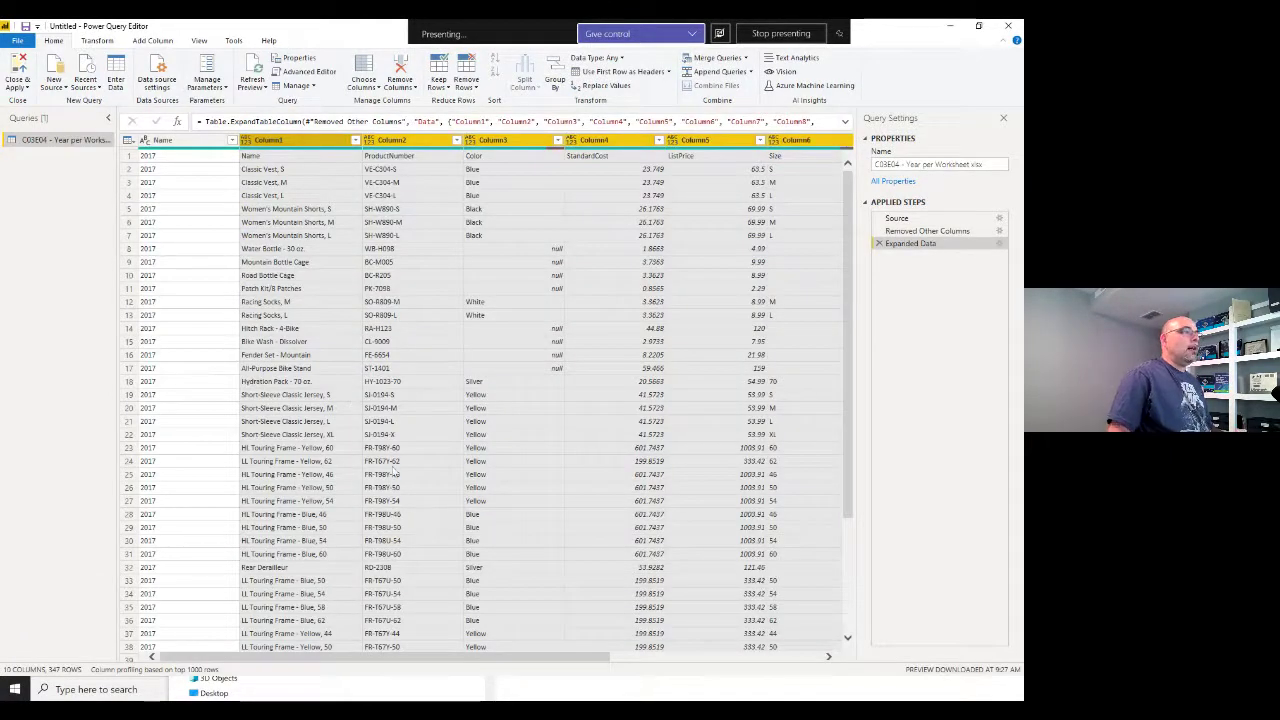
Review the expanded rows and the year values in the Name column's filter, and delete the resulting Filtered Rows step
{"action": "scroll", "coordinate": [393, 412], "scroll_direction": "down", "scroll_amount": 20}
{"action": "scroll", "coordinate": [370, 430], "scroll_direction": "up", "scroll_amount": 20}
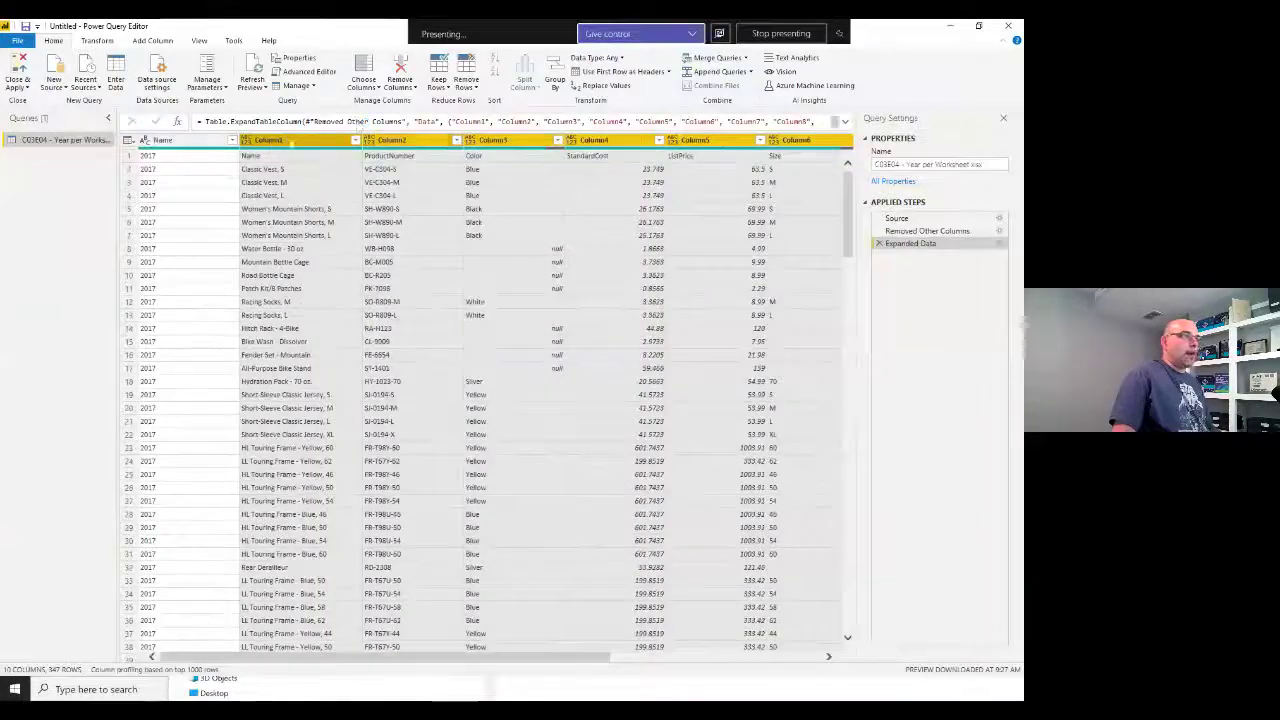
{"action": "scroll", "coordinate": [313, 424], "scroll_direction": "down", "scroll_amount": 20}
{"action": "scroll", "coordinate": [308, 457], "scroll_direction": "down", "scroll_amount": 15}
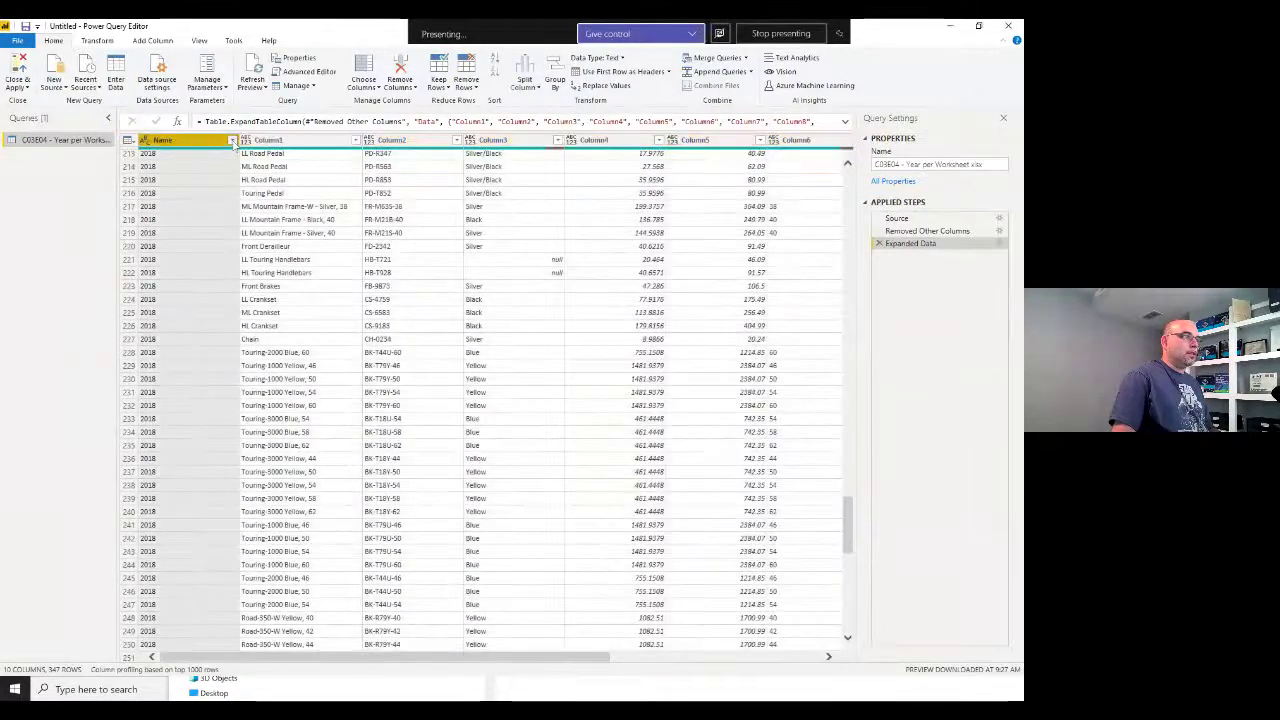
{"action": "left_click", "coordinate": [232, 140]}
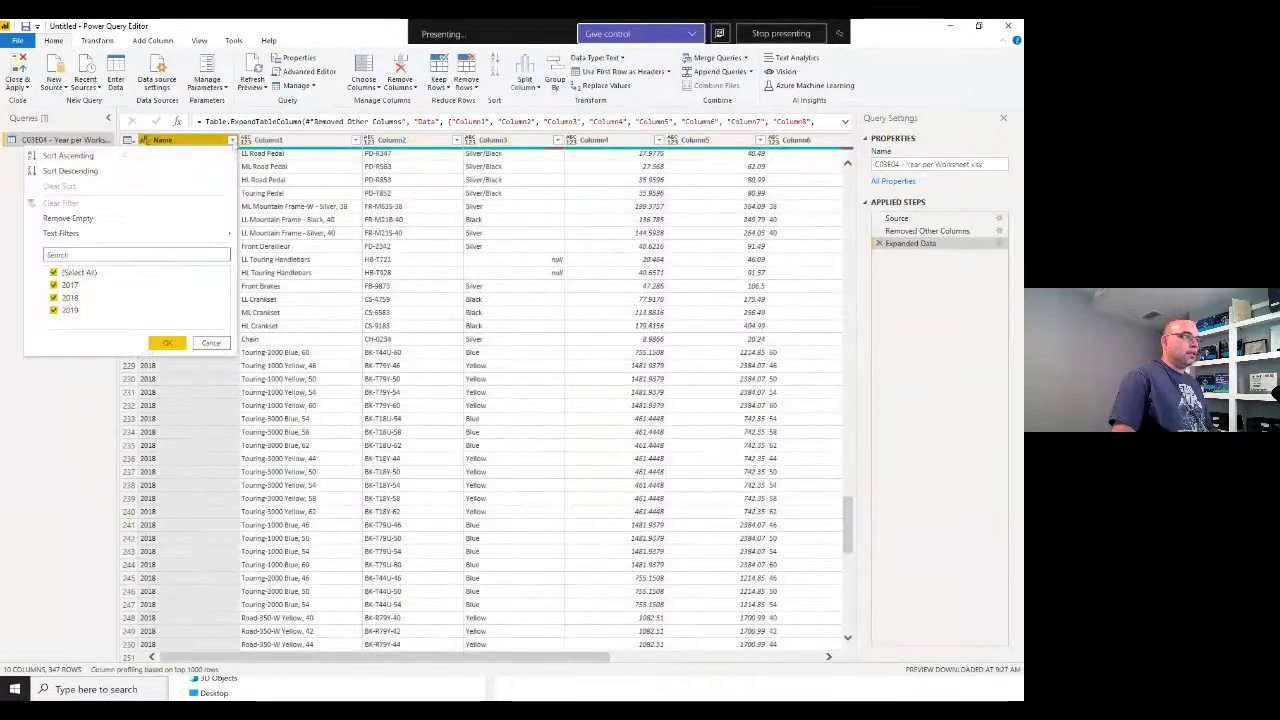
{"action": "left_click", "coordinate": [167, 343]}
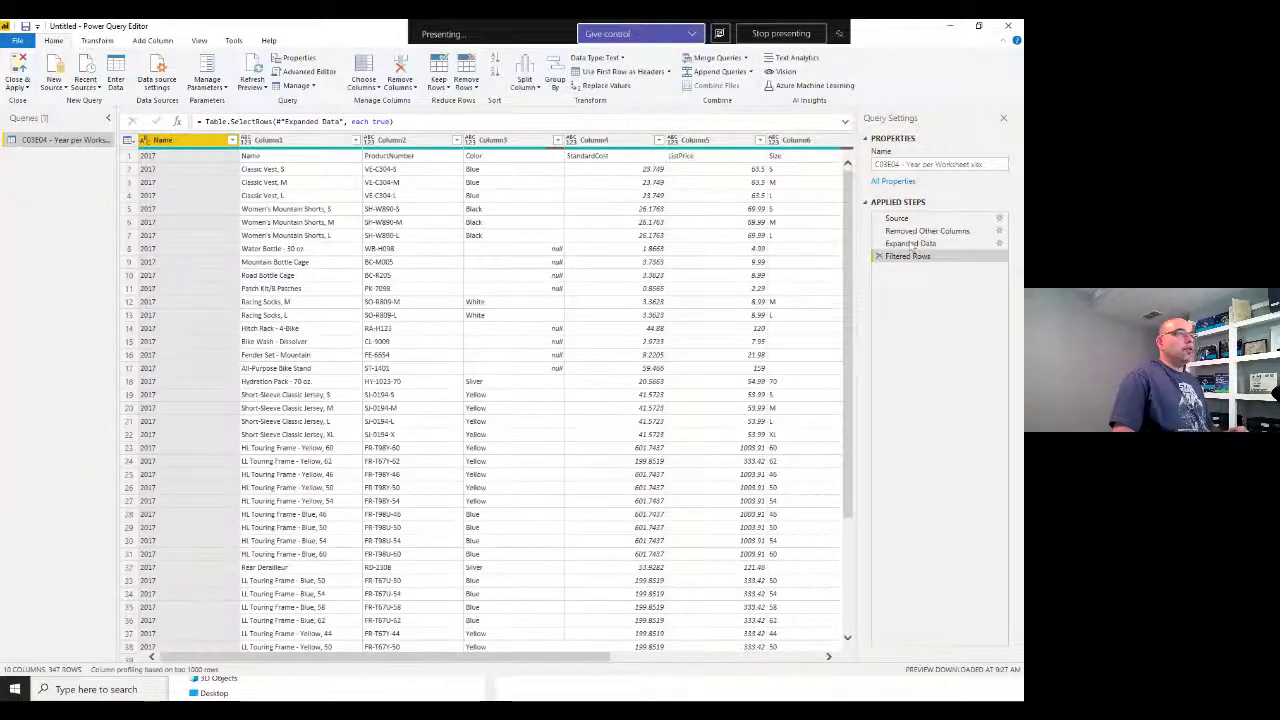
{"action": "left_click", "coordinate": [879, 256]}
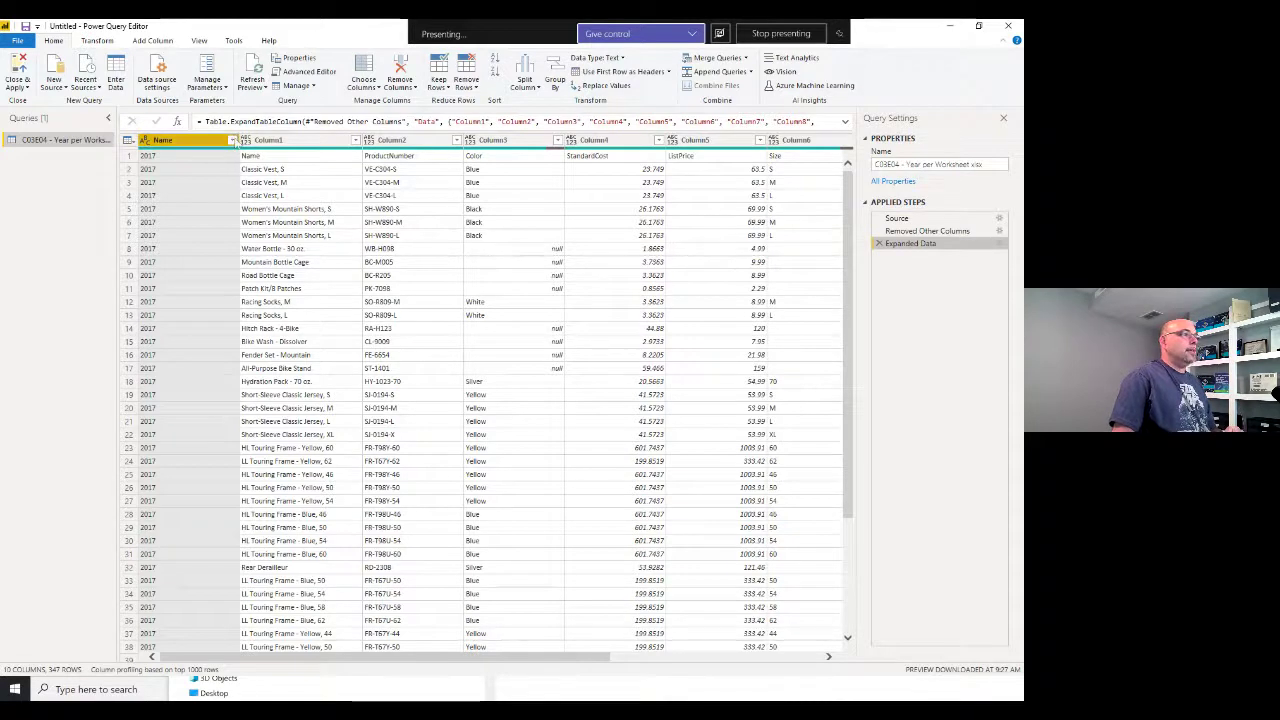
Promote the first row to headers, and look through the rows for header rows repeated between the yearly data
{"action": "left_click", "coordinate": [143, 141]}
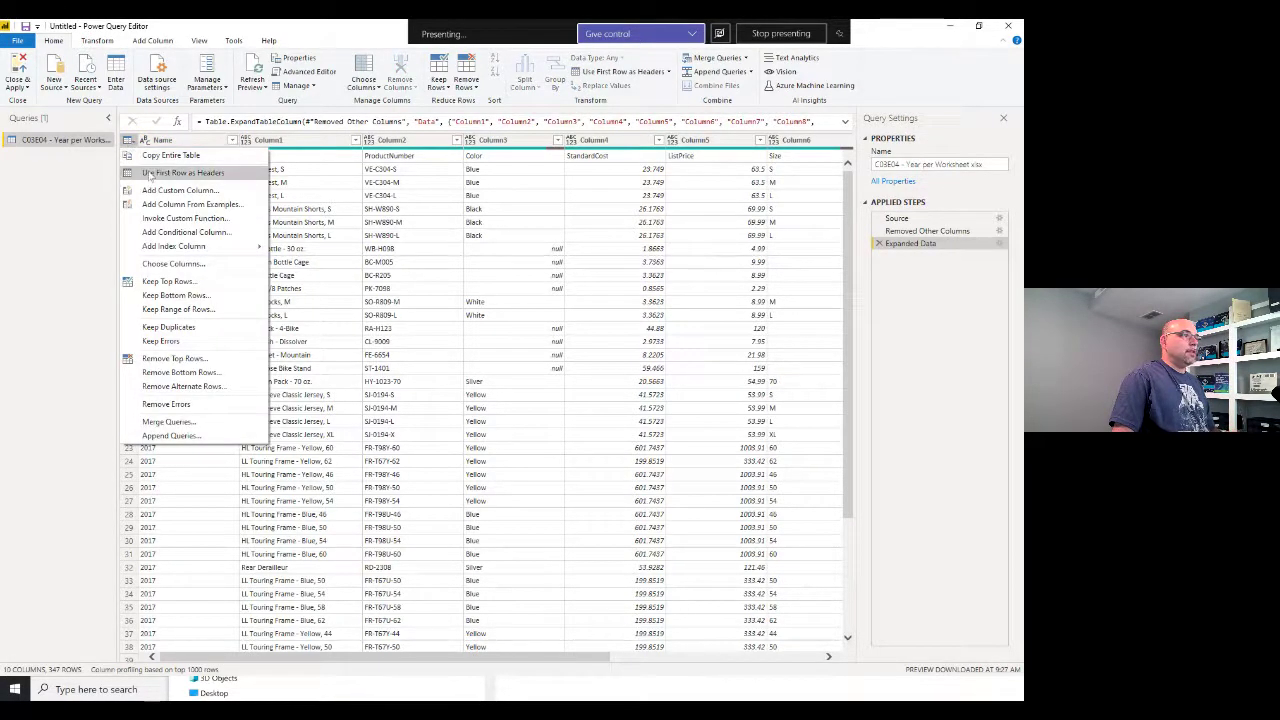
{"action": "left_click", "coordinate": [148, 174]}
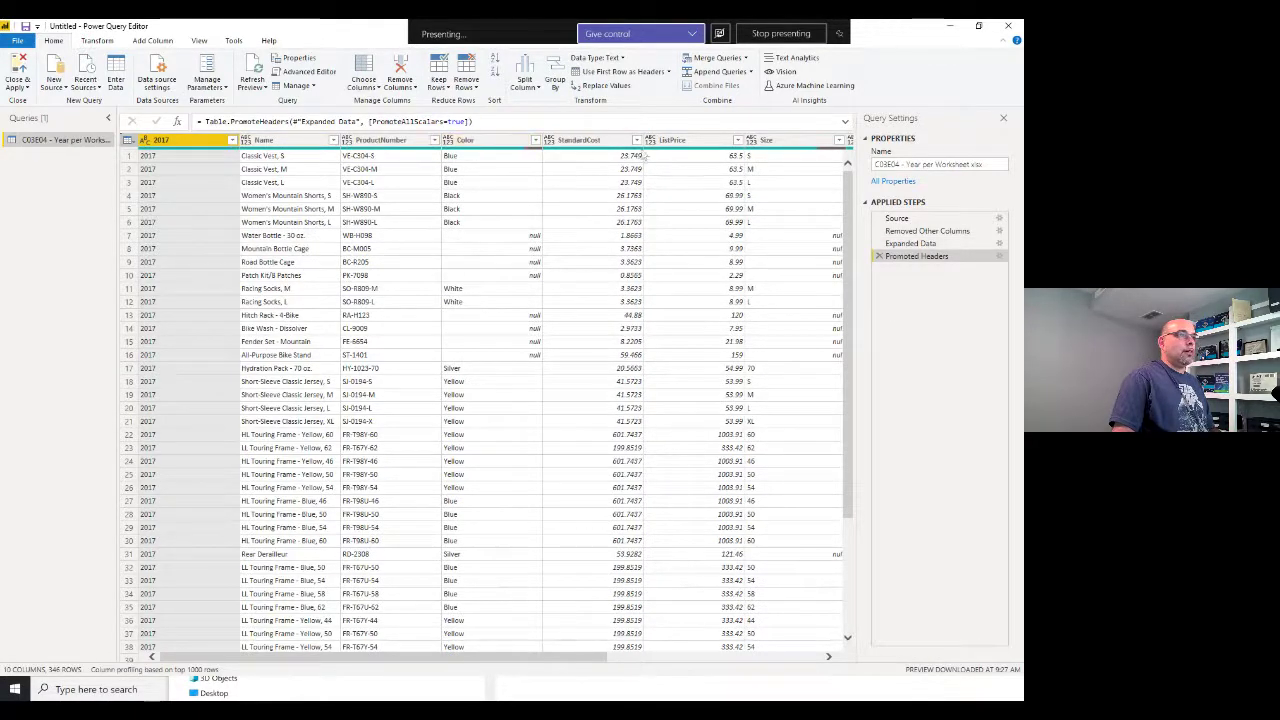
{"action": "scroll", "coordinate": [308, 176], "scroll_direction": "down", "scroll_amount": 13}
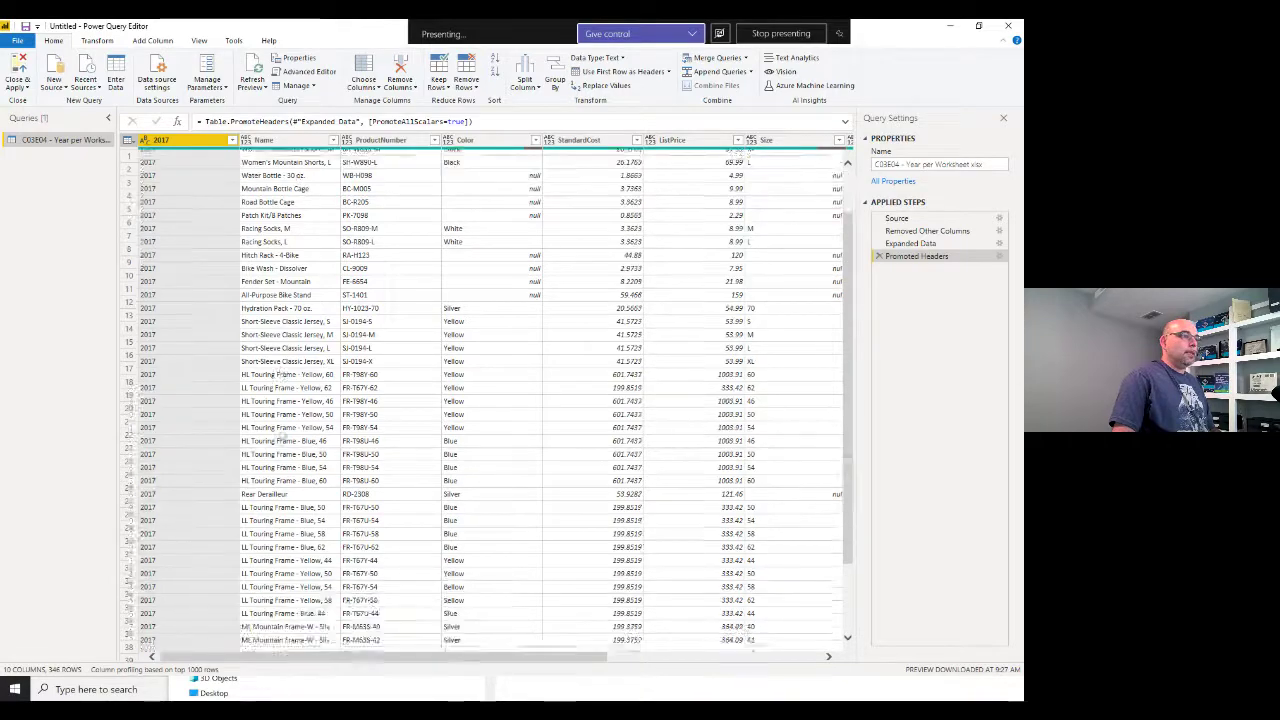
{"action": "scroll", "coordinate": [490, 400], "scroll_direction": "down", "scroll_amount": 20}
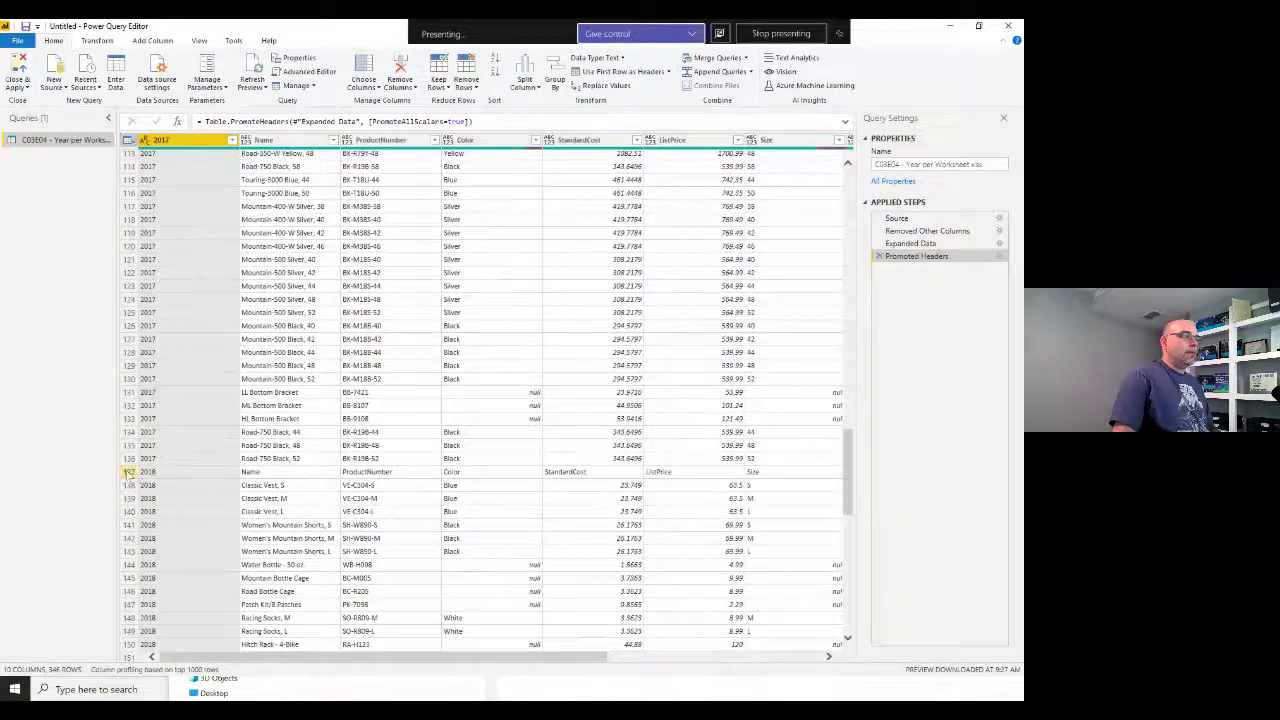
Filter out the repeated header rows by excluding the value Name from the Name column, and review the resulting formula and rows
{"action": "left_click", "coordinate": [130, 472]}
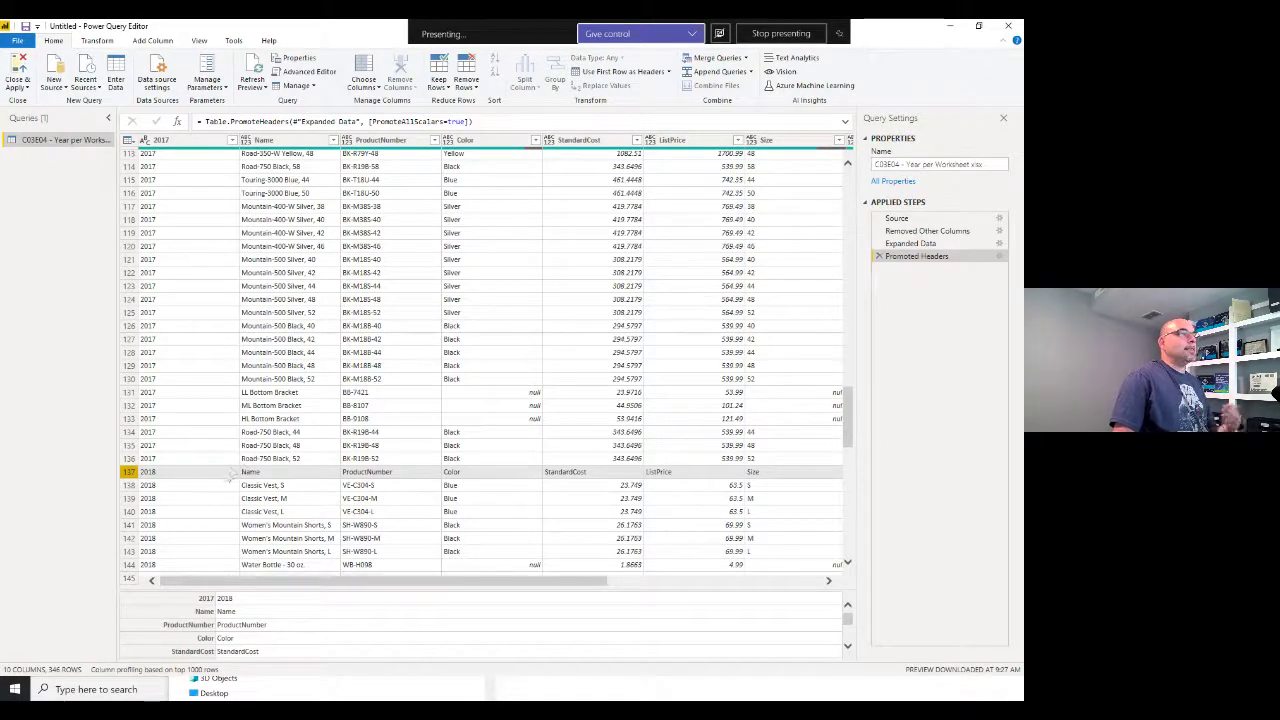
{"action": "scroll", "coordinate": [245, 470], "scroll_direction": "up", "scroll_amount": 2}
{"action": "scroll", "coordinate": [244, 467], "scroll_direction": "up", "scroll_amount": 20}
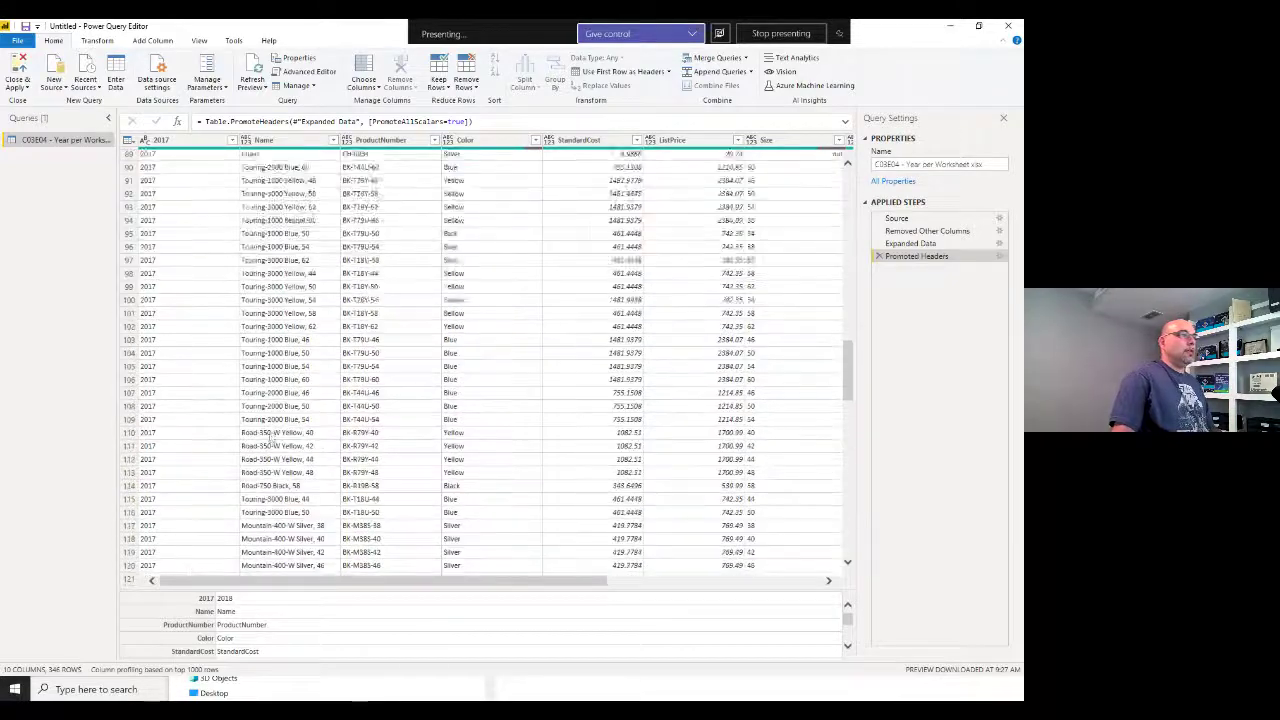
{"action": "scroll", "coordinate": [310, 500], "scroll_direction": "up", "scroll_amount": 8}
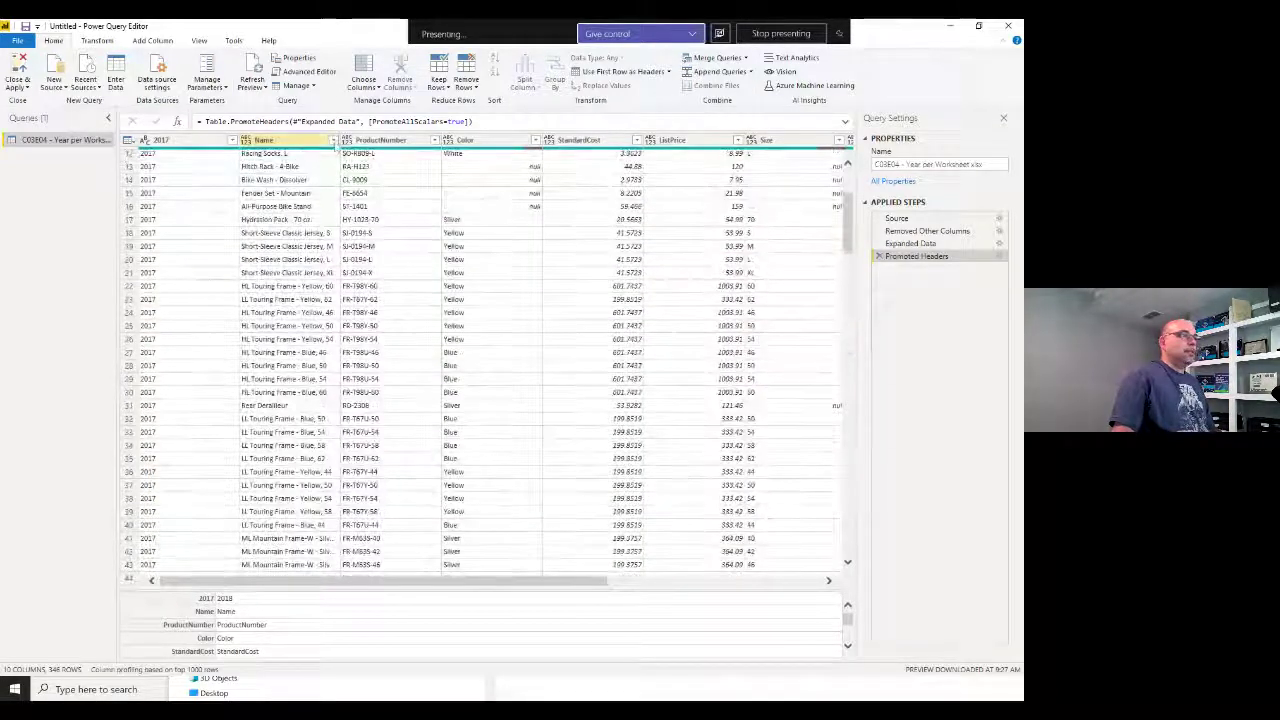
{"action": "left_click", "coordinate": [333, 141]}
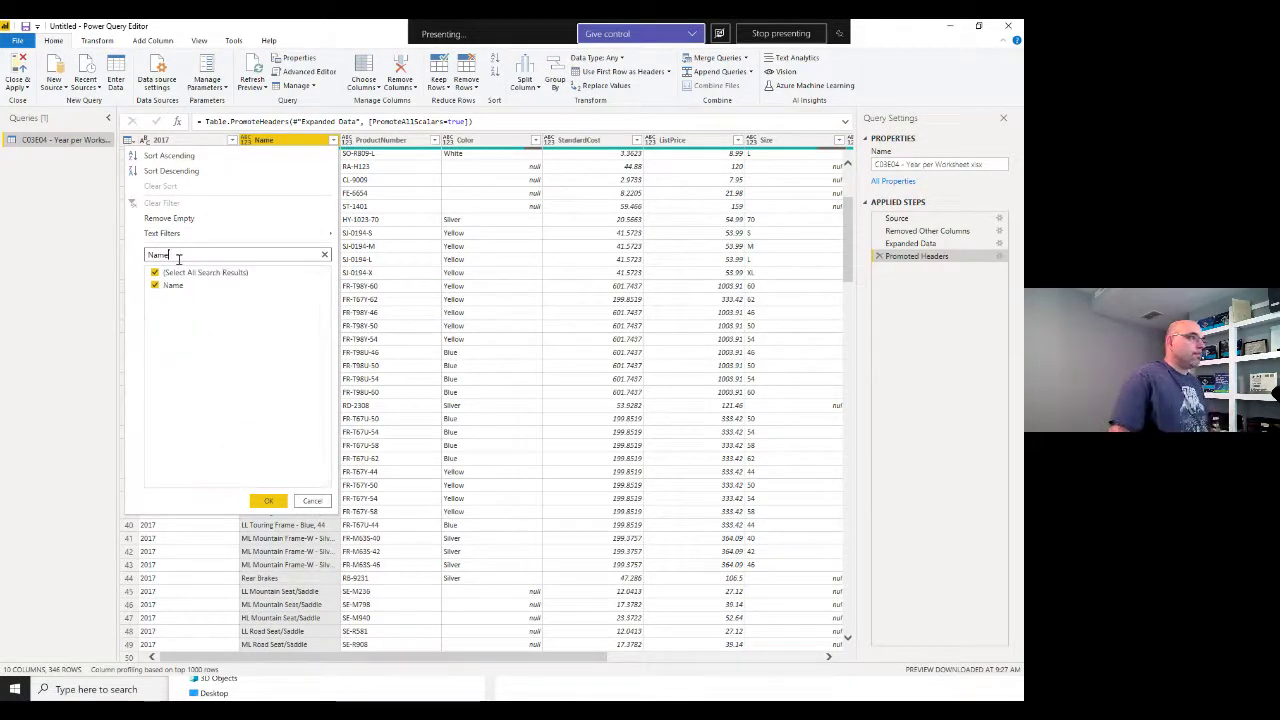
{"action": "left_click", "coordinate": [155, 286]}
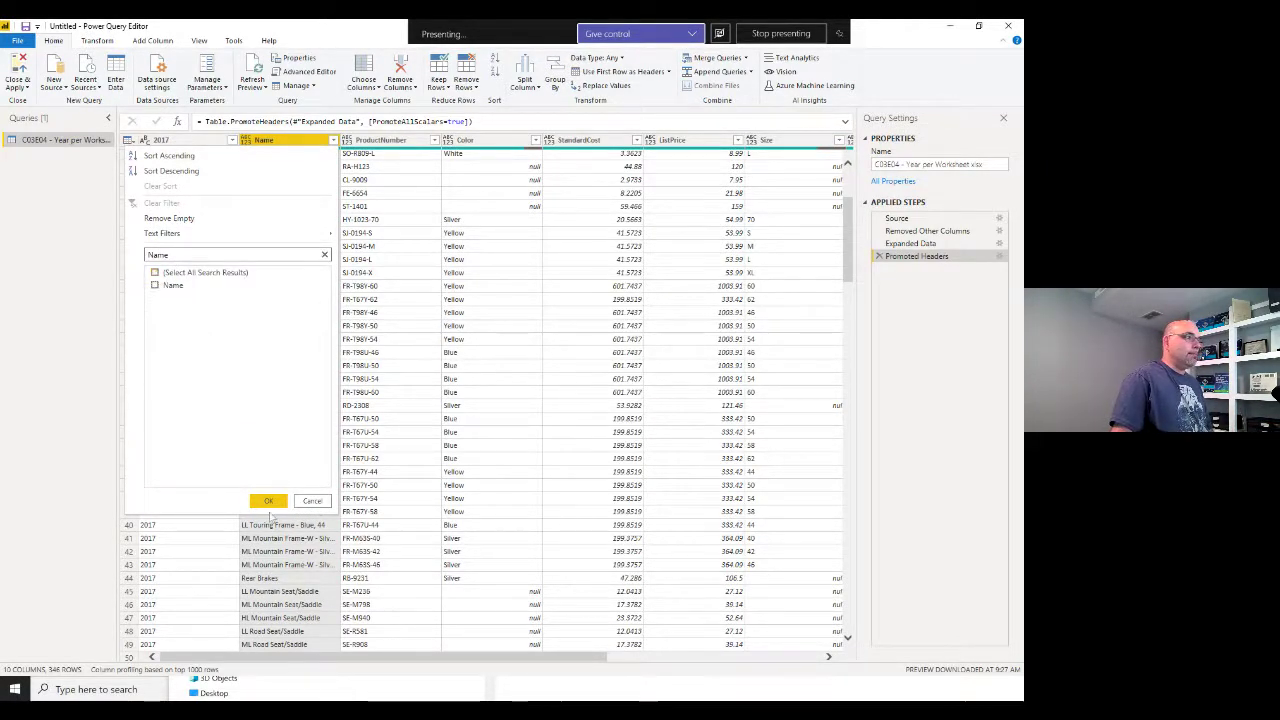
{"action": "left_click", "coordinate": [268, 501]}
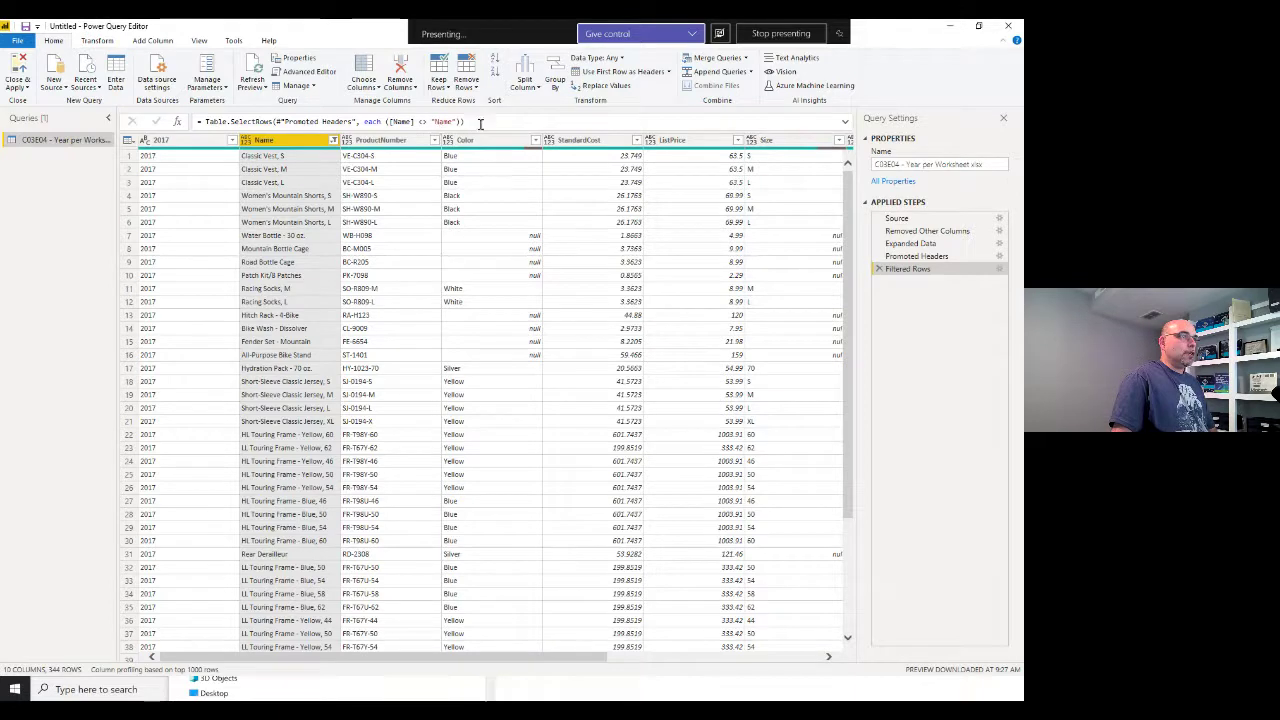
{"action": "left_click_drag", "start_coordinate": [478, 124], "coordinate": [198, 121]}
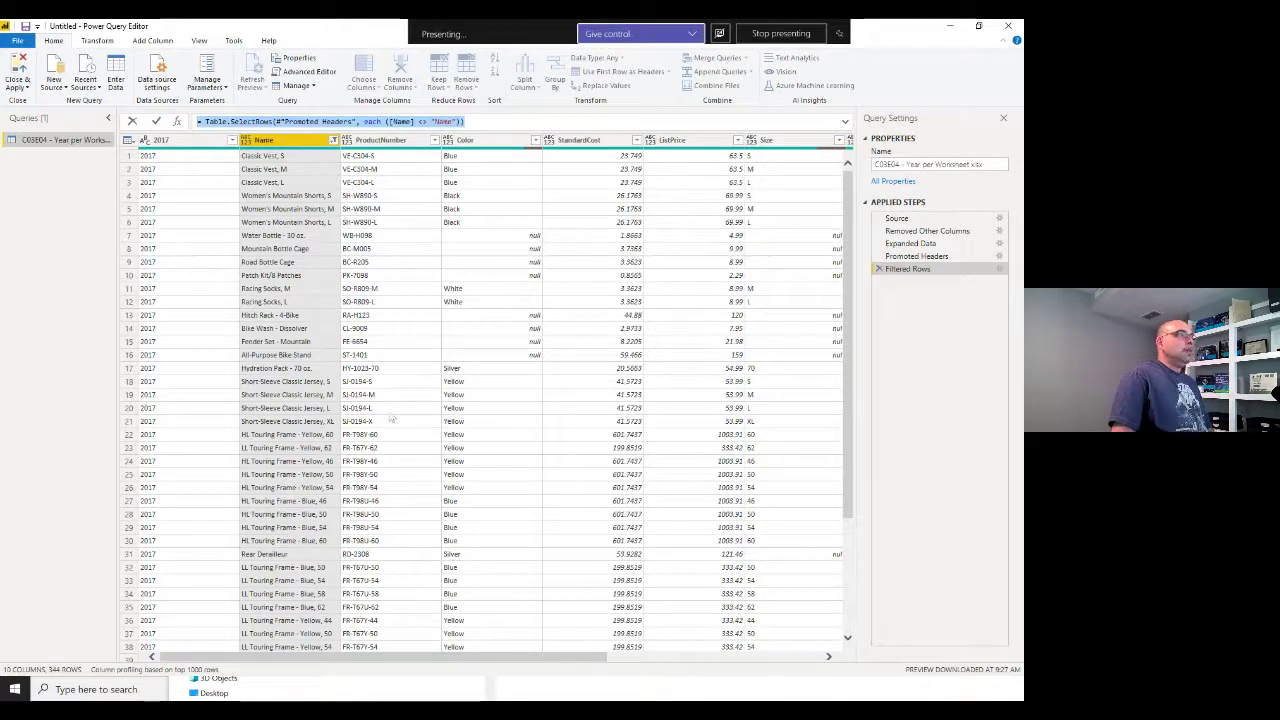
{"action": "left_click", "coordinate": [274, 226]}
{"action": "scroll", "coordinate": [270, 257], "scroll_direction": "down", "scroll_amount": 4}
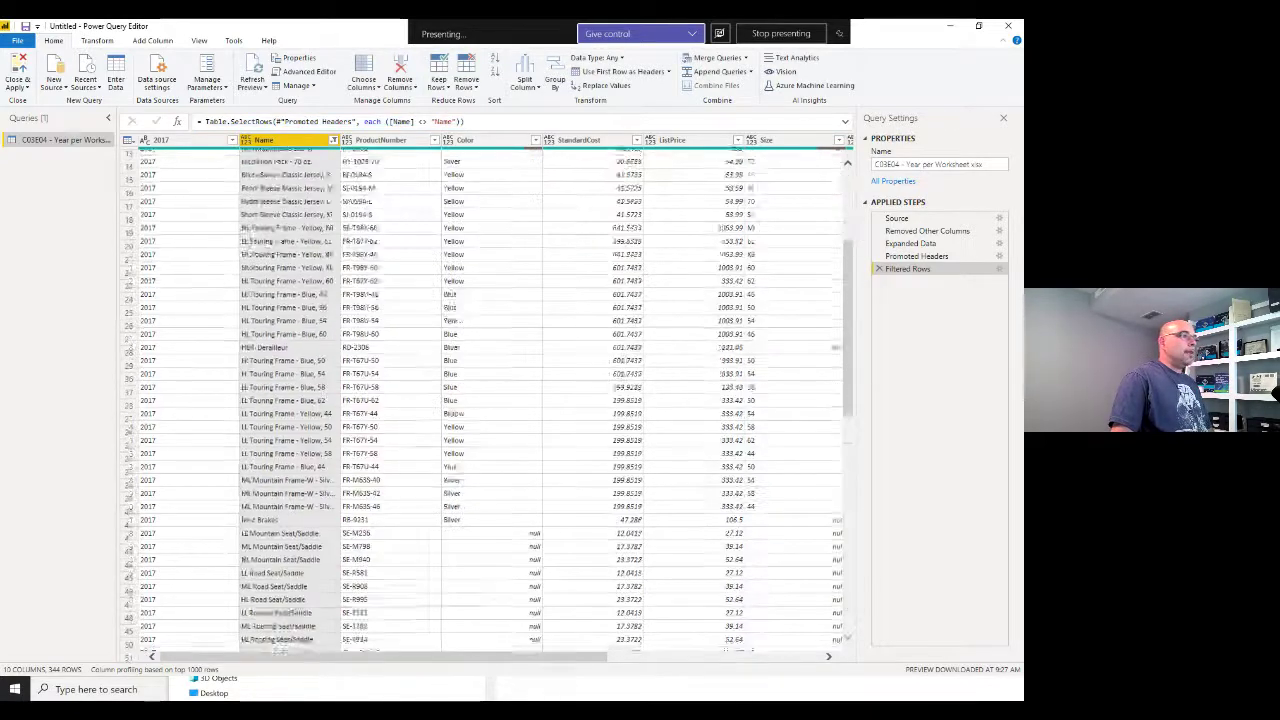
{"action": "scroll", "coordinate": [270, 257], "scroll_direction": "down", "scroll_amount": 20}
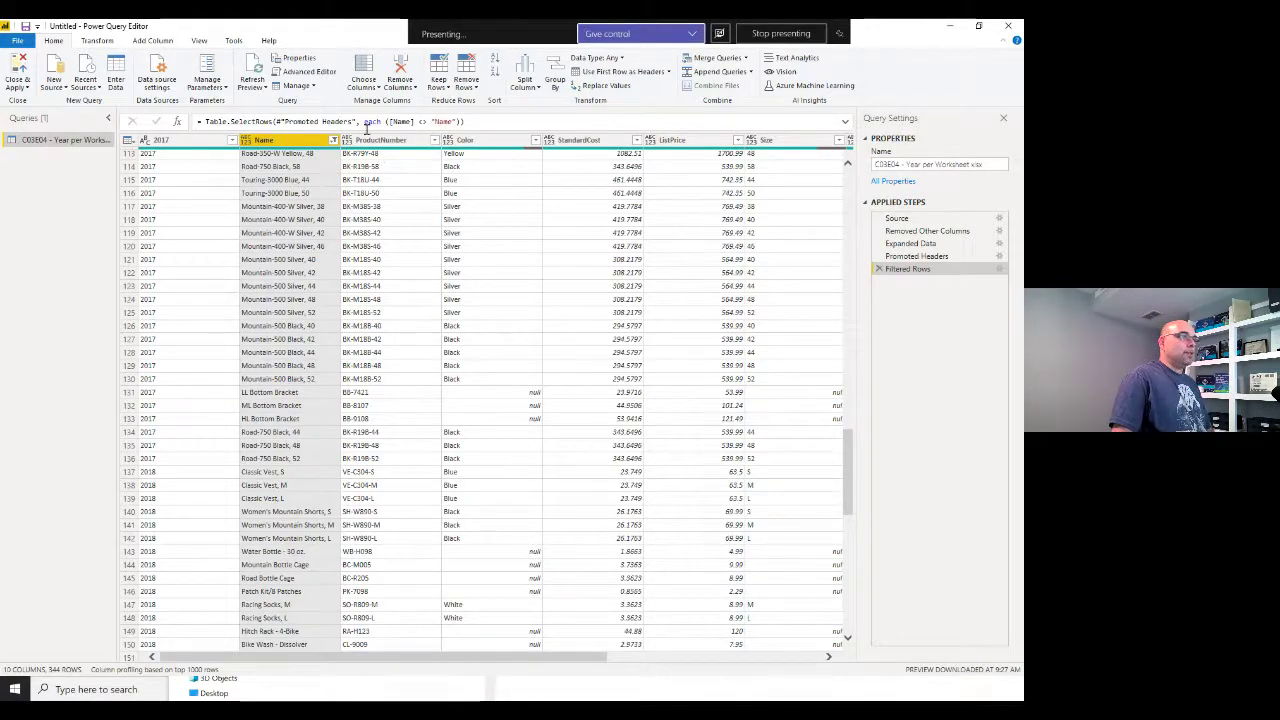
{"action": "scroll", "coordinate": [232, 251], "scroll_direction": "up", "scroll_amount": 20}
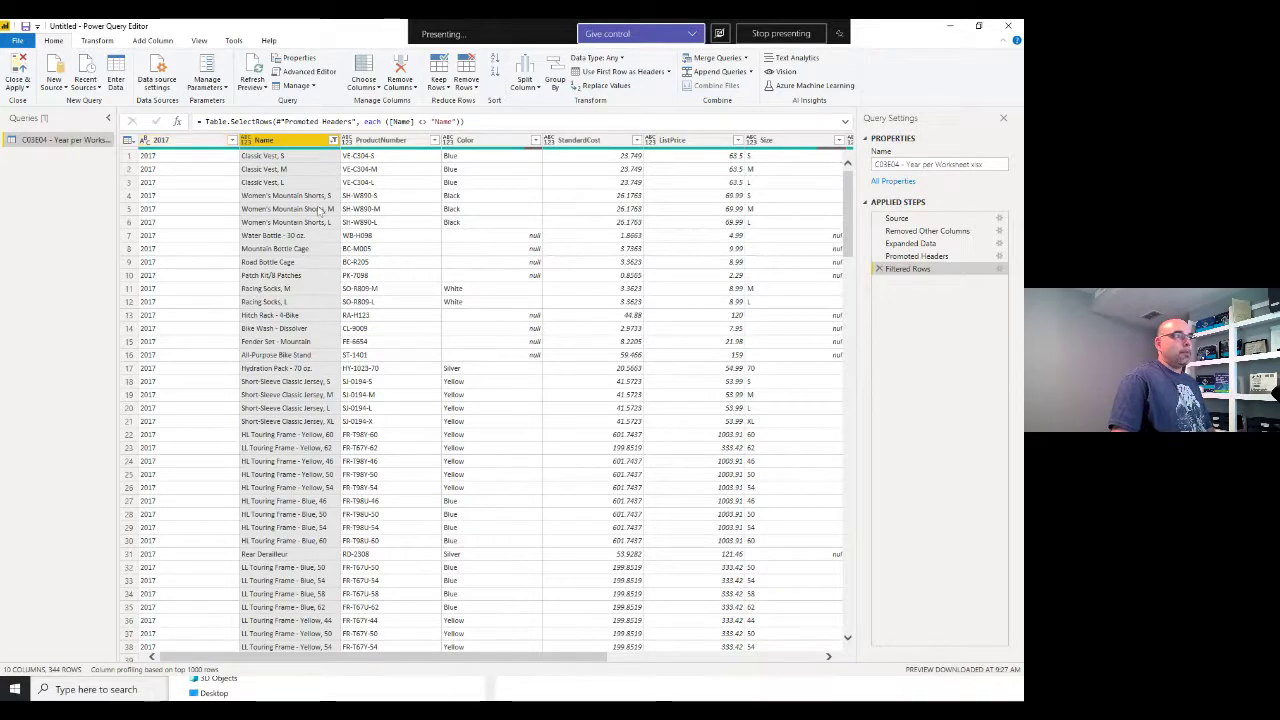
Rename the 2017 column as Release Year, and examine the column name reference in the rename formula
{"action": "double_click", "coordinate": [161, 141]}
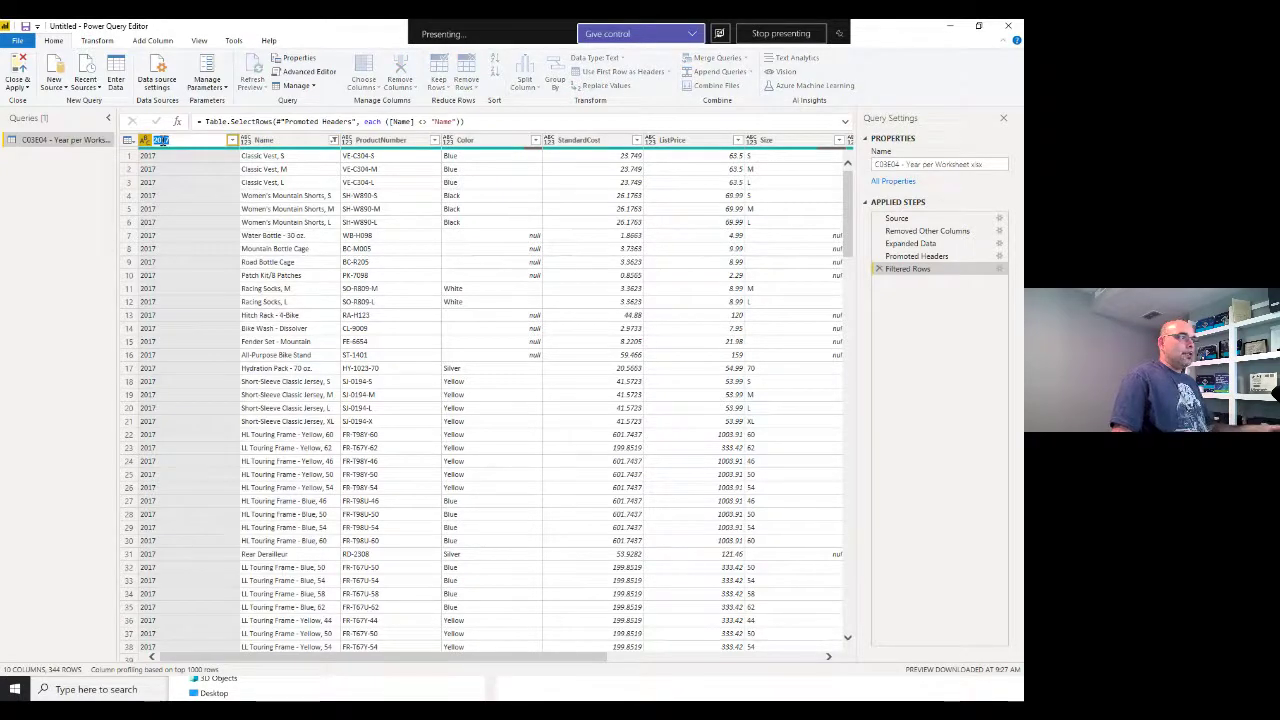
{"action": "type", "text": "Year"}
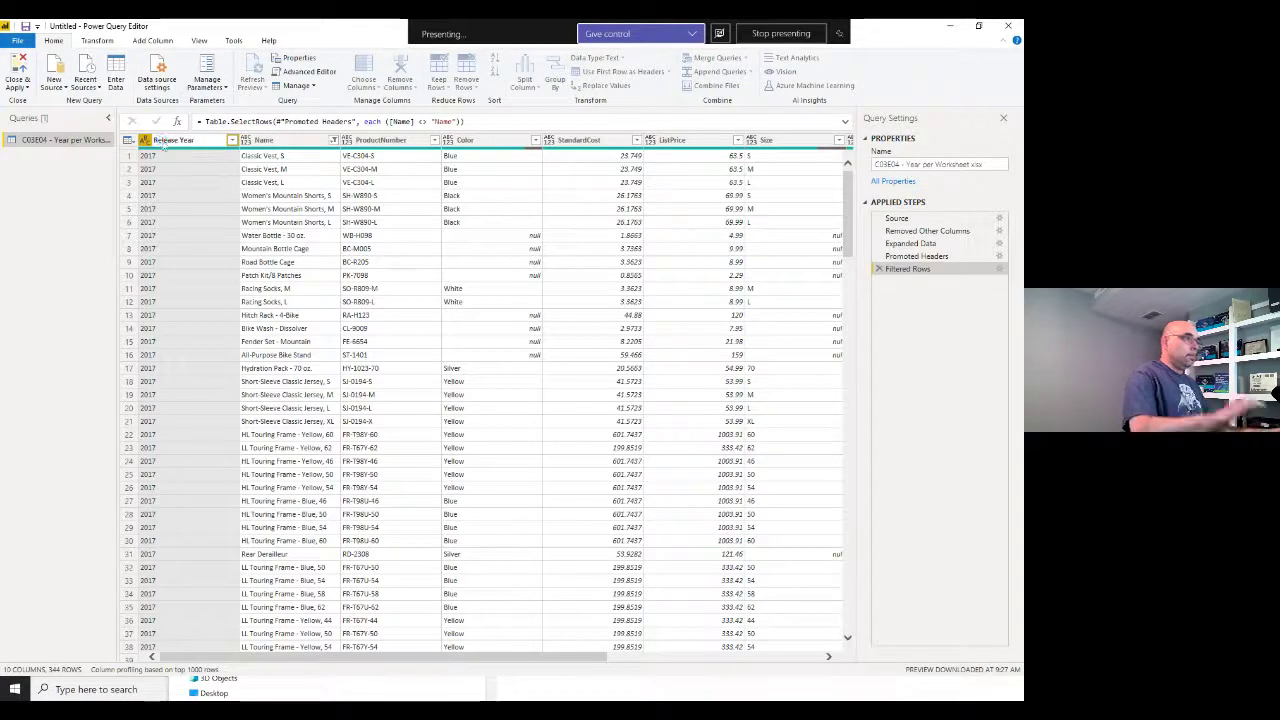
{"action": "key", "text": "Return"}
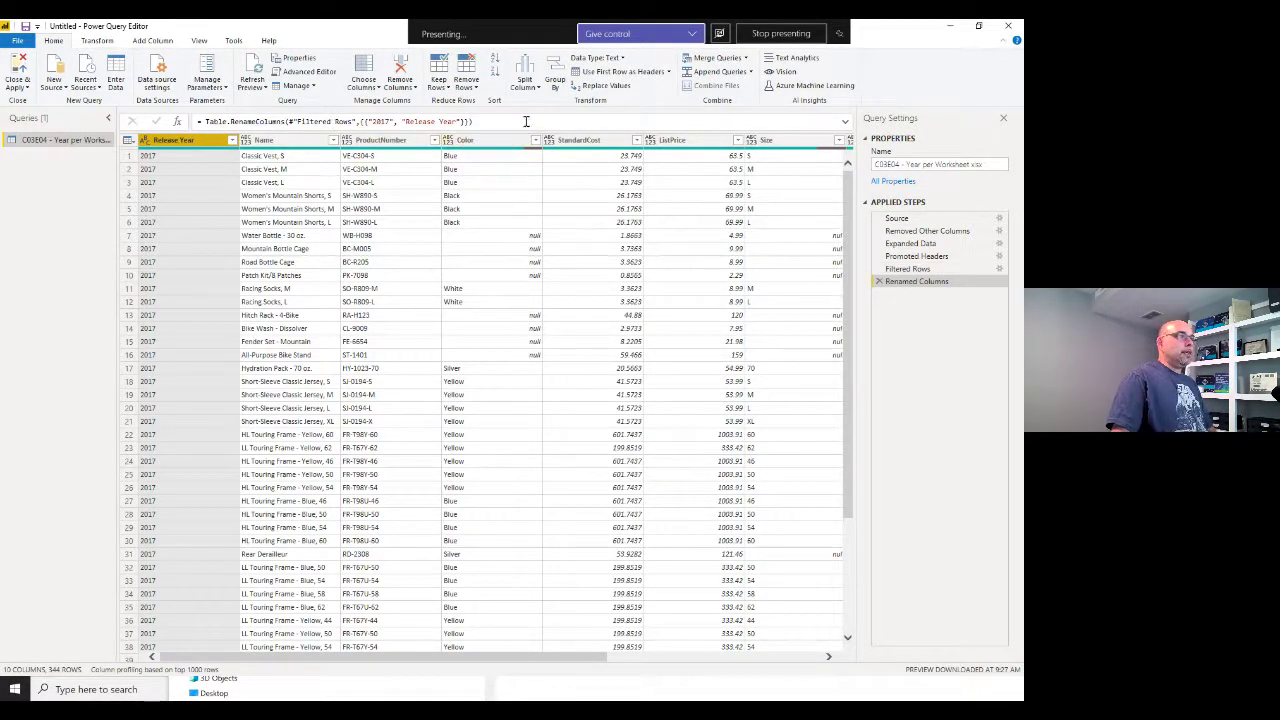
{"action": "double_click", "coordinate": [381, 121]}
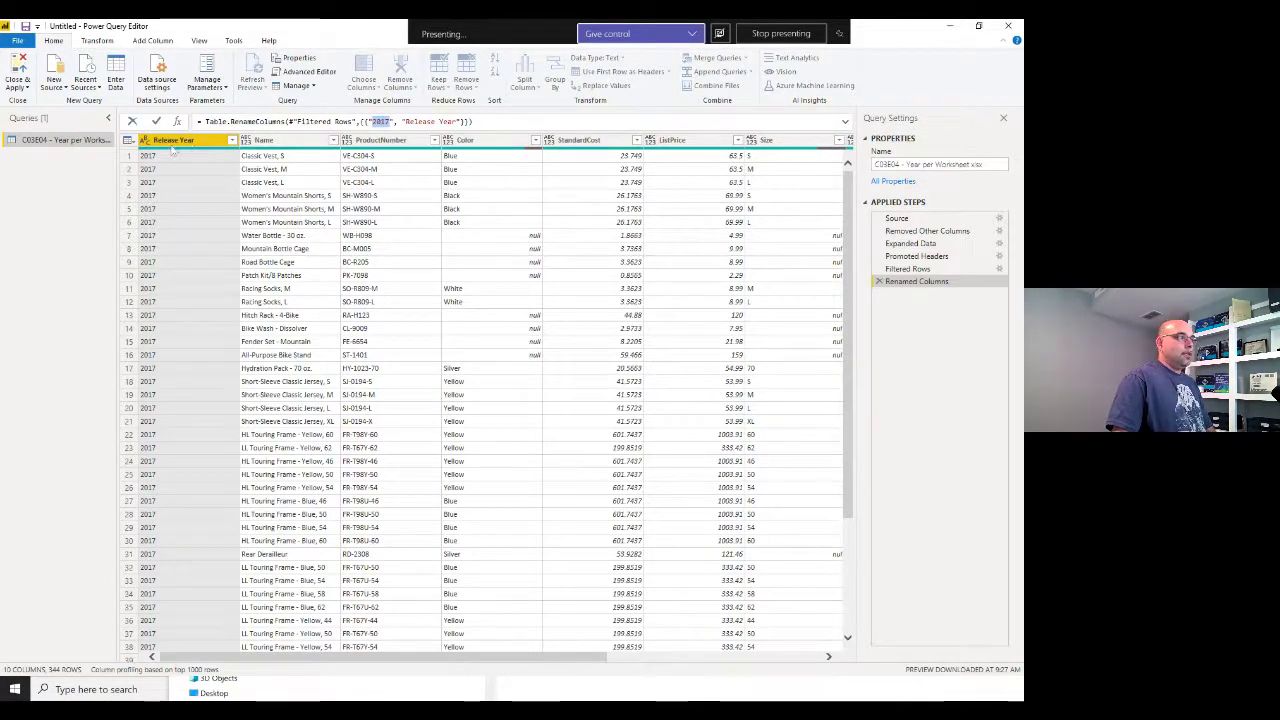
Rename the query as Products, and close the query editor while applying the changes to the report
{"action": "left_click", "coordinate": [915, 166]}
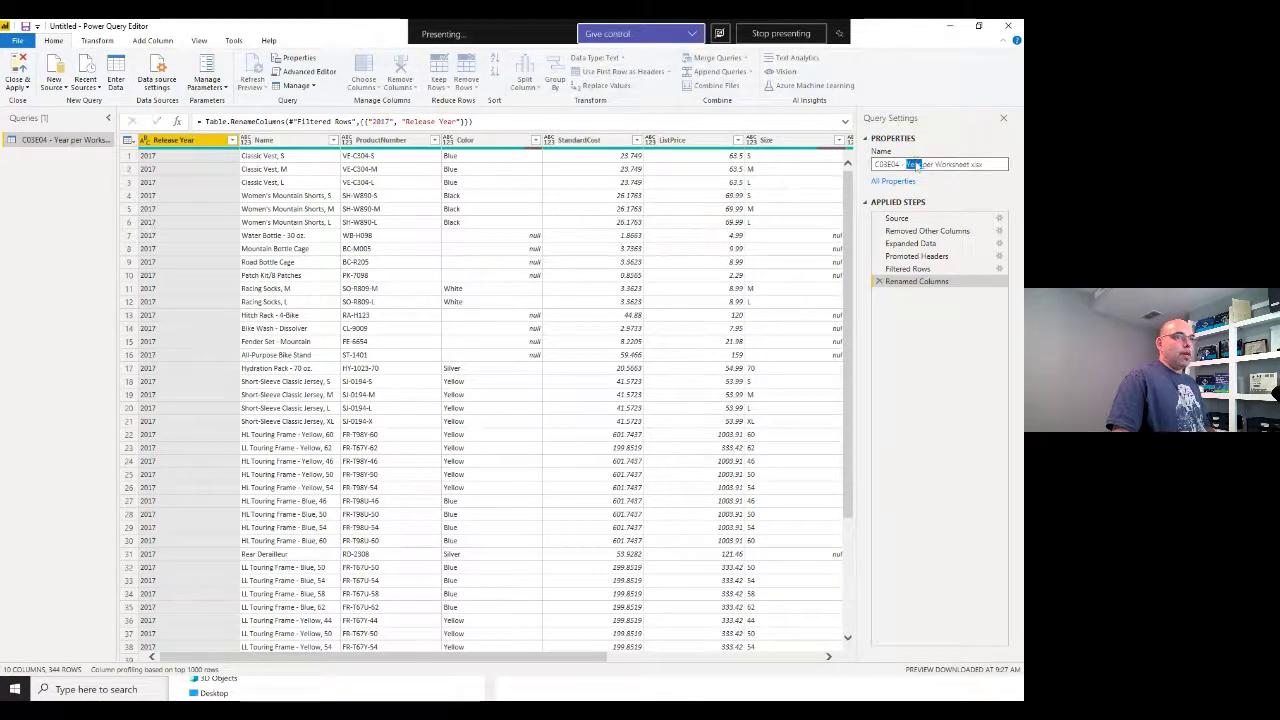
{"action": "type", "text": "Prod"}
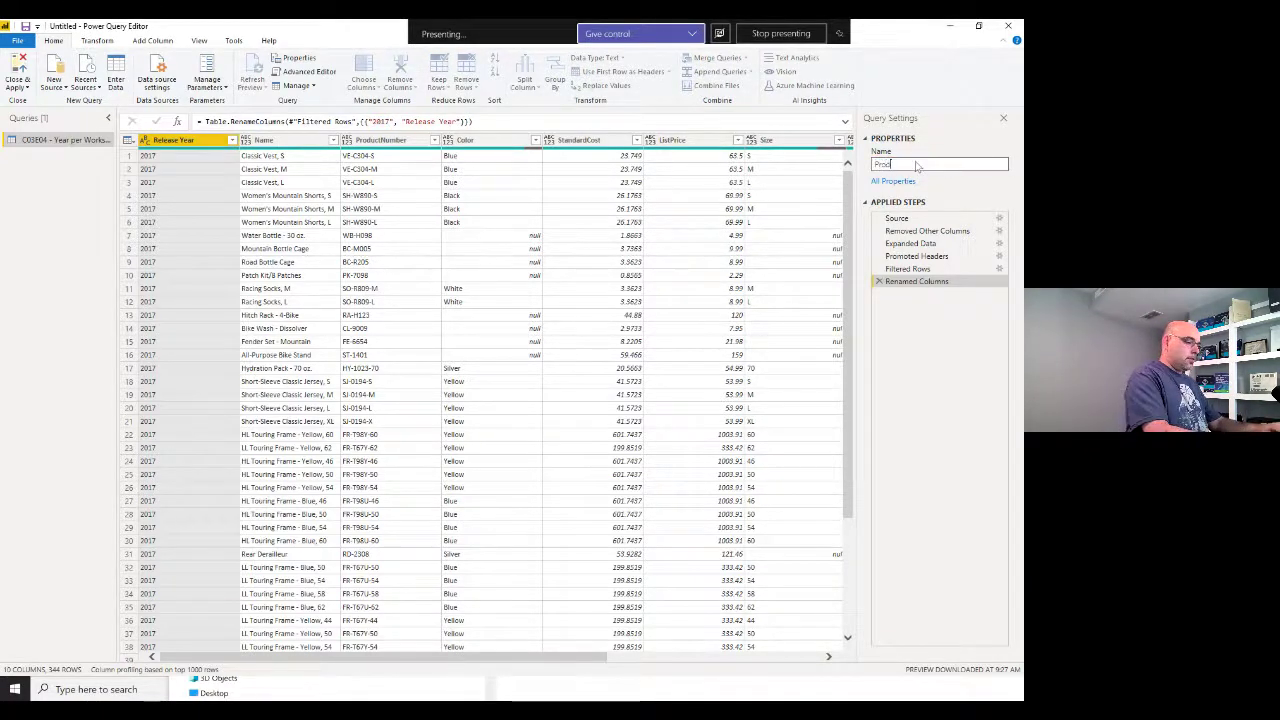
{"action": "type", "text": "uctncts"}
{"action": "key", "text": "Return"}
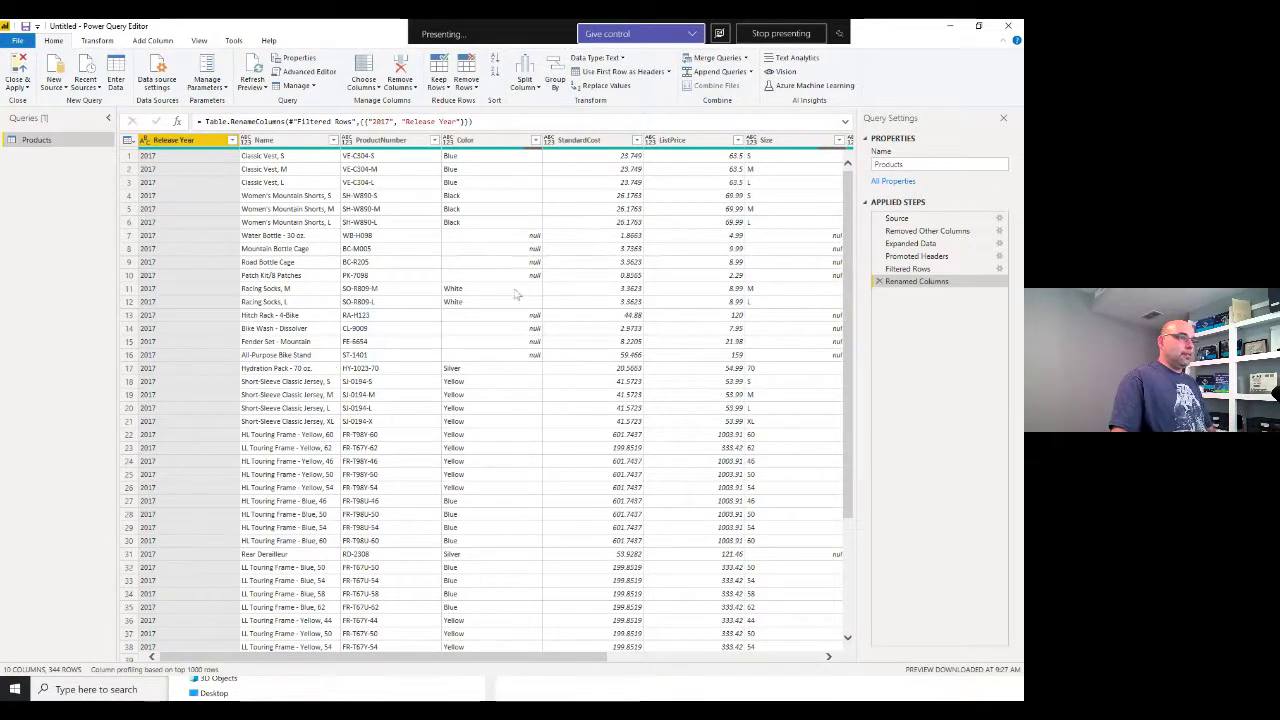
{"action": "left_click_drag", "start_coordinate": [510, 660], "coordinate": [397, 647]}
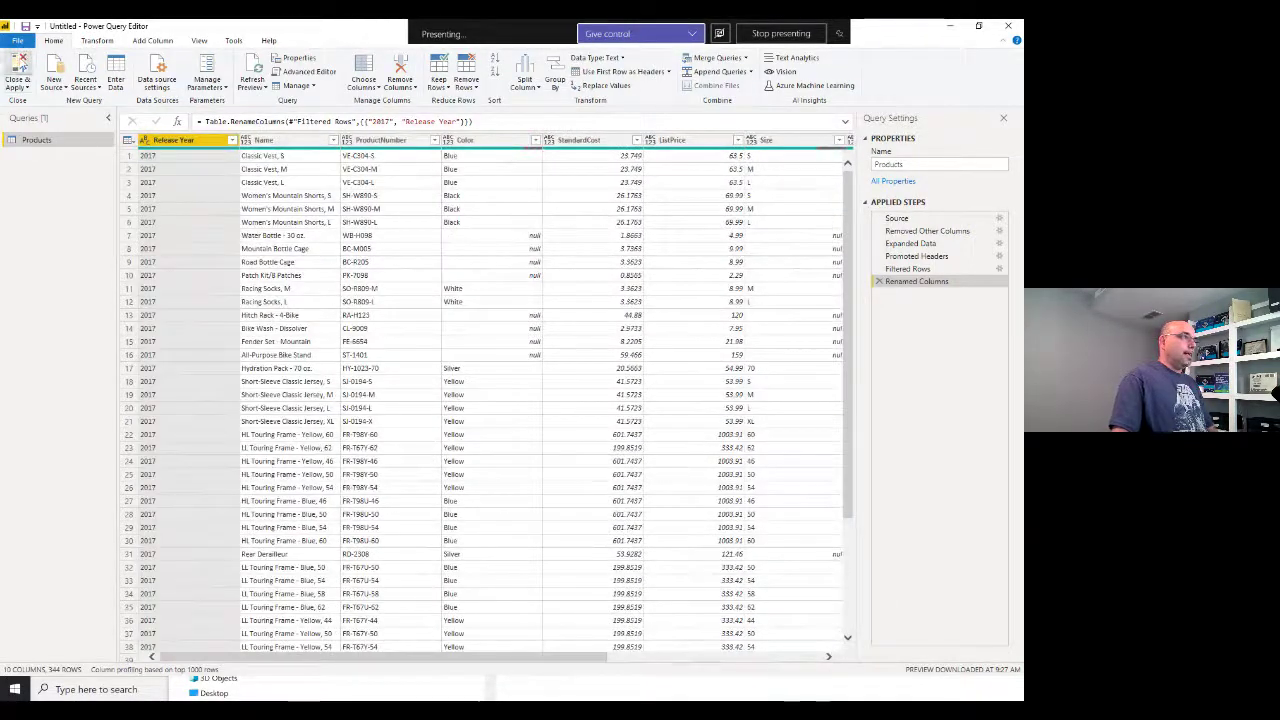
{"action": "left_click", "coordinate": [17, 68]}
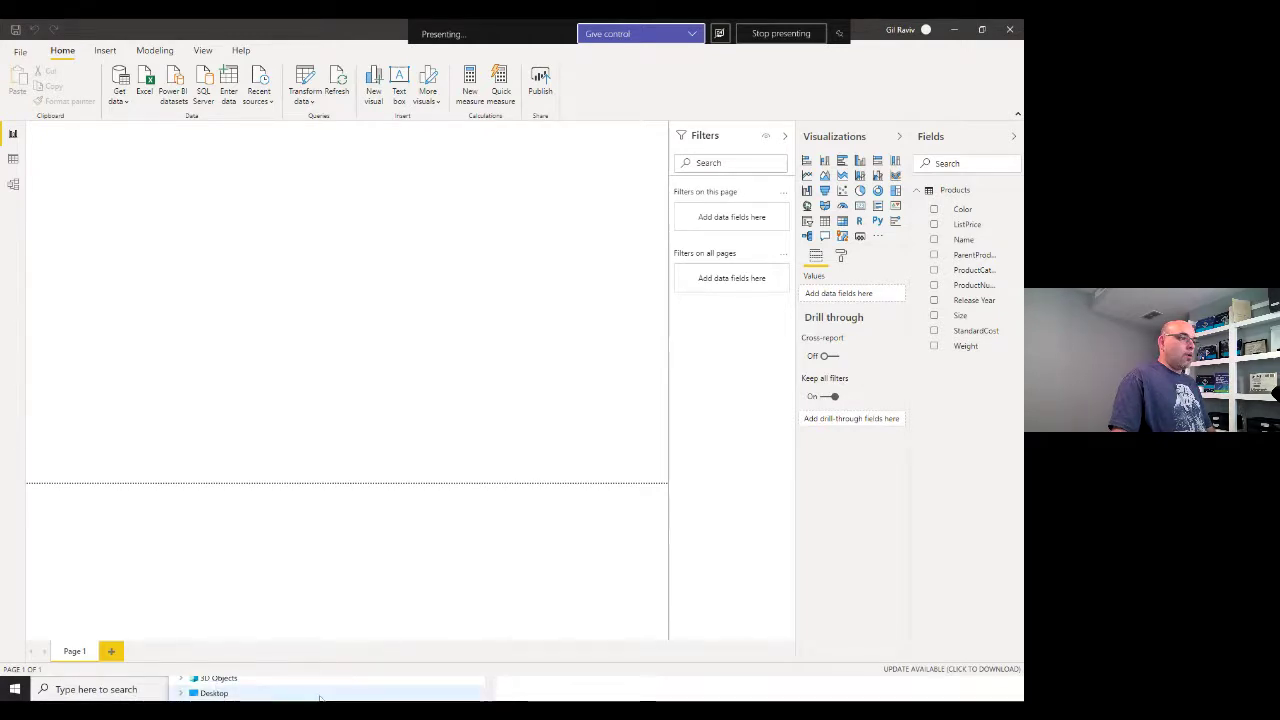
Switch to File Explorer, go to the folder C:\Data\C03, and open C03E04 - Year per Worksheet.xlsx in Excel
{"action": "left_click", "coordinate": [210, 693]}
{"action": "left_click", "coordinate": [365, 162]}
{"action": "type", "text": "c:\\data\\"}
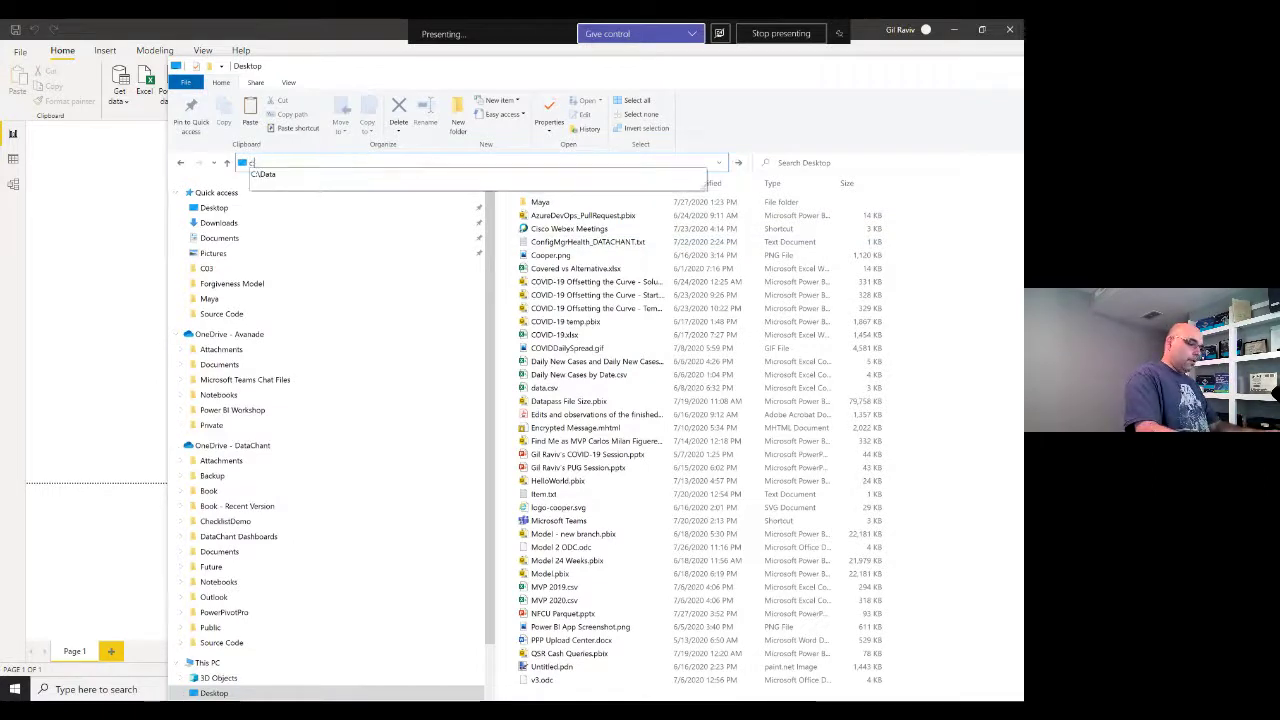
{"action": "key", "text": "Down"}
{"action": "key", "text": "Down"}
{"action": "key", "text": "Down"}
{"action": "key", "text": "Return"}
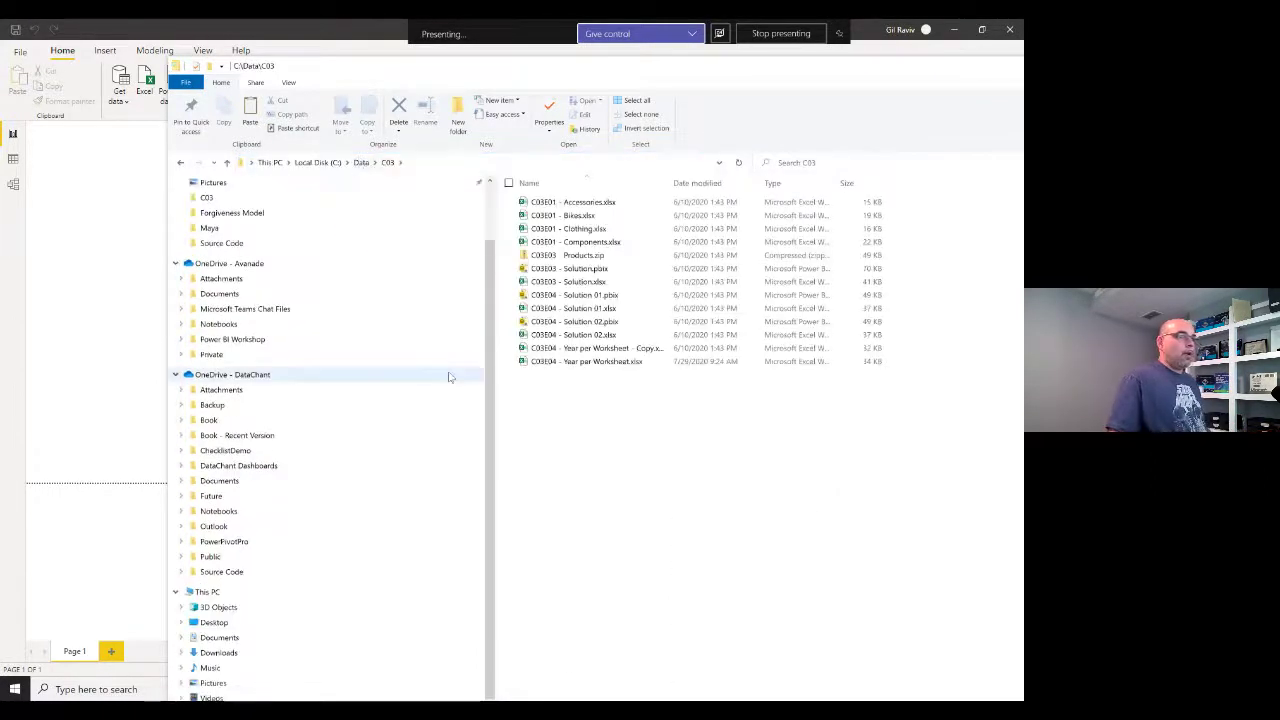
{"action": "double_click", "coordinate": [584, 363]}
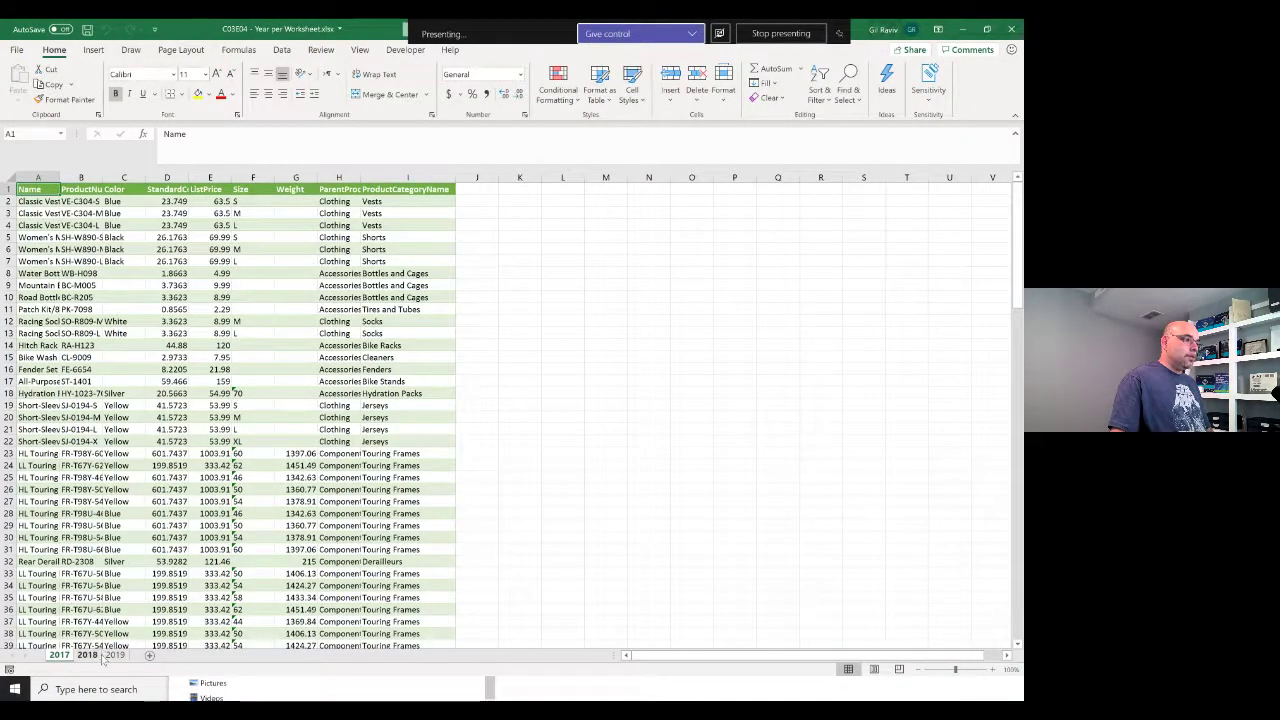
Move the 2017 worksheet to the end of the workbook, and close the workbook with the change saved
{"action": "right_click", "coordinate": [58, 656]}
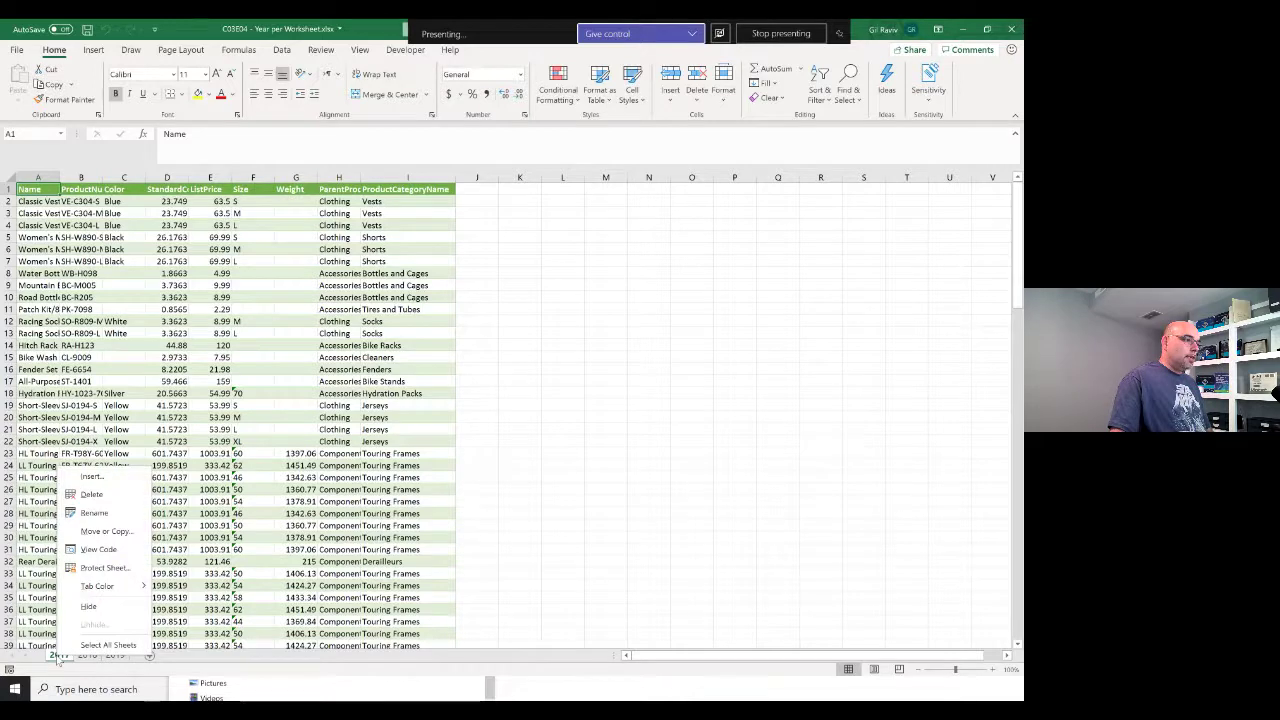
{"action": "left_click", "coordinate": [106, 531]}
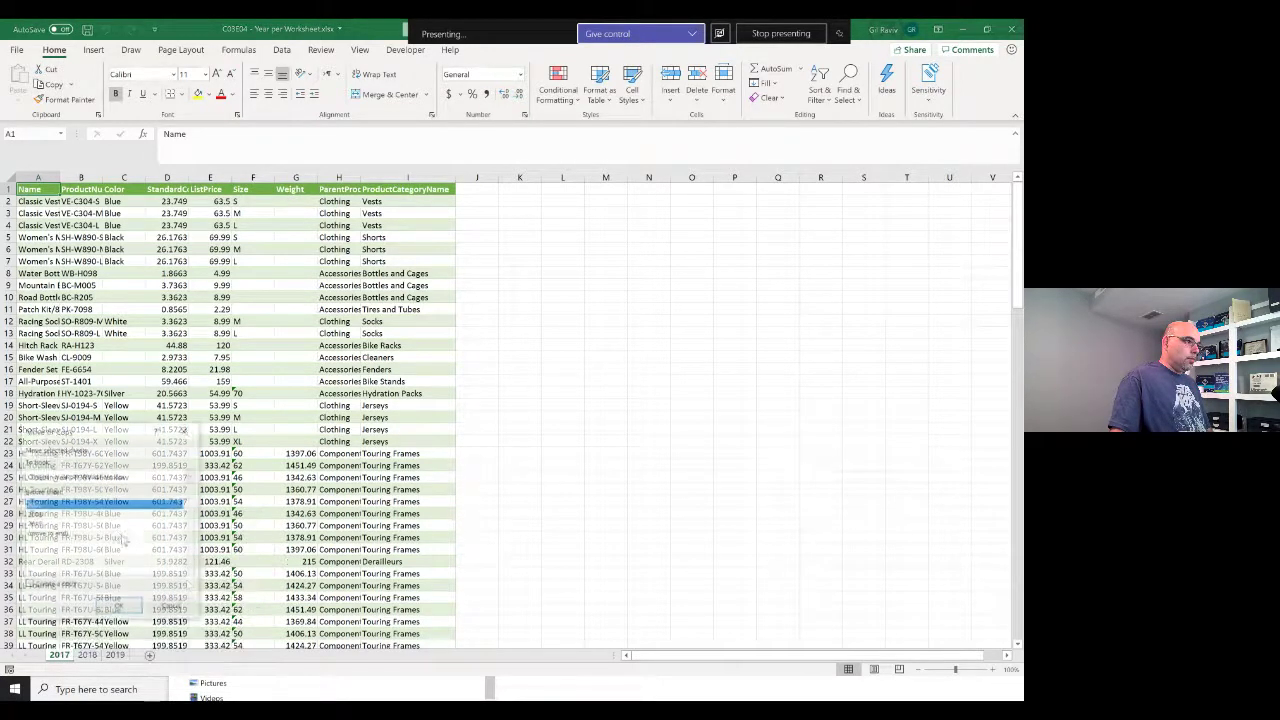
{"action": "left_click", "coordinate": [46, 533]}
{"action": "left_click", "coordinate": [118, 607]}
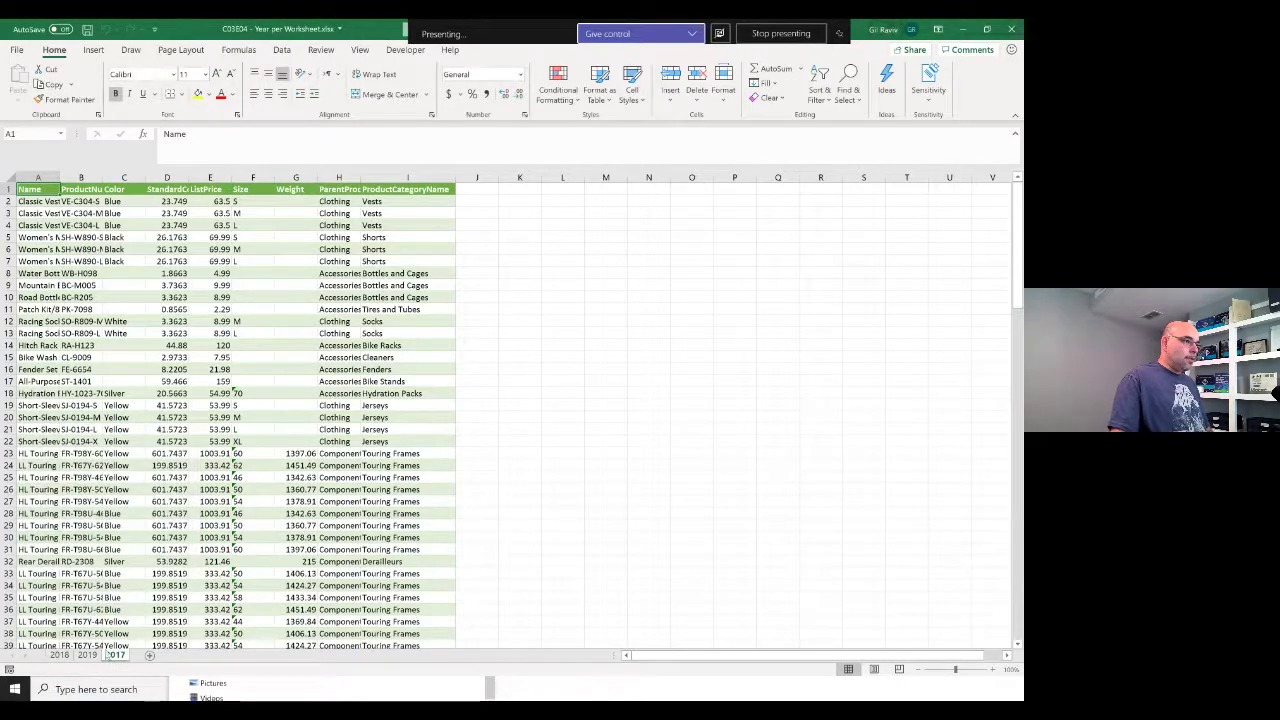
{"action": "left_click", "coordinate": [1010, 34]}
{"action": "left_click", "coordinate": [465, 376]}
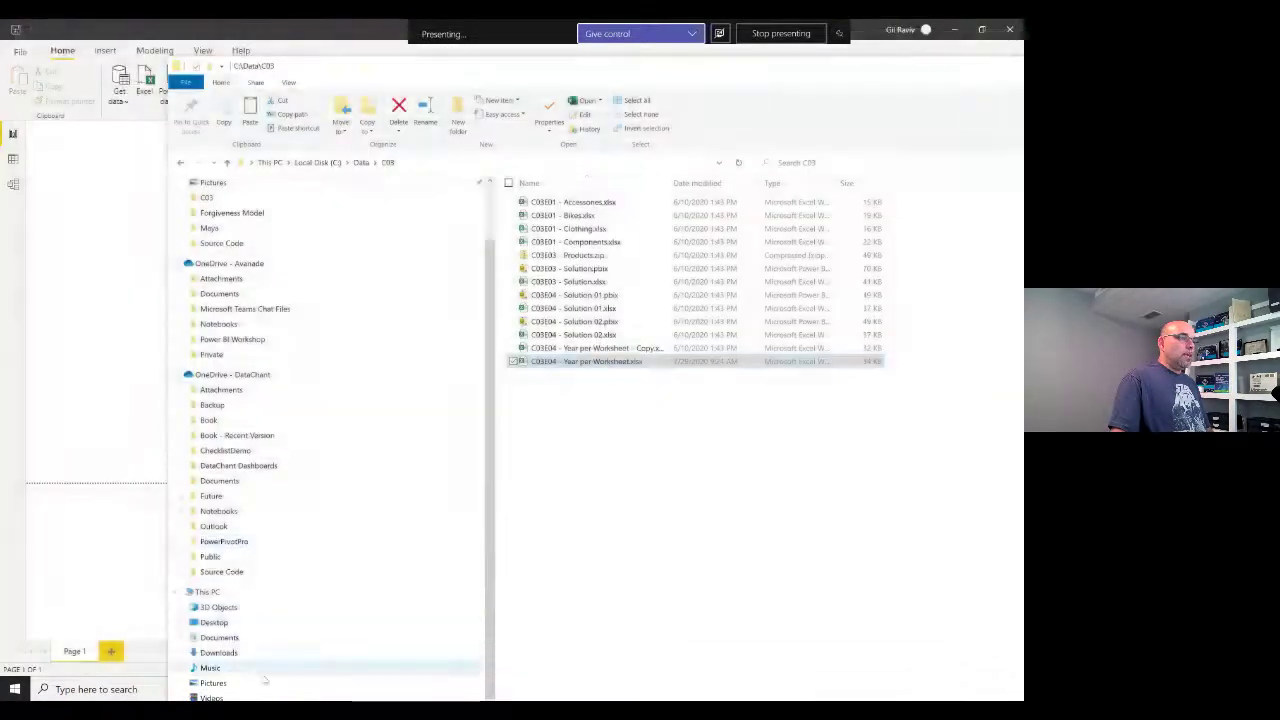
Switch to Power BI Desktop, refresh the report data and dismiss the refresh dialog
{"action": "left_click", "coordinate": [137, 486]}
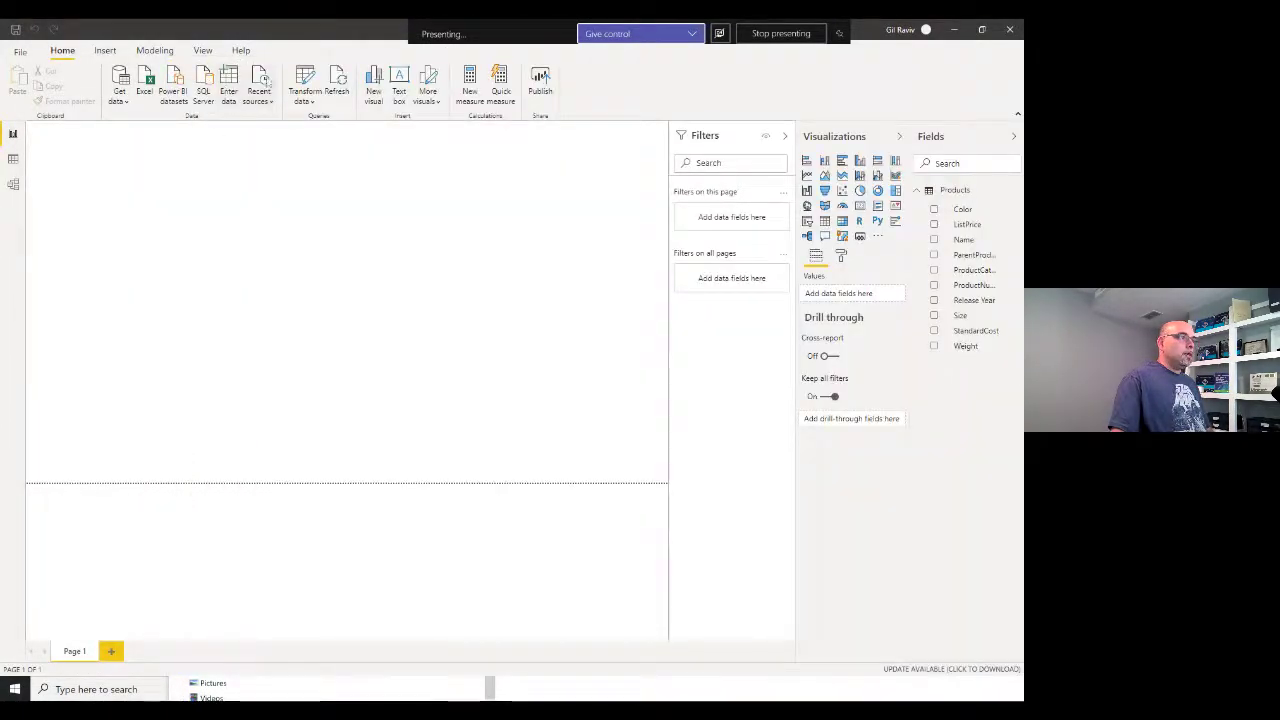
{"action": "left_click", "coordinate": [338, 80]}
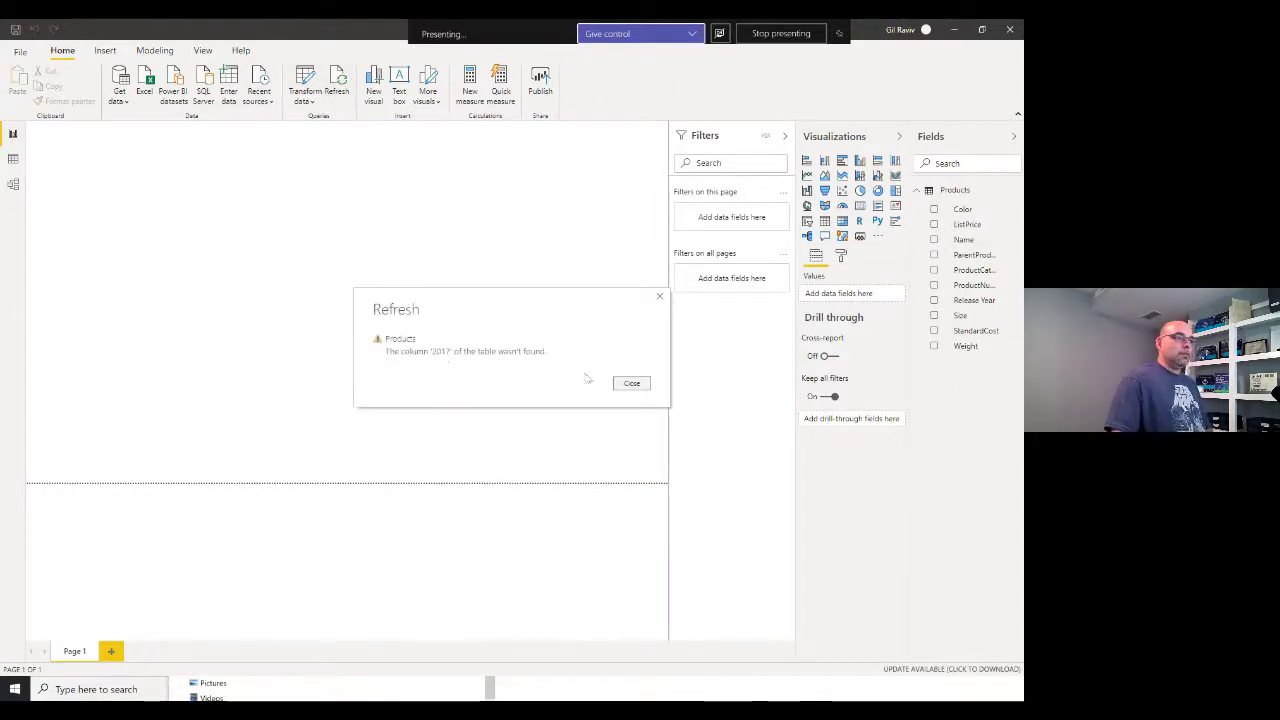
{"action": "left_click", "coordinate": [632, 384]}
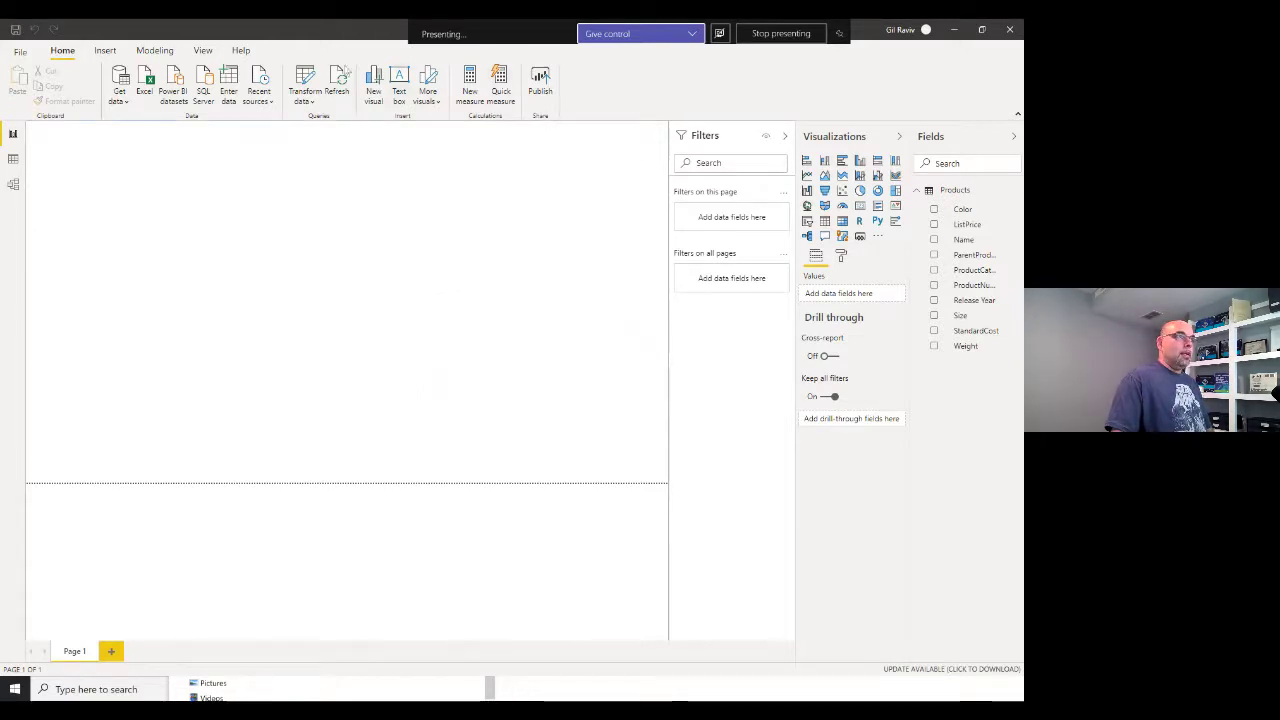
Open the Power Query Editor and compare the formulas of the Filtered Rows and Renamed Columns steps of the Products query
{"action": "left_click", "coordinate": [309, 80]}
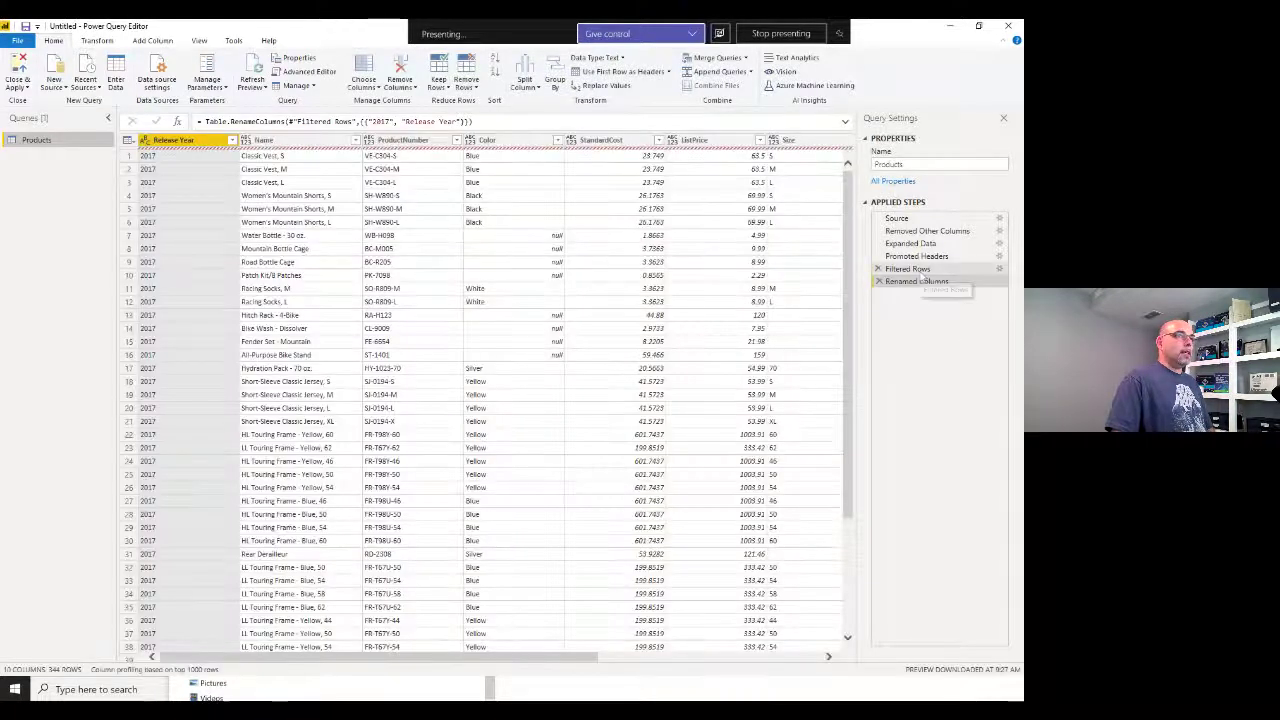
{"action": "left_click", "coordinate": [381, 121]}
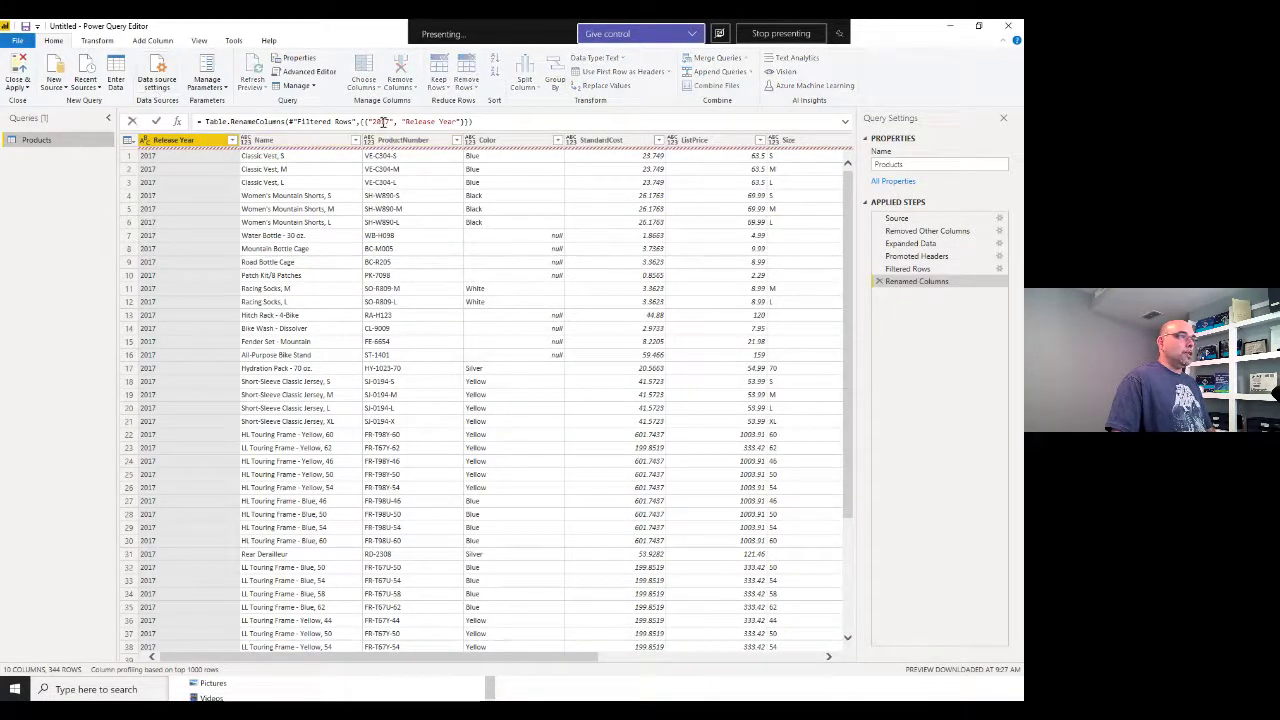
{"action": "left_click", "coordinate": [908, 269]}
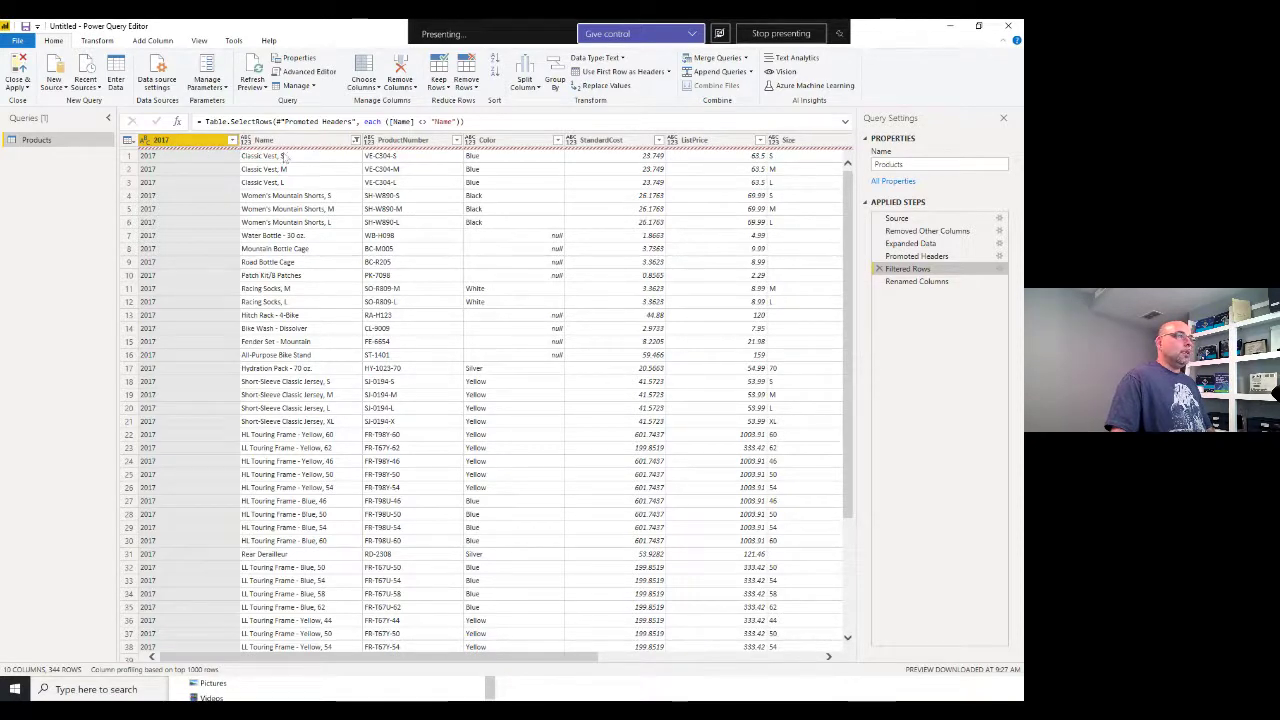
{"action": "left_click", "coordinate": [914, 281]}
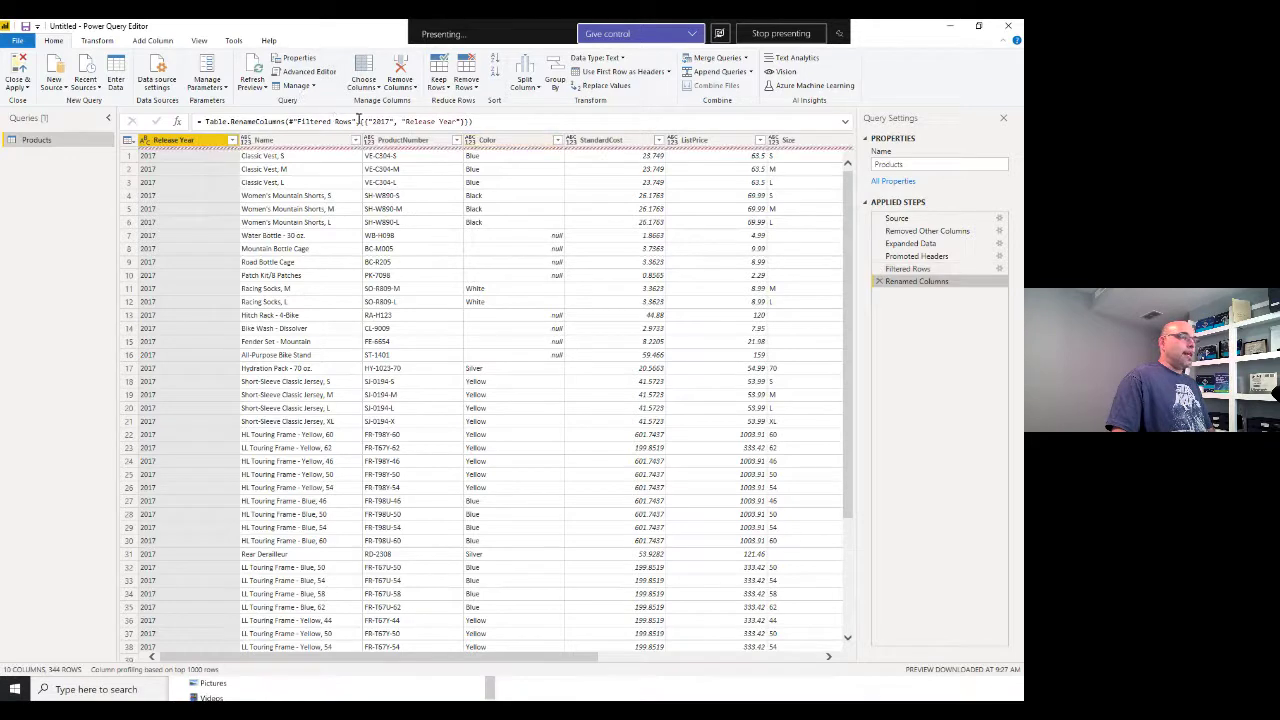
Highlight the hardcoded column name "2017" in the Renamed Columns formula
{"action": "left_click", "coordinate": [583, 124]}
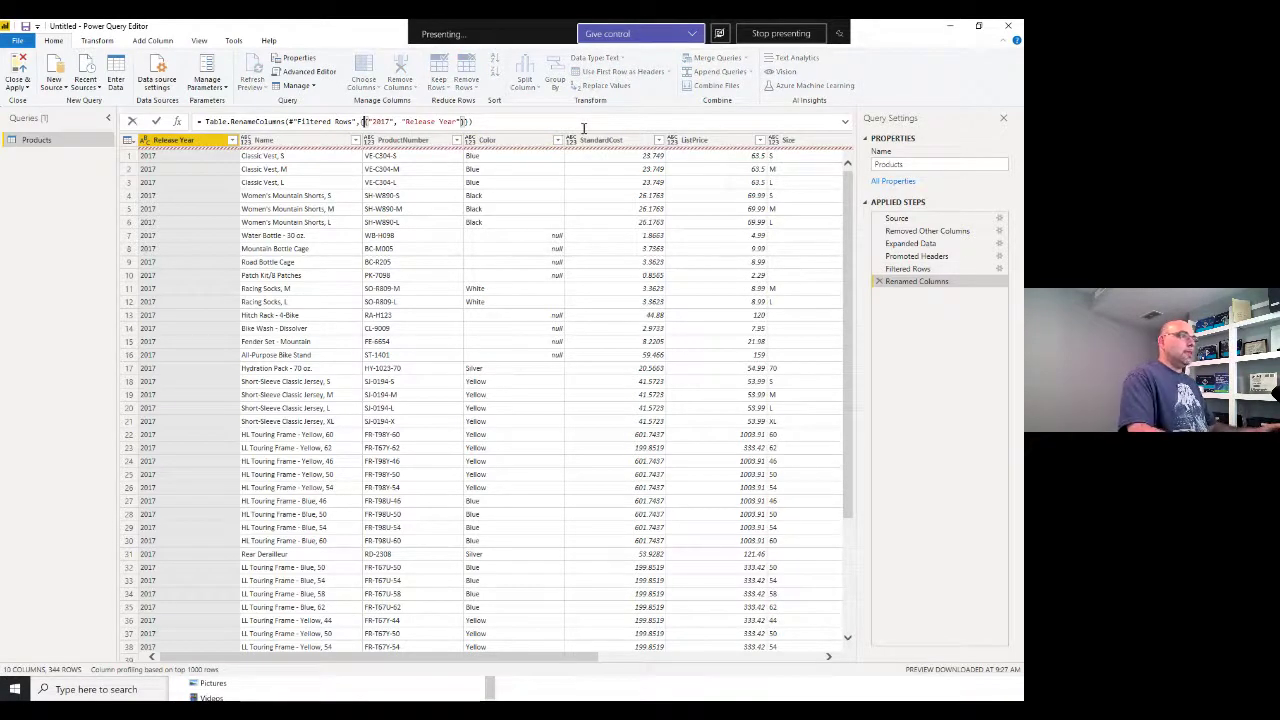
{"action": "key", "text": "shift+End"}
{"action": "key", "text": "Left"}
{"action": "key", "text": "Right"}
{"action": "key", "text": "Right"}
{"action": "key", "text": "shift+Right"}
{"action": "key", "text": "shift+Right"}
{"action": "key", "text": "shift+Right"}
{"action": "key", "text": "shift+Right"}
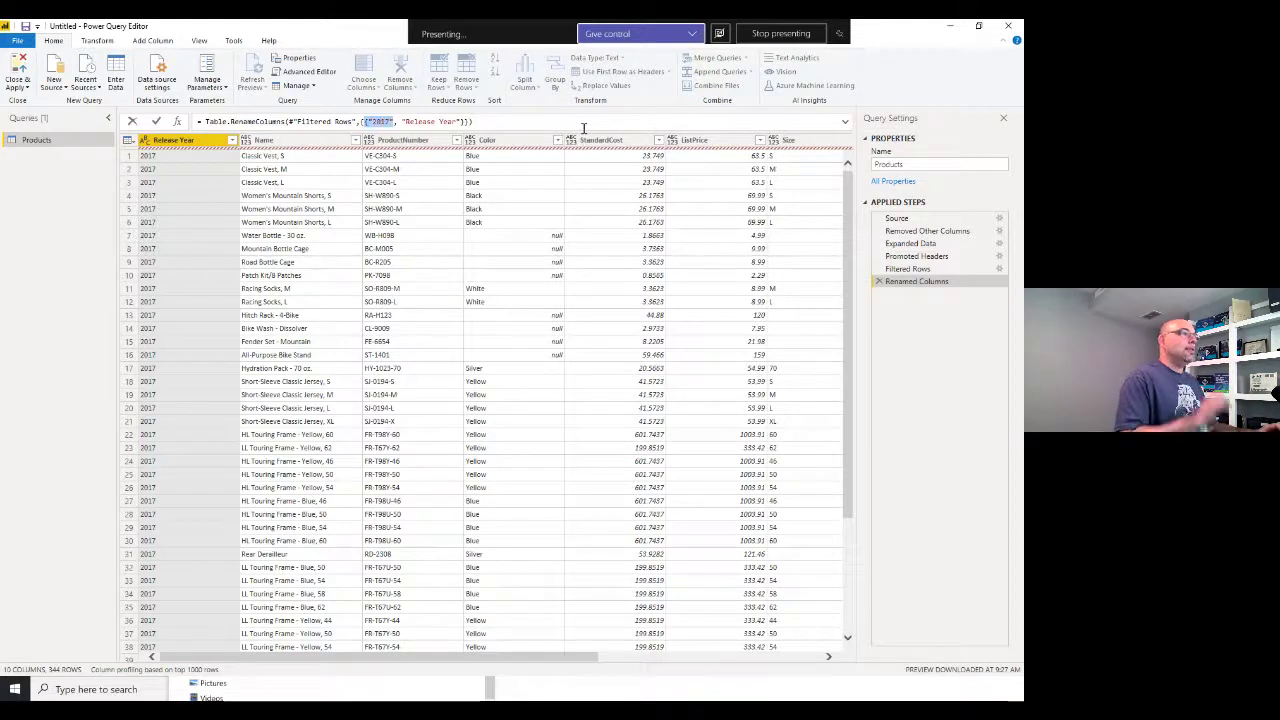
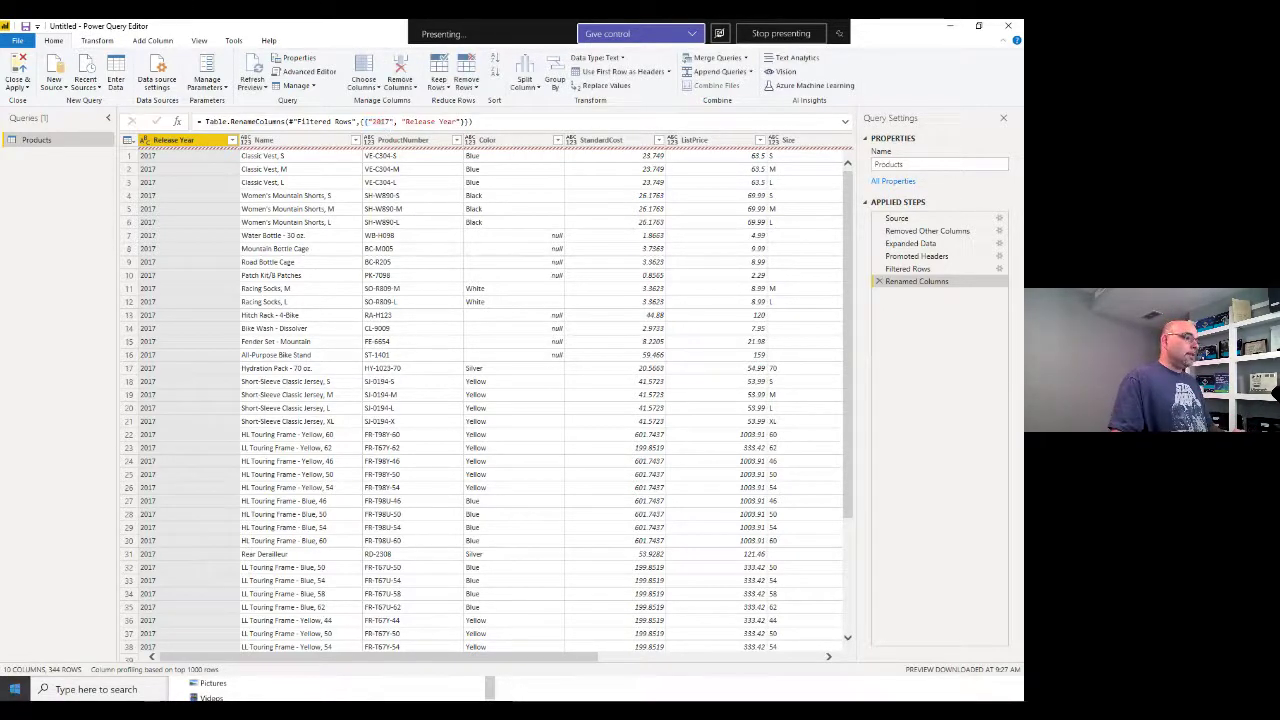
{"action": "left_click", "coordinate": [64, 690]}
{"action": "type", "text": "no"}
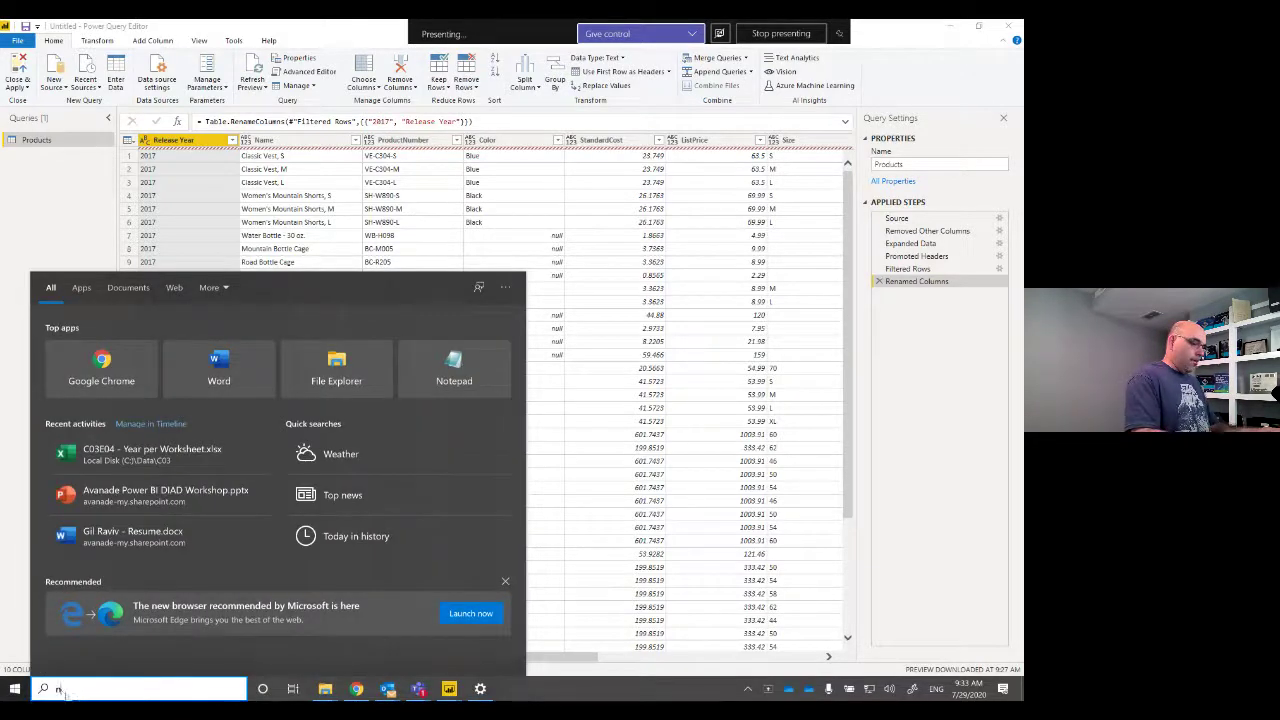
{"action": "key", "text": "BackSpace"}
{"action": "key", "text": "BackSpace"}
{"action": "type", "text": "zoomit"}
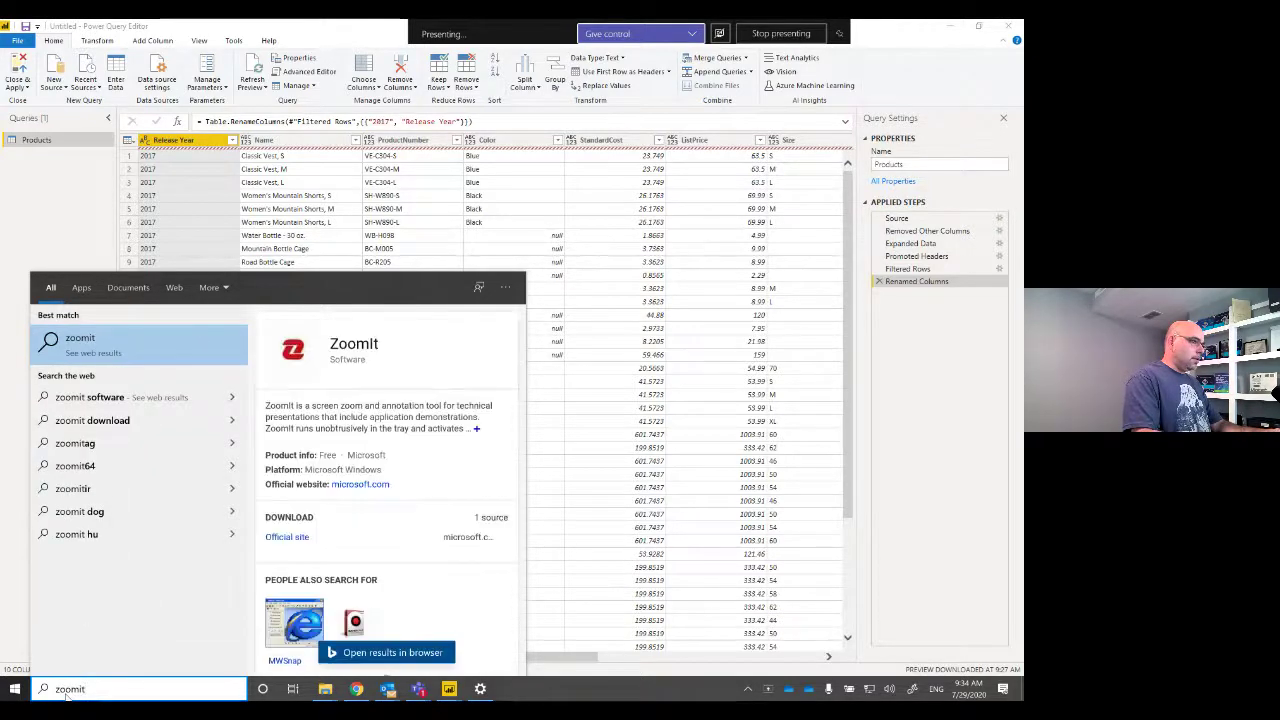
{"action": "key", "text": "BackSpace"}
{"action": "key", "text": "BackSpace"}
{"action": "key", "text": "BackSpace"}
{"action": "key", "text": "BackSpace"}
{"action": "key", "text": "BackSpace"}
{"action": "key", "text": "BackSpace"}
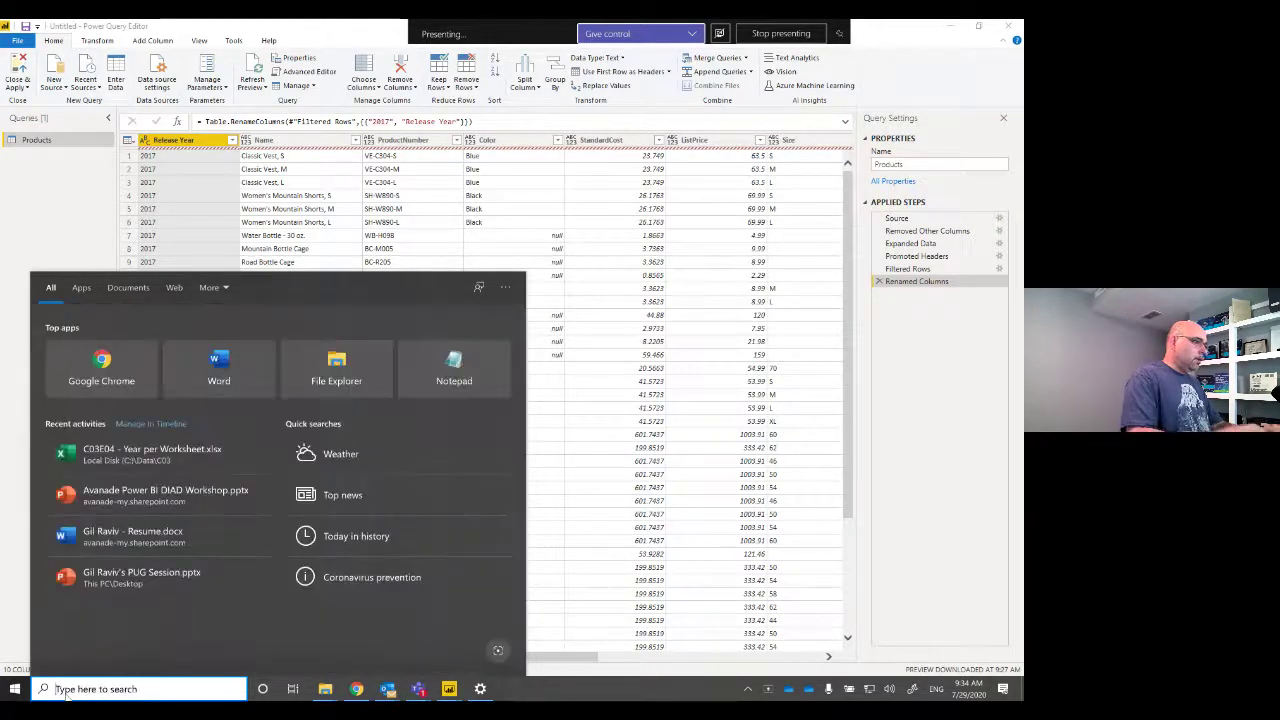
Open Notepad and write "2017", including the quotation marks, on the first line
{"action": "type", "text": "notepad"}
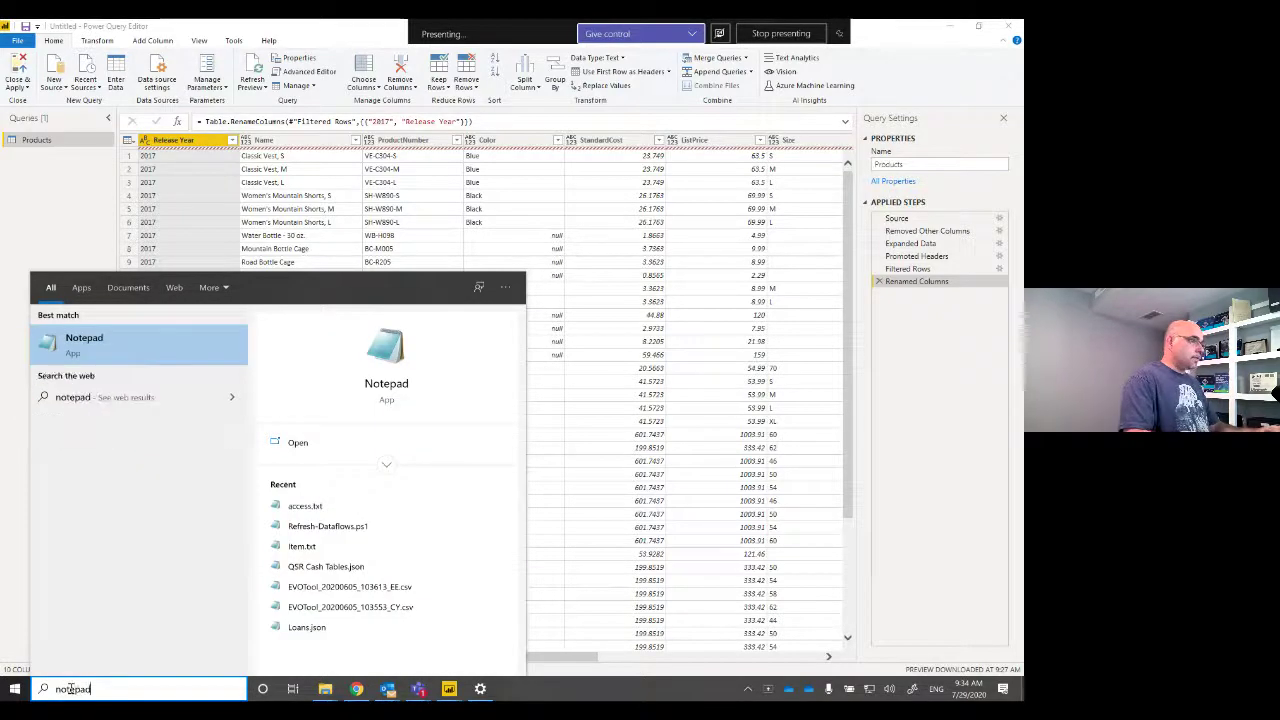
{"action": "key", "text": "Return"}
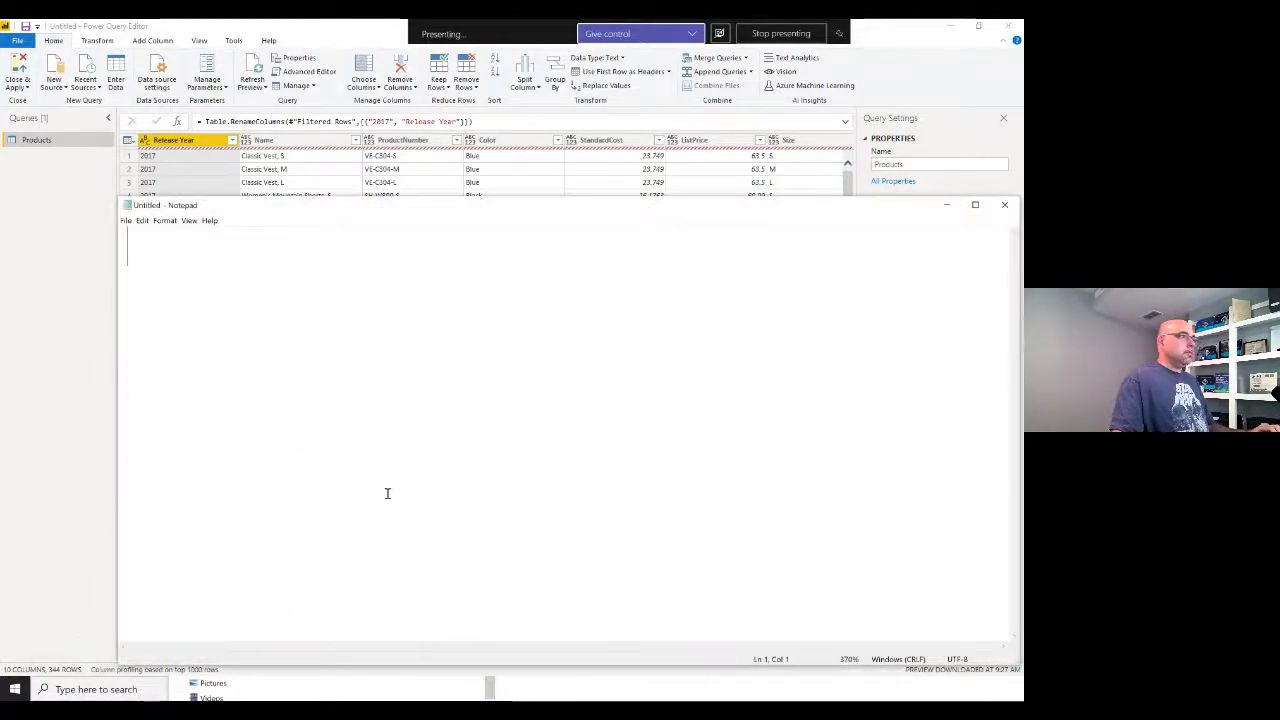
{"action": "key", "text": "ctrl+plus"}
{"action": "key", "text": "ctrl+plus"}
{"action": "key", "text": "ctrl+plus"}
{"action": "key", "text": "ctrl+plus"}
{"action": "key", "text": "ctrl+plus"}
{"action": "type", "text": "\"2017\""}
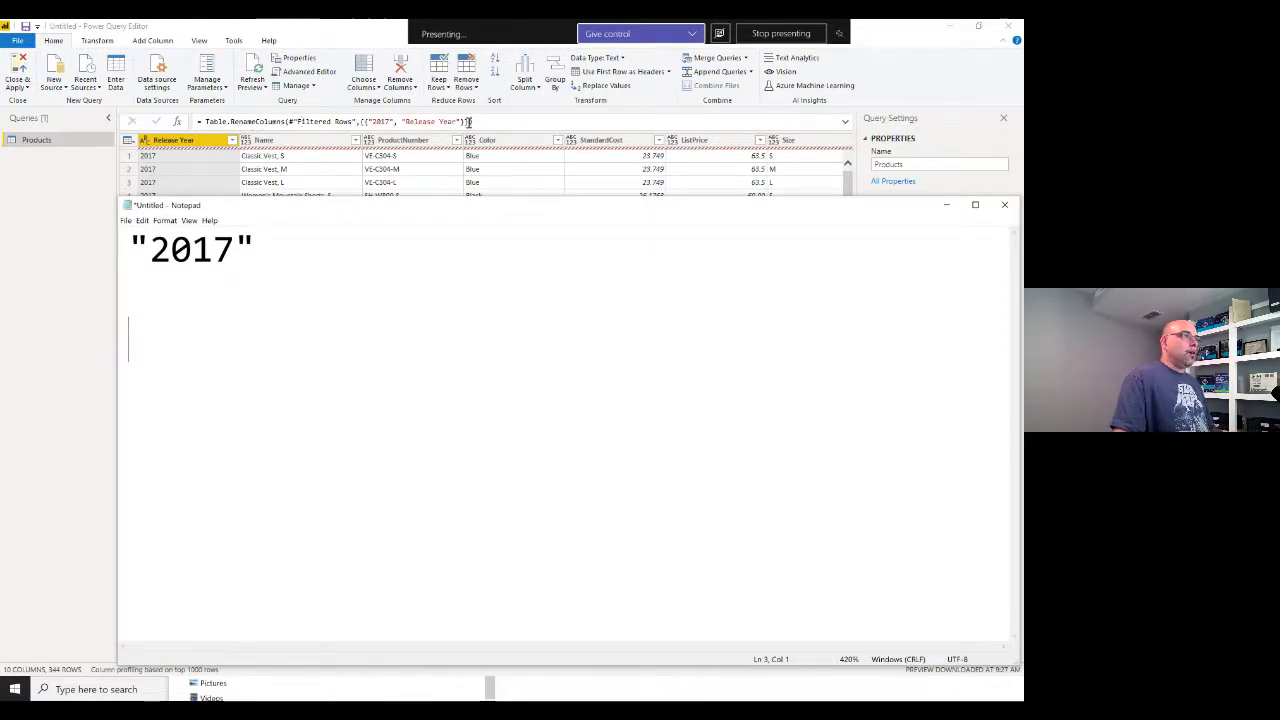
Copy the full Renamed Columns formula from Power Query into Notepad, two lines below "2017", in a maximized window
{"action": "left_click_drag", "start_coordinate": [469, 121], "coordinate": [232, 110]}
{"action": "key", "text": "ctrl+c"}
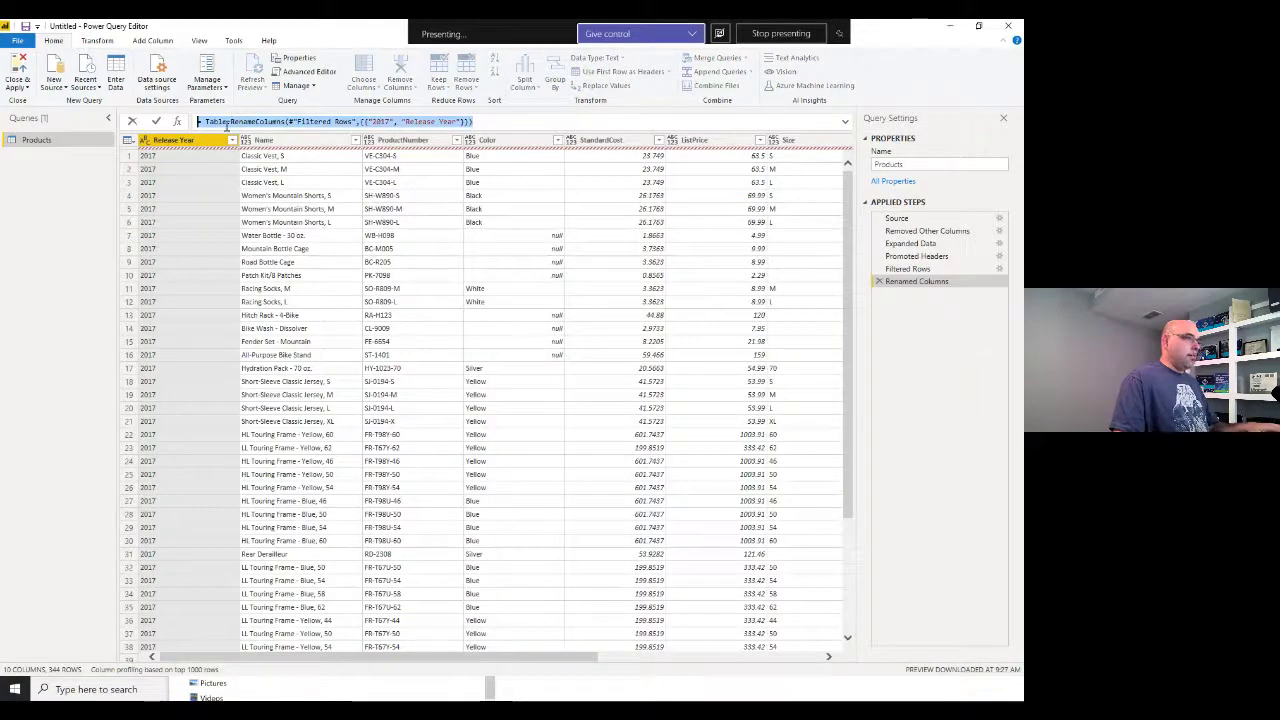
{"action": "key", "text": "alt+Tab"}
{"action": "key", "text": "ctrl+v"}
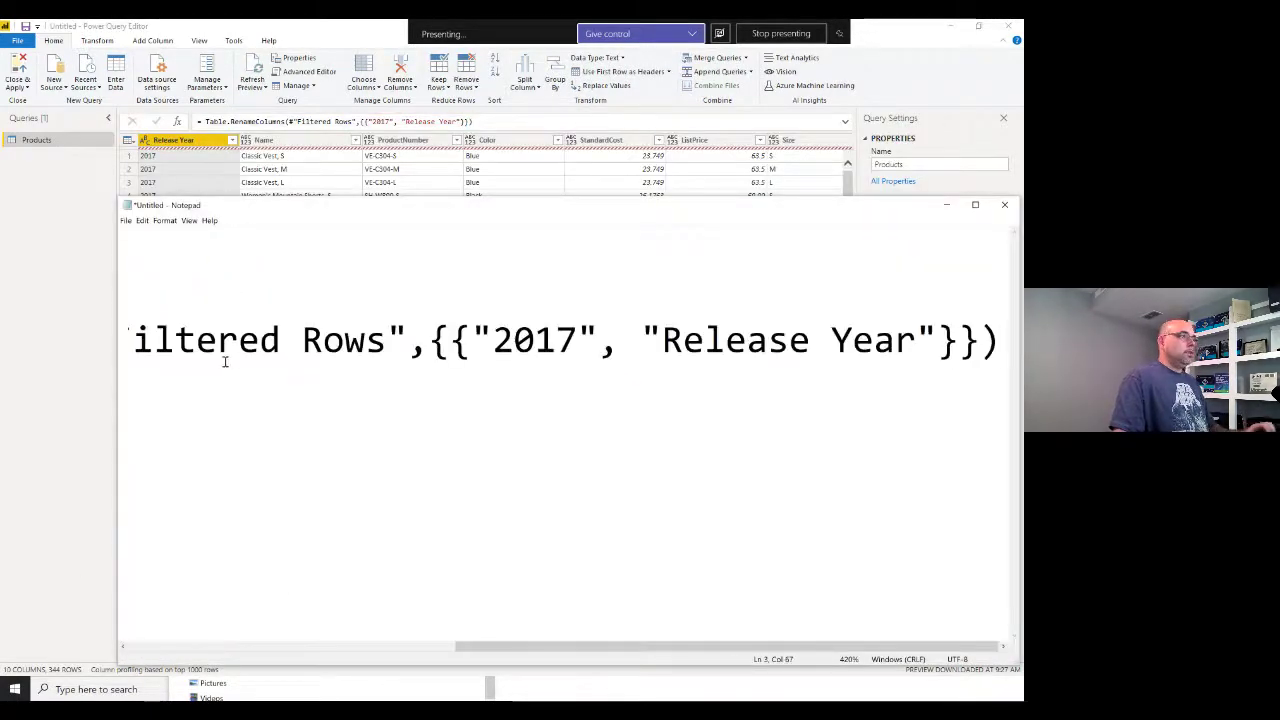
{"action": "double_click", "coordinate": [377, 206]}
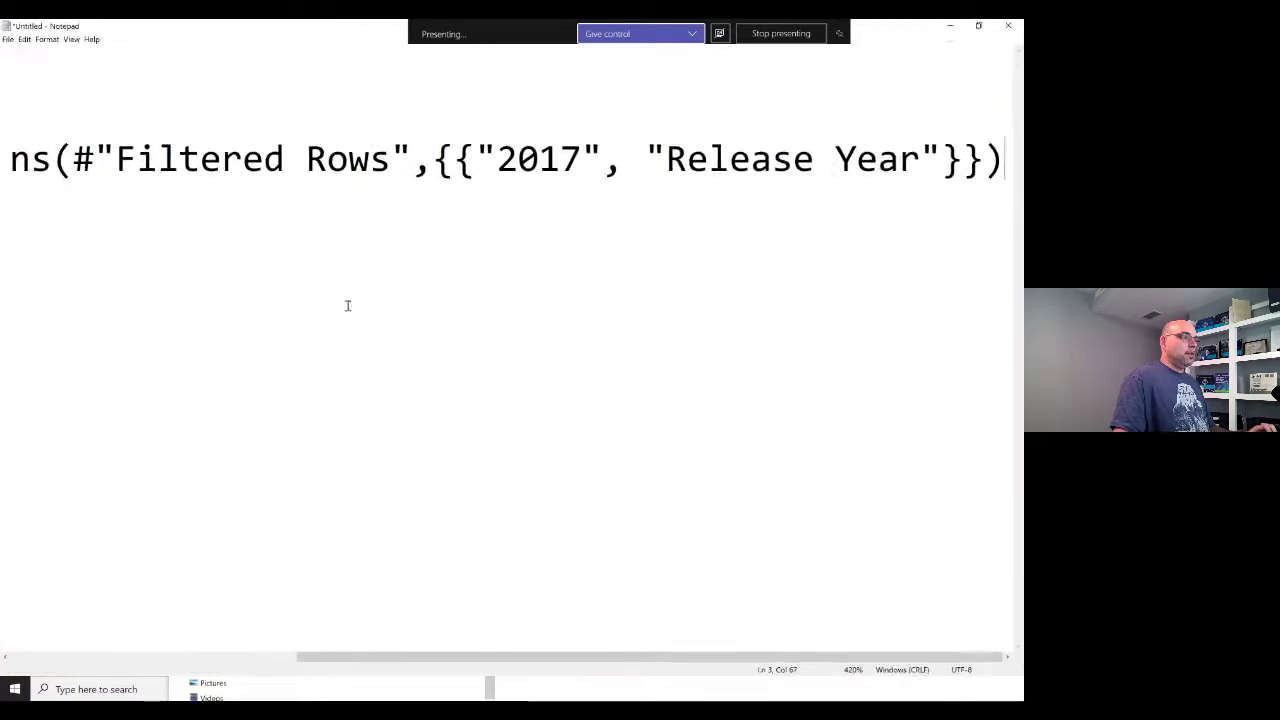
{"action": "scroll", "coordinate": [324, 457], "scroll_direction": "down", "scroll_amount": 14}
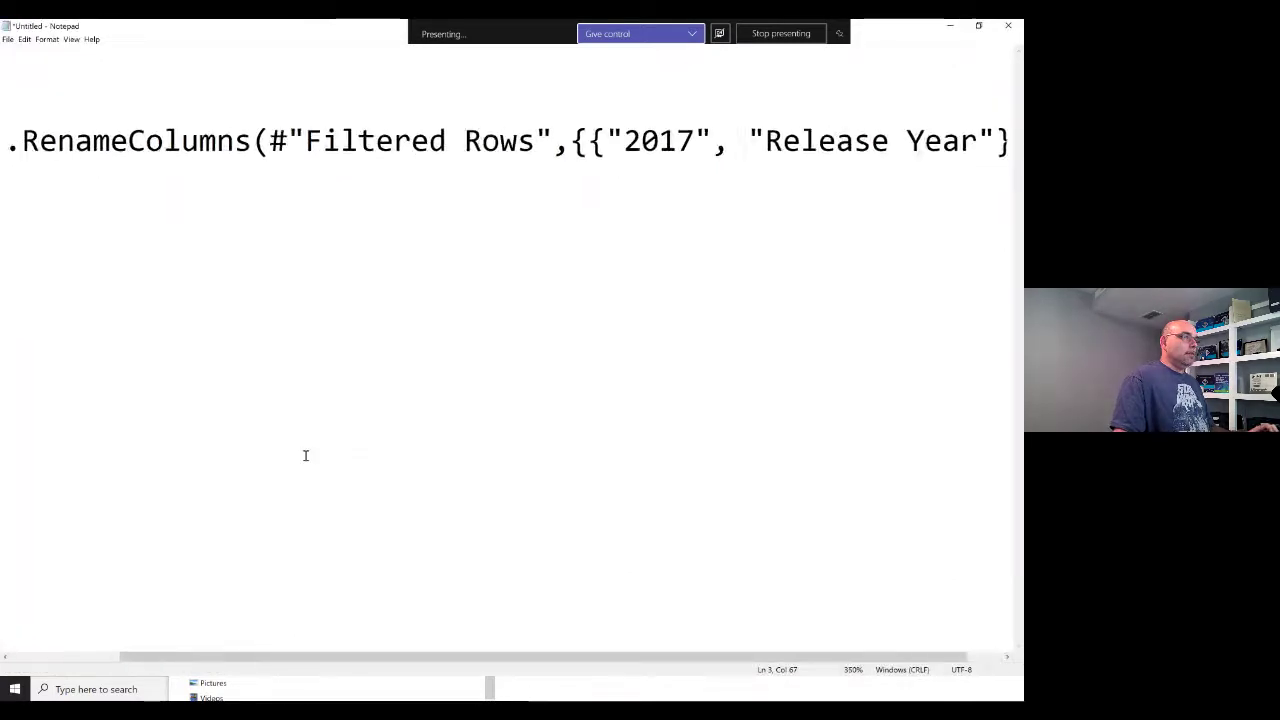
{"action": "scroll", "coordinate": [305, 456], "scroll_direction": "down", "scroll_amount": 1}
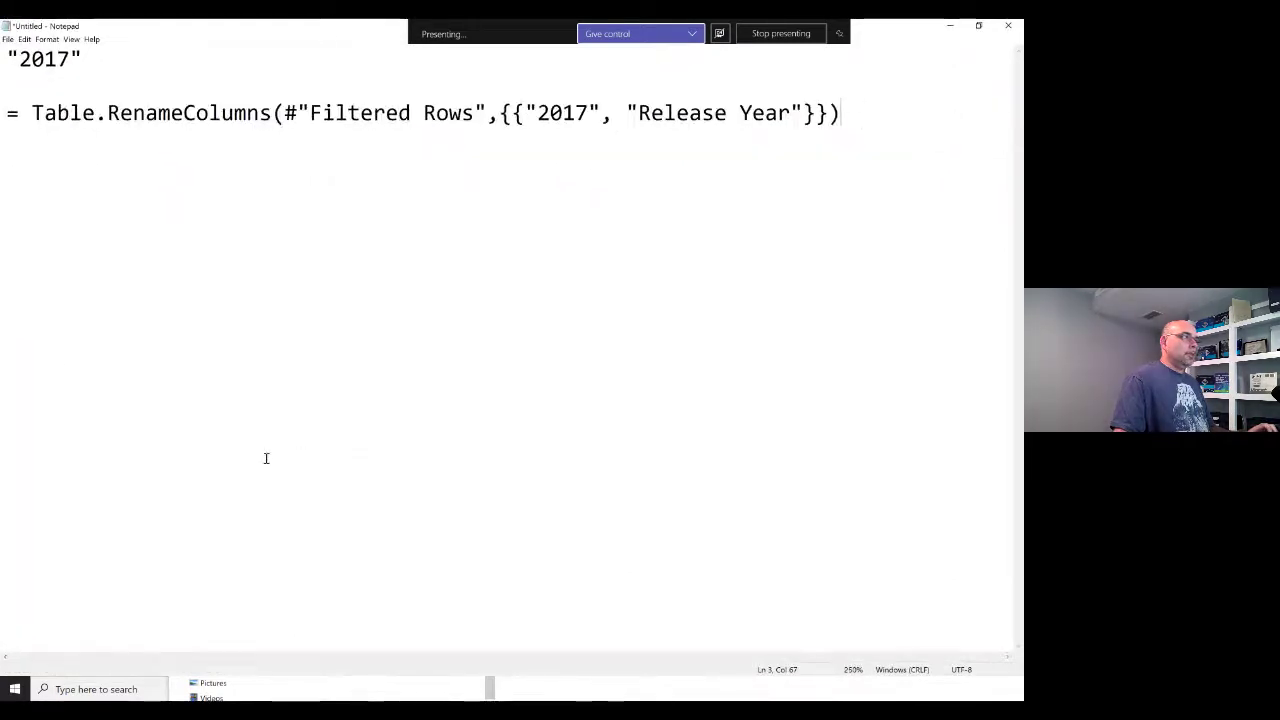
Examine the copied Table.RenameColumns formula and highlight its first argument, #"Filtered Rows"
{"action": "left_click", "coordinate": [65, 113]}
{"action": "left_click_drag", "start_coordinate": [862, 117], "coordinate": [14, 111]}
{"action": "left_click", "coordinate": [44, 113]}
{"action": "left_click", "coordinate": [83, 117]}
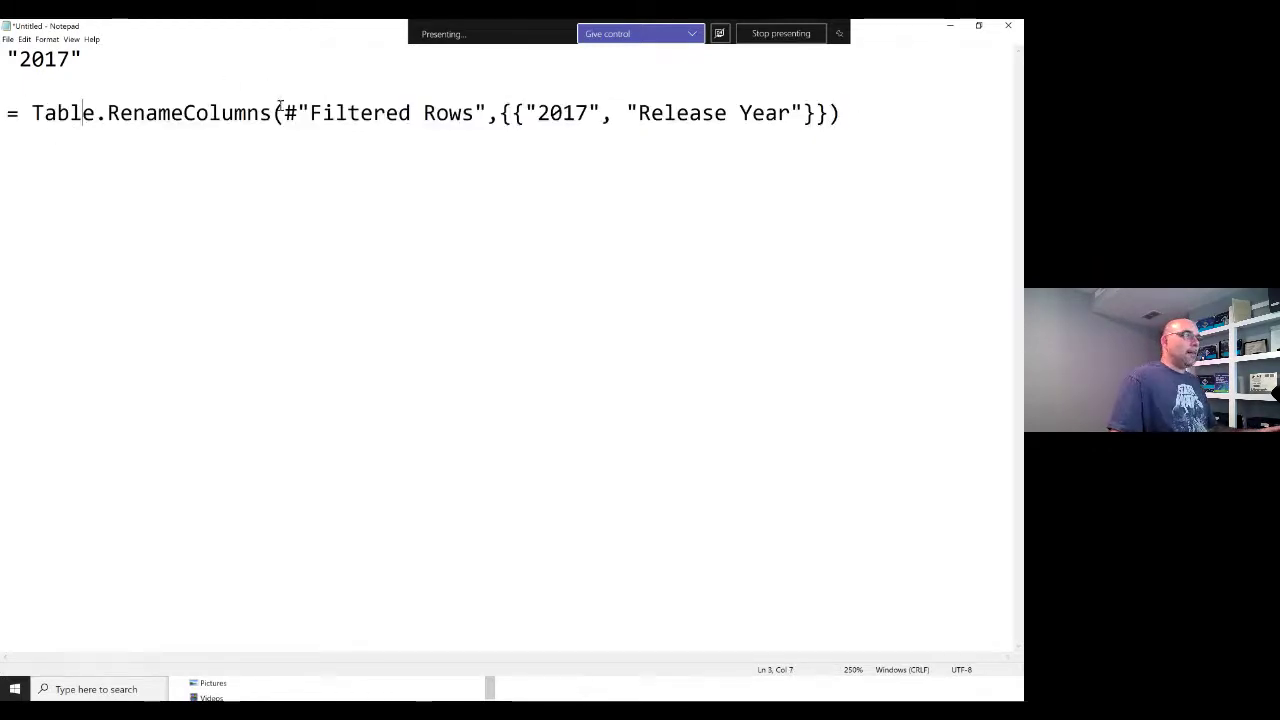
{"action": "left_click_drag", "start_coordinate": [284, 113], "coordinate": [486, 113]}
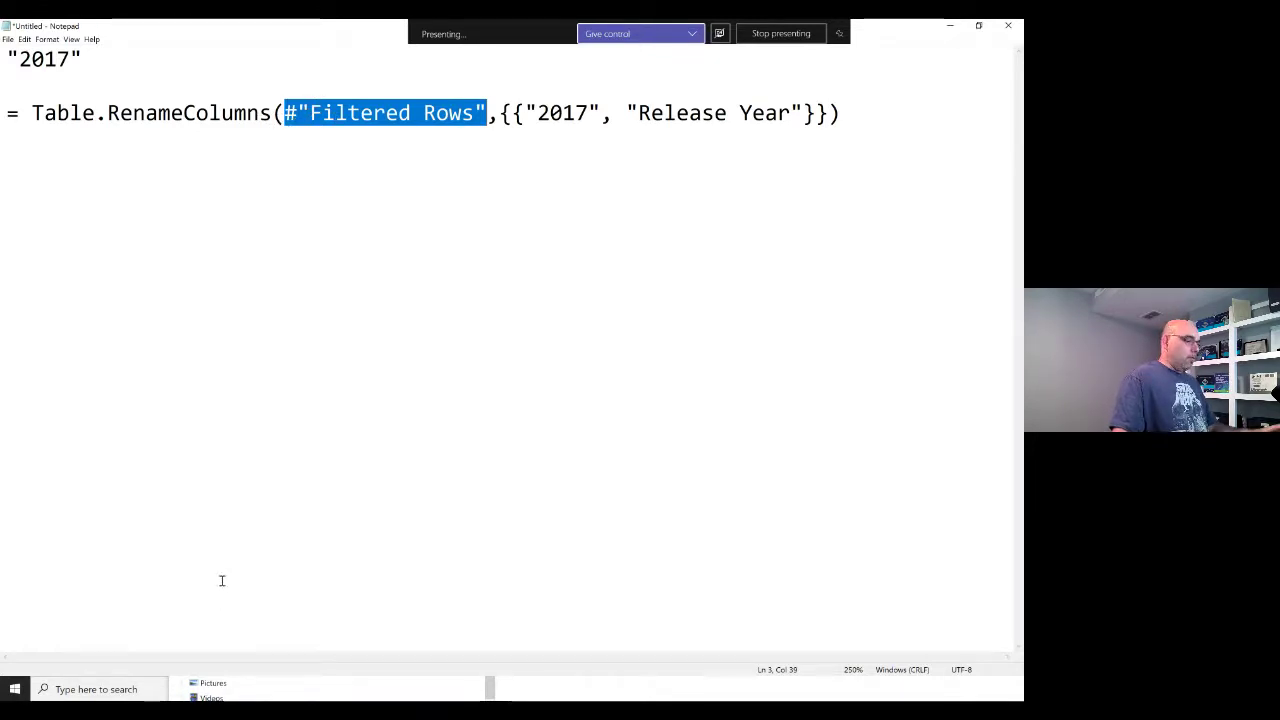
Return to the Power Query Editor and check how the Renamed Columns formula refers to the preceding Filtered Rows step
{"action": "key", "text": "alt+Tab"}
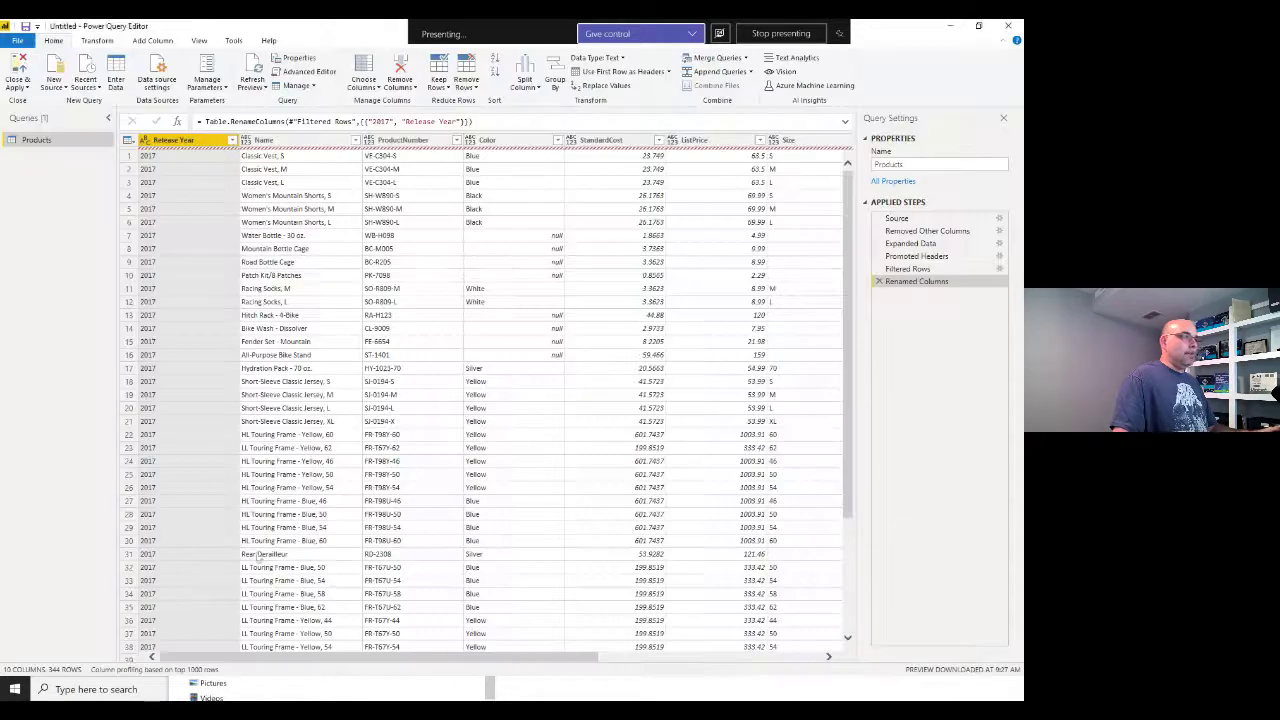
{"action": "left_click", "coordinate": [926, 272]}
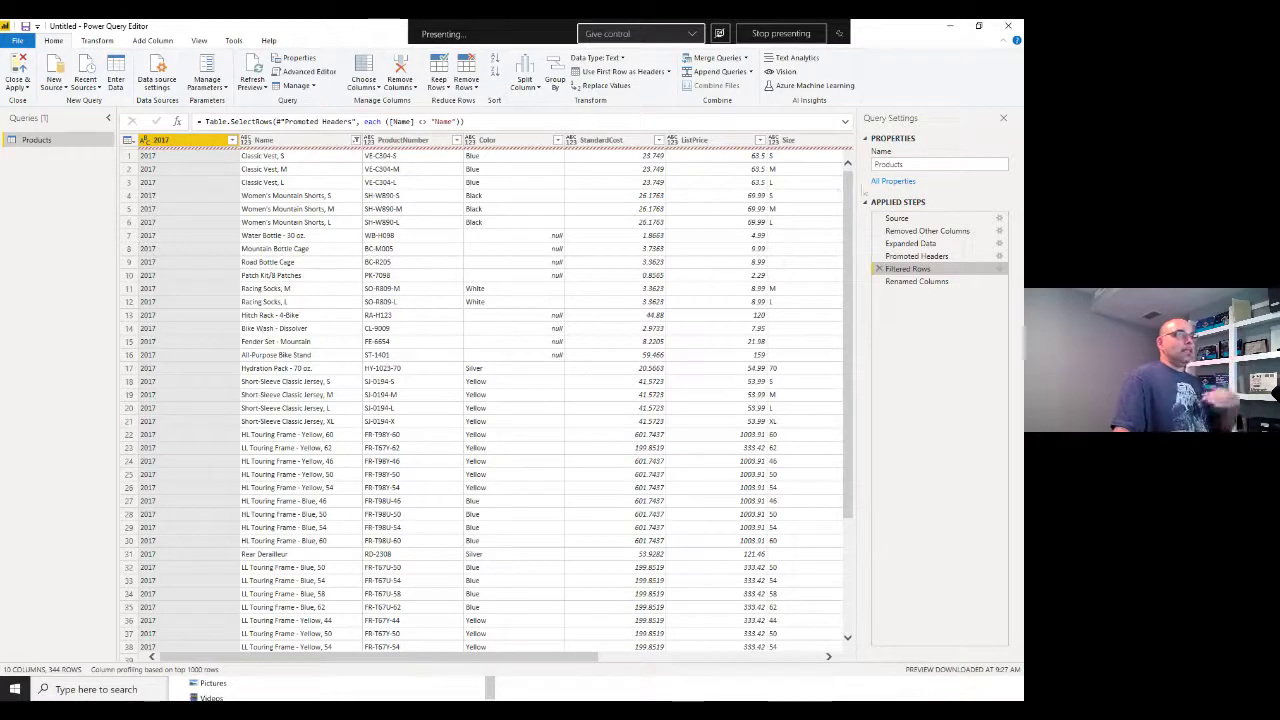
{"action": "left_click", "coordinate": [914, 283]}
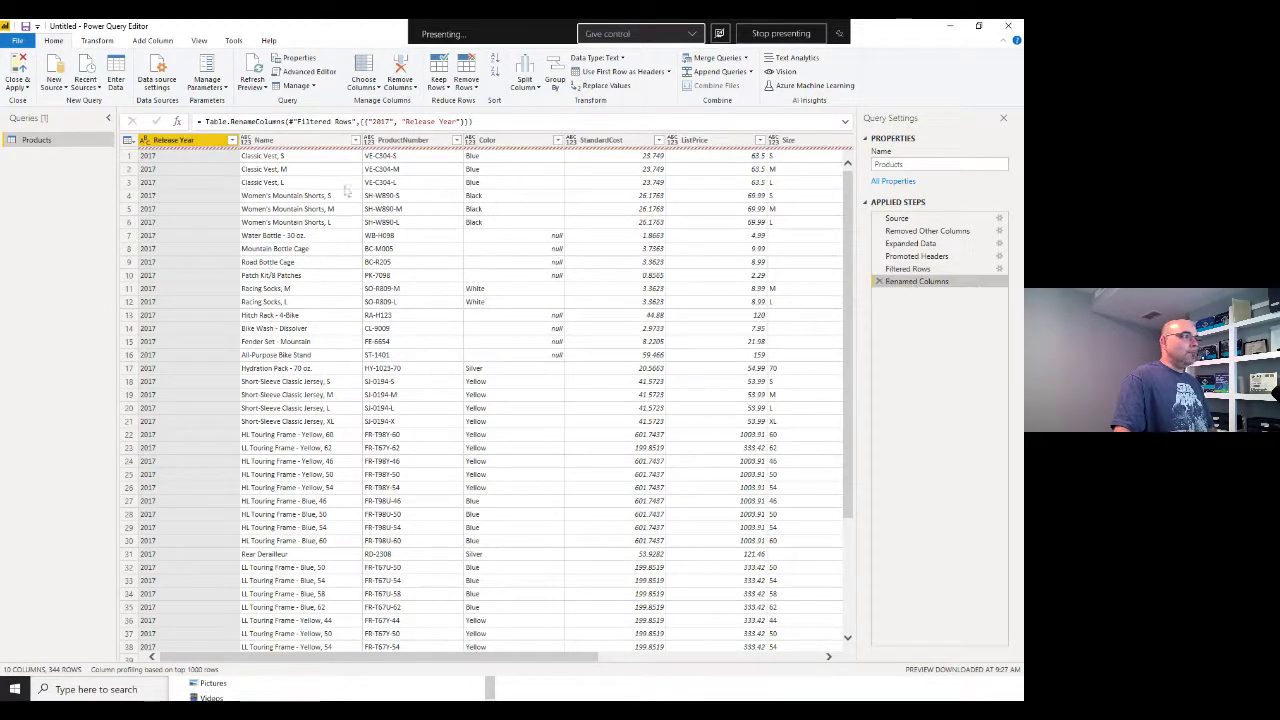
{"action": "left_click_drag", "start_coordinate": [289, 121], "coordinate": [353, 121]}
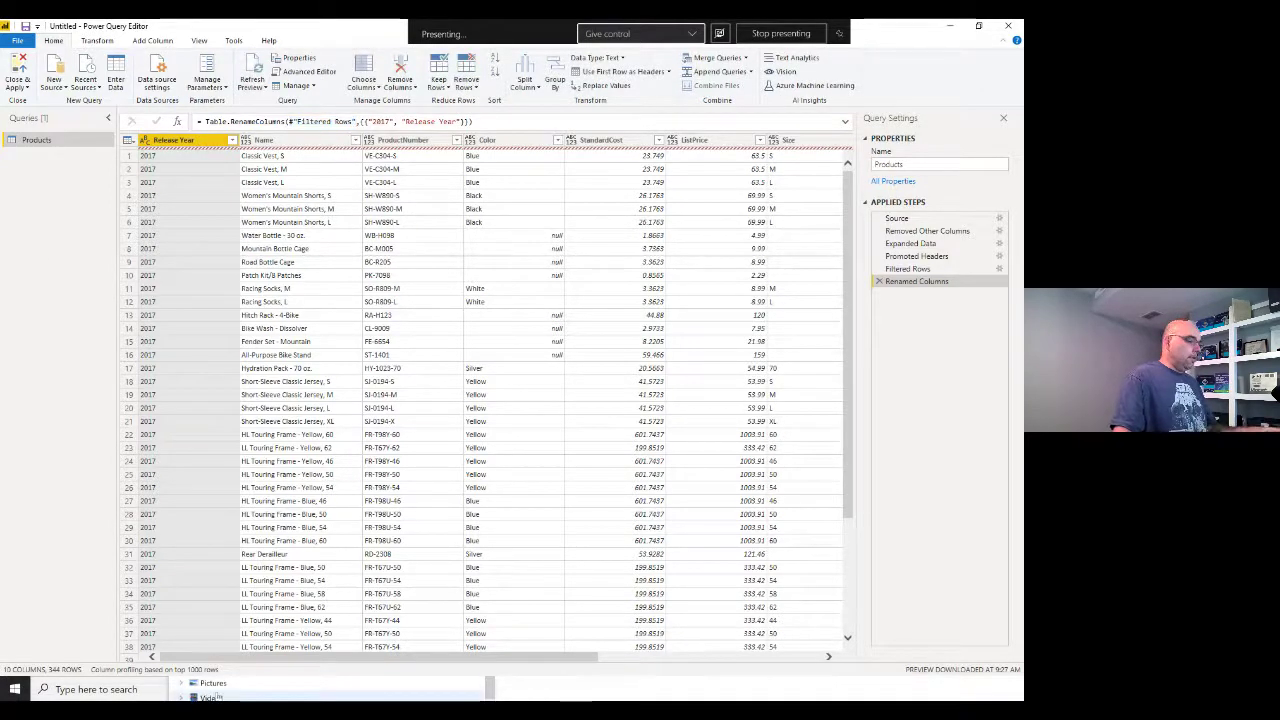
Switch back to Notepad and highlight the #"Filtered Rows" argument in the copied formula
{"action": "left_click", "coordinate": [212, 696]}
{"action": "left_click", "coordinate": [232, 124]}
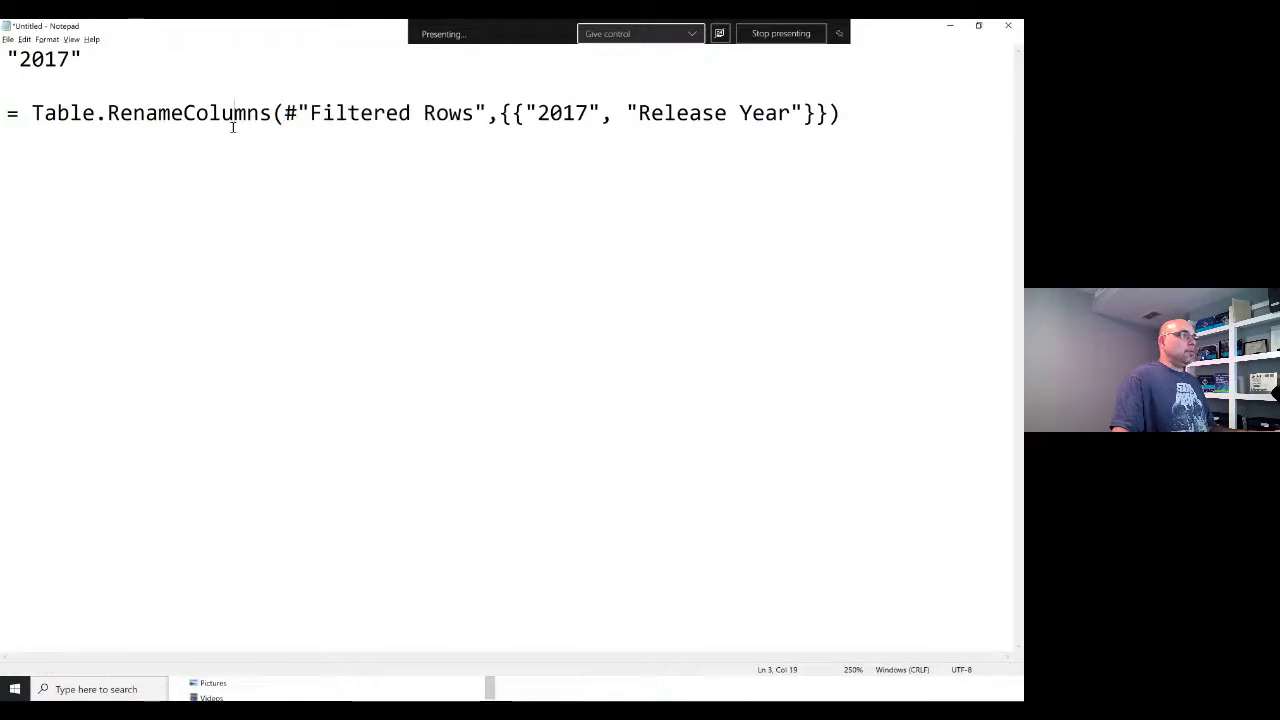
{"action": "left_click_drag", "start_coordinate": [285, 113], "coordinate": [490, 115]}
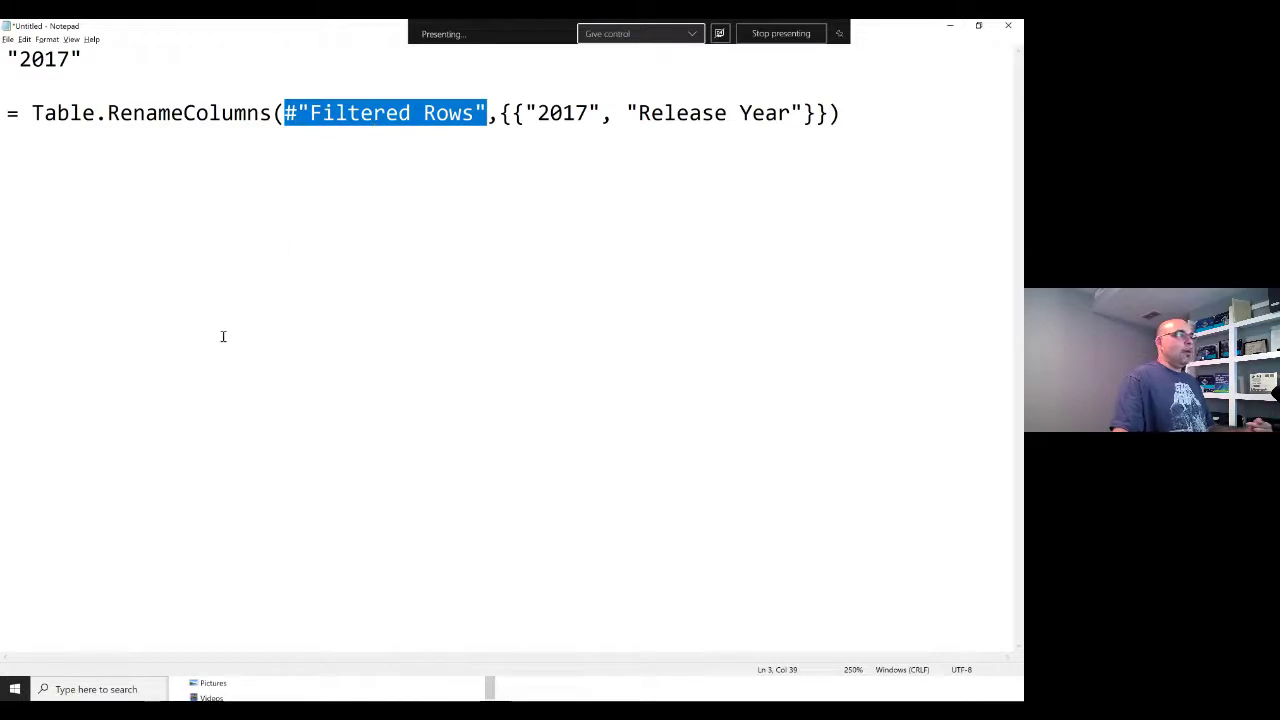
Write Table.ColumnNames( ) on a new line three lines below the copied formula
{"action": "left_click", "coordinate": [125, 197]}
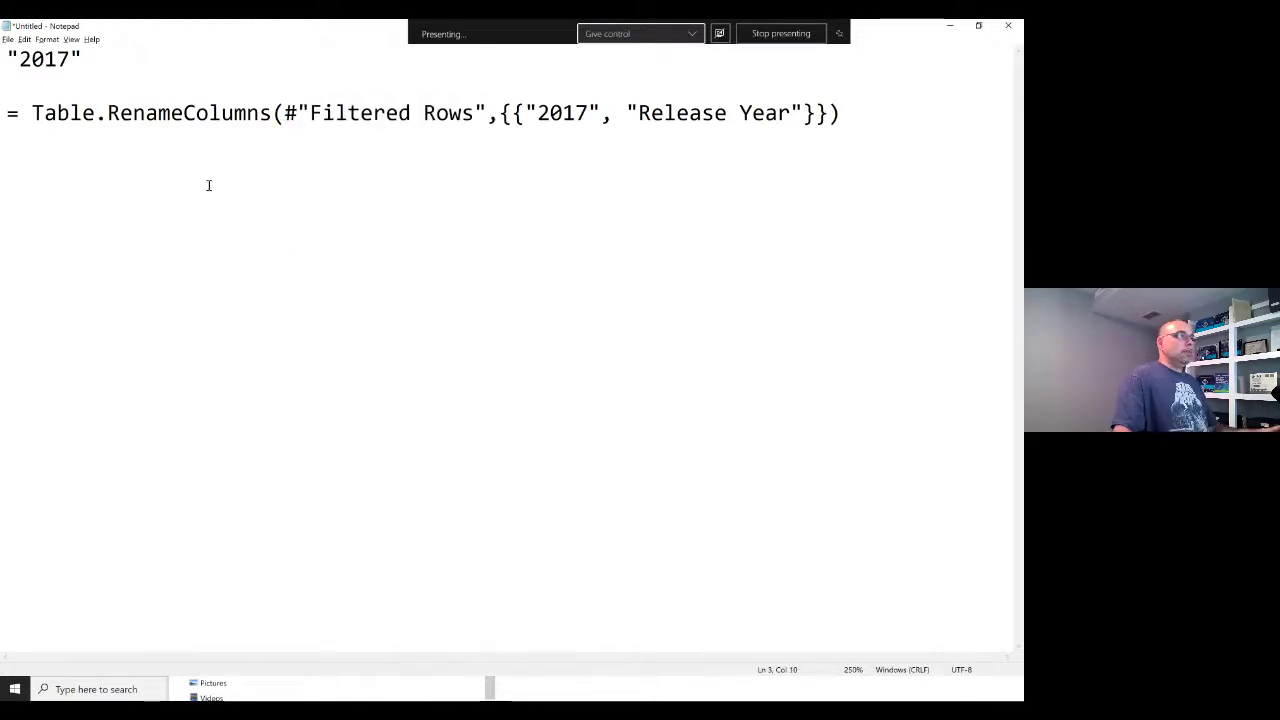
{"action": "key", "text": "Return"}
{"action": "key", "text": "Return"}
{"action": "key", "text": "Return"}
{"action": "type", "text": "Table.Col"}
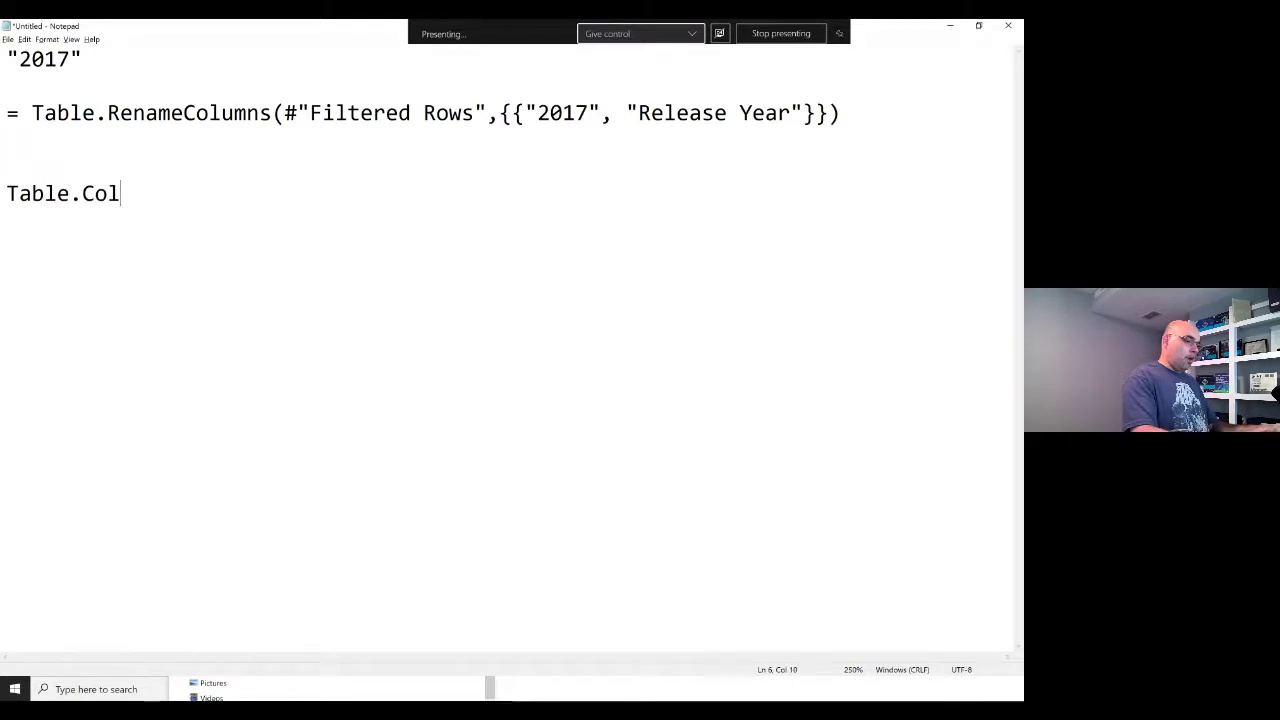
{"action": "type", "text": "umnNames"}
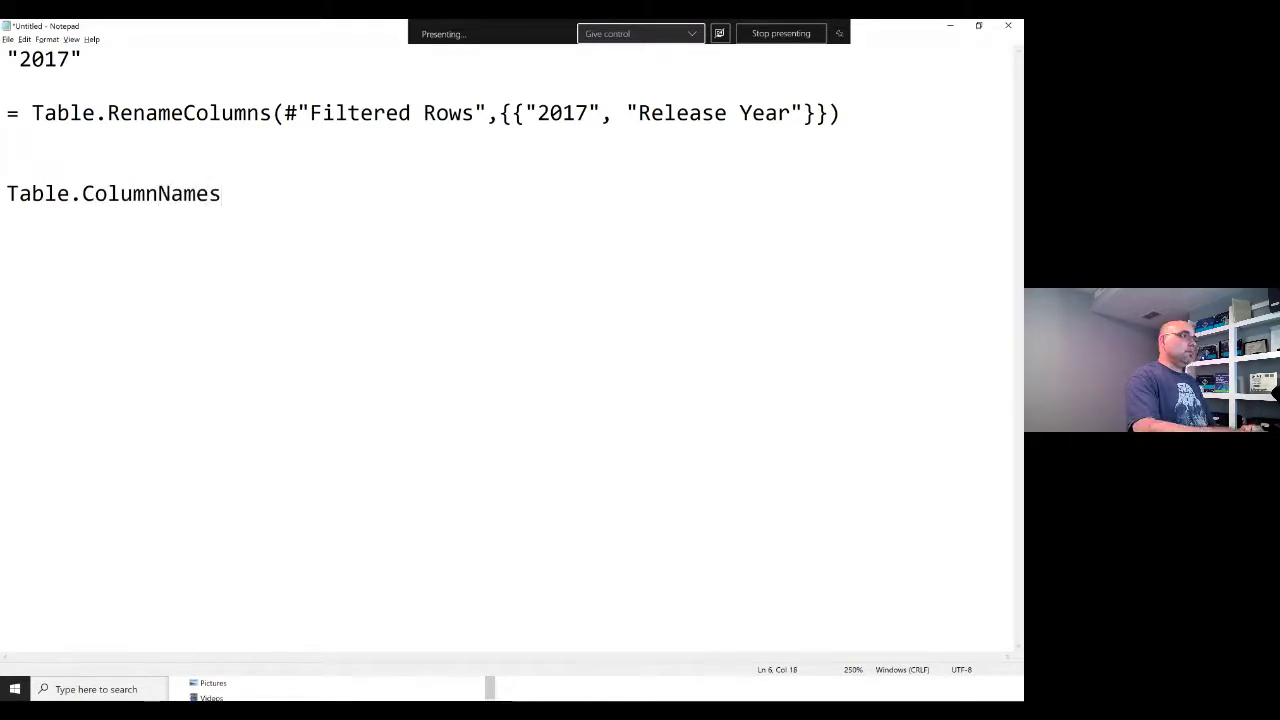
{"action": "type", "text": "( )"}
{"action": "key", "text": "Left"}
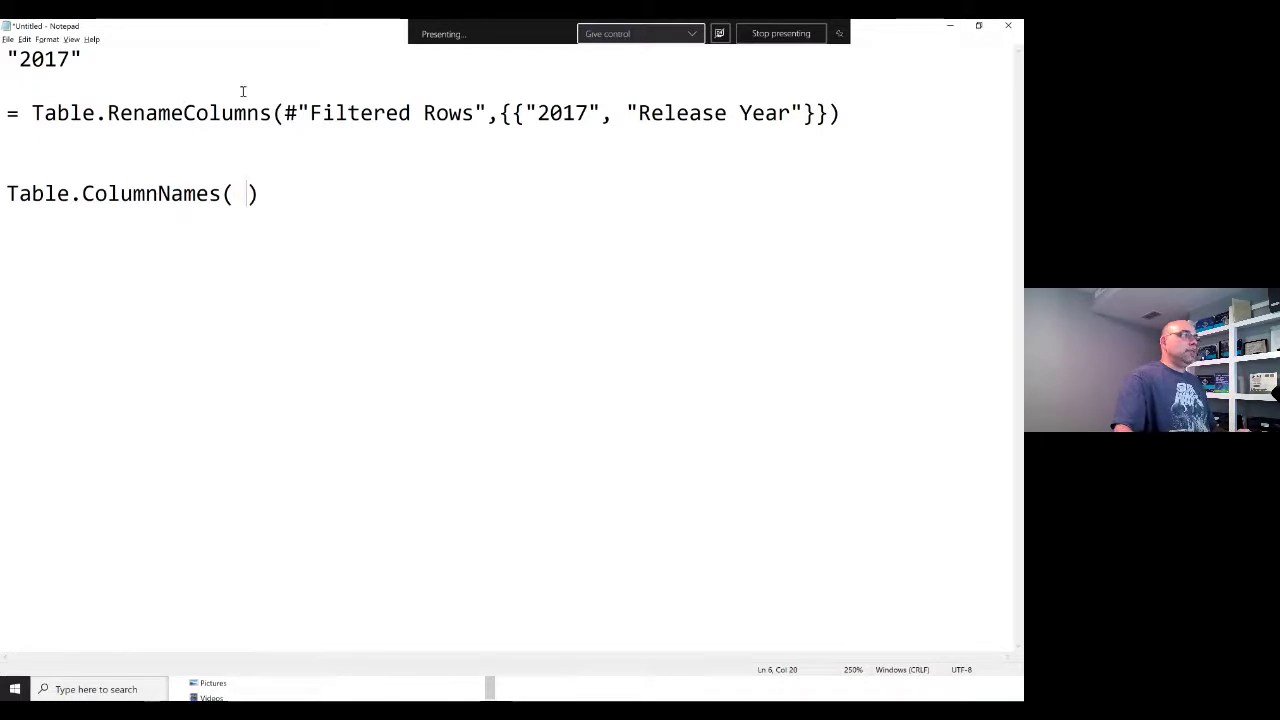
Insert #"Filtered Rows" as the argument of Table.ColumnNames( ) and copy the whole expression
{"action": "left_click_drag", "start_coordinate": [285, 113], "coordinate": [452, 114]}
{"action": "left_click_drag", "start_coordinate": [480, 113], "coordinate": [486, 113]}
{"action": "key", "text": "ctrl+c"}
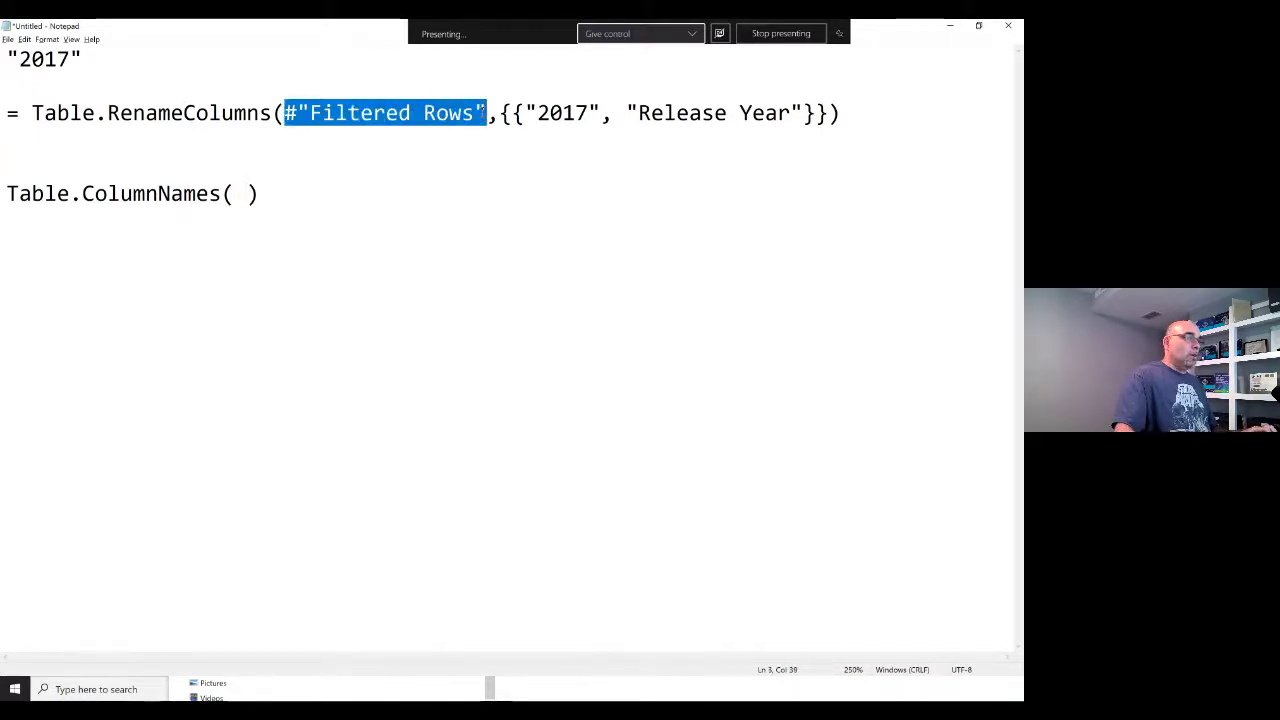
{"action": "left_click", "coordinate": [246, 204]}
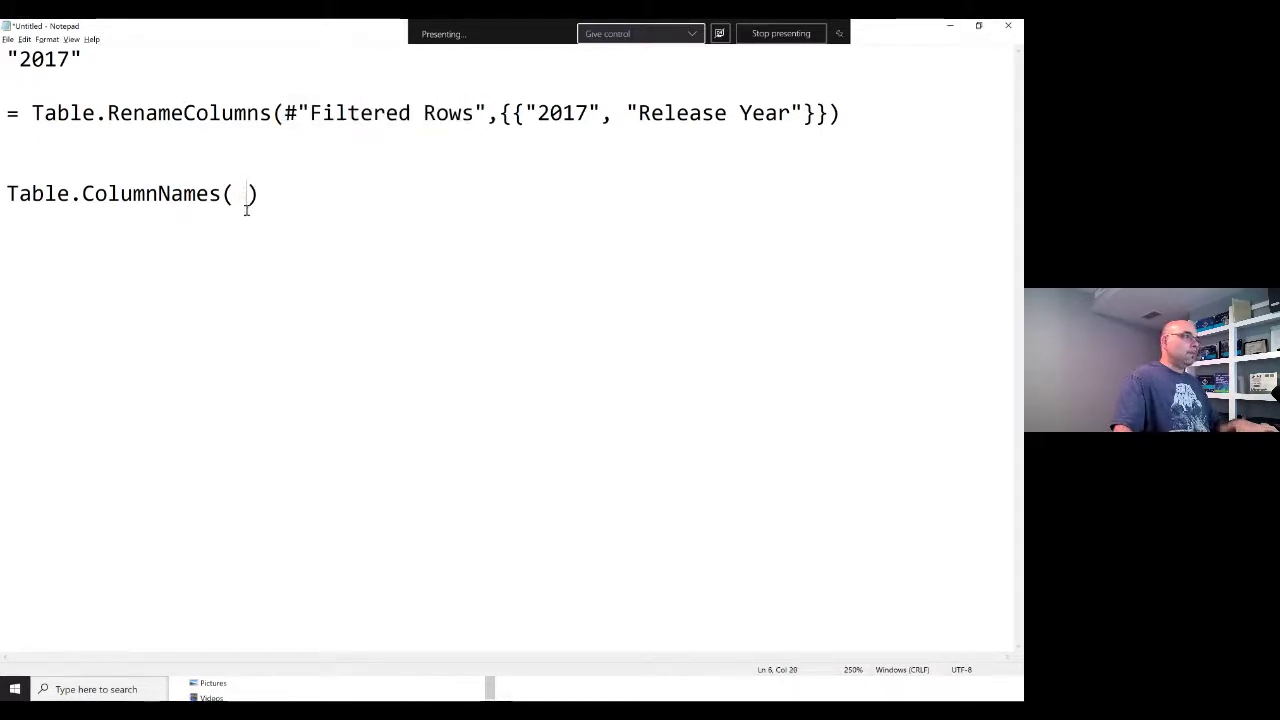
{"action": "key", "text": "ctrl+v"}
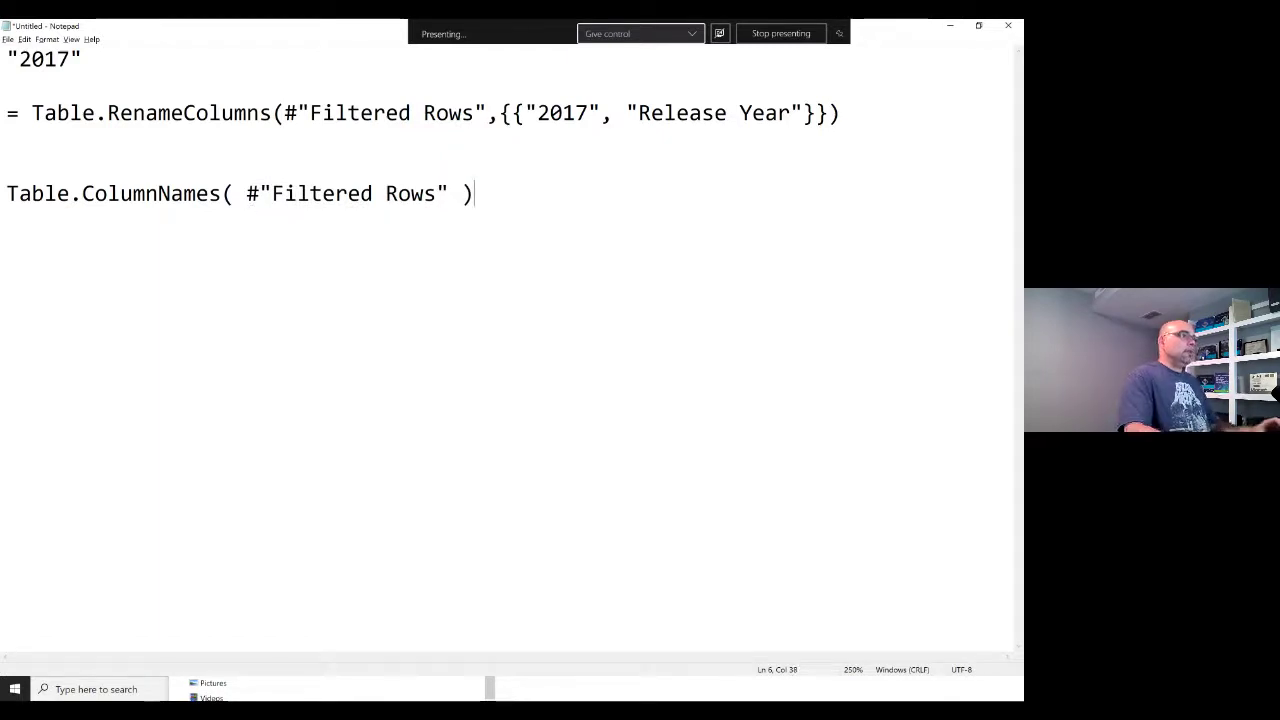
{"action": "key", "text": "shift+Home"}
{"action": "key", "text": "ctrl+c"}
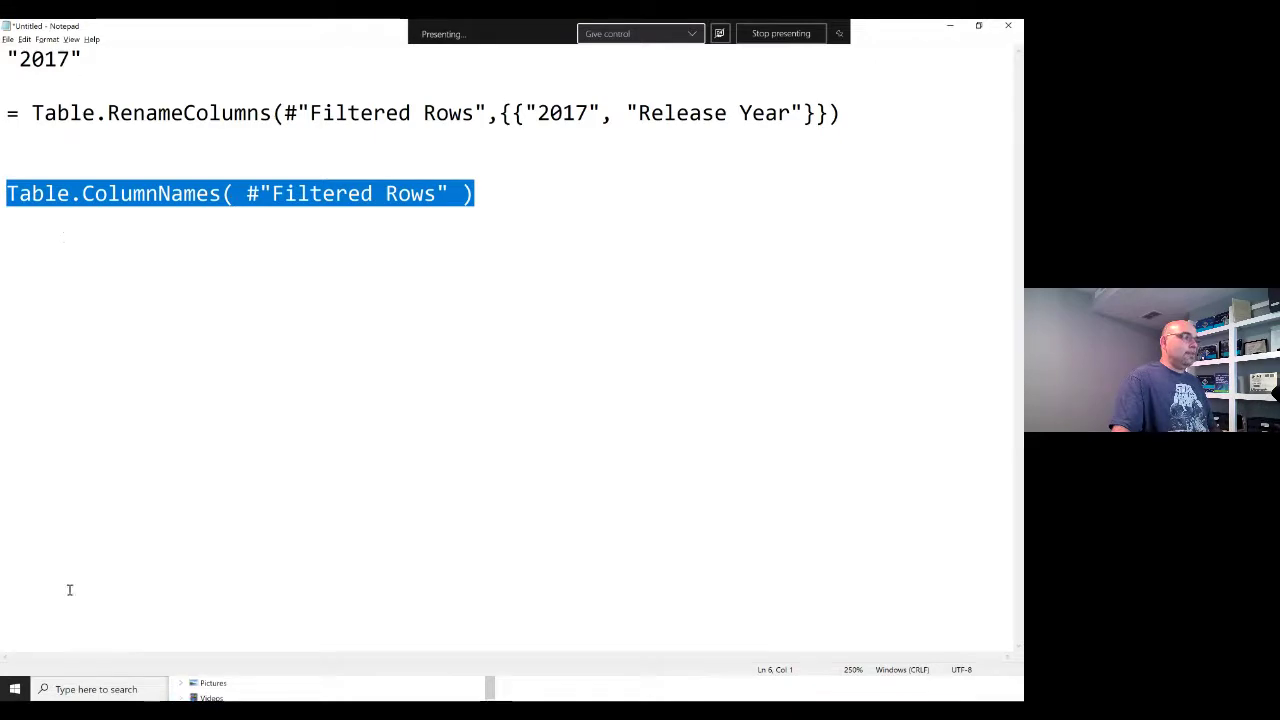
Switch to the Power Query Editor, add a custom step to the Products query and move it between Filtered Rows and Renamed Columns
{"action": "left_click", "coordinate": [99, 690]}
{"action": "key", "text": "alt+Tab"}
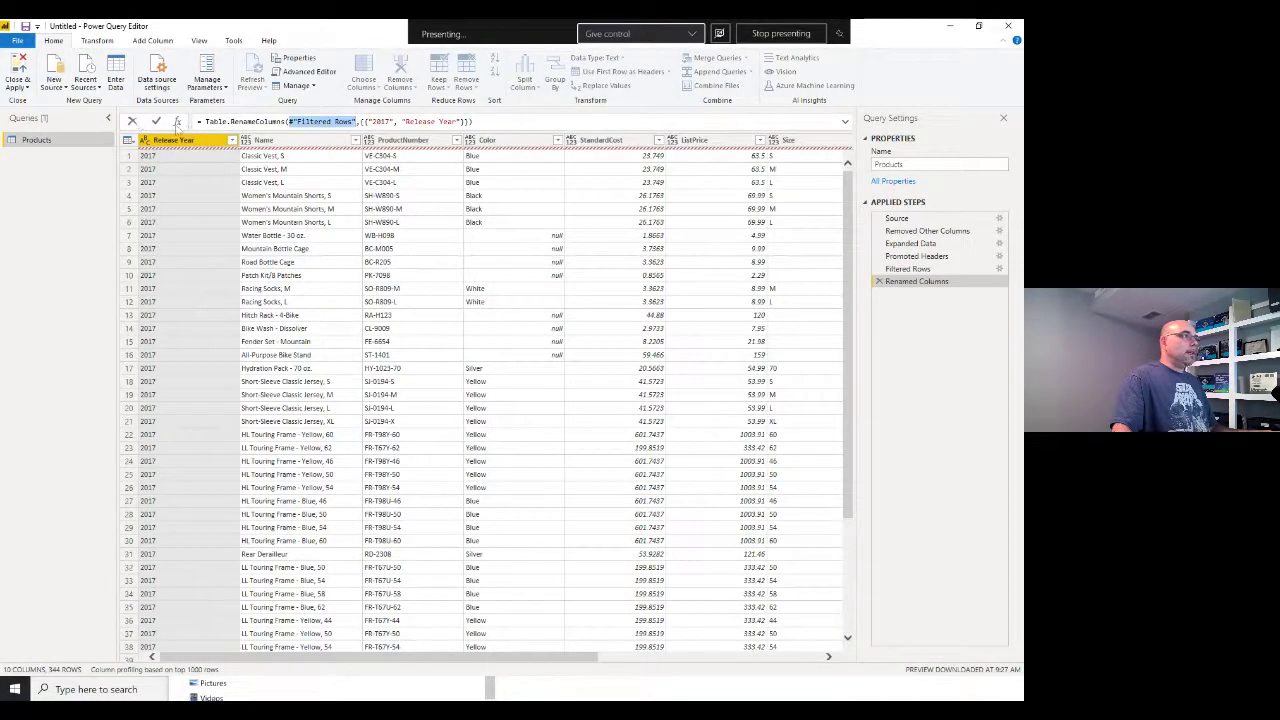
{"action": "left_click", "coordinate": [177, 122]}
{"action": "left_click", "coordinate": [177, 122]}
{"action": "left_click", "coordinate": [305, 125]}
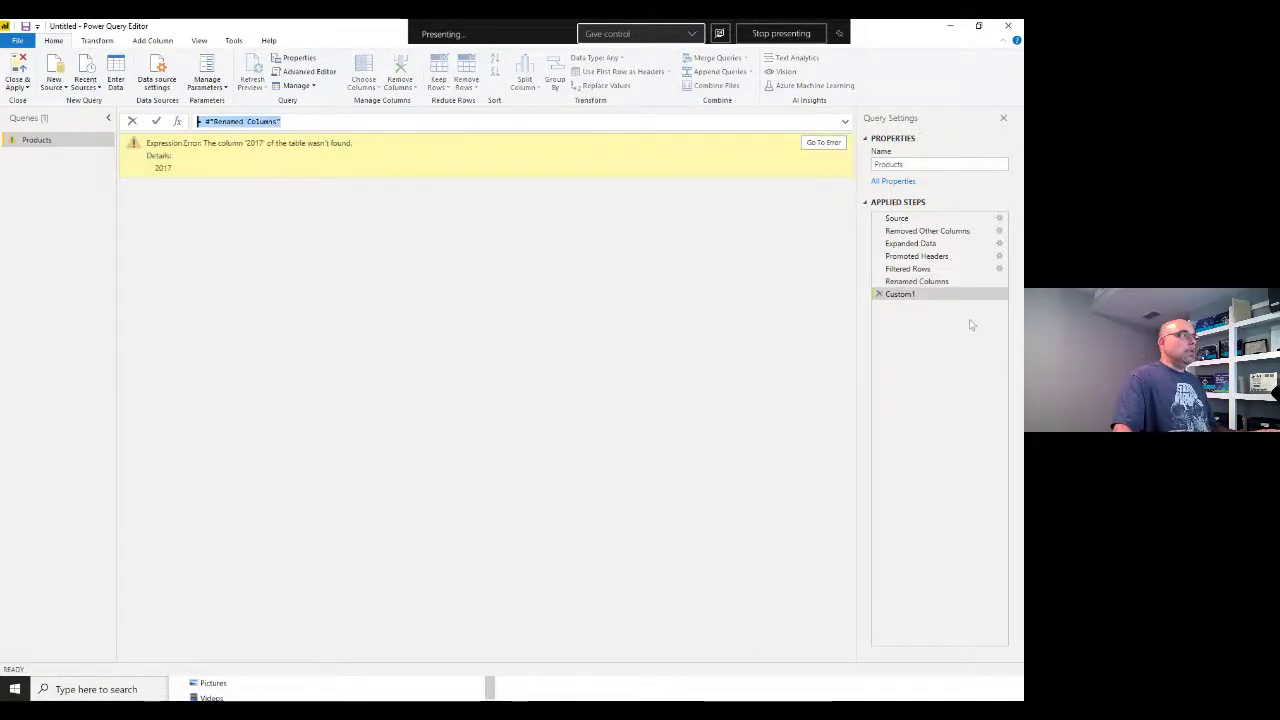
{"action": "left_click_drag", "start_coordinate": [899, 303], "coordinate": [902, 285]}
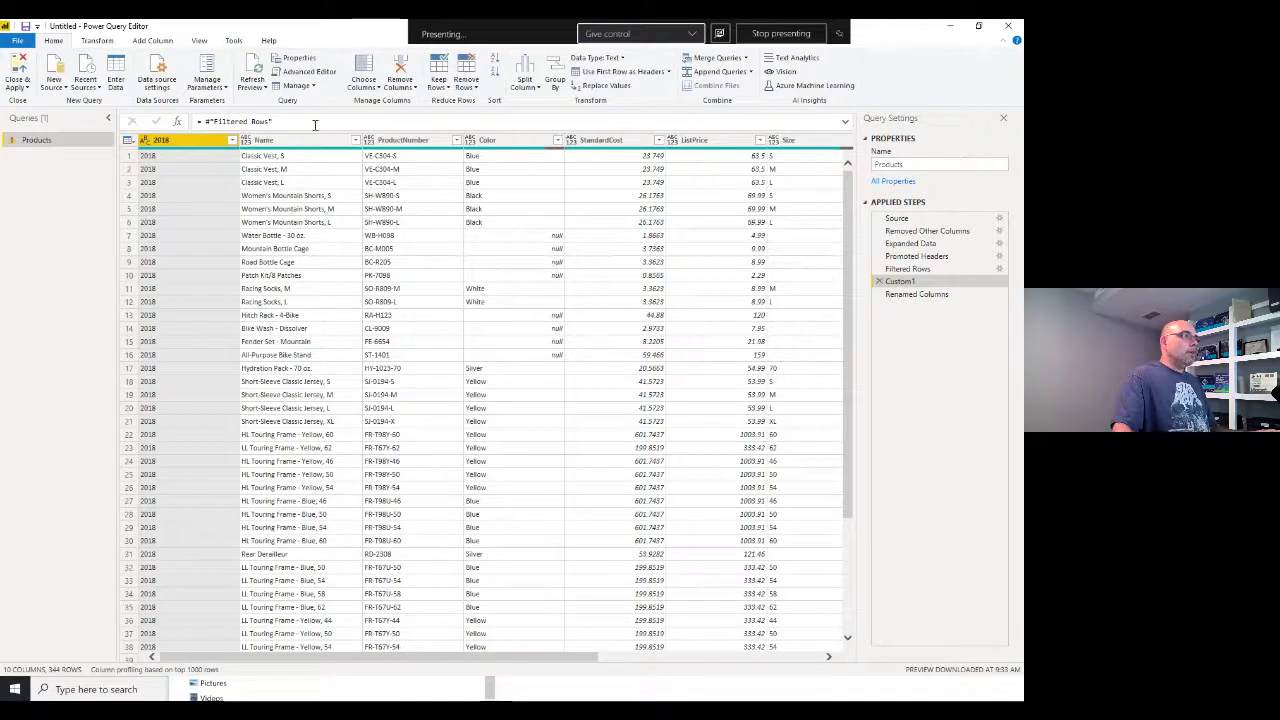
Set the custom step's formula to = Table.ColumnNames( #"Filtered Rows" )
{"action": "left_click", "coordinate": [315, 126]}
{"action": "key", "text": "ctrl+v"}
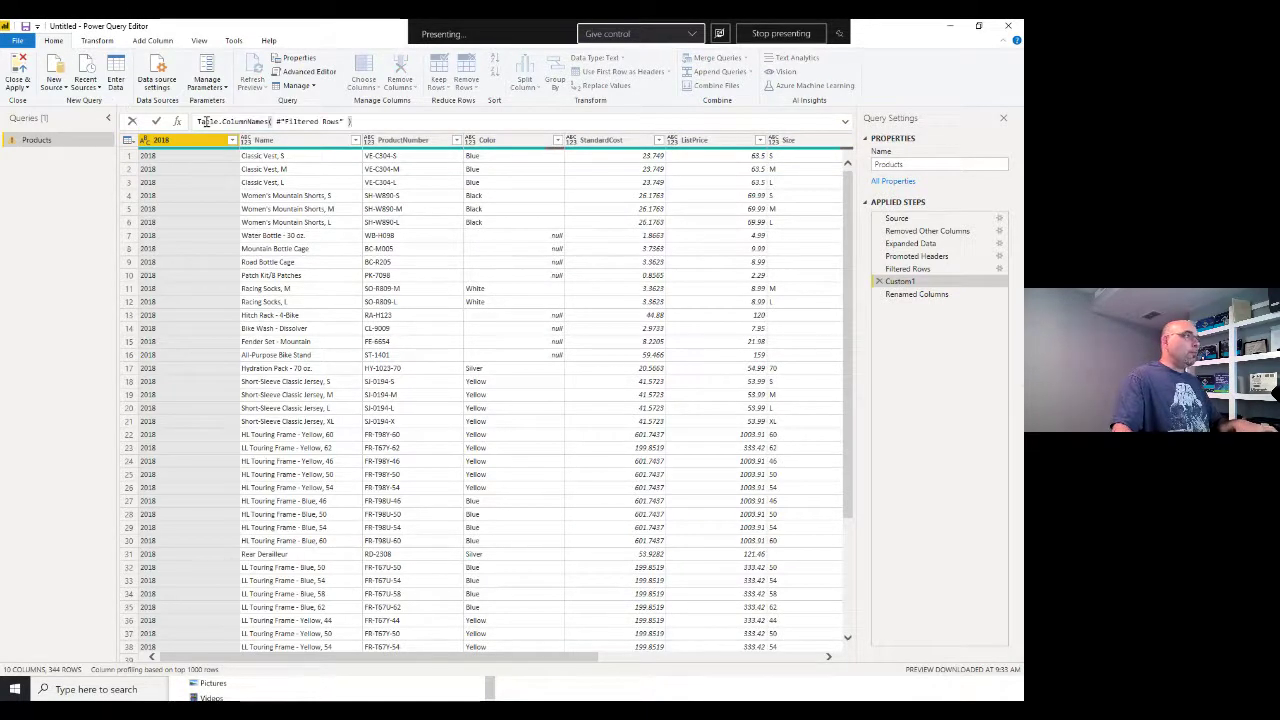
{"action": "type", "text": "="}
{"action": "left_click", "coordinate": [417, 122]}
{"action": "key", "text": "Return"}
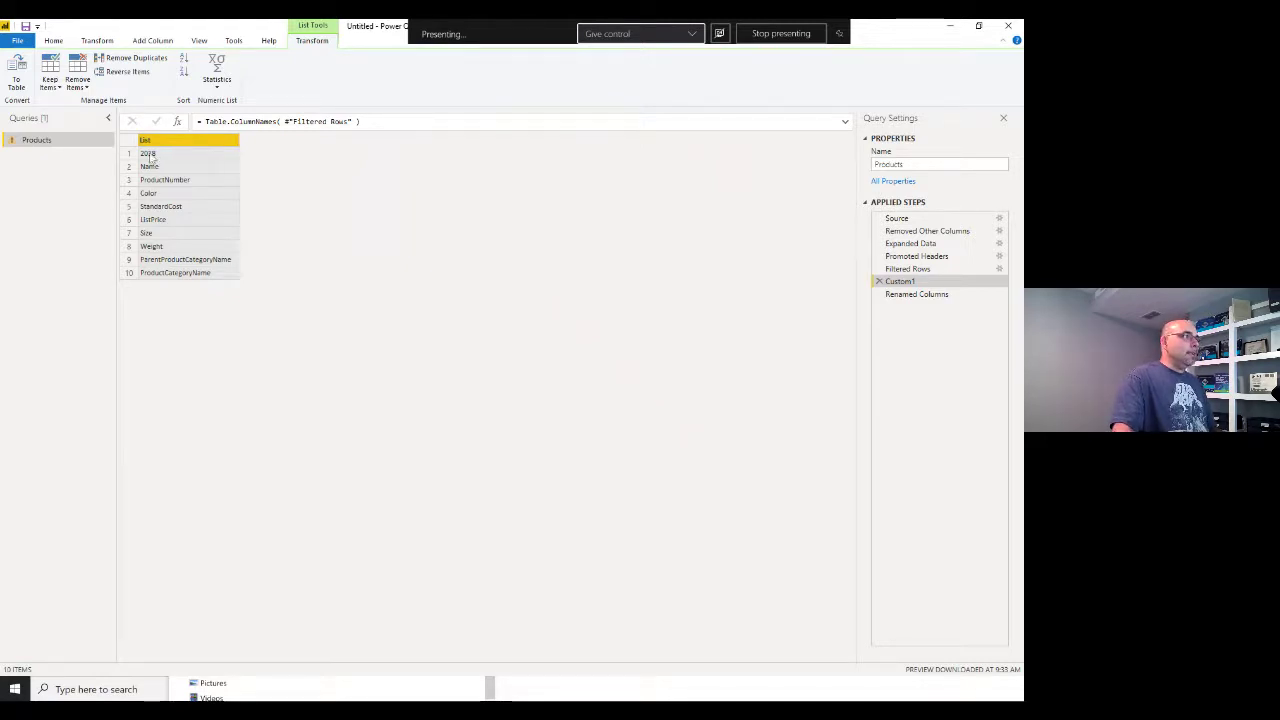
Compare the Filtered Rows column headers with the list of column names in the custom step
{"action": "left_click", "coordinate": [908, 271]}
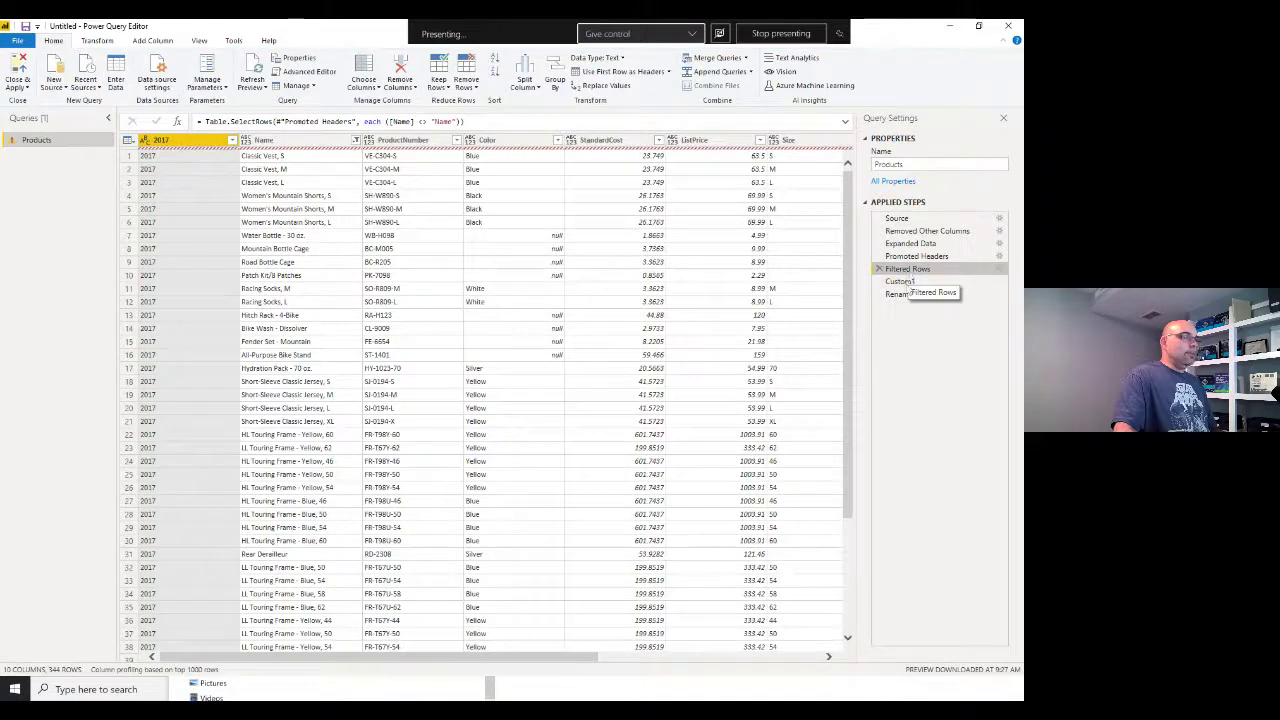
{"action": "left_click", "coordinate": [900, 281]}
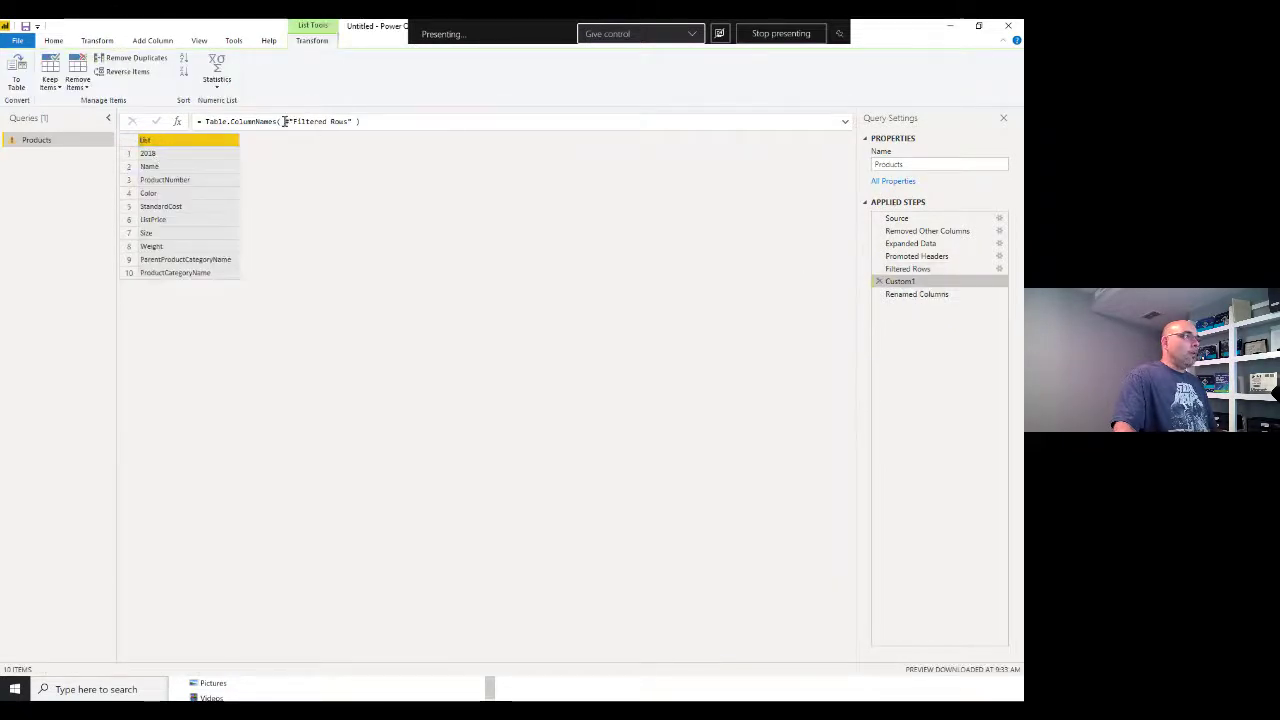
{"action": "left_click", "coordinate": [907, 271]}
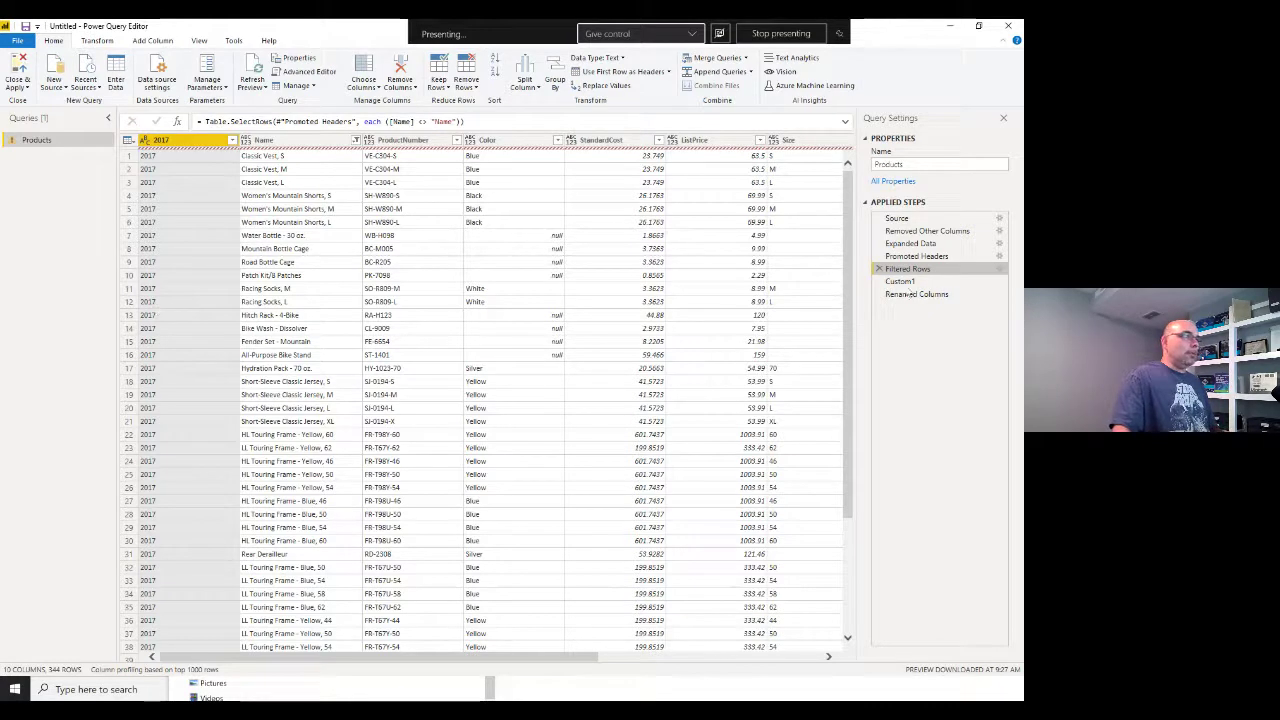
Change the source column name in the Renamed Columns formula to "2018"
{"action": "left_click", "coordinate": [905, 295]}
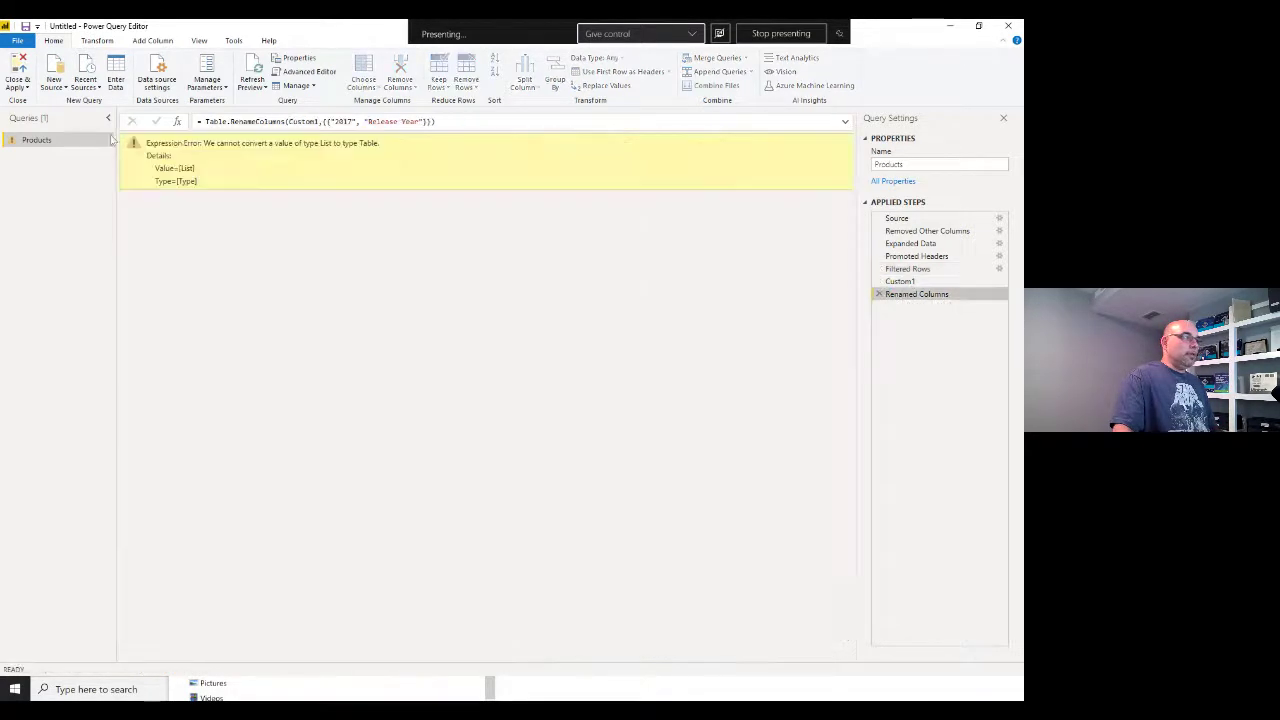
{"action": "double_click", "coordinate": [343, 121]}
{"action": "type", "text": "2"}
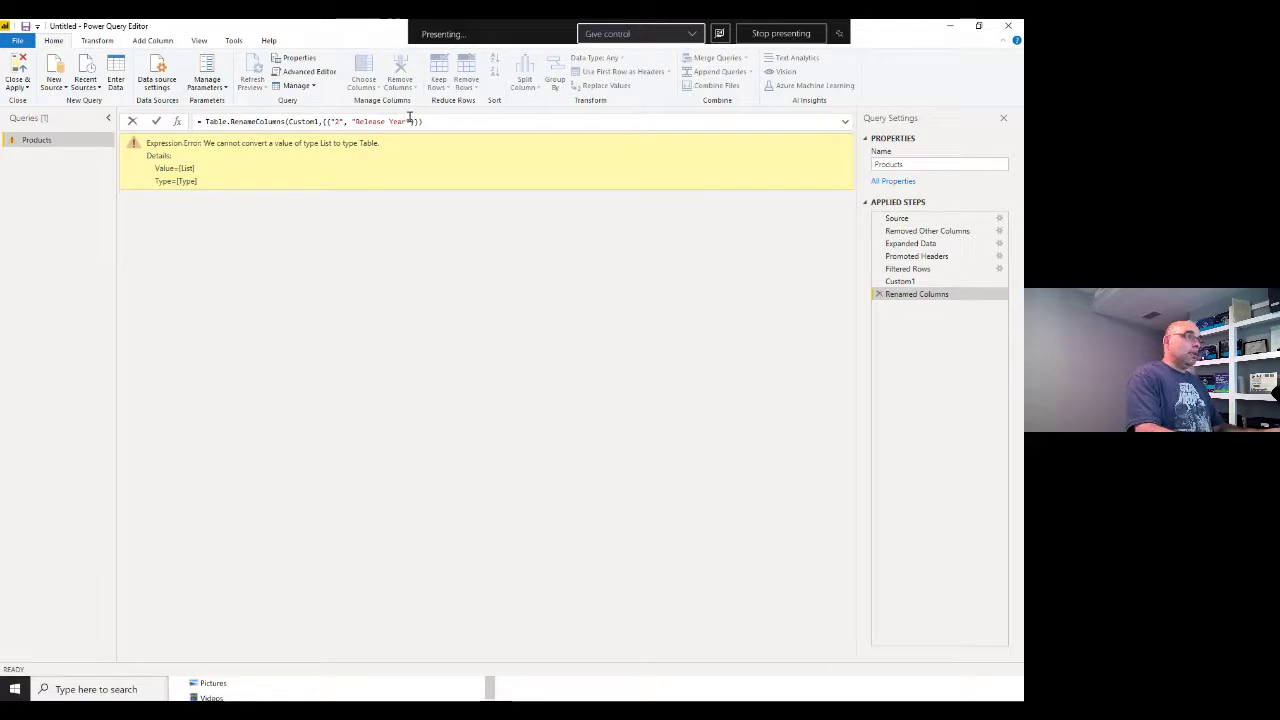
{"action": "key", "text": "Return"}
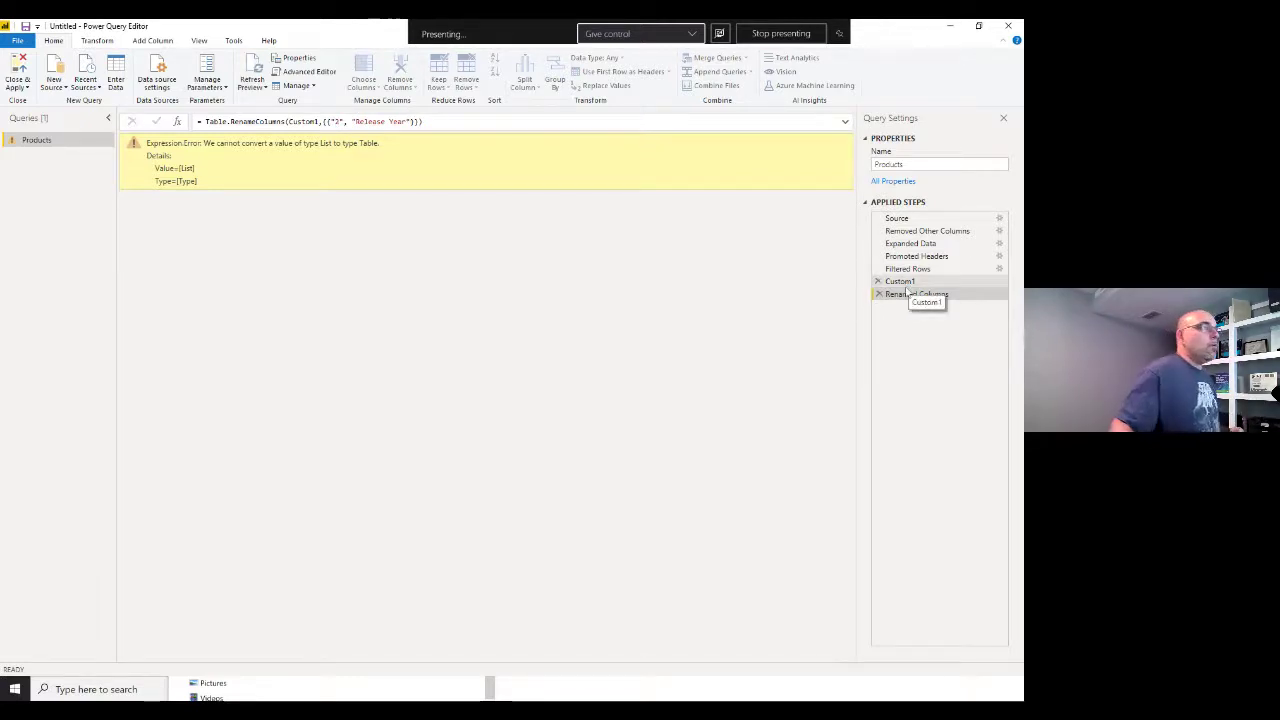
{"action": "left_click", "coordinate": [338, 122]}
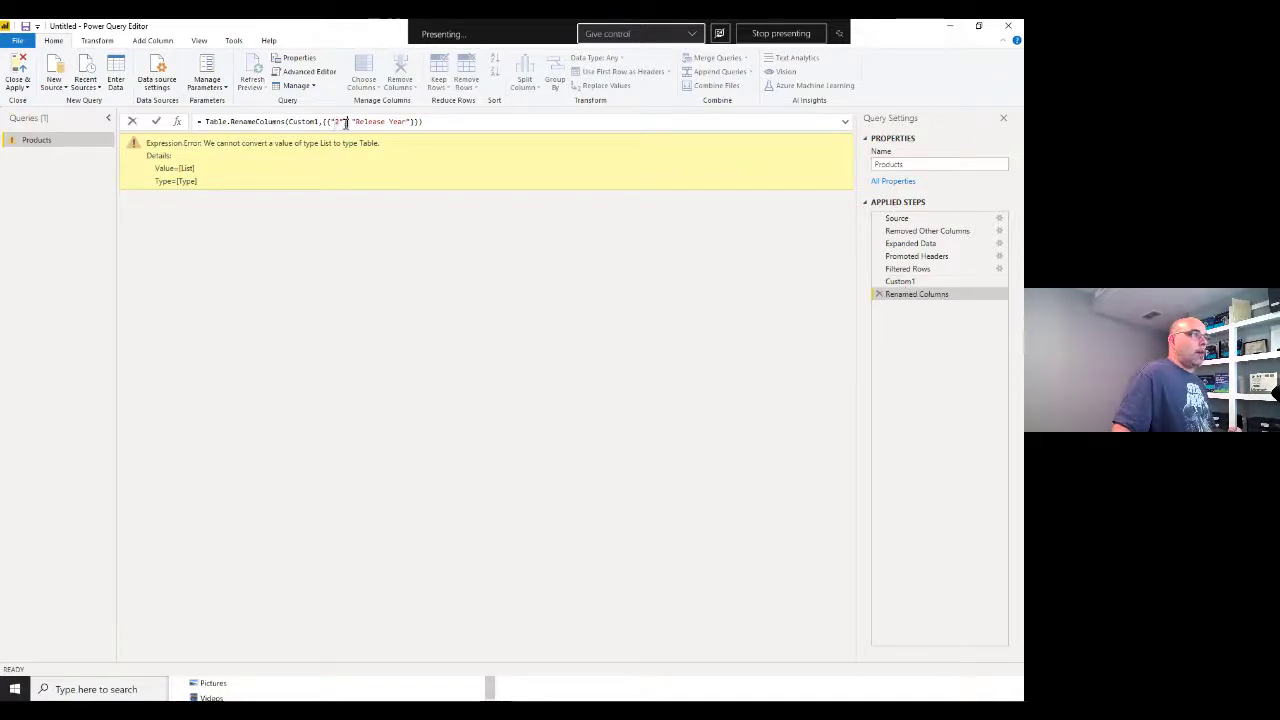
{"action": "type", "text": "018"}
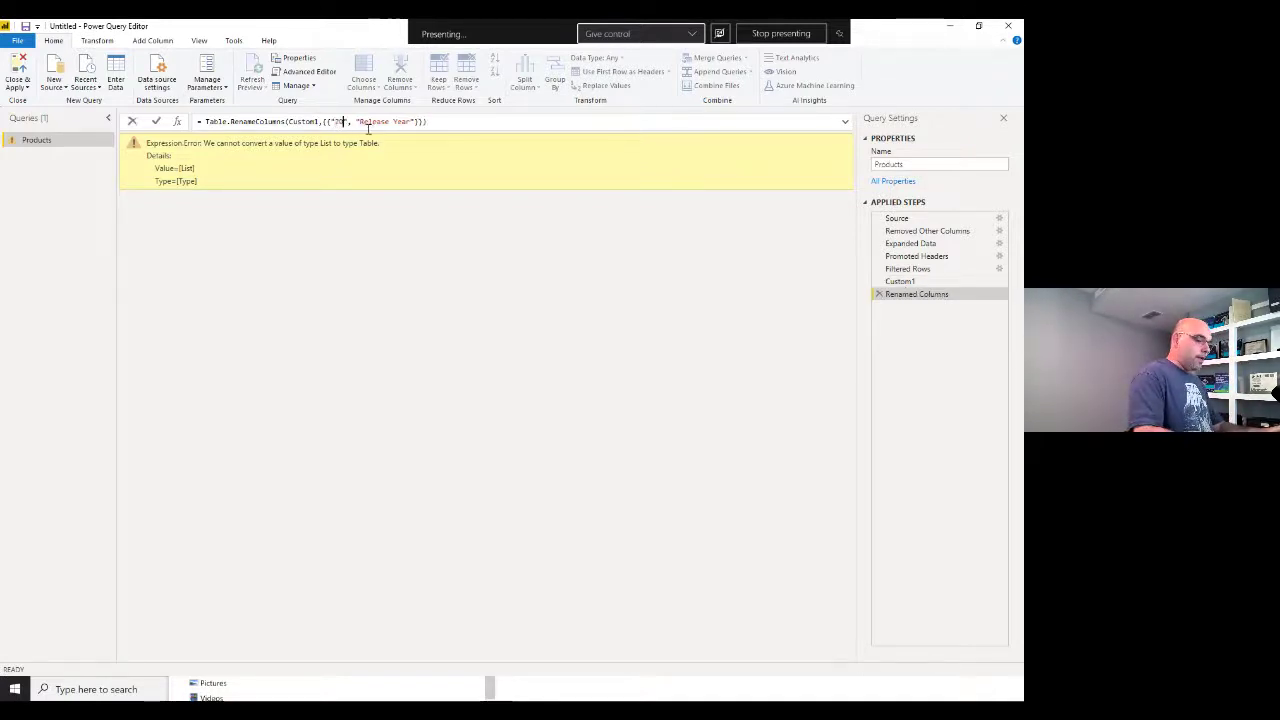
{"action": "key", "text": "End"}
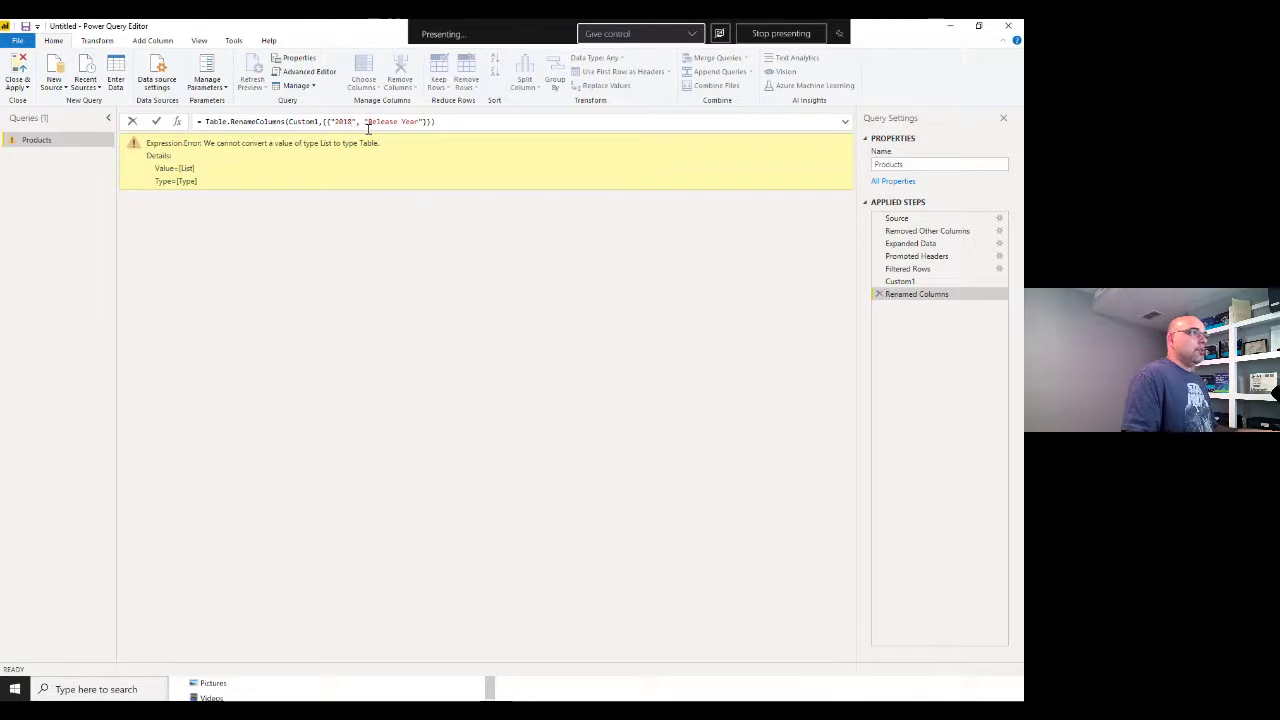
{"action": "key", "text": "Return"}
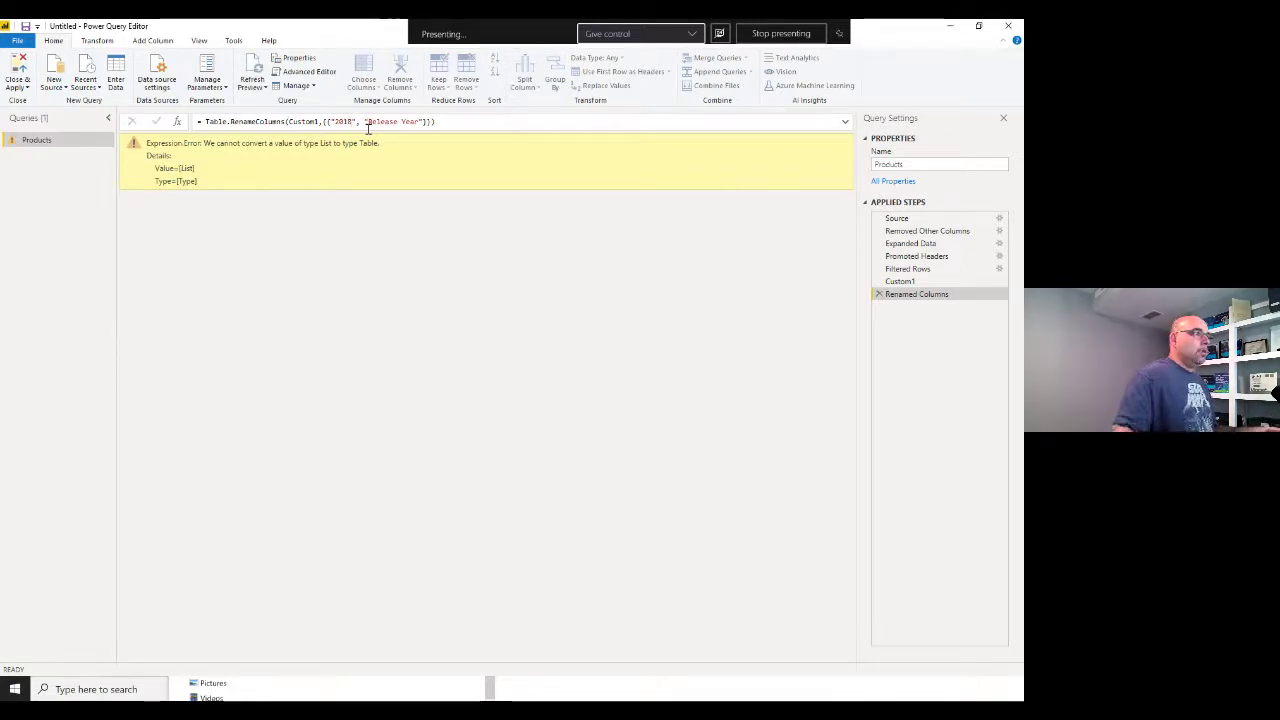
Delete the custom Table.ColumnNames step and check the source column name in the Renamed Columns formula
{"action": "left_click", "coordinate": [900, 282]}
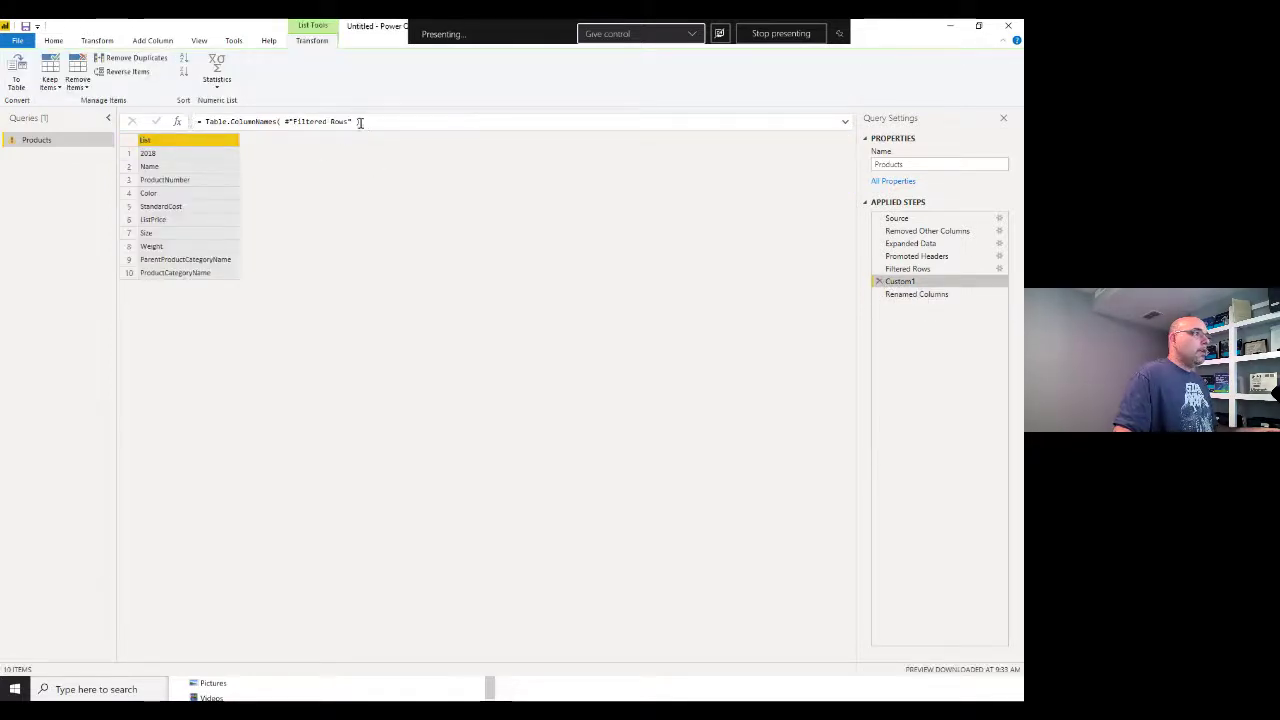
{"action": "left_click_drag", "start_coordinate": [354, 124], "coordinate": [204, 106]}
{"action": "key", "text": "Delete"}
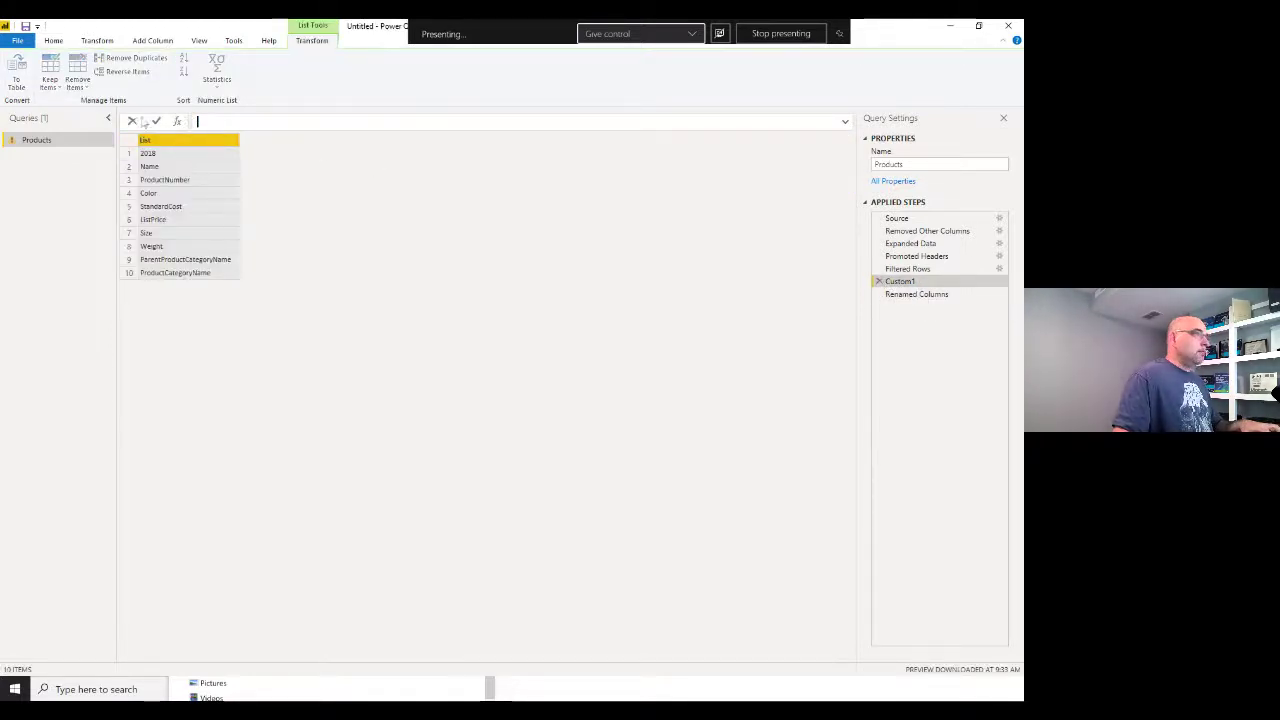
{"action": "left_click", "coordinate": [133, 122]}
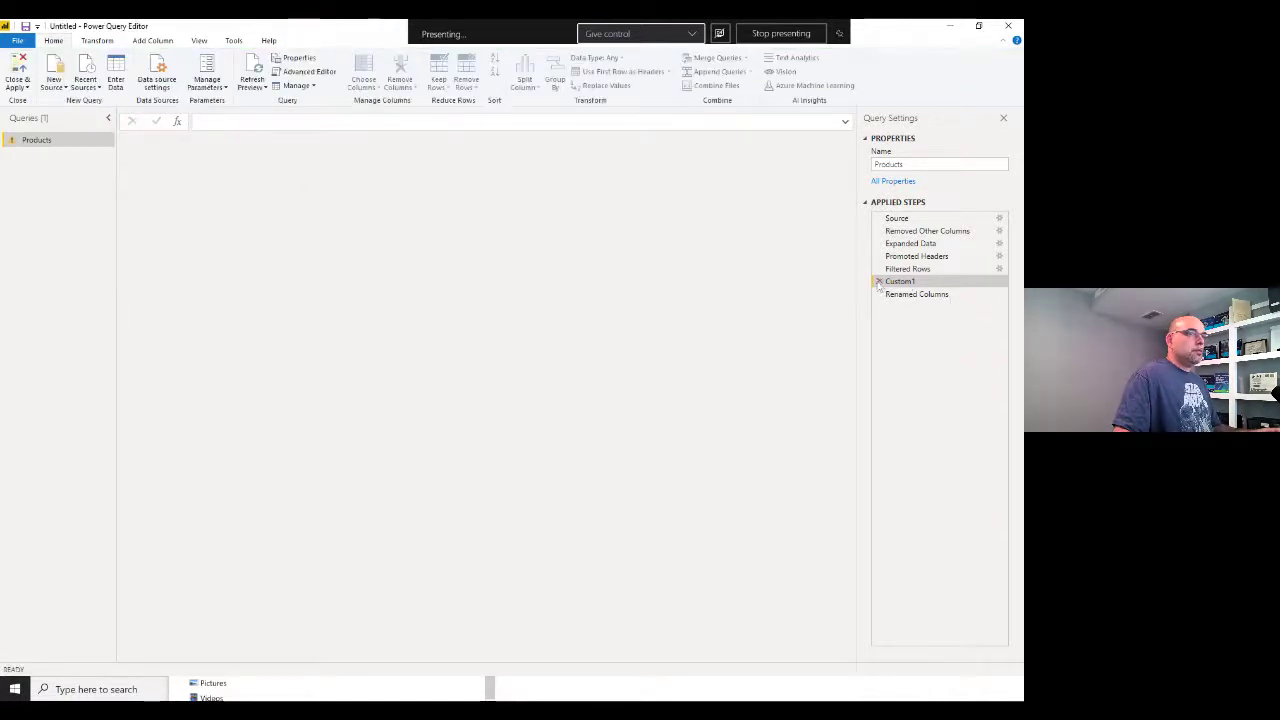
{"action": "left_click", "coordinate": [571, 377]}
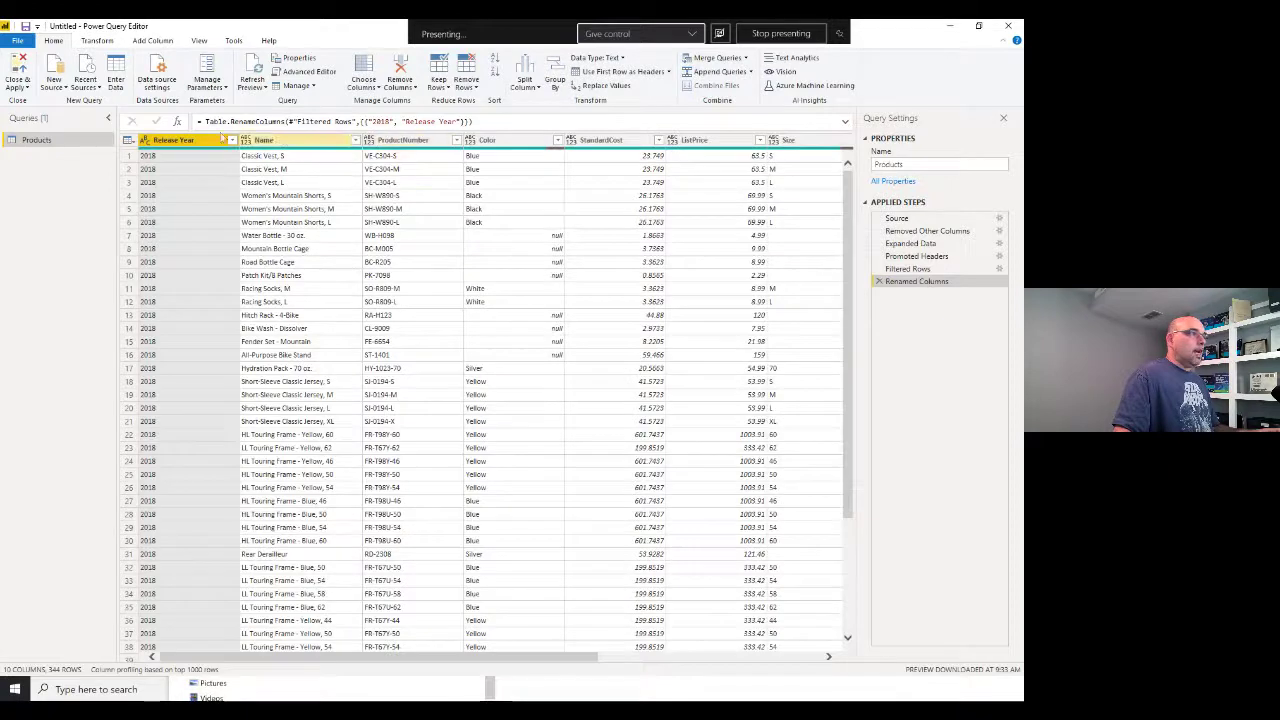
{"action": "double_click", "coordinate": [382, 122]}
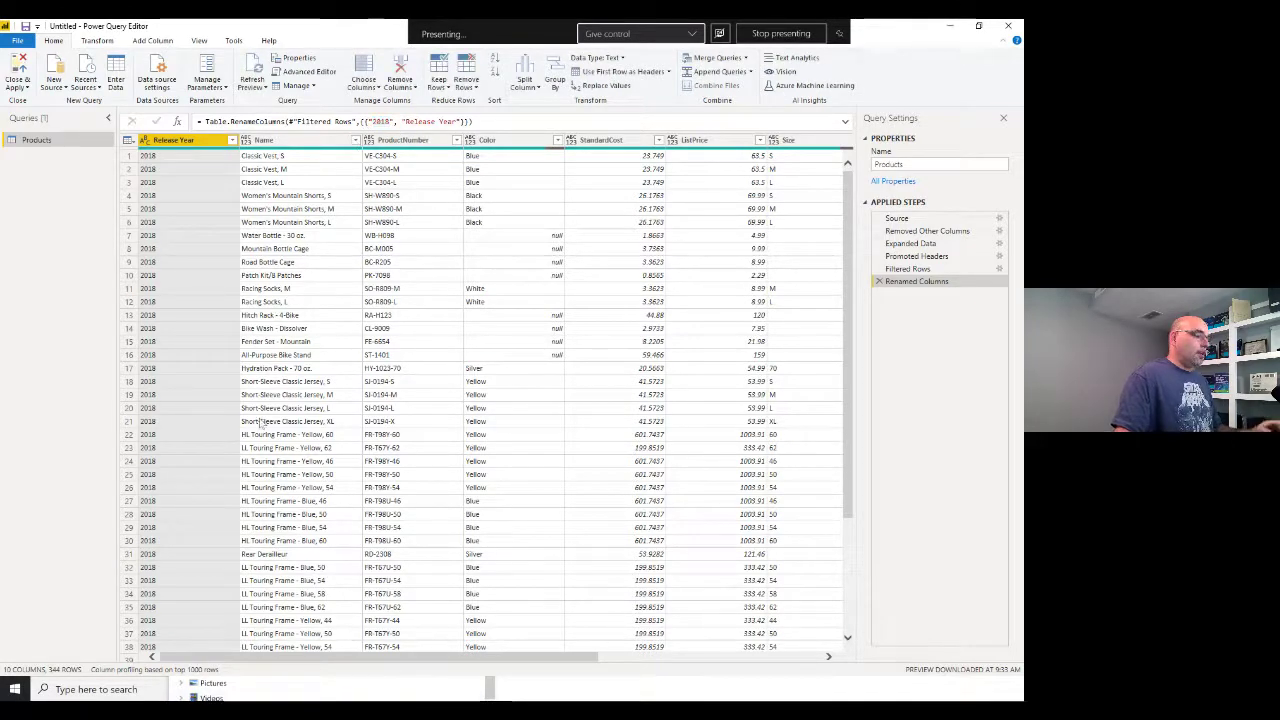
Switch to Notepad and append the index {0} to the Table.ColumnNames( #"Filtered Rows" ) expression
{"action": "key", "text": "alt+Tab"}
{"action": "key", "text": "Home"}
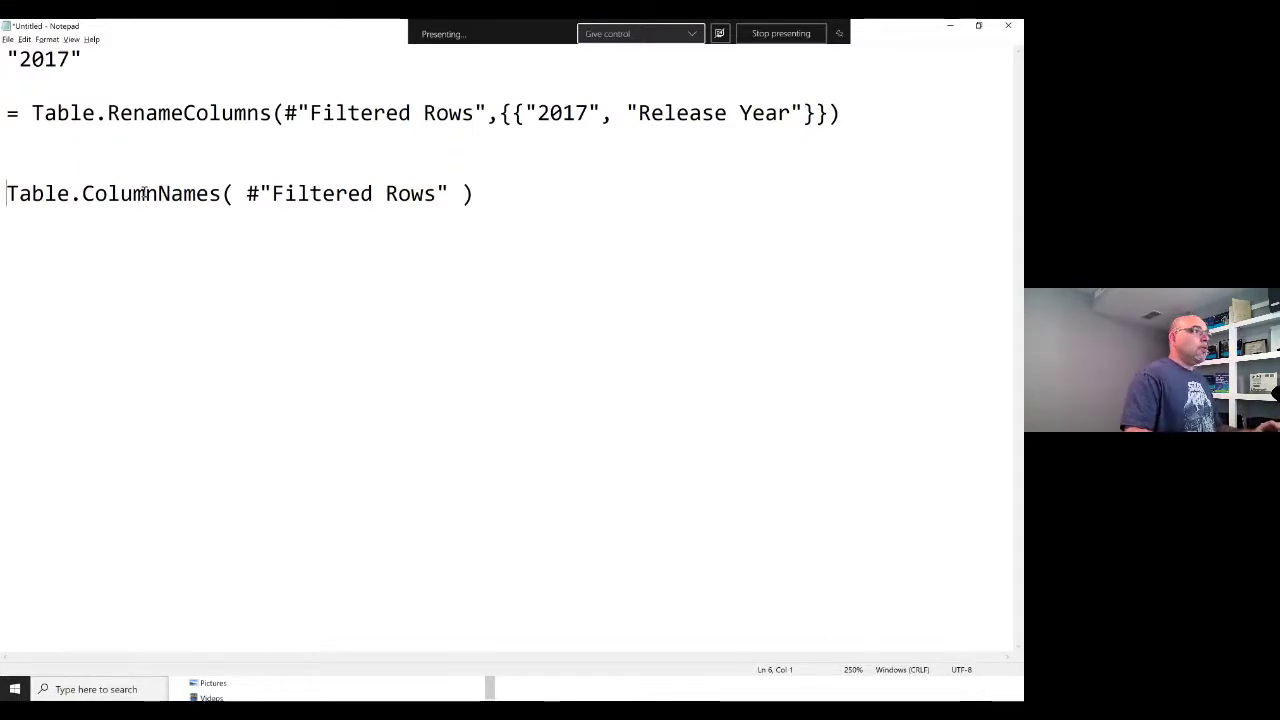
{"action": "key", "text": "End"}
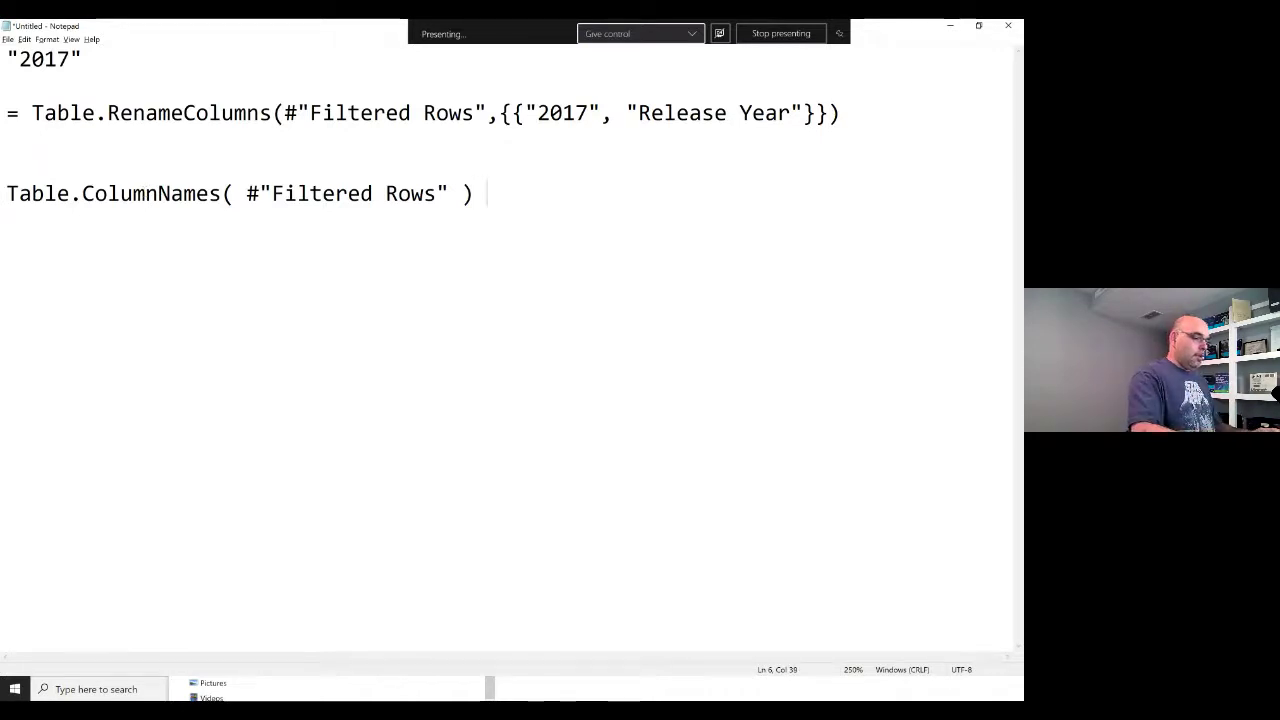
{"action": "type", "text": "{ }"}
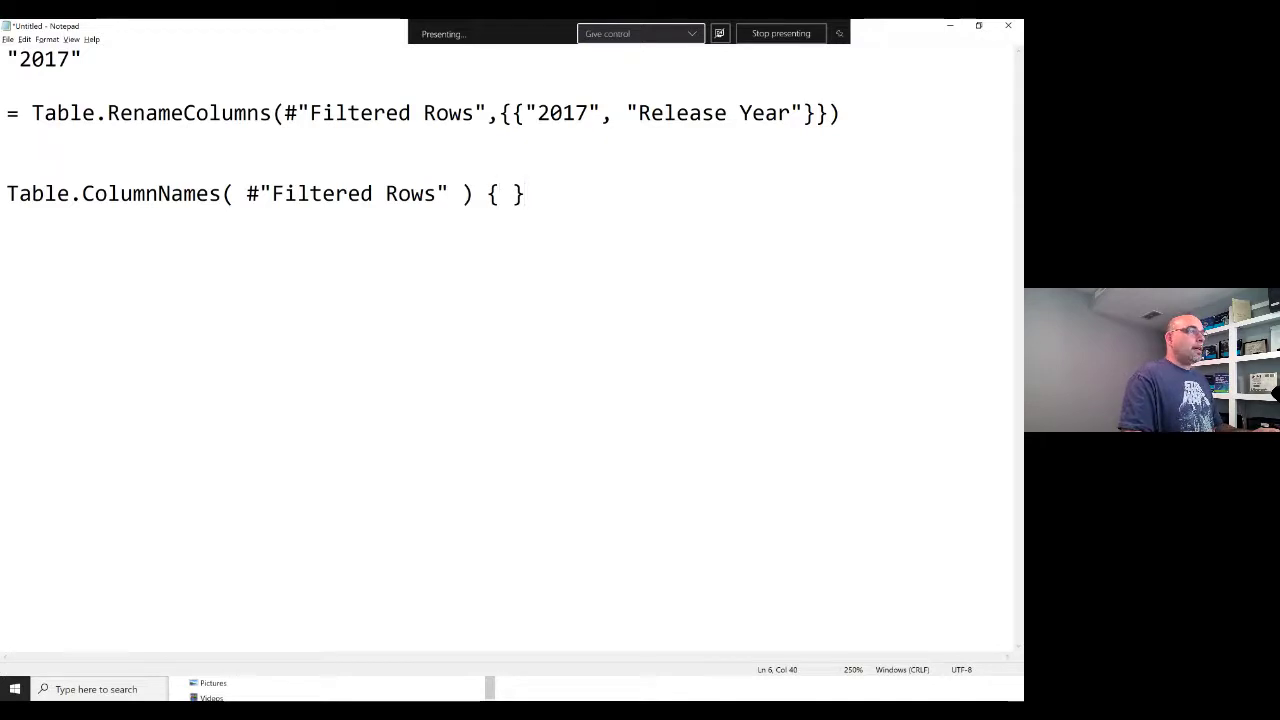
{"action": "type", "text": "0"}
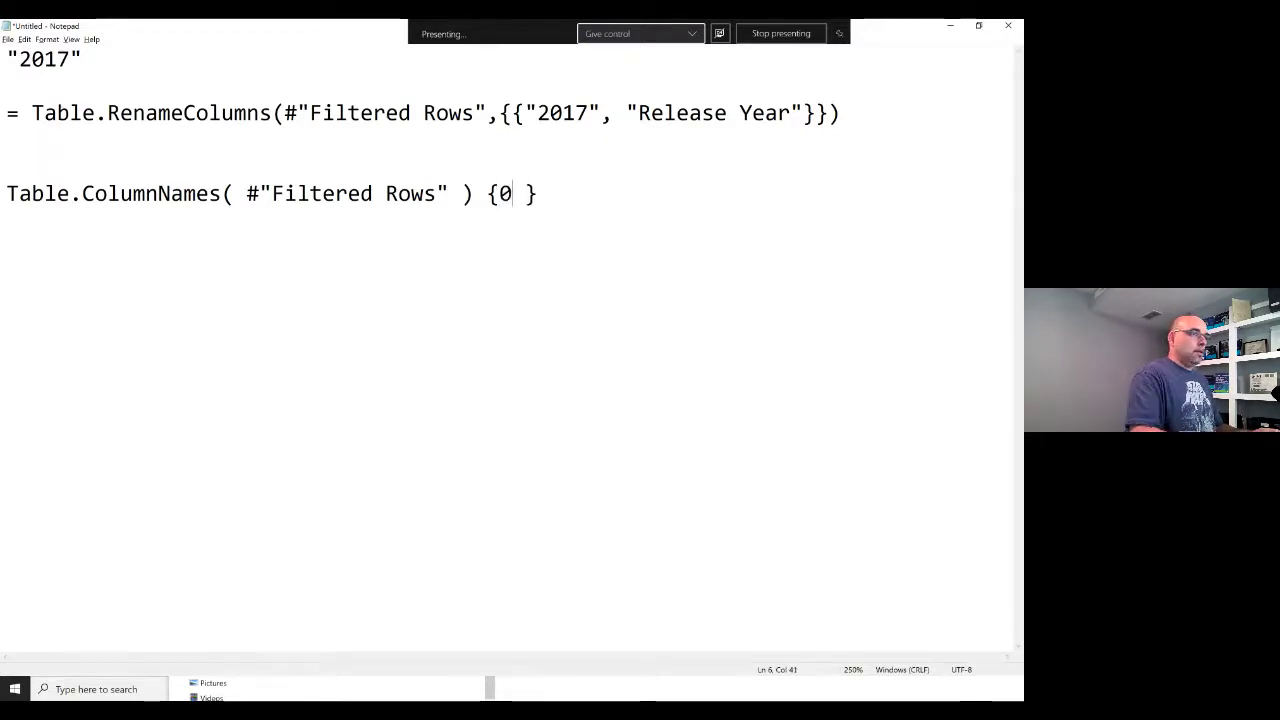
{"action": "key", "text": "Delete"}
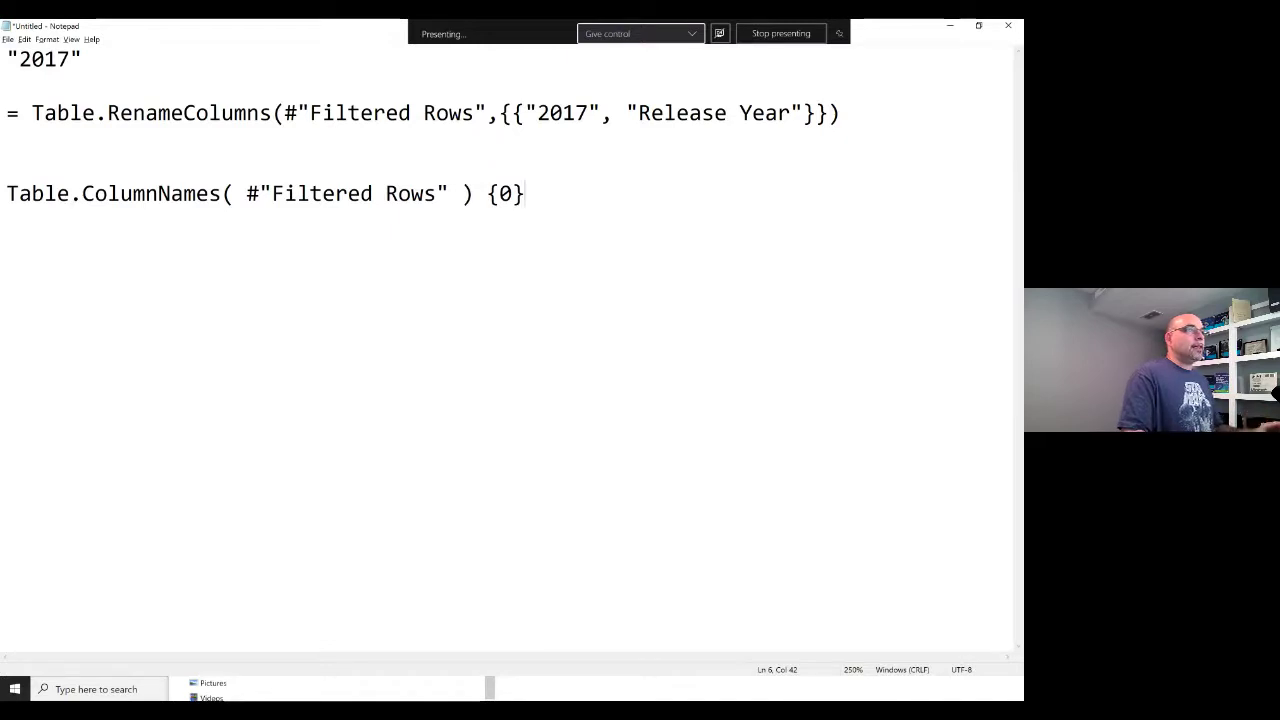
Try the index values 1 and 2 in the braces of the Table.ColumnNames expression, then restore the index to 0
{"action": "left_click", "coordinate": [499, 193]}
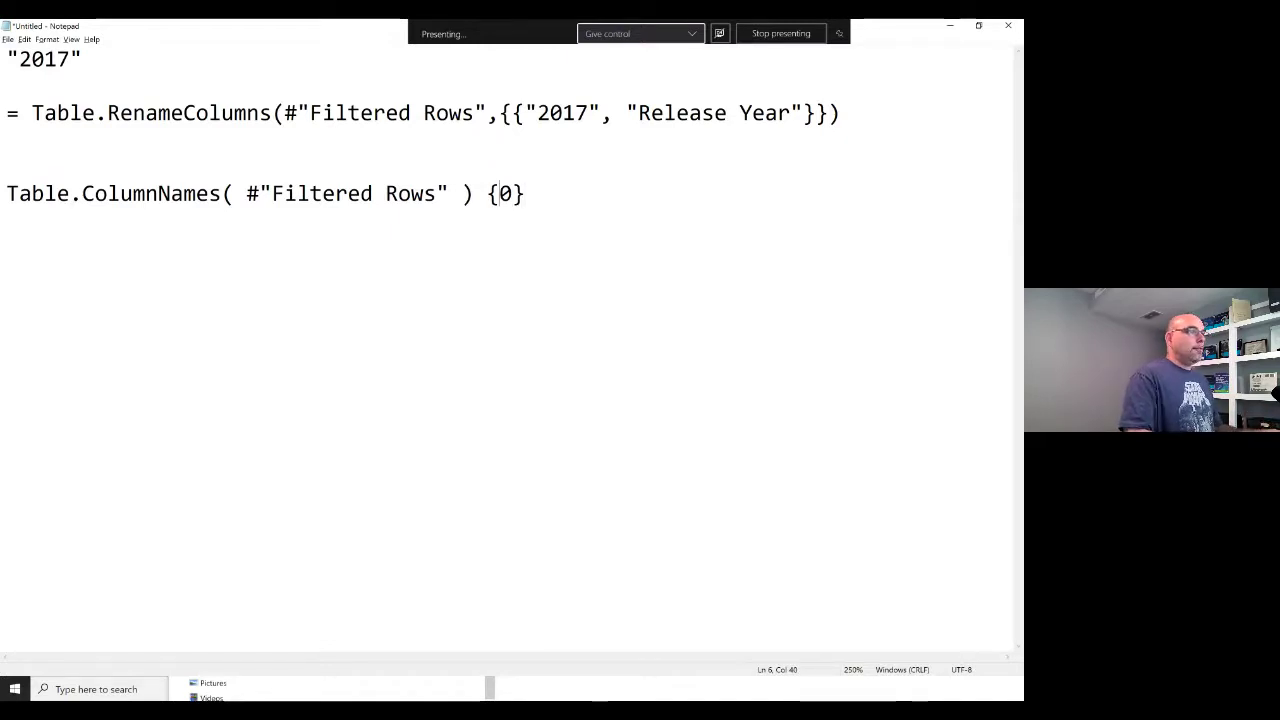
{"action": "key", "text": "Delete"}
{"action": "type", "text": "1"}
{"action": "key", "text": "BackSpace"}
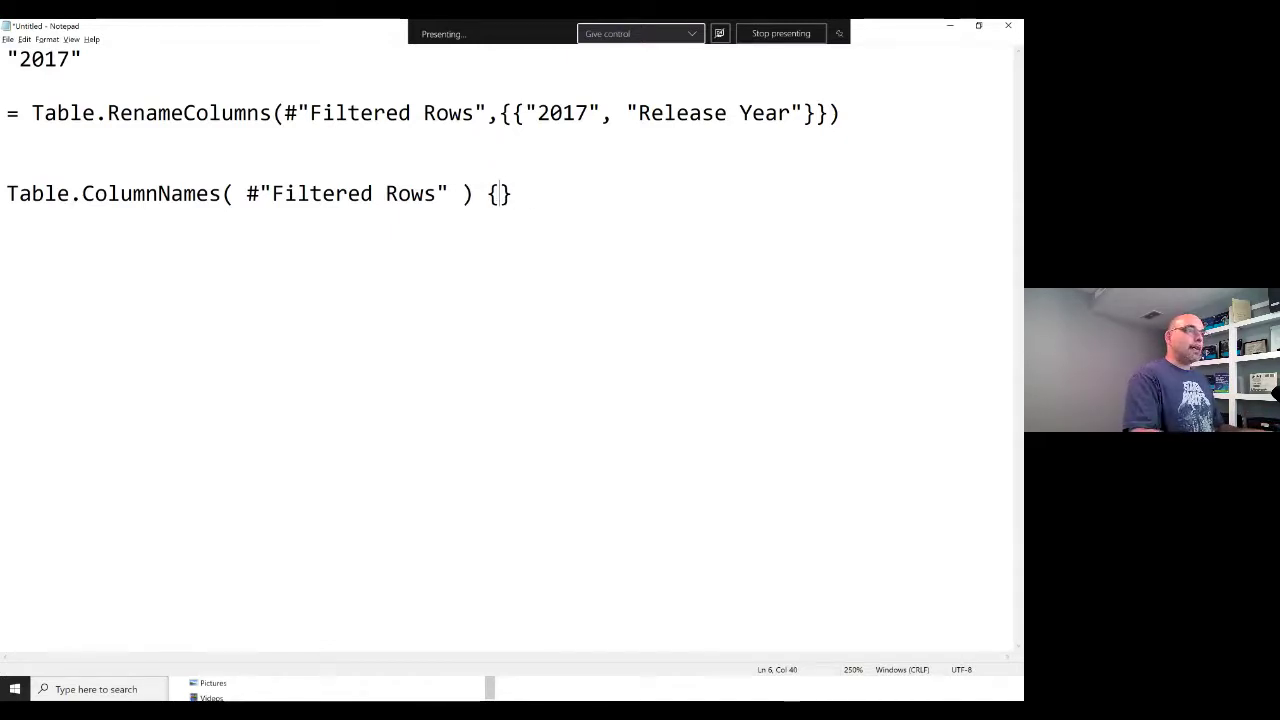
{"action": "type", "text": "2"}
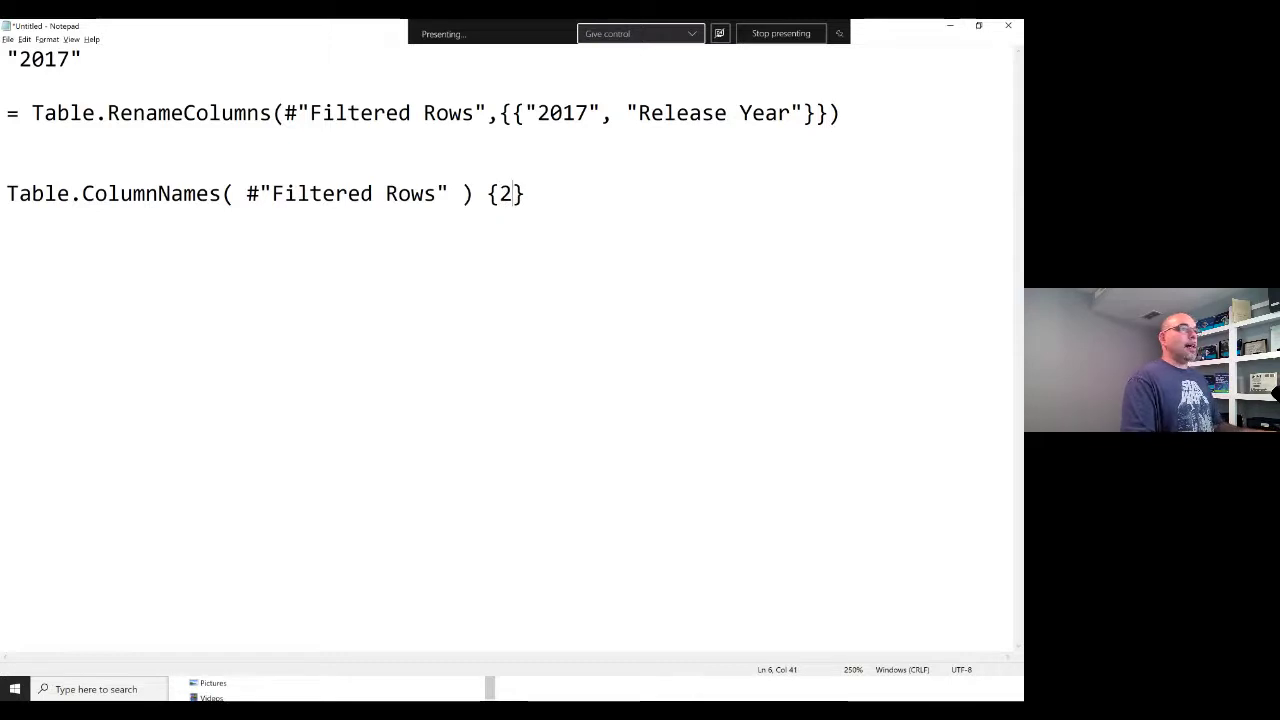
{"action": "key", "text": "BackSpace"}
{"action": "type", "text": "0"}
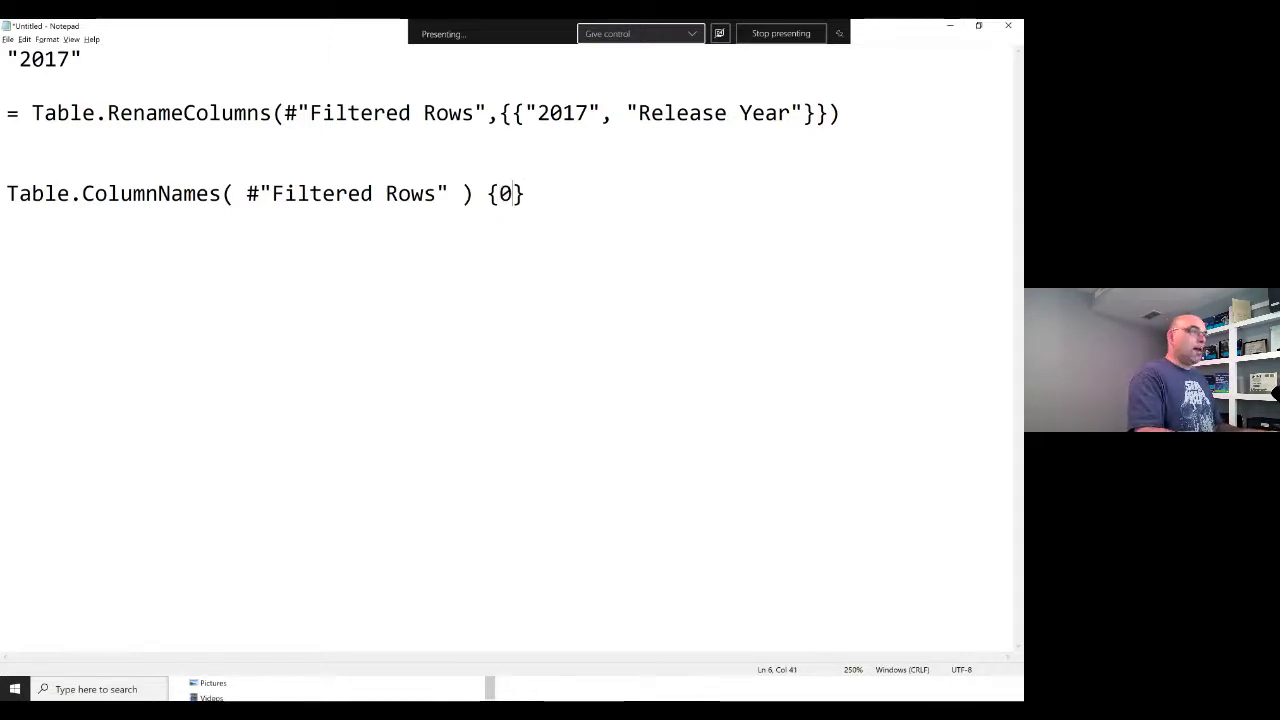
Write the alternative expression List.First( Table.ColumnNames( #"Filtered Rows" ) ) on a new line below the {0} version, reusing the existing Table.ColumnNames text
{"action": "key", "text": "Right"}
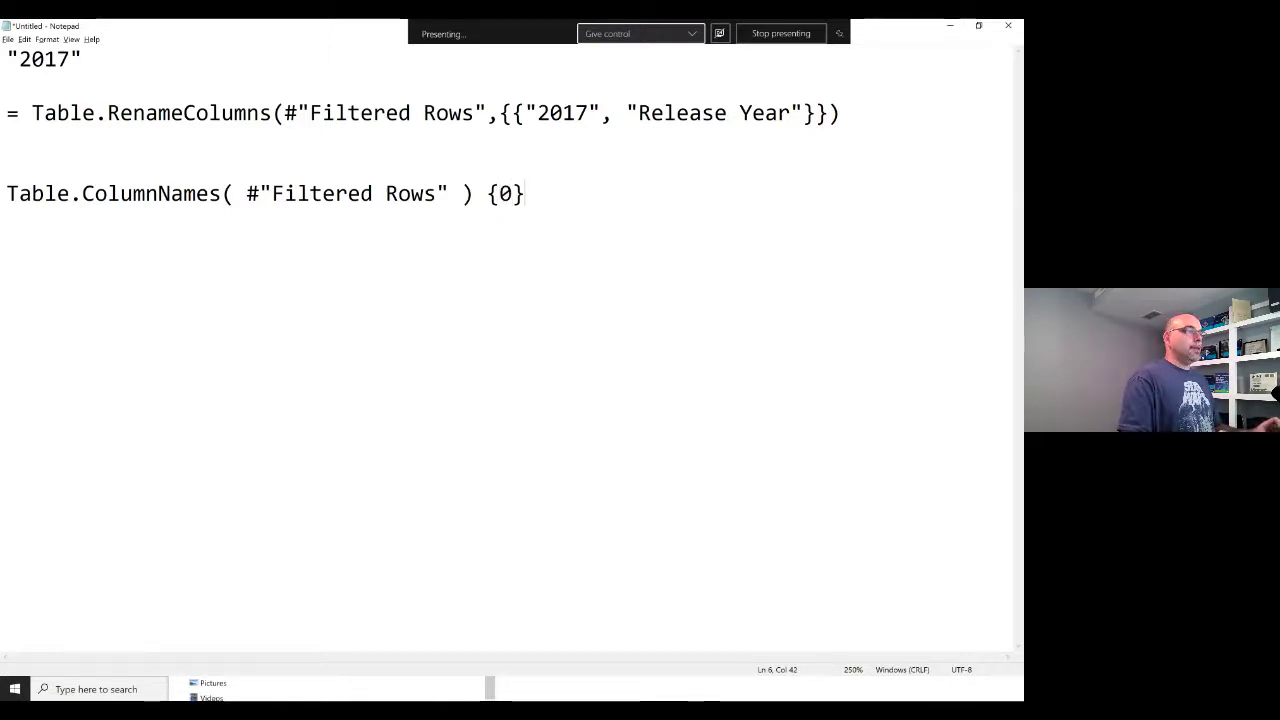
{"action": "key", "text": "Return"}
{"action": "key", "text": "Return"}
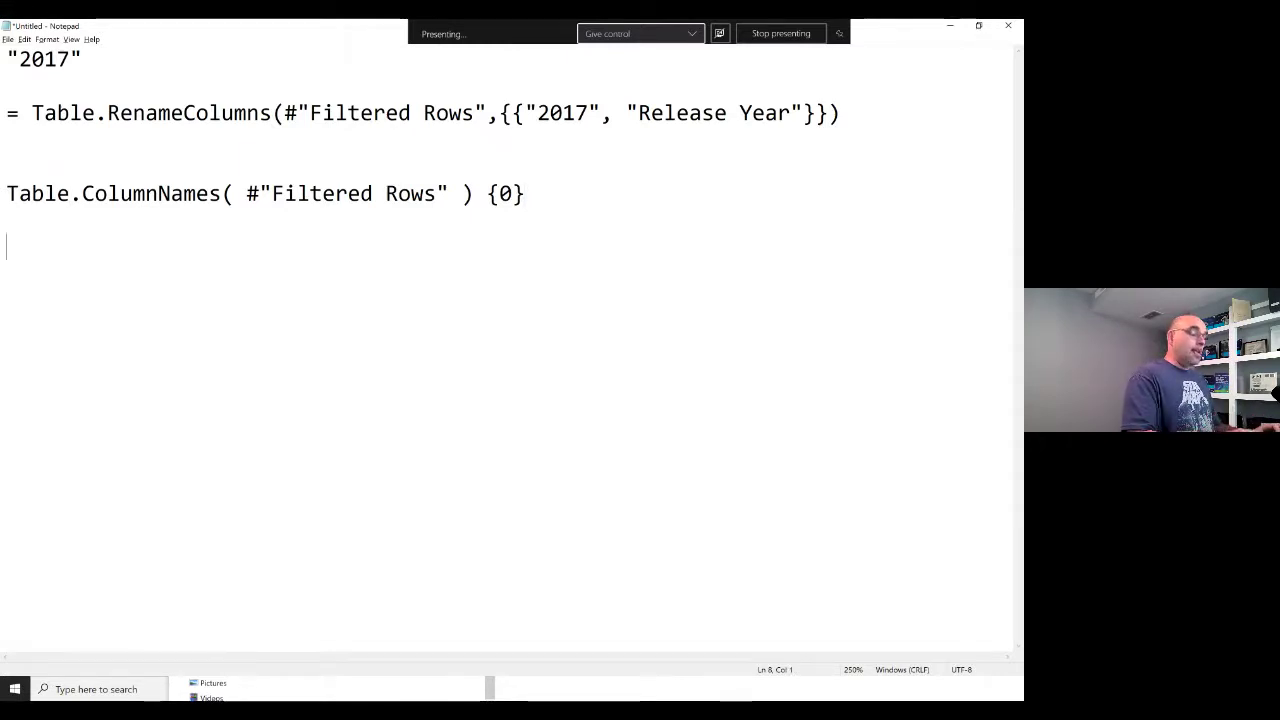
{"action": "type", "text": "List.First("}
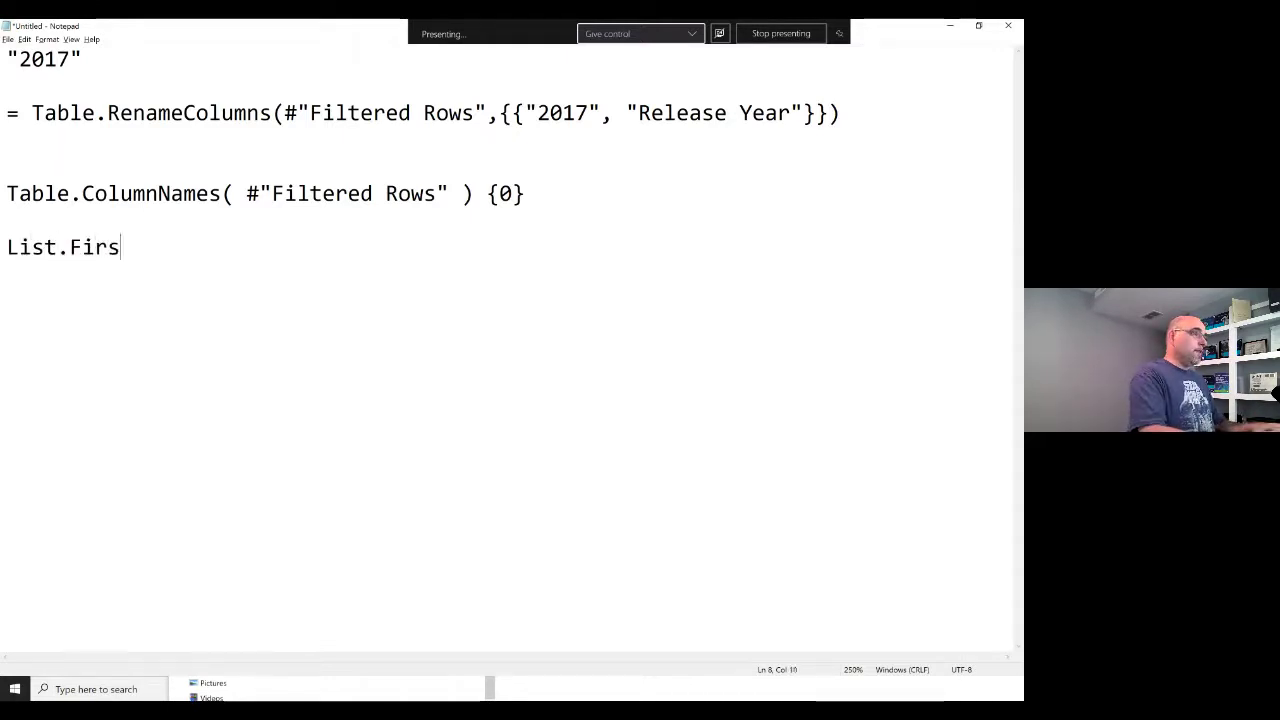
{"action": "key", "text": "Down"}
{"action": "left_click_drag", "start_coordinate": [474, 193], "coordinate": [4, 188]}
{"action": "key", "text": "ctrl+c"}
{"action": "left_click", "coordinate": [161, 249]}
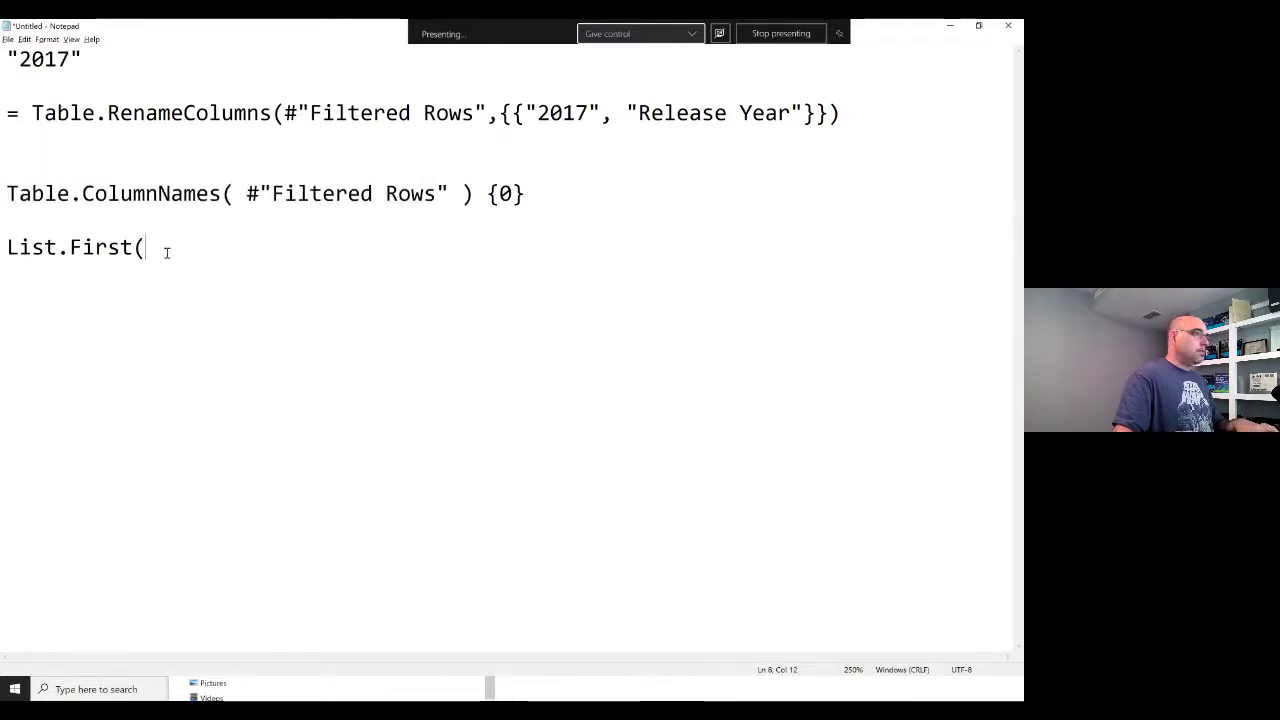
{"action": "key", "text": "ctrl+v"}
{"action": "type", "text": ")"}
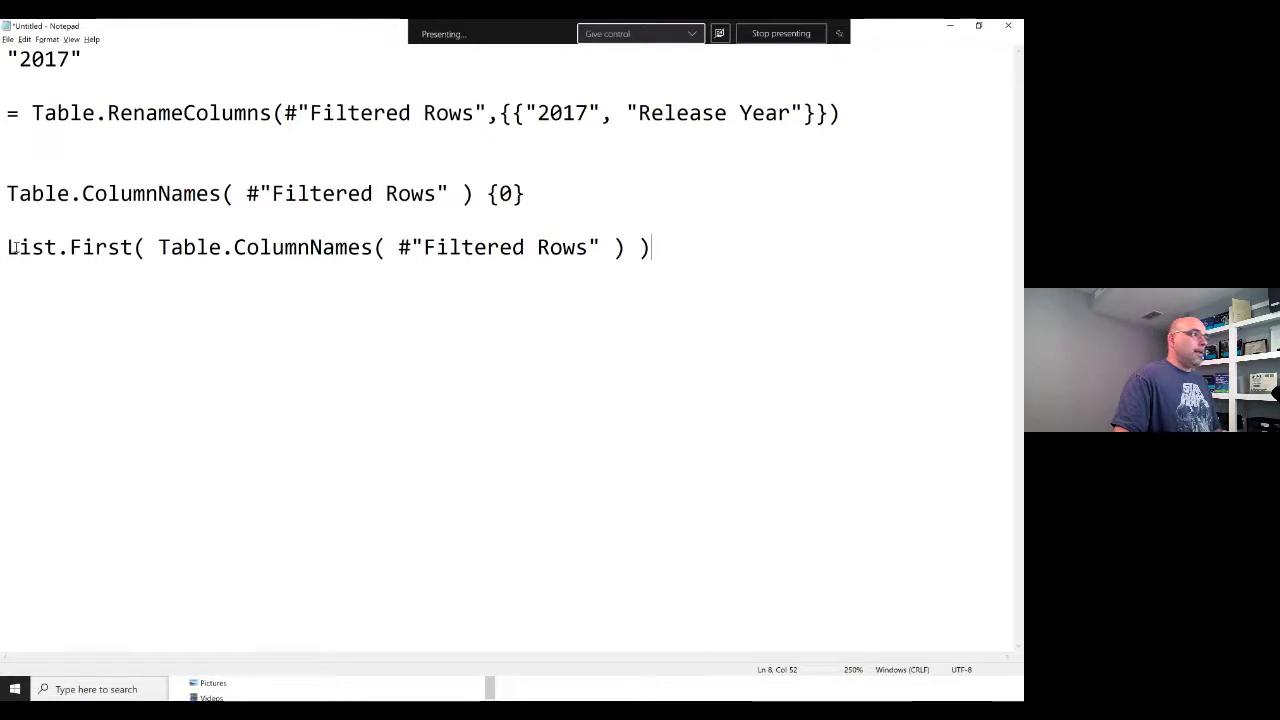
{"action": "left_click_drag", "start_coordinate": [158, 247], "coordinate": [625, 249]}
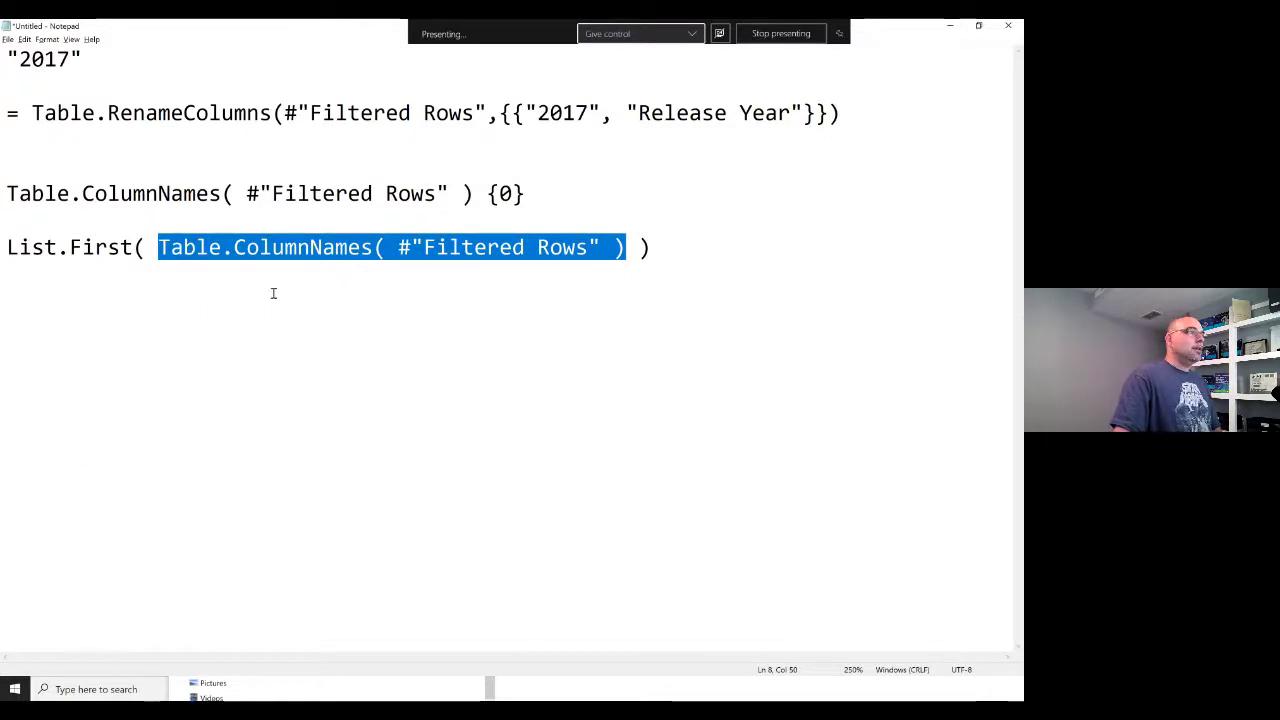
Switch to Power Query Editor and replace "2018" in the Renamed Columns formula with Table.ColumnNames( #"Filtered Rows" ) {0}
{"action": "left_click_drag", "start_coordinate": [527, 194], "coordinate": [3, 195]}
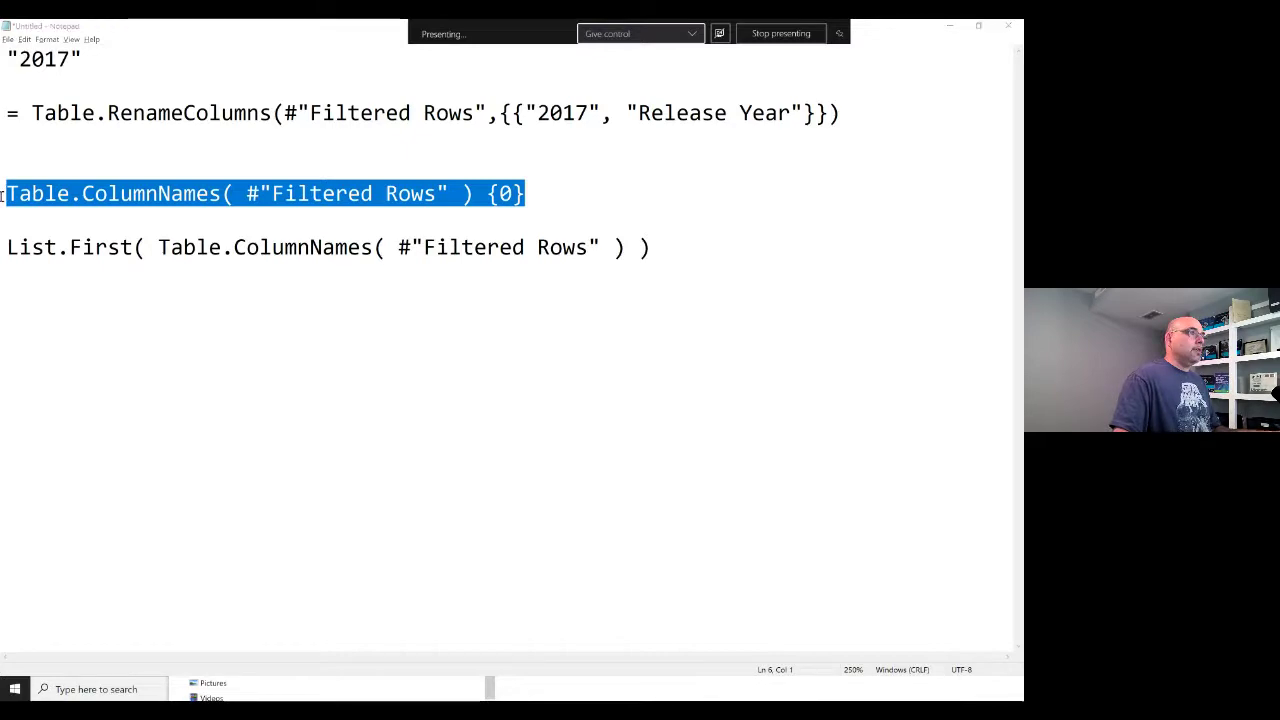
{"action": "key", "text": "alt+Tab"}
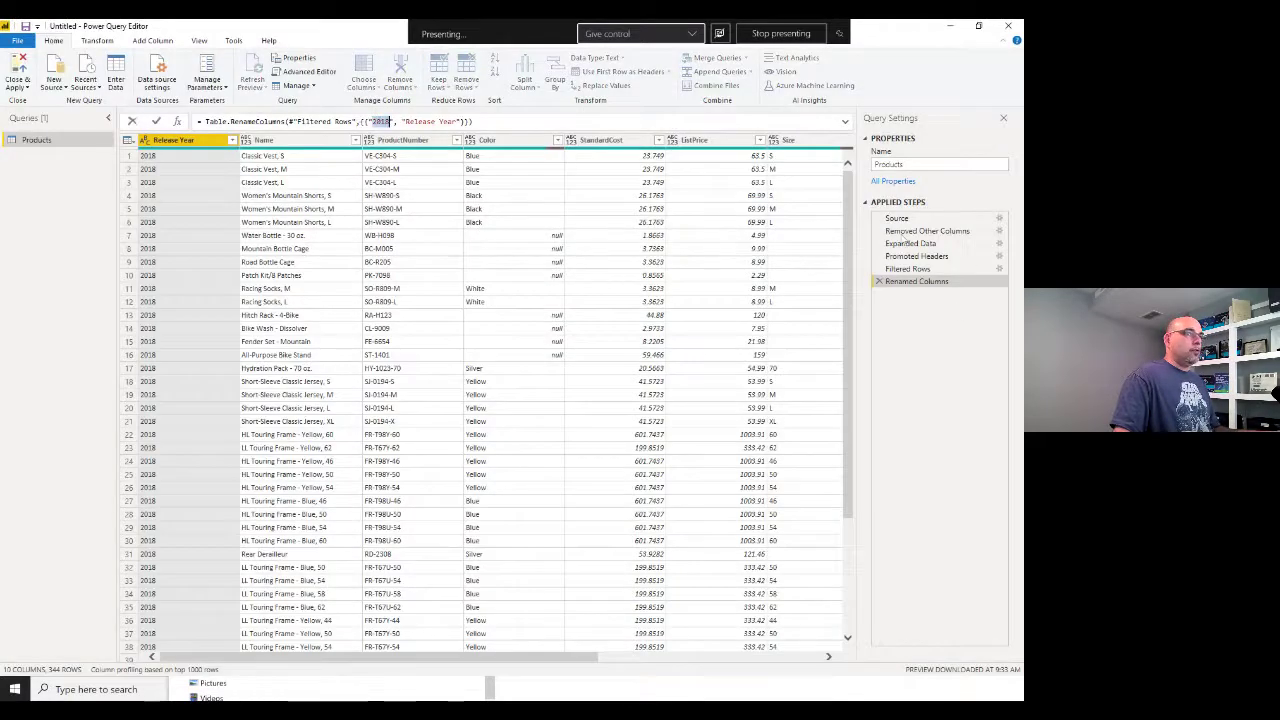
{"action": "left_click", "coordinate": [366, 121]}
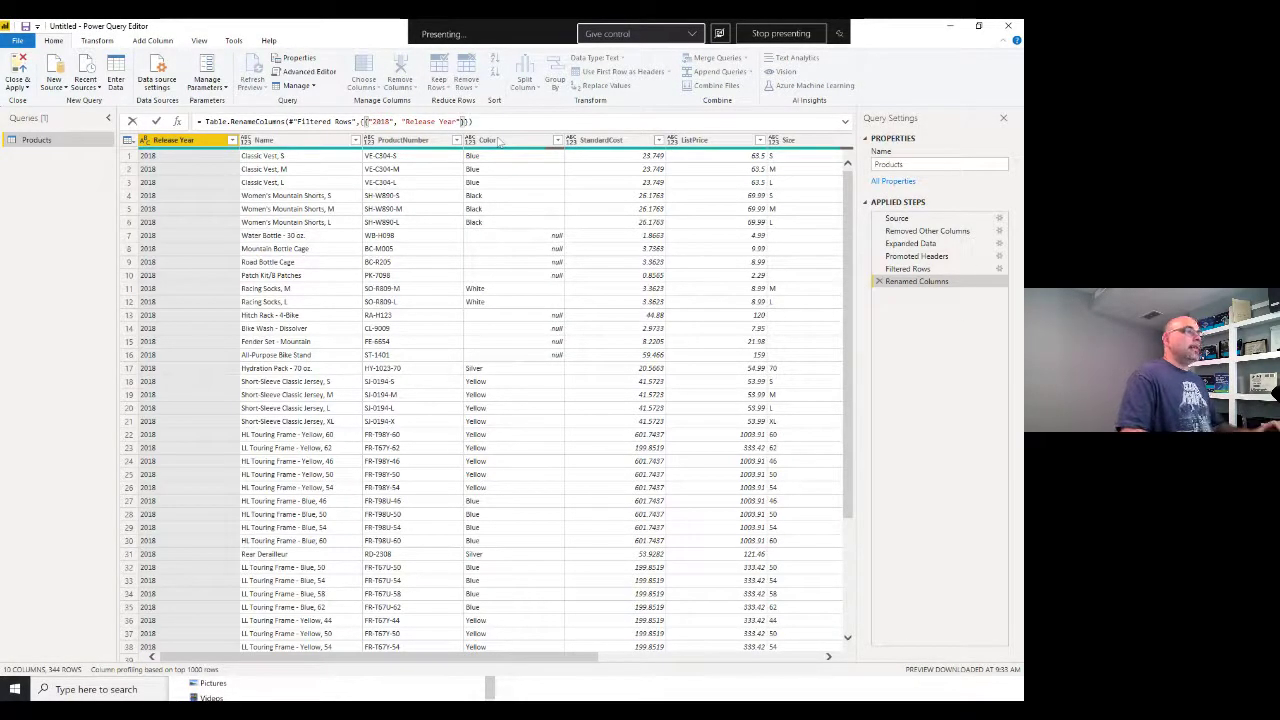
{"action": "key", "text": "ctrl+shift+Right"}
{"action": "key", "text": "shift+Right"}
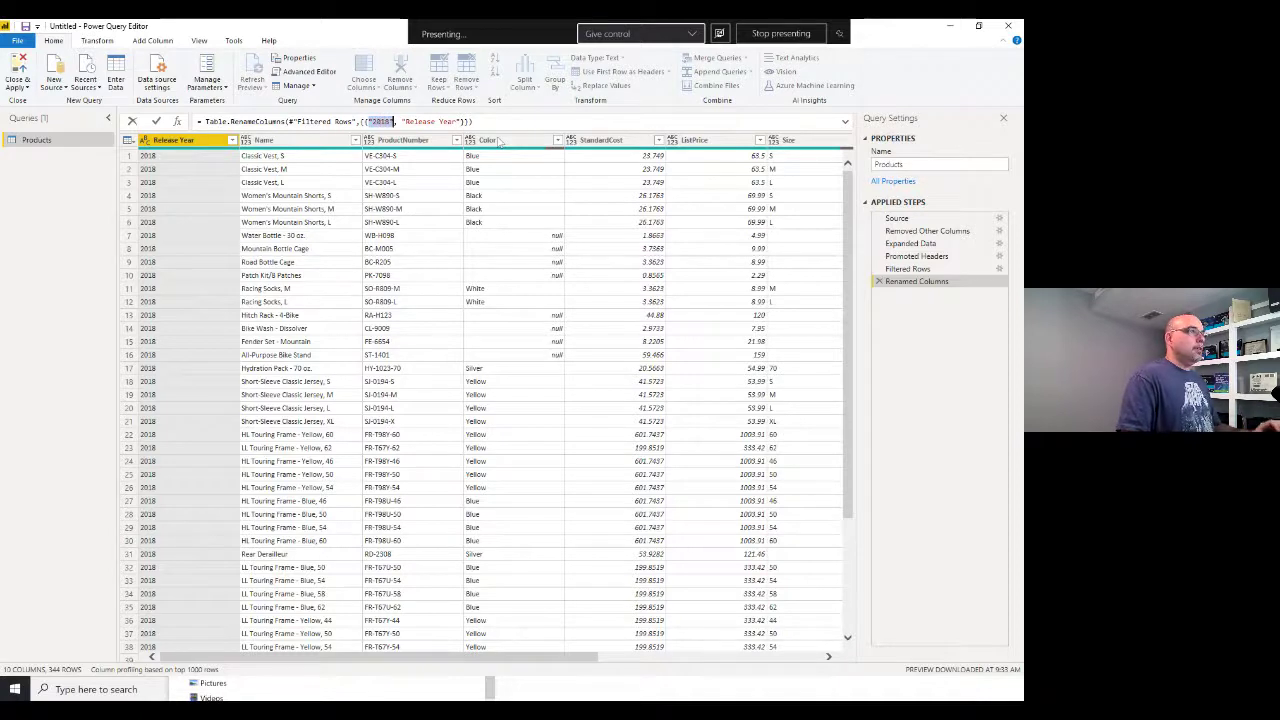
{"action": "type", "text": "Table.ColumnNames( #\"Filtered Rows\" ){0}"}
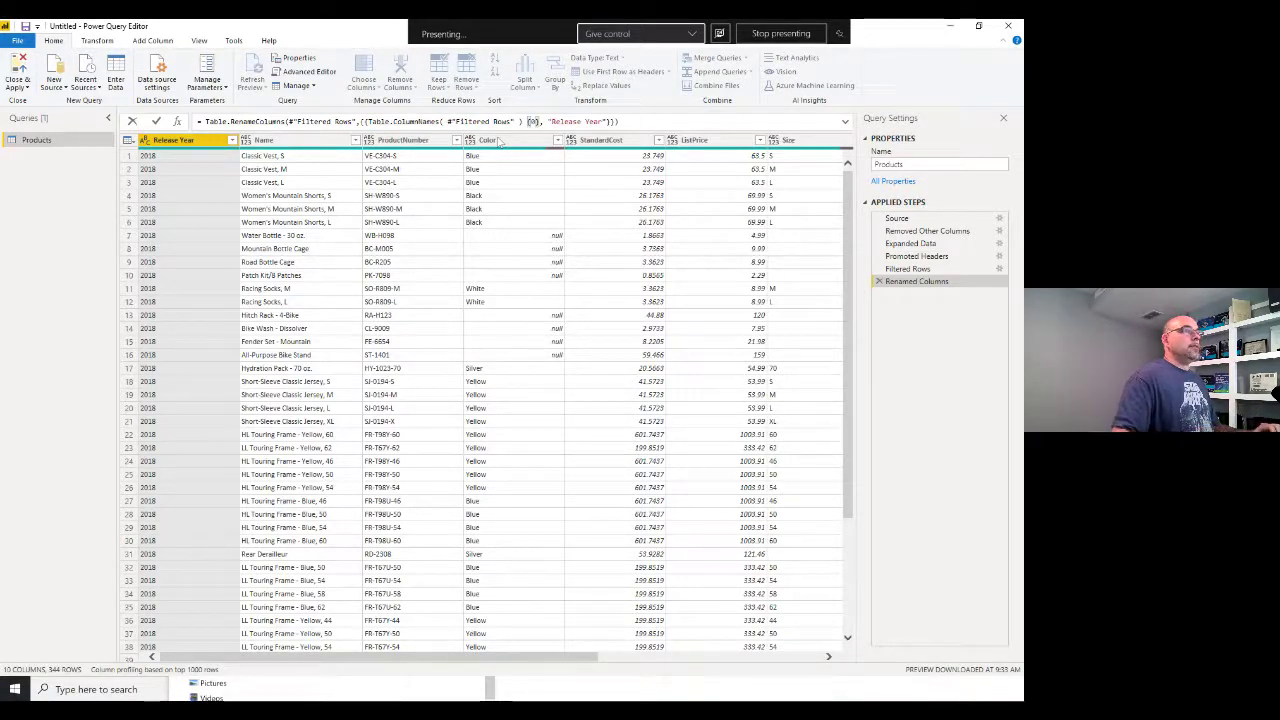
Add a space before Table.ColumnNames, remove the space before {0}, and apply the Renamed Columns formula
{"action": "left_click", "coordinate": [368, 121]}
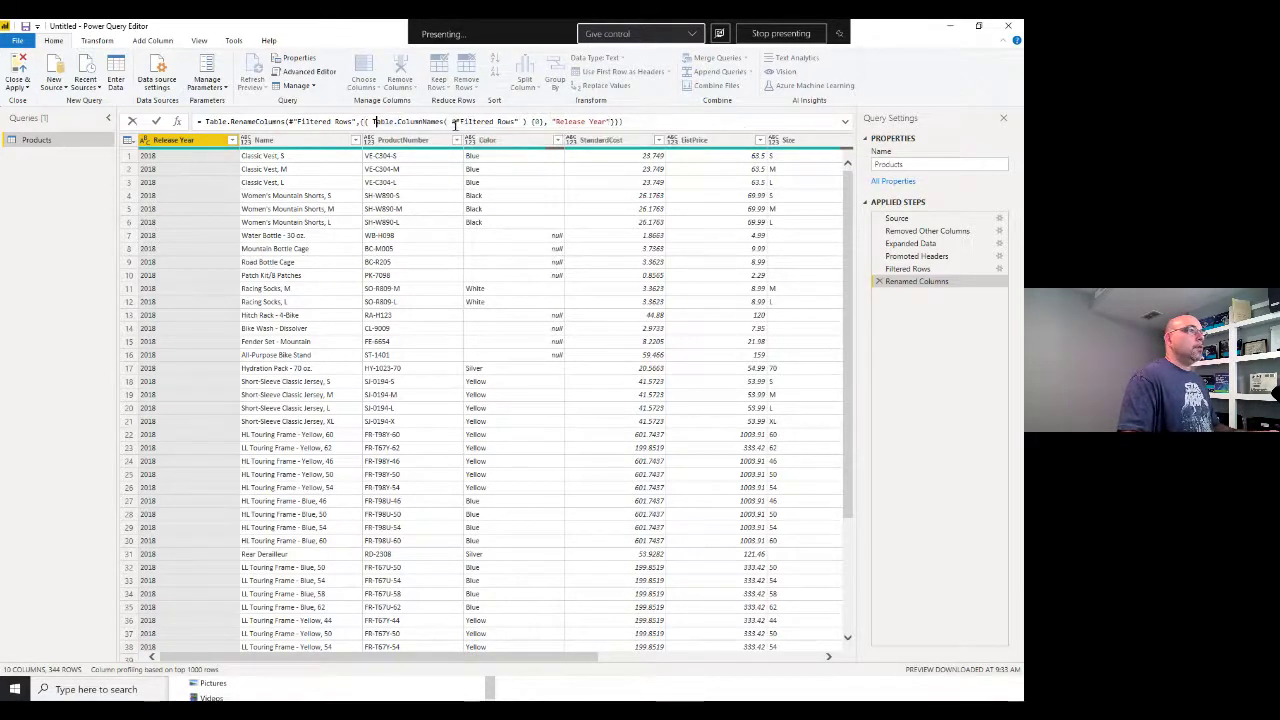
{"action": "key", "text": "ctrl+Right"}
{"action": "key", "text": "ctrl+Right"}
{"action": "key", "text": "Delete"}
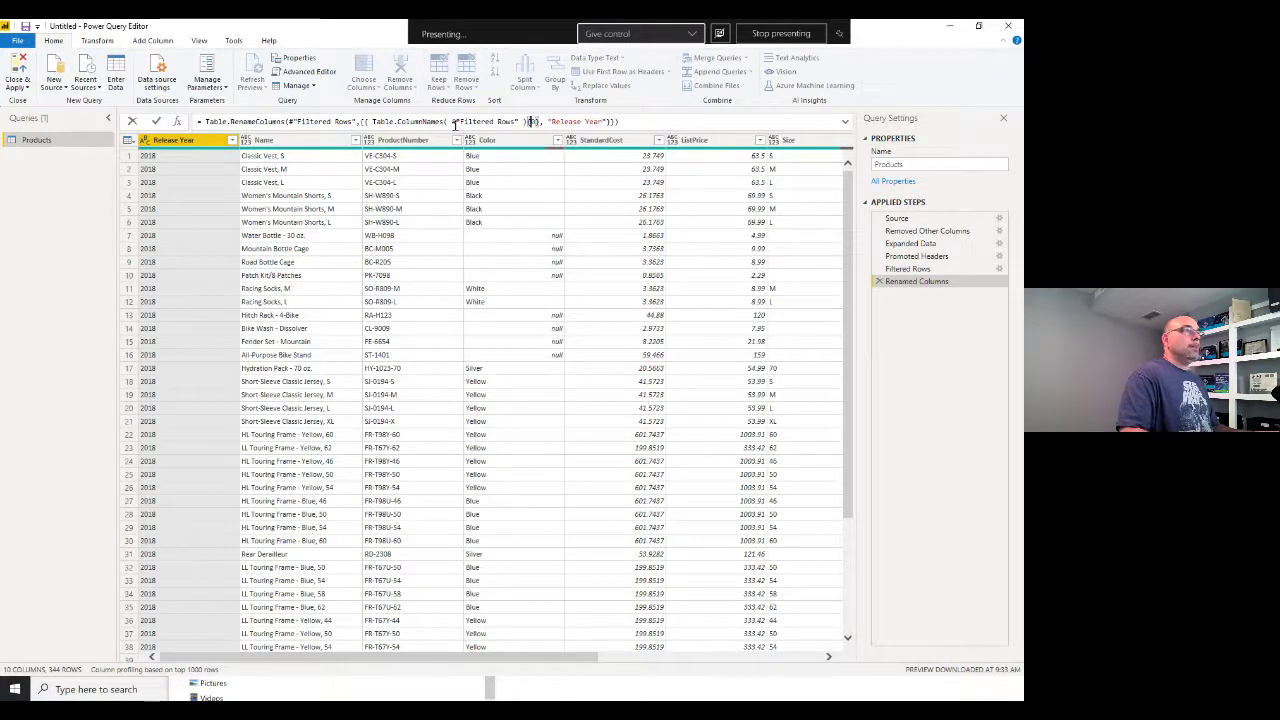
{"action": "key", "text": "End"}
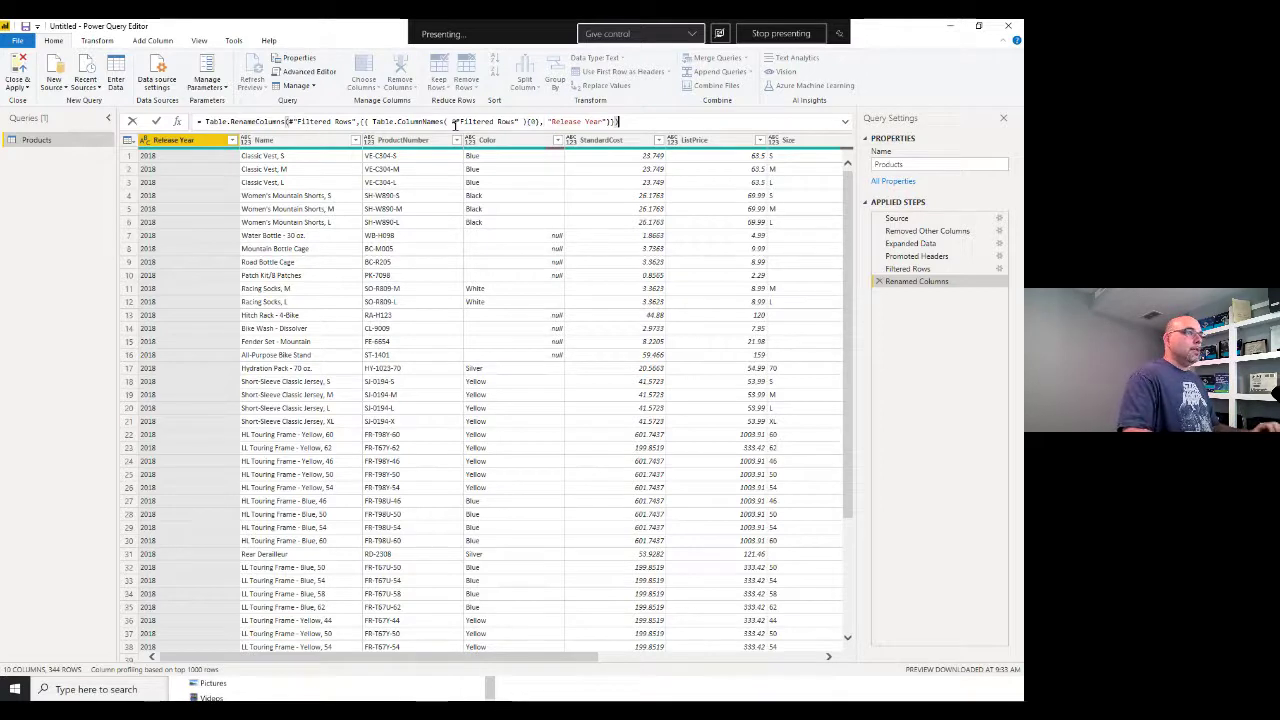
{"action": "key", "text": "Return"}
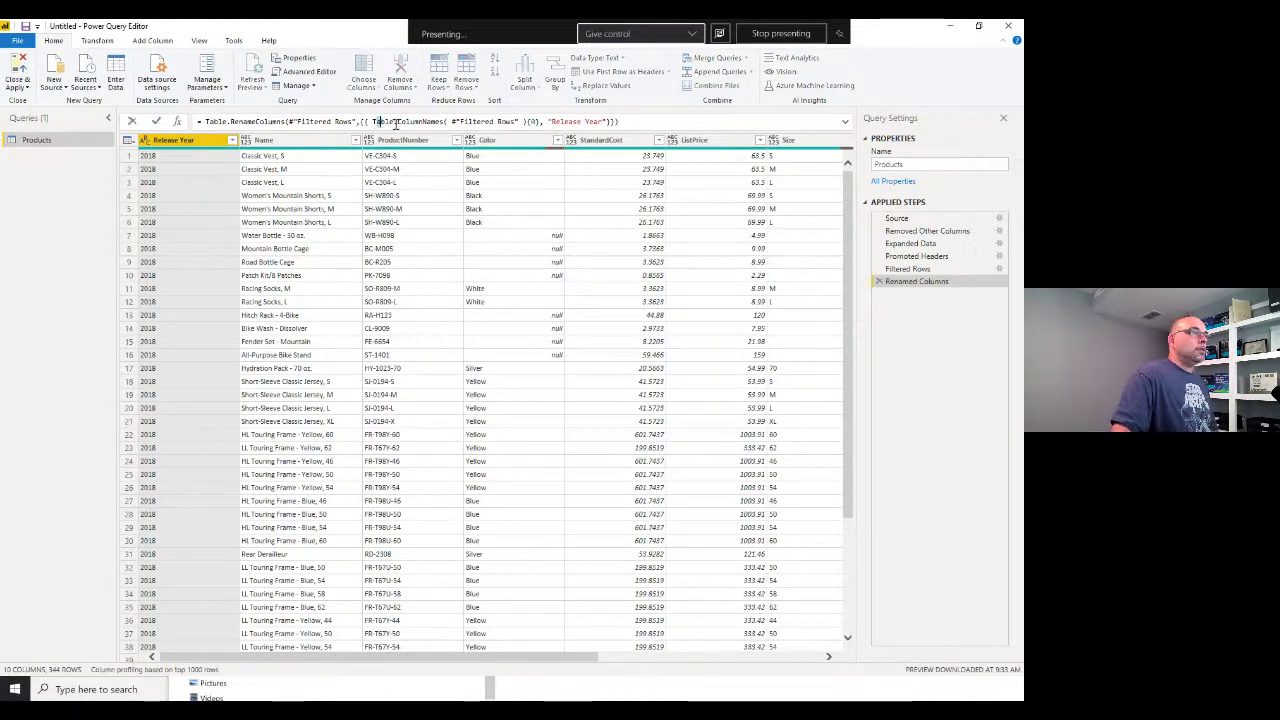
{"action": "left_click_drag", "start_coordinate": [373, 121], "coordinate": [527, 121]}
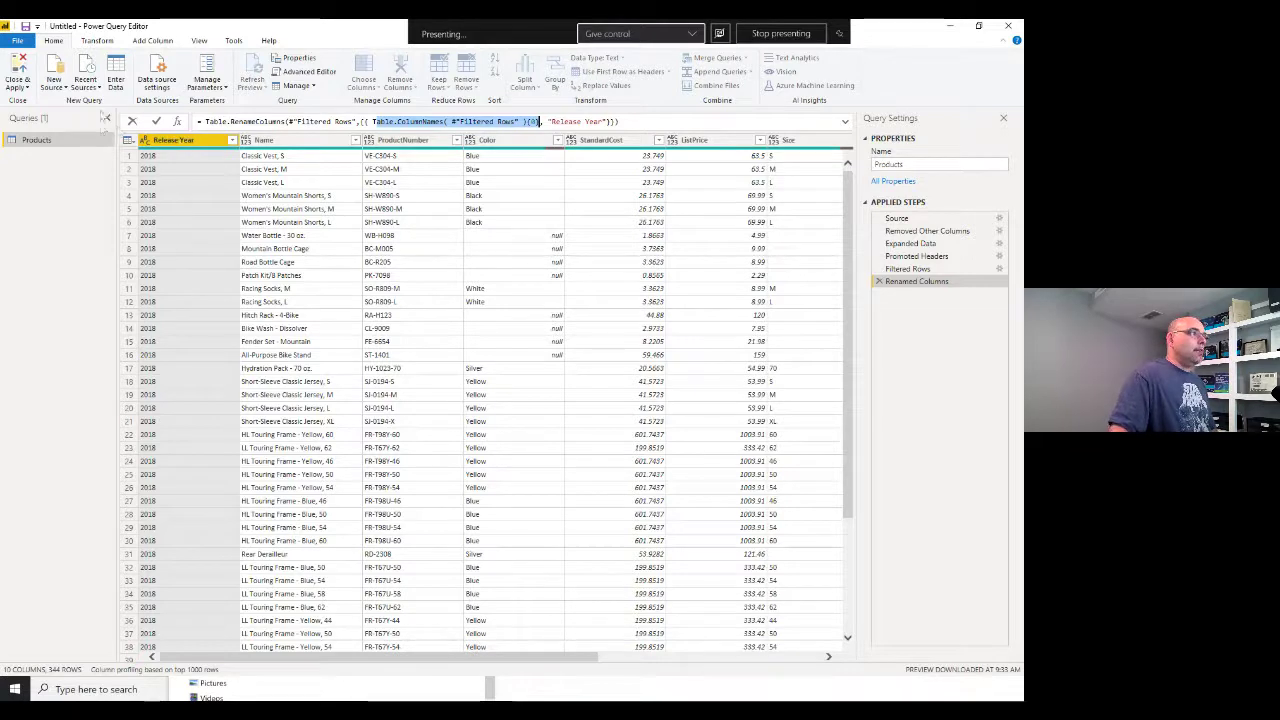
Switch to the C:\Data\C03 folder and open the workbook C03E04 - Year per Worksheet.xlsx
{"action": "key", "text": "alt+Tab"}
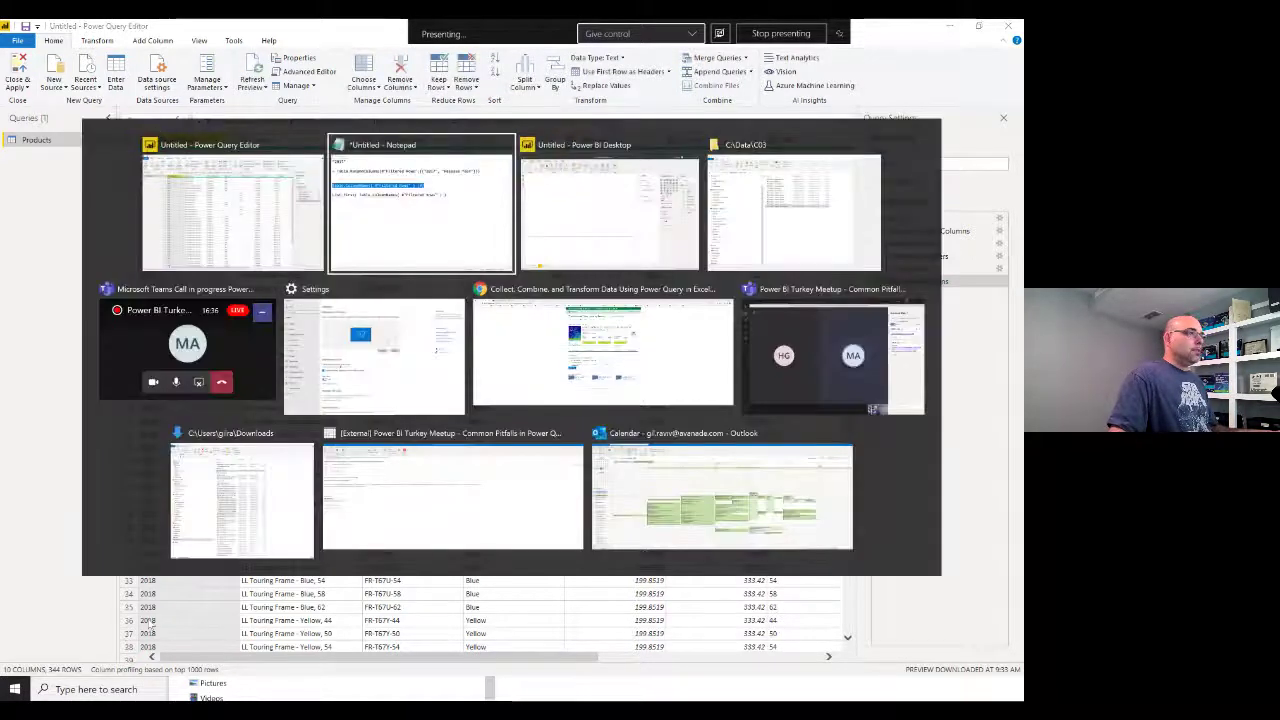
{"action": "key", "text": "alt+Tab"}
{"action": "key", "text": "alt+Tab"}
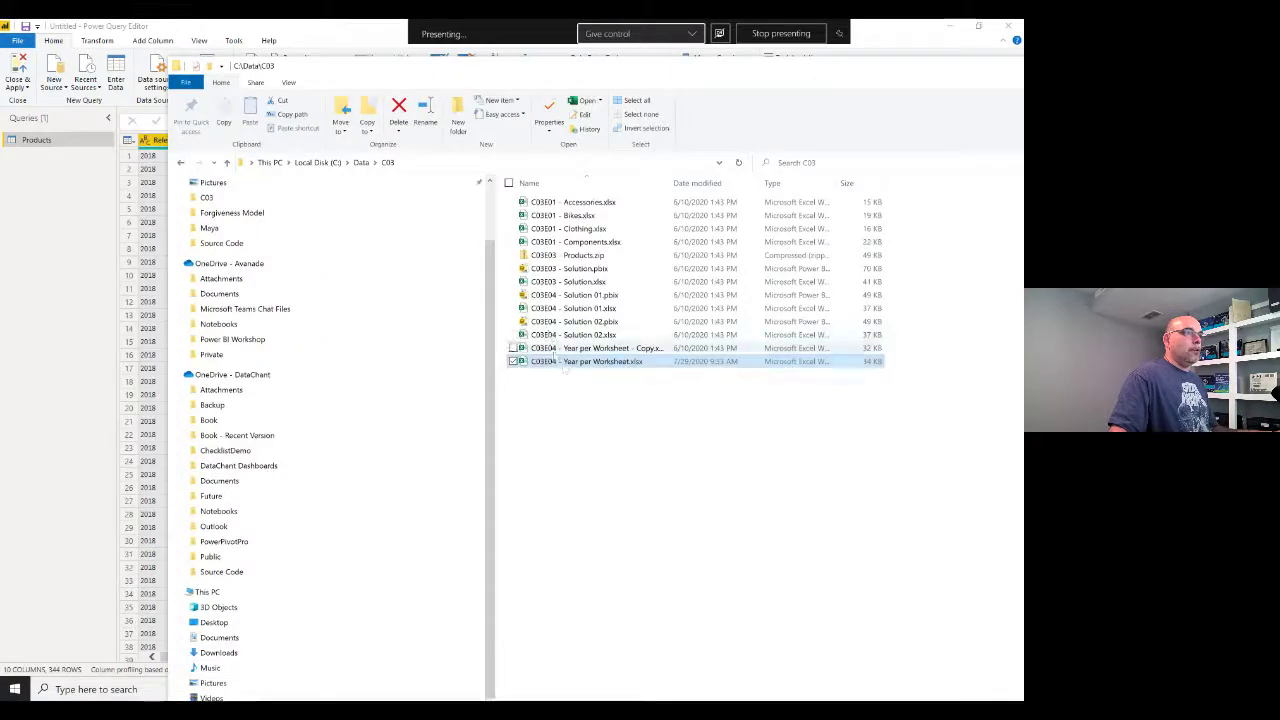
{"action": "double_click", "coordinate": [564, 362]}
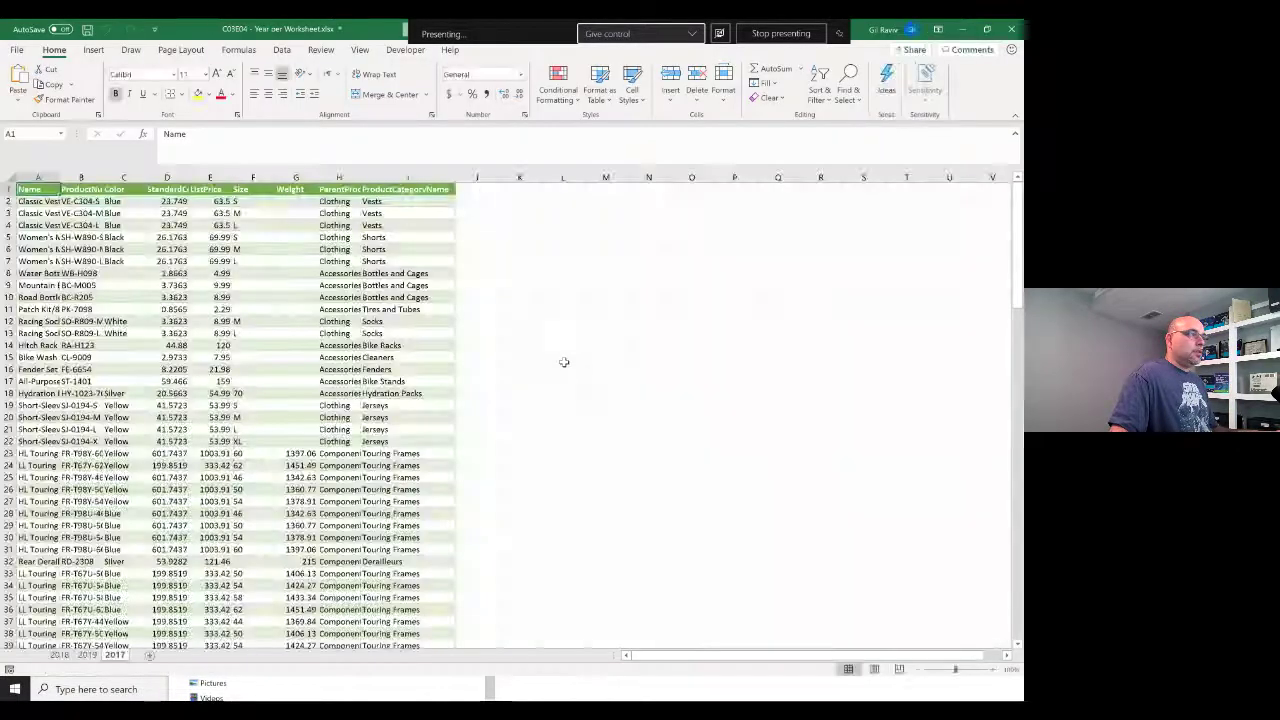
Move the 2018 worksheet to the end of the workbook and save the file
{"action": "left_click", "coordinate": [60, 655]}
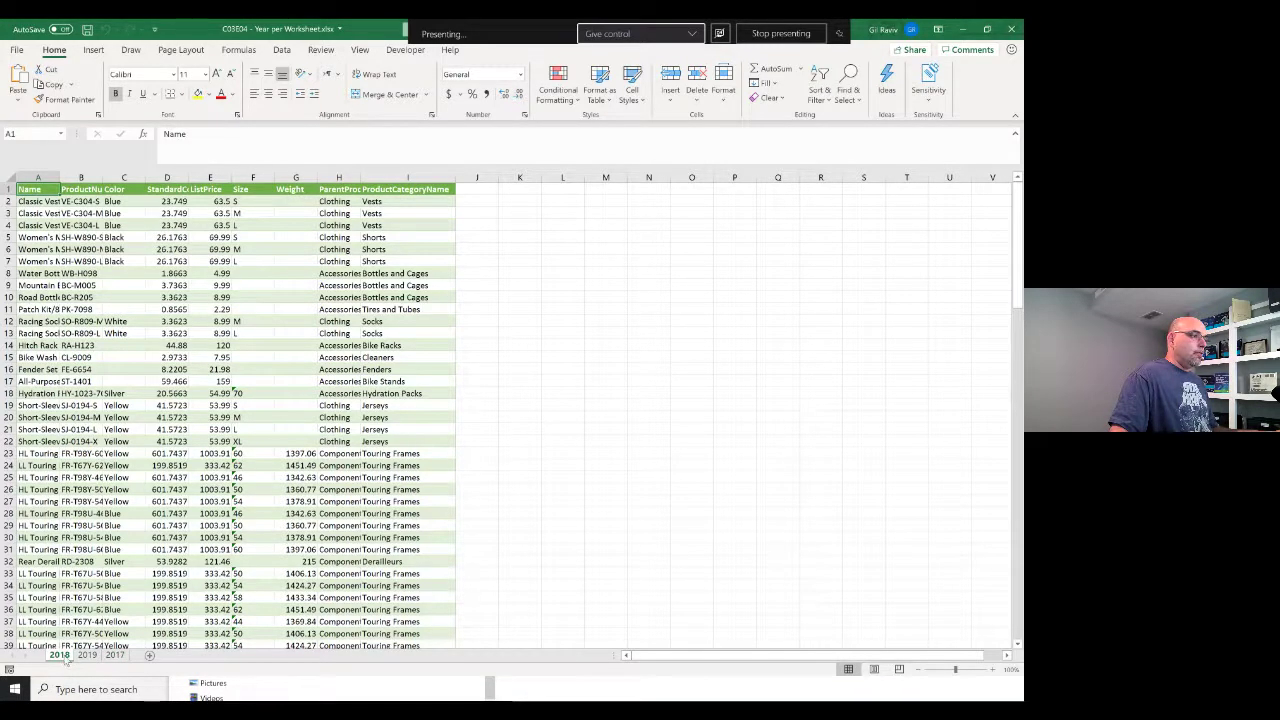
{"action": "right_click", "coordinate": [62, 656]}
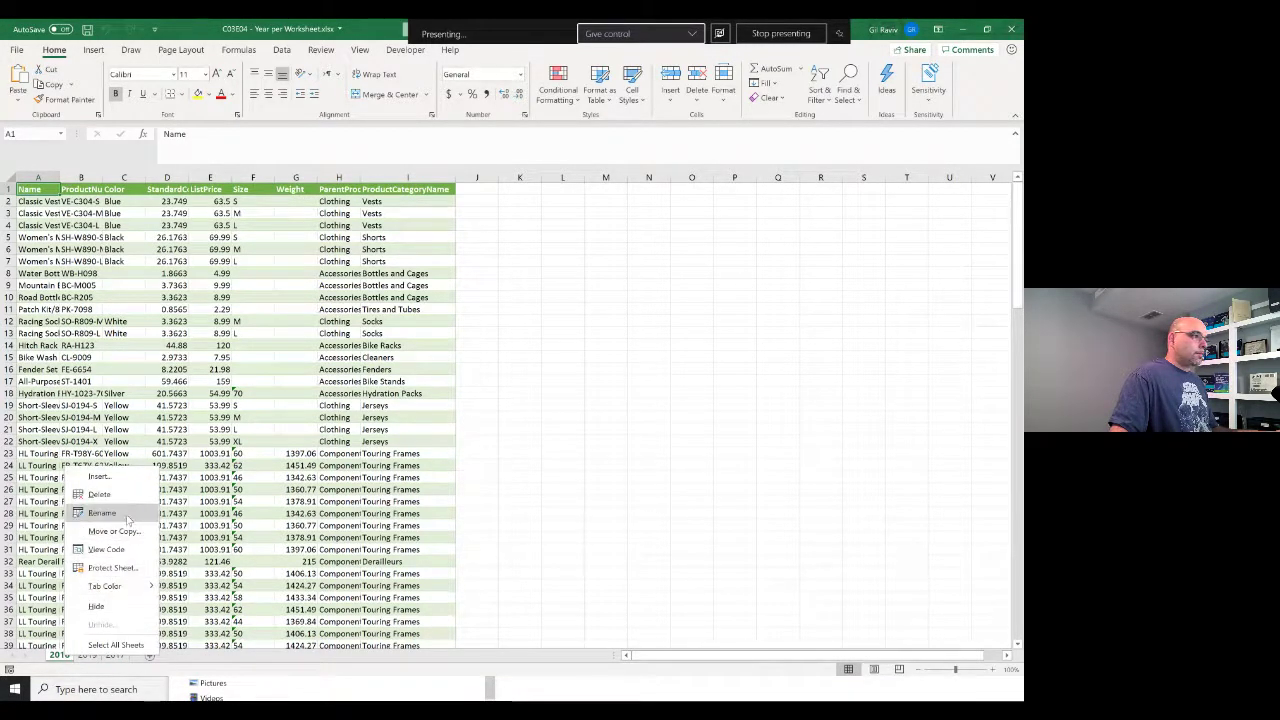
{"action": "left_click", "coordinate": [113, 531]}
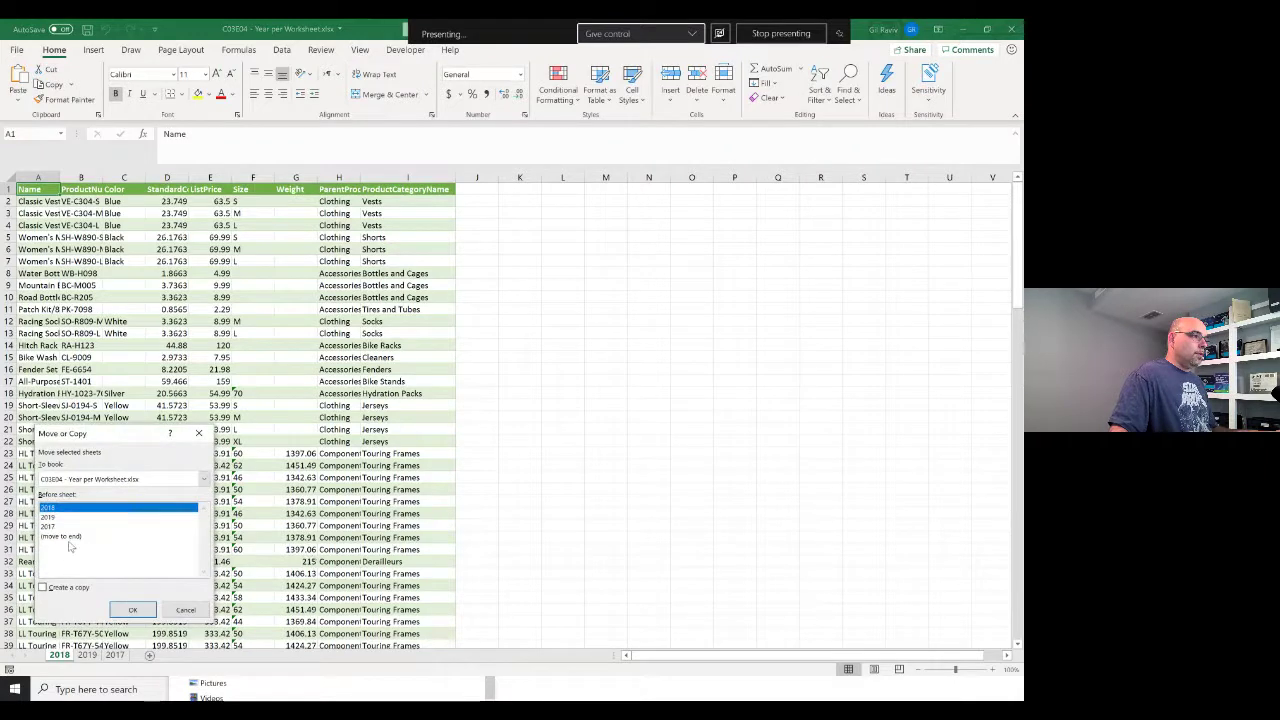
{"action": "left_click", "coordinate": [66, 537]}
{"action": "left_click", "coordinate": [130, 611]}
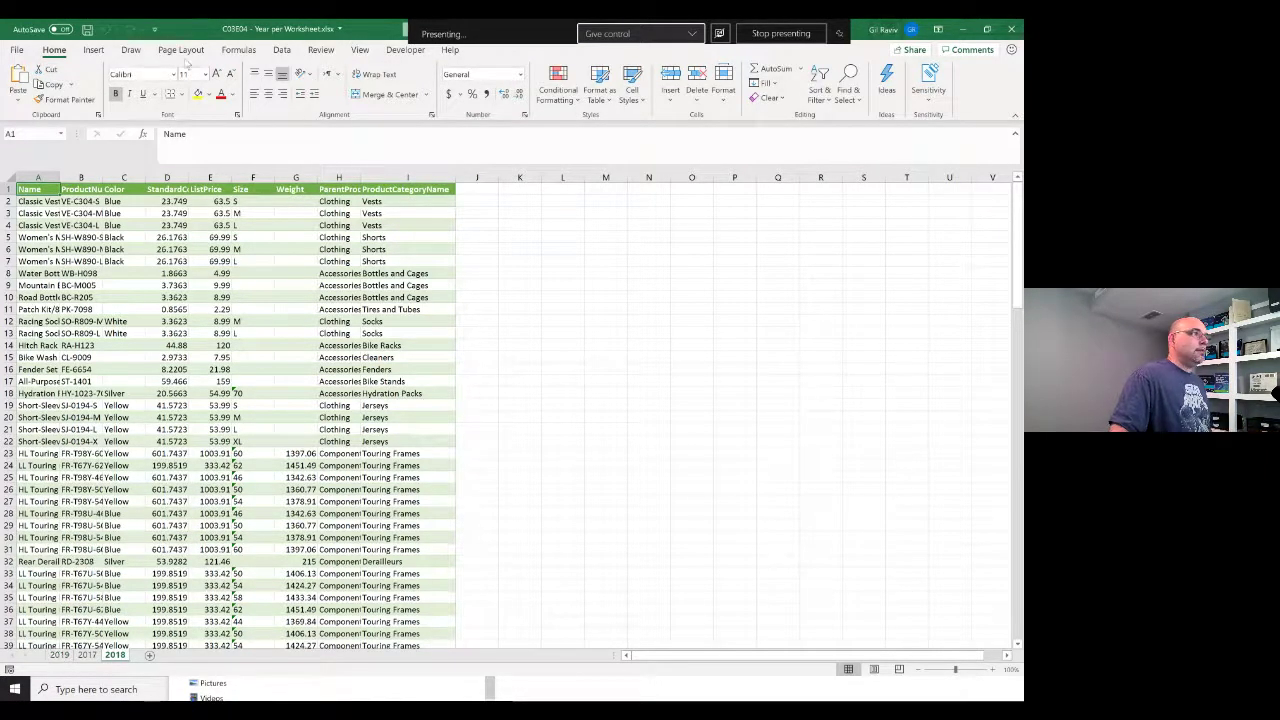
{"action": "left_click", "coordinate": [87, 29]}
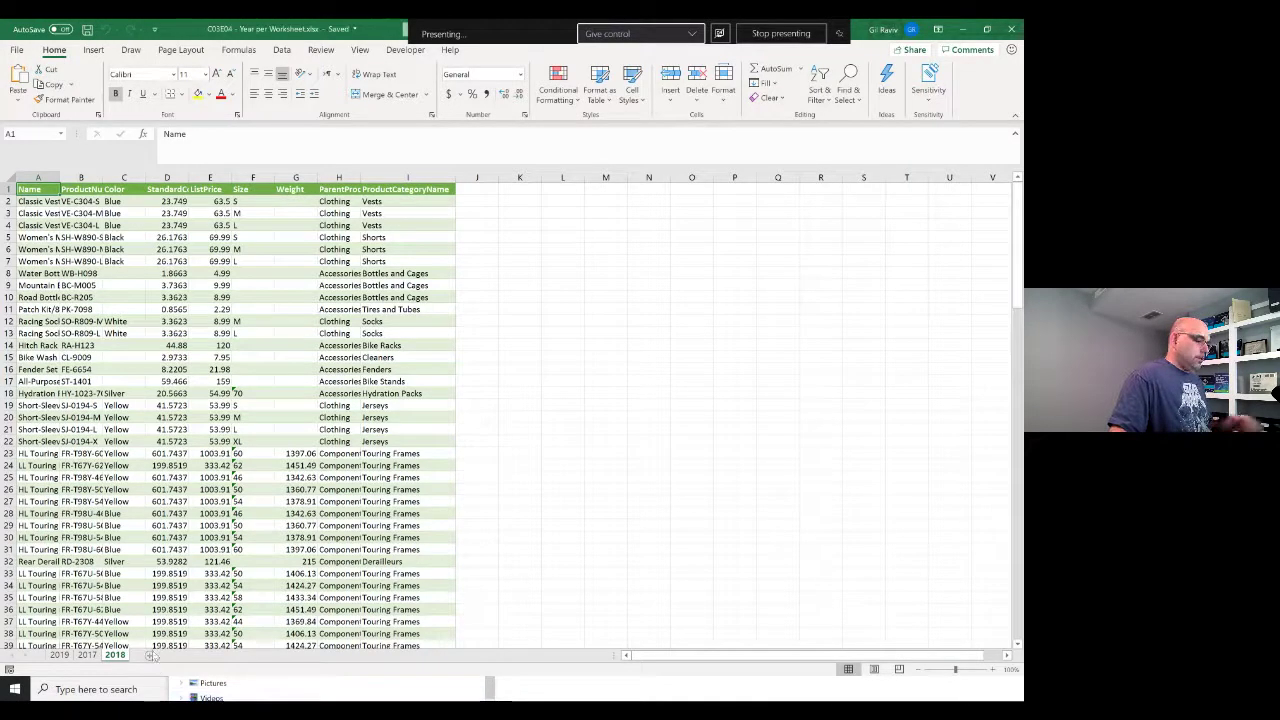
Switch back to Power Query Editor and refresh the Products query preview
{"action": "key", "text": "alt+Tab"}
{"action": "key", "text": "Tab"}
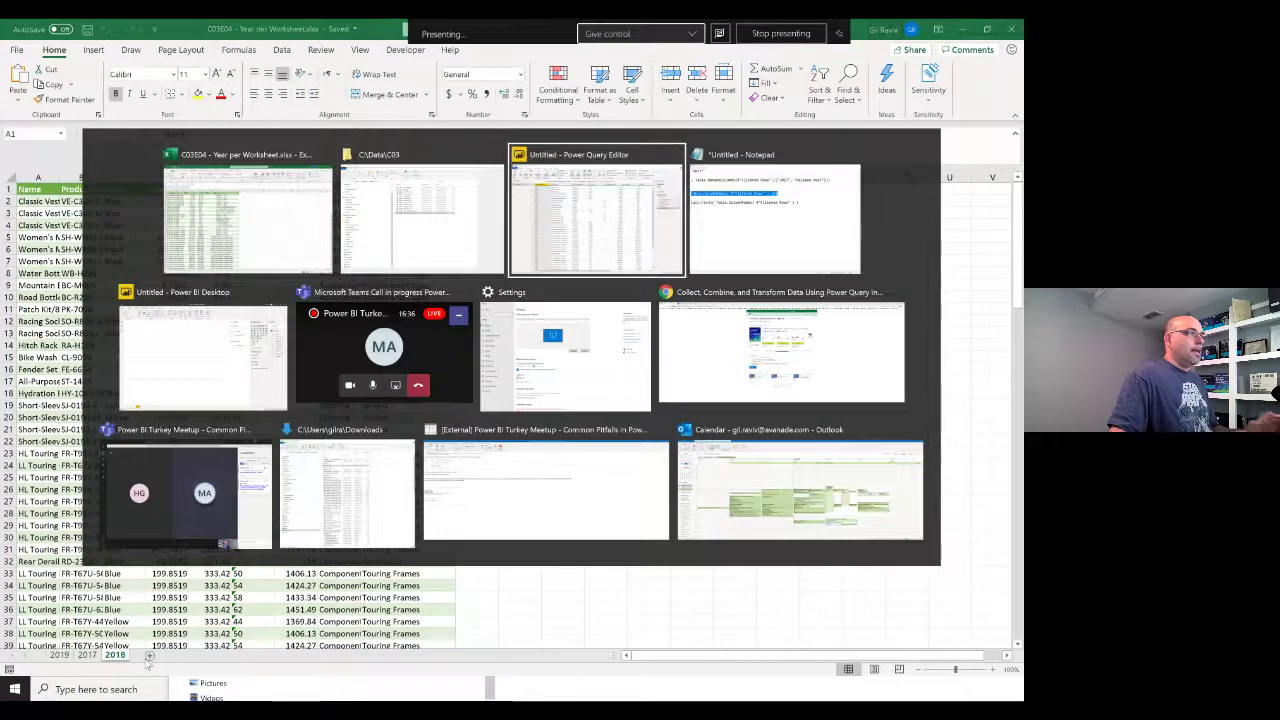
{"action": "left_click", "coordinate": [252, 72]}
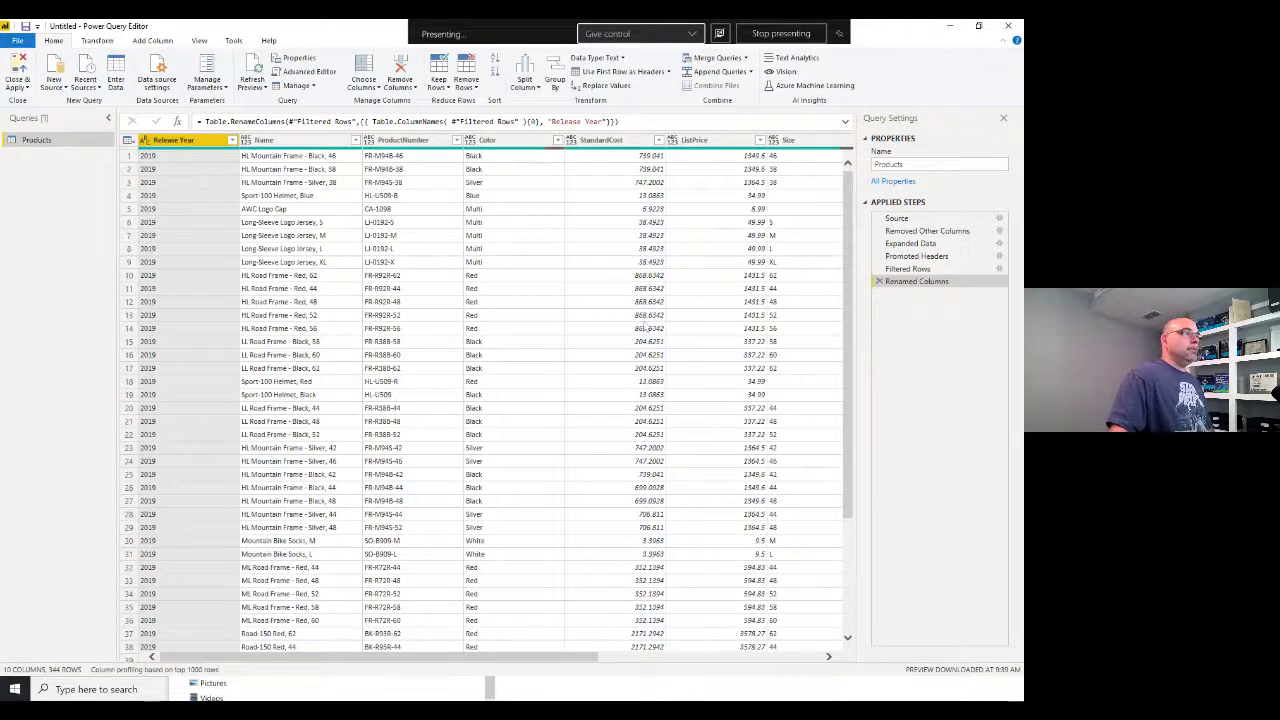
Compare the first column's header between the Filtered Rows and Renamed Columns steps, and examine the Table.ColumnNames part of the rename formula
{"action": "left_click", "coordinate": [908, 269]}
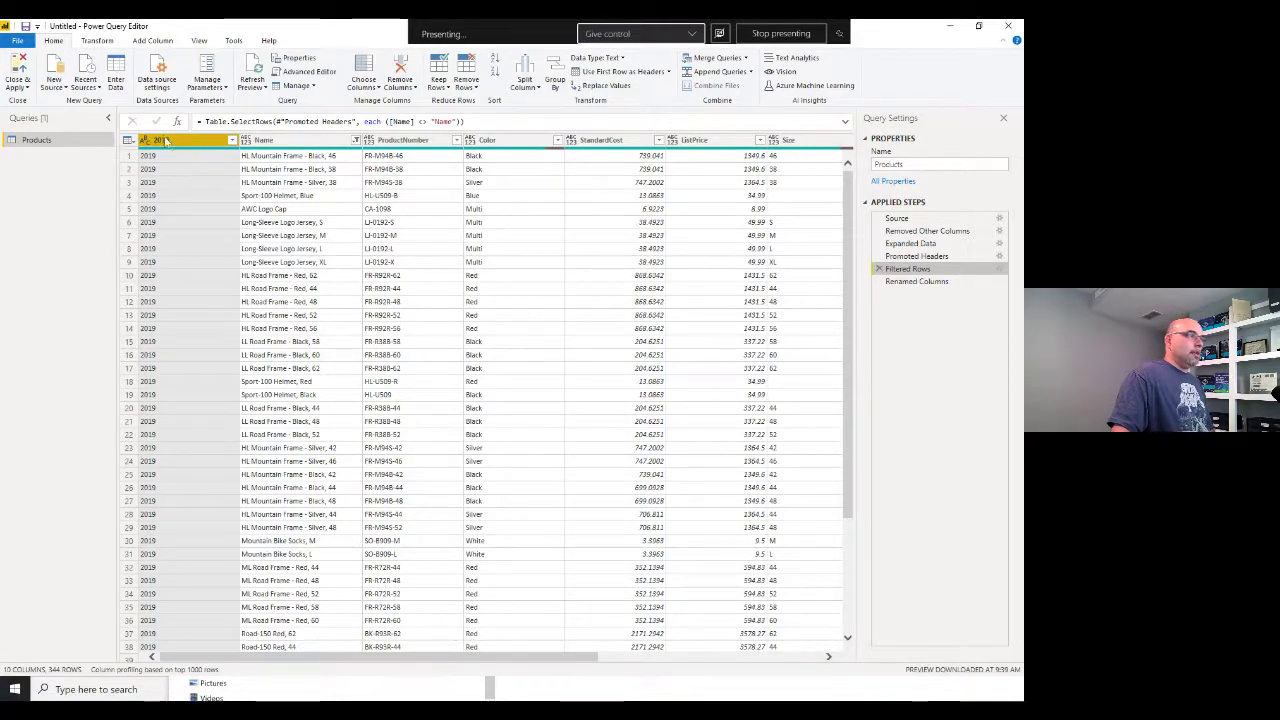
{"action": "left_click", "coordinate": [929, 284]}
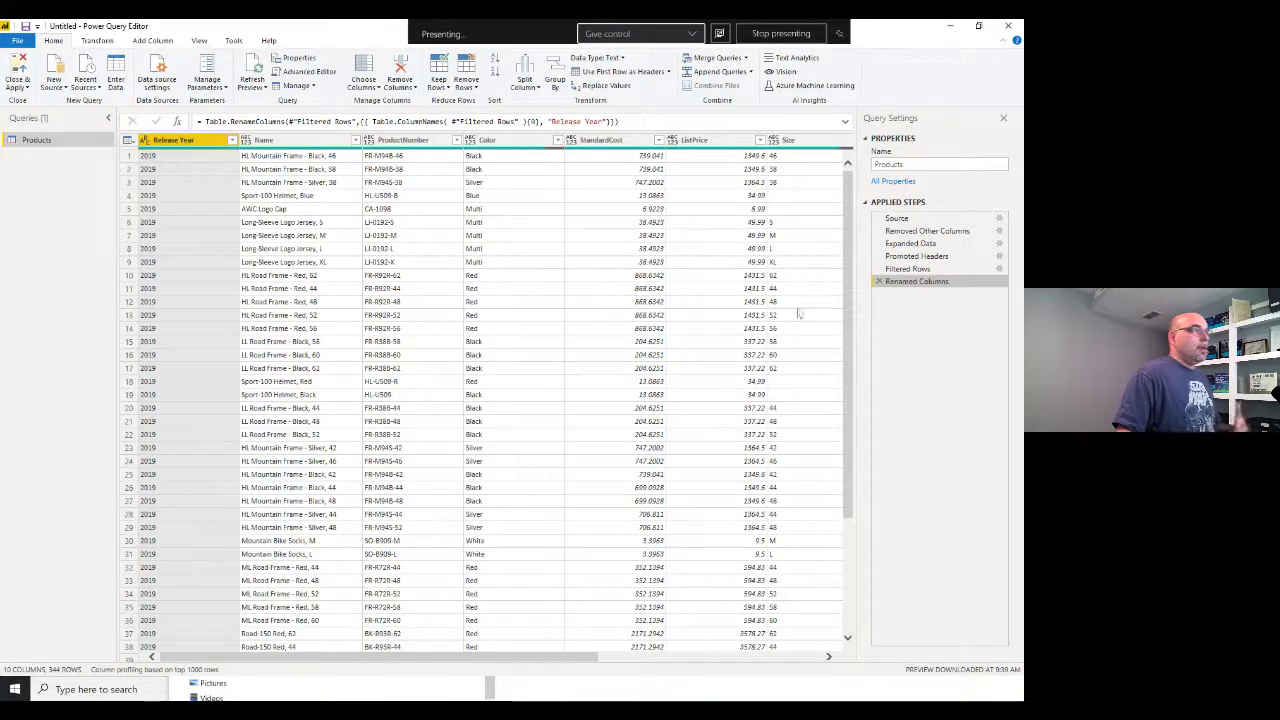
{"action": "left_click", "coordinate": [907, 268]}
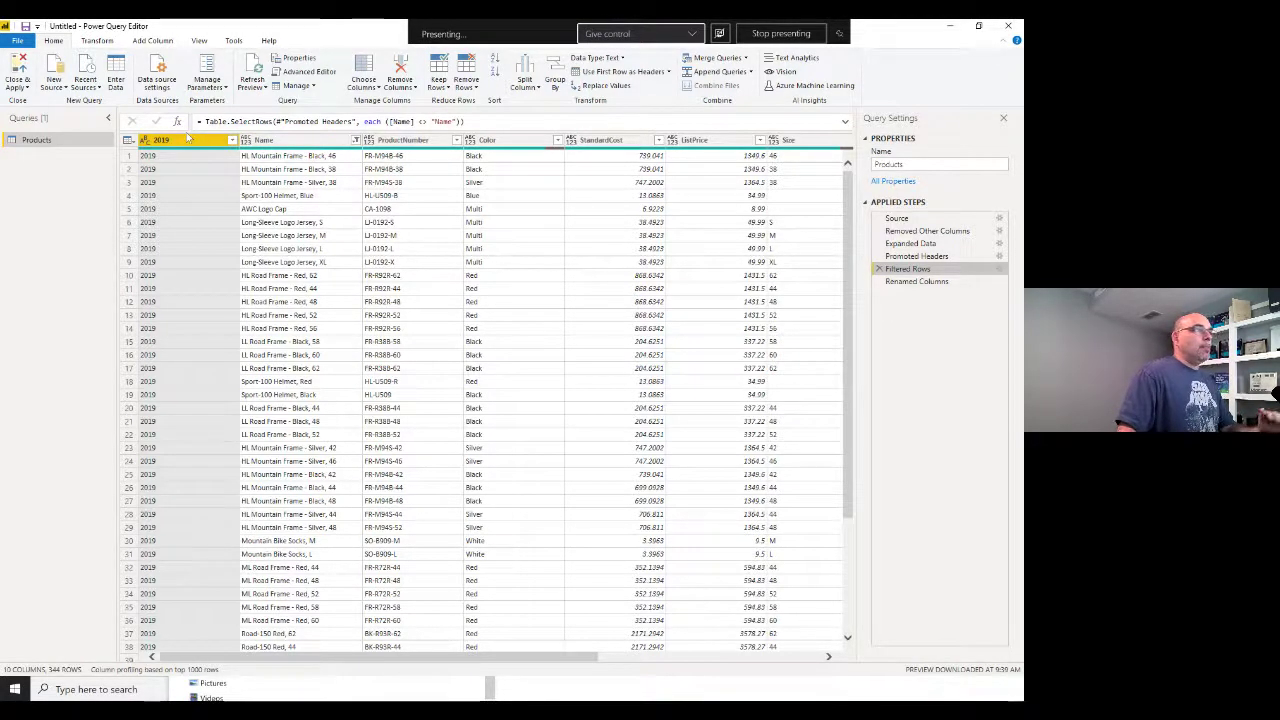
{"action": "left_click", "coordinate": [905, 283]}
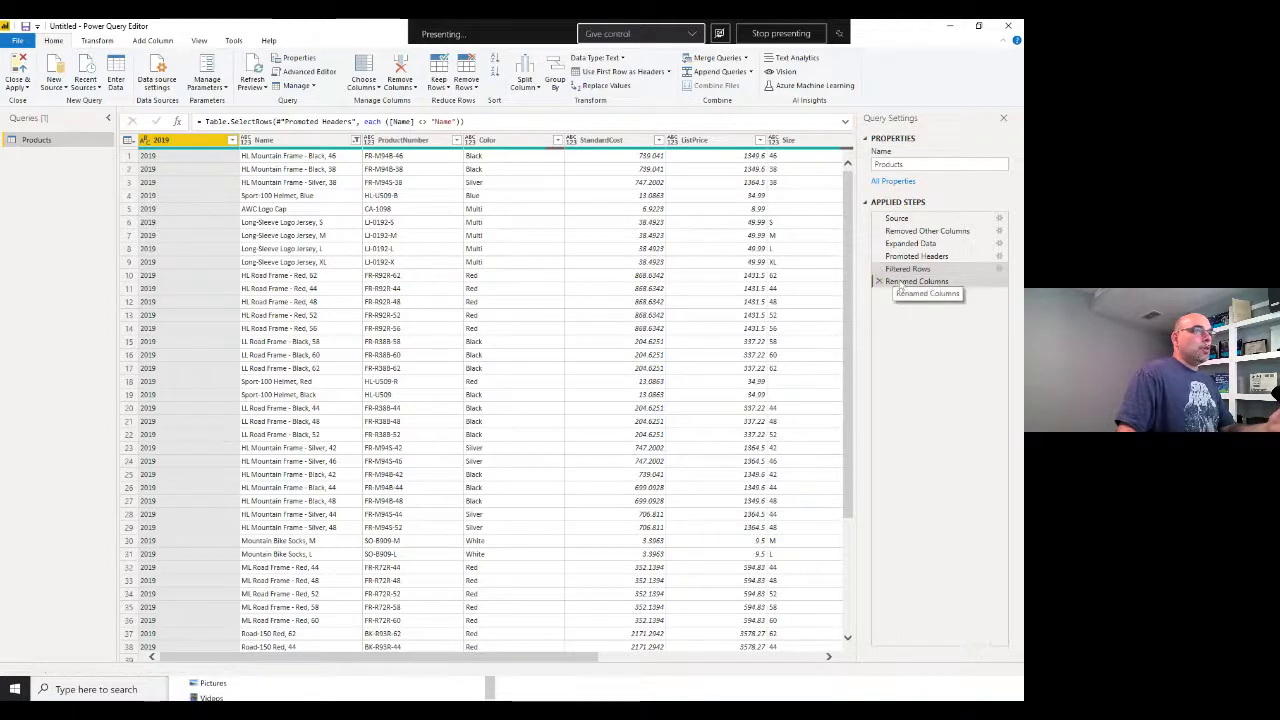
{"action": "left_click", "coordinate": [370, 121]}
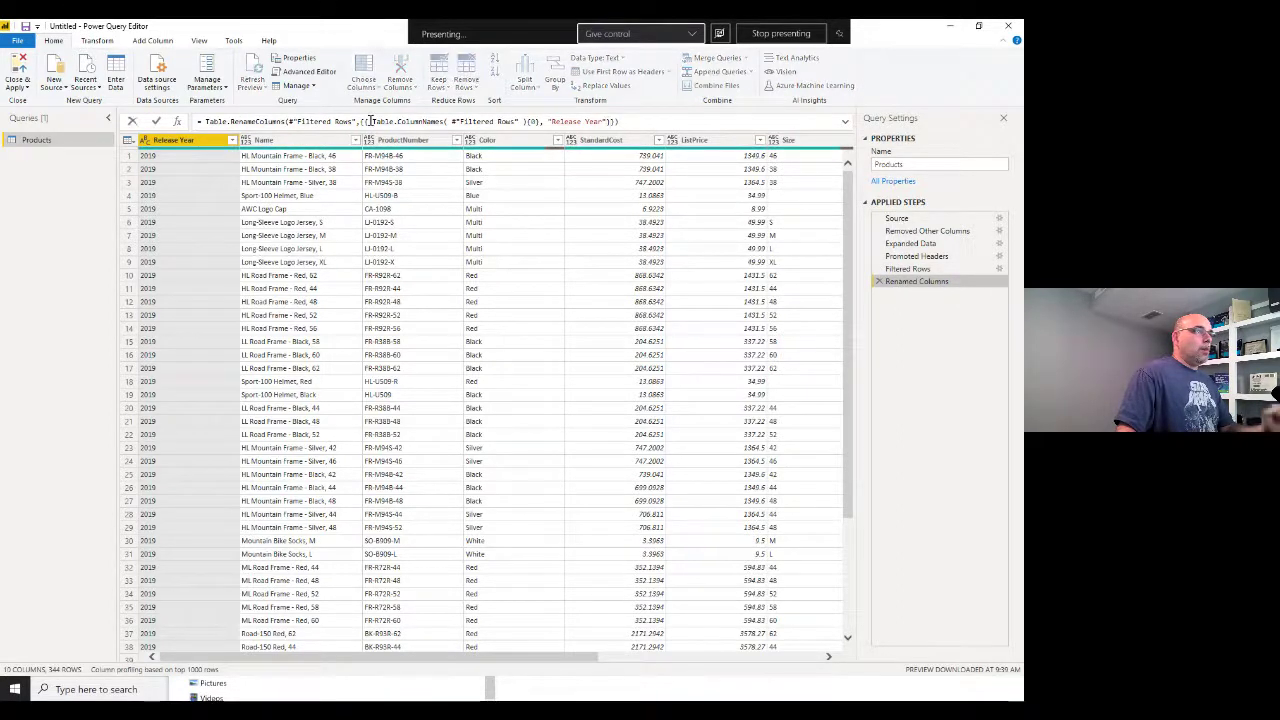
{"action": "left_click_drag", "start_coordinate": [370, 121], "coordinate": [439, 121]}
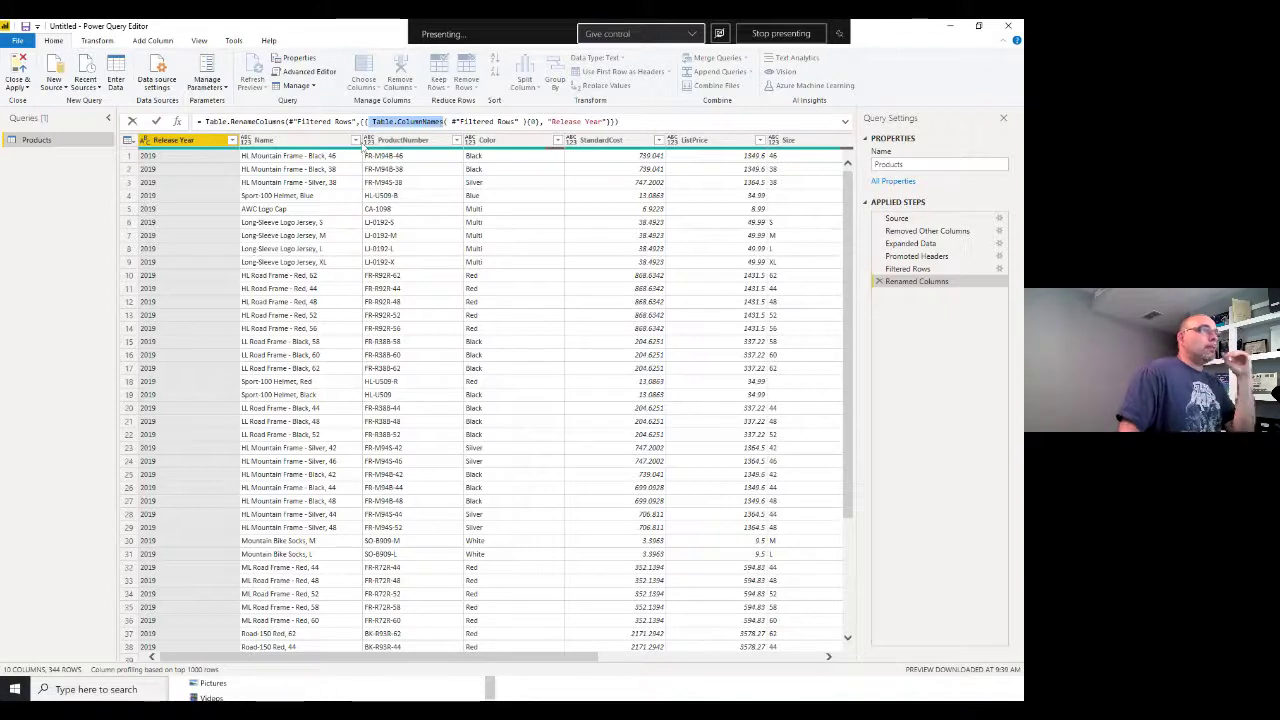
{"action": "mouse_move", "coordinate": [437, 121]}
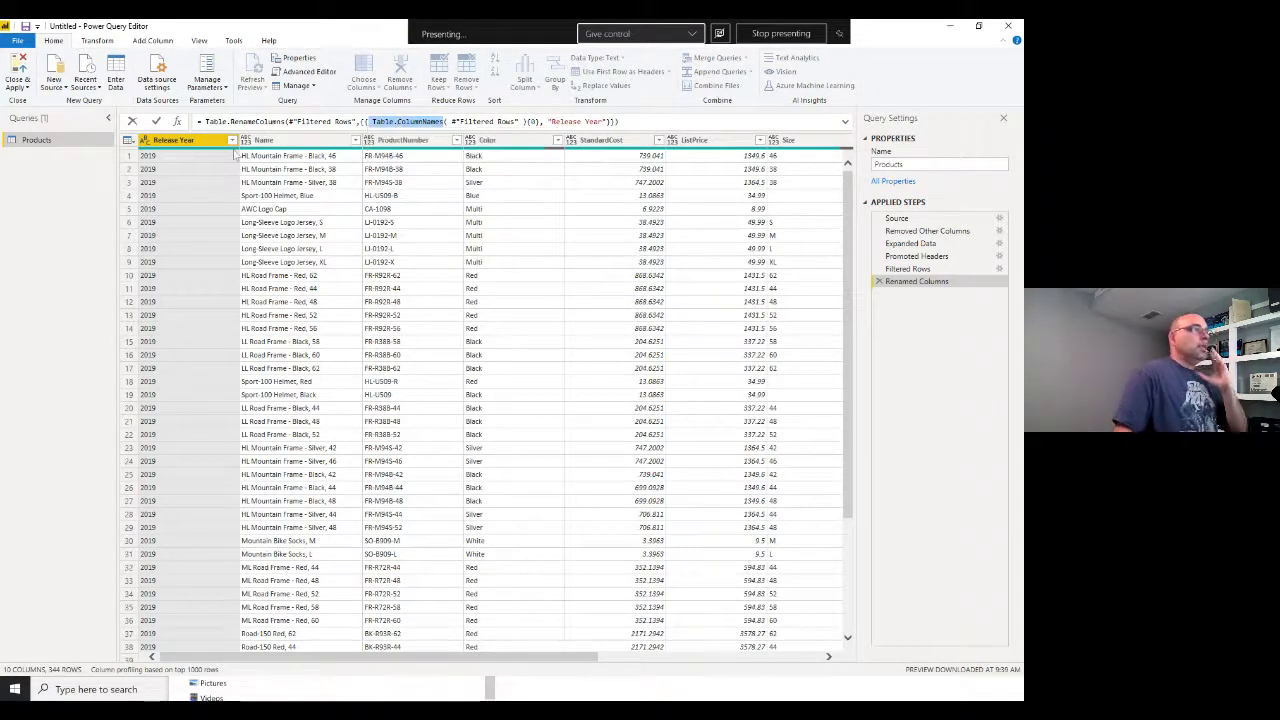
Open the Products query's M code in the Advanced Editor and copy the whole script
{"action": "left_click", "coordinate": [30, 143]}
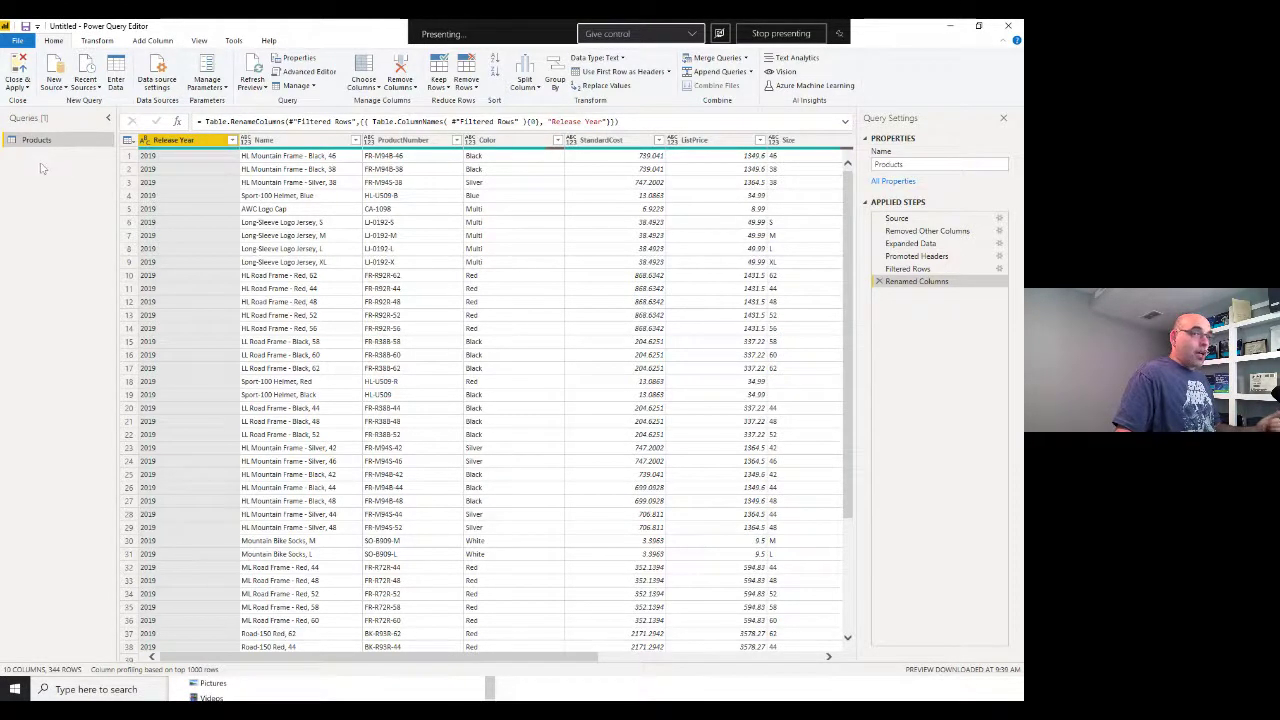
{"action": "left_click", "coordinate": [310, 72]}
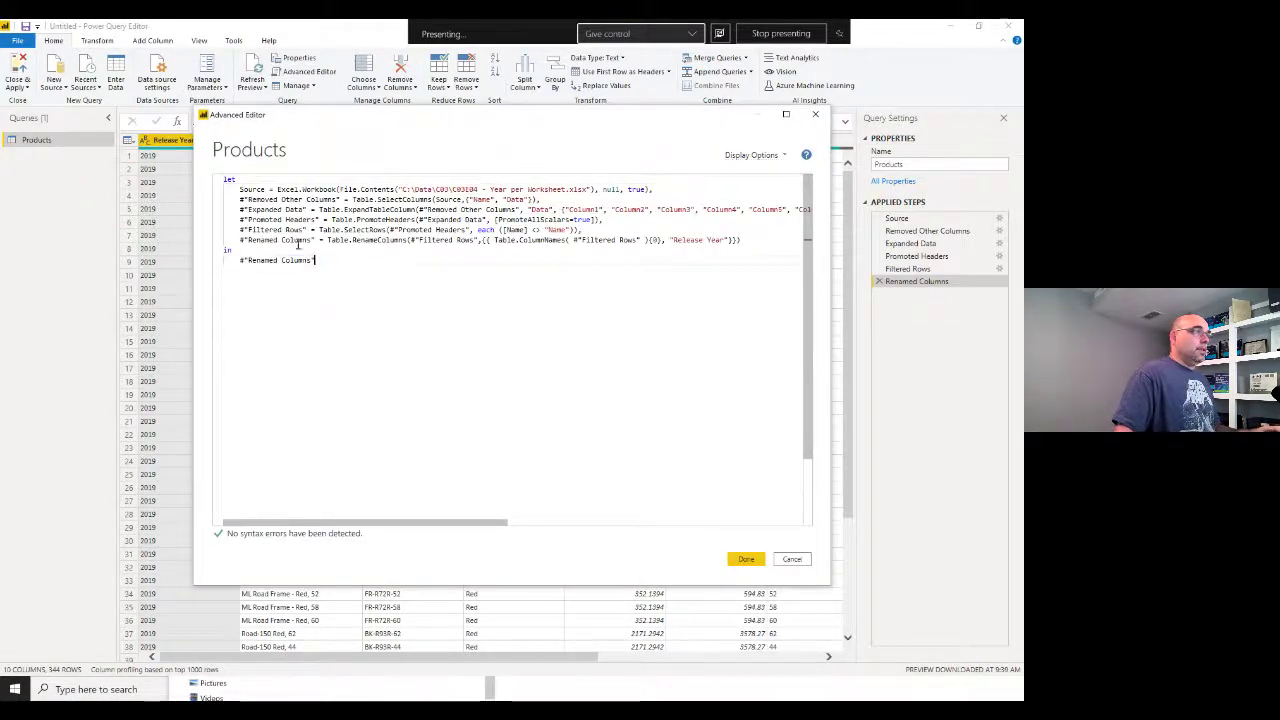
{"action": "key", "text": "ctrl+a"}
Switch to Notepad and paste the copied M code over the notes from the start of the text into the List.First line
{"action": "key", "text": "alt+Tab"}
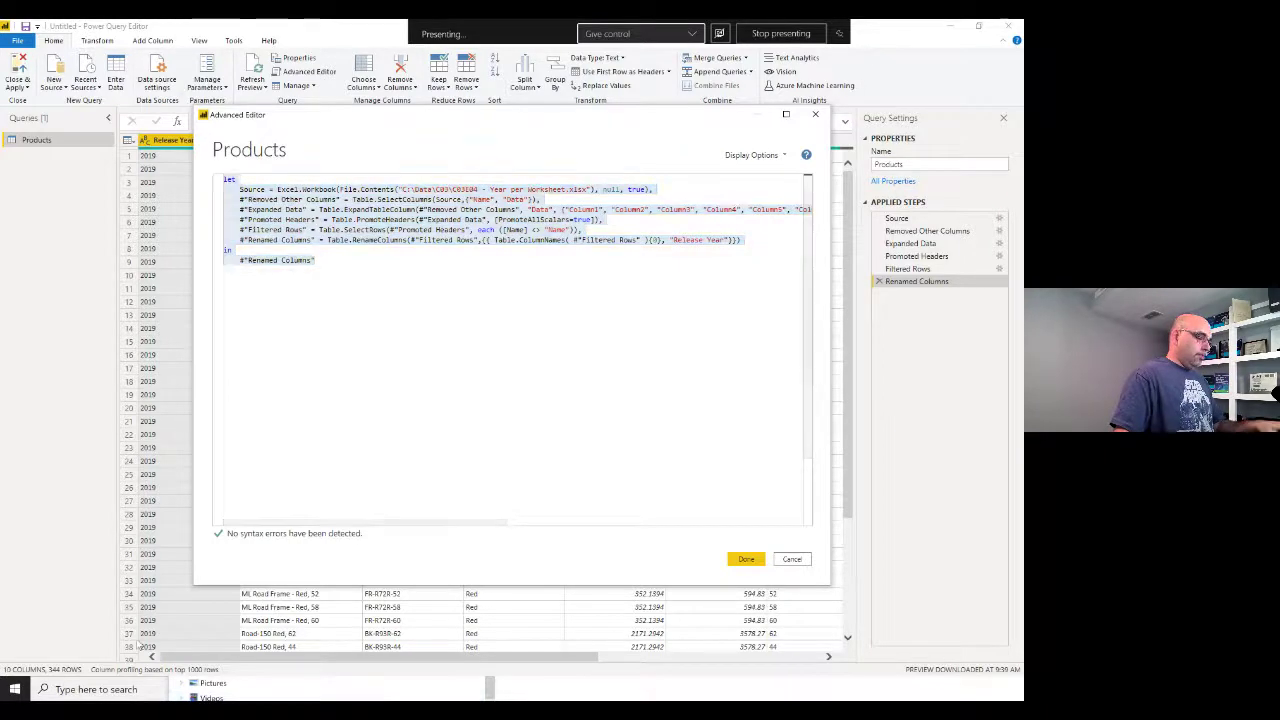
{"action": "key", "text": "alt+Tab"}
{"action": "key", "text": "alt+Tab"}
{"action": "key", "text": "alt+Tab"}
{"action": "key", "text": "alt+Tab"}
{"action": "key", "text": "alt+Tab"}
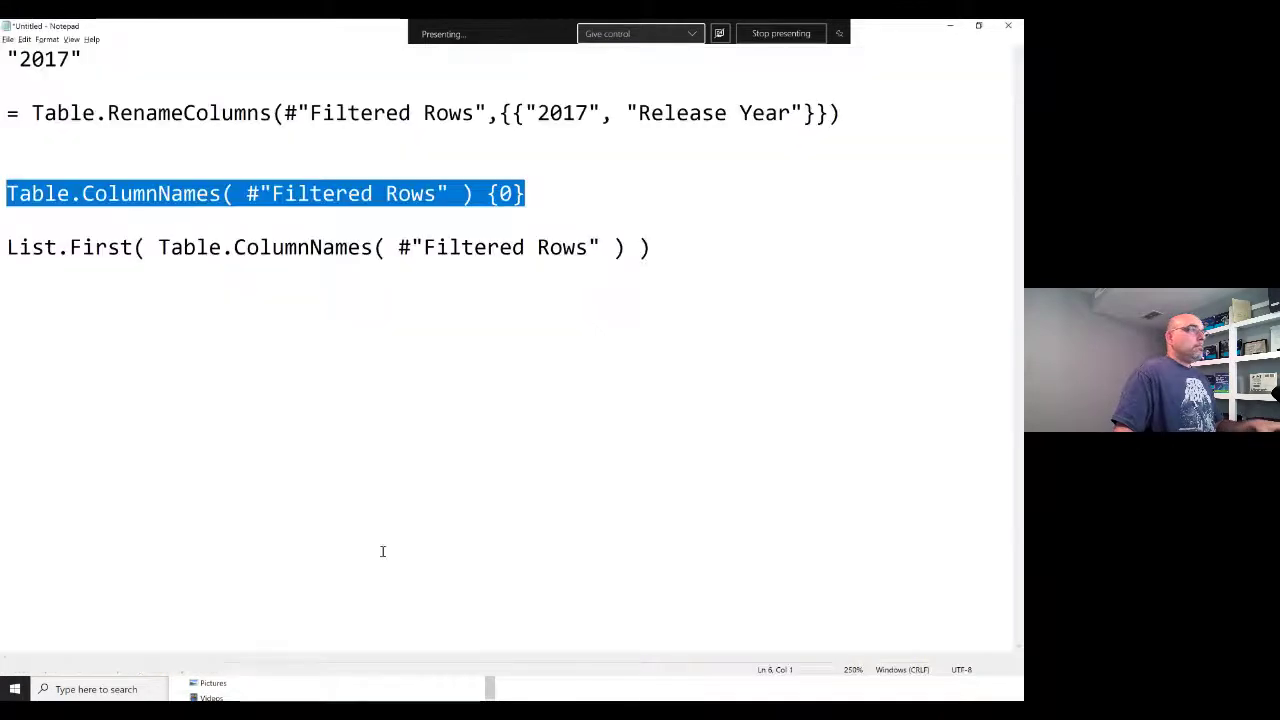
{"action": "left_click", "coordinate": [257, 420]}
{"action": "left_click", "coordinate": [257, 247]}
{"action": "key", "text": "ctrl+shift+Home"}
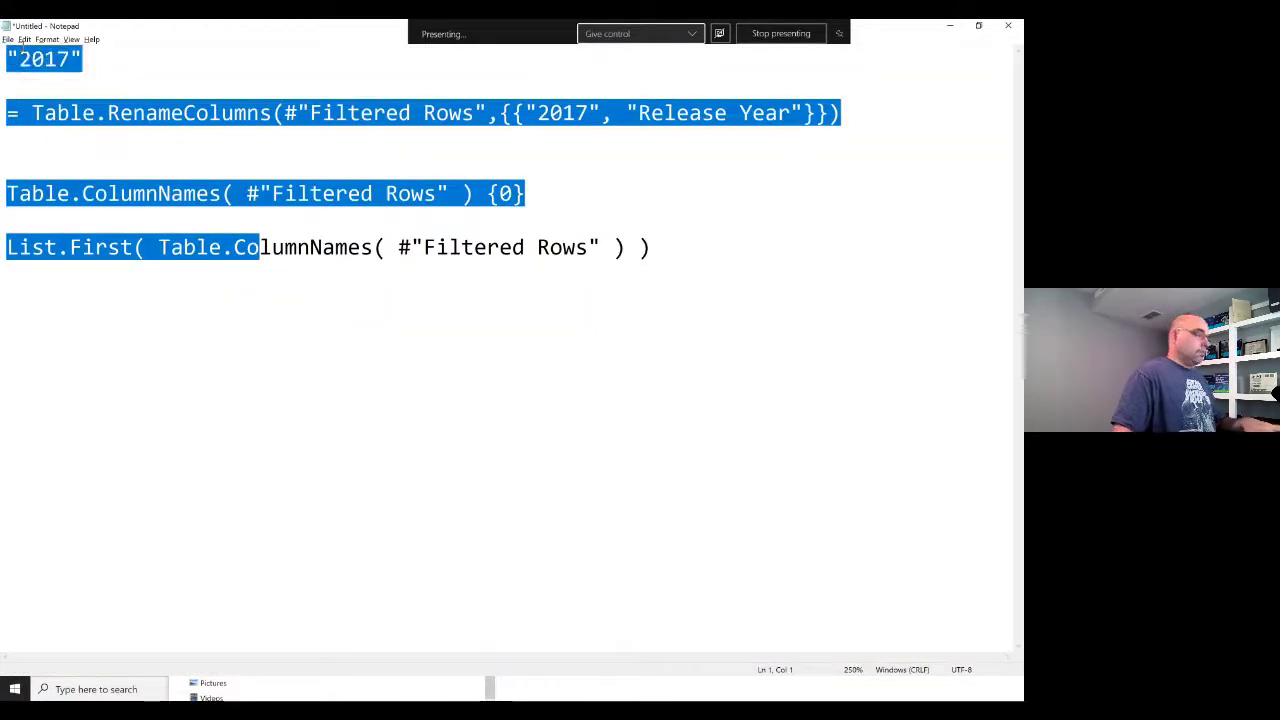
{"action": "key", "text": "ctrl+v"}
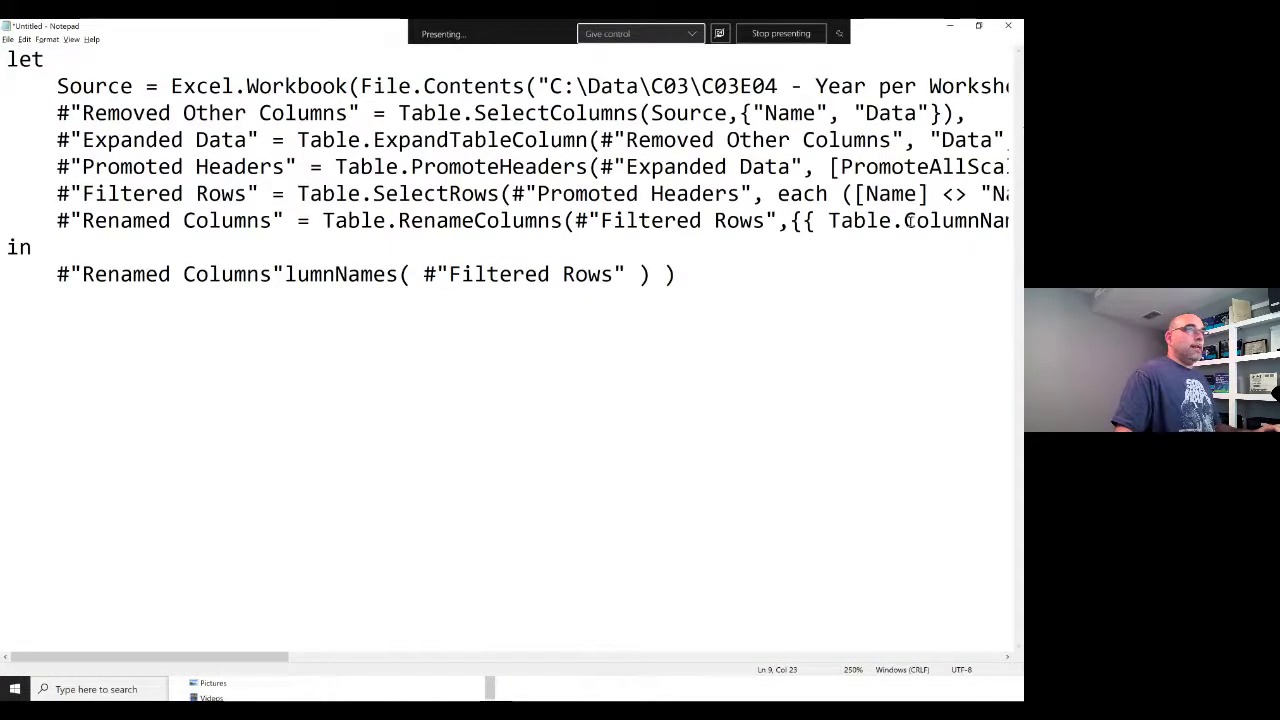
Review the pasted M code from the Source line through Renamed Columns at a readable text size
{"action": "scroll", "coordinate": [648, 347], "scroll_direction": "down", "scroll_amount": 5}
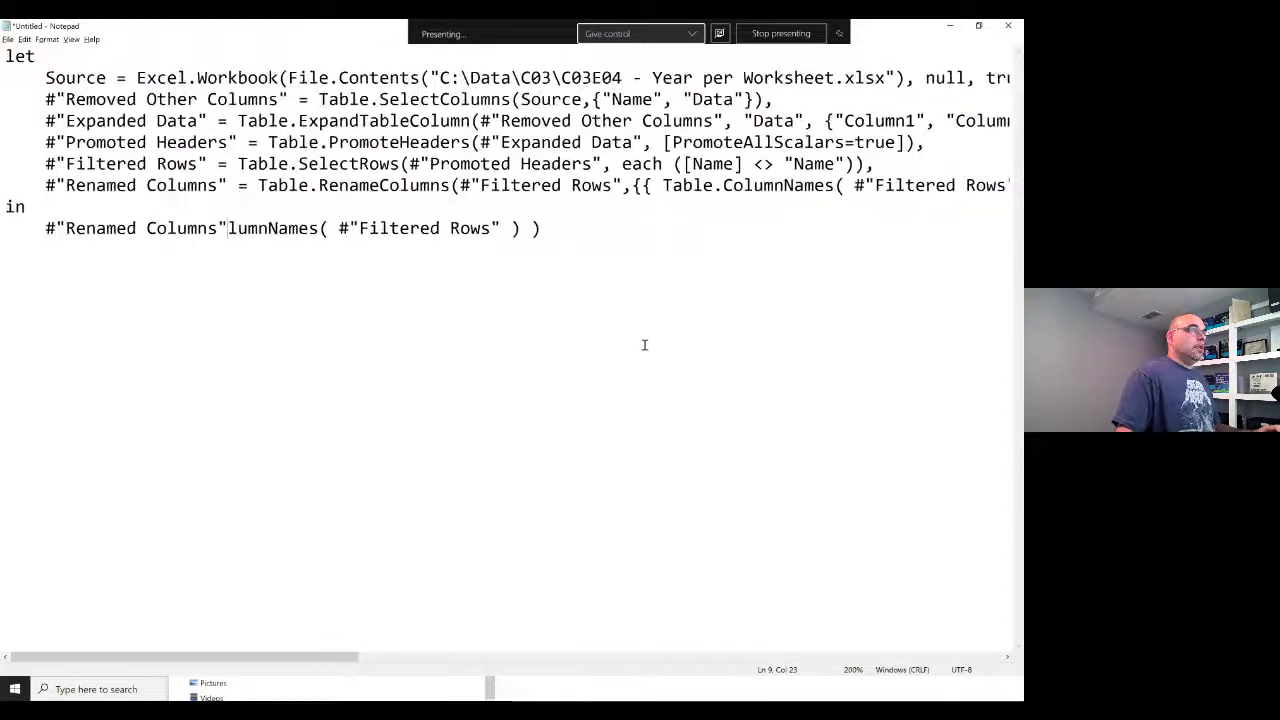
{"action": "scroll", "coordinate": [648, 347], "scroll_direction": "down", "scroll_amount": 1}
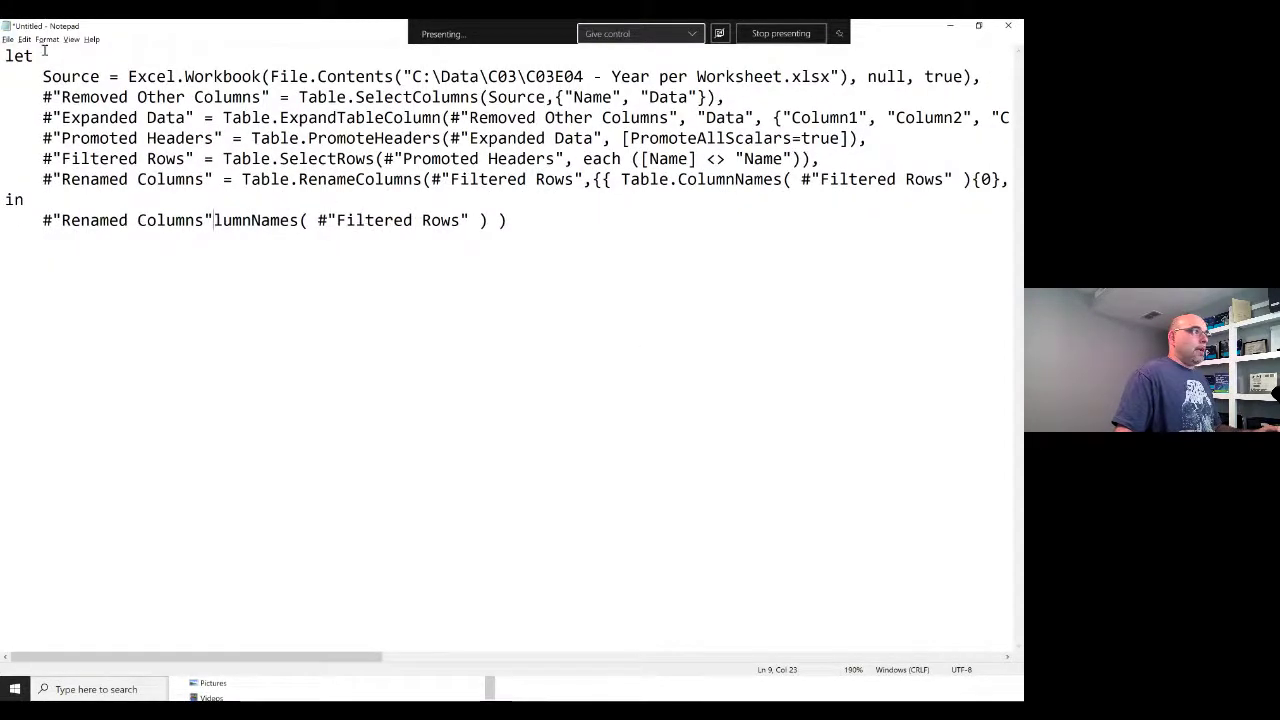
{"action": "scroll", "coordinate": [409, 237], "scroll_direction": "down", "scroll_amount": 2}
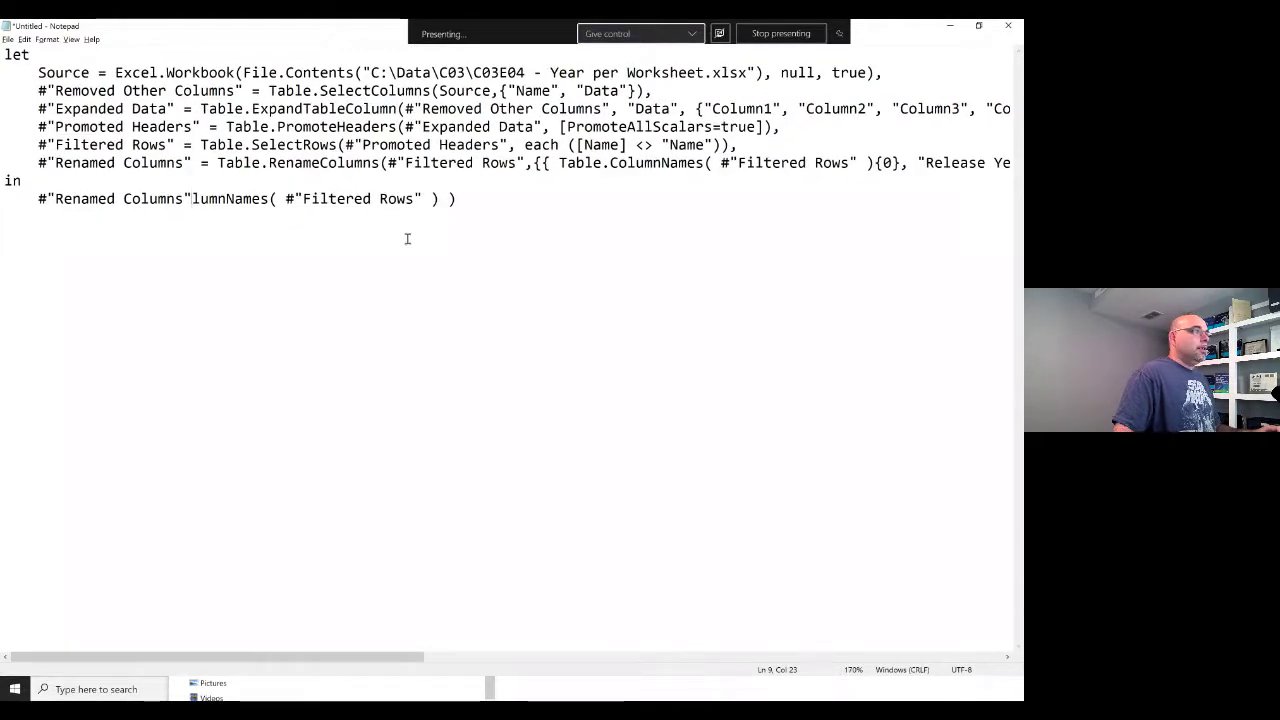
{"action": "scroll", "coordinate": [407, 238], "scroll_direction": "down", "scroll_amount": 2}
{"action": "scroll", "coordinate": [407, 238], "scroll_direction": "up", "scroll_amount": 1}
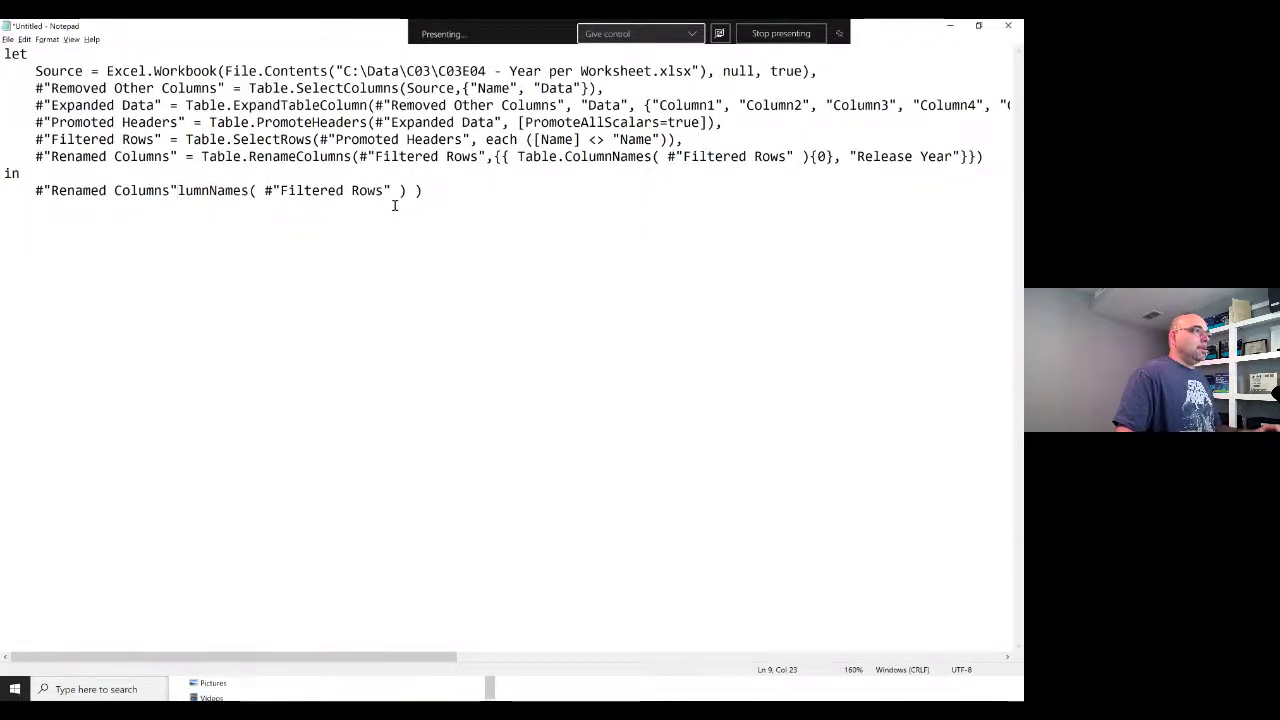
{"action": "scroll", "coordinate": [422, 198], "scroll_direction": "down", "scroll_amount": 1}
{"action": "scroll", "coordinate": [422, 198], "scroll_direction": "down", "scroll_amount": 2}
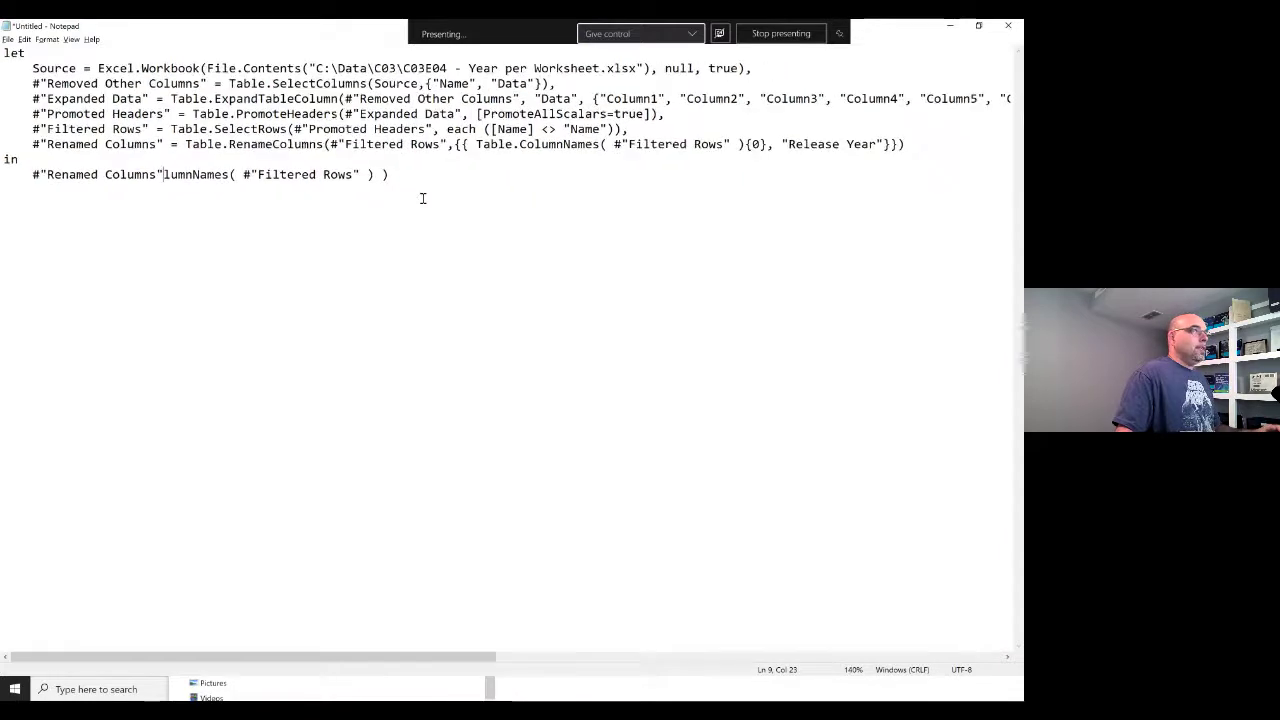
{"action": "scroll", "coordinate": [357, 169], "scroll_direction": "down", "scroll_amount": 4}
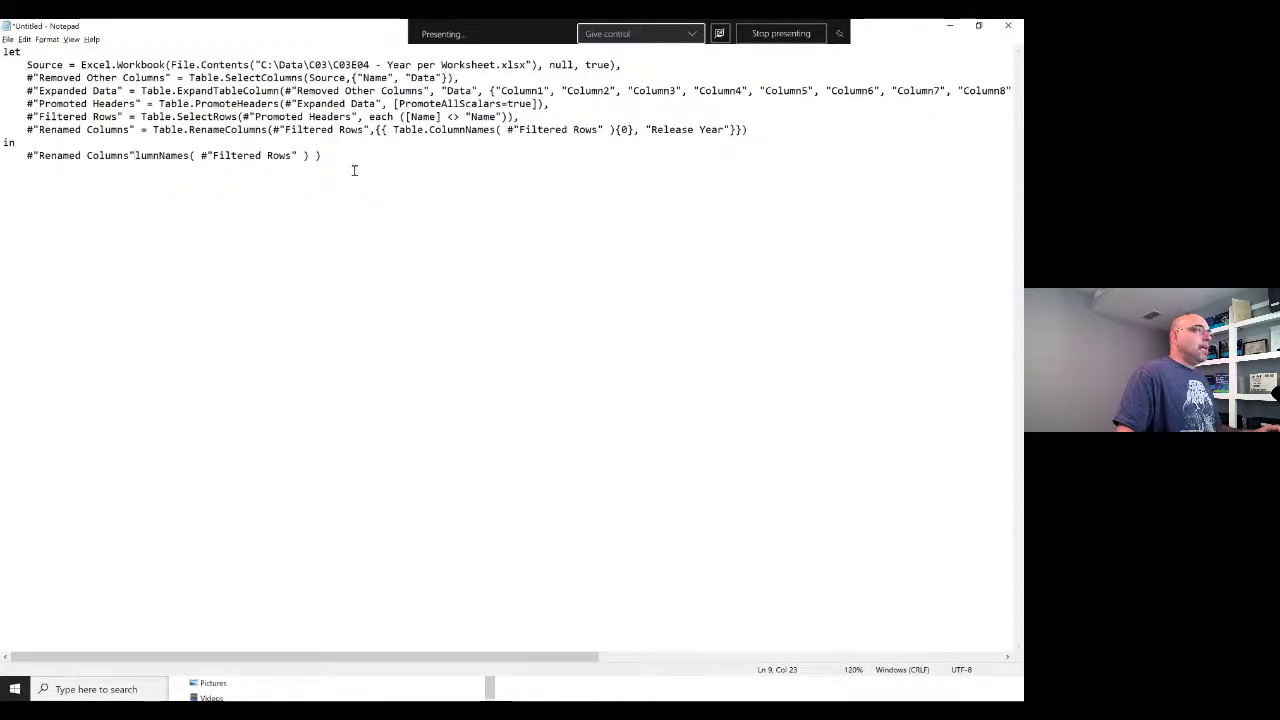
{"action": "scroll", "coordinate": [354, 170], "scroll_direction": "up", "scroll_amount": 6}
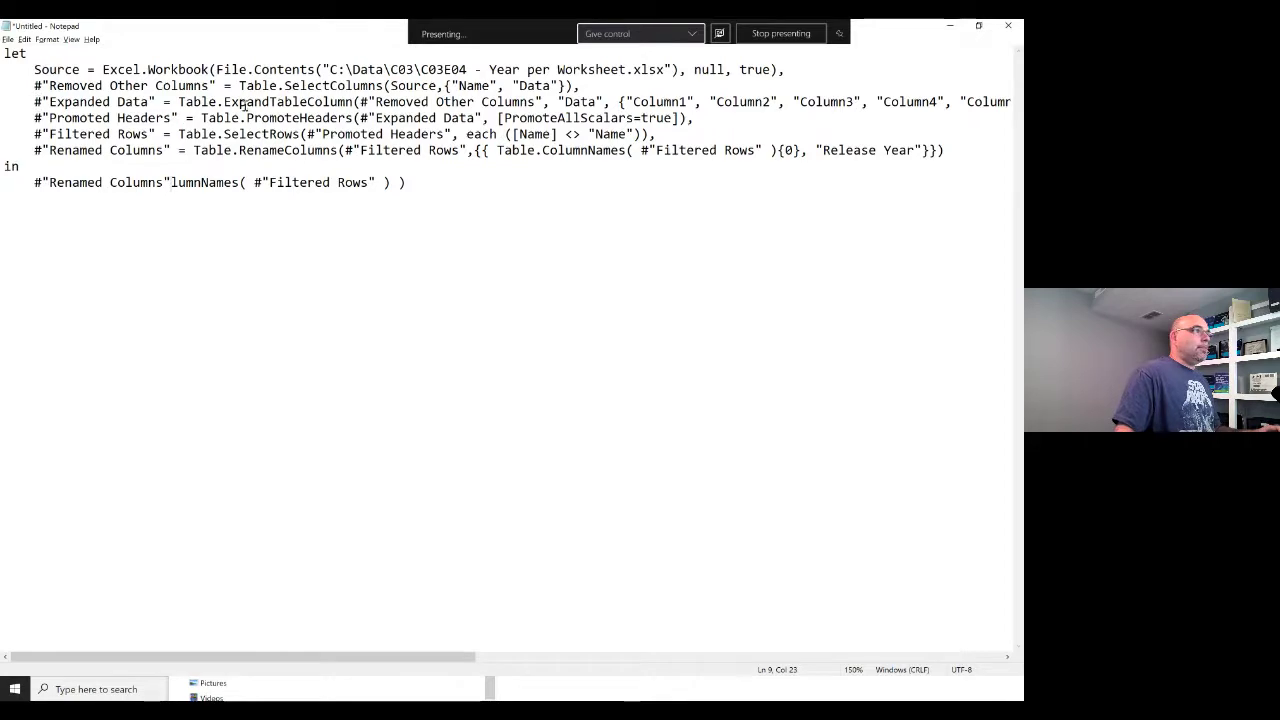
Examine the Table.ExpandTableColumn function in the Expanded Data line, including its hardcoded lists of column names
{"action": "double_click", "coordinate": [285, 102]}
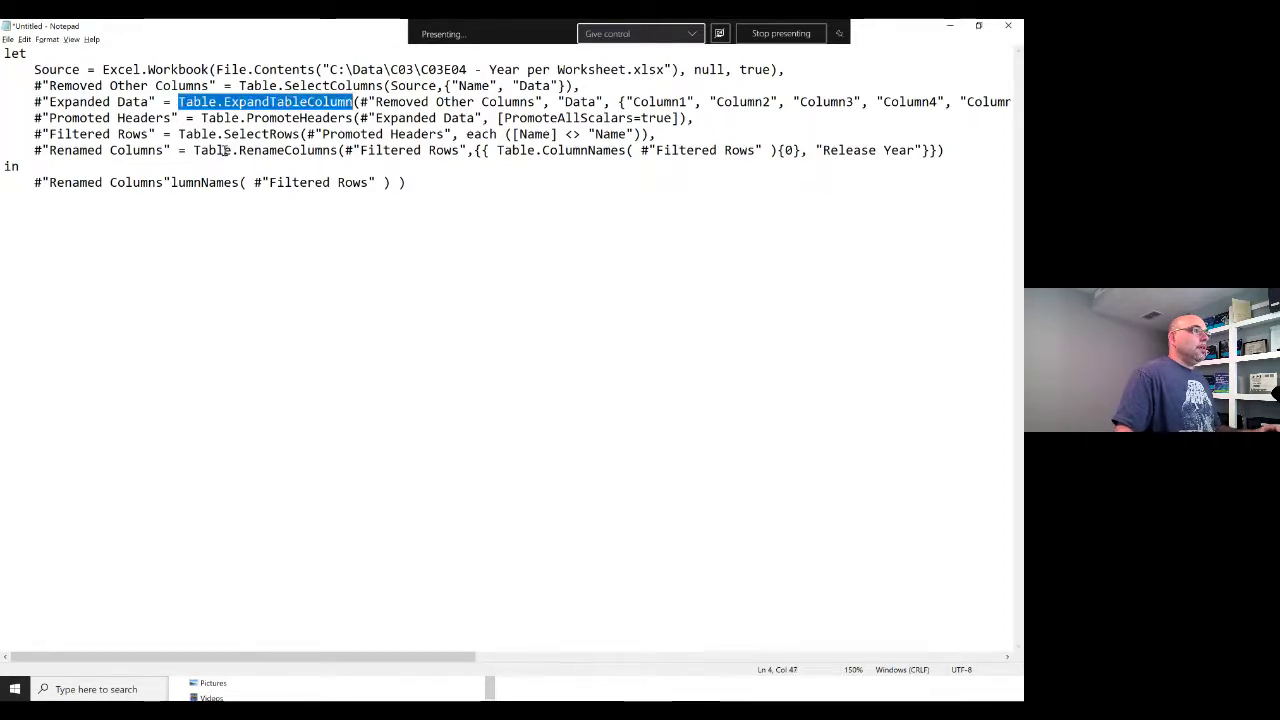
{"action": "scroll", "coordinate": [262, 204], "scroll_direction": "up", "scroll_amount": 5}
{"action": "scroll", "coordinate": [262, 204], "scroll_direction": "up", "scroll_amount": 4}
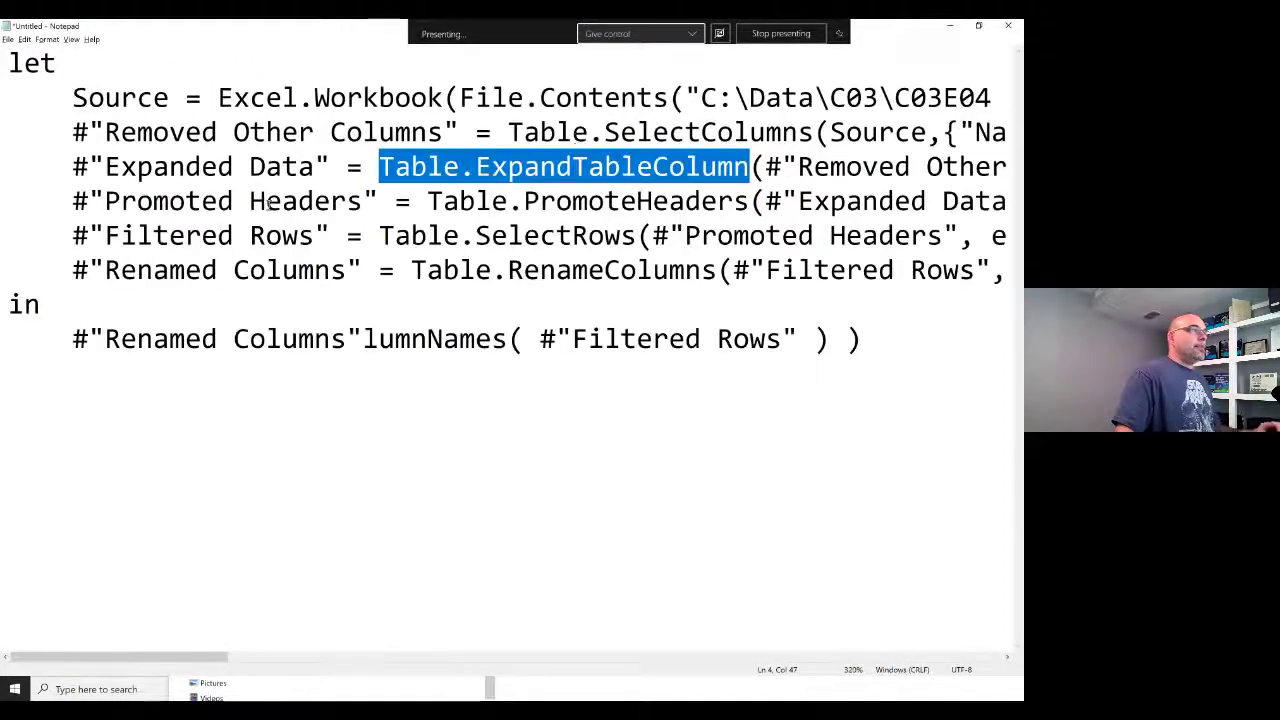
{"action": "left_click", "coordinate": [524, 166]}
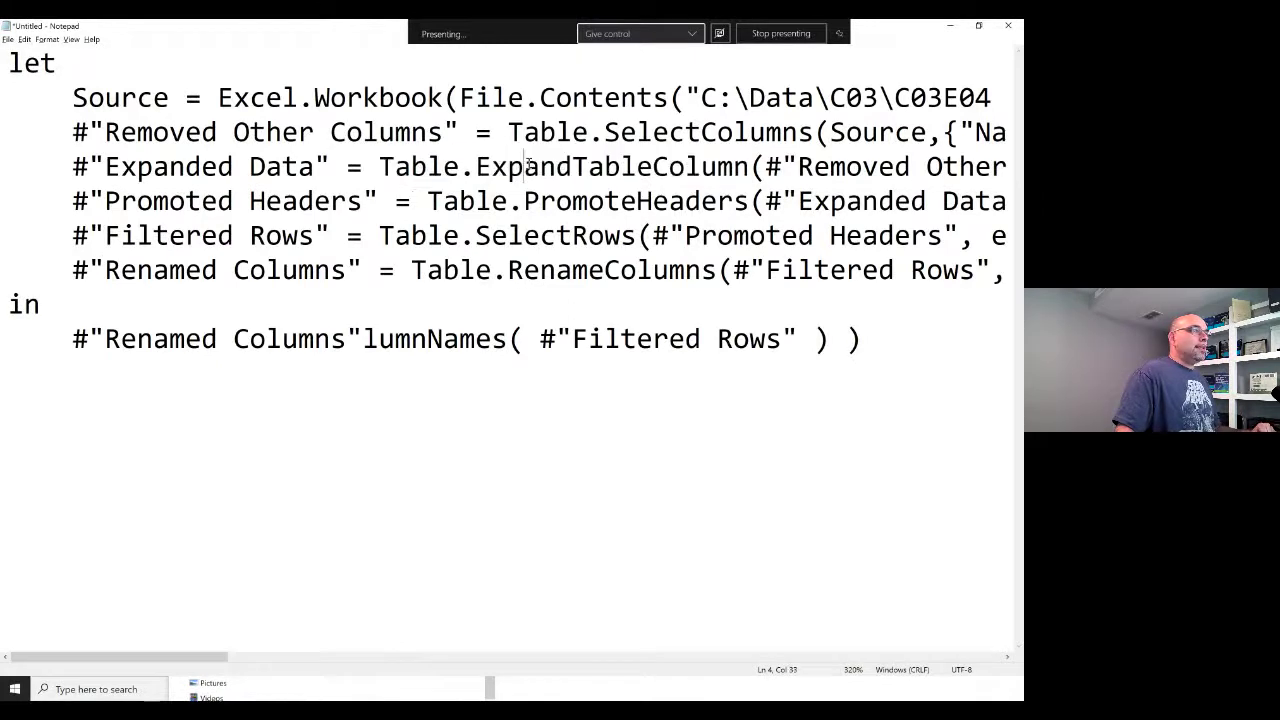
{"action": "left_click_drag", "start_coordinate": [201, 657], "coordinate": [470, 667]}
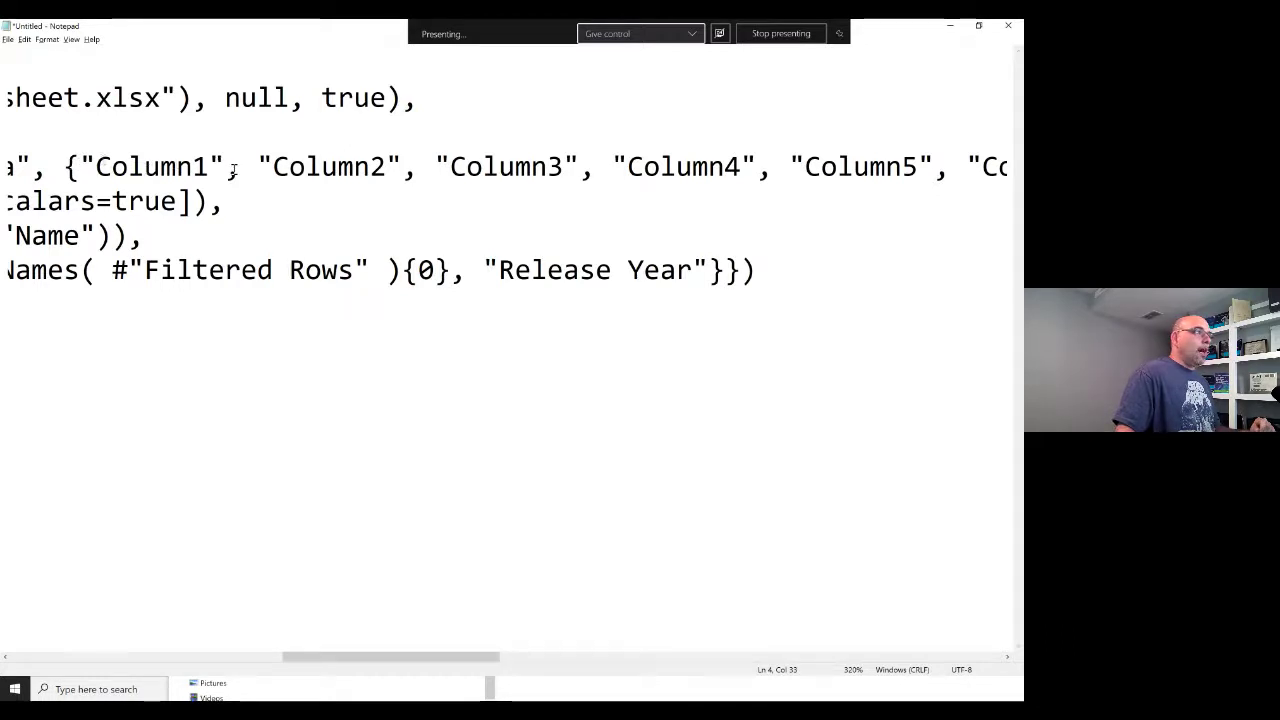
{"action": "left_click_drag", "start_coordinate": [374, 660], "coordinate": [636, 672]}
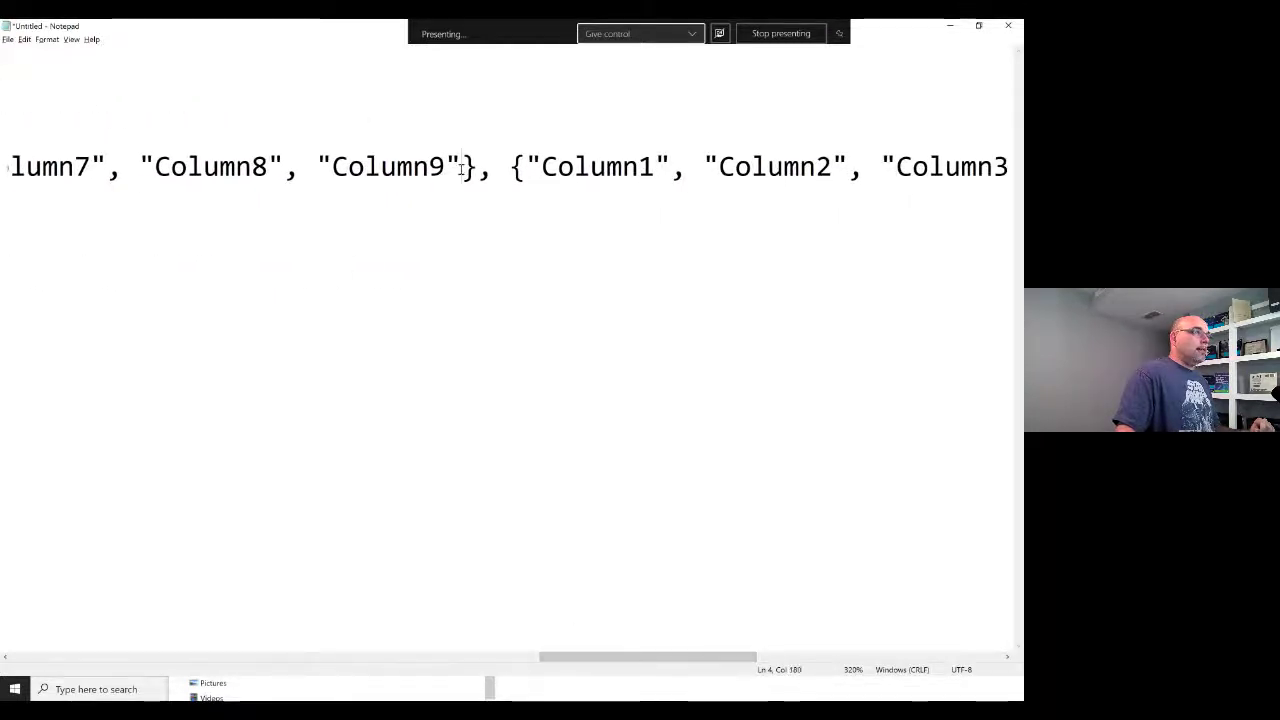
{"action": "mouse_move", "coordinate": [657, 660]}
{"action": "left_mouse_down"}
{"action": "mouse_move", "coordinate": [902, 662]}
{"action": "mouse_move", "coordinate": [164, 663]}
{"action": "mouse_move", "coordinate": [674, 656]}
{"action": "left_mouse_up"}
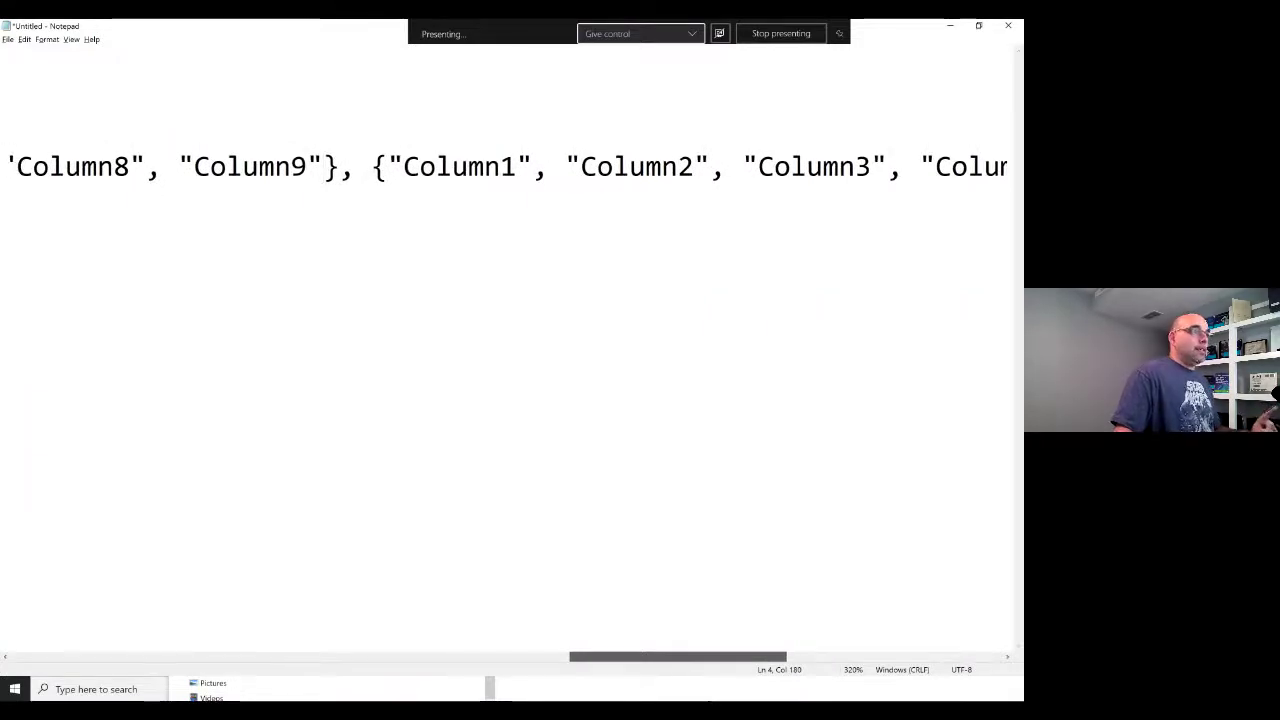
{"action": "left_click_drag", "start_coordinate": [676, 656], "coordinate": [658, 656]}
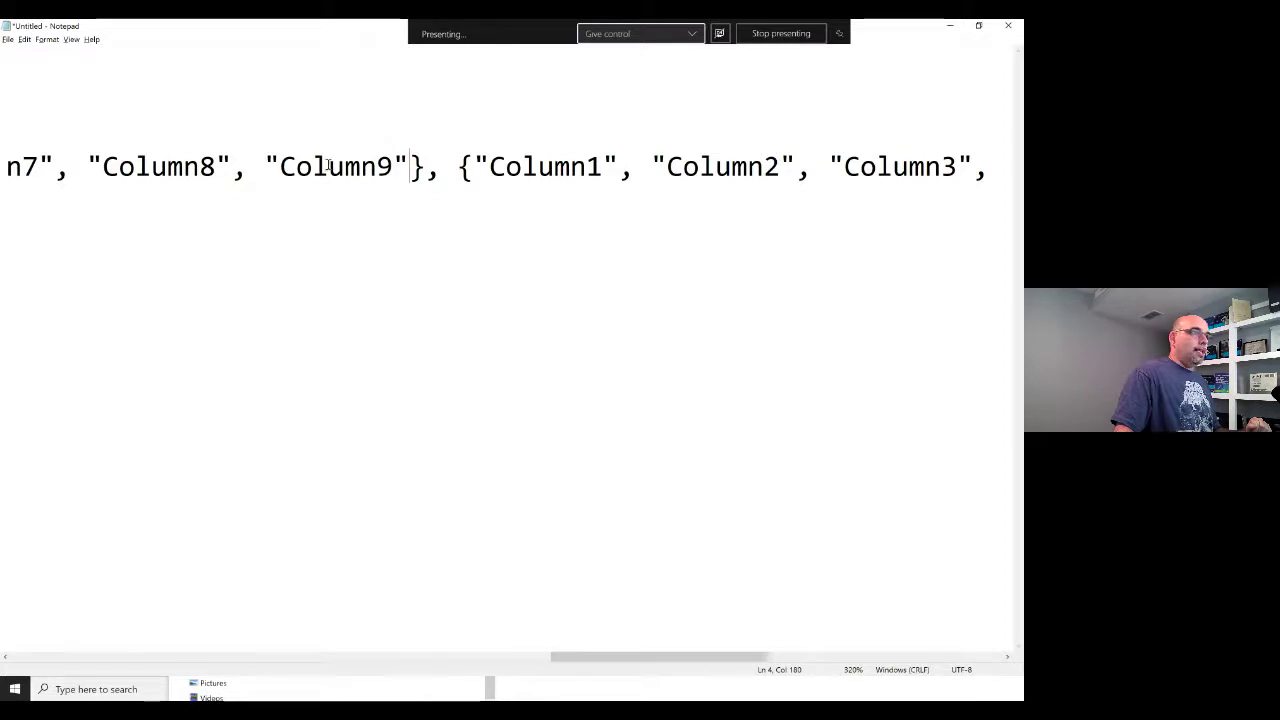
Keep the unsaved Notepad file open, switch back to Power Query Editor and close the Advanced Editor
{"action": "left_click", "coordinate": [1008, 25]}
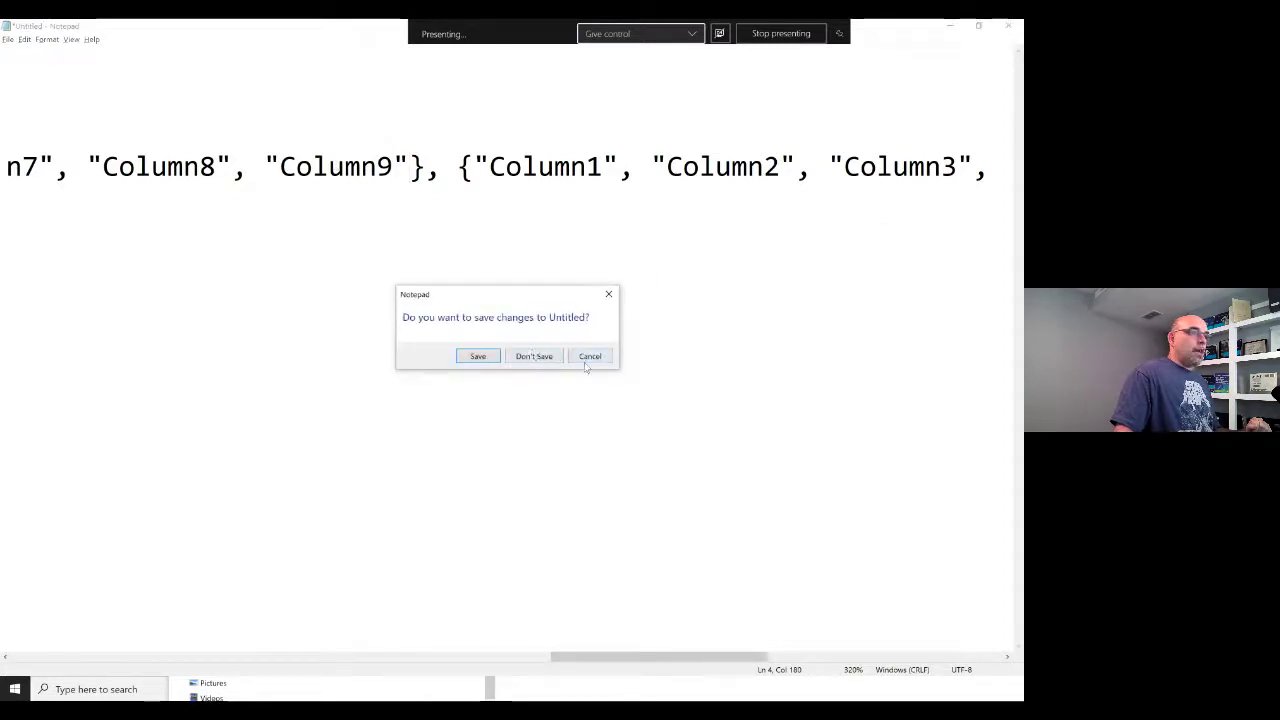
{"action": "left_click", "coordinate": [586, 360]}
{"action": "key", "text": "alt+Tab"}
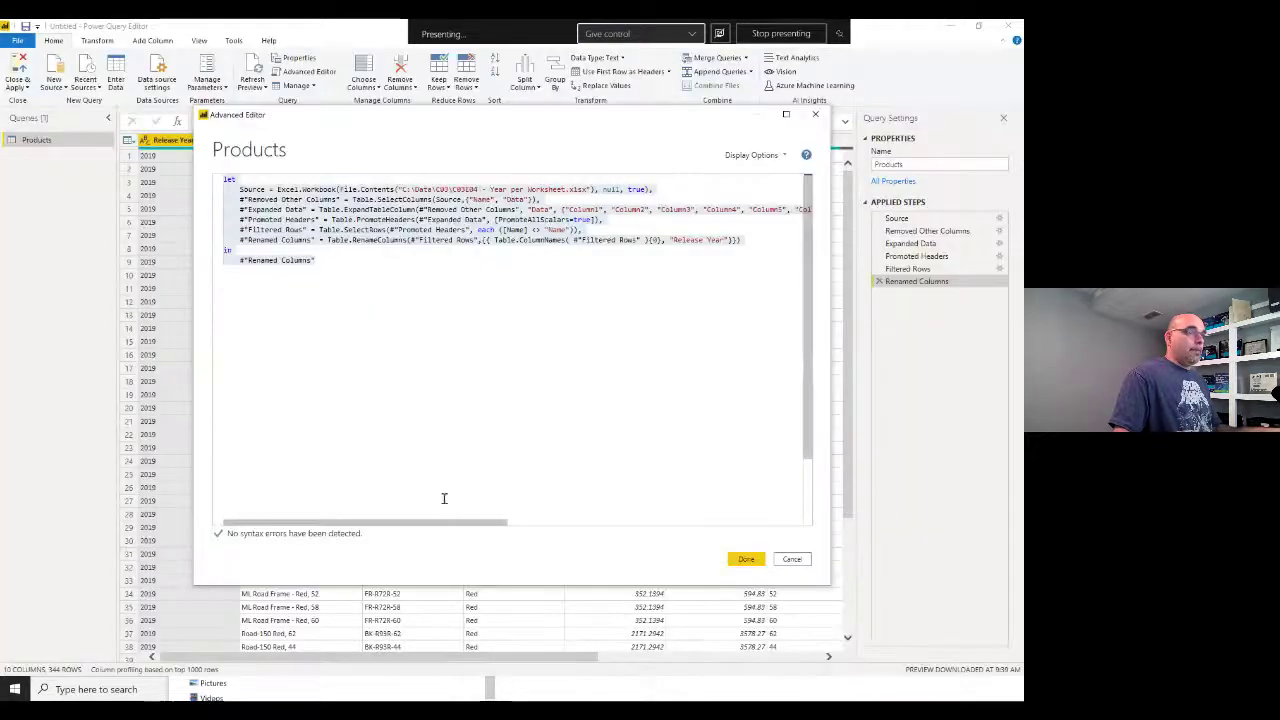
{"action": "left_click", "coordinate": [746, 558]}
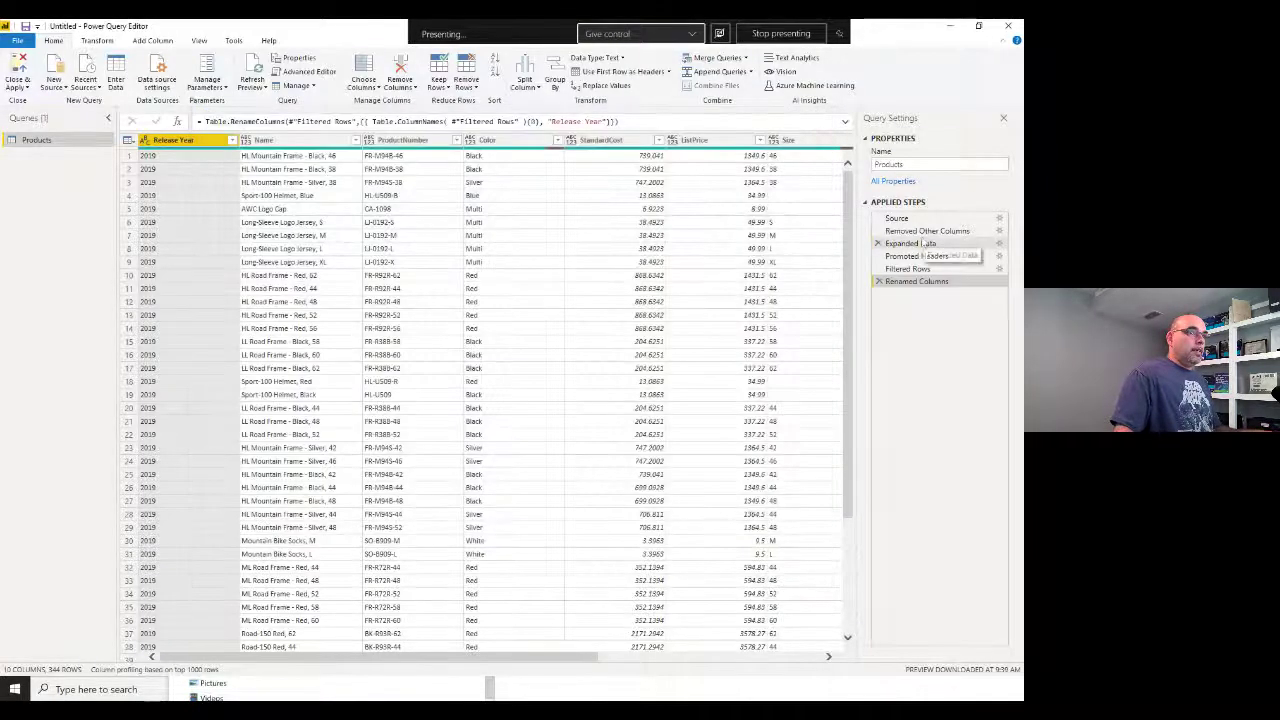
Preview the nested 2019, 2017 and 2018 tables in the Removed Other Columns step and compare them with the Expanded Data step
{"action": "left_click", "coordinate": [925, 231]}
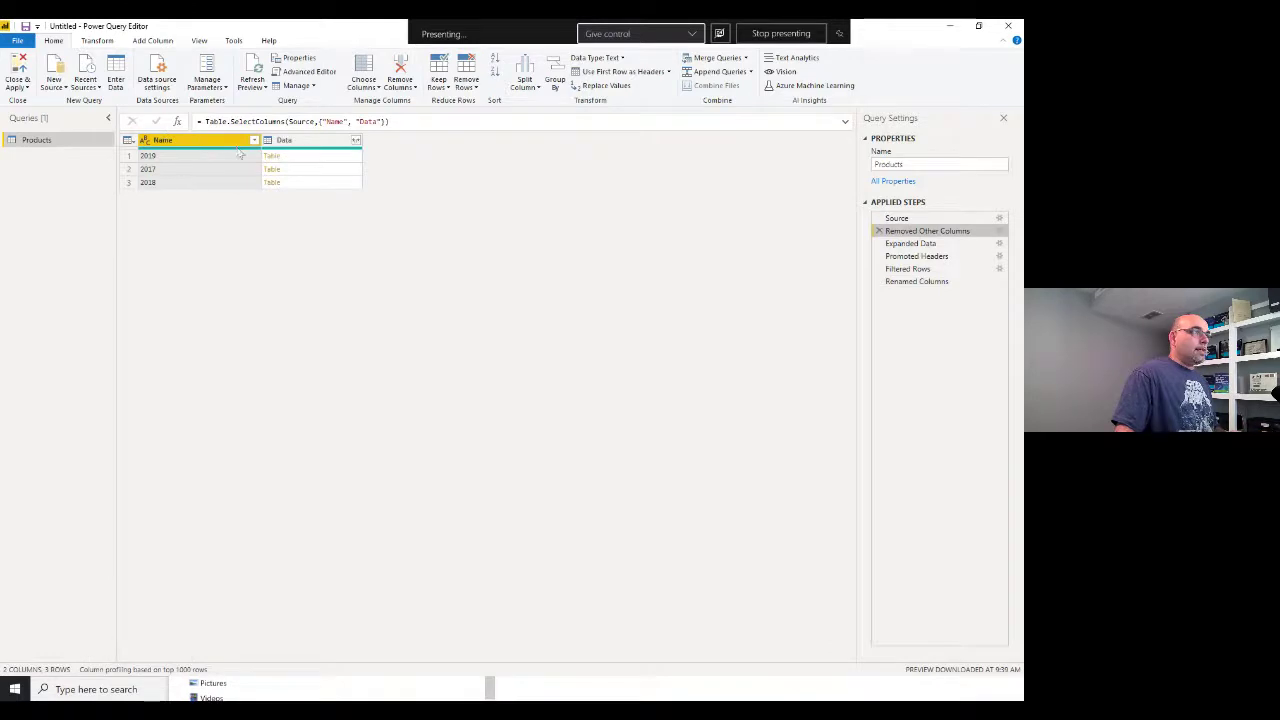
{"action": "left_click", "coordinate": [287, 157]}
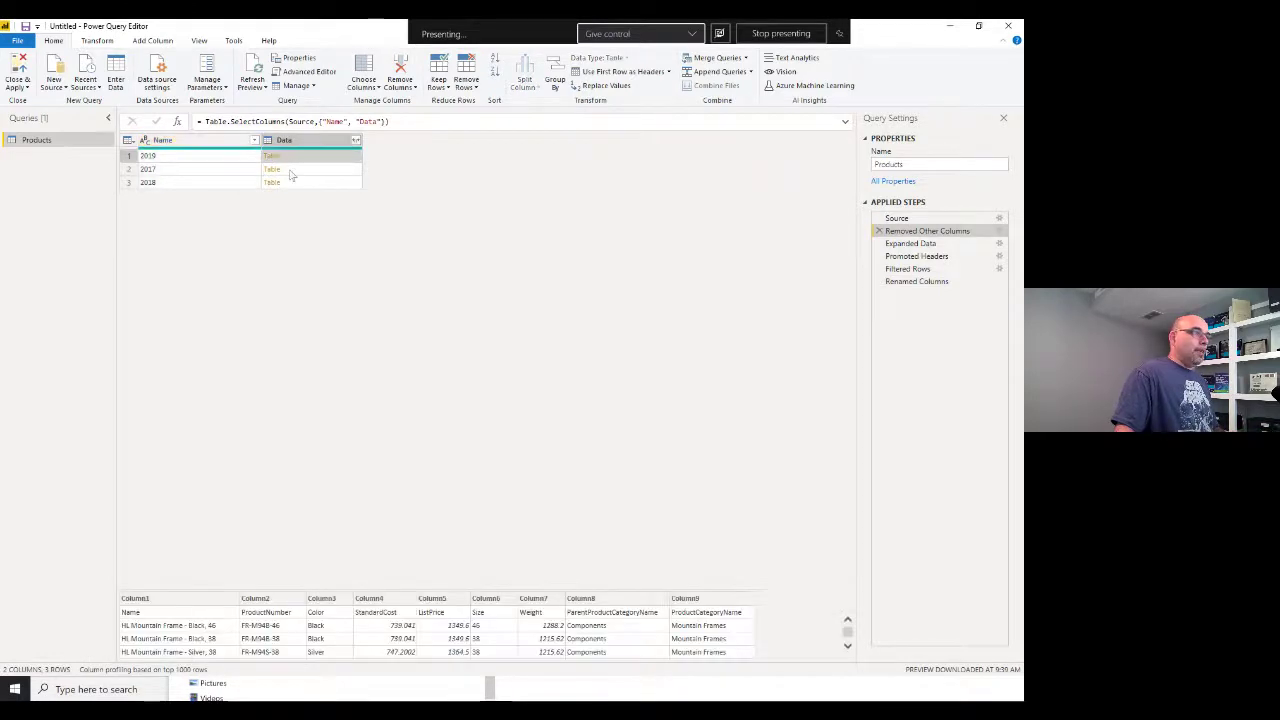
{"action": "left_click", "coordinate": [290, 170]}
{"action": "left_click", "coordinate": [292, 182]}
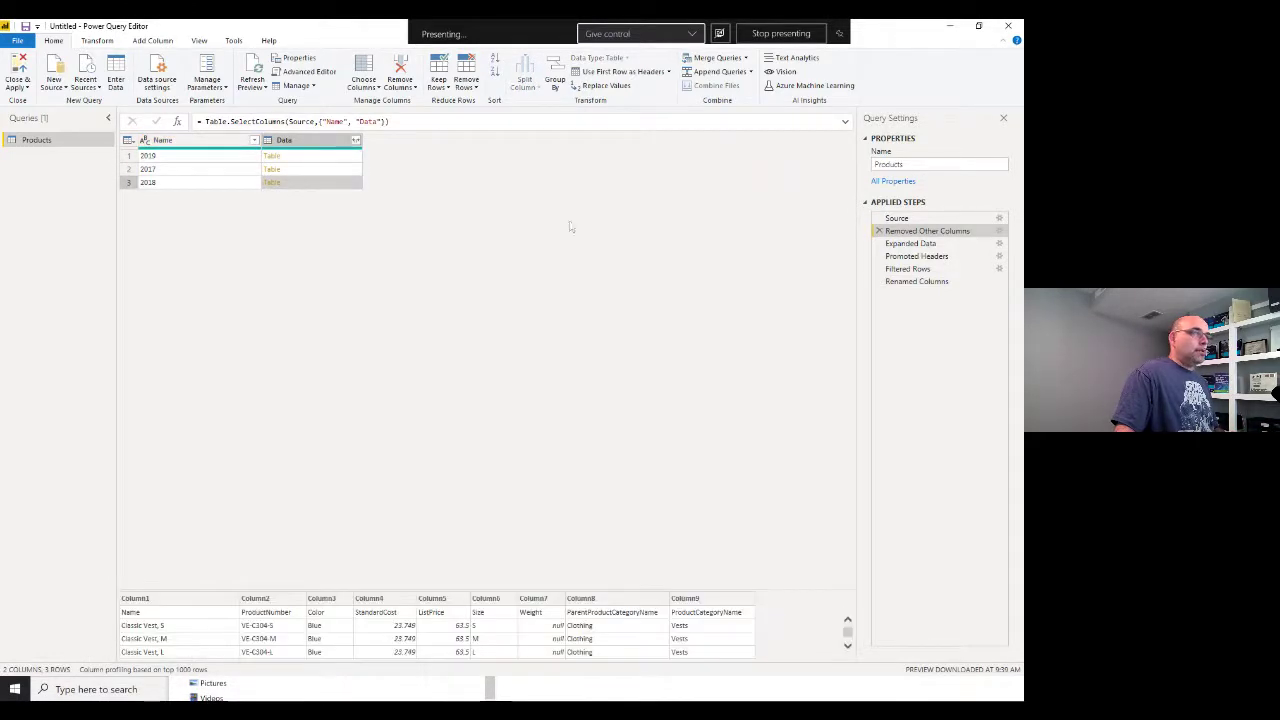
{"action": "left_click", "coordinate": [919, 245]}
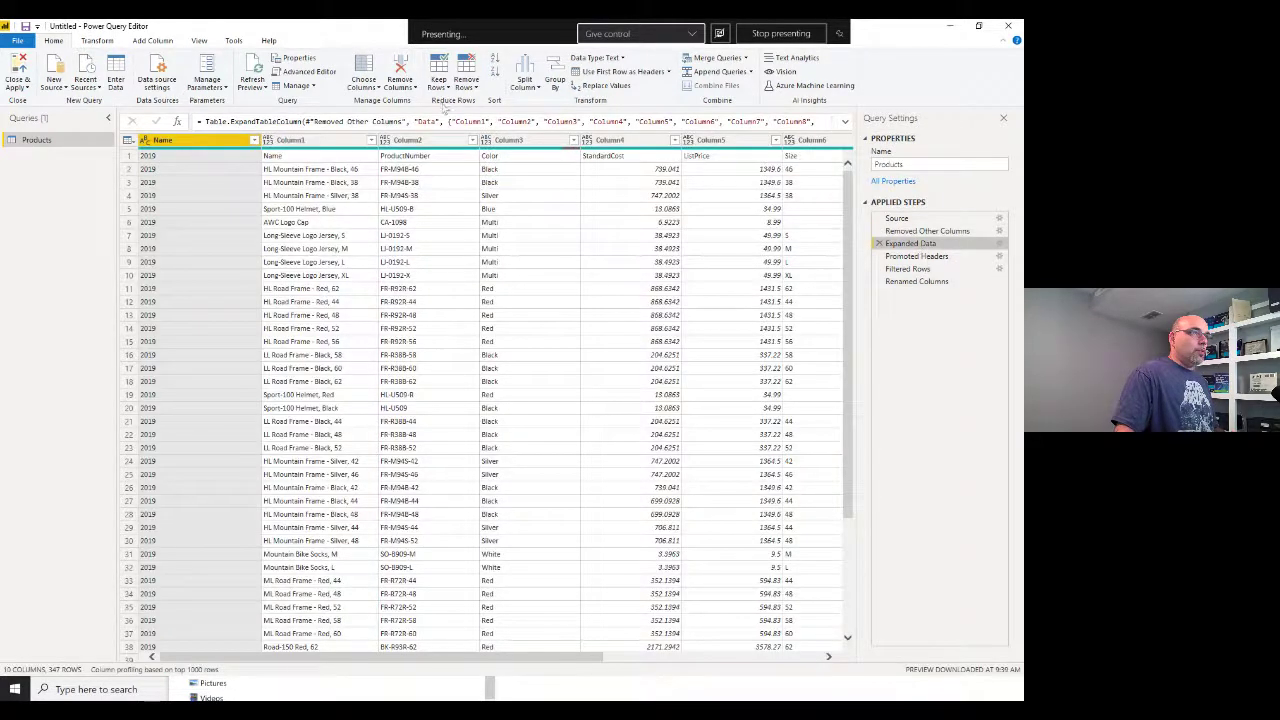
{"action": "left_click", "coordinate": [927, 231]}
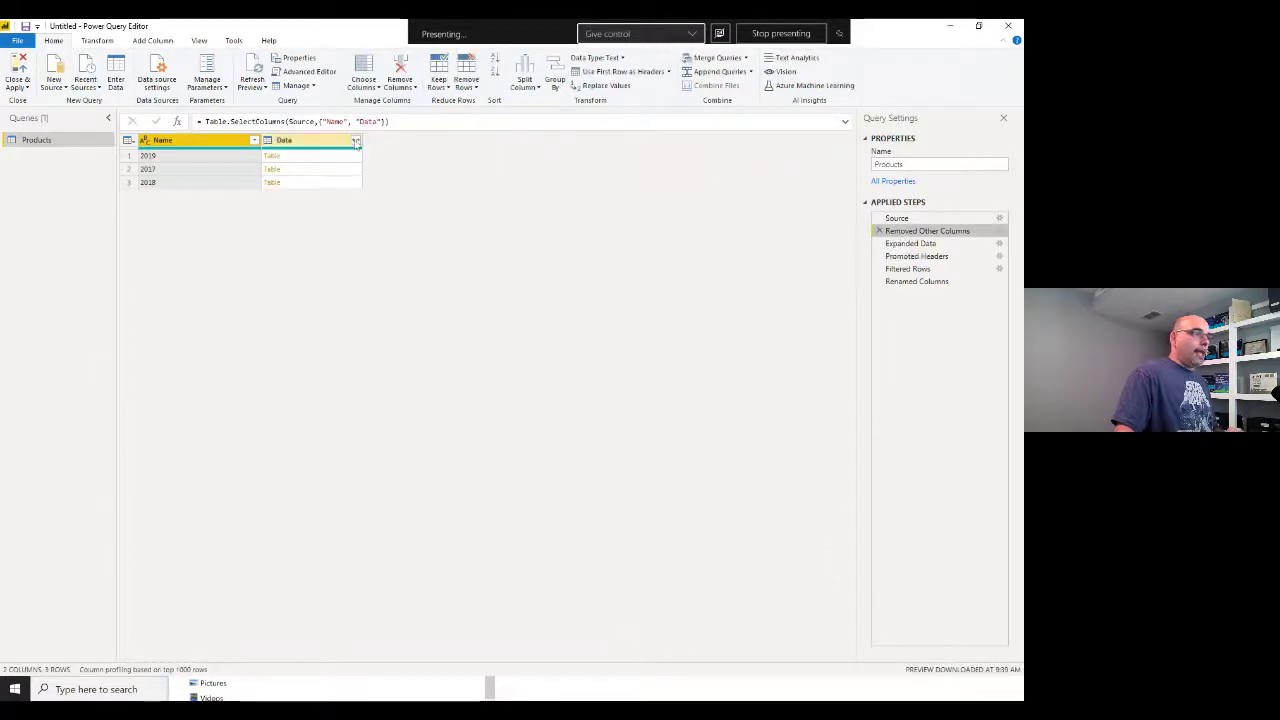
{"action": "left_click", "coordinate": [296, 160]}
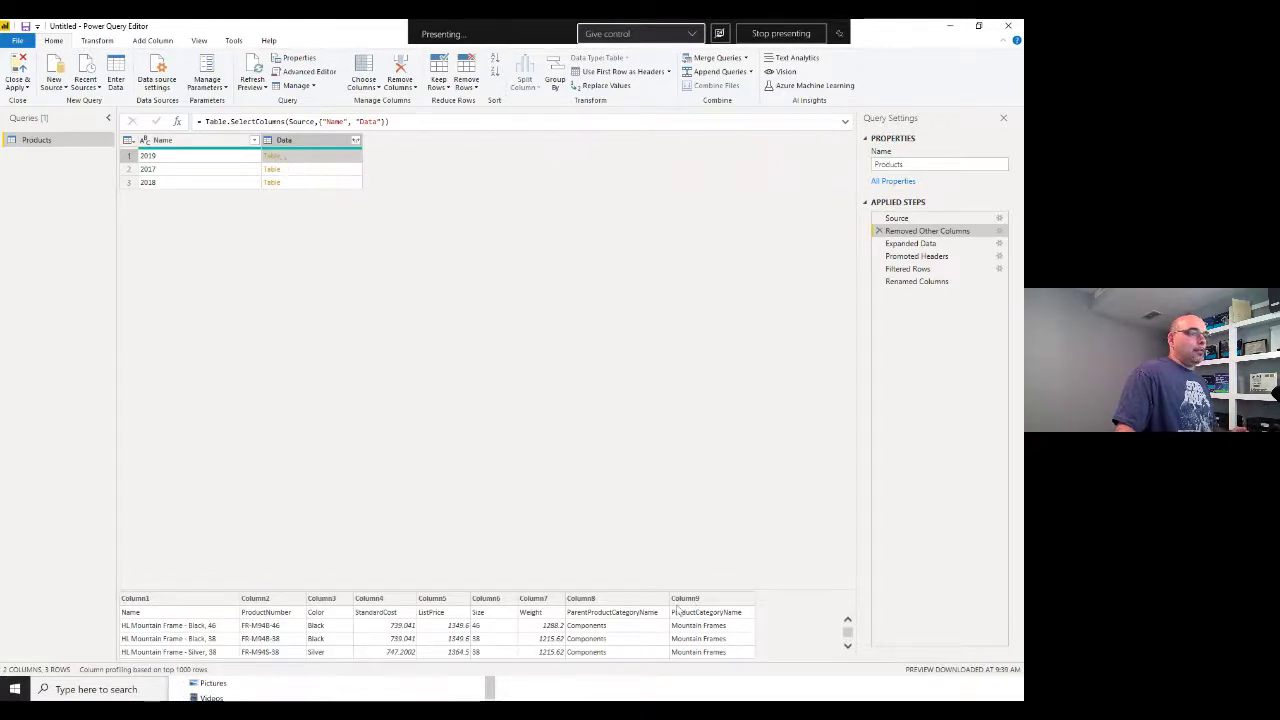
Switch to the Excel workbook and inspect where the data columns end on the 2018, 2017 and 2019 worksheets
{"action": "key", "text": "alt+Tab"}
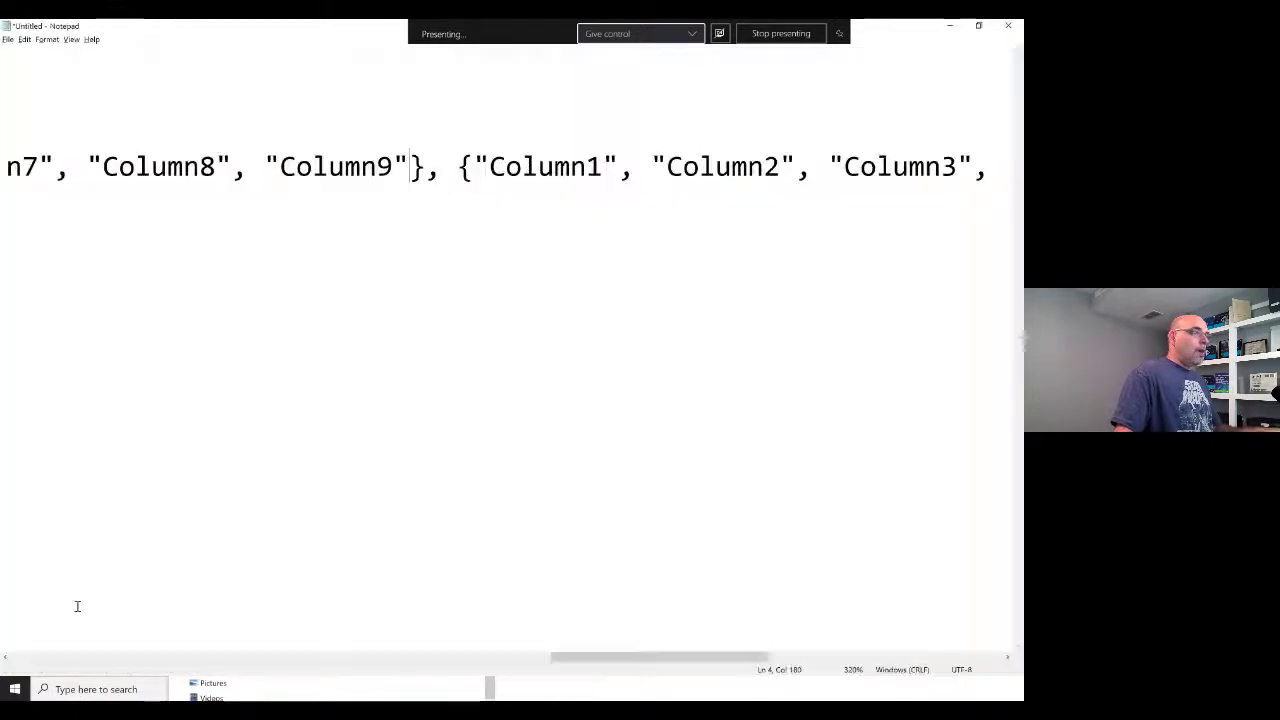
{"action": "key", "text": "alt+Tab"}
{"action": "key", "text": "alt+Tab"}
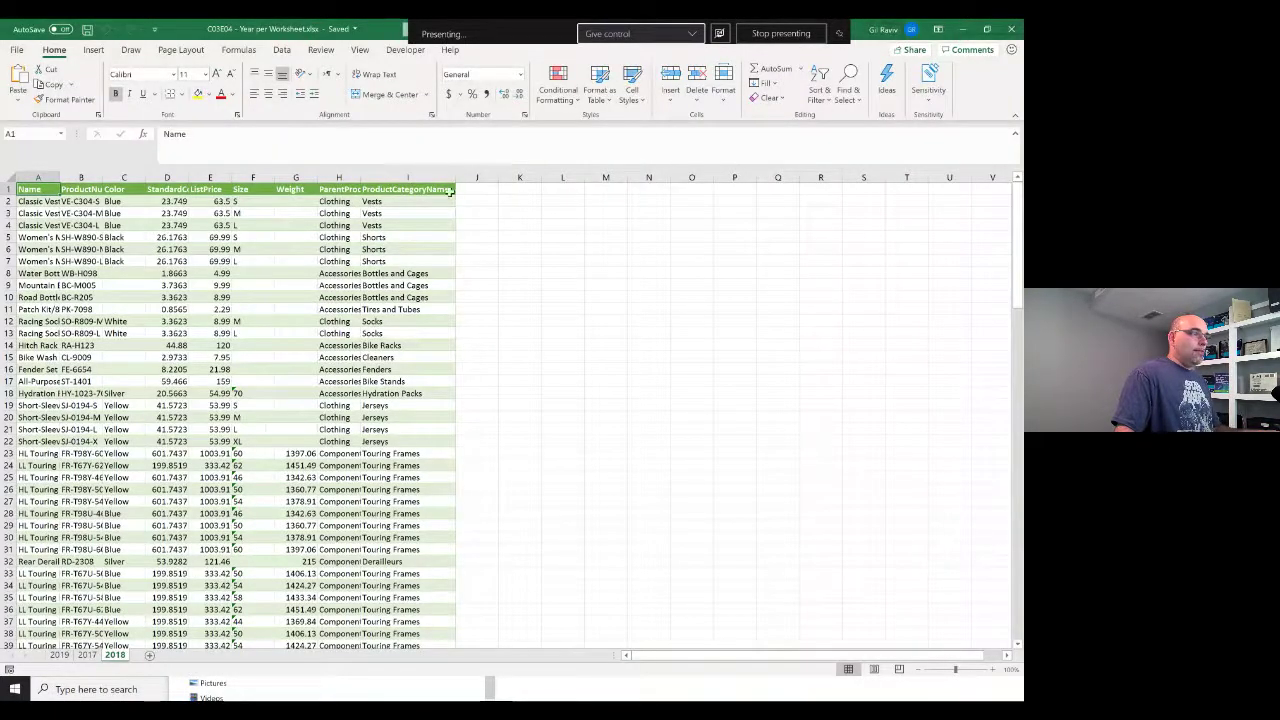
{"action": "left_click", "coordinate": [478, 177]}
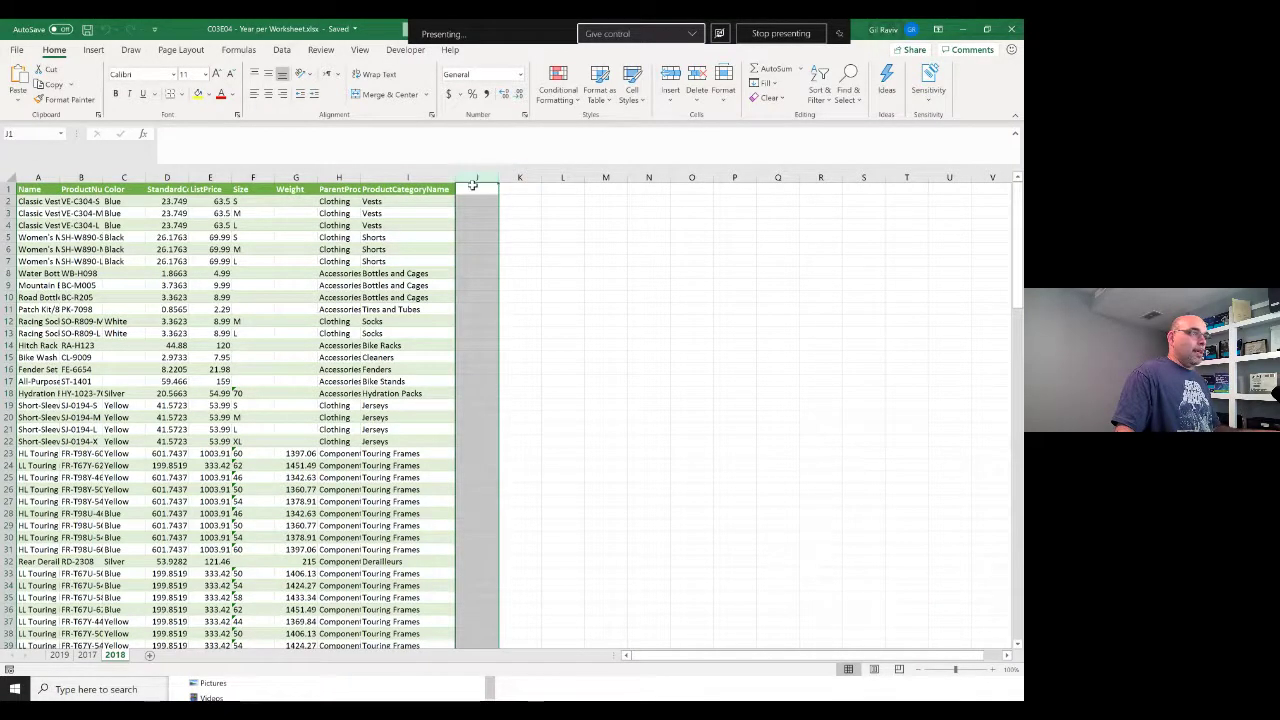
{"action": "left_click", "coordinate": [87, 656]}
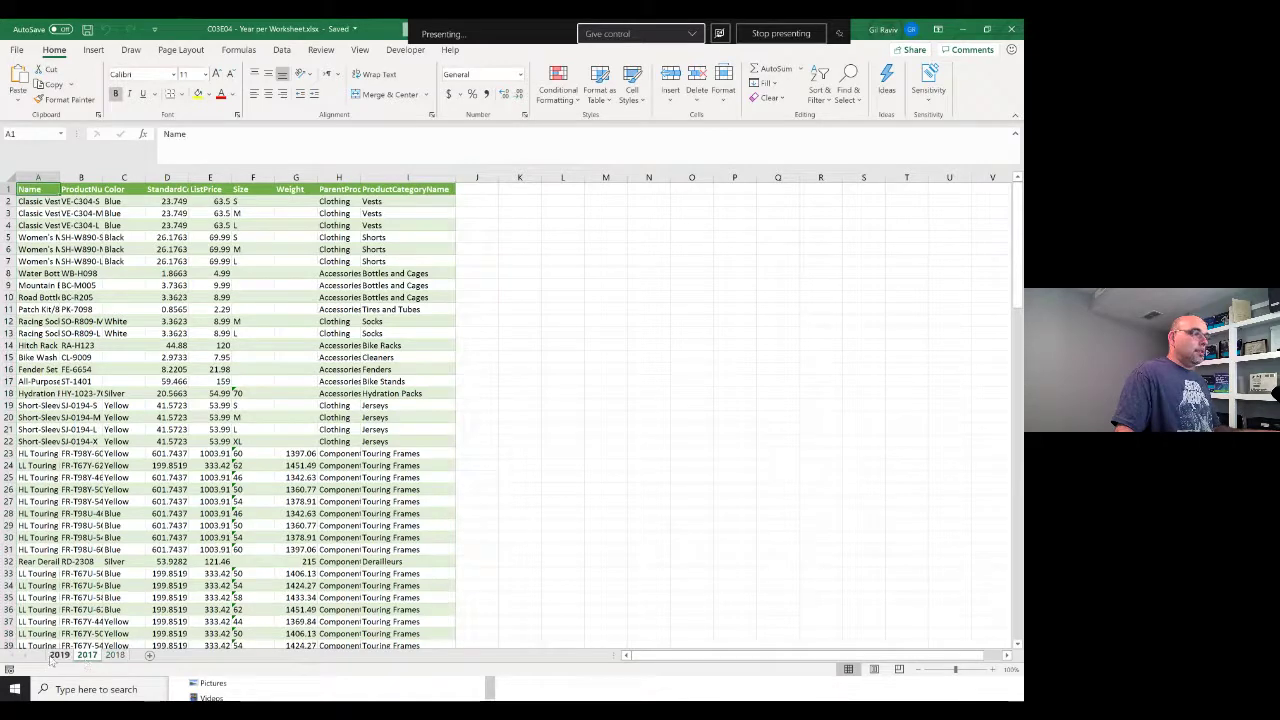
{"action": "left_click", "coordinate": [58, 656]}
Insert a new column before Size on the 2018 worksheet and give it the header Discount
{"action": "left_click", "coordinate": [114, 656]}
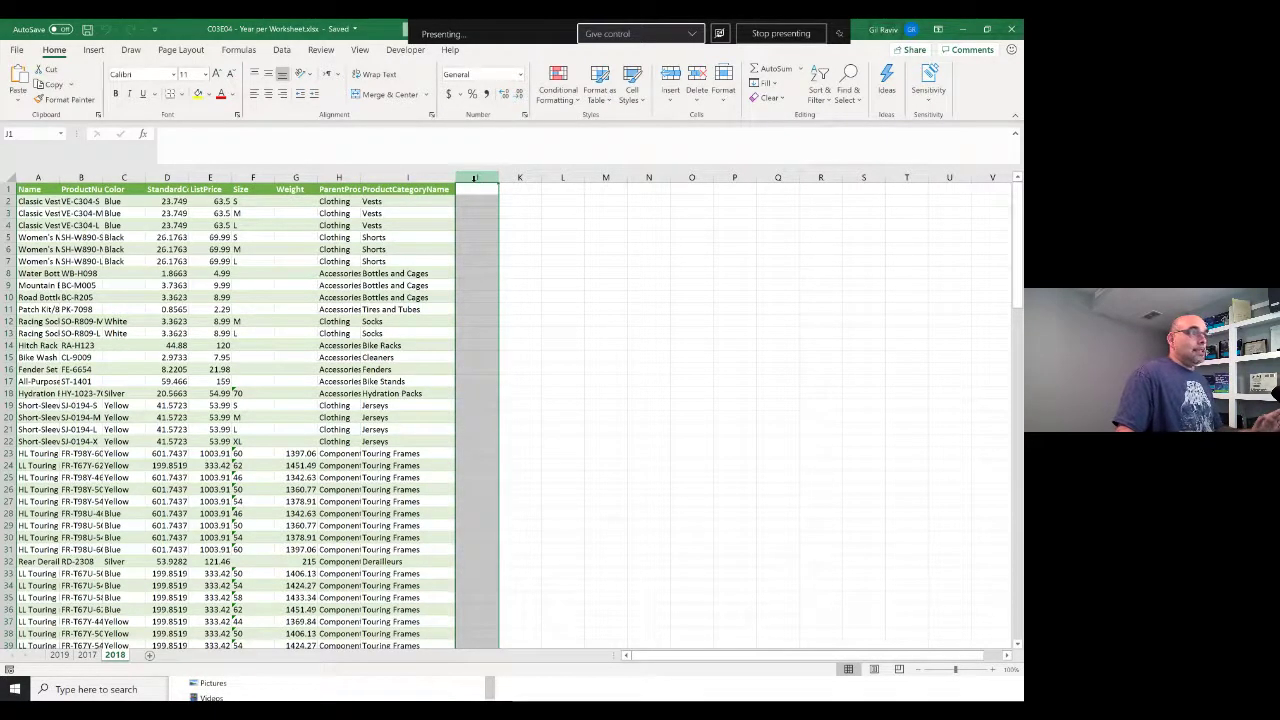
{"action": "left_click", "coordinate": [251, 176]}
{"action": "right_click", "coordinate": [251, 176]}
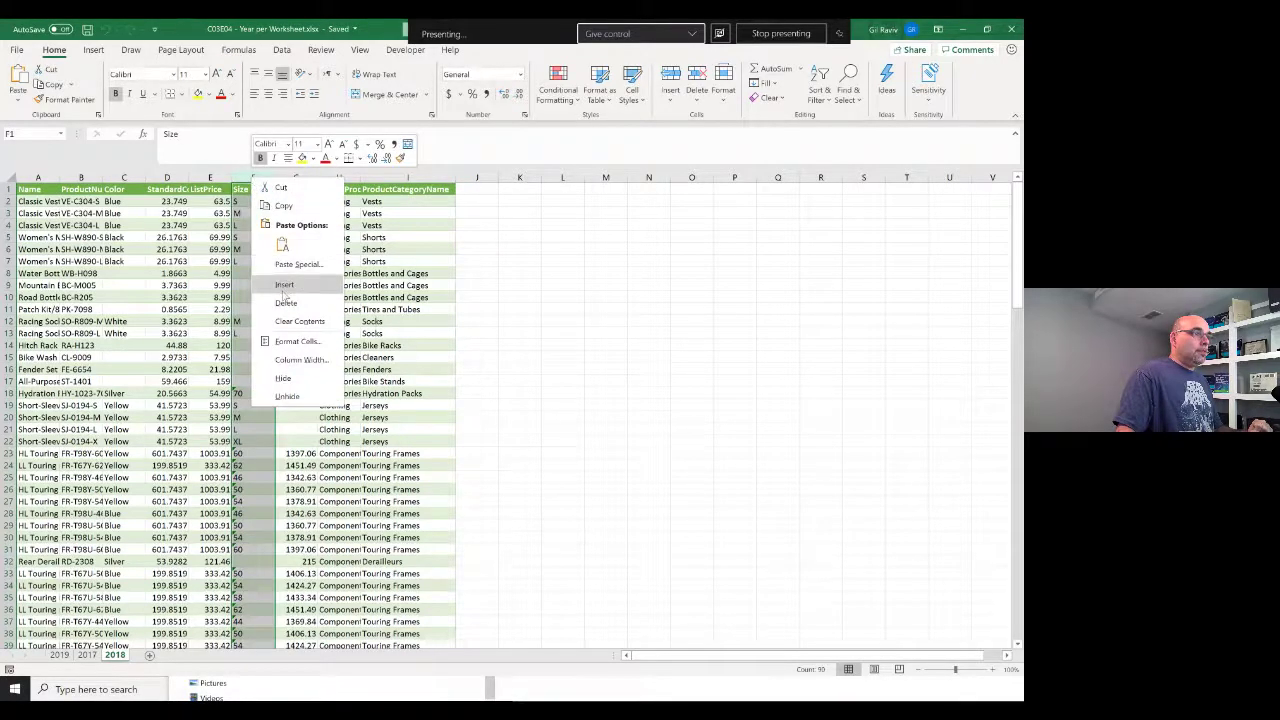
{"action": "left_click", "coordinate": [290, 289]}
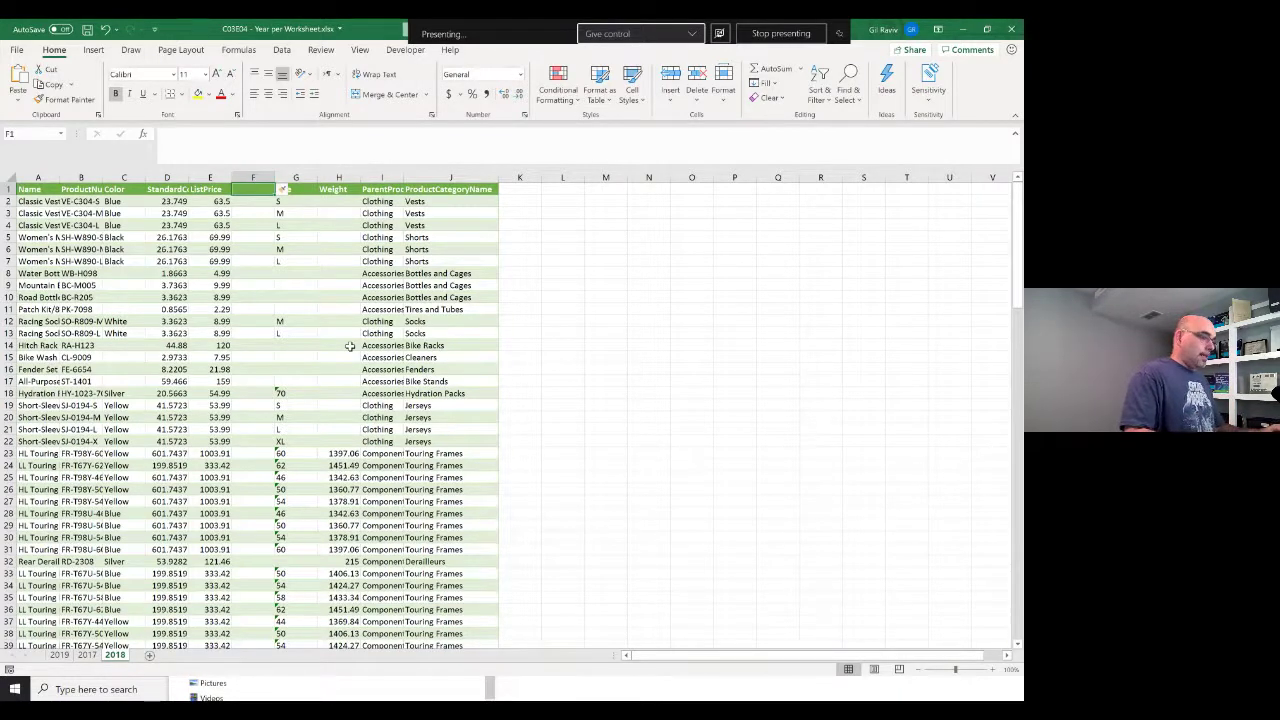
{"action": "type", "text": "Discount"}
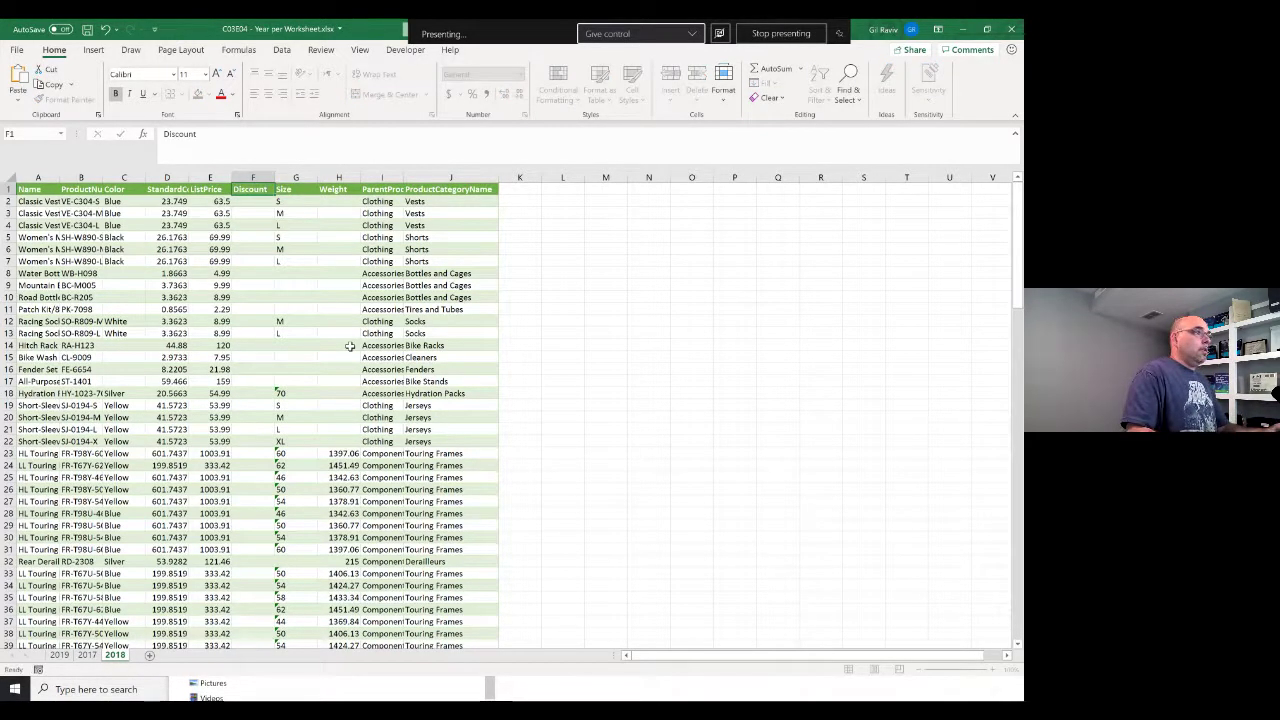
{"action": "key", "text": "Return"}
{"action": "key", "text": "Return"}
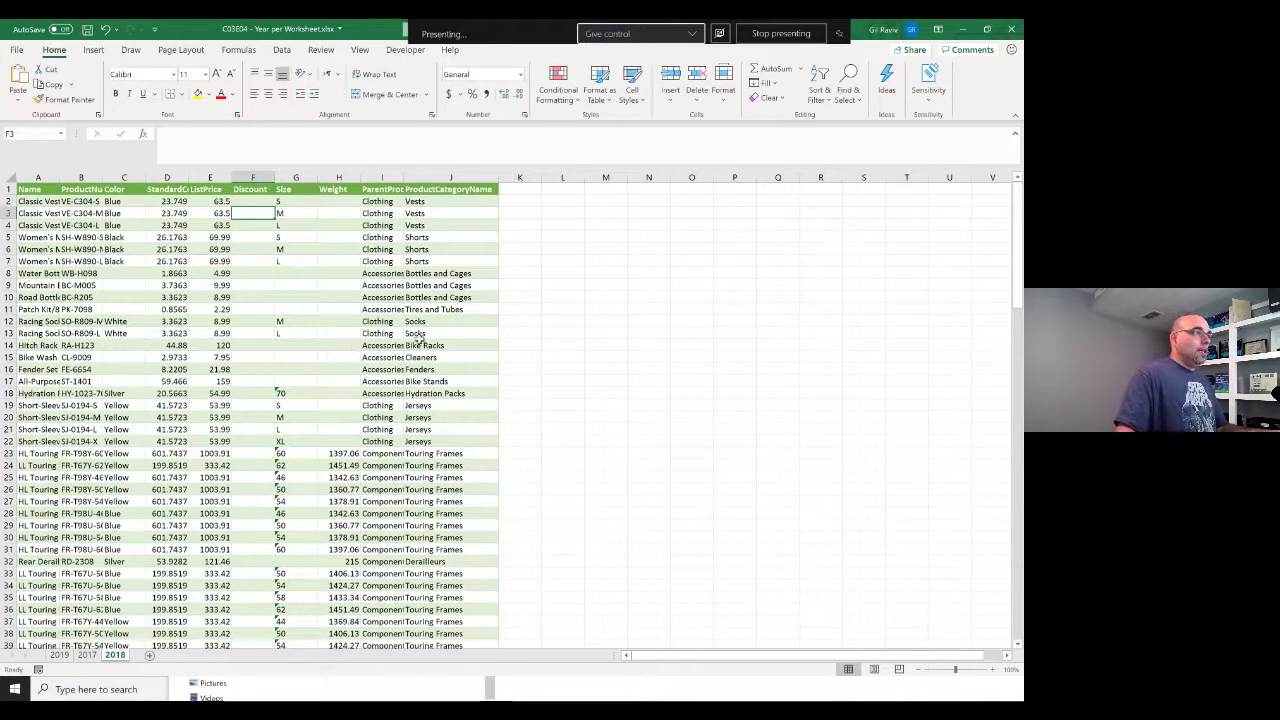
Check where the ProductCategoryName column falls on the 2018 worksheet, and undo the Discount column insertion
{"action": "left_click", "coordinate": [455, 189]}
{"action": "key", "text": "ctrl+shift+Down"}
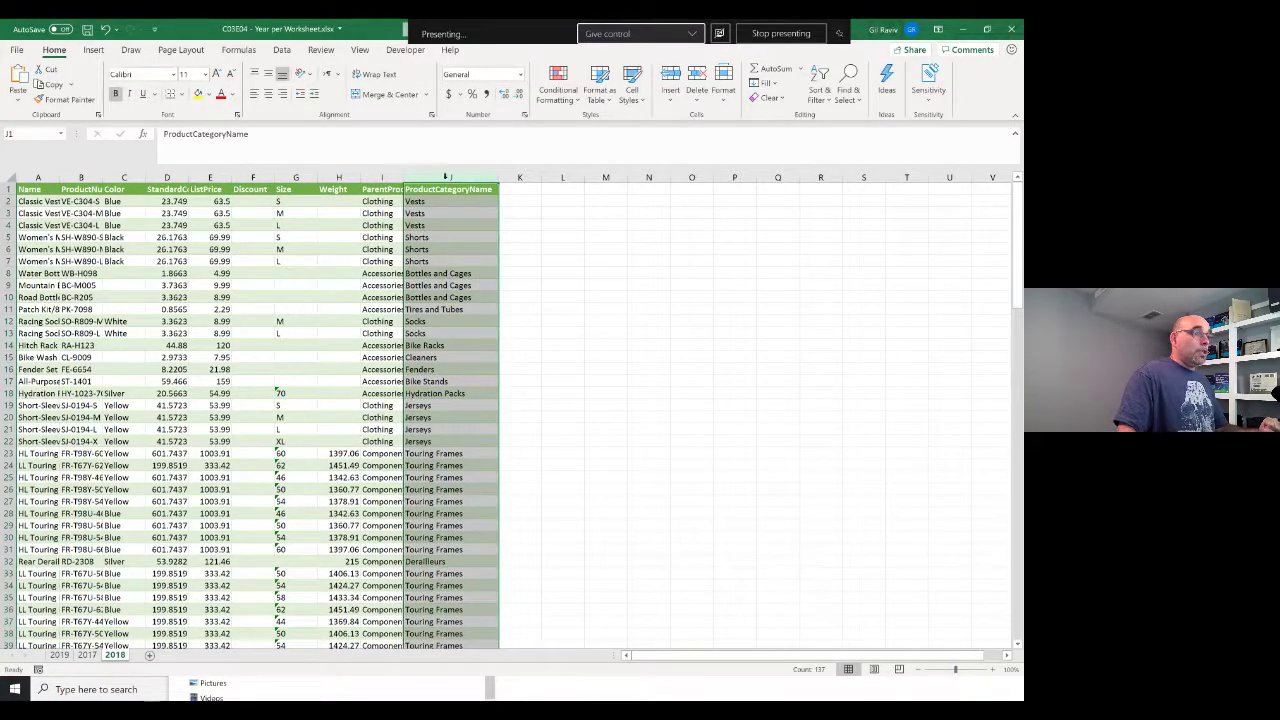
{"action": "left_click", "coordinate": [437, 174]}
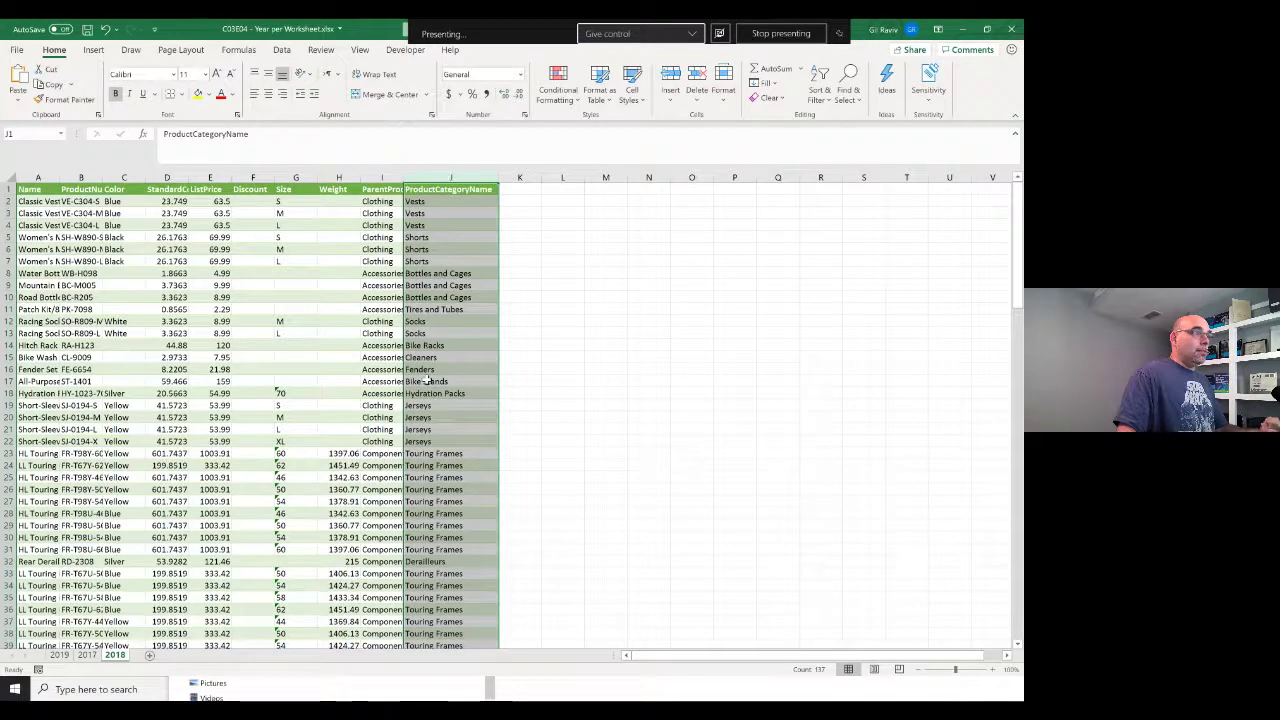
{"action": "key", "text": "ctrl+z"}
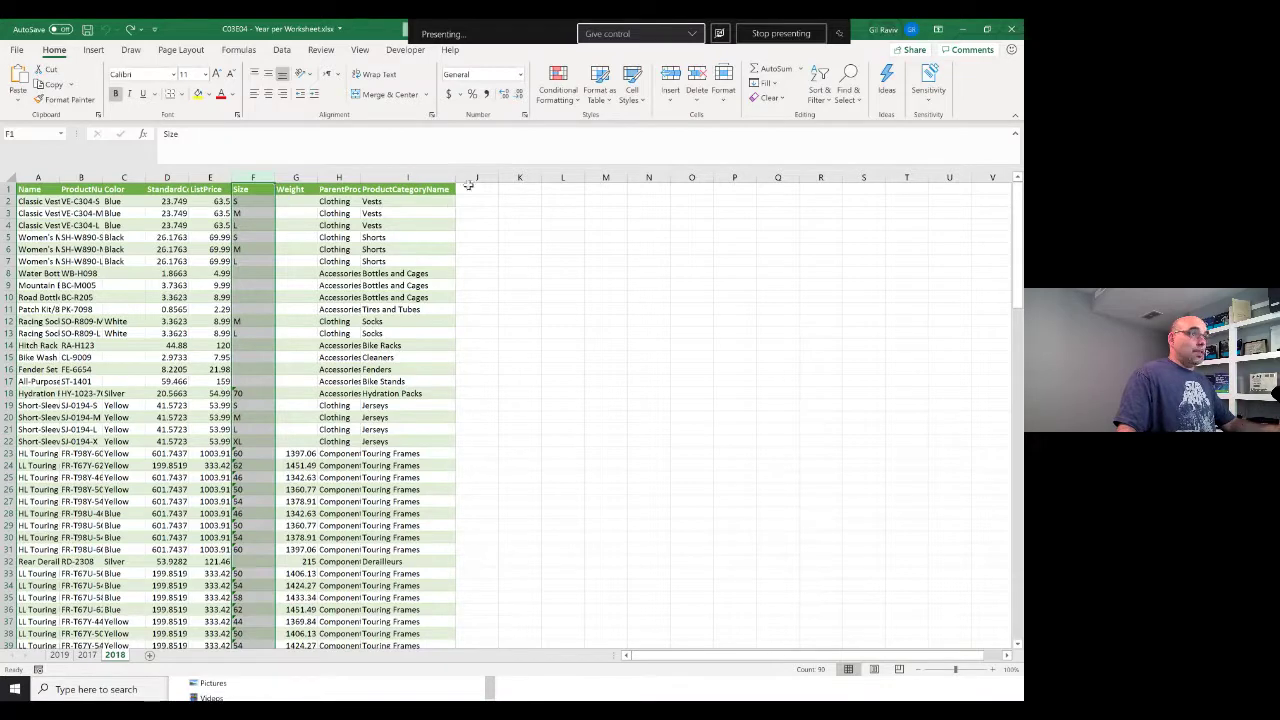
Switch to Power Query Editor, copy the whole formula of the Products query's Expanded Data step, and switch to the unsaved Notepad file
{"action": "left_click", "coordinate": [962, 30]}
{"action": "key", "text": "alt+Tab"}
{"action": "key", "text": "Escape"}
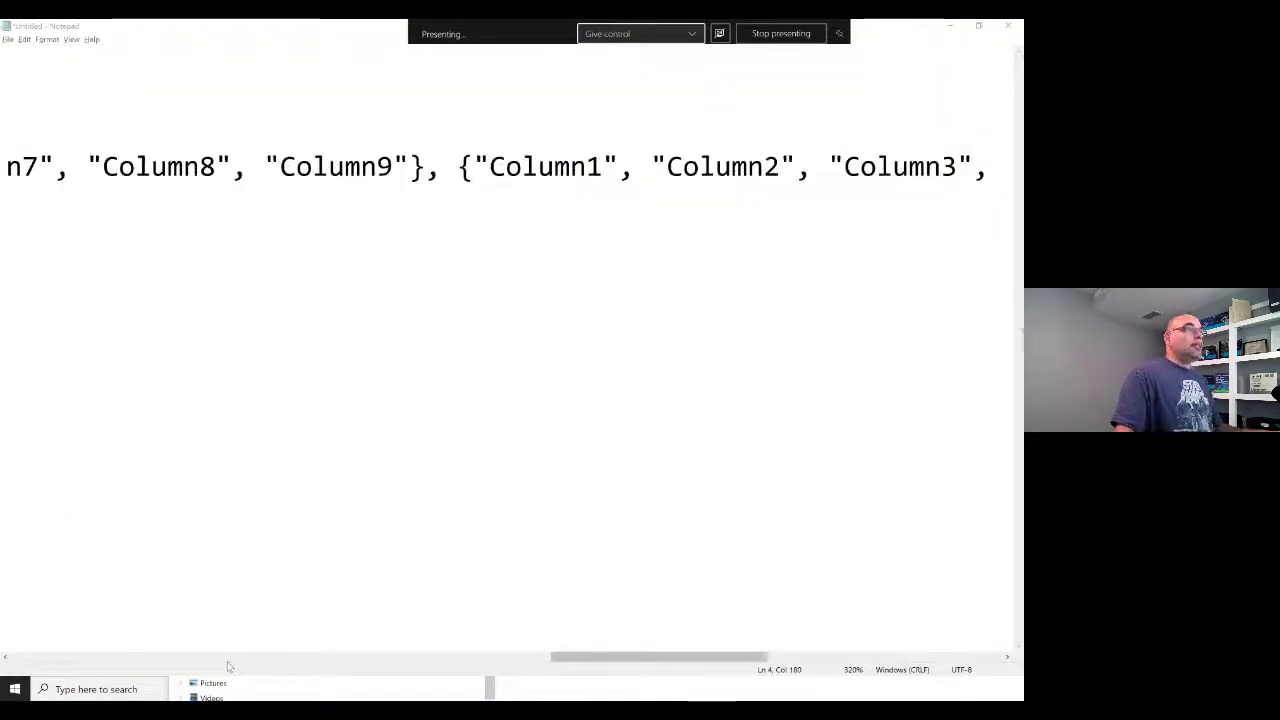
{"action": "key", "text": "alt+Tab"}
{"action": "key", "text": "alt+Tab"}
{"action": "key", "text": "alt+Tab"}
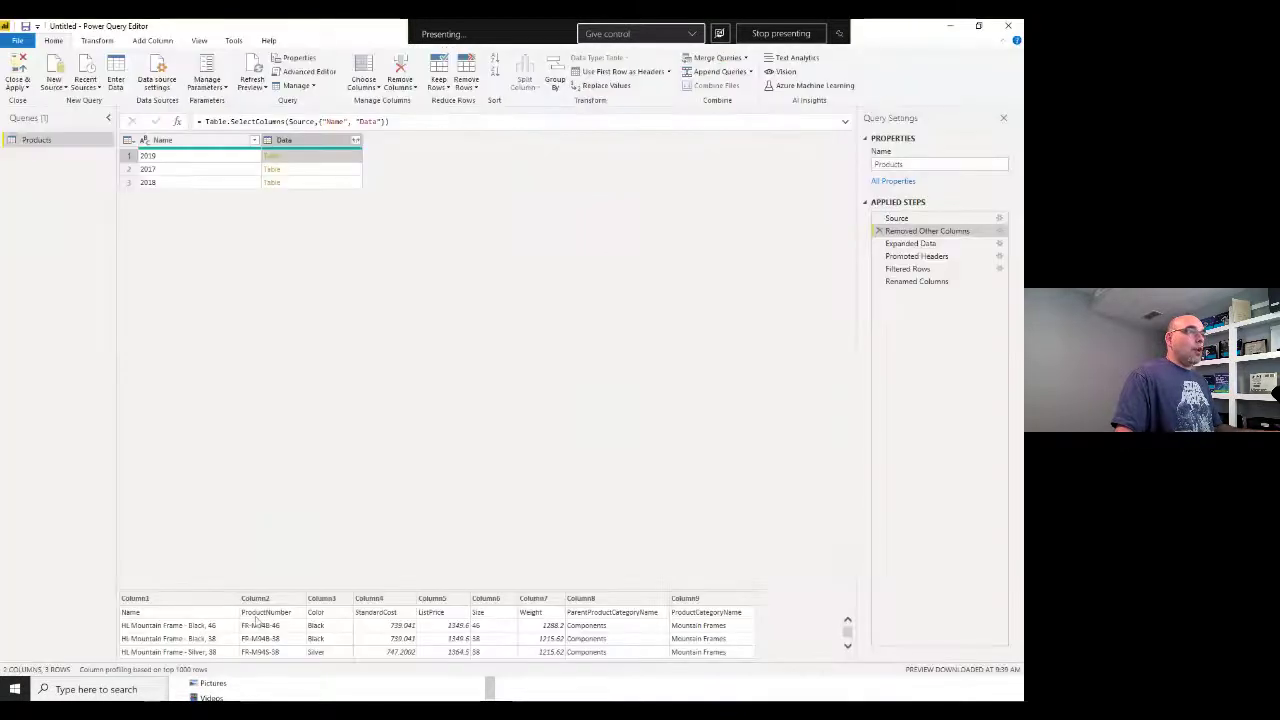
{"action": "left_click", "coordinate": [910, 243]}
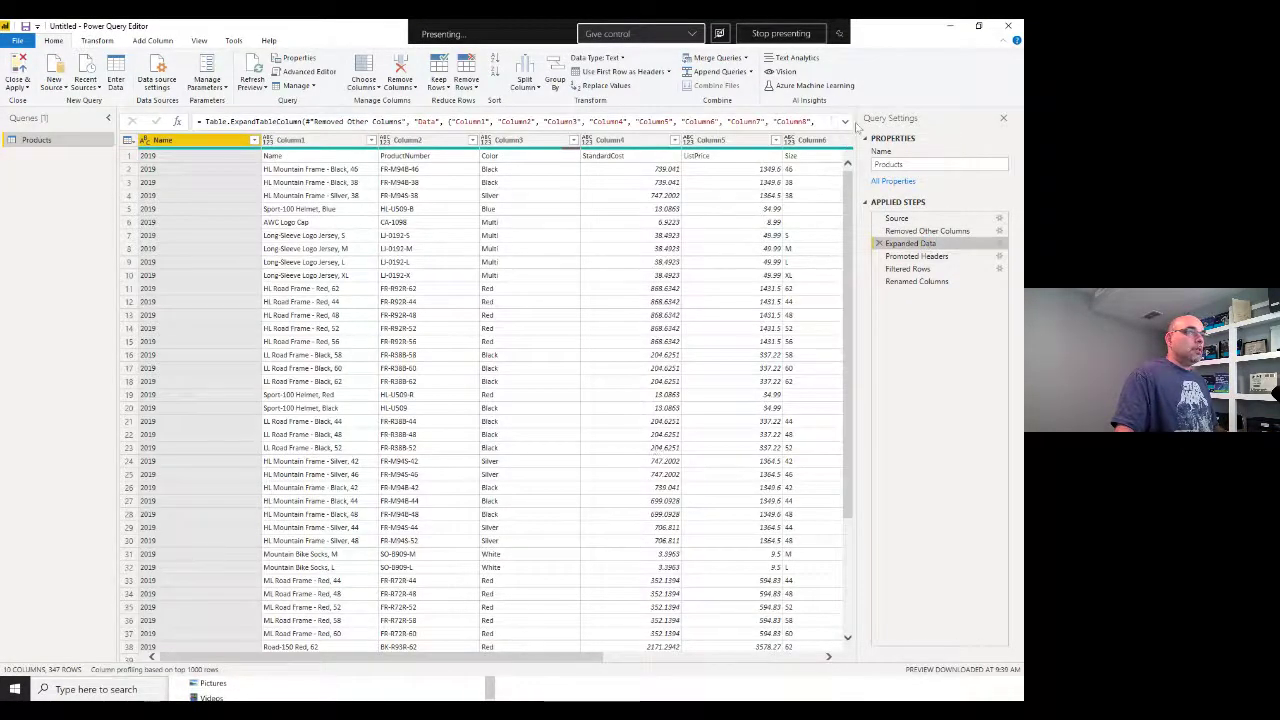
{"action": "triple_click", "coordinate": [770, 120]}
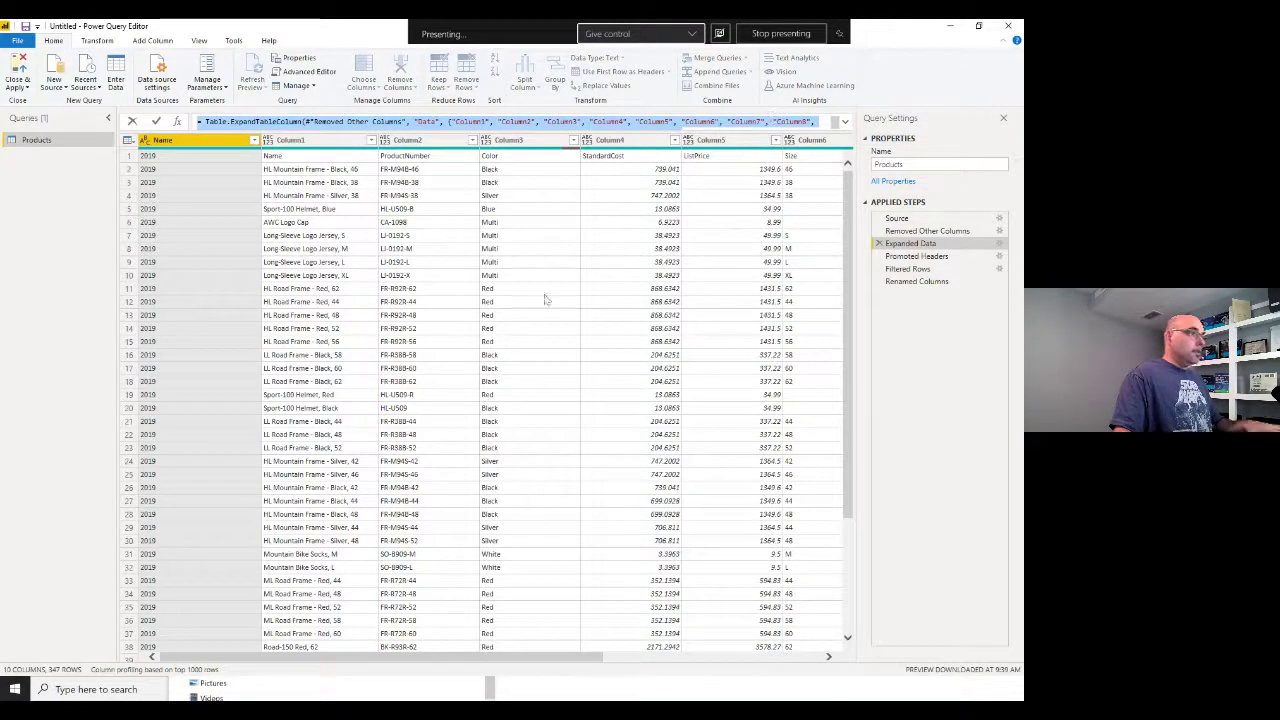
{"action": "key", "text": "alt+Tab"}
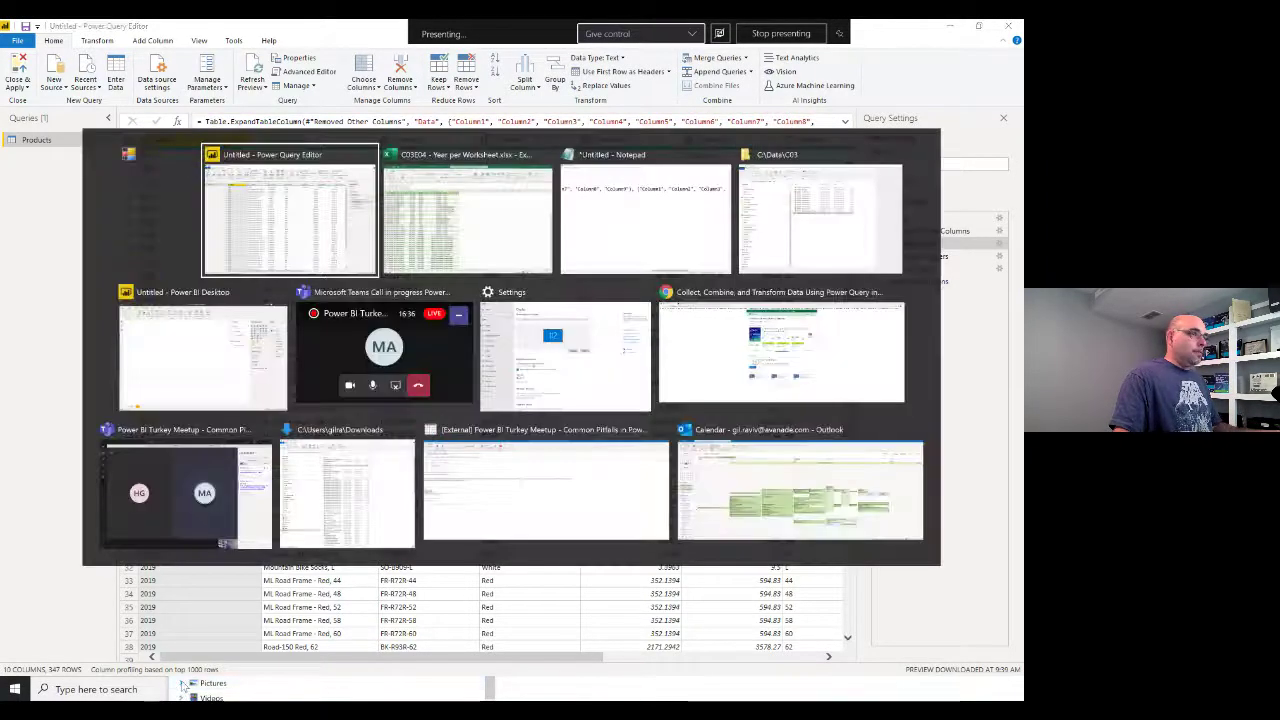
{"action": "key", "text": "alt+Tab"}
{"action": "key", "text": "alt+Tab"}
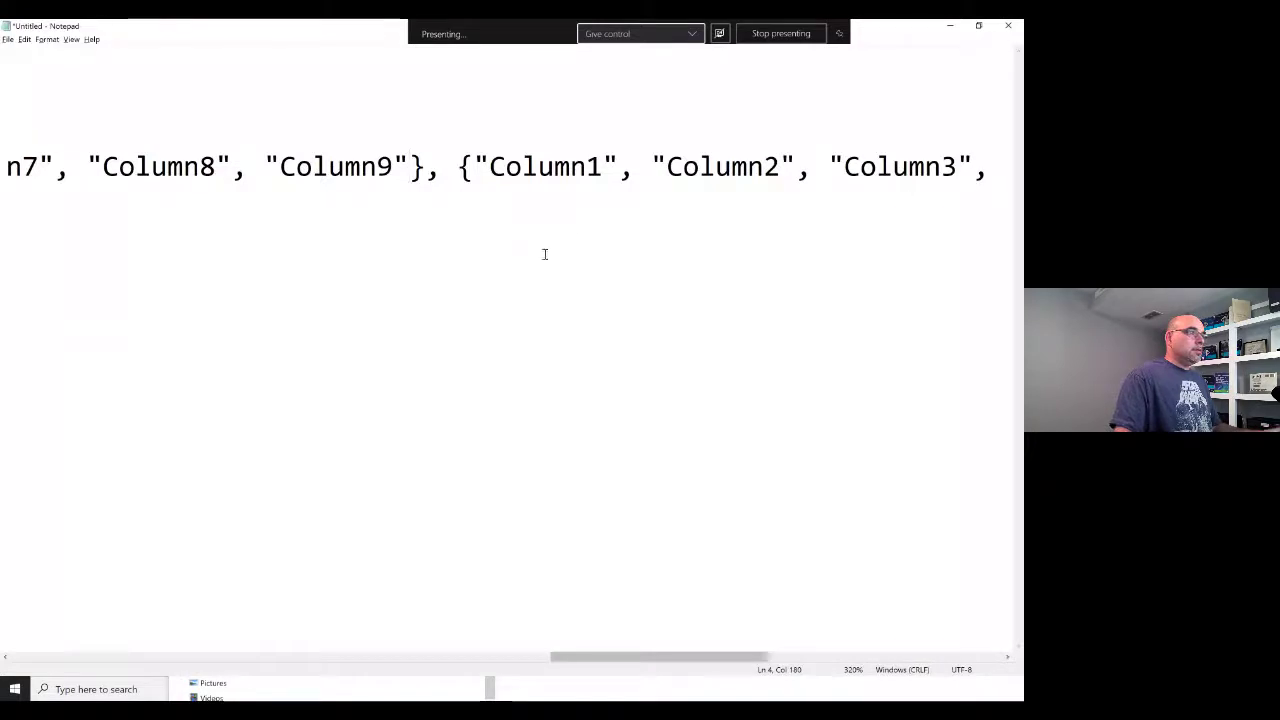
Move the list of column names in the Expanded Data line onto its own line in the Notepad text
{"action": "scroll", "coordinate": [268, 187], "scroll_direction": "up", "scroll_amount": 1, "text": "ctrl"}
{"action": "left_click", "coordinate": [575, 170]}
{"action": "key", "text": "BackSpace"}
{"action": "key", "text": "Return"}
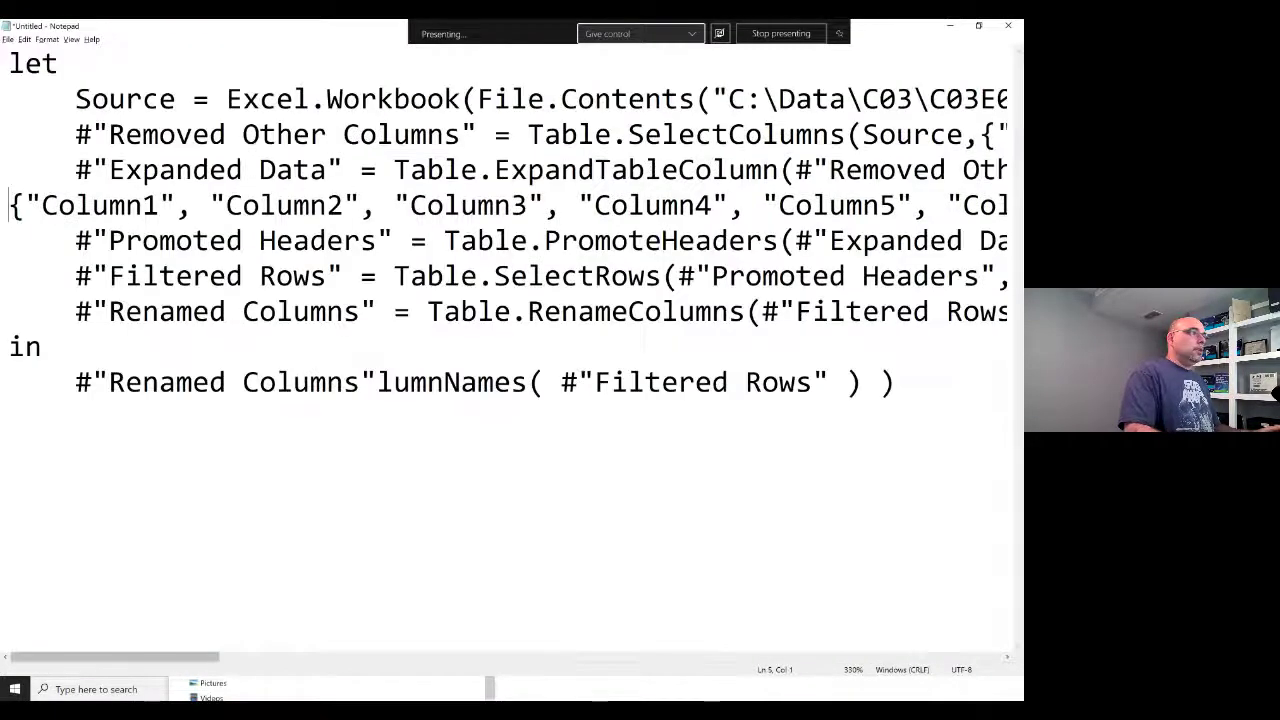
{"action": "key", "text": "Up"}
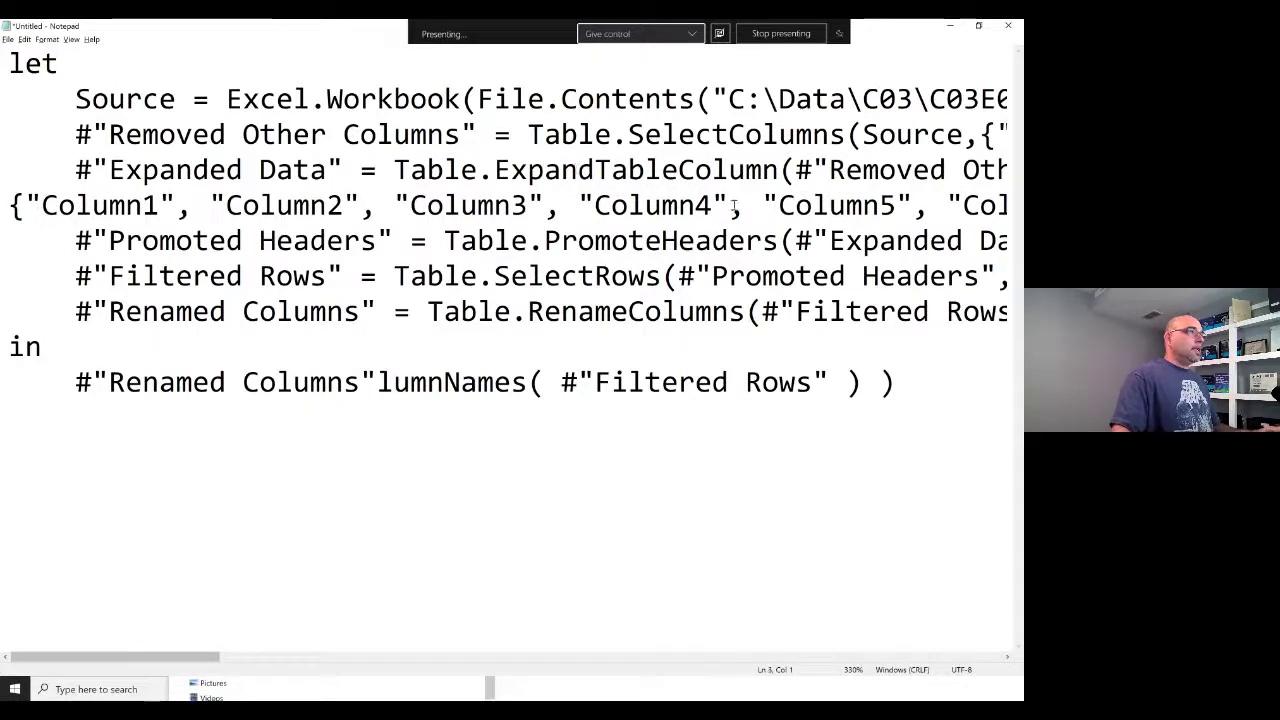
Replace all the Notepad text with the copied formula and break the line right after "Table.ExpandTableColumn("
{"action": "key", "text": "ctrl+a"}
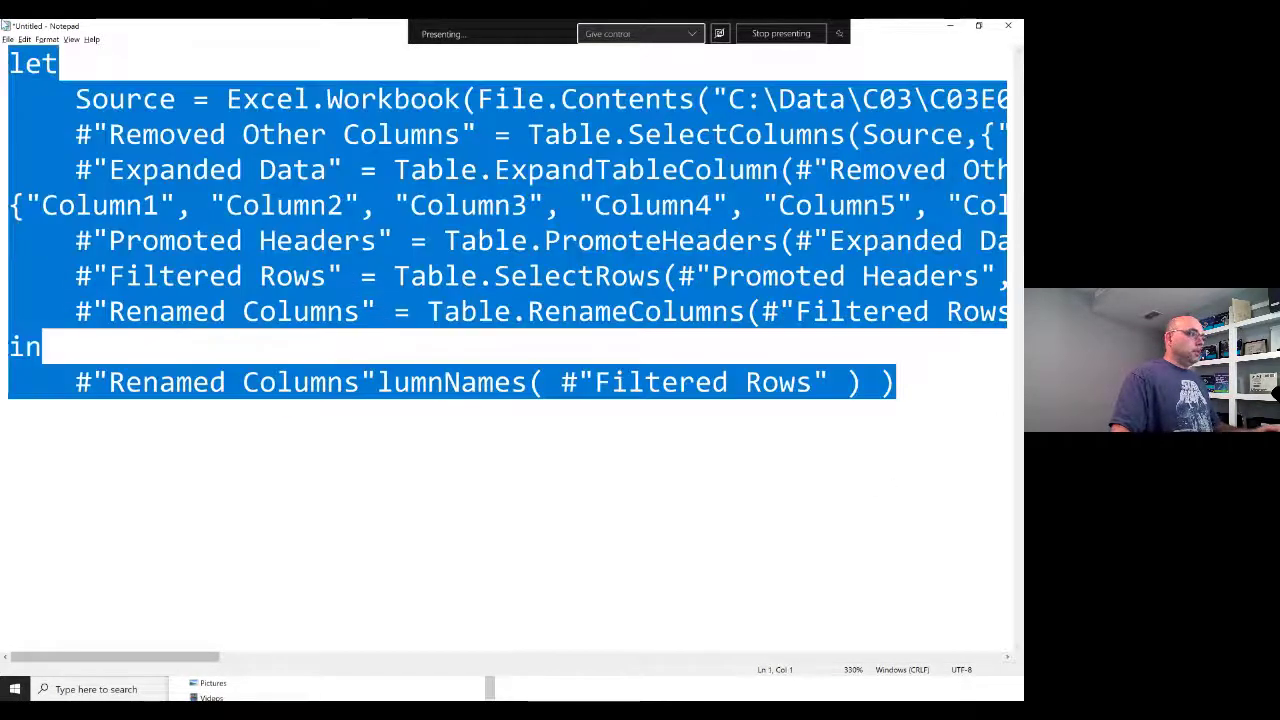
{"action": "key", "text": "ctrl+v"}
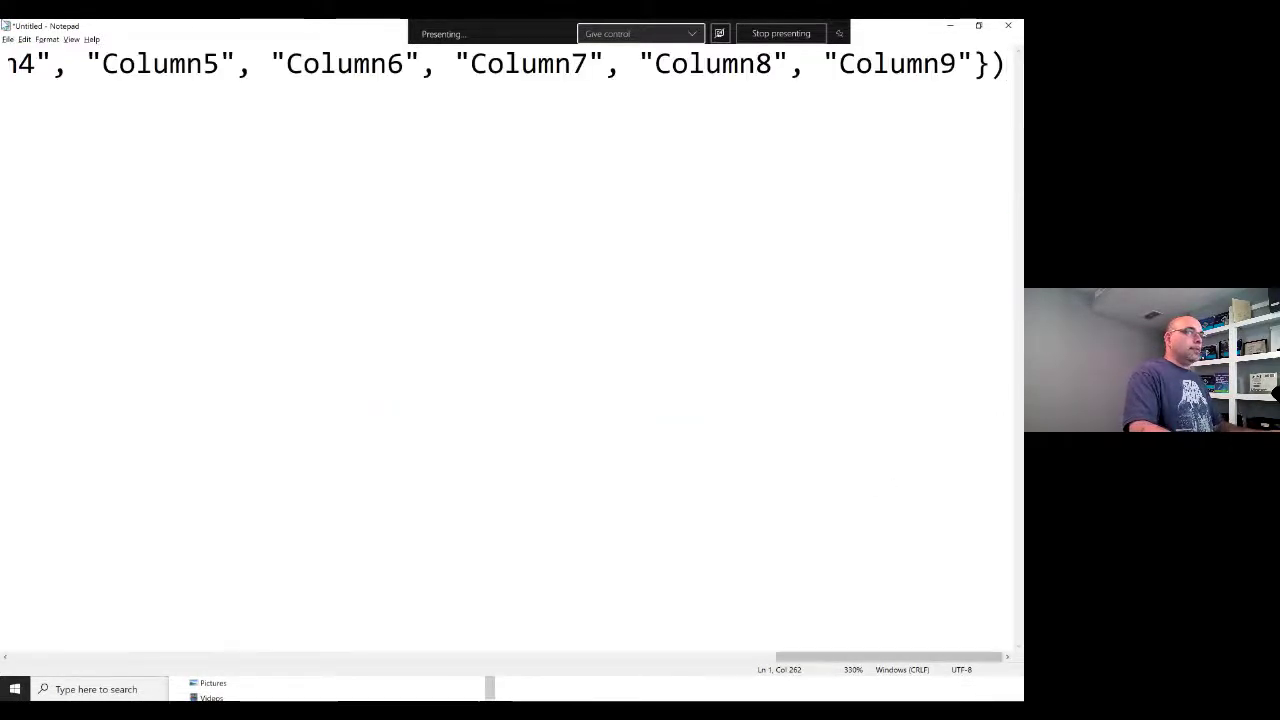
{"action": "key", "text": "Home"}
{"action": "left_click", "coordinate": [426, 60]}
{"action": "key", "text": "Return"}
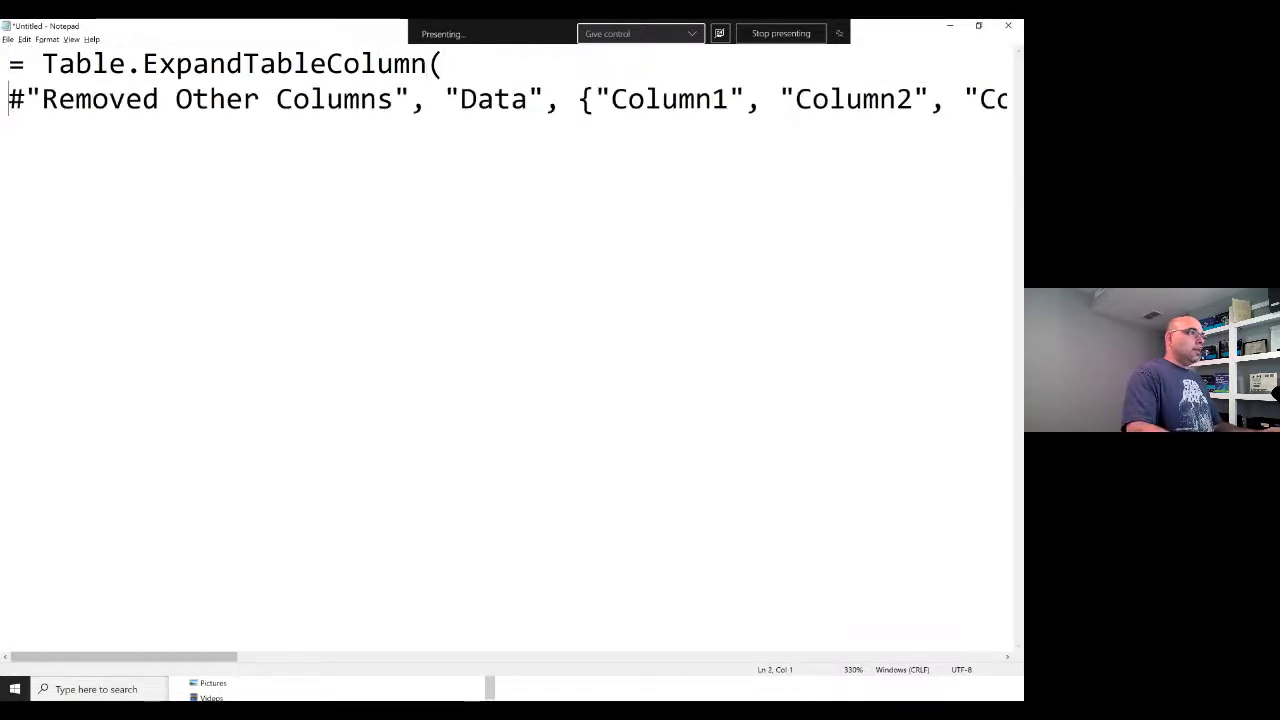
Indent the #"Removed Other Columns", "Data" arguments and start the first list of column names on its own indented line
{"action": "key", "text": "Right"}
{"action": "key", "text": "Right"}
{"action": "key", "text": "Right"}
{"action": "key", "text": "Right"}
{"action": "key", "text": "Right"}
{"action": "key", "text": "Right"}
{"action": "key", "text": "Right"}
{"action": "key", "text": "Right"}
{"action": "key", "text": "Right"}
{"action": "key", "text": "Right"}
{"action": "key", "text": "Right"}
{"action": "key", "text": "Right"}
{"action": "key", "text": "Right"}
{"action": "key", "text": "Right"}
{"action": "key", "text": "Right"}
{"action": "key", "text": "Right"}
{"action": "key", "text": "Right"}
{"action": "key", "text": "Right"}
{"action": "key", "text": "Right"}
{"action": "key", "text": "Right"}
{"action": "key", "text": "Right"}
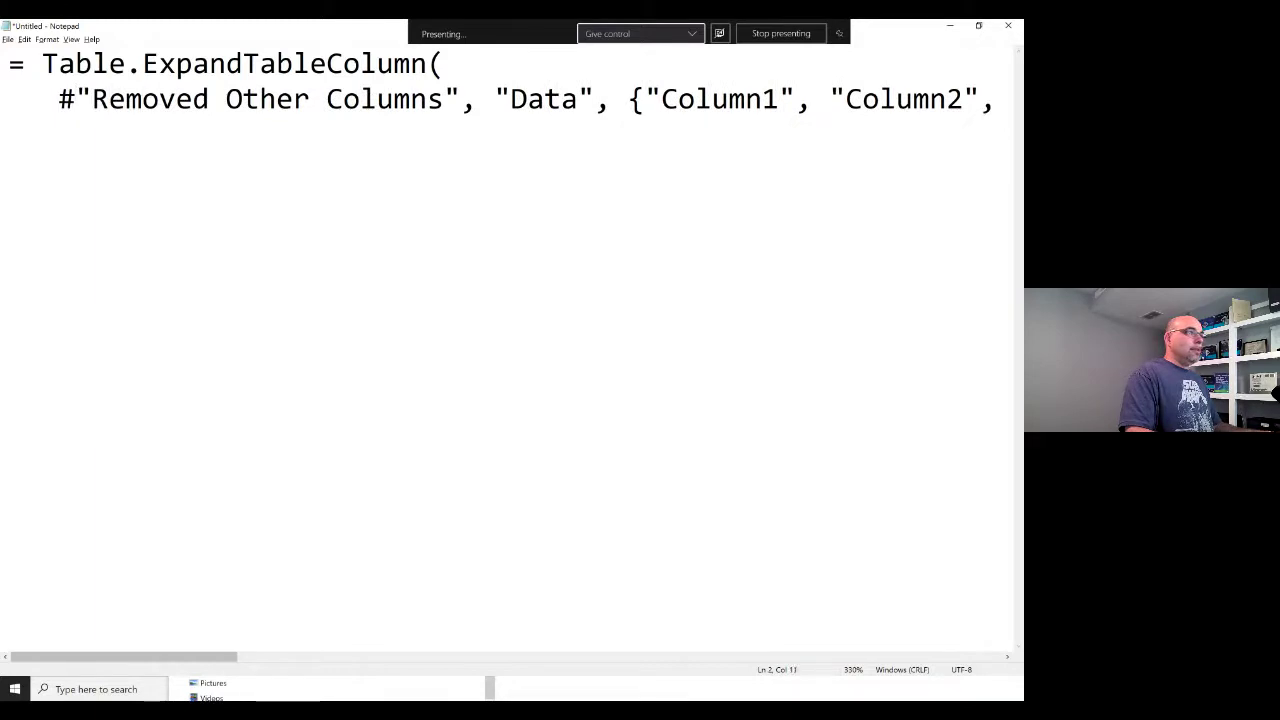
{"action": "key", "text": "BackSpace"}
{"action": "key", "text": "Return"}
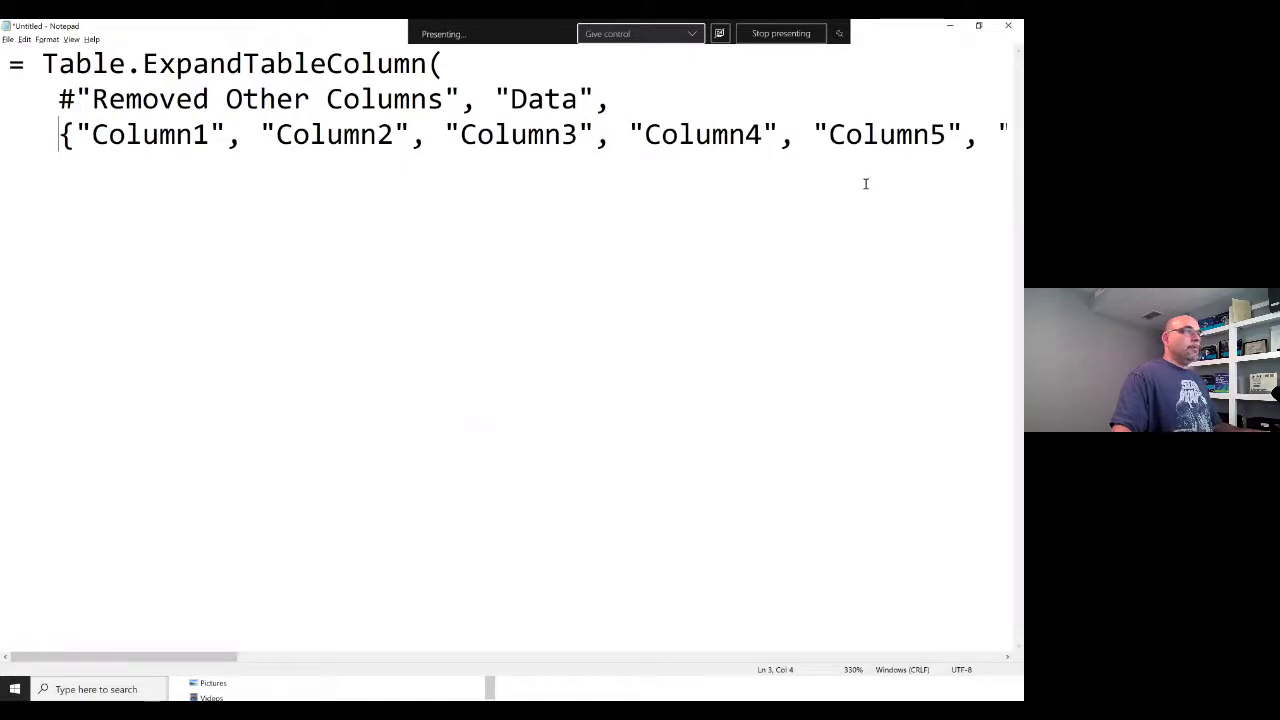
Reduce the text zoom to 300% and insert six blank lines above the formula
{"action": "scroll", "coordinate": [400, 410], "scroll_direction": "down", "scroll_amount": 3}
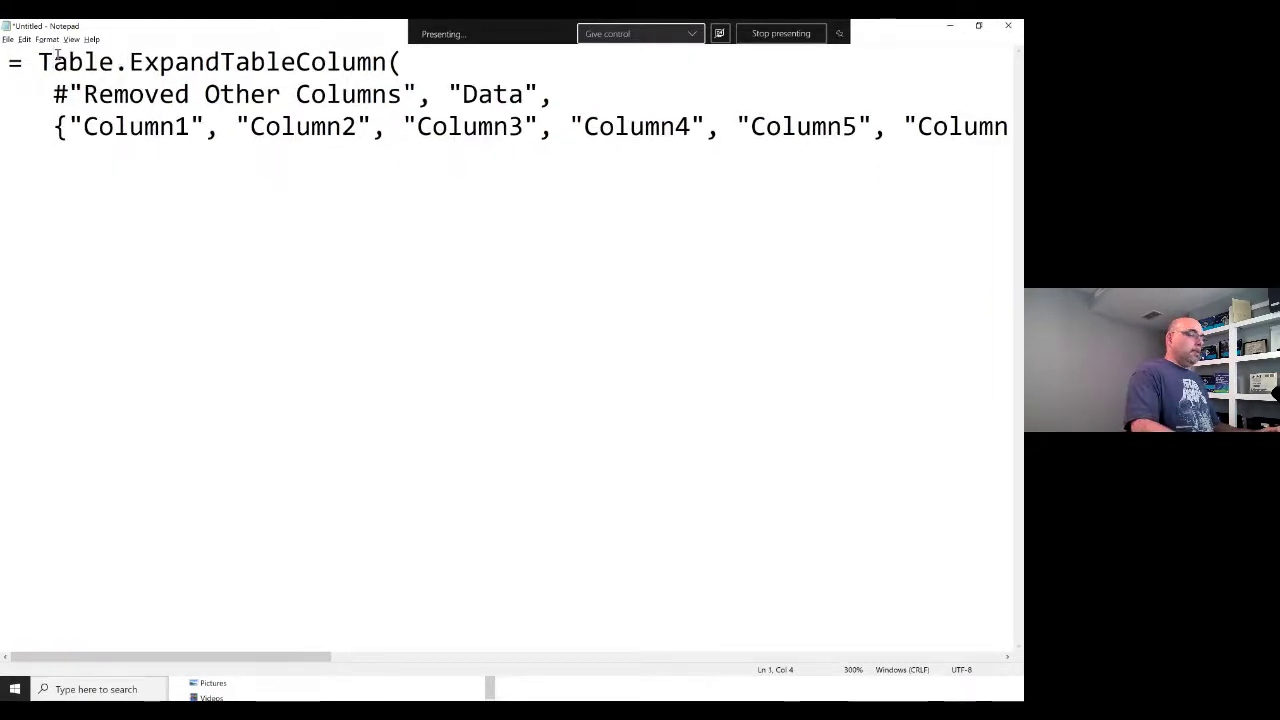
{"action": "key", "text": "Home"}
{"action": "key", "text": "Return"}
{"action": "key", "text": "Return"}
{"action": "key", "text": "Return"}
{"action": "key", "text": "Return"}
{"action": "key", "text": "Return"}
{"action": "key", "text": "Return"}
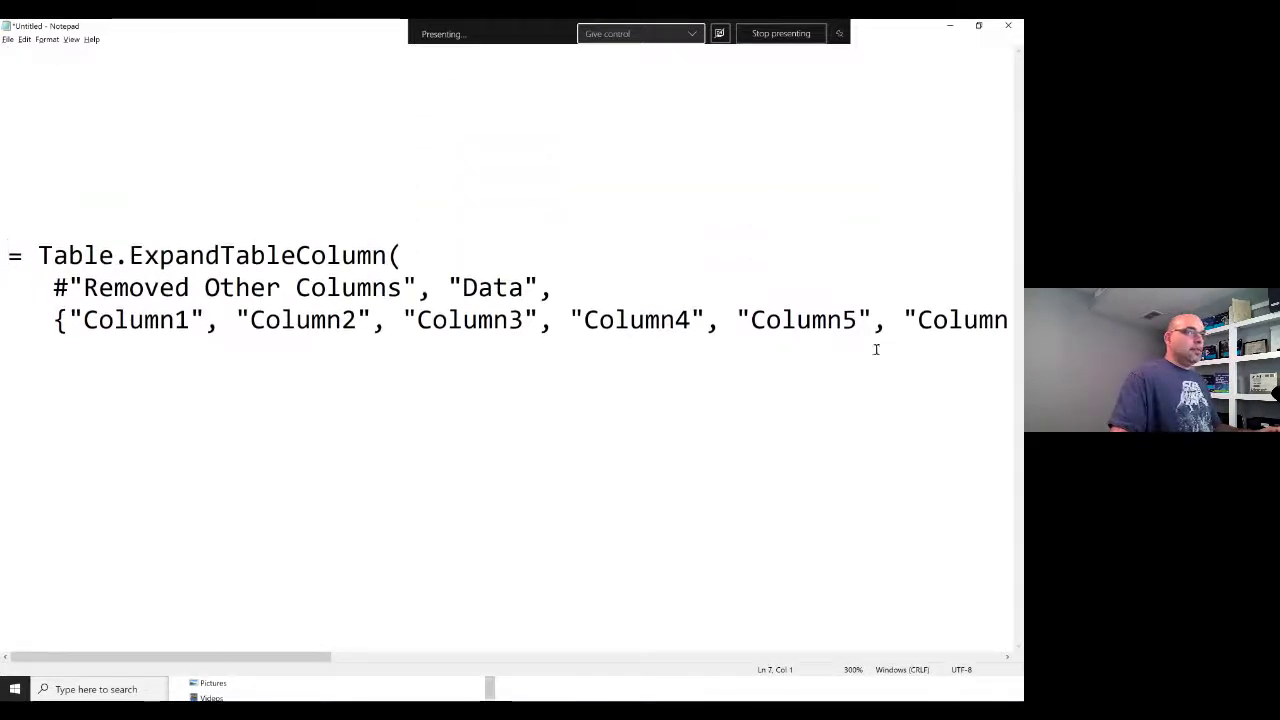
Put the second list of column names on its own indented line and compare both lists through Column9
{"action": "left_click_drag", "start_coordinate": [168, 650], "coordinate": [422, 655]}
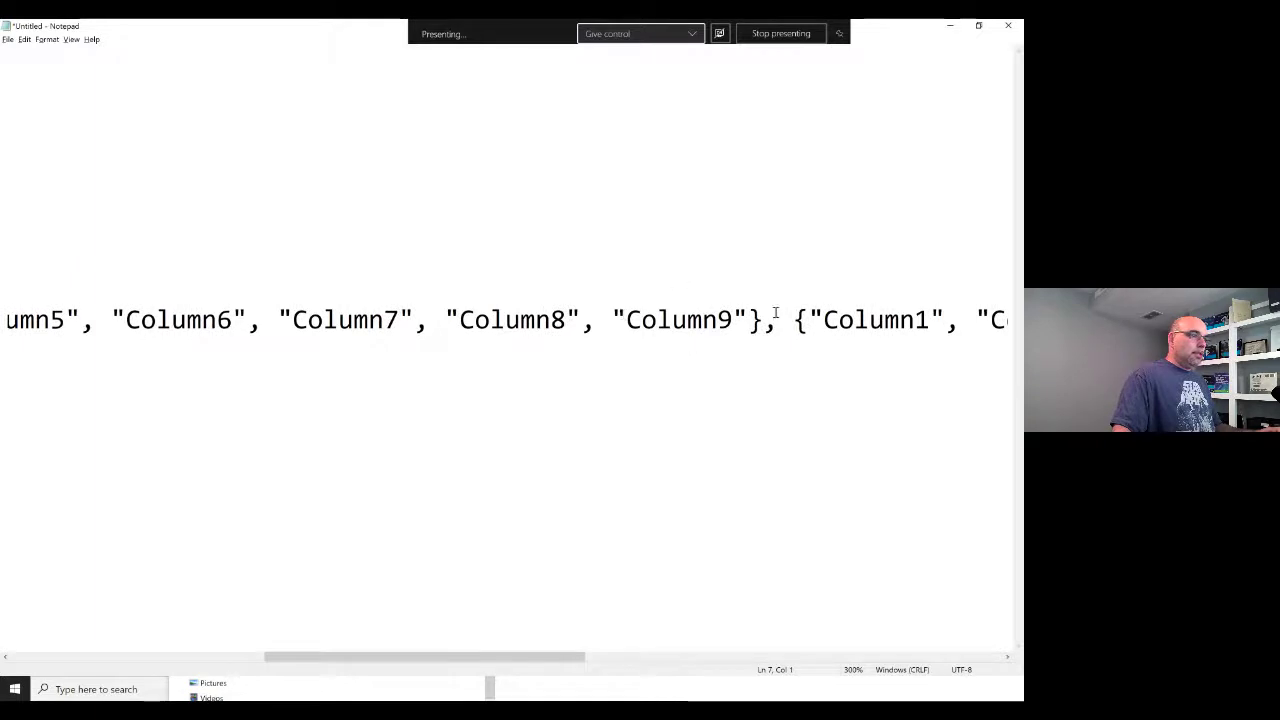
{"action": "key", "text": "BackSpace"}
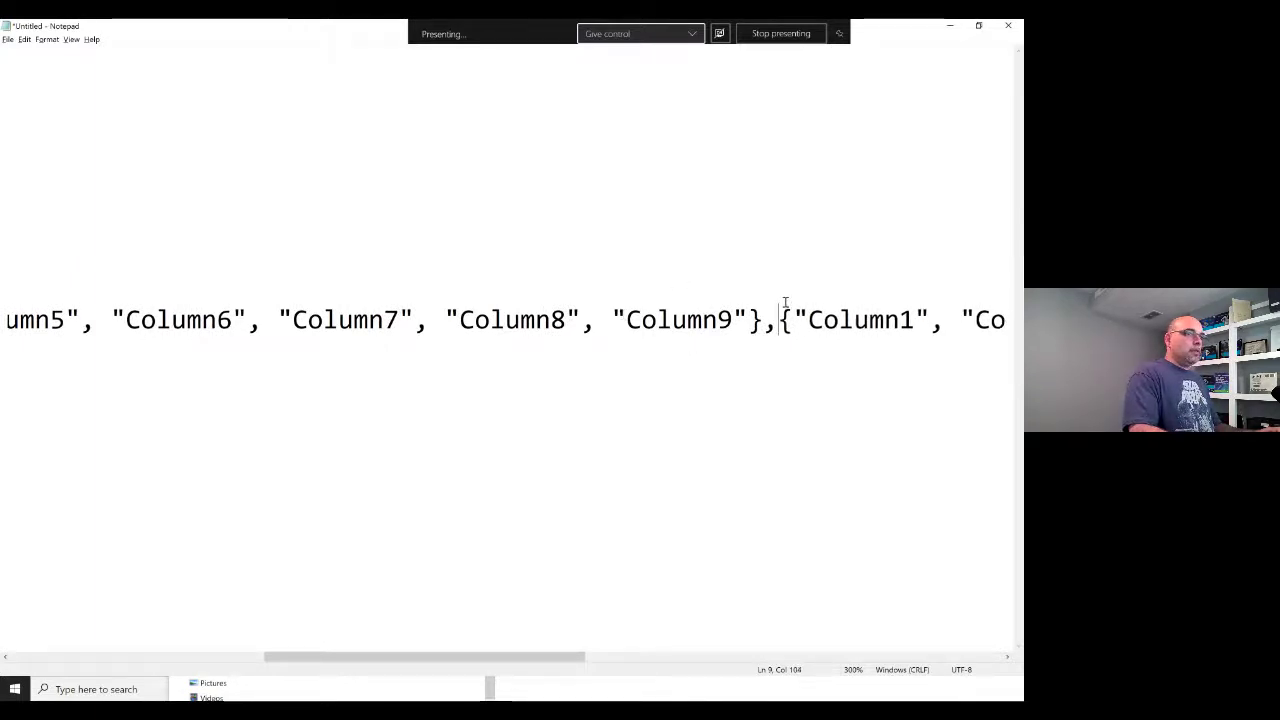
{"action": "key", "text": "Return"}
{"action": "key", "text": "Up"}
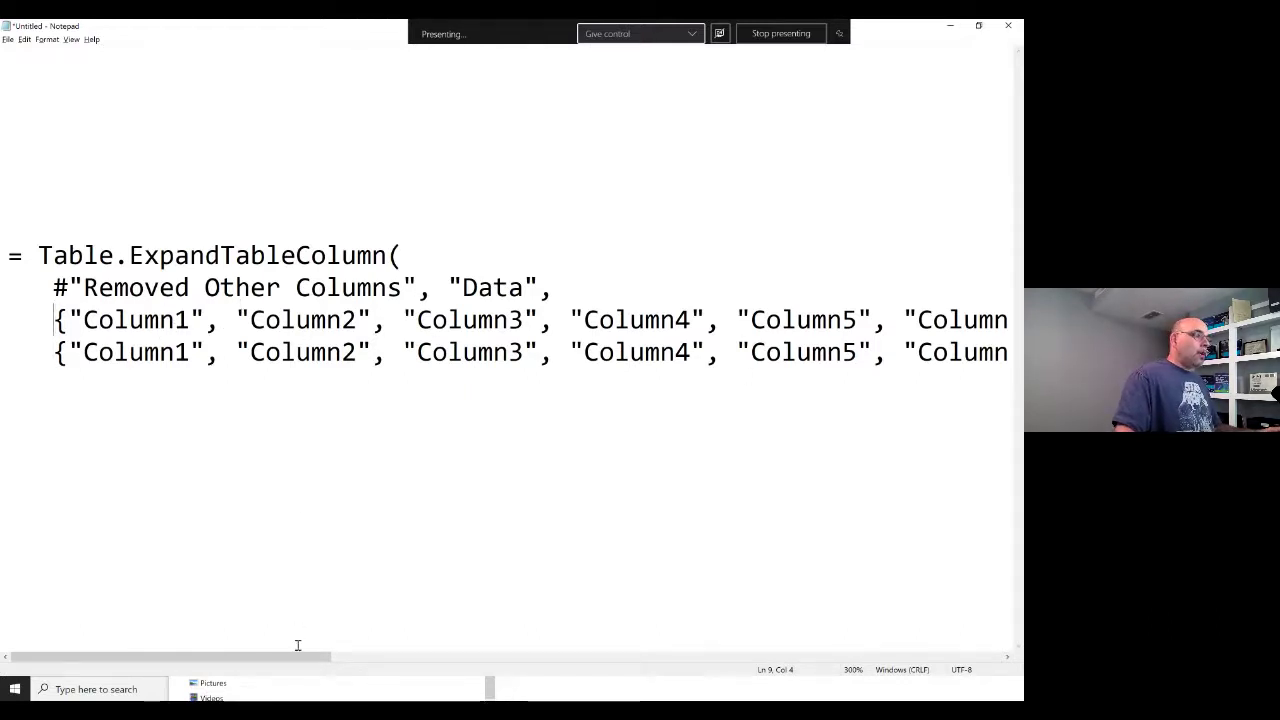
{"action": "scroll", "coordinate": [636, 354], "scroll_direction": "right", "scroll_amount": 10}
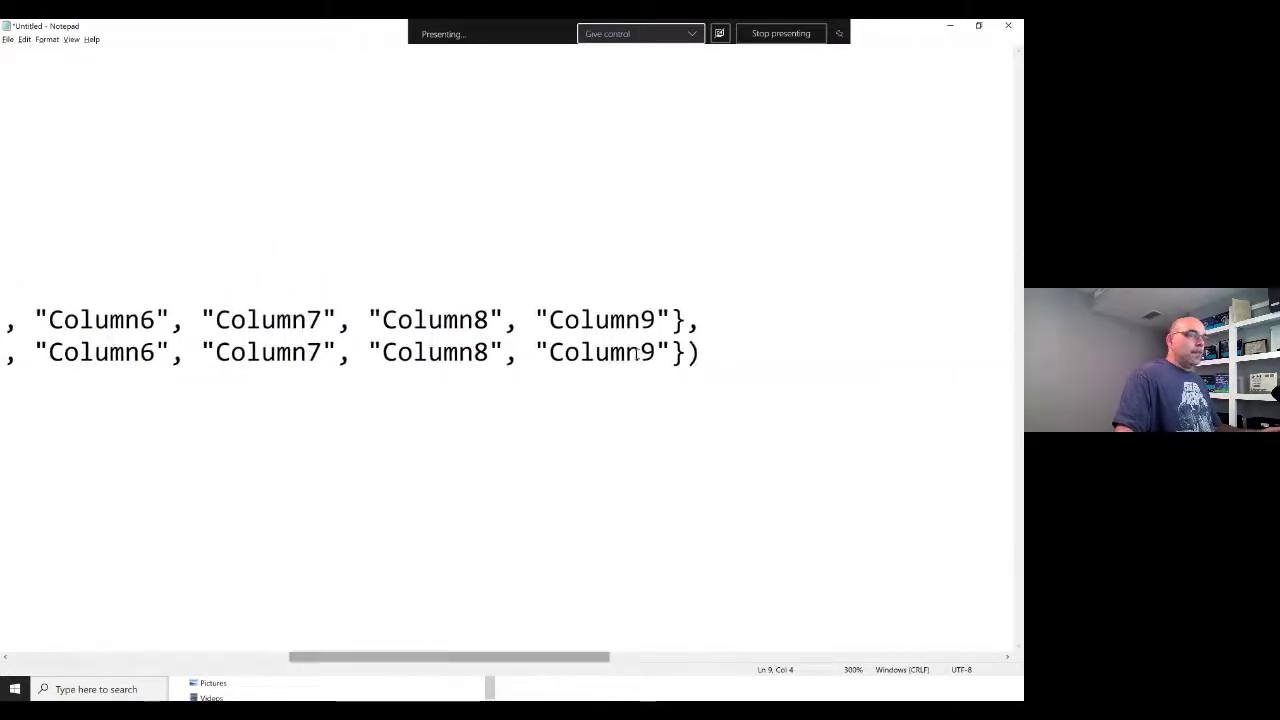
{"action": "left_click_drag", "start_coordinate": [480, 658], "coordinate": [197, 660]}
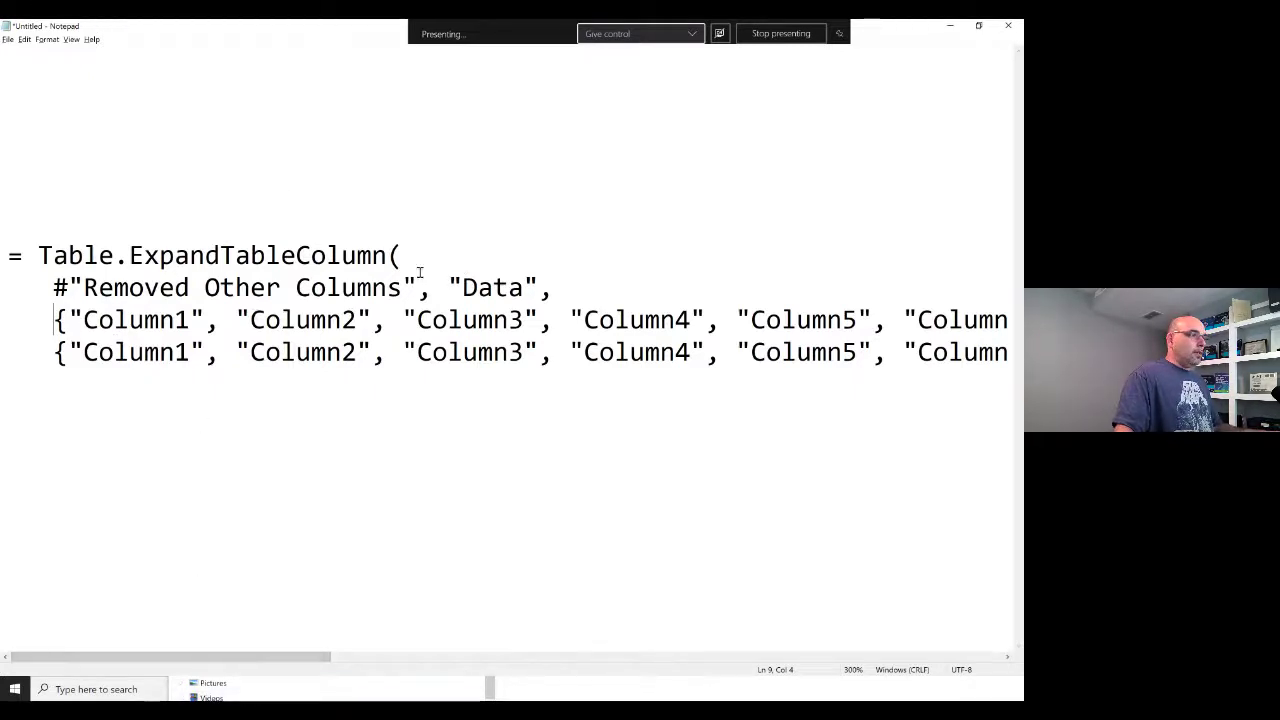
Switch to Power Query Editor and add the nested 2019 table from the Removed Other Columns step as a new query
{"action": "key", "text": "ctrl+z"}
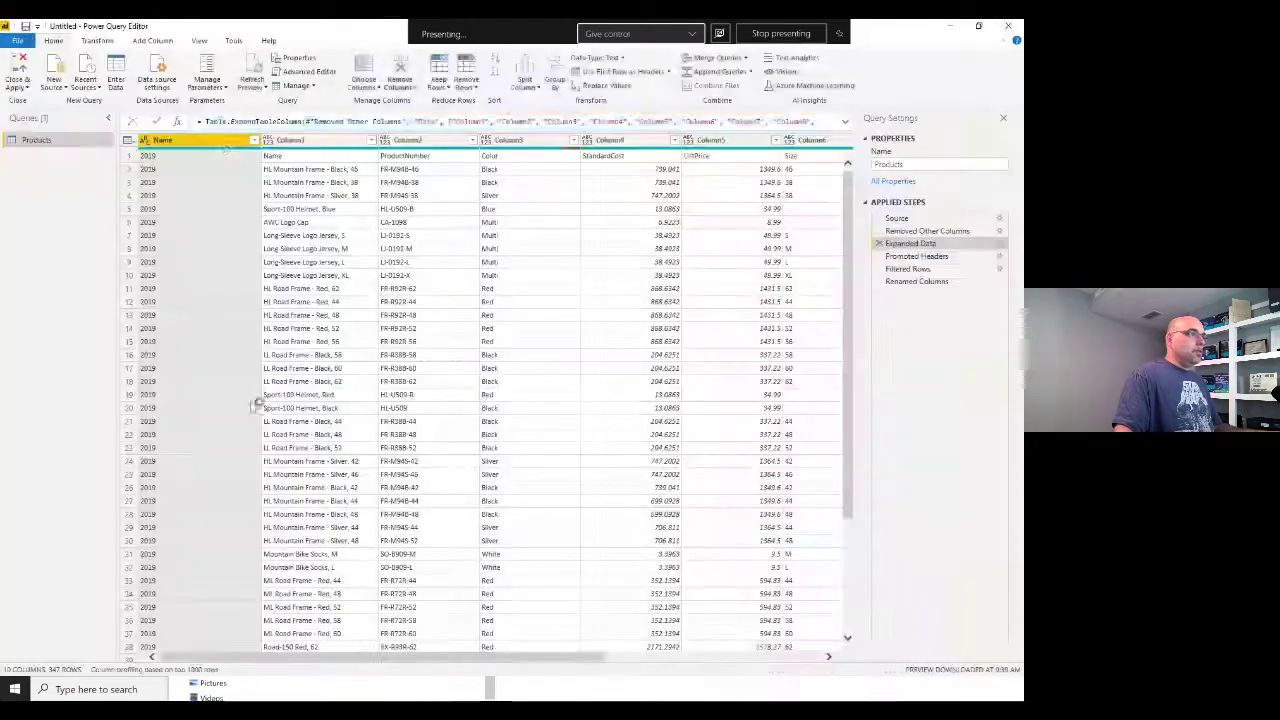
{"action": "left_click", "coordinate": [895, 243]}
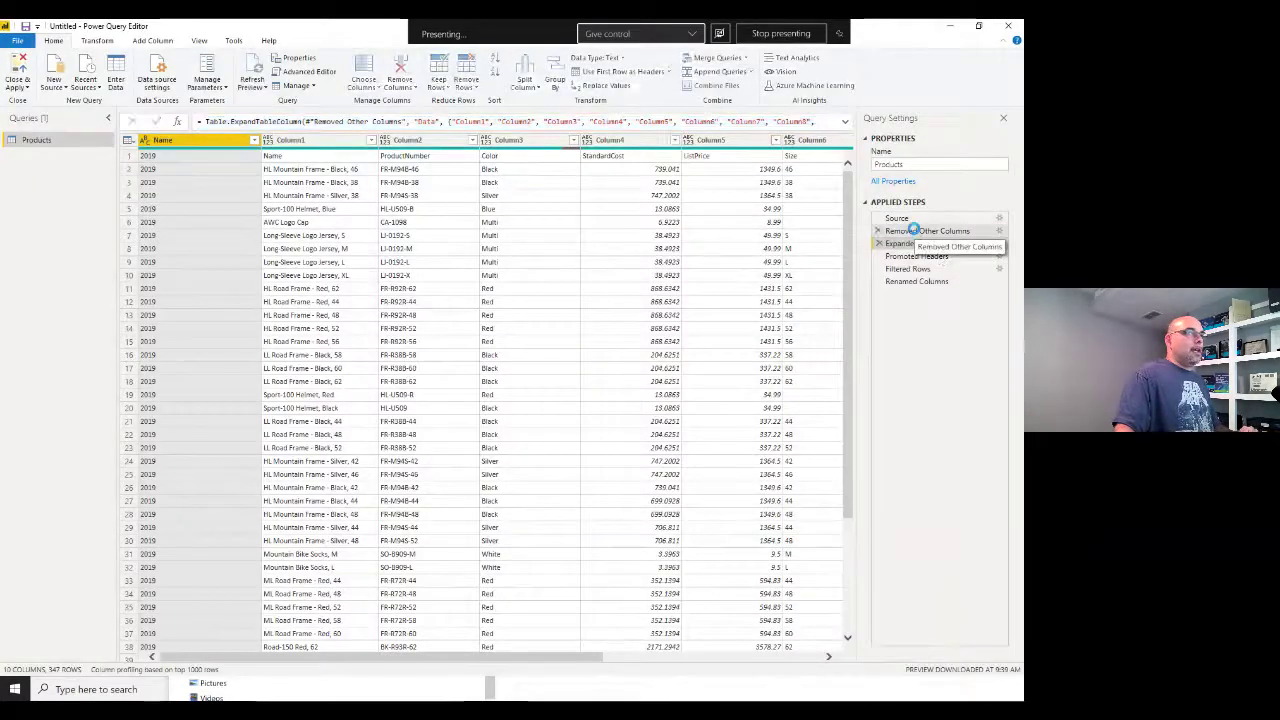
{"action": "left_click", "coordinate": [905, 231]}
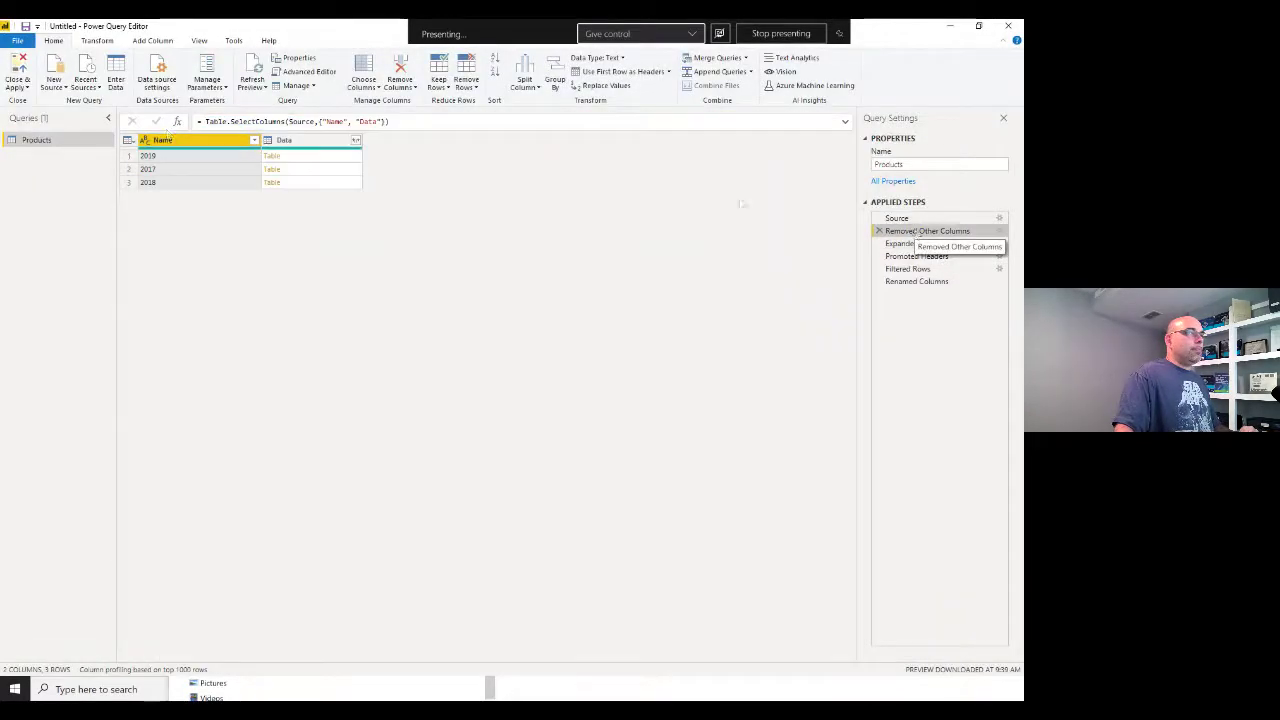
{"action": "left_click", "coordinate": [289, 160]}
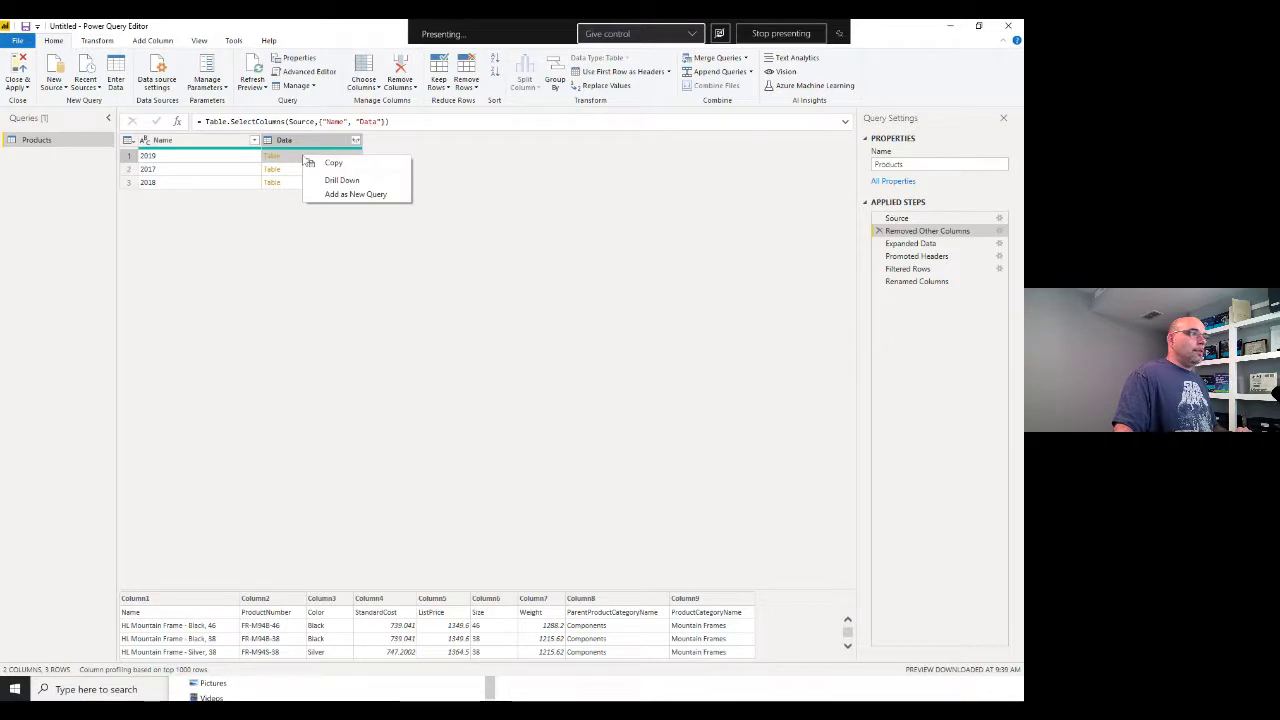
{"action": "left_click", "coordinate": [343, 195]}
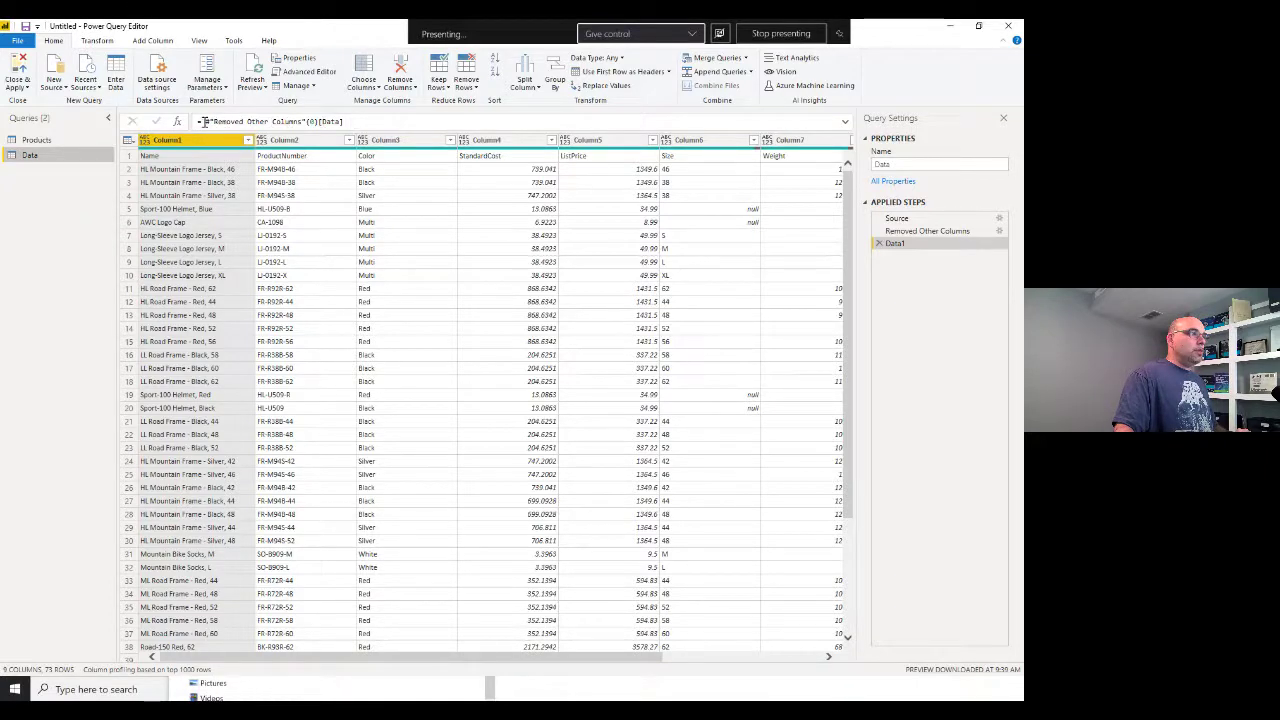
Examine the {0}[Data] reference in the Data query's Data1 formula against the table in its Removed Other Columns step
{"action": "left_click", "coordinate": [312, 121]}
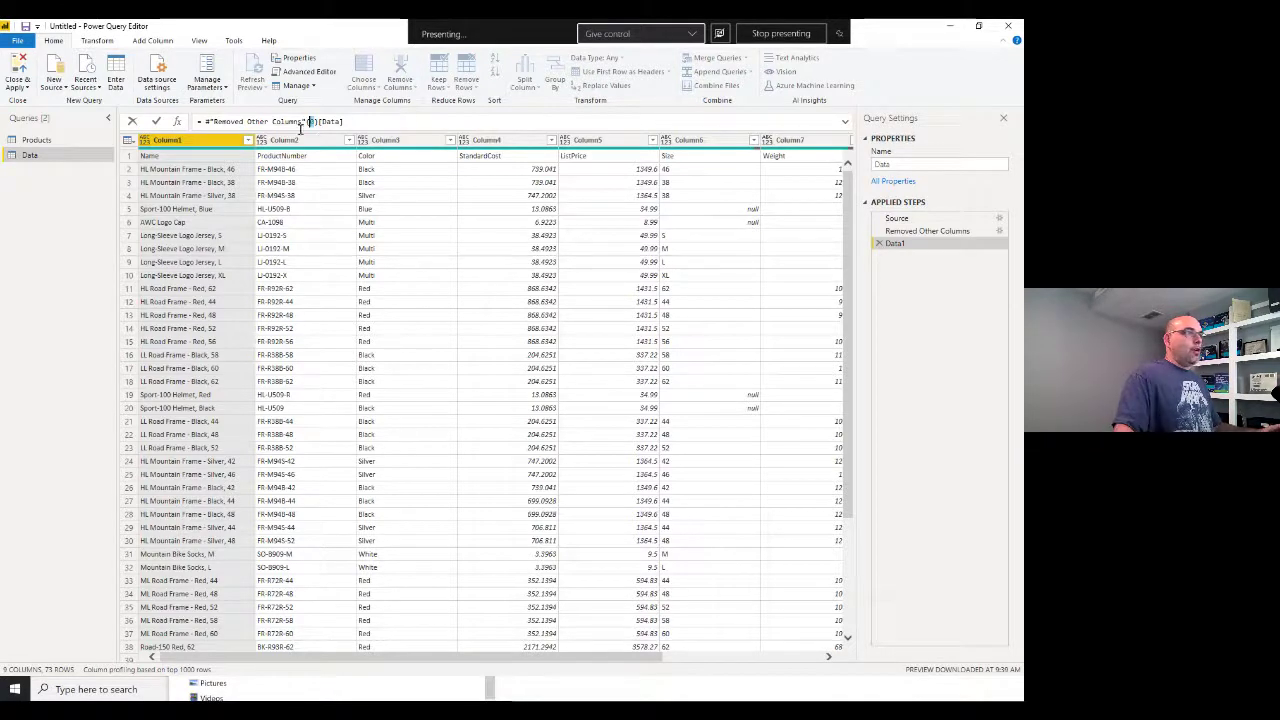
{"action": "left_click", "coordinate": [933, 232]}
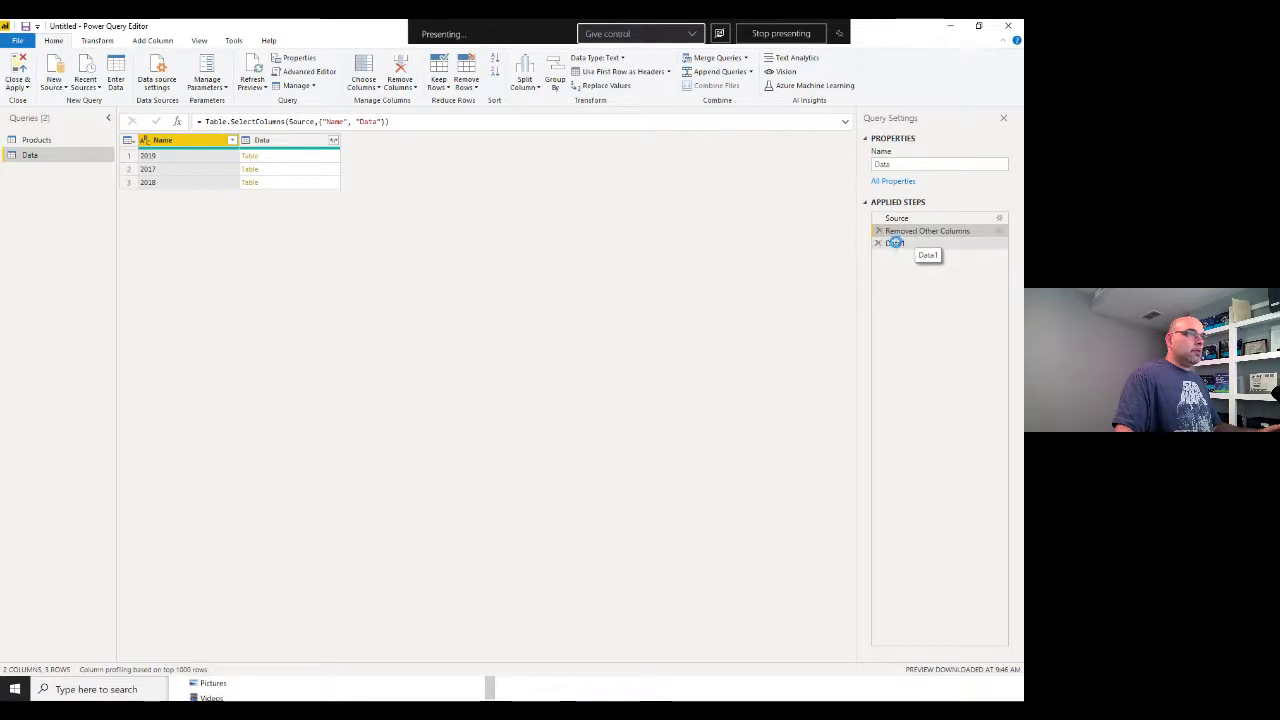
{"action": "left_click", "coordinate": [895, 243]}
{"action": "double_click", "coordinate": [331, 122]}
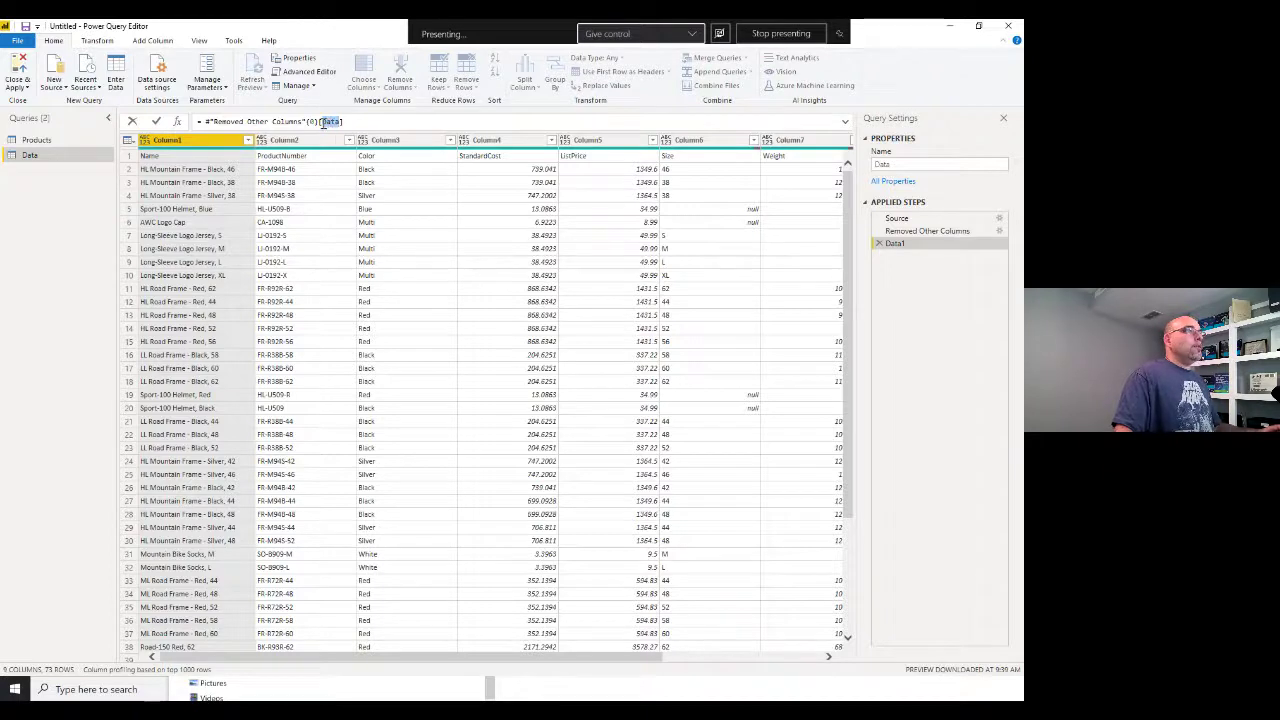
{"action": "left_click", "coordinate": [930, 231]}
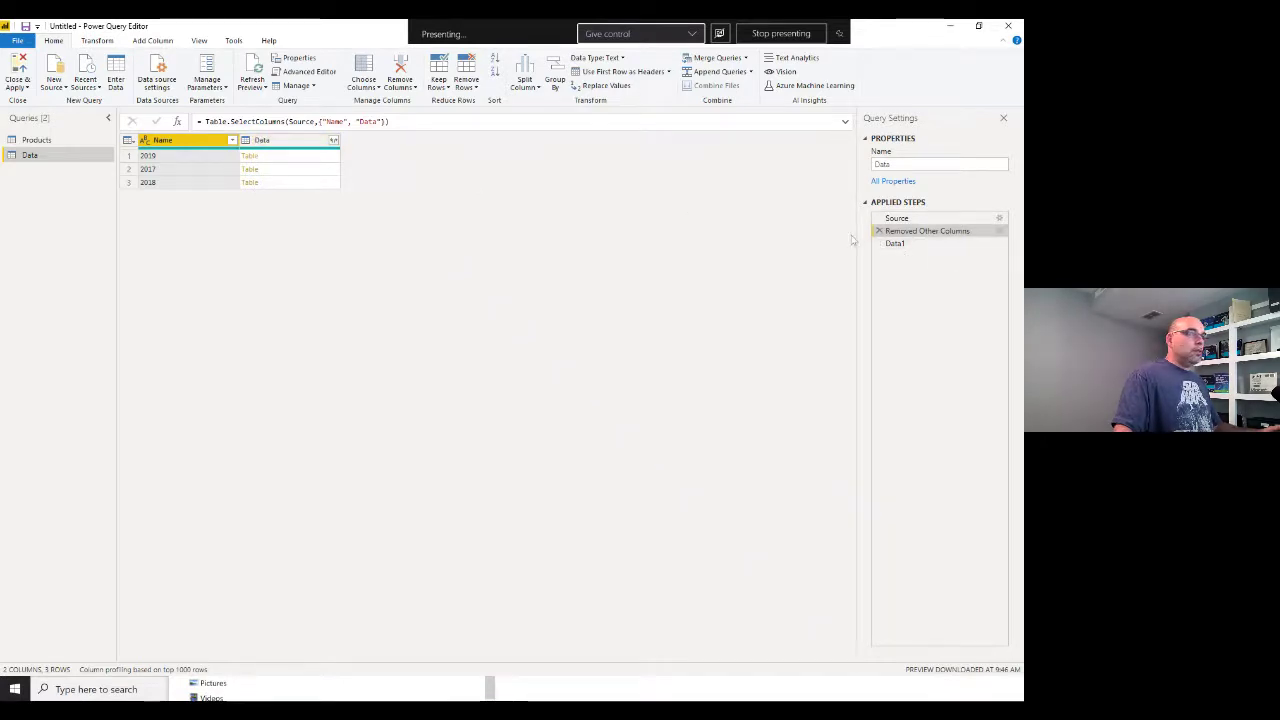
{"action": "left_click", "coordinate": [892, 244]}
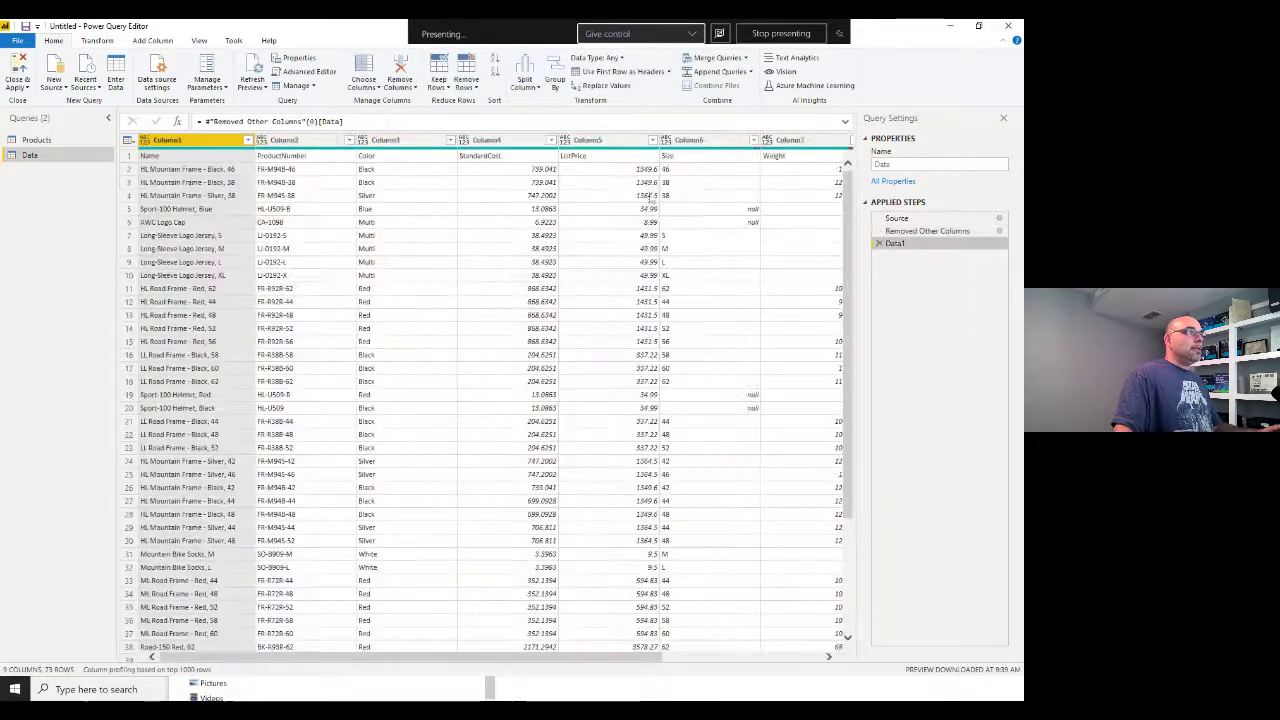
{"action": "double_click", "coordinate": [330, 121]}
{"action": "left_click_drag", "start_coordinate": [297, 121], "coordinate": [309, 121]}
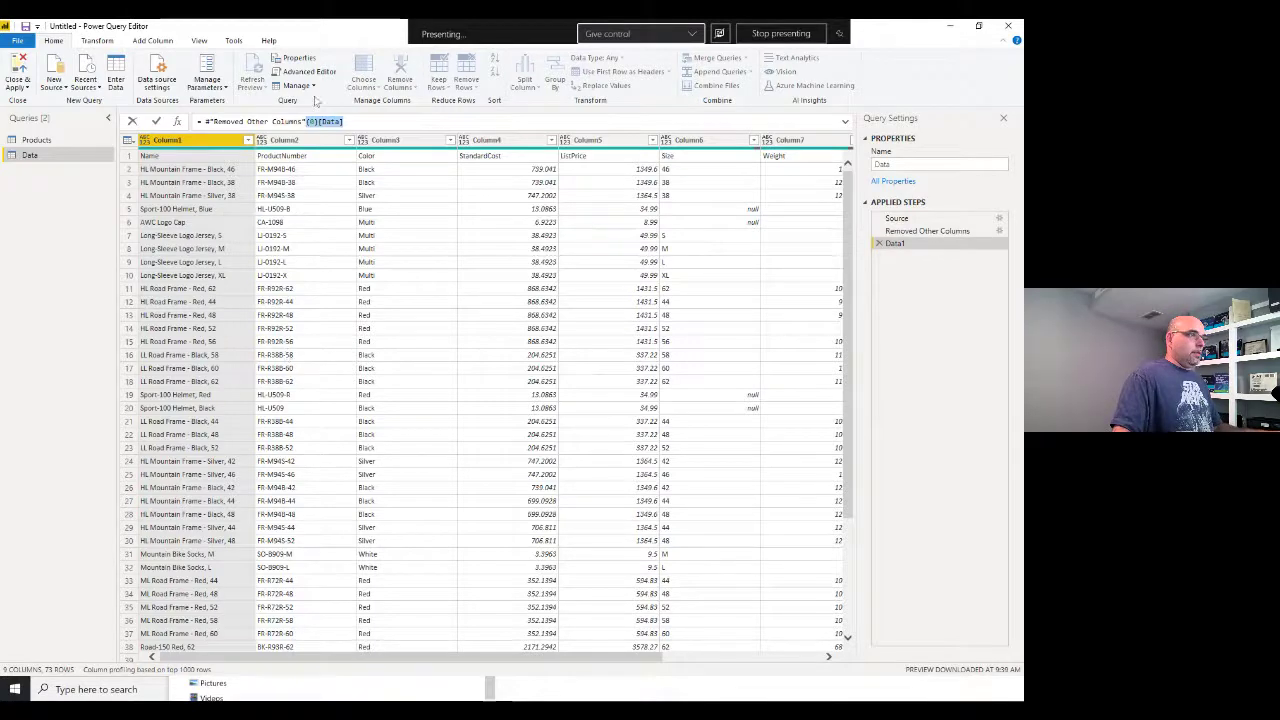
Review the Products query's Expanded Data and Removed Other Columns steps, including the 2017 row
{"action": "double_click", "coordinate": [40, 140]}
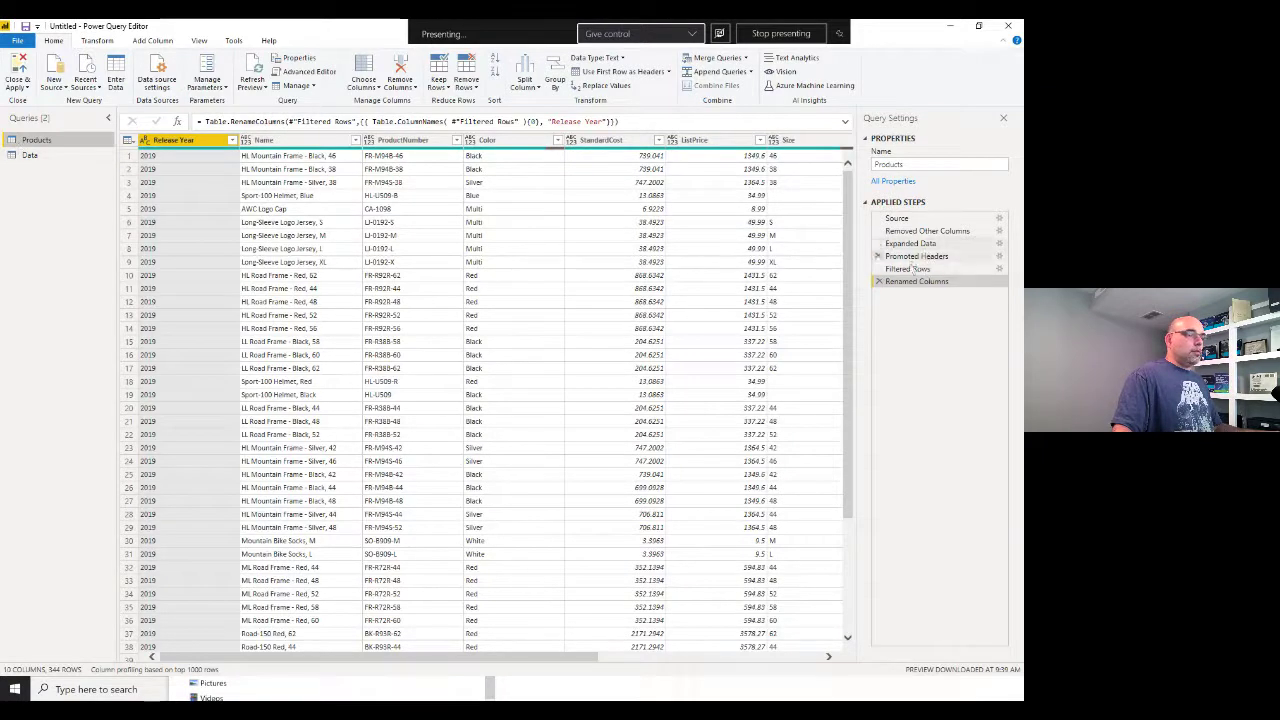
{"action": "left_click", "coordinate": [908, 270]}
{"action": "left_click", "coordinate": [910, 243]}
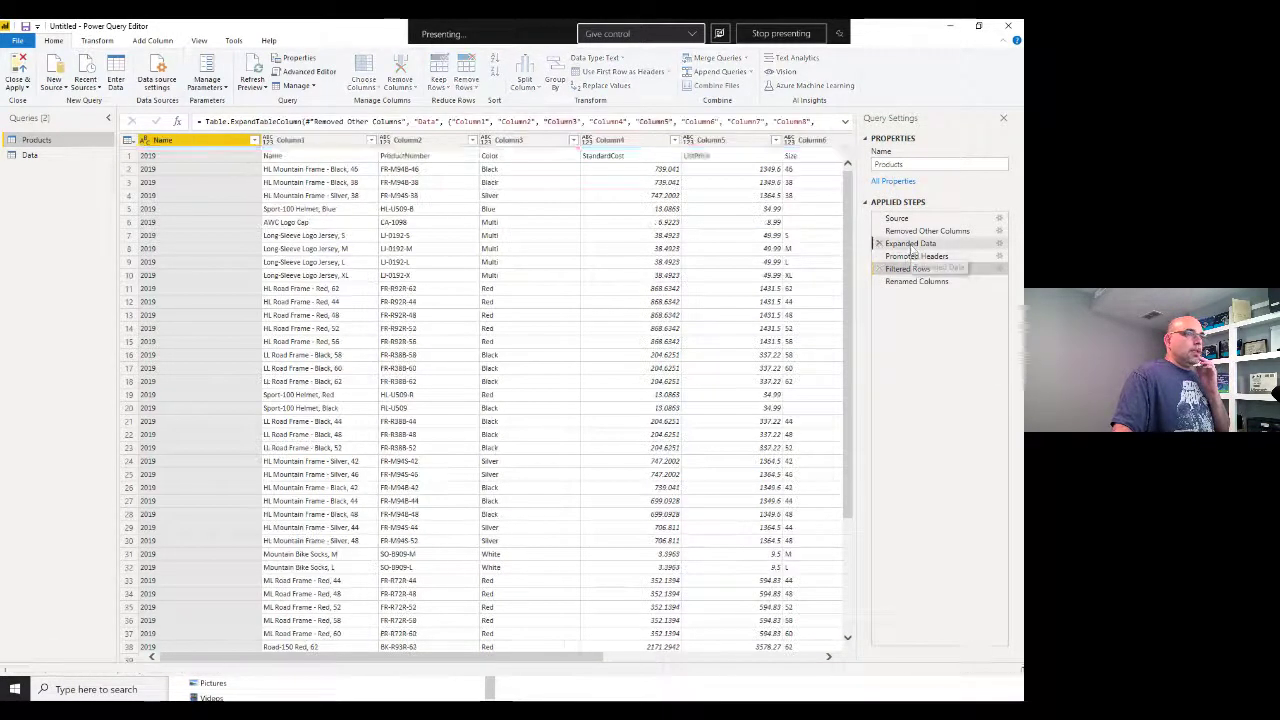
{"action": "left_click", "coordinate": [912, 231]}
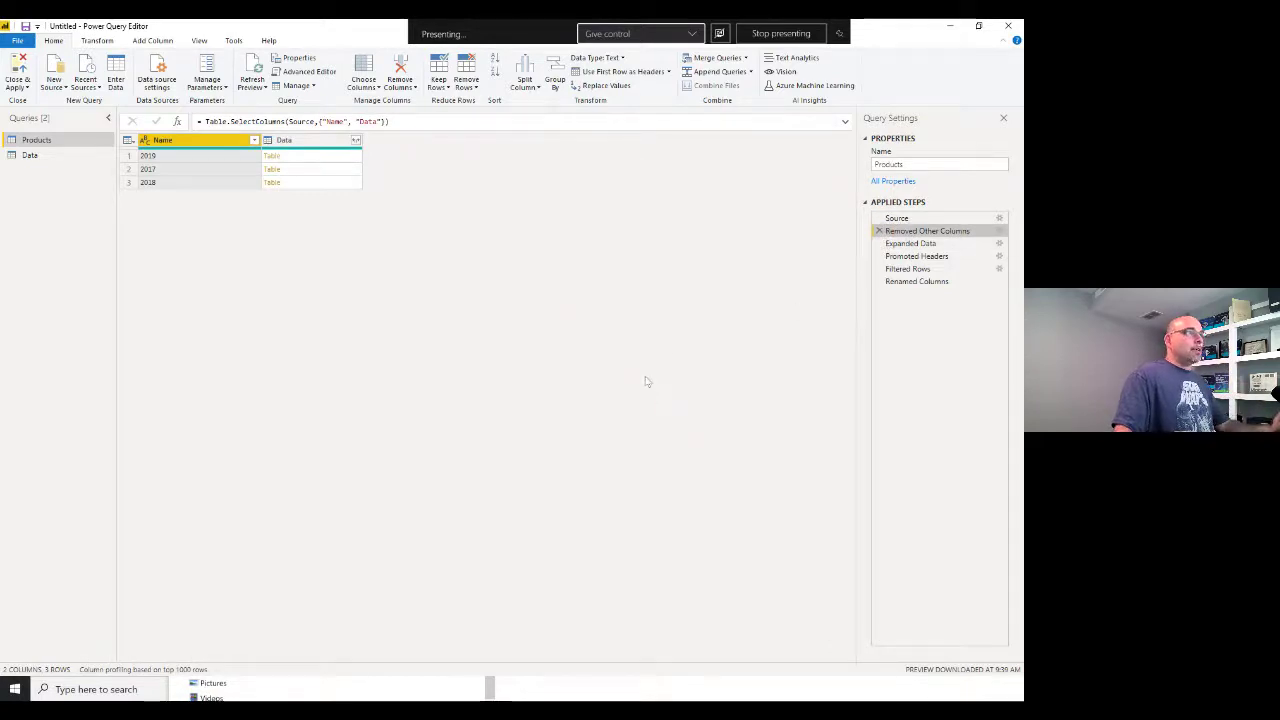
{"action": "right_click", "coordinate": [310, 162]}
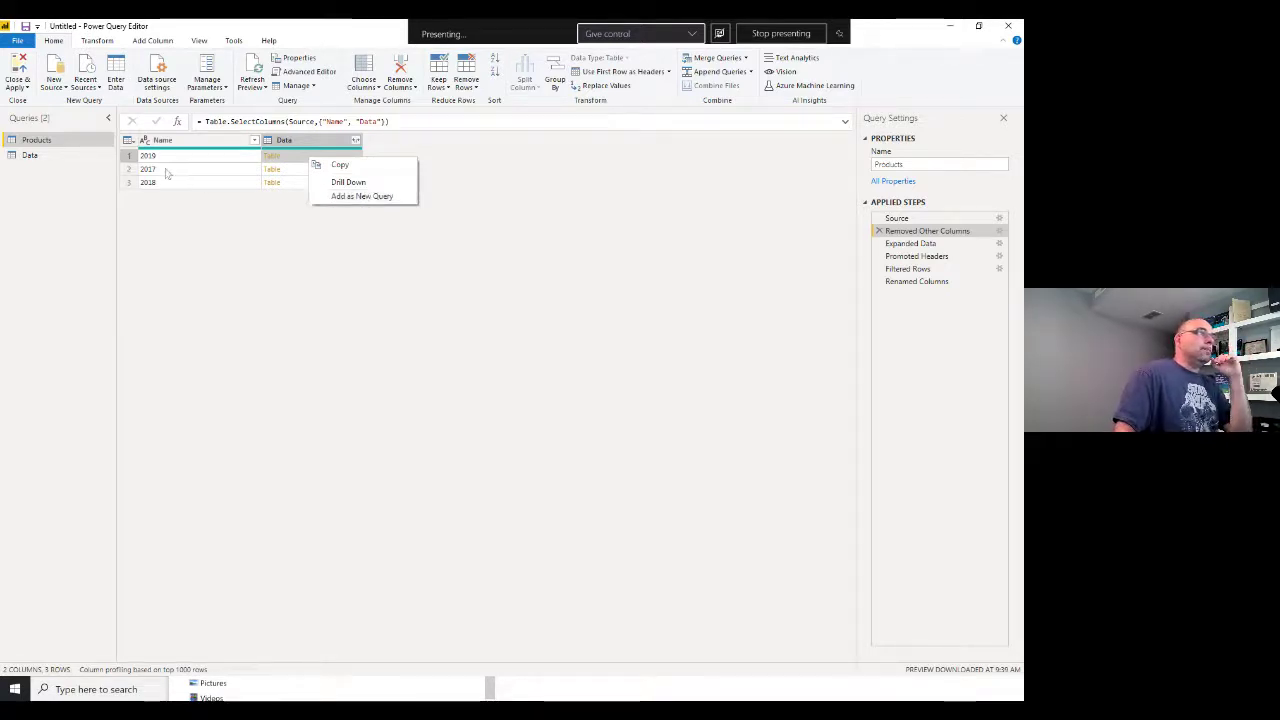
{"action": "left_click", "coordinate": [128, 170]}
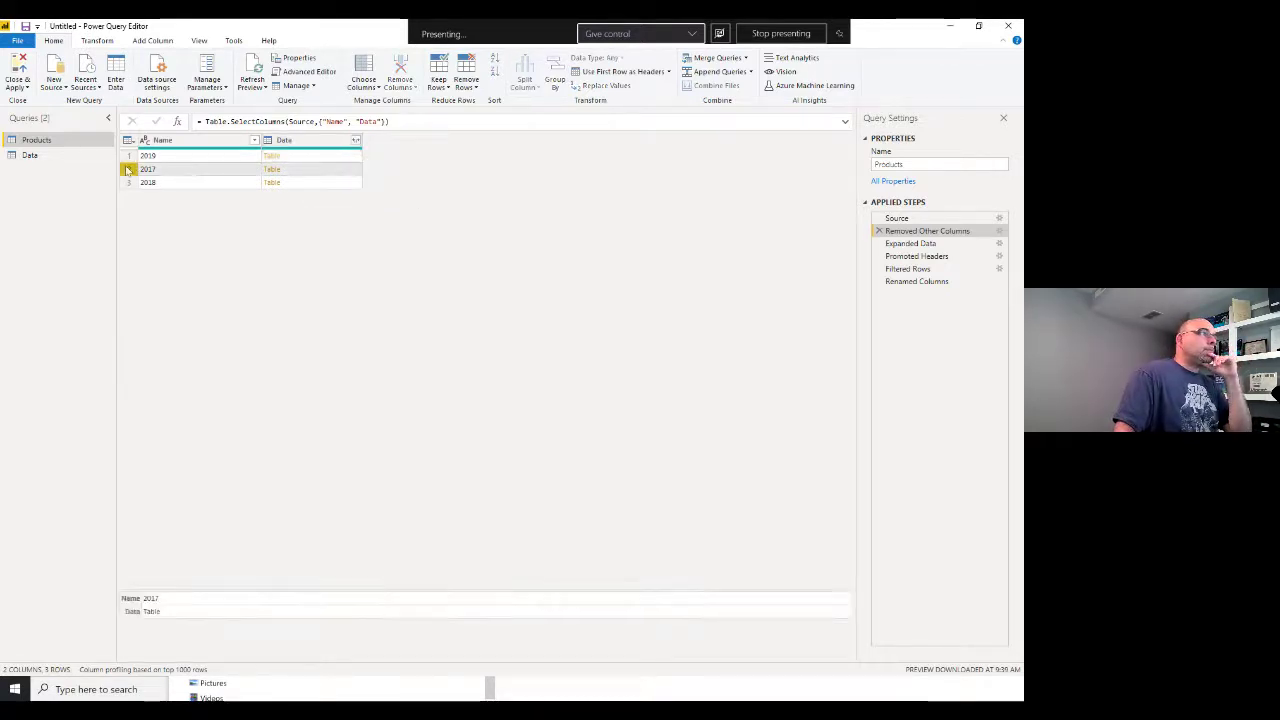
Copy the {0}[Data] part of the Data query's Data1 formula
{"action": "left_click", "coordinate": [29, 156]}
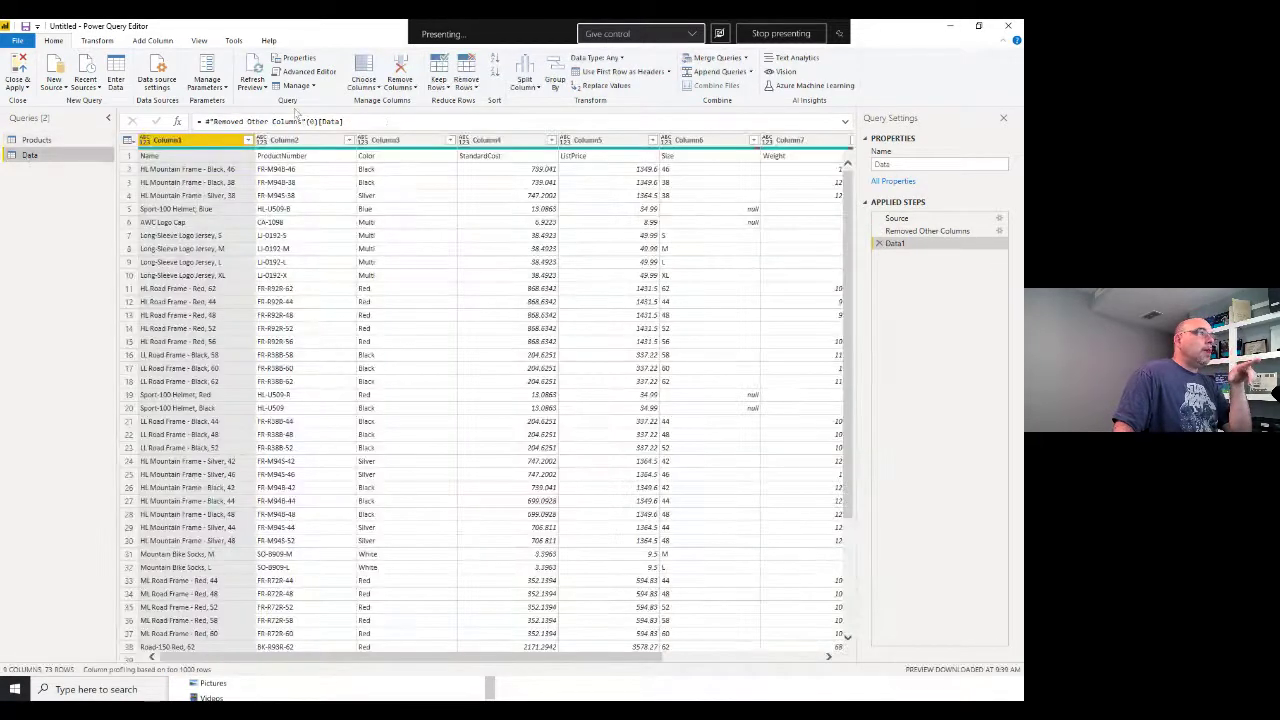
{"action": "left_click_drag", "start_coordinate": [309, 120], "coordinate": [355, 122]}
{"action": "key", "text": "ctrl+c"}
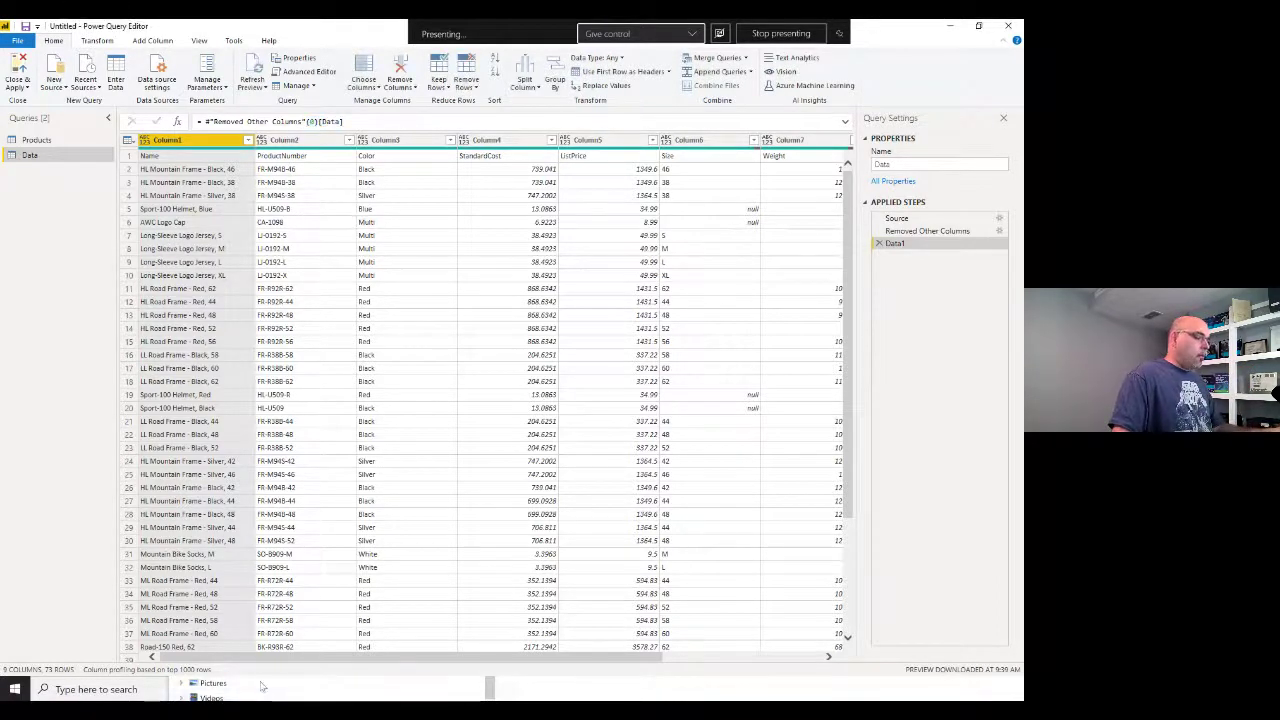
Switch to Notepad, paste {0}[Data] four lines below the last formula line, and select #"Removed Other Columns" in the formula
{"action": "key", "text": "alt+Tab"}
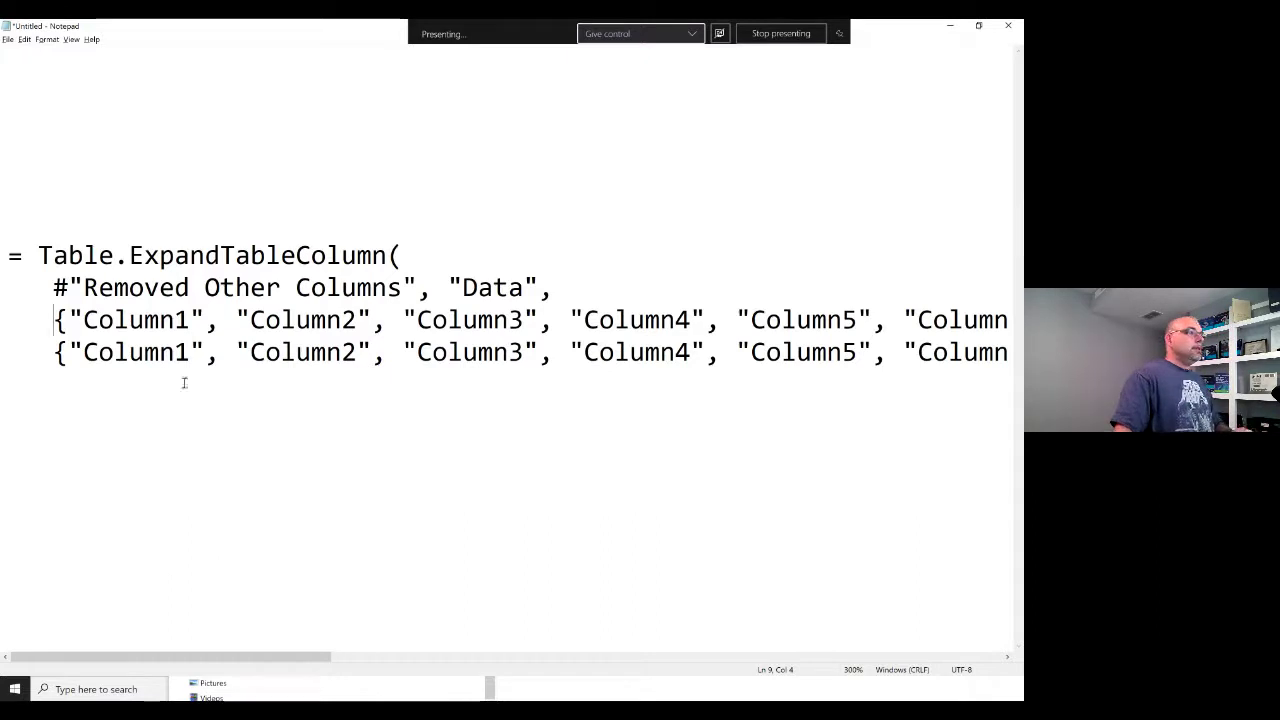
{"action": "left_click", "coordinate": [111, 449]}
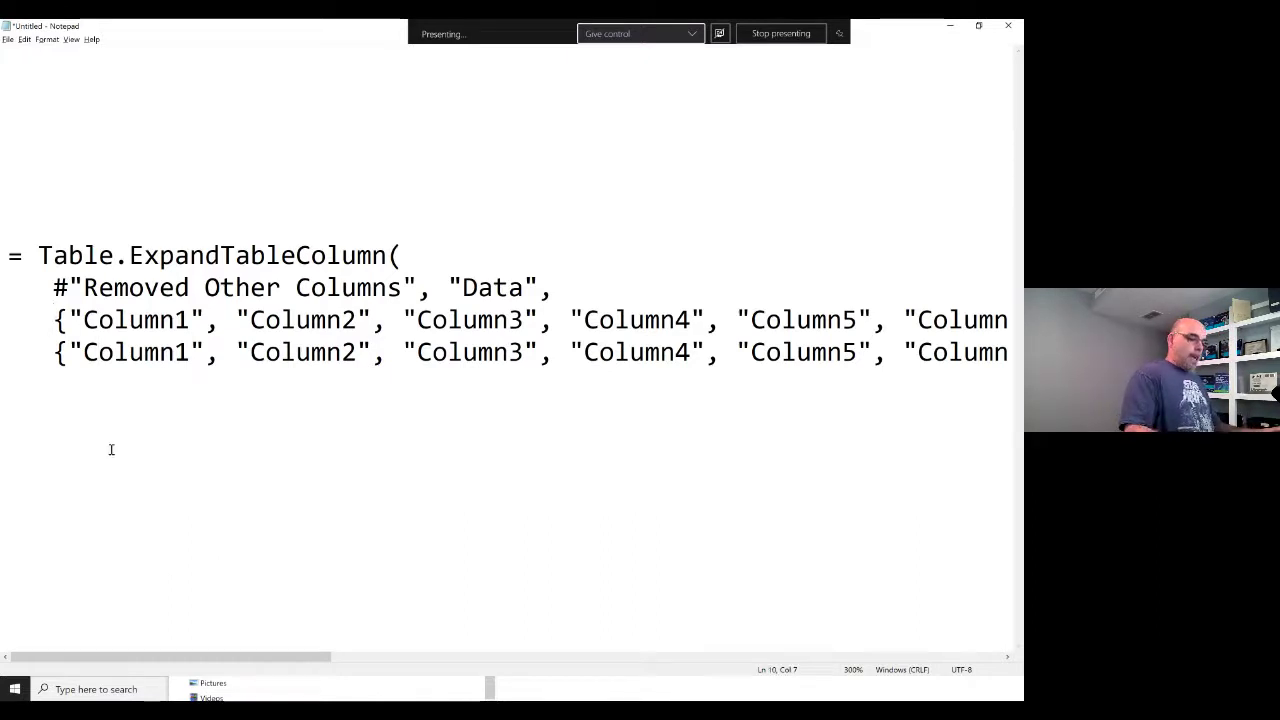
{"action": "key", "text": "End"}
{"action": "key", "text": "Return"}
{"action": "key", "text": "Return"}
{"action": "key", "text": "Return"}
{"action": "key", "text": "Return"}
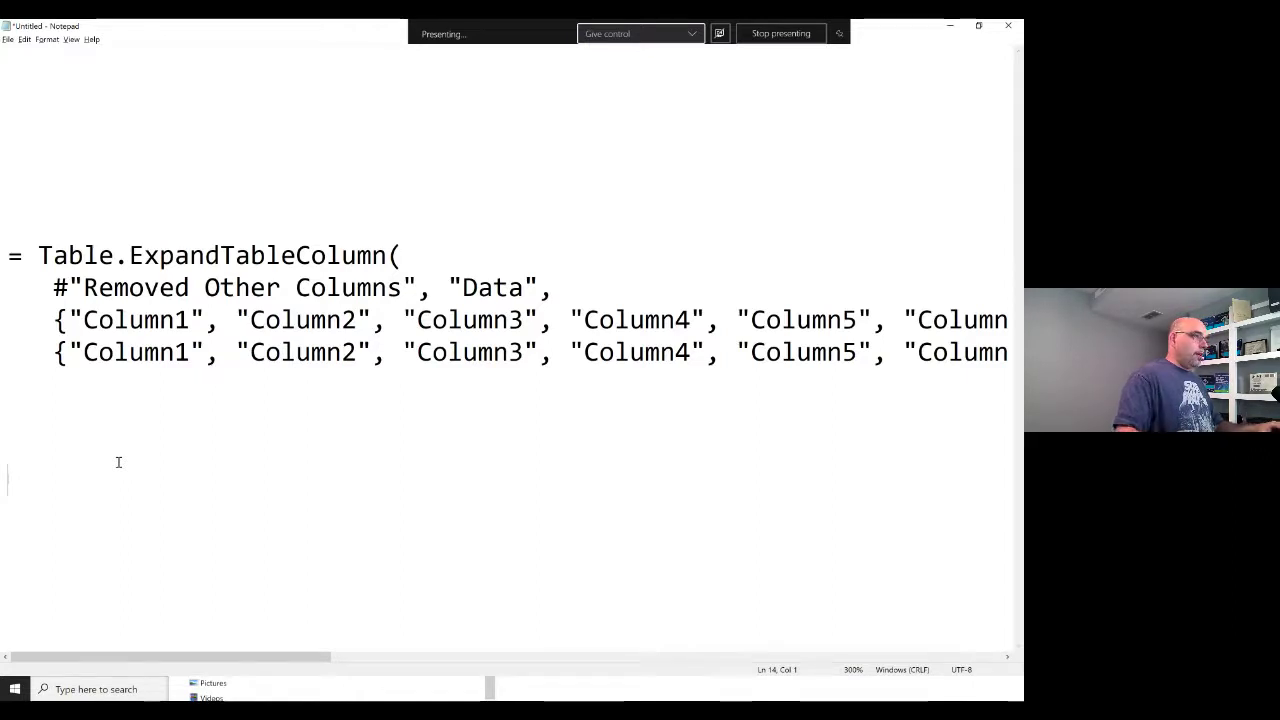
{"action": "key", "text": "ctrl+v"}
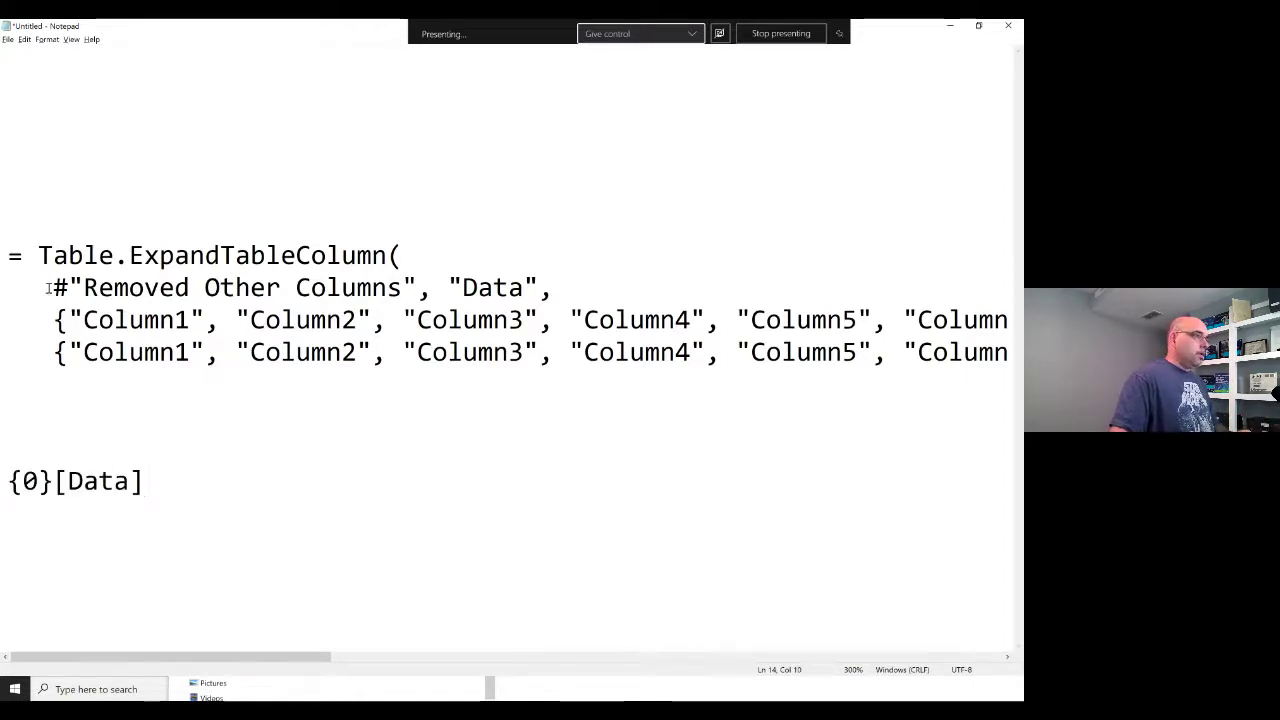
{"action": "left_click_drag", "start_coordinate": [53, 288], "coordinate": [416, 288]}
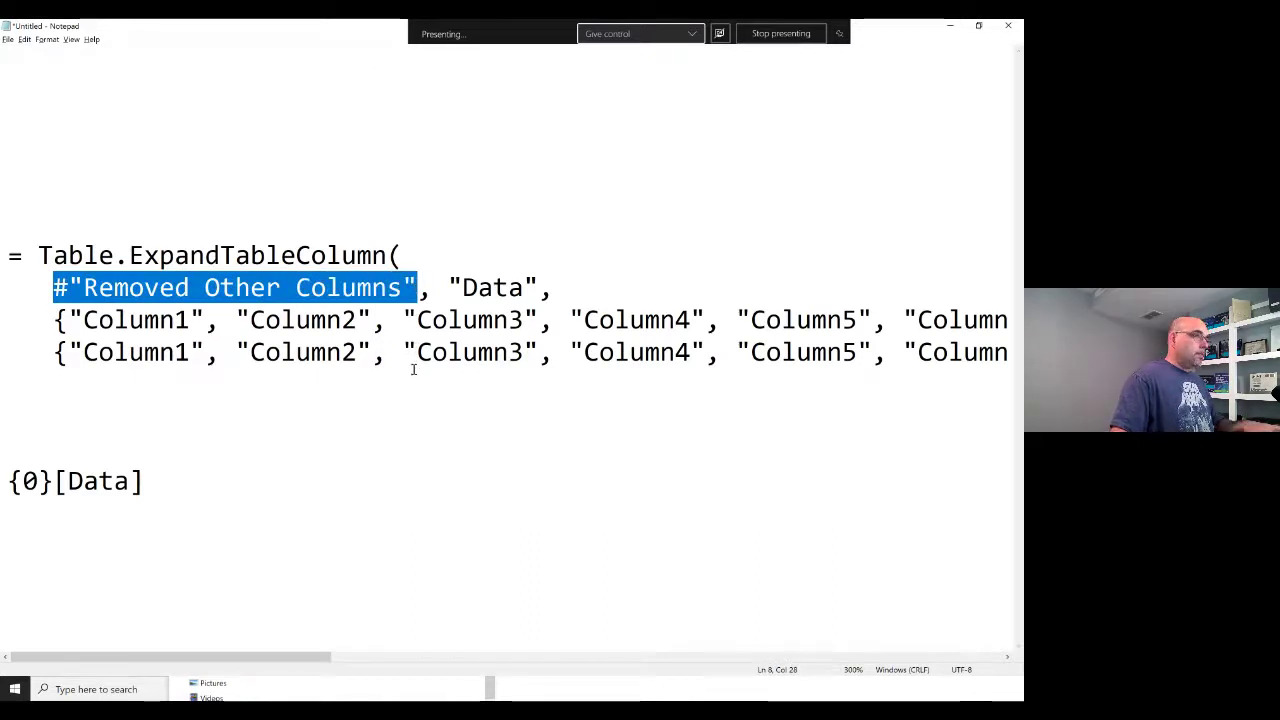
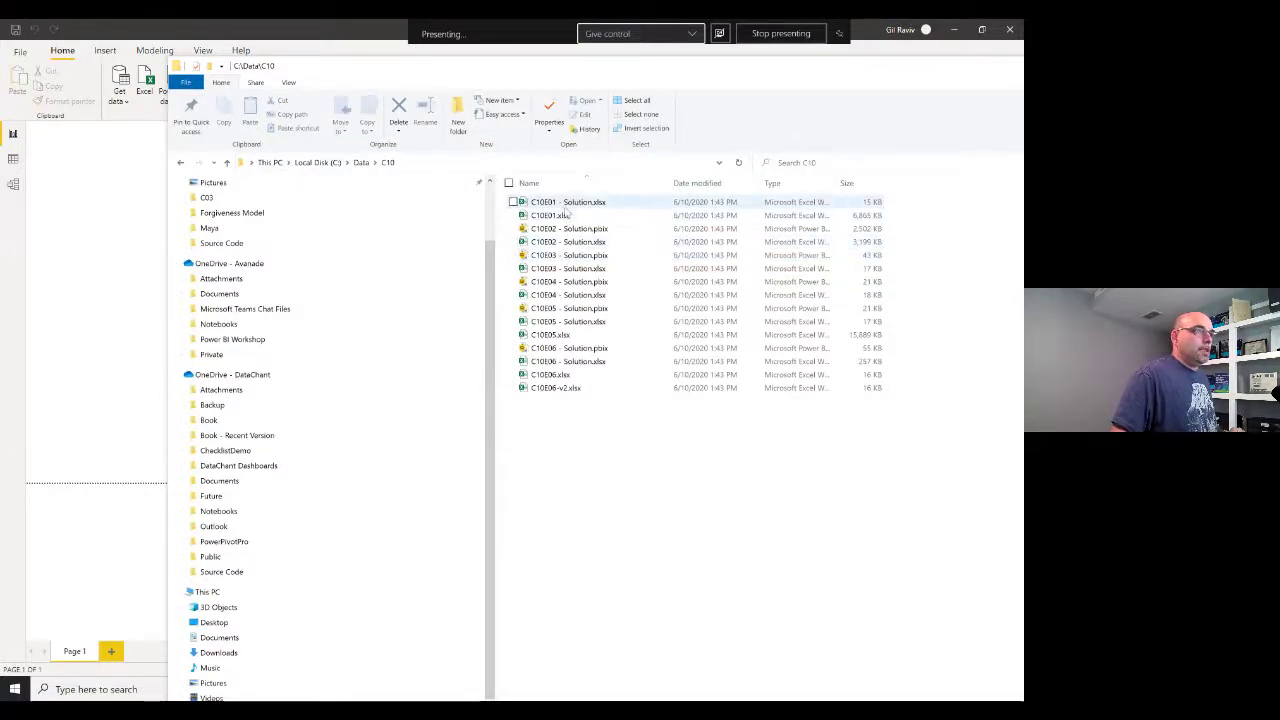
Open the workbook C10E01.xlsx from the C:\Data\C10 folder in Excel, dismissing the failed Protected View attempt
{"action": "double_click", "coordinate": [556, 217]}
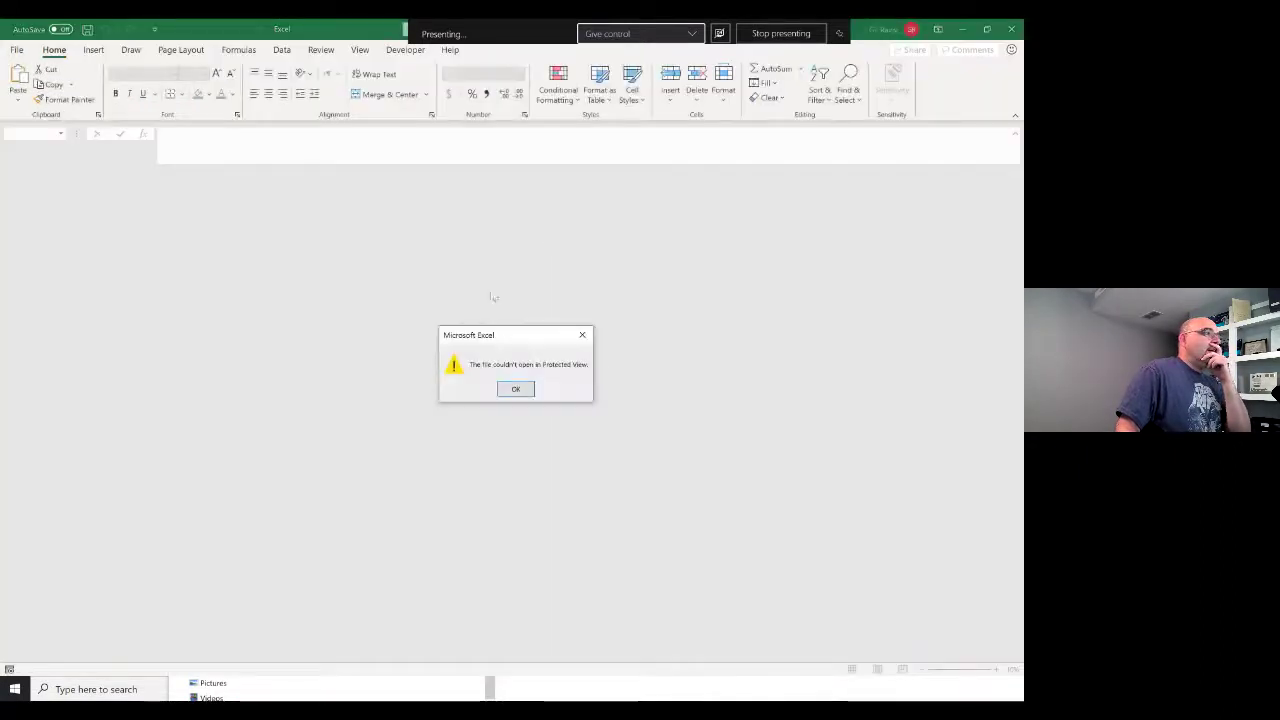
{"action": "left_click", "coordinate": [516, 389]}
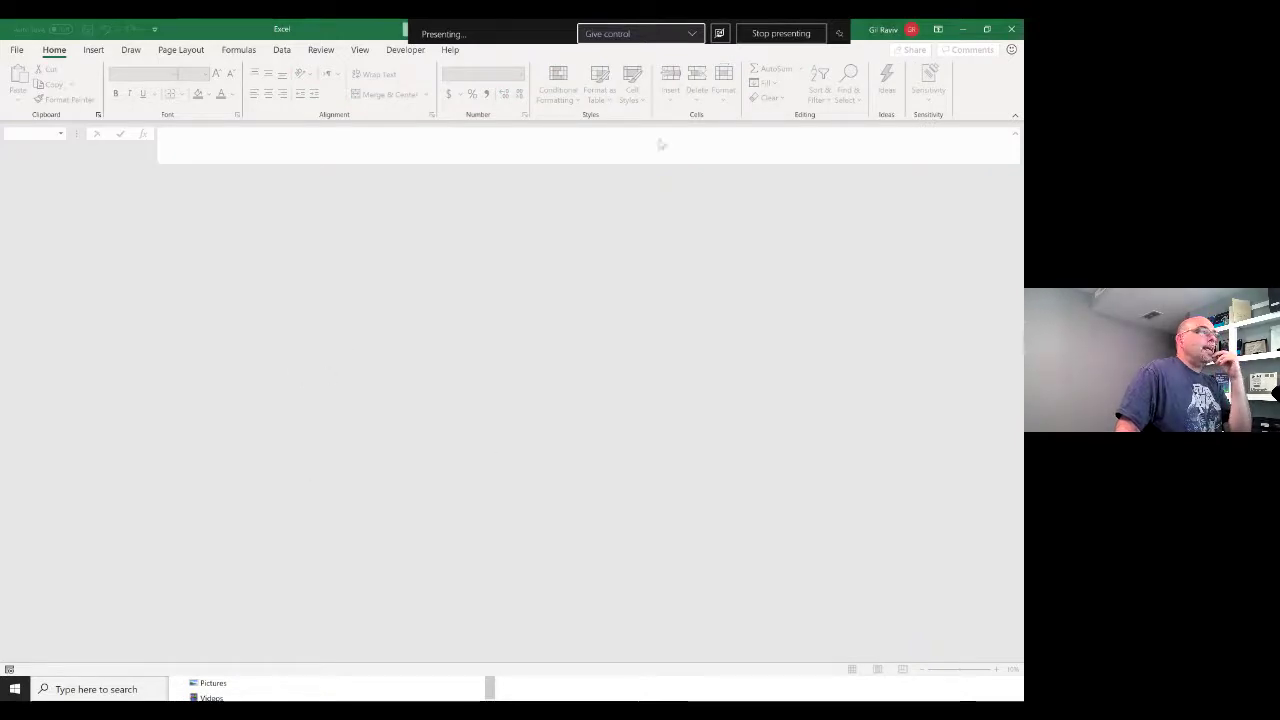
{"action": "left_click", "coordinate": [963, 34]}
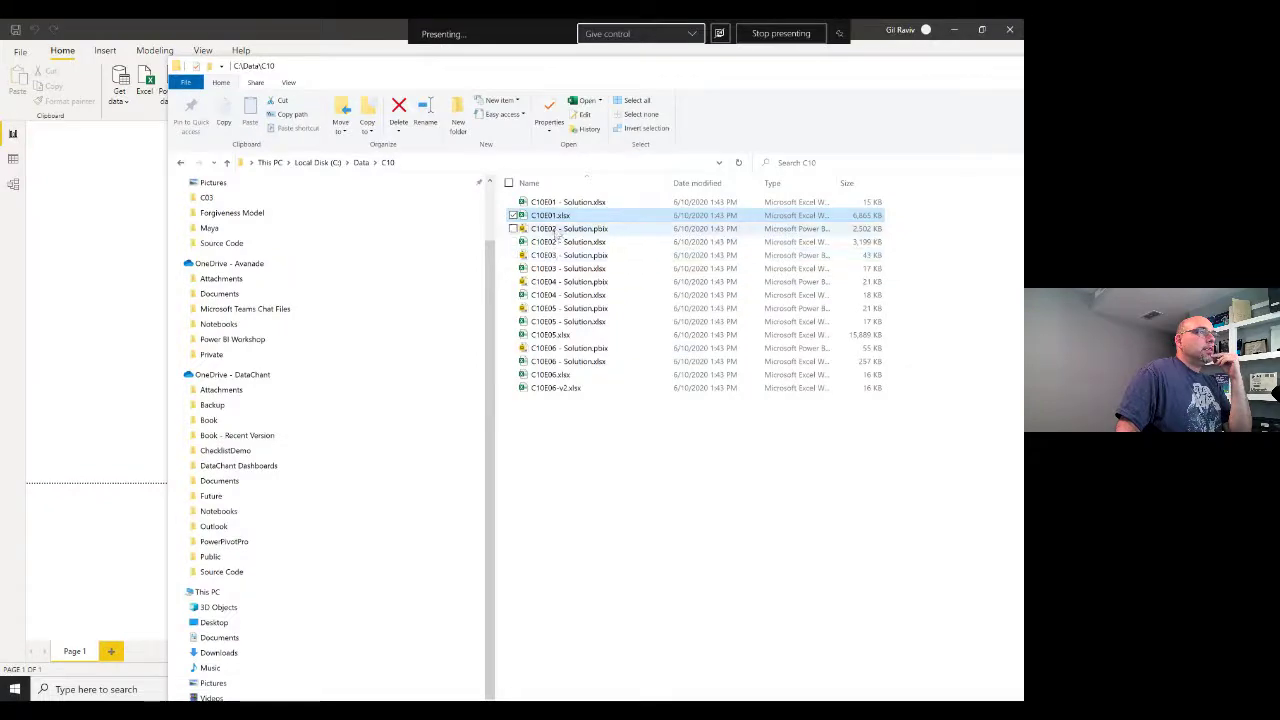
{"action": "key", "text": "alt+Tab"}
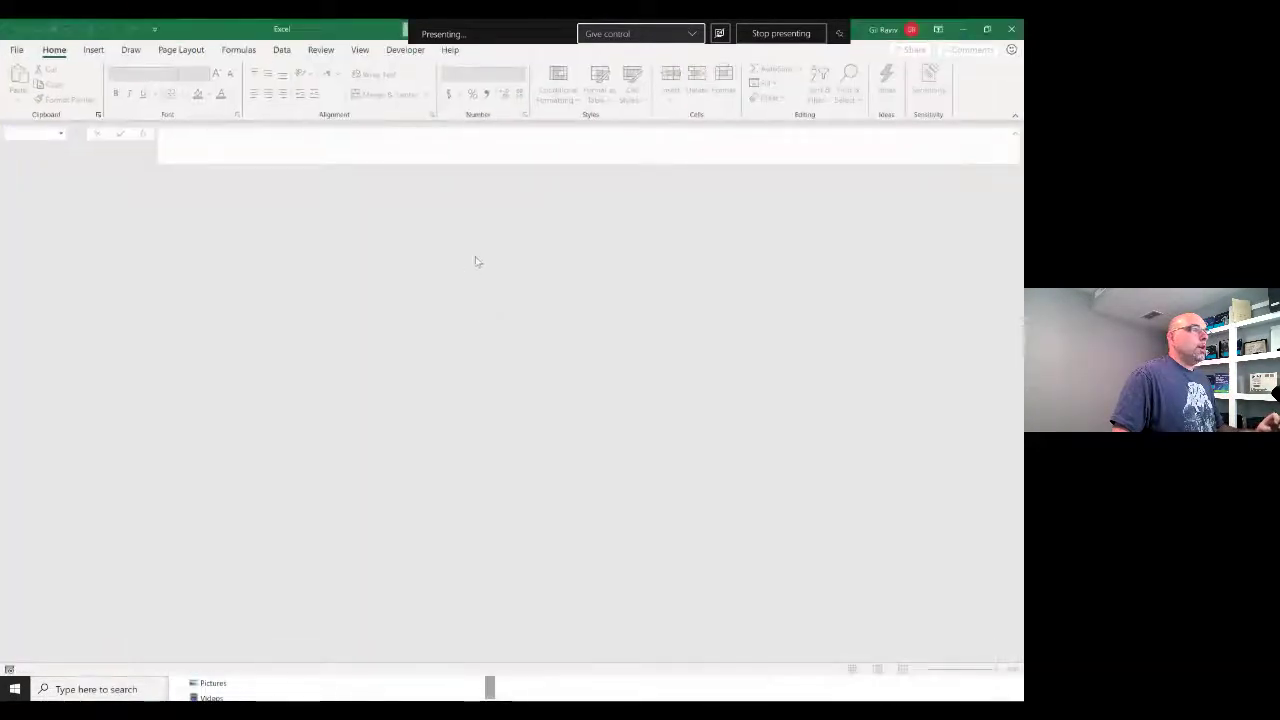
{"action": "left_click", "coordinate": [1007, 30]}
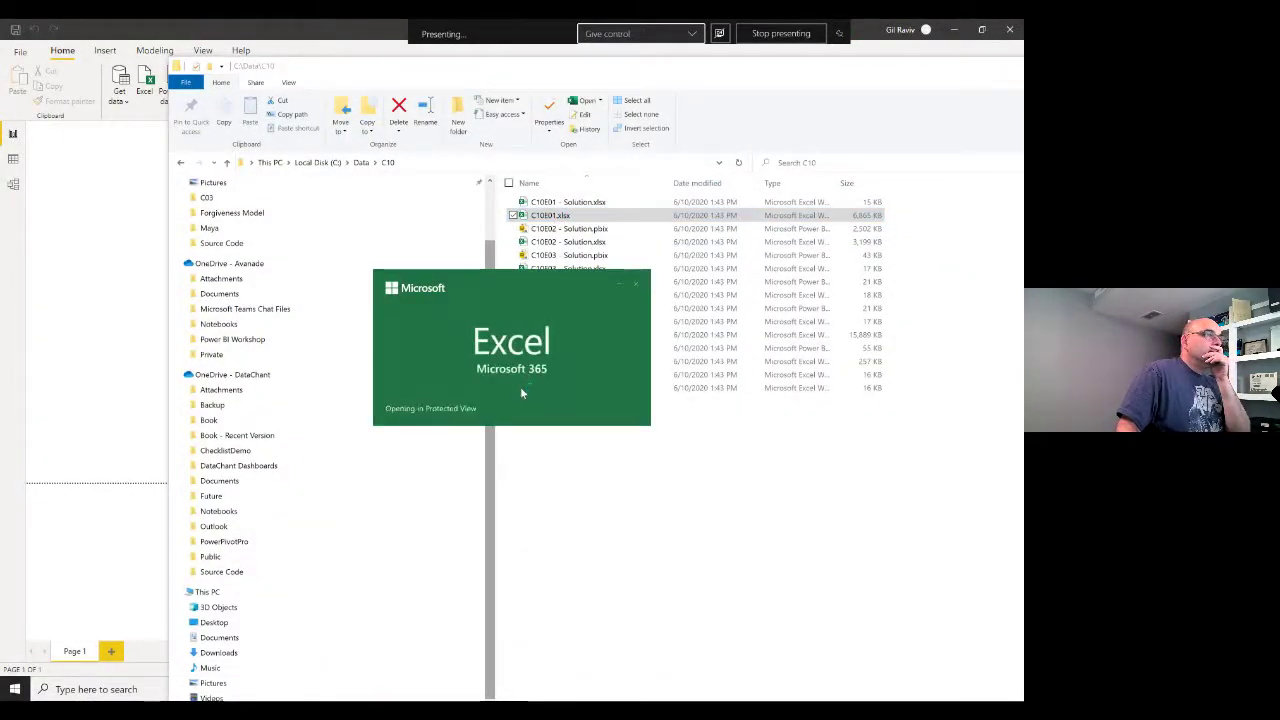
{"action": "left_click_drag", "start_coordinate": [567, 276], "coordinate": [301, 214]}
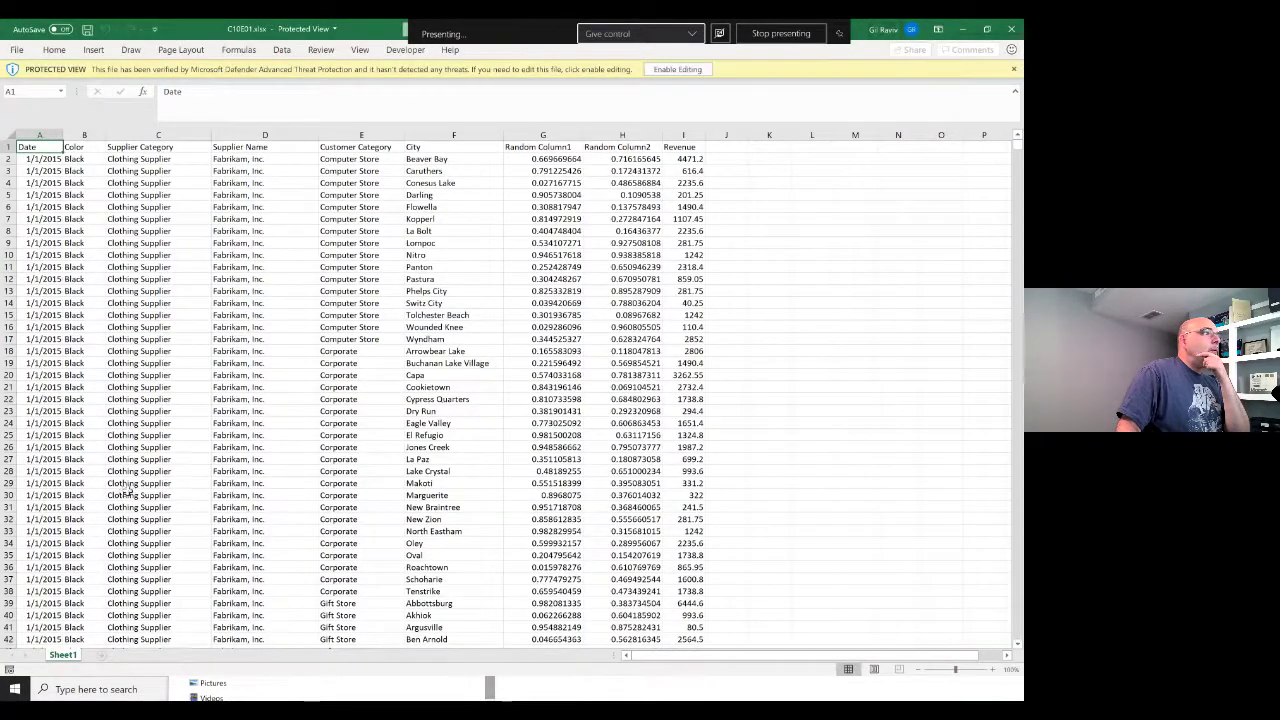
Look through the rows of Sheet1 in C10E01.xlsx and select the whole City column
{"action": "scroll", "coordinate": [125, 490], "scroll_direction": "down", "scroll_amount": 7}
{"action": "scroll", "coordinate": [130, 492], "scroll_direction": "up", "scroll_amount": 7}
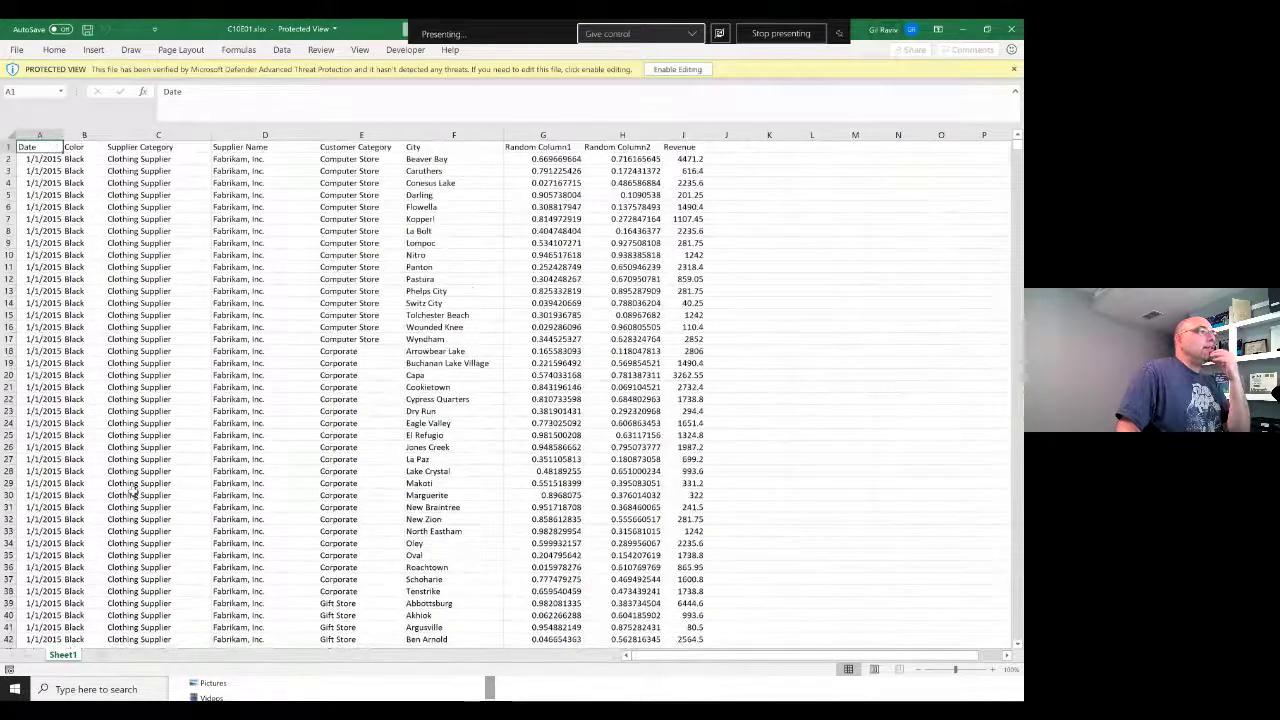
{"action": "scroll", "coordinate": [133, 490], "scroll_direction": "down", "scroll_amount": 12}
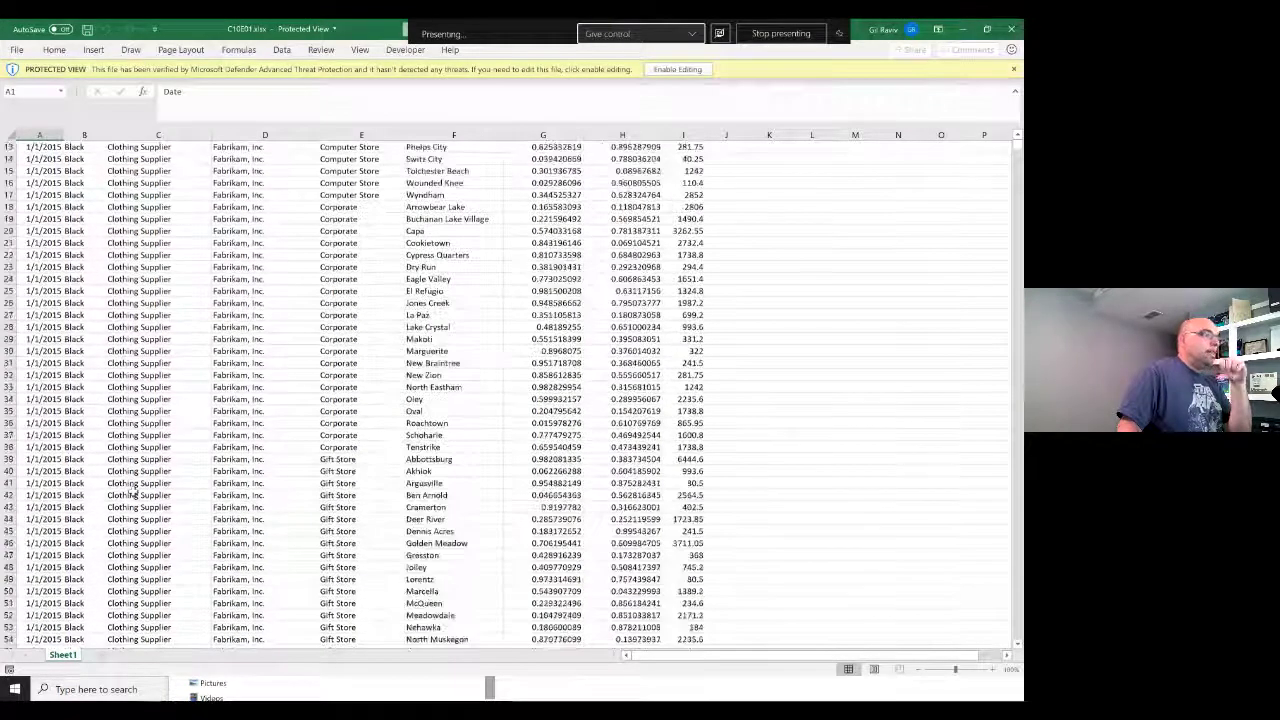
{"action": "scroll", "coordinate": [133, 490], "scroll_direction": "down", "scroll_amount": 13}
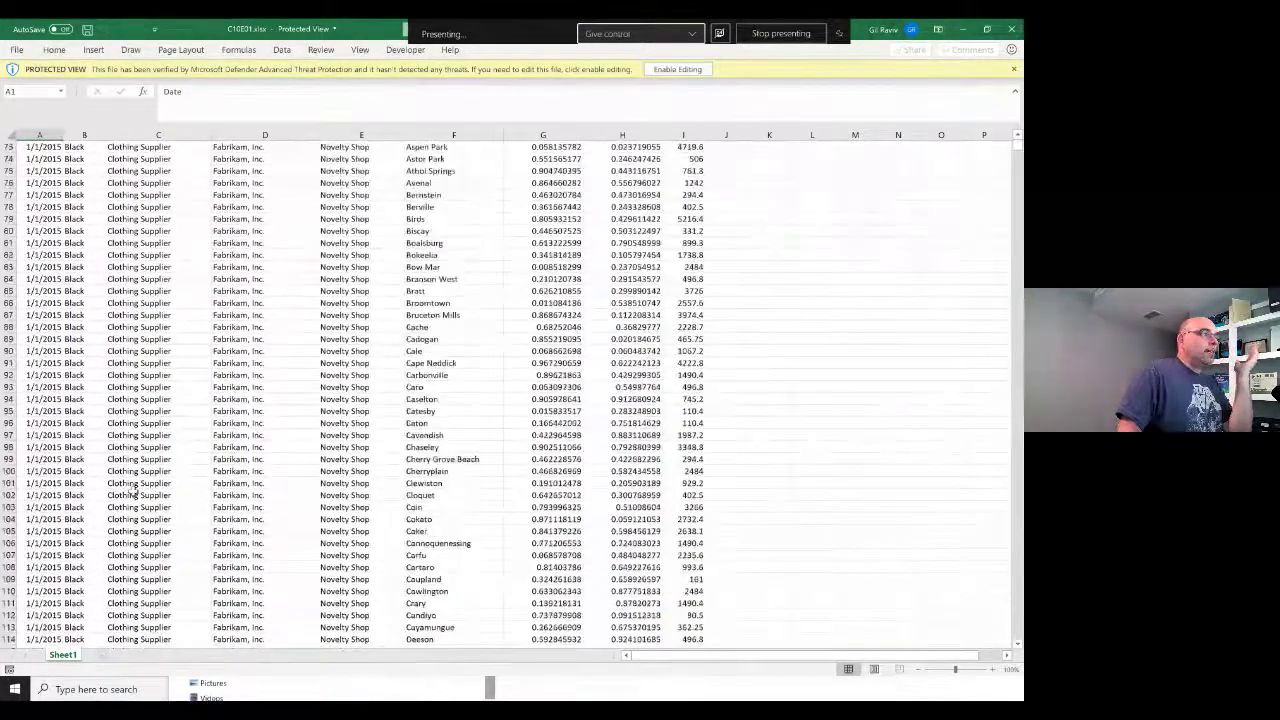
{"action": "scroll", "coordinate": [133, 490], "scroll_direction": "up", "scroll_amount": 20}
{"action": "scroll", "coordinate": [133, 492], "scroll_direction": "up", "scroll_amount": 4}
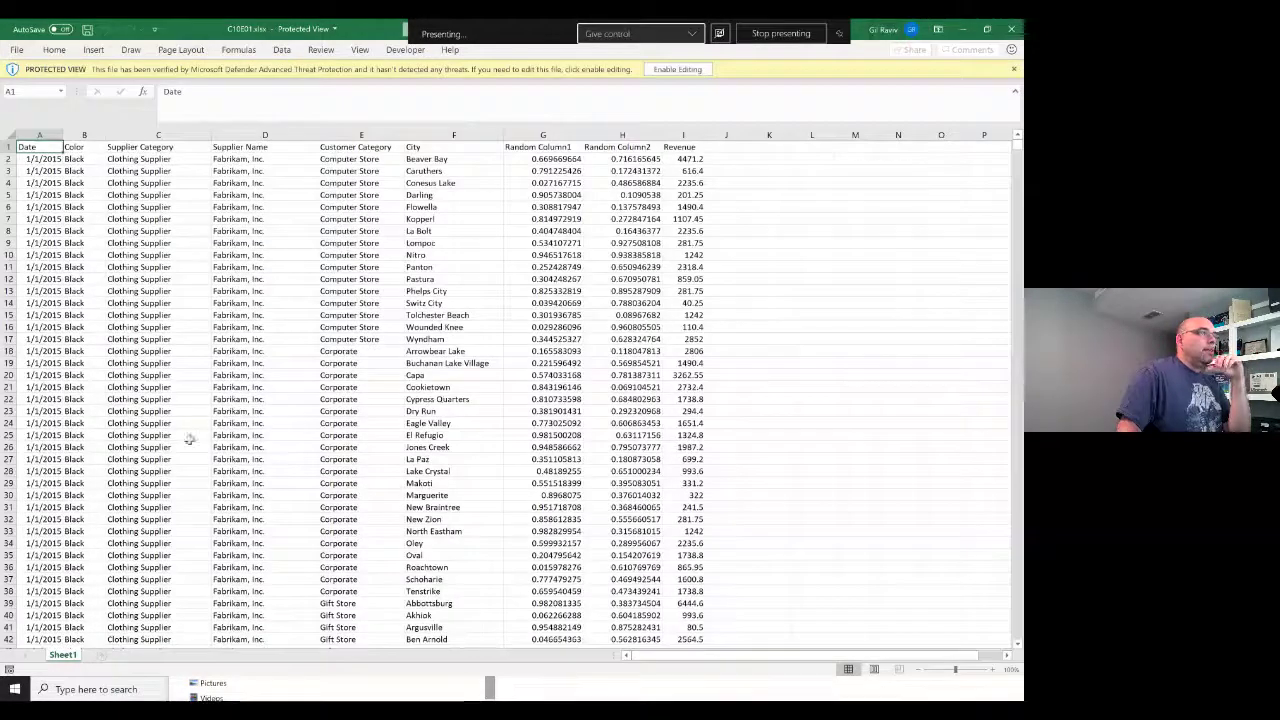
{"action": "left_click", "coordinate": [453, 147]}
{"action": "left_click", "coordinate": [450, 135]}
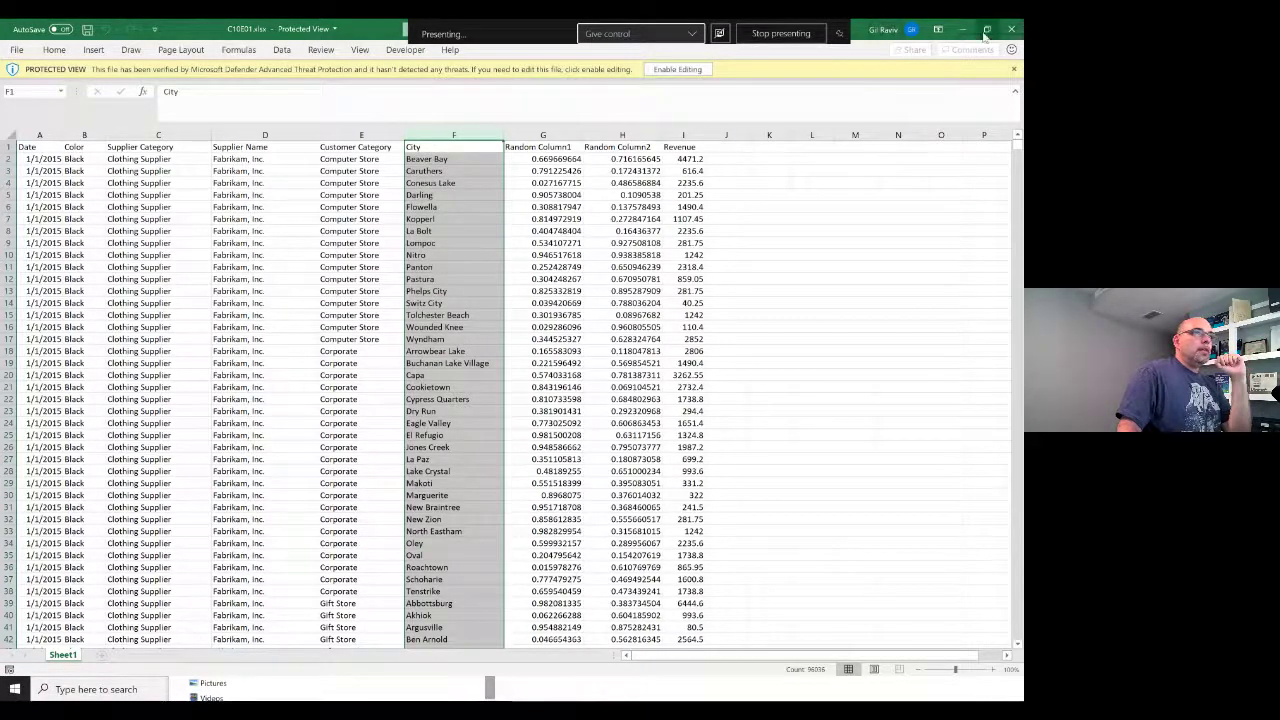
Dismiss the Protected View notice, close C10E01.xlsx and return to the C10 folder in File Explorer
{"action": "left_click", "coordinate": [1013, 70]}
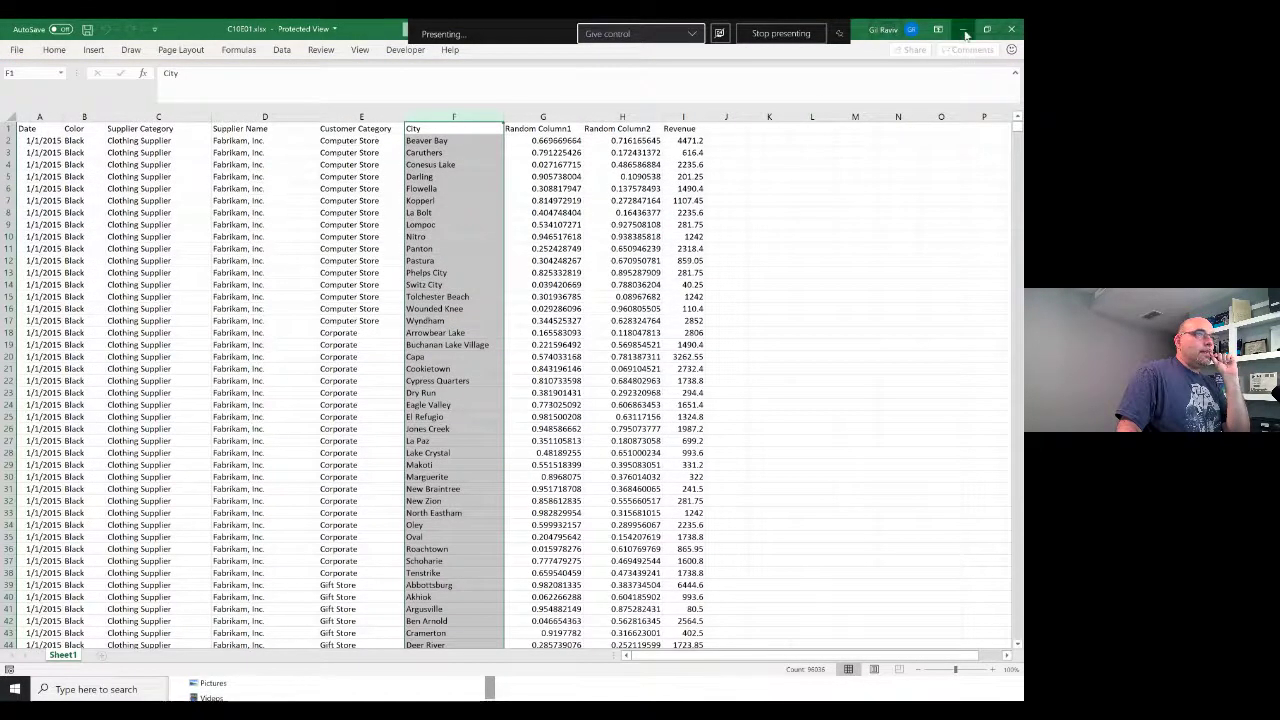
{"action": "key", "text": "alt+Tab"}
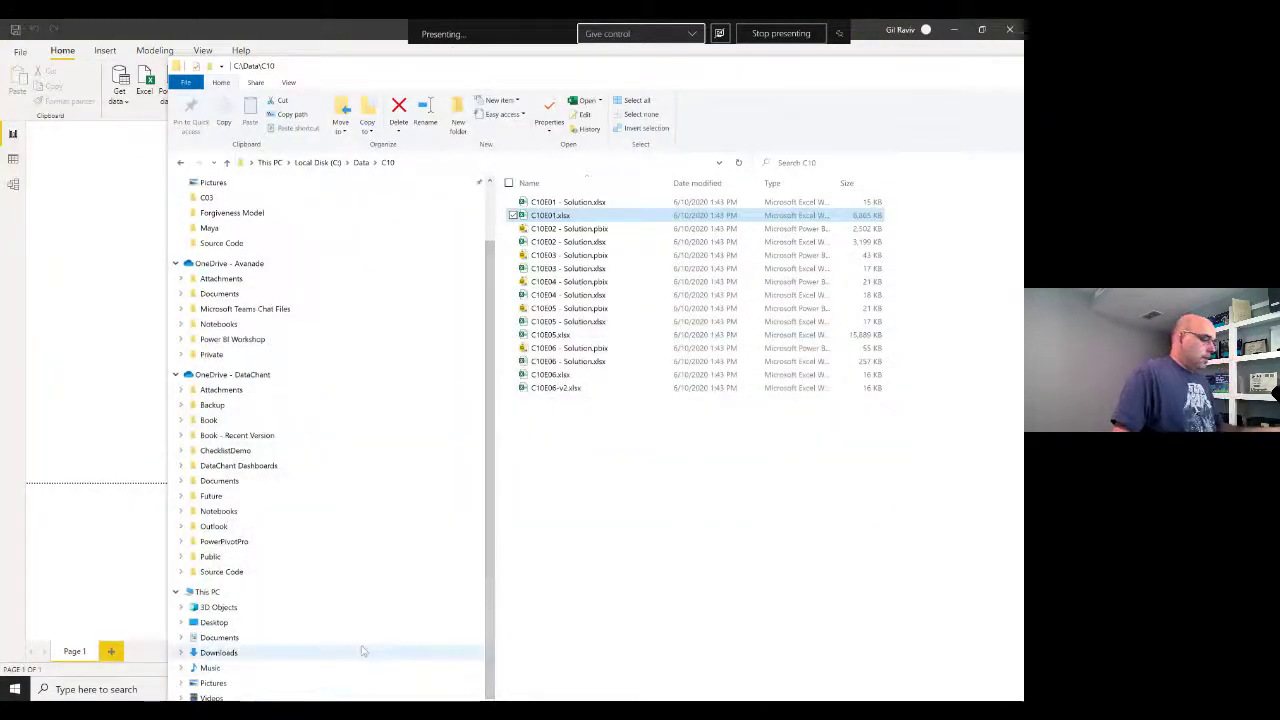
{"action": "key", "text": "alt+Tab"}
{"action": "key", "text": "Escape"}
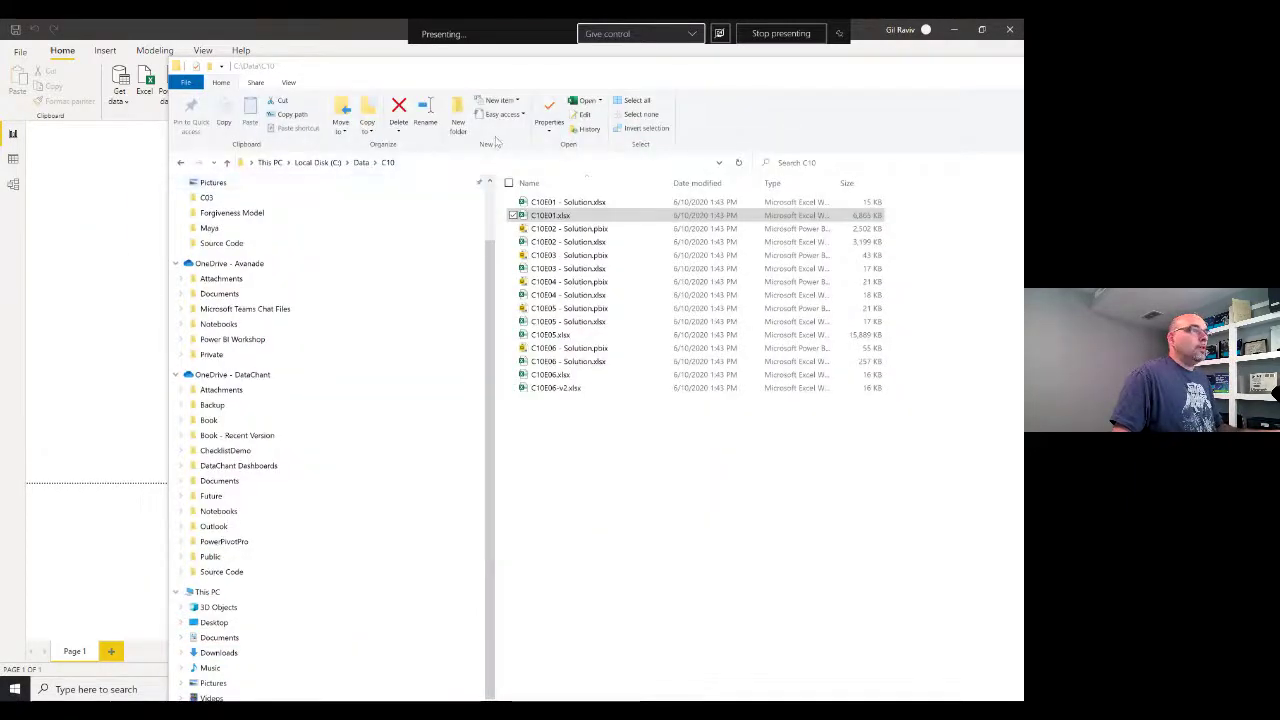
{"action": "key", "text": "alt+Tab"}
{"action": "key", "text": "alt+Tab"}
{"action": "key", "text": "alt+Tab"}
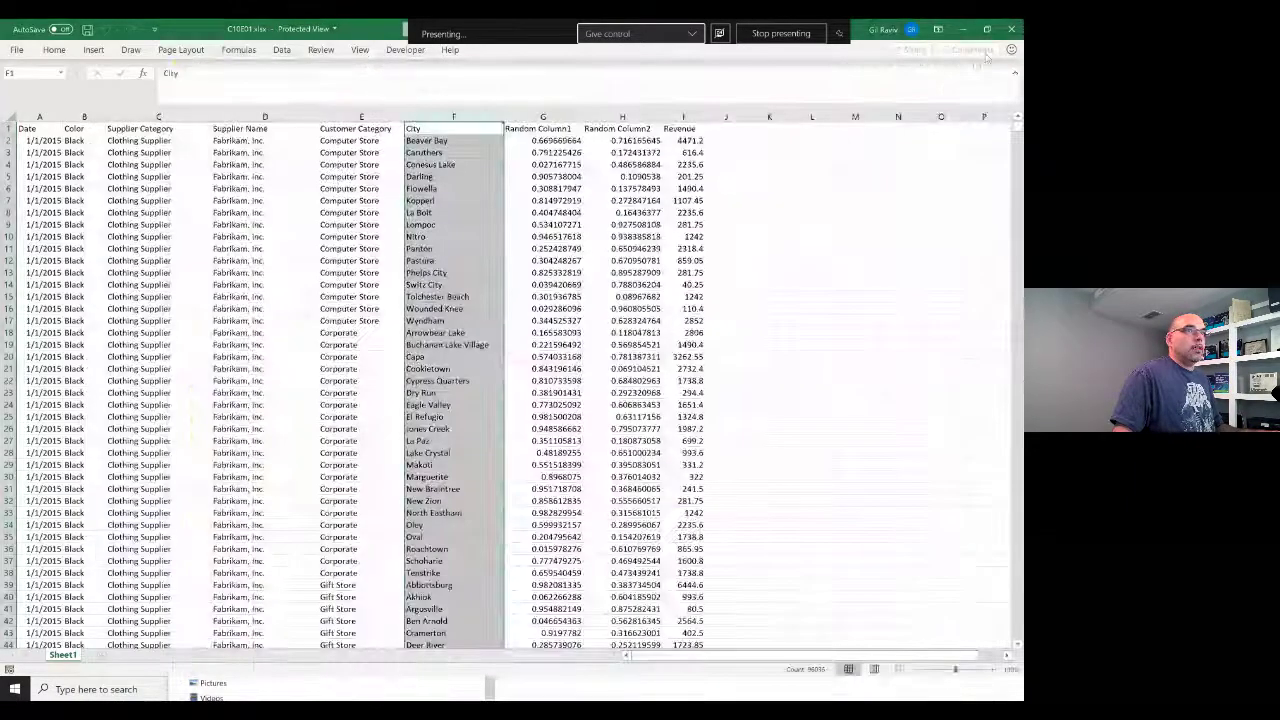
{"action": "left_click", "coordinate": [1012, 28]}
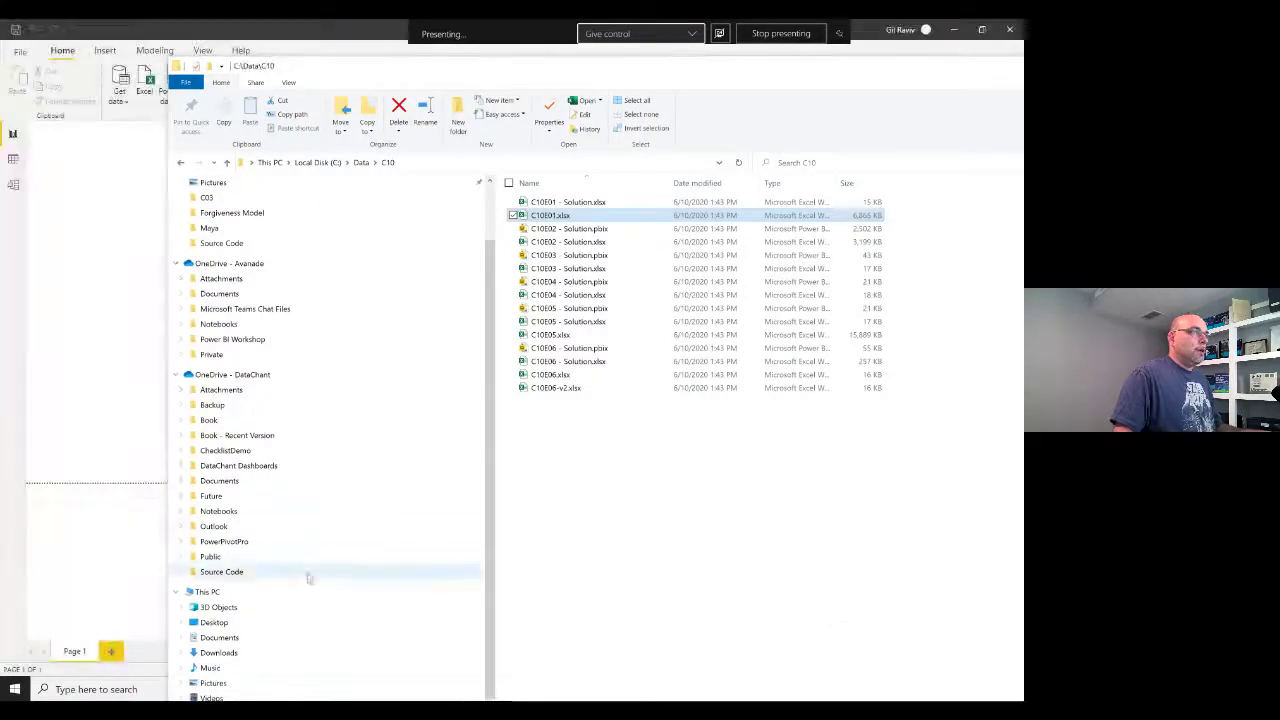
Switch to Power BI Desktop and connect to the Excel workbook C10E01.xlsx in the C:\Data\C10 folder
{"action": "left_click", "coordinate": [114, 408]}
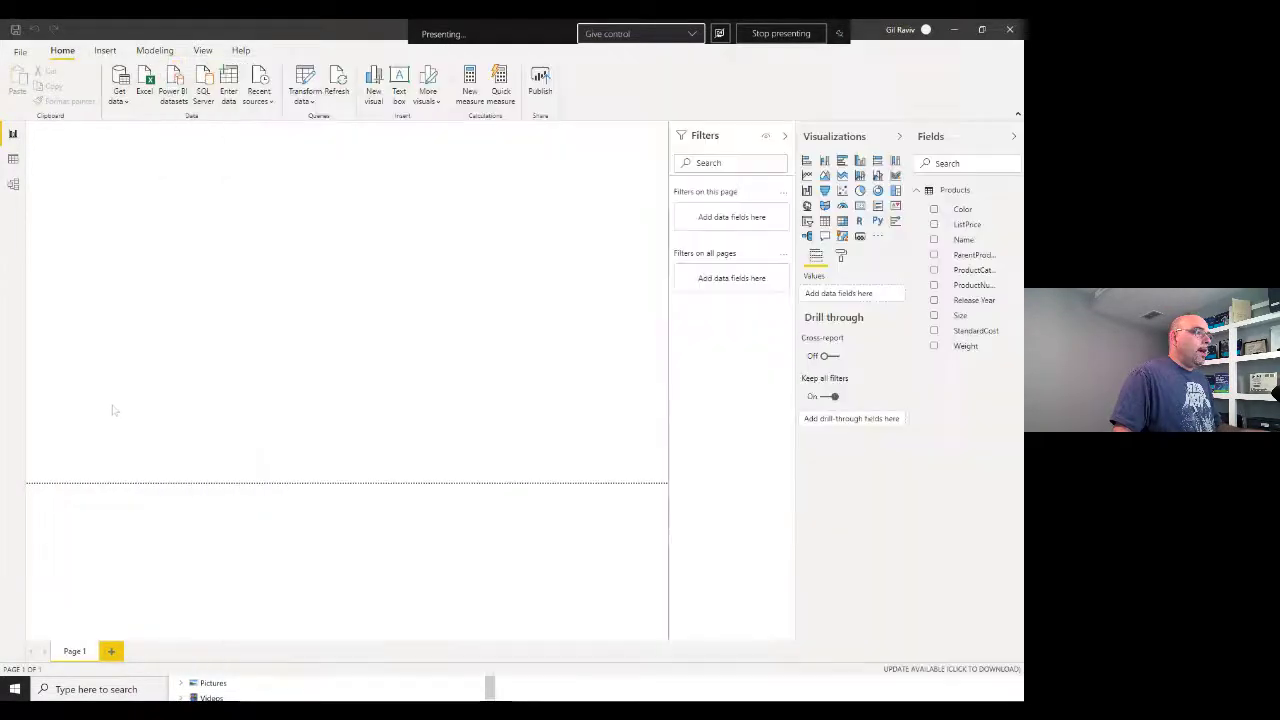
{"action": "left_click", "coordinate": [120, 98]}
{"action": "left_click", "coordinate": [160, 143]}
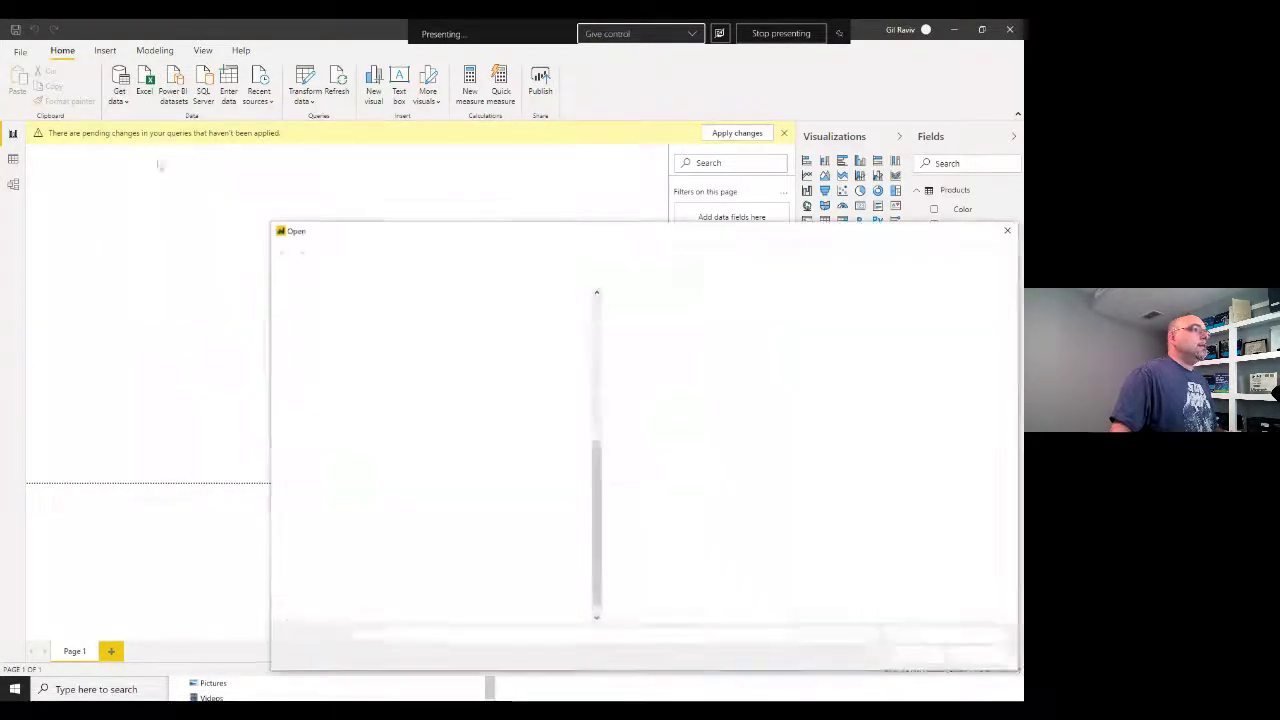
{"action": "left_click", "coordinate": [548, 252]}
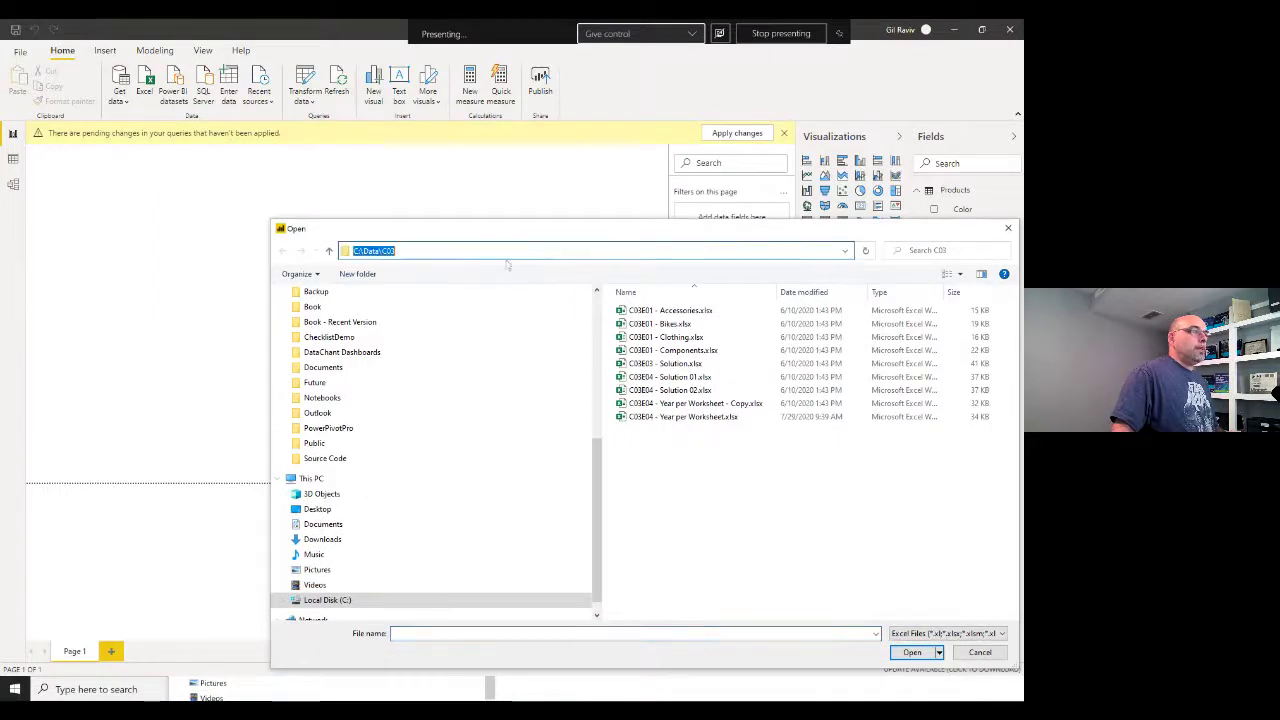
{"action": "left_click", "coordinate": [461, 250]}
{"action": "type", "text": "10"}
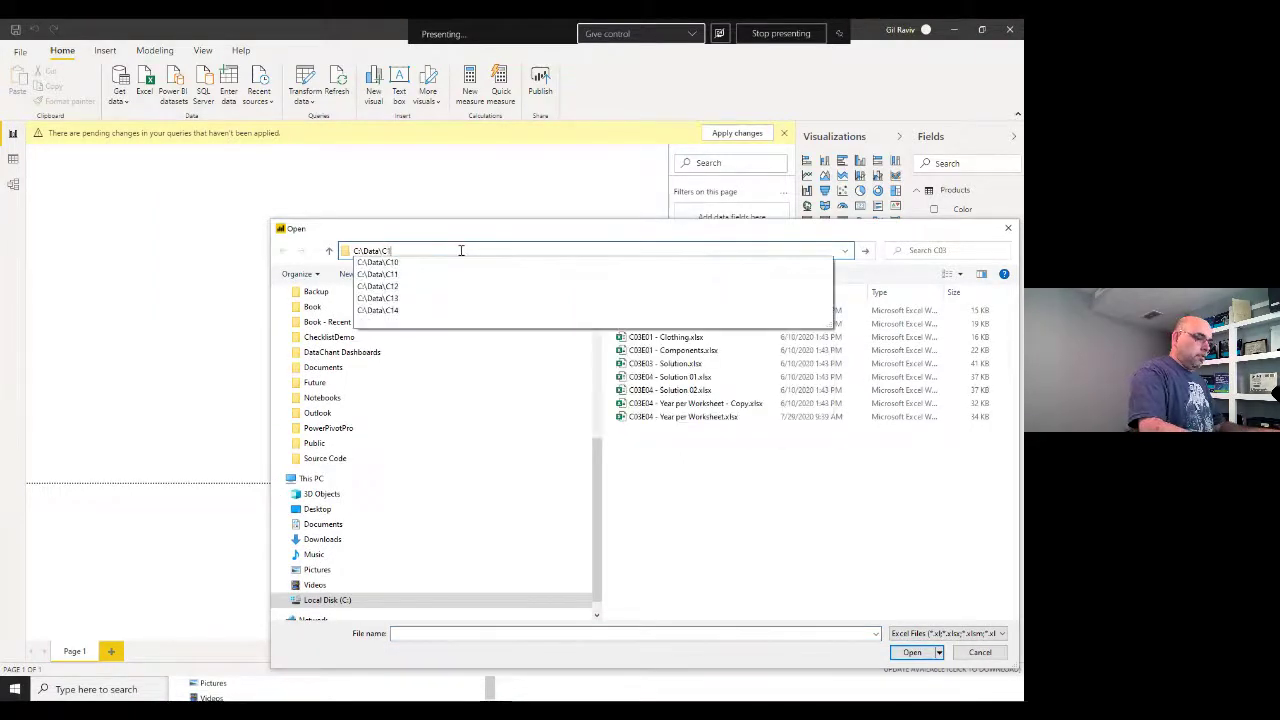
{"action": "key", "text": "Return"}
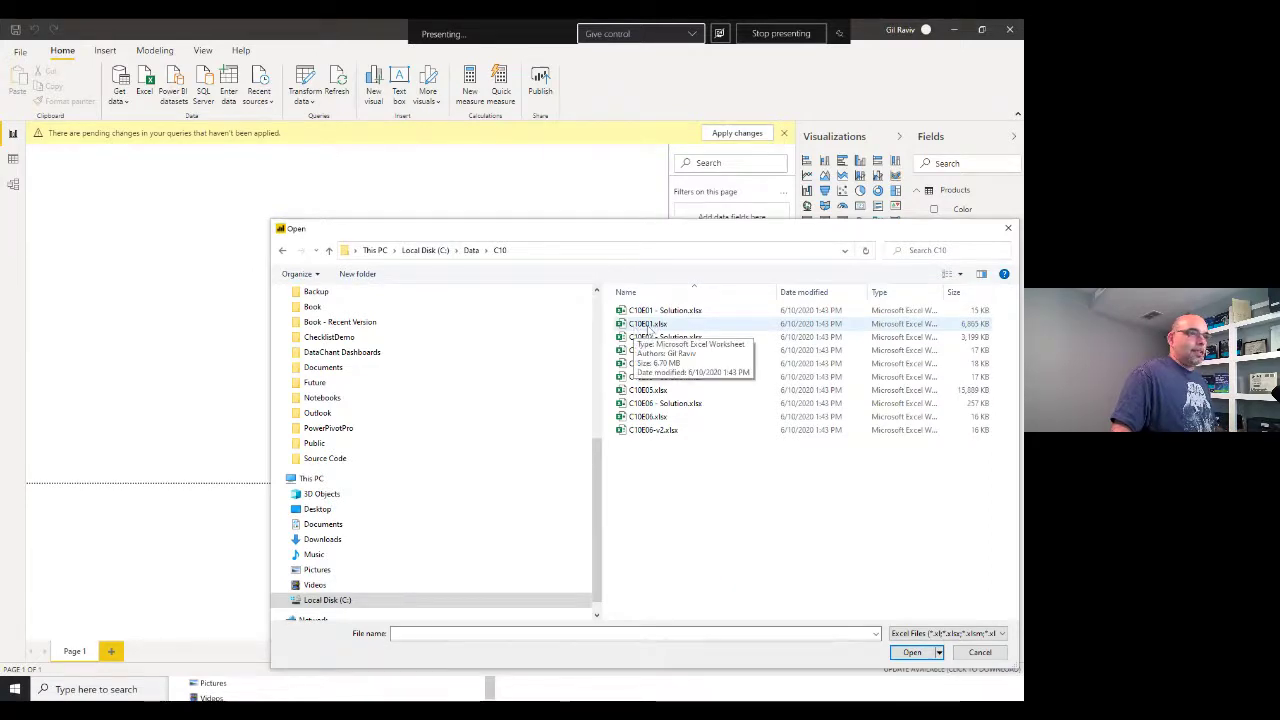
{"action": "double_click", "coordinate": [659, 326]}
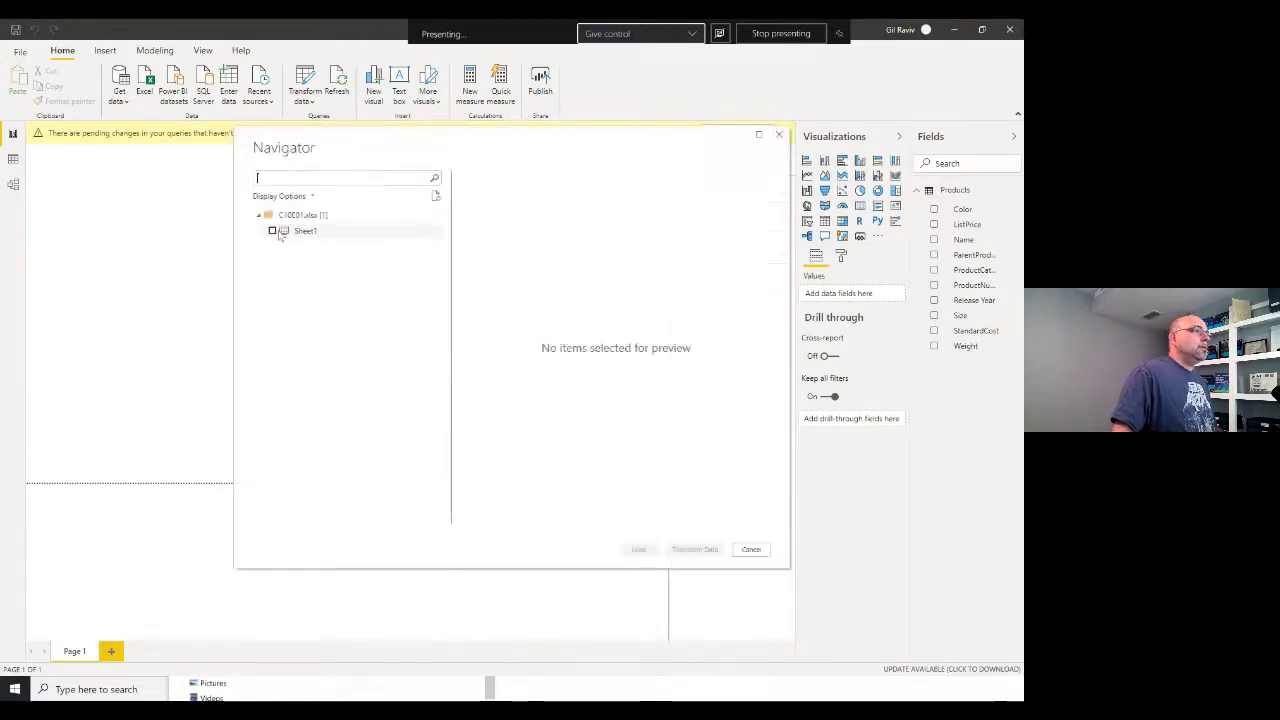
Select Sheet1, bring it into Power Query Editor for transformation, and use its first row as headers
{"action": "left_click", "coordinate": [272, 231]}
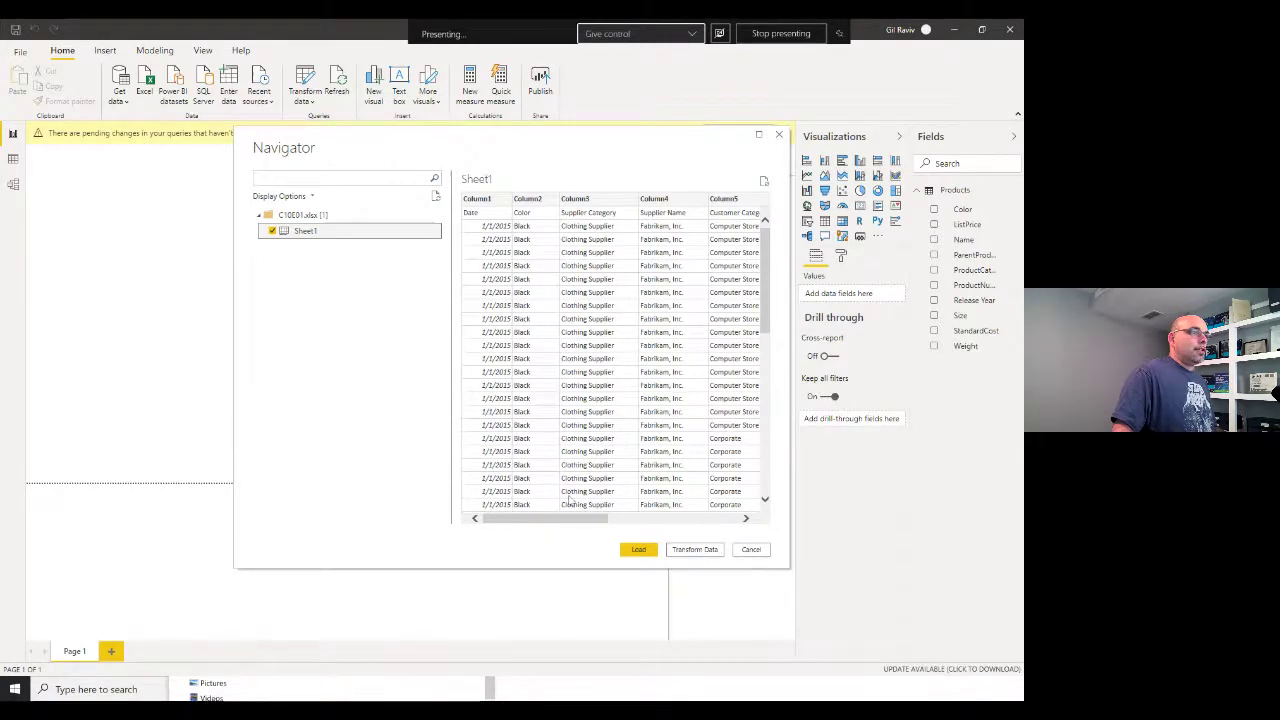
{"action": "left_click_drag", "start_coordinate": [568, 518], "coordinate": [650, 526]}
{"action": "left_click", "coordinate": [680, 550]}
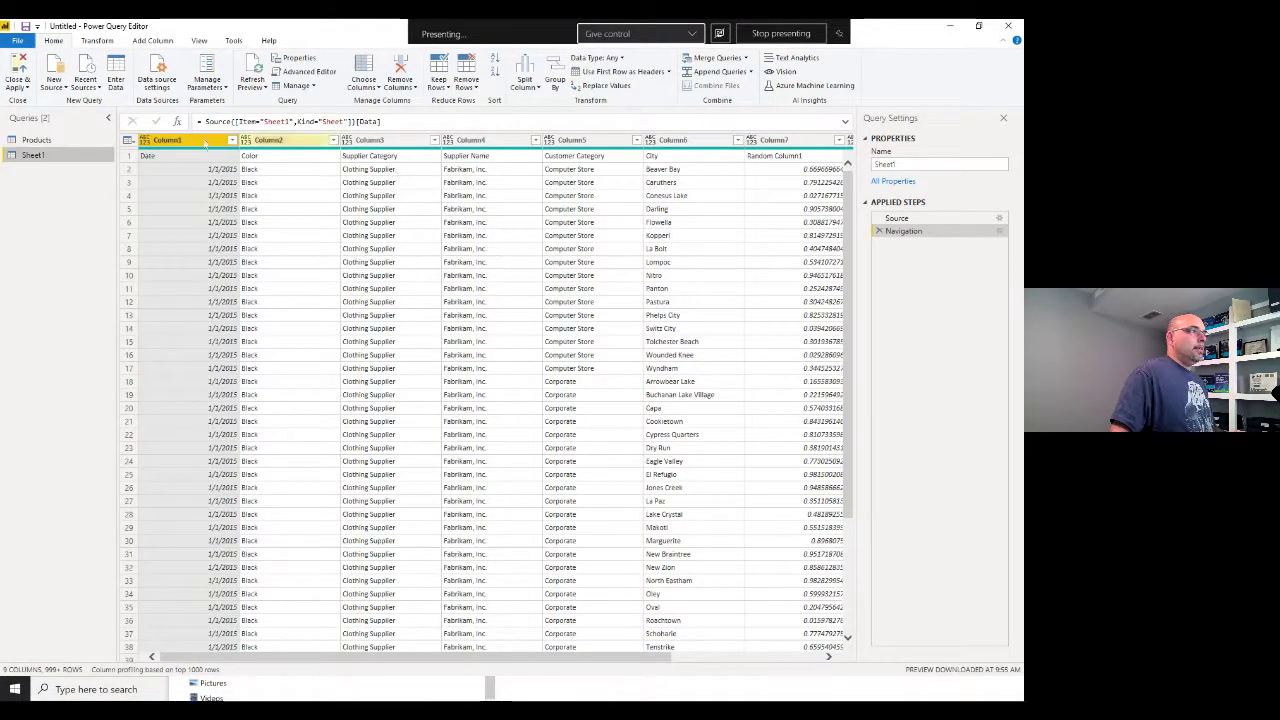
{"action": "left_click", "coordinate": [128, 140]}
{"action": "left_click", "coordinate": [180, 168]}
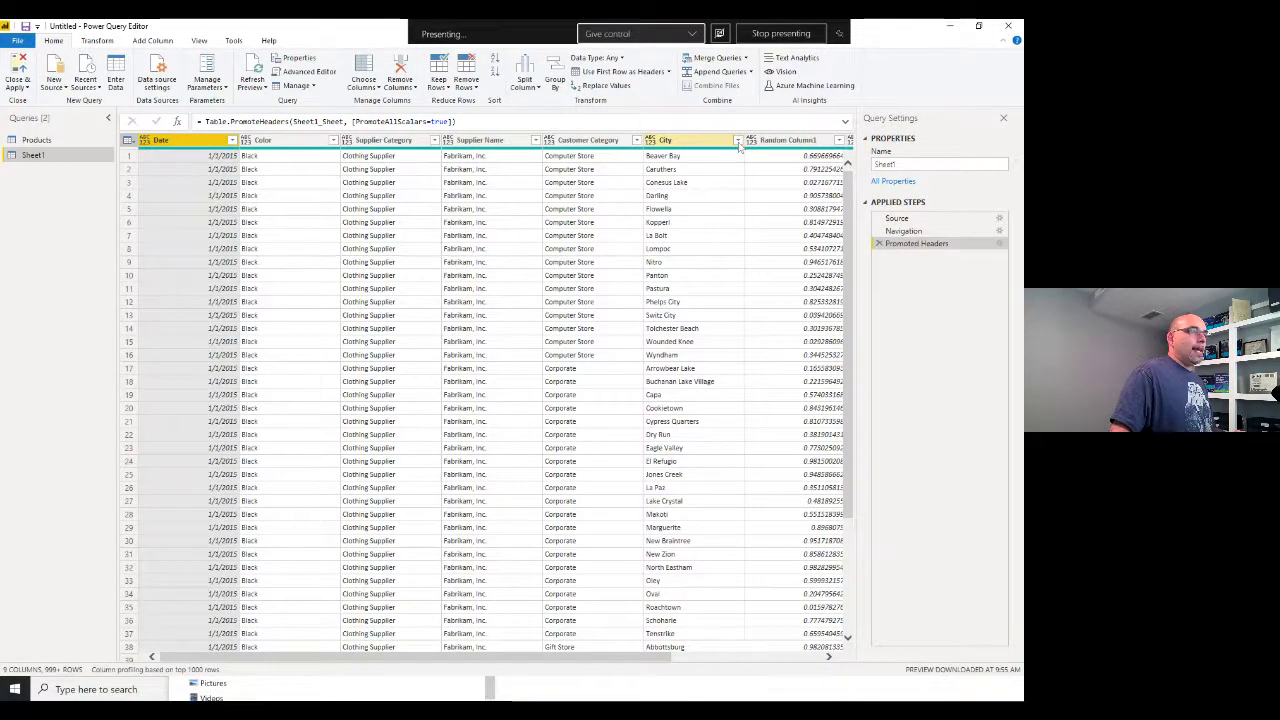
Filter the City column to Beaver Bay using the search text beav, and delete the resulting Filtered Rows step
{"action": "left_click", "coordinate": [737, 141]}
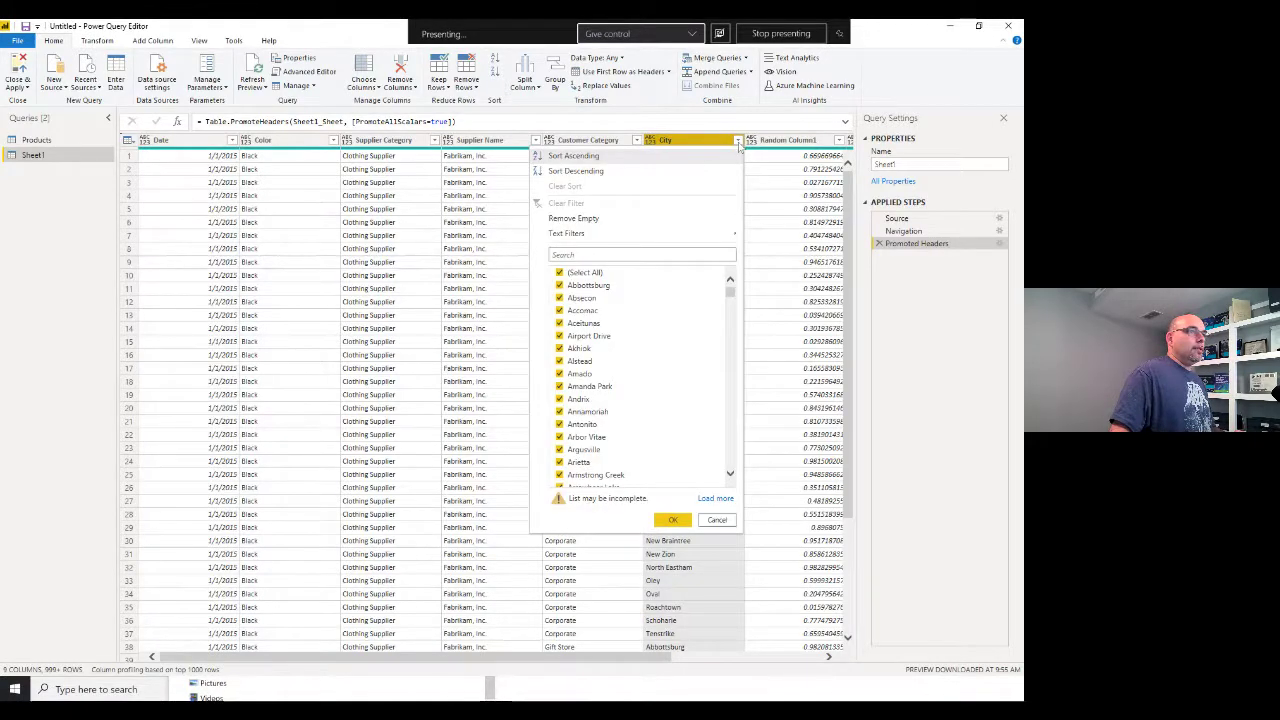
{"action": "left_click", "coordinate": [643, 254]}
{"action": "type", "text": "b"}
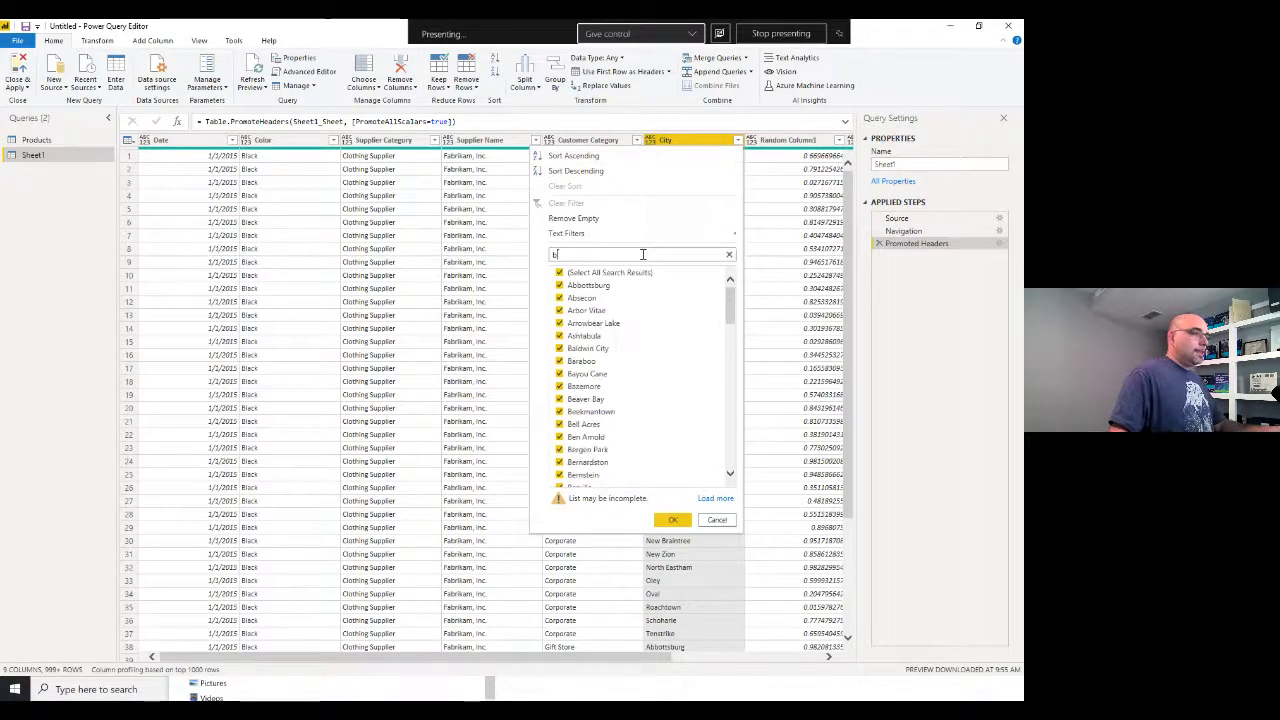
{"action": "type", "text": "e"}
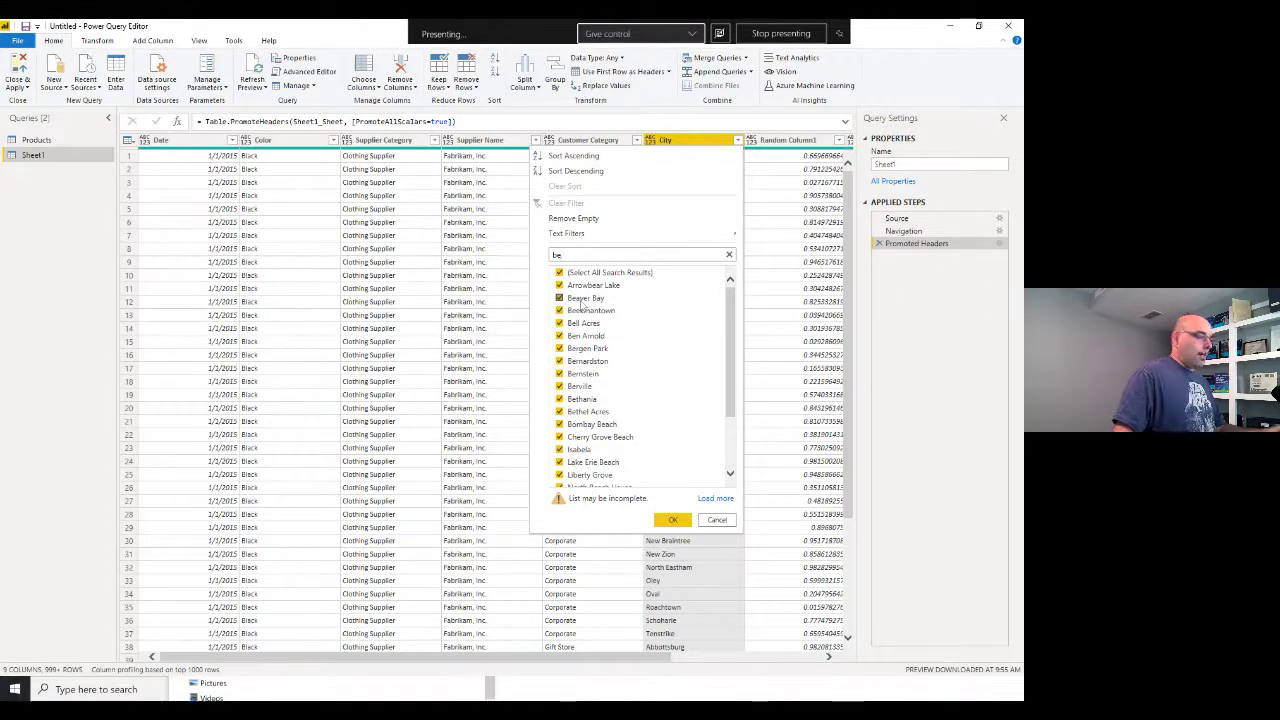
{"action": "key", "text": "BackSpace"}
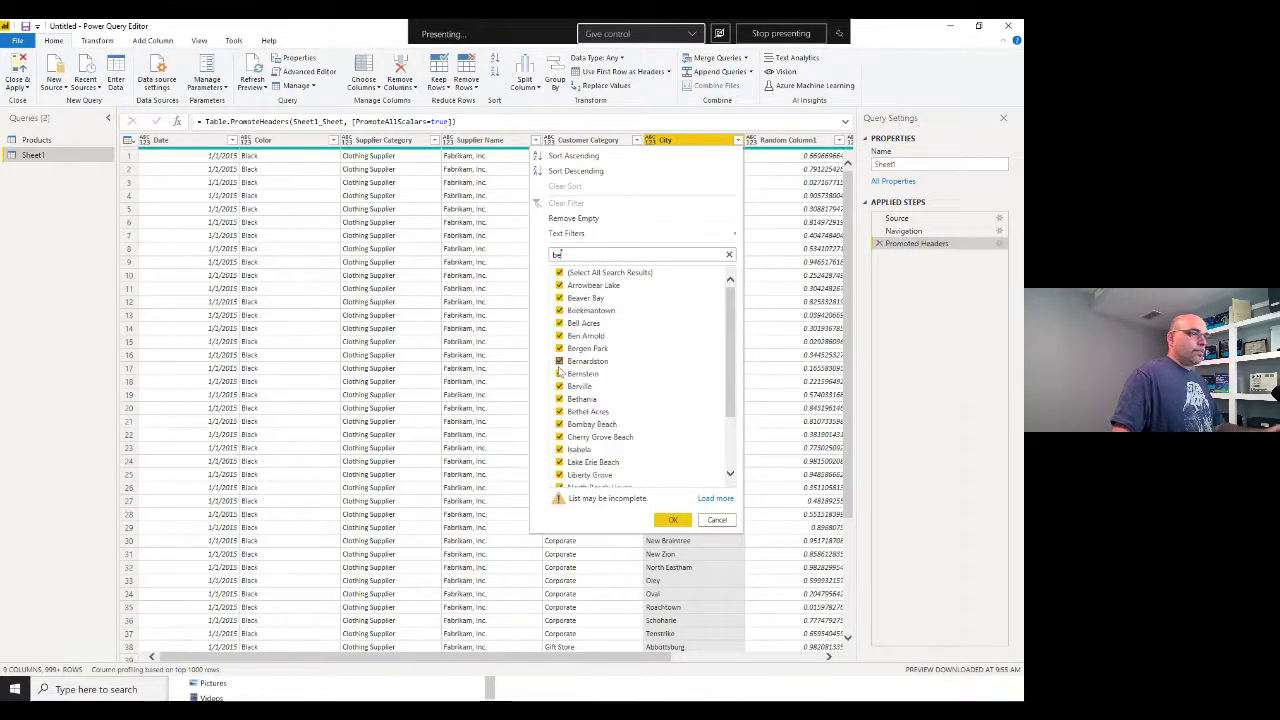
{"action": "type", "text": "eav"}
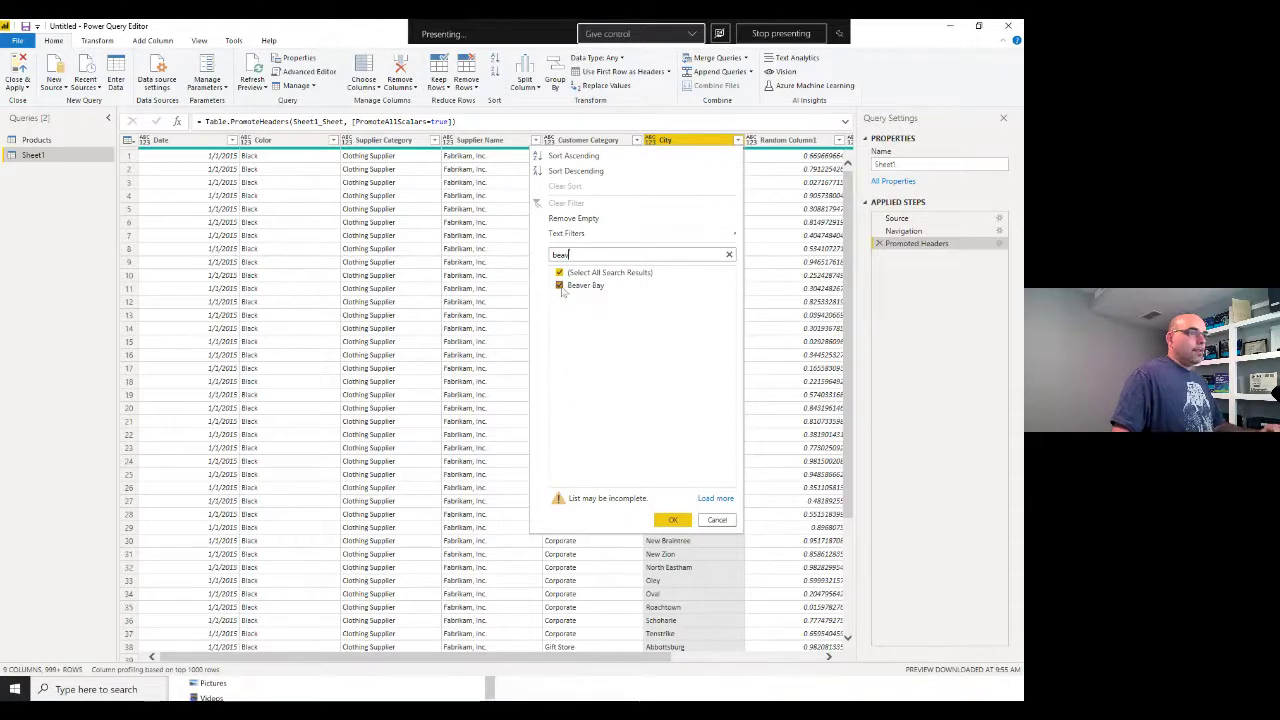
{"action": "left_click", "coordinate": [663, 518]}
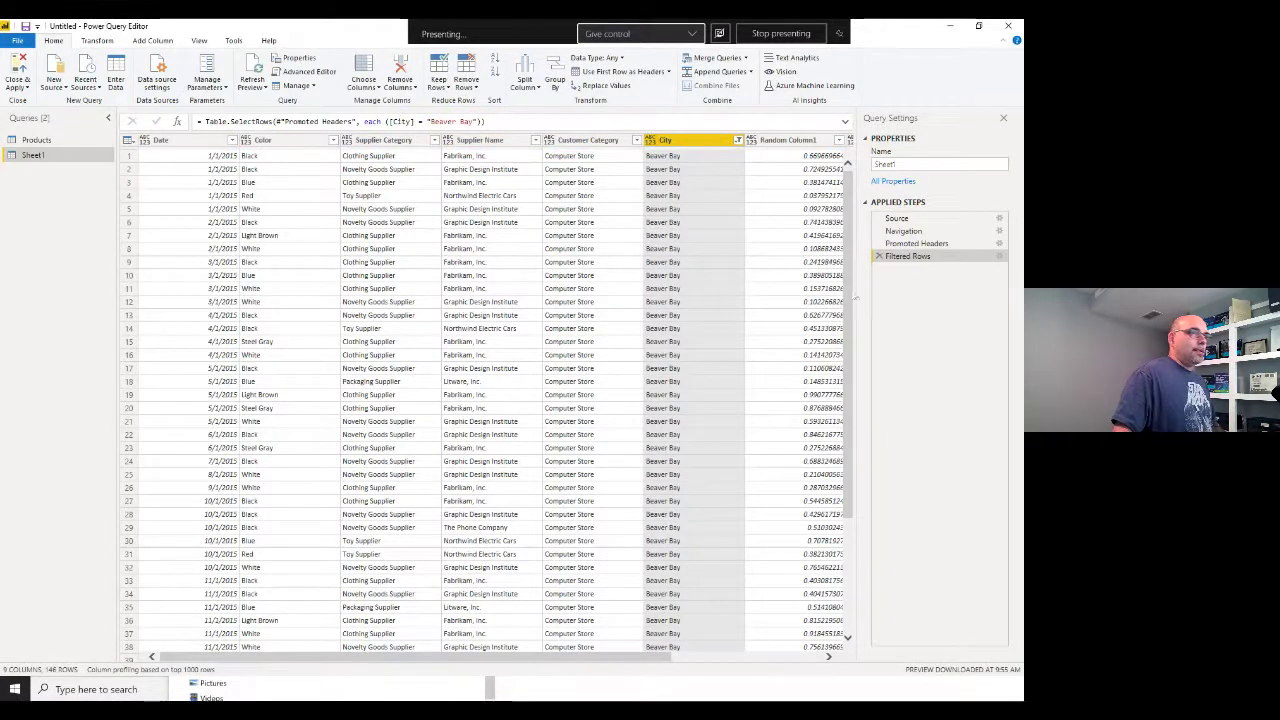
{"action": "left_click", "coordinate": [879, 257]}
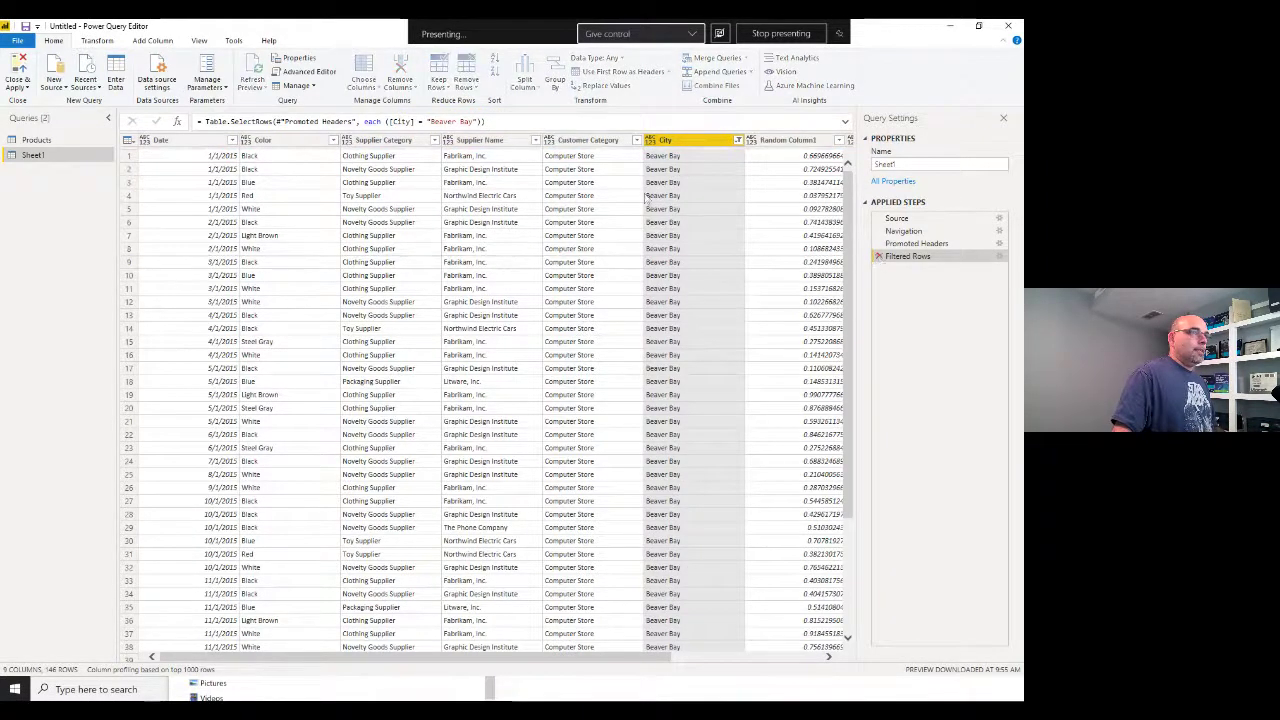
Search the City filter values for be, try selecting only Beaver Bay and Beekmantown, and apply the filter with all search results selected
{"action": "left_click", "coordinate": [737, 141]}
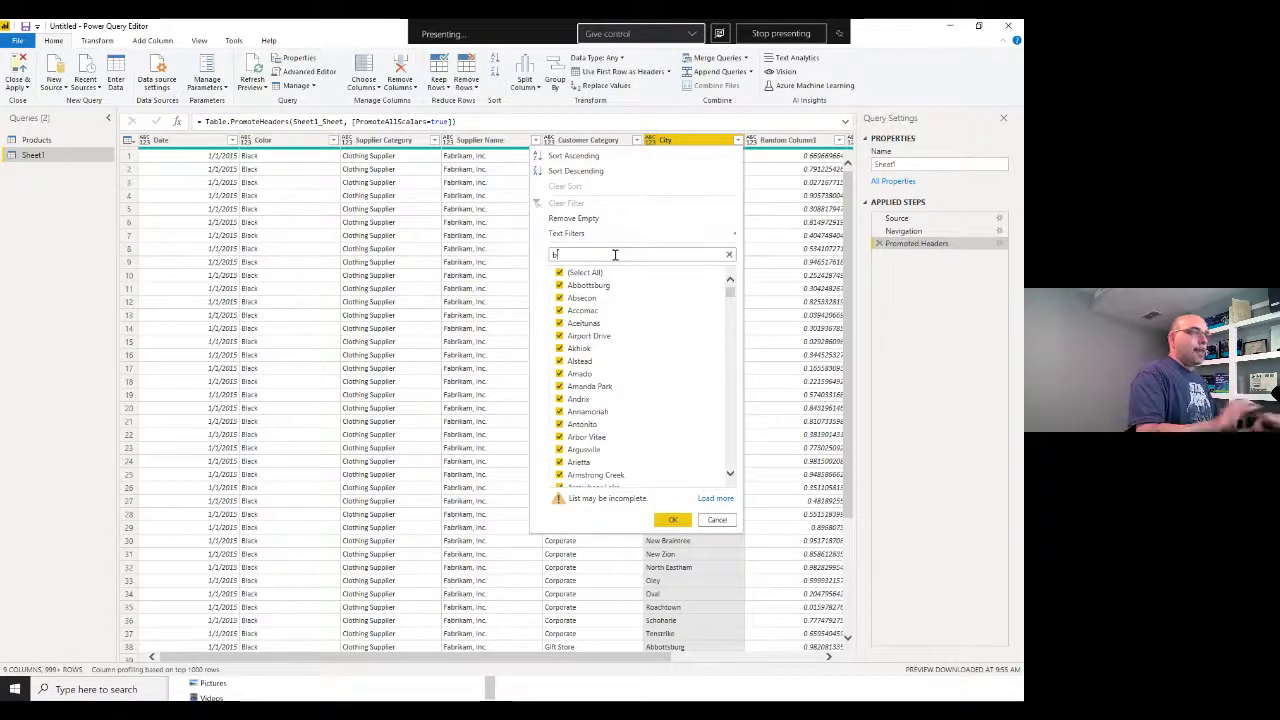
{"action": "type", "text": "b"}
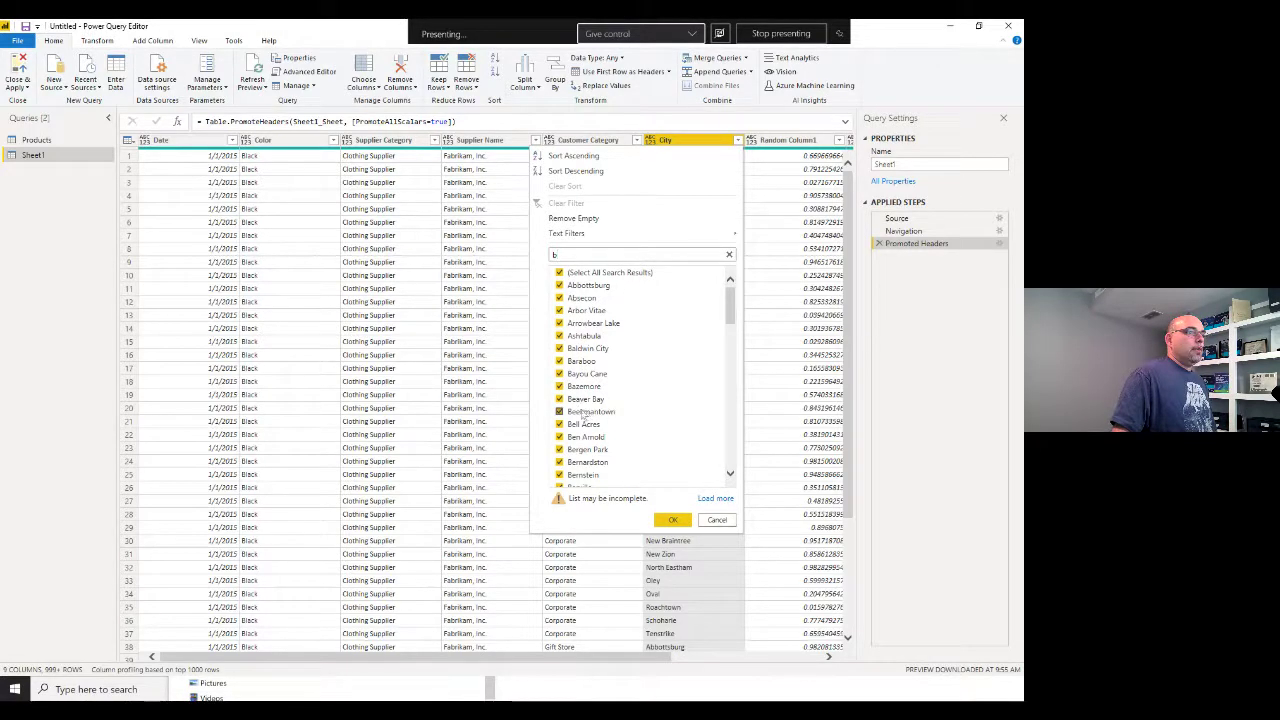
{"action": "scroll", "coordinate": [576, 400], "scroll_direction": "down", "scroll_amount": 5}
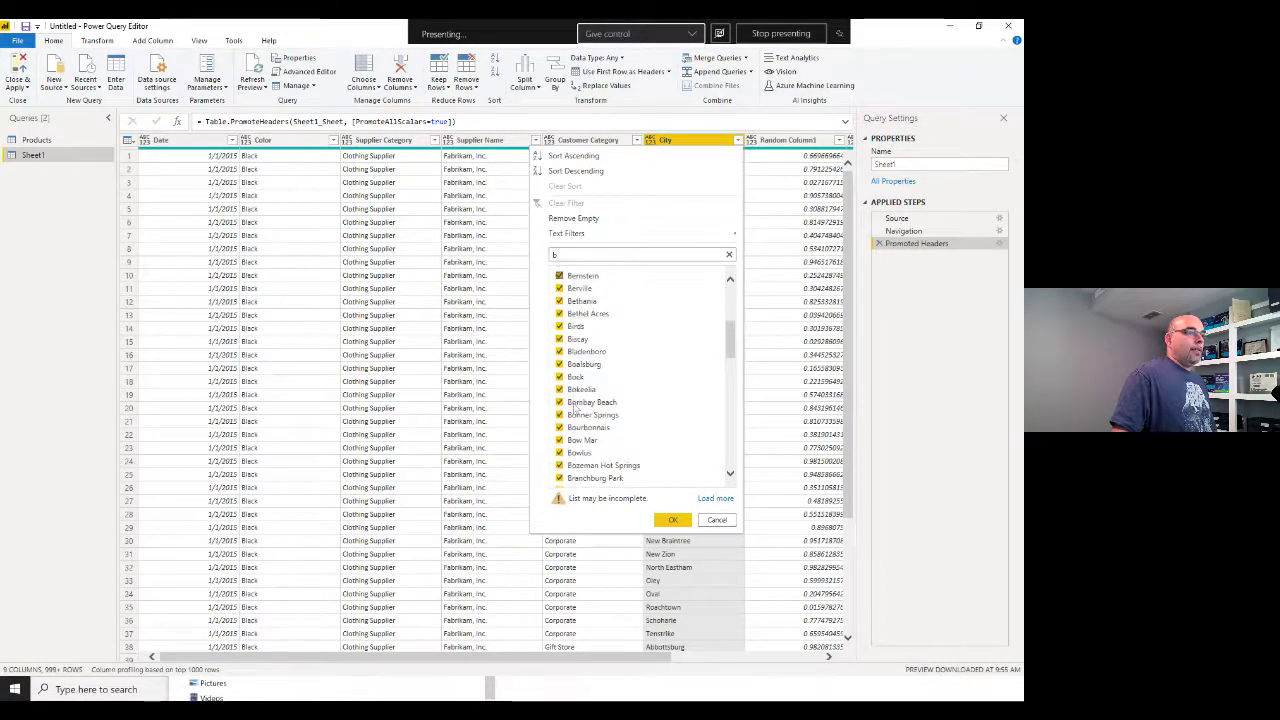
{"action": "scroll", "coordinate": [576, 405], "scroll_direction": "up", "scroll_amount": 5}
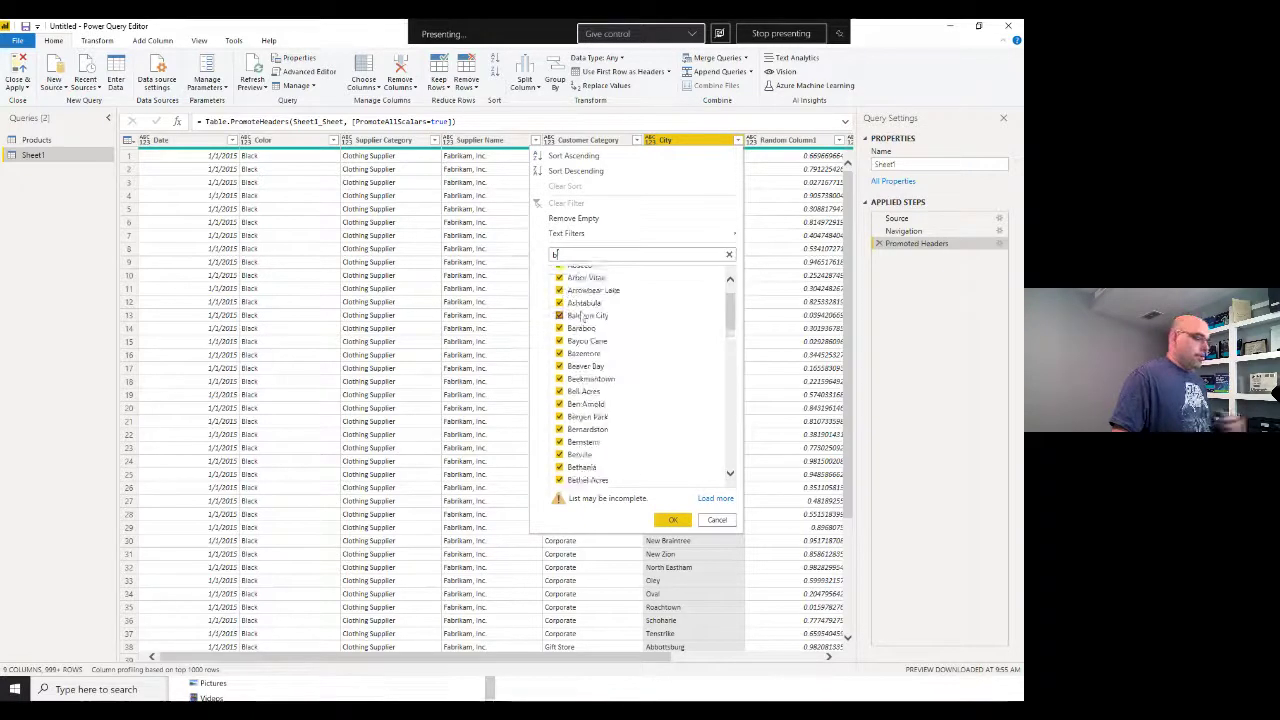
{"action": "type", "text": "e"}
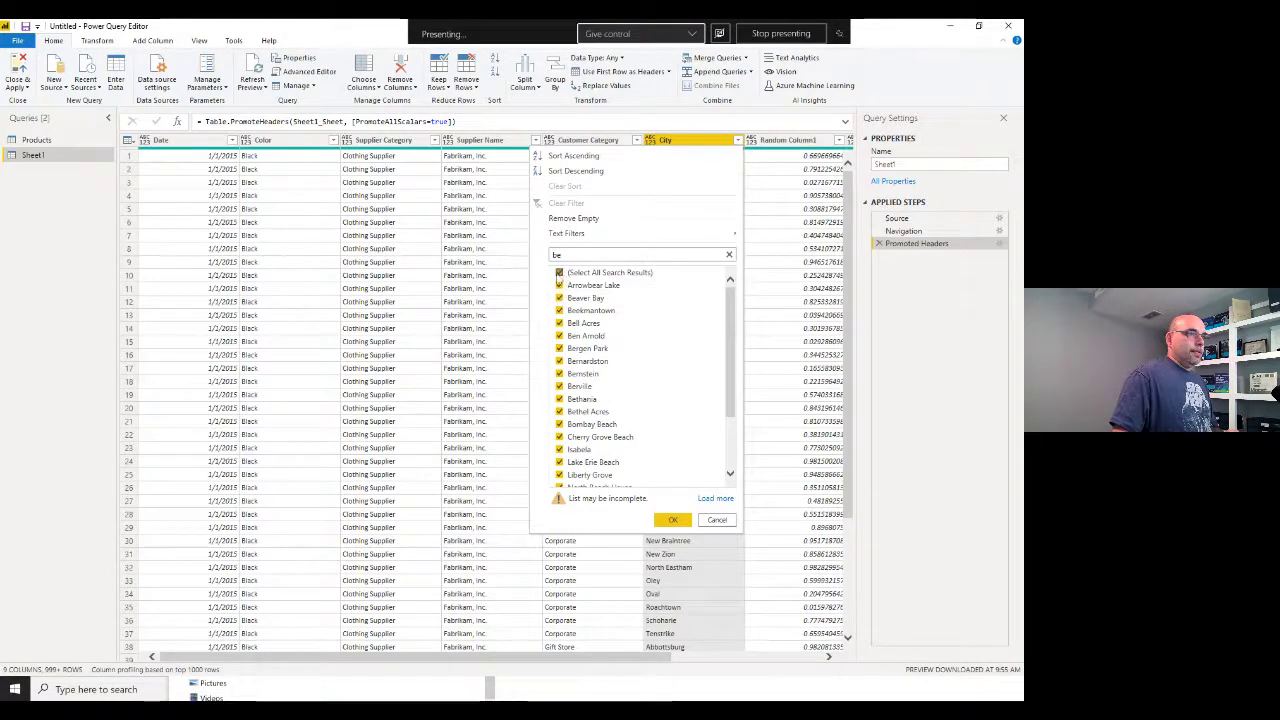
{"action": "left_click", "coordinate": [559, 273]}
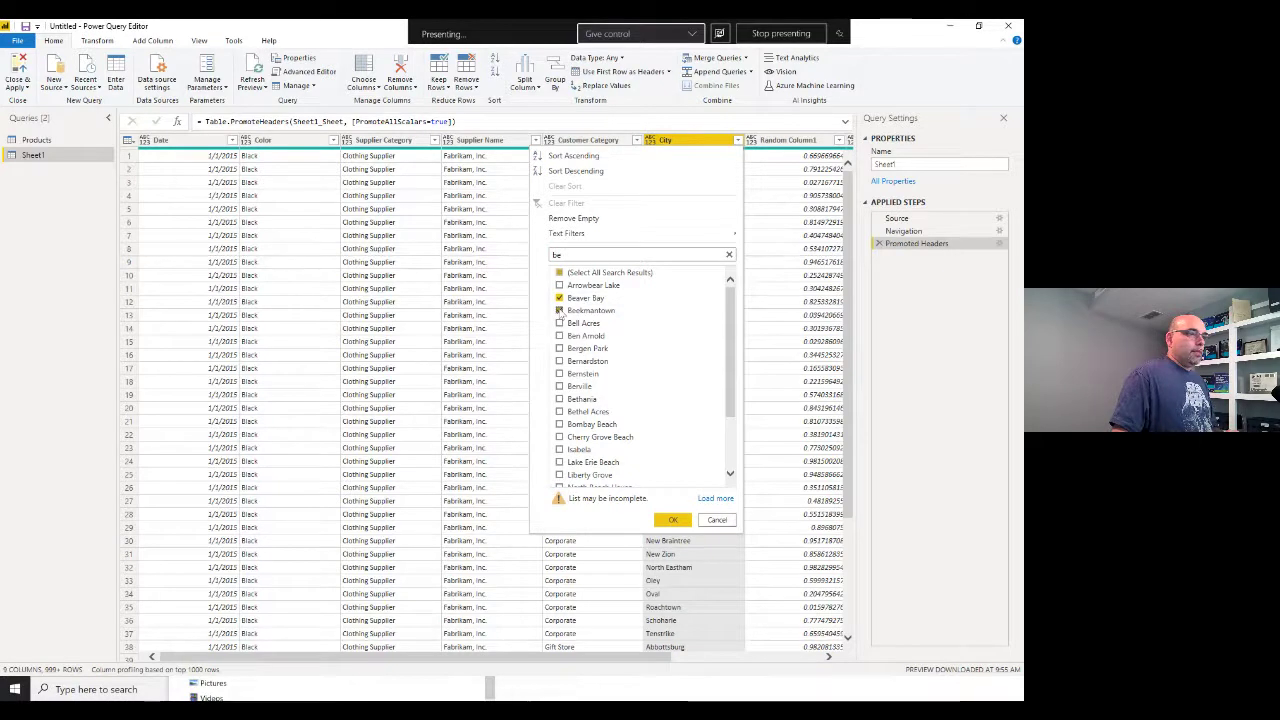
{"action": "left_click", "coordinate": [559, 311]}
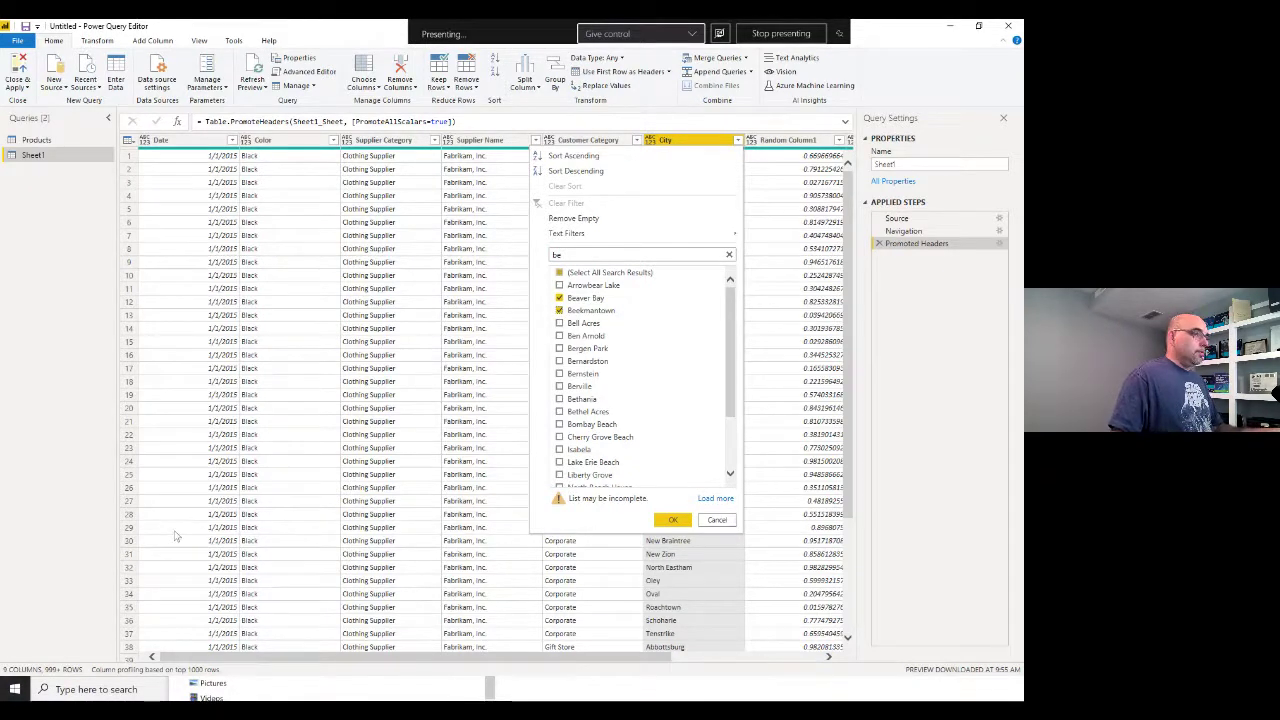
{"action": "left_click", "coordinate": [559, 298]}
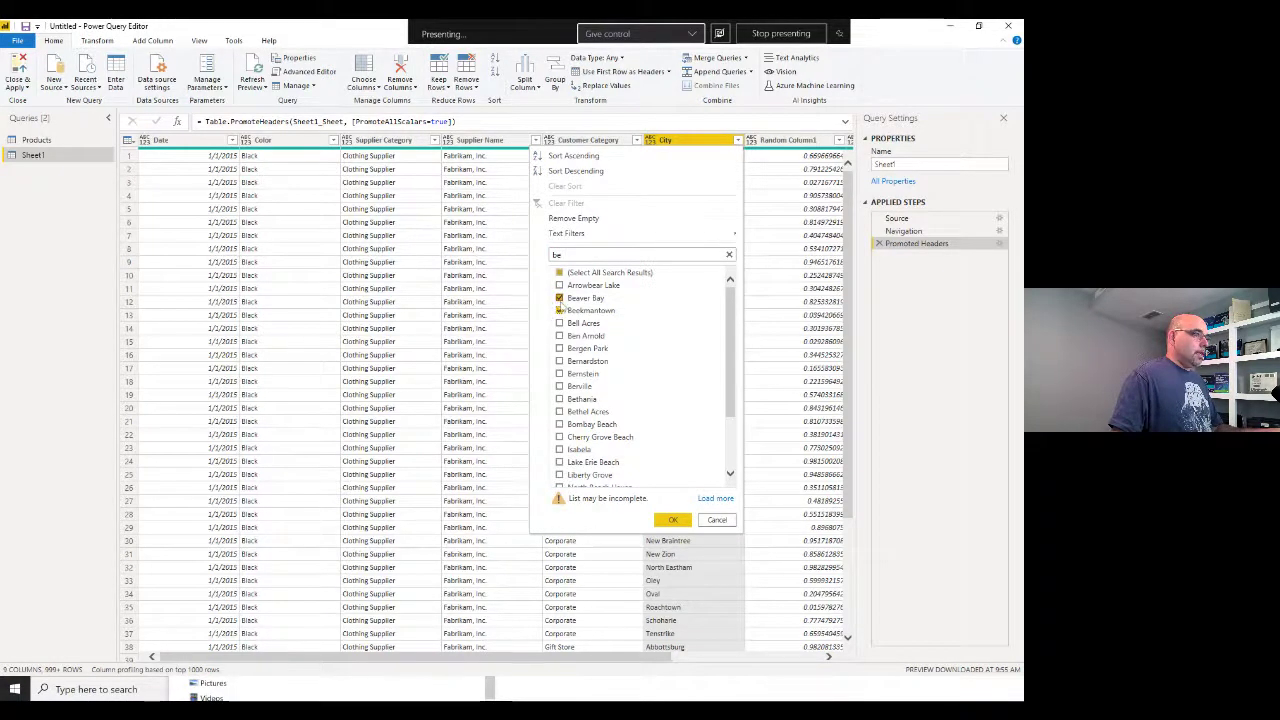
{"action": "left_click", "coordinate": [559, 311]}
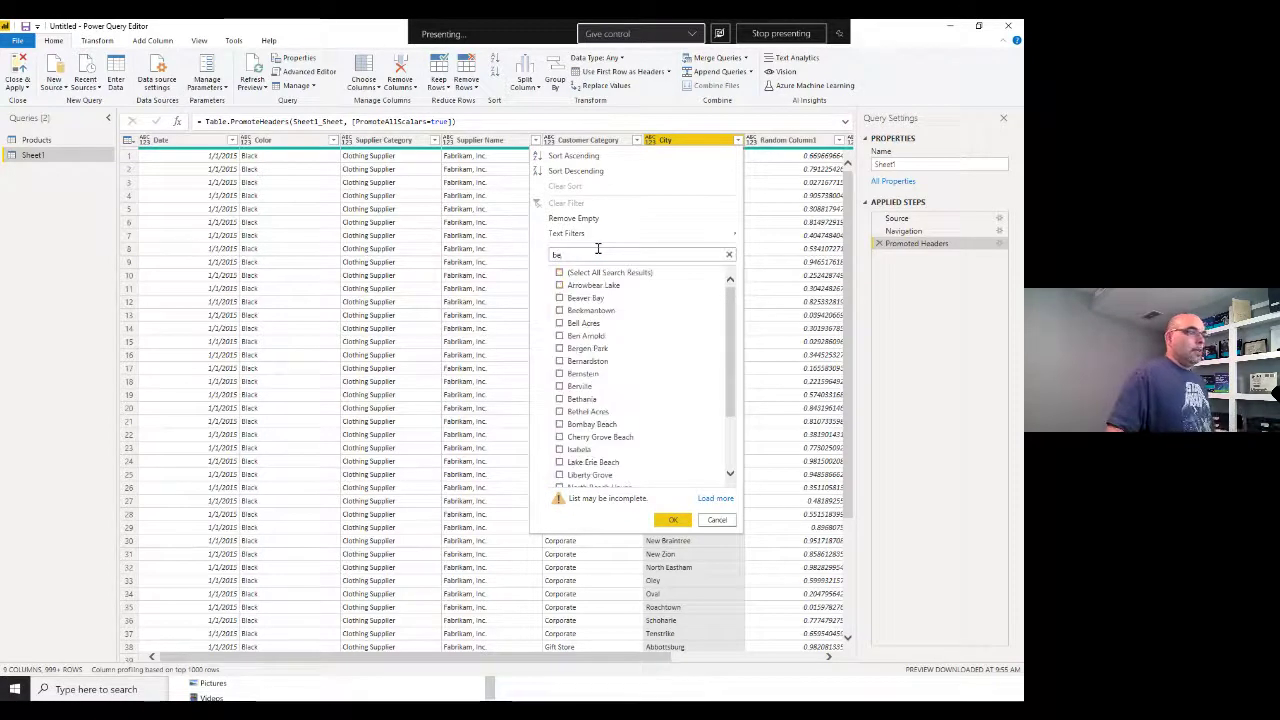
{"action": "left_click", "coordinate": [560, 272]}
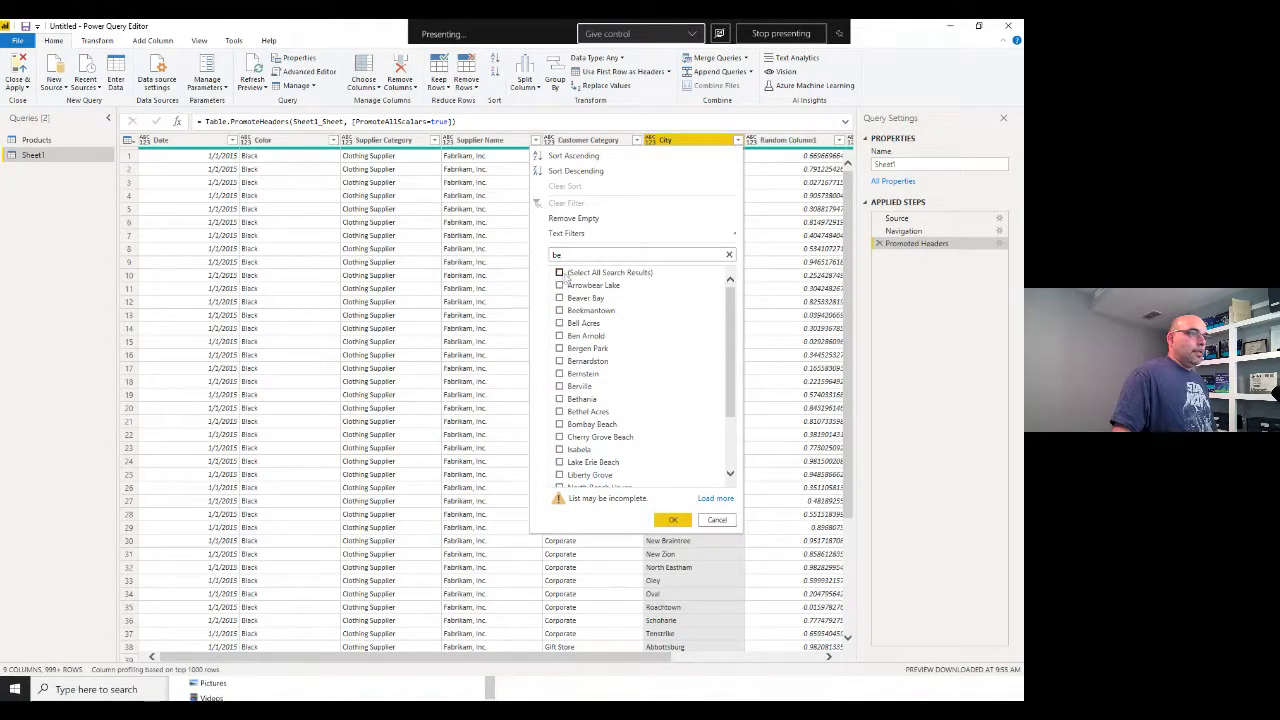
{"action": "left_click", "coordinate": [678, 521]}
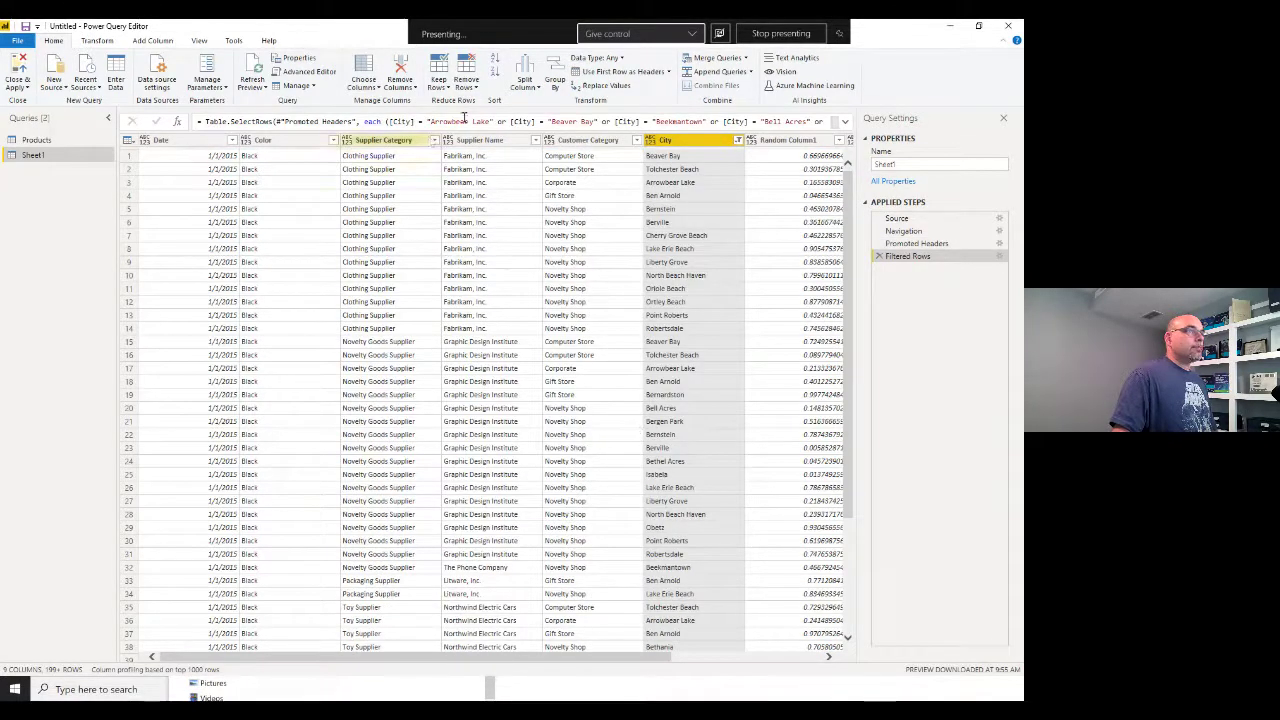
Expand the formula bar to read the City filter formula, review its conditions in the step settings, and delete the Filtered Rows step
{"action": "left_click", "coordinate": [845, 122]}
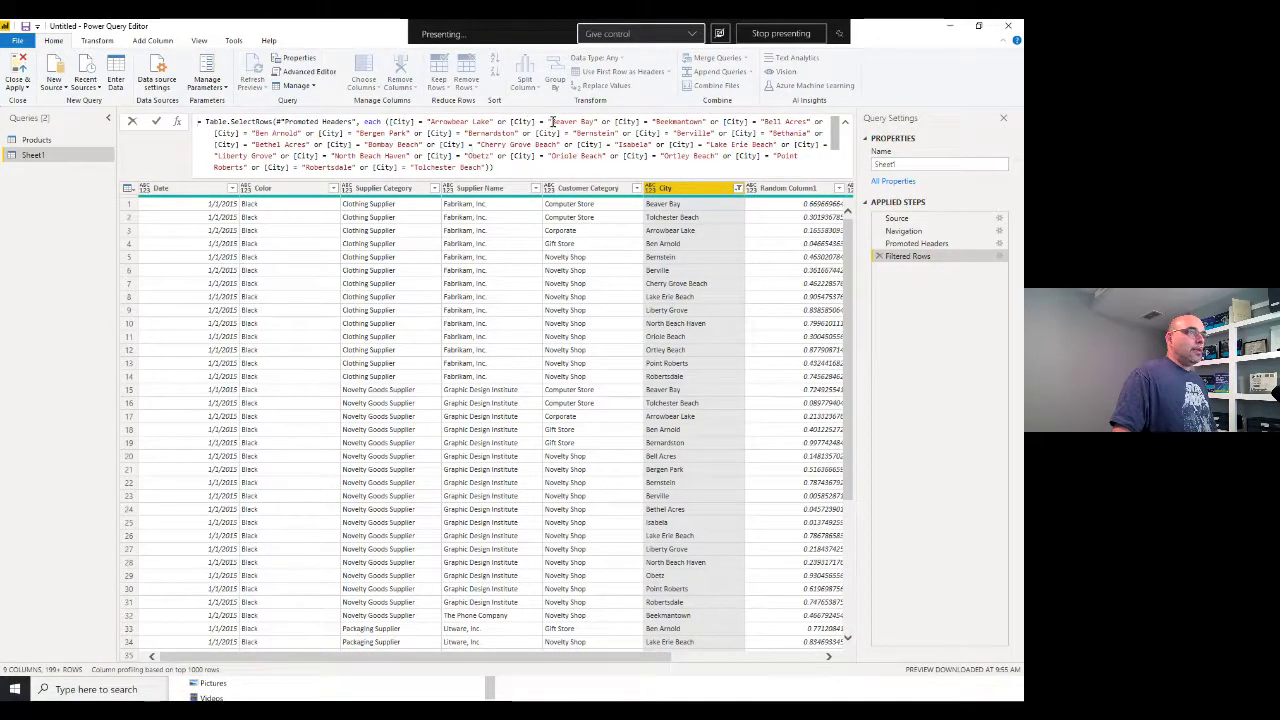
{"action": "left_click", "coordinate": [1005, 262]}
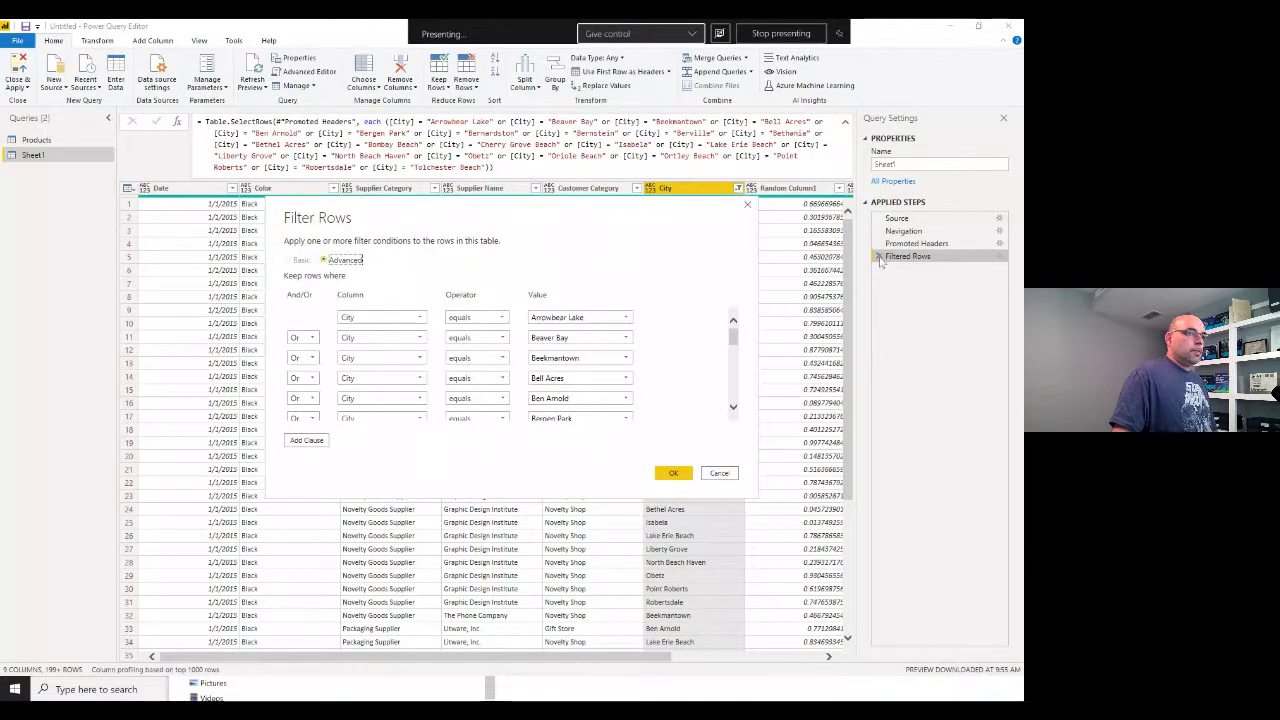
{"action": "left_click", "coordinate": [714, 476]}
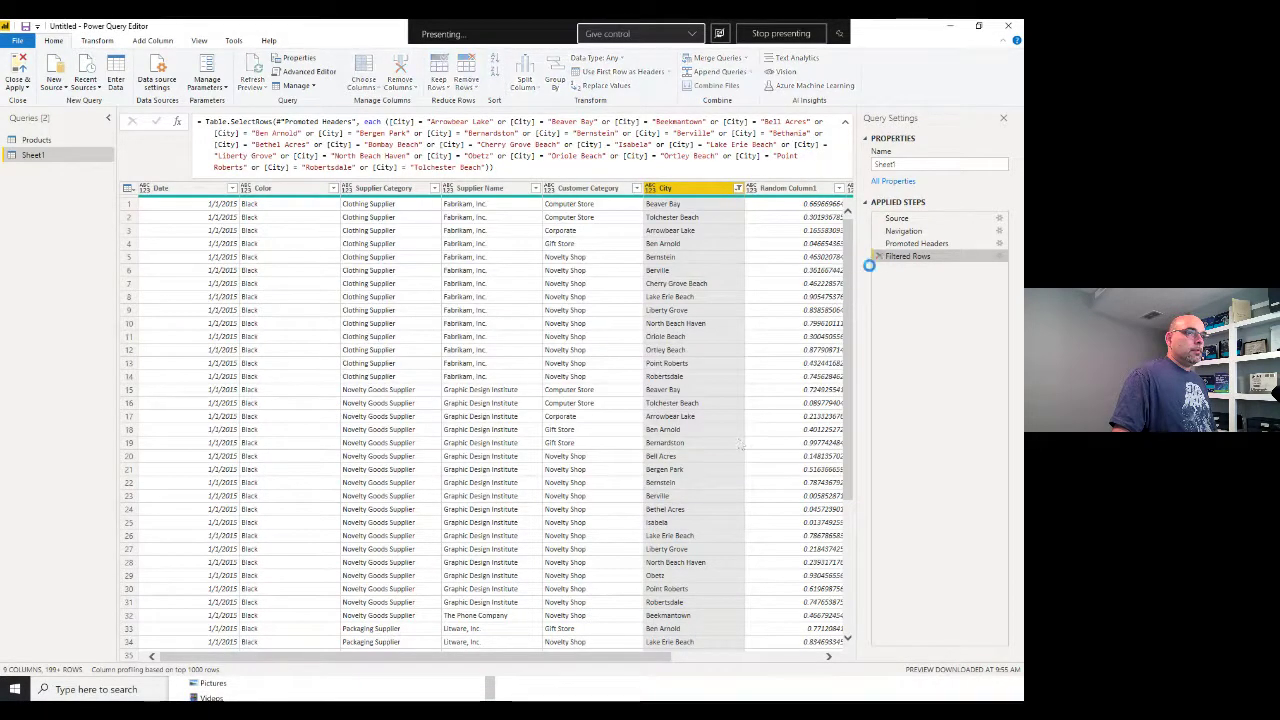
{"action": "left_click", "coordinate": [878, 256]}
Filter the City column to the values matching the search text be, excluding Beaver Bay
{"action": "left_click", "coordinate": [738, 188]}
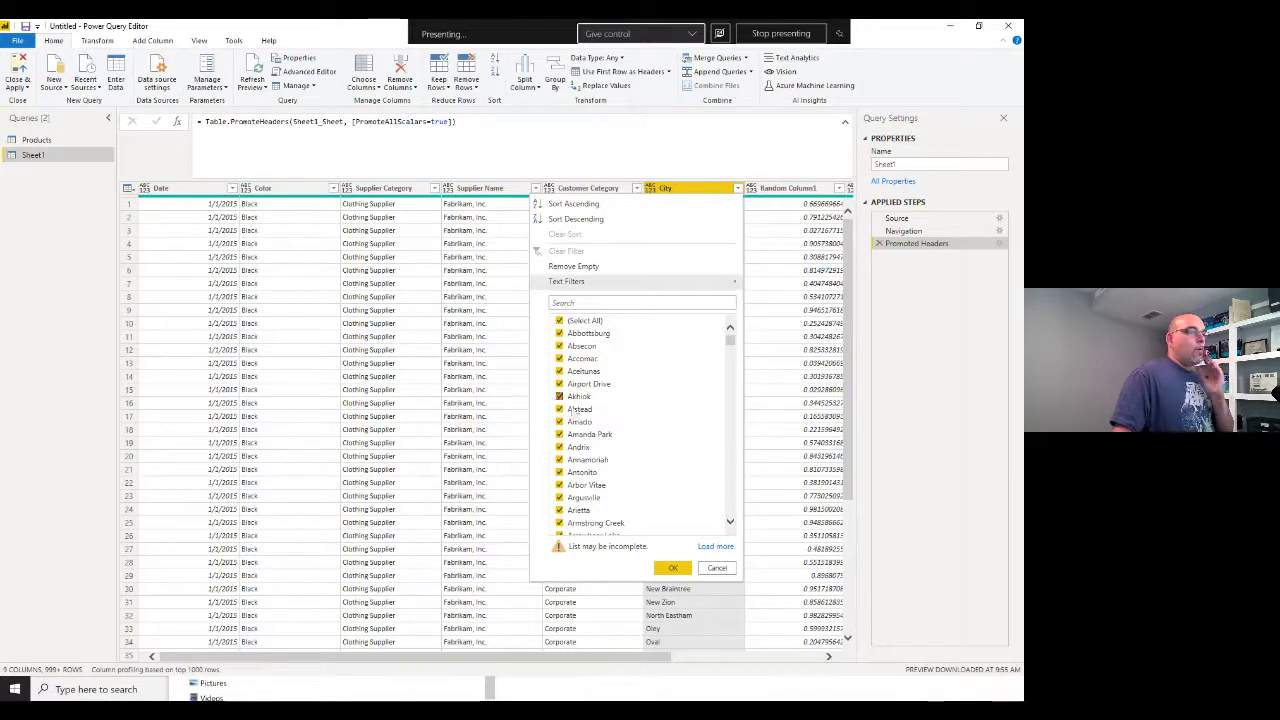
{"action": "left_click", "coordinate": [572, 303]}
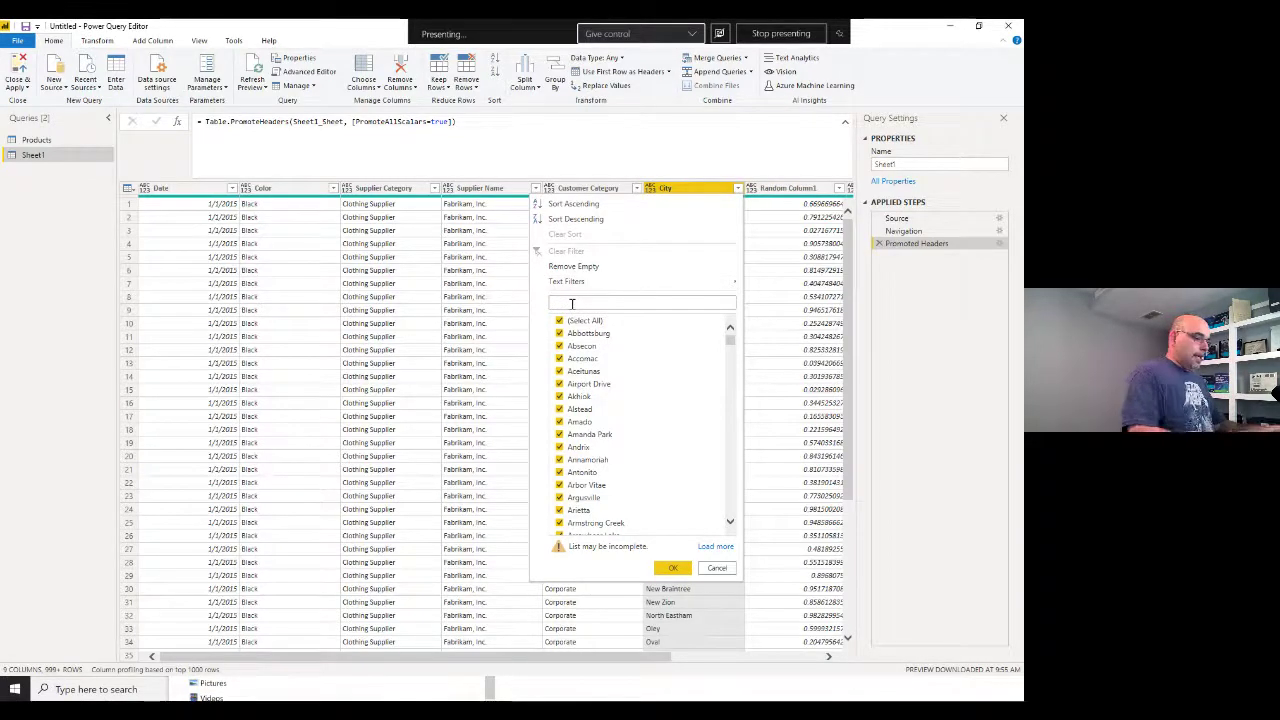
{"action": "type", "text": "be"}
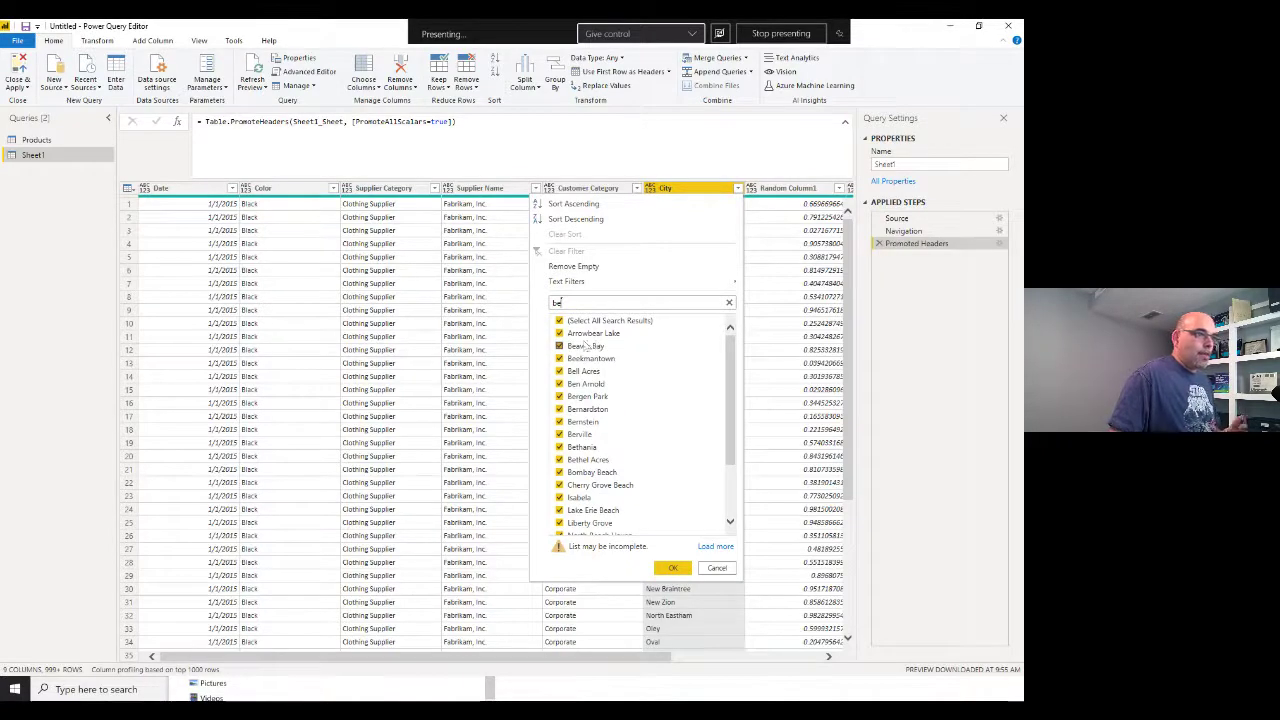
{"action": "left_click", "coordinate": [559, 346]}
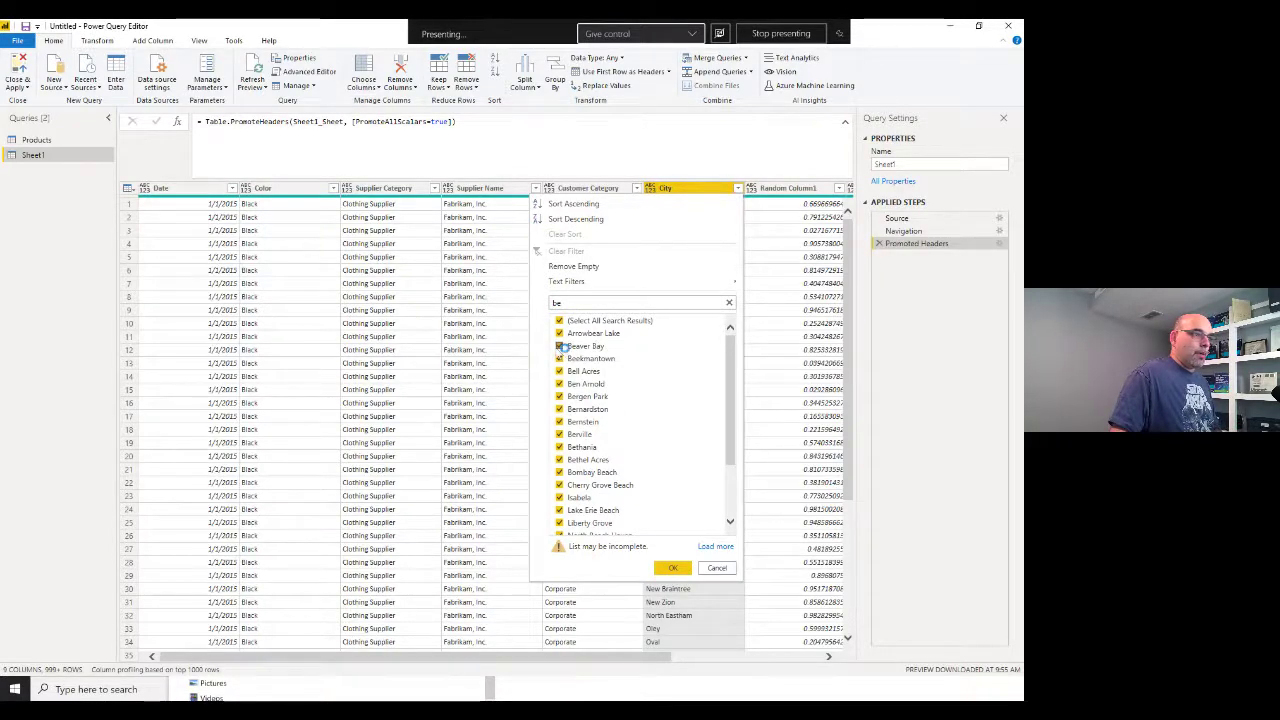
{"action": "left_click", "coordinate": [673, 568]}
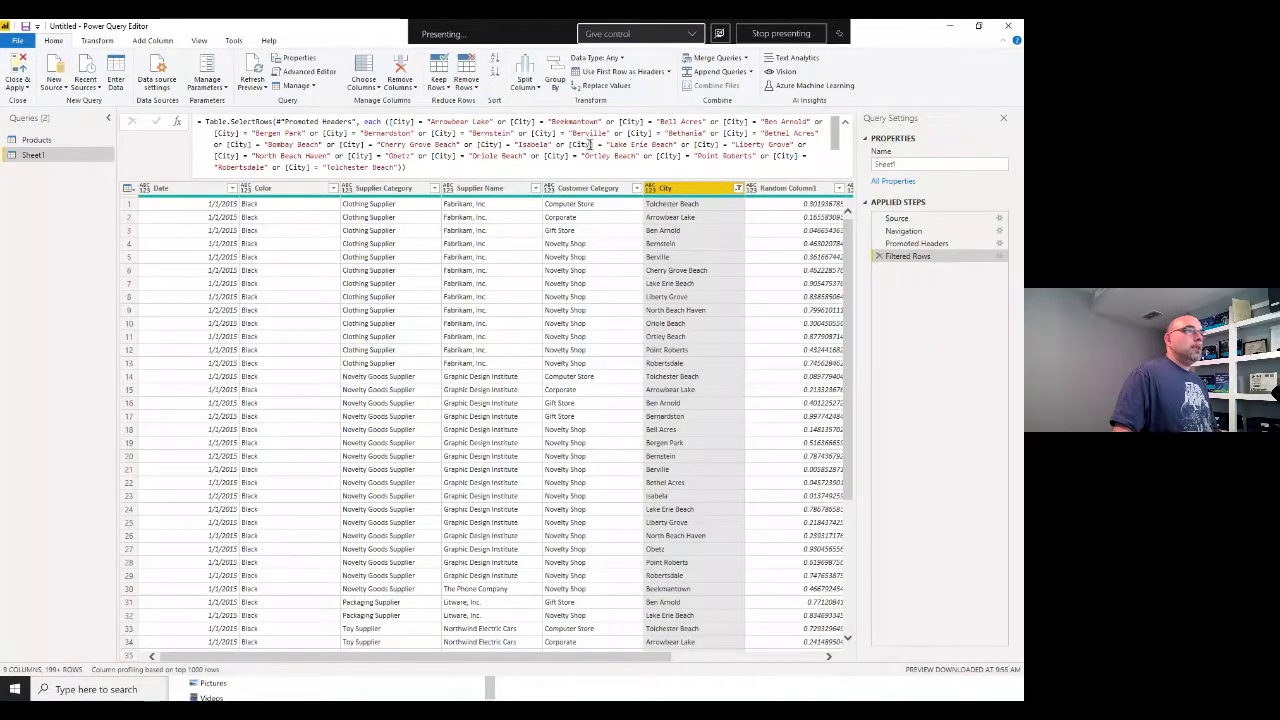
Review the equality conditions in the City filter formula without changing it, and delete the Filtered Rows step
{"action": "left_click_drag", "start_coordinate": [408, 167], "coordinate": [268, 136]}
{"action": "scroll", "coordinate": [258, 136], "scroll_direction": "up", "scroll_amount": 1}
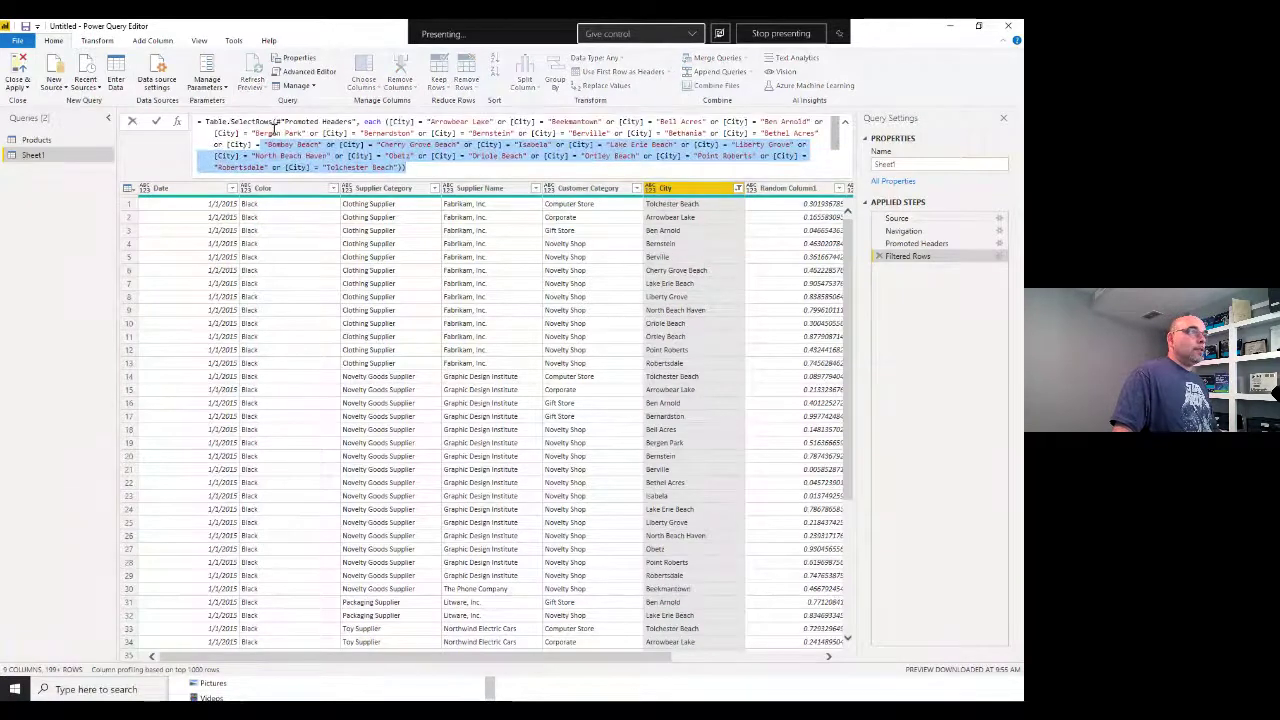
{"action": "left_click", "coordinate": [199, 41]}
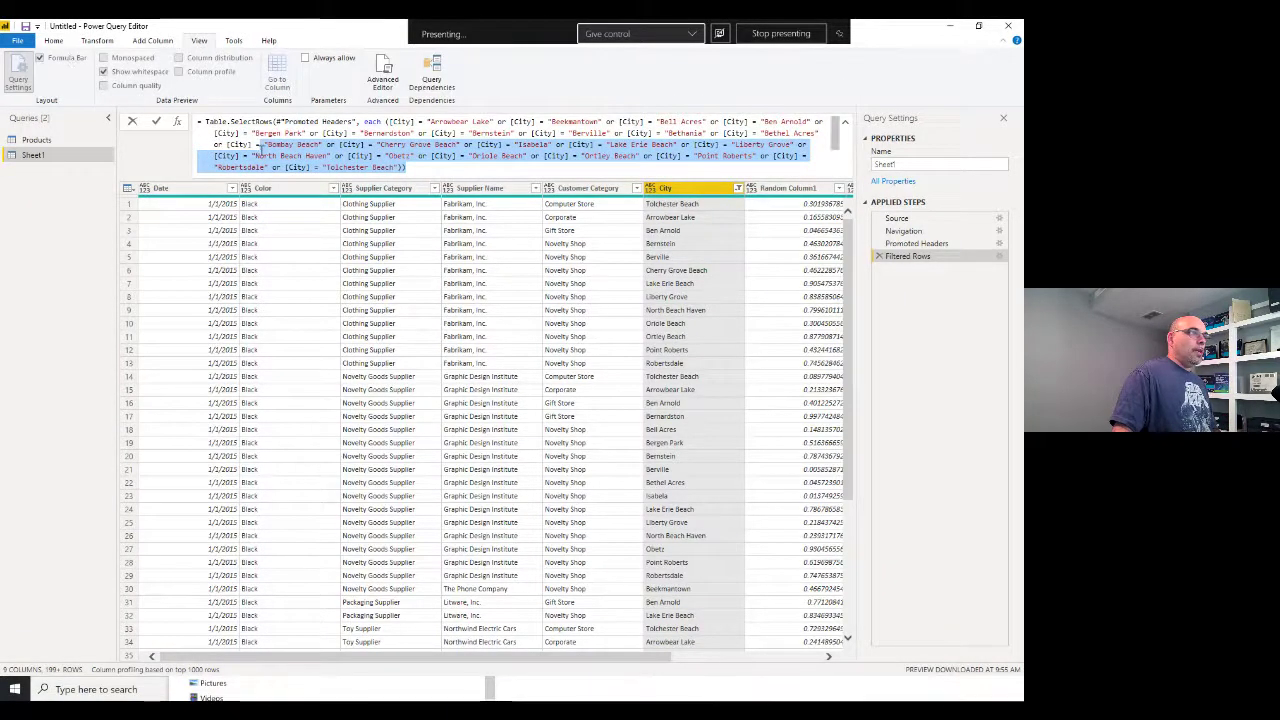
{"action": "left_click", "coordinate": [408, 167]}
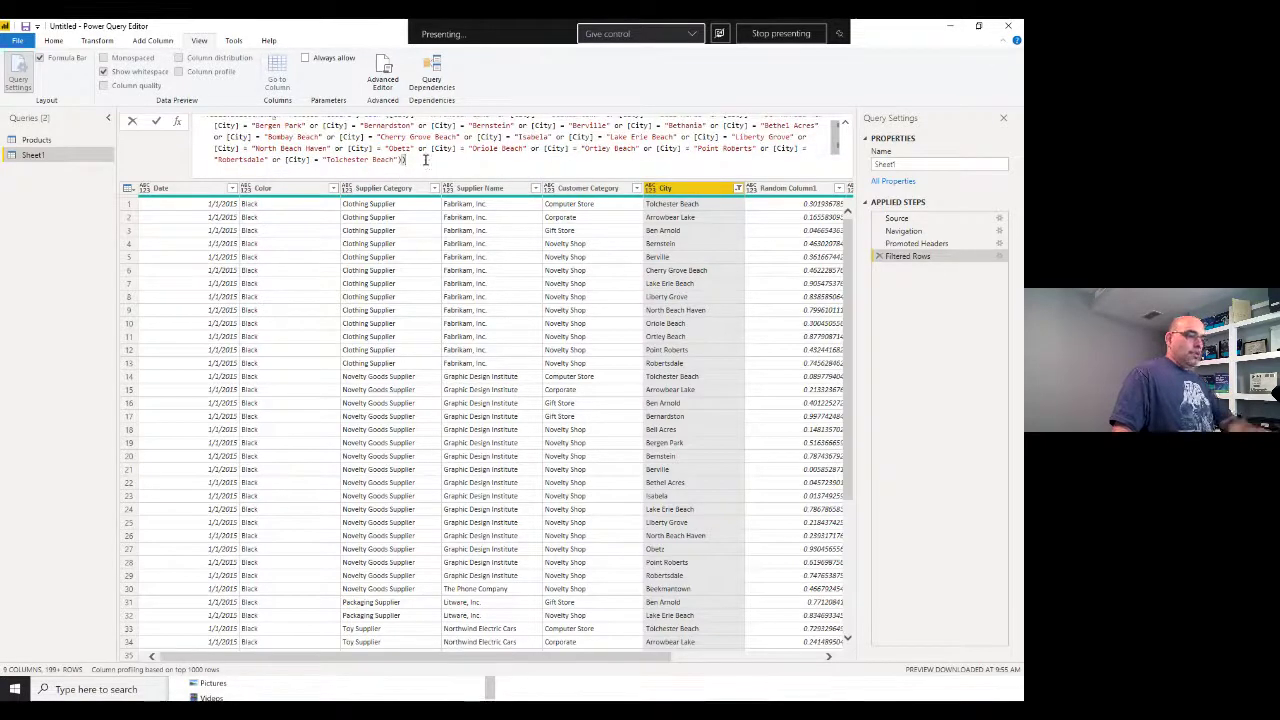
{"action": "key", "text": "Escape"}
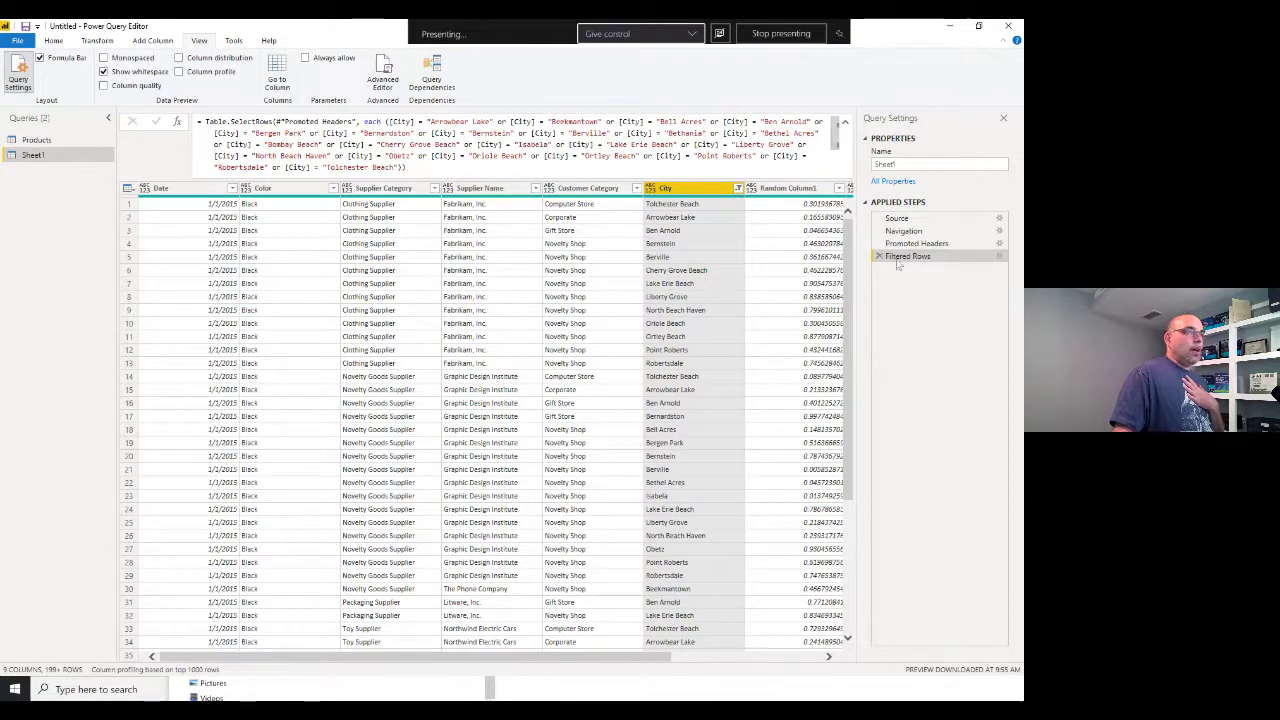
{"action": "left_click", "coordinate": [878, 256]}
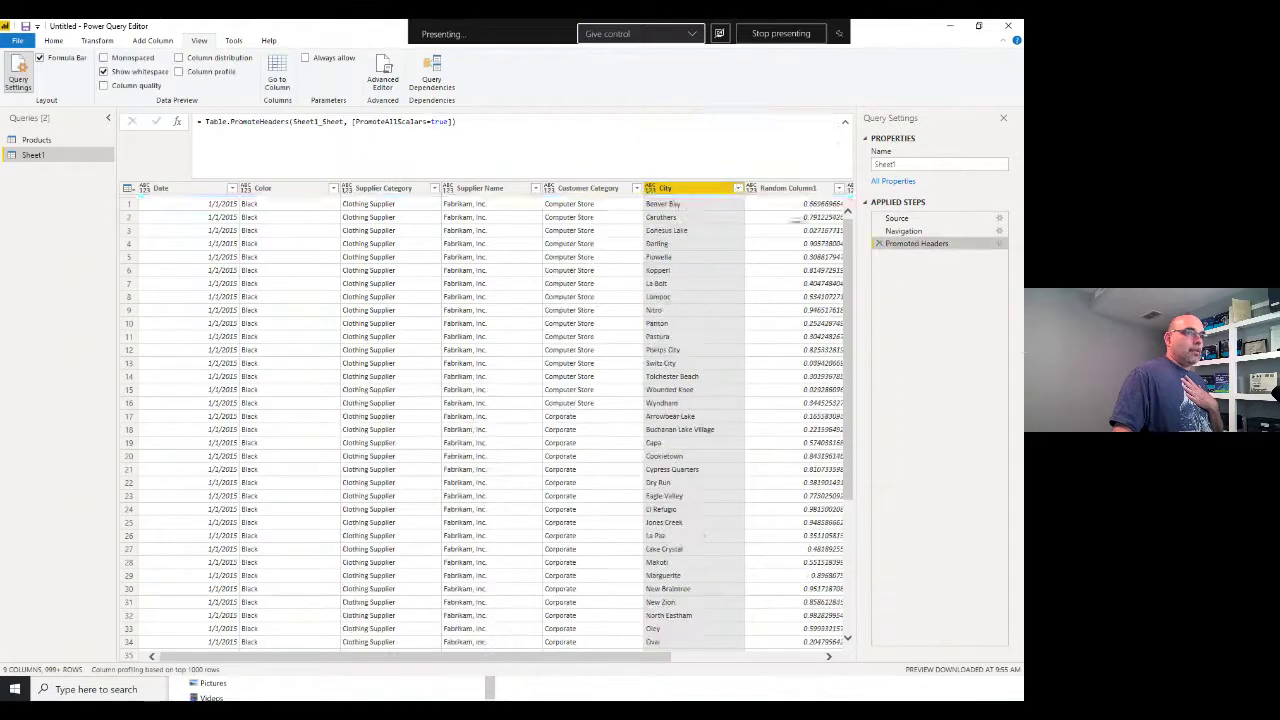
Filter the City column to the values matching the search text be, with Beaver Bay deselected
{"action": "left_click", "coordinate": [738, 189]}
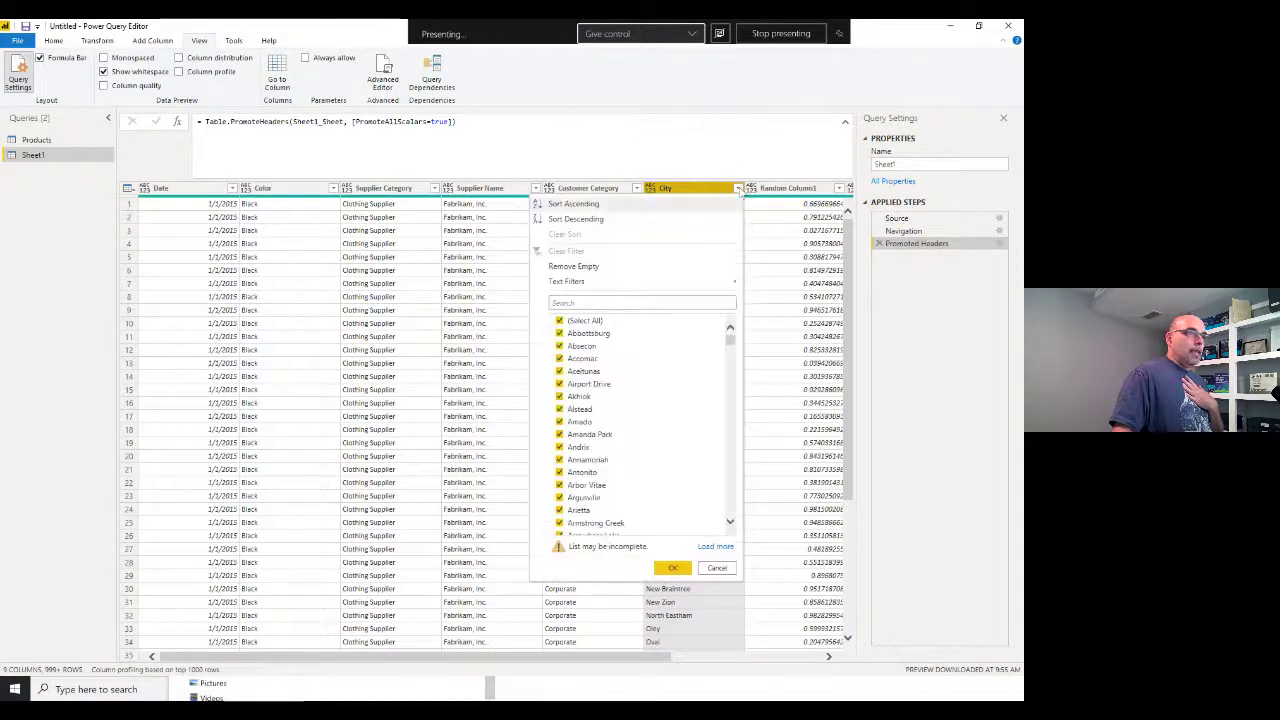
{"action": "left_click", "coordinate": [631, 302]}
{"action": "type", "text": "be"}
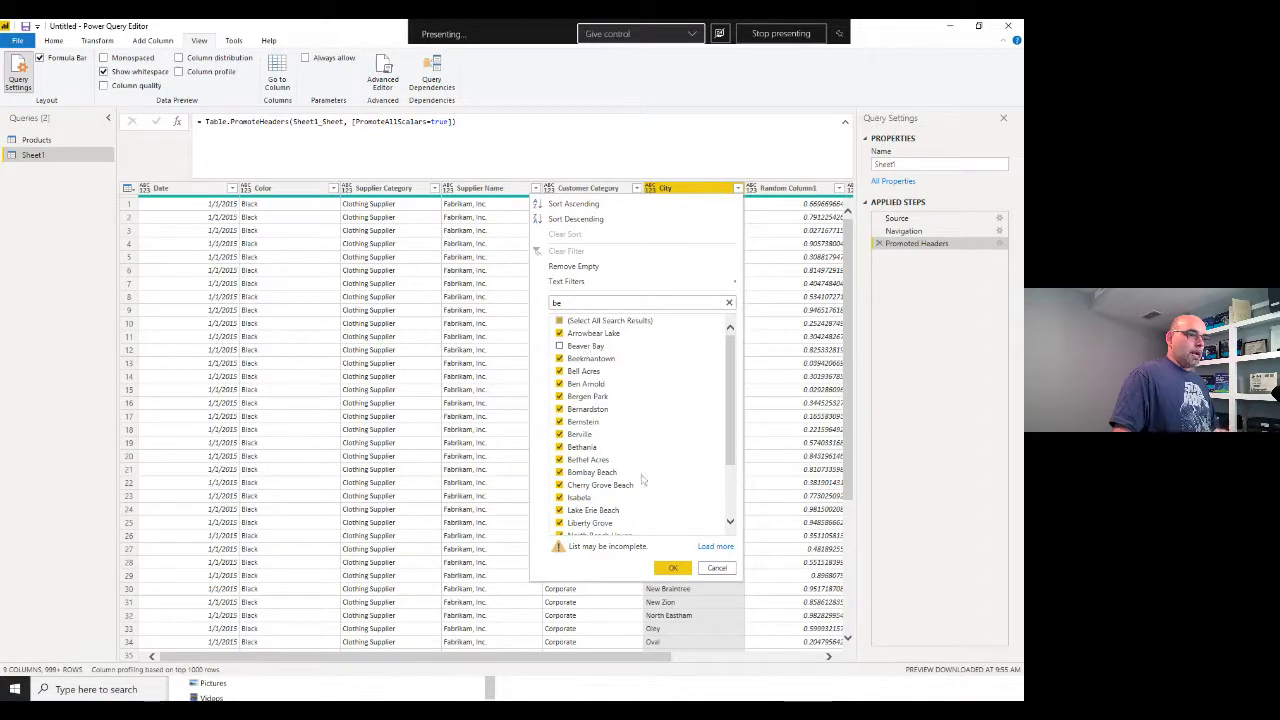
{"action": "left_click", "coordinate": [672, 568]}
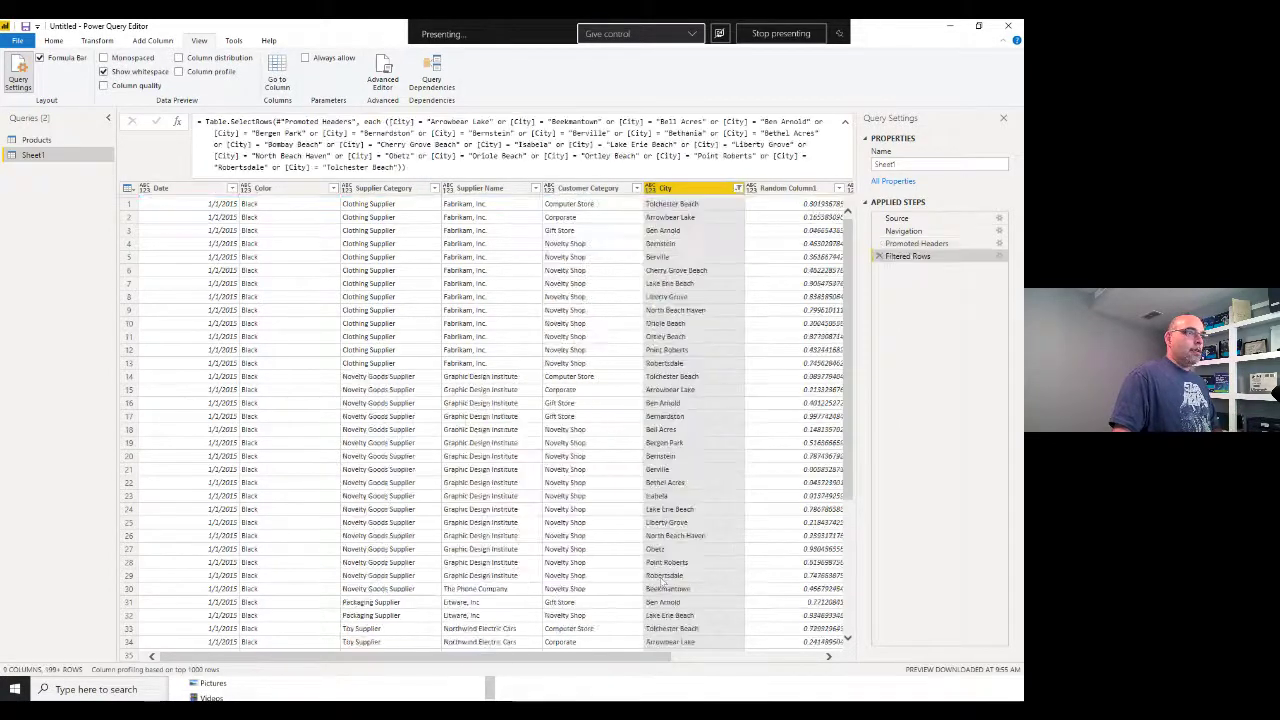
Examine the operators and the chain of City conditions in the generated filter formula
{"action": "left_click", "coordinate": [420, 121]}
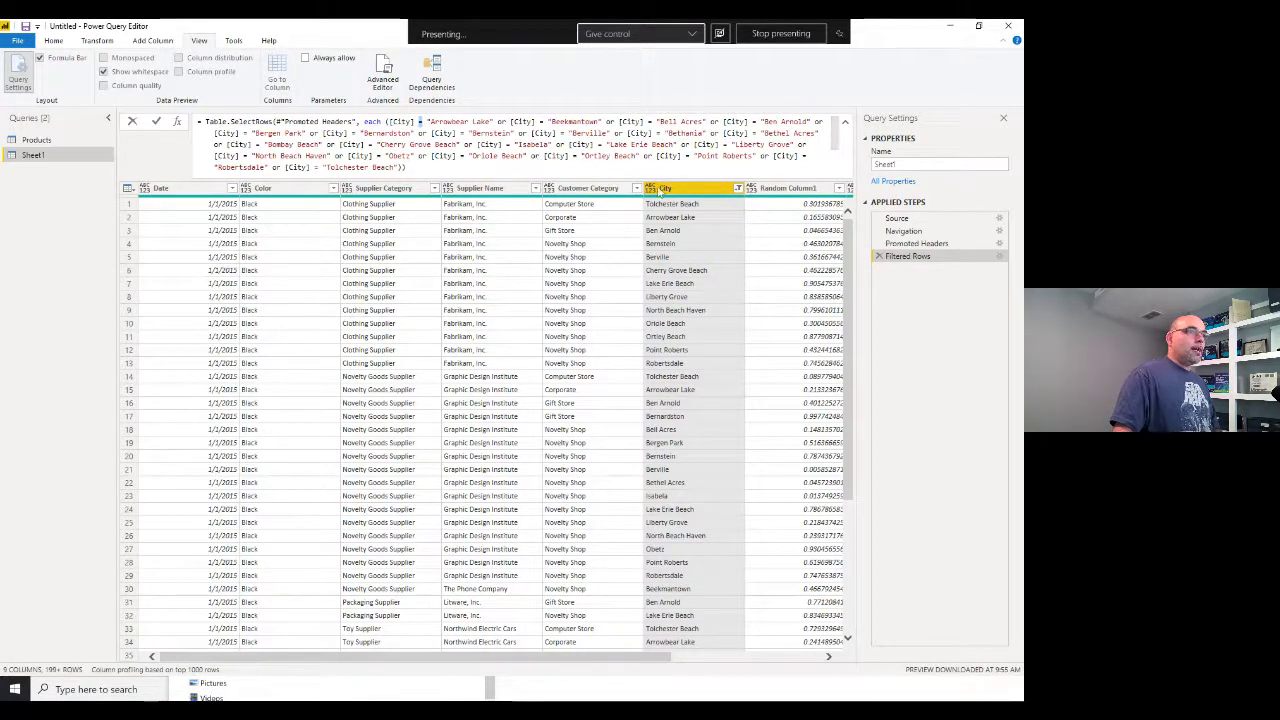
{"action": "left_click", "coordinate": [738, 189]}
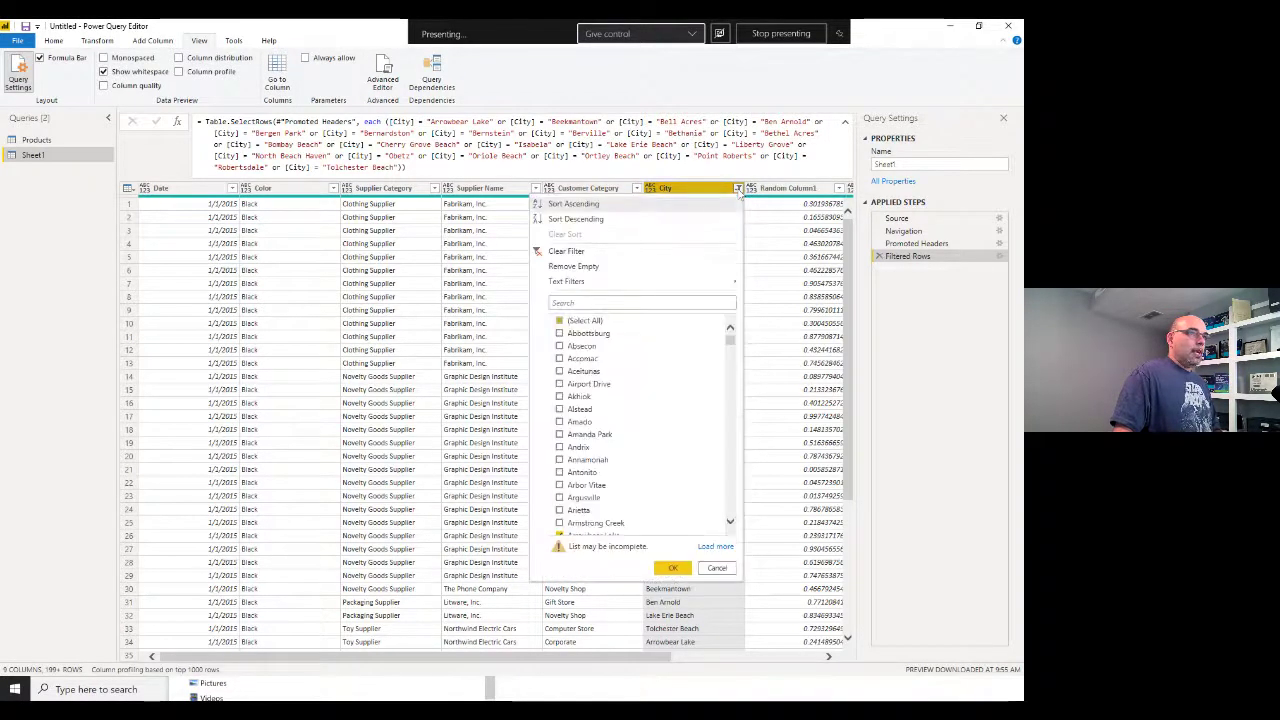
{"action": "left_click", "coordinate": [672, 156]}
{"action": "left_click_drag", "start_coordinate": [410, 167], "coordinate": [428, 142]}
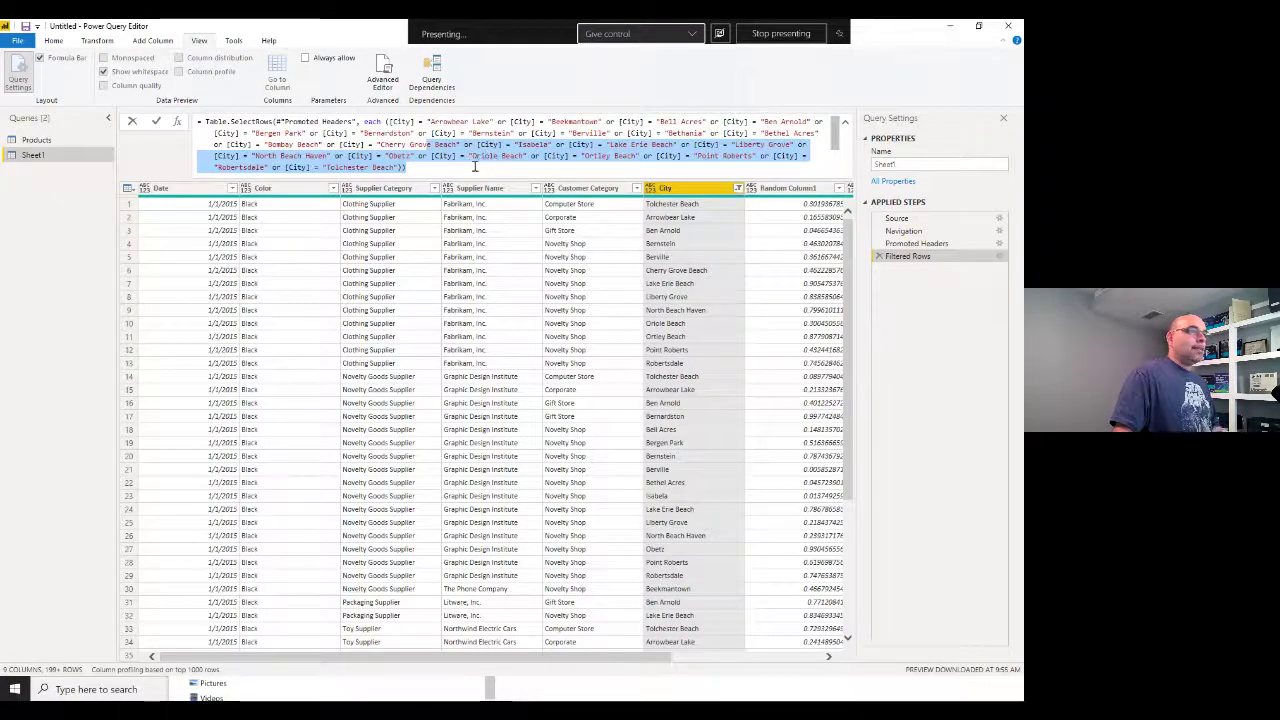
{"action": "left_click", "coordinate": [533, 145]}
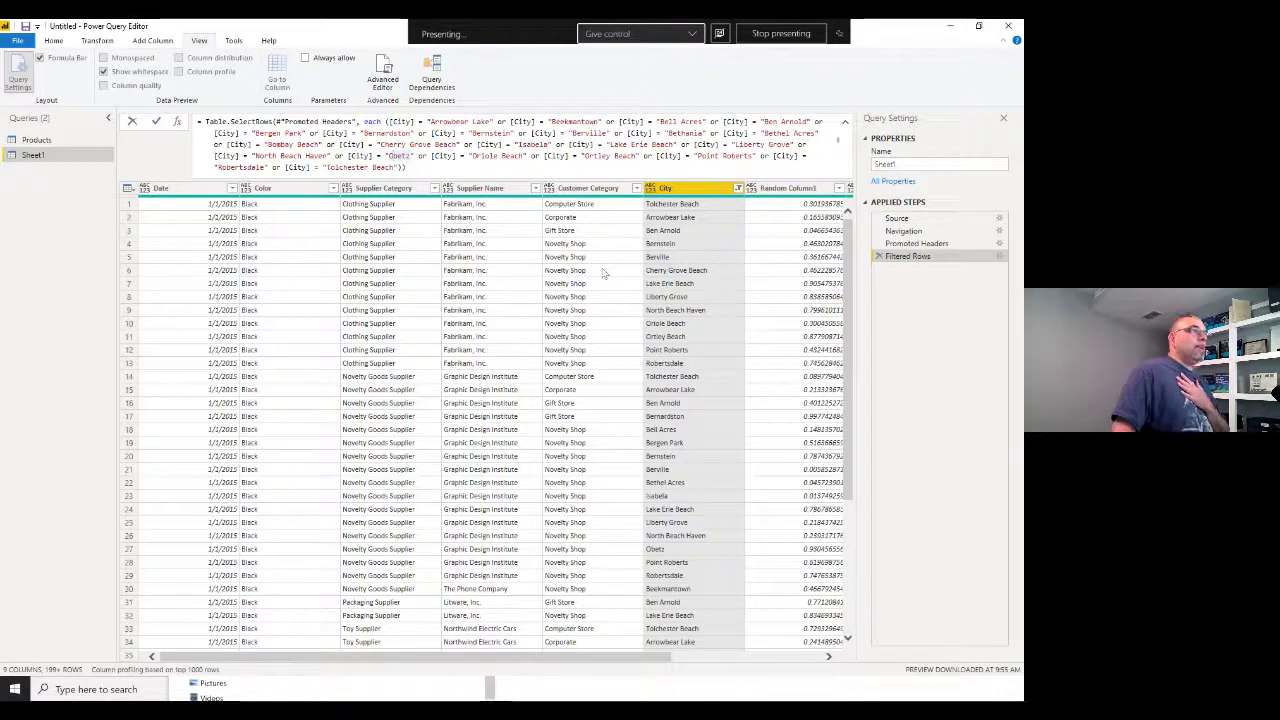
{"action": "left_click_drag", "start_coordinate": [405, 167], "coordinate": [175, 119]}
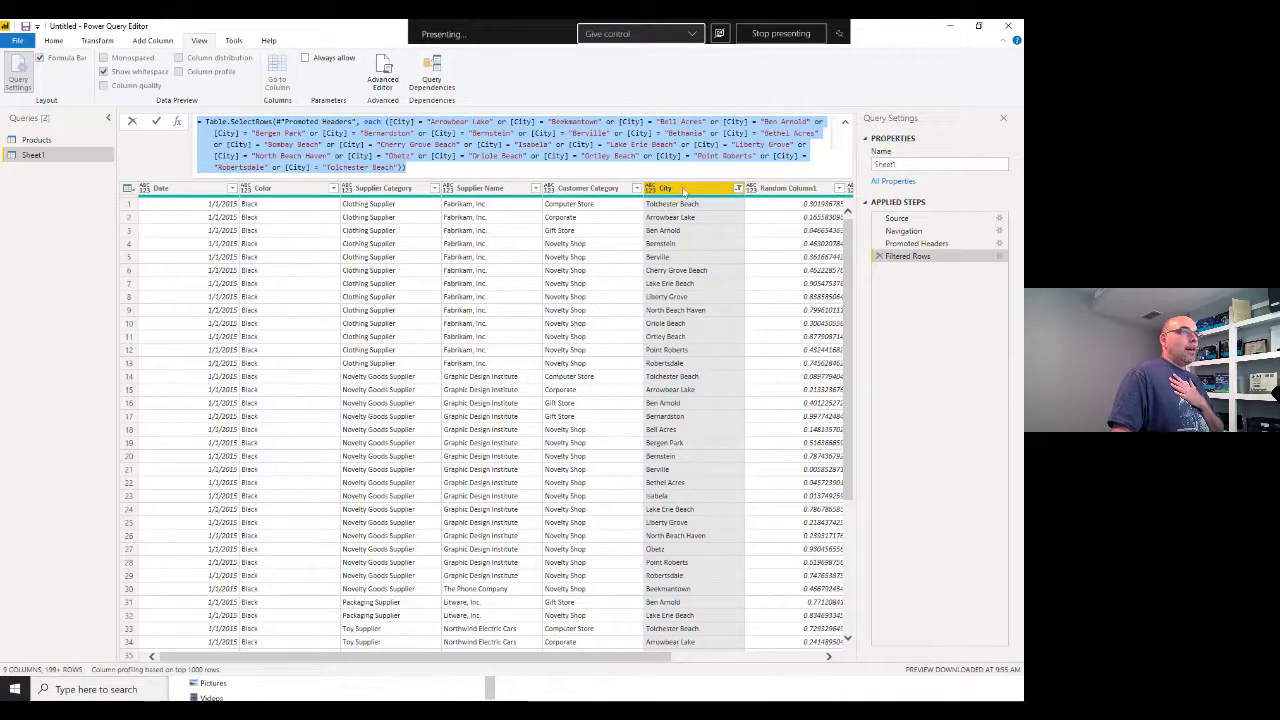
Close and apply the queries to the report, and reopen the Power Query Editor
{"action": "left_click", "coordinate": [55, 41]}
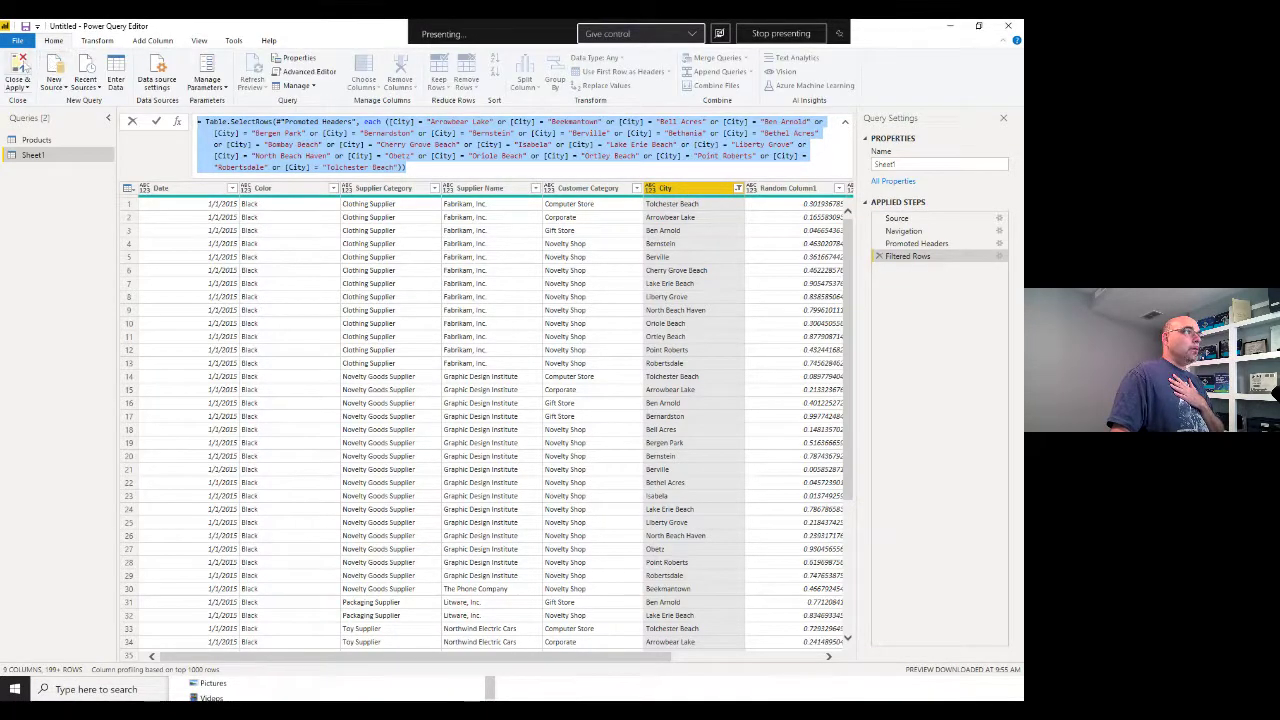
{"action": "left_click", "coordinate": [18, 68]}
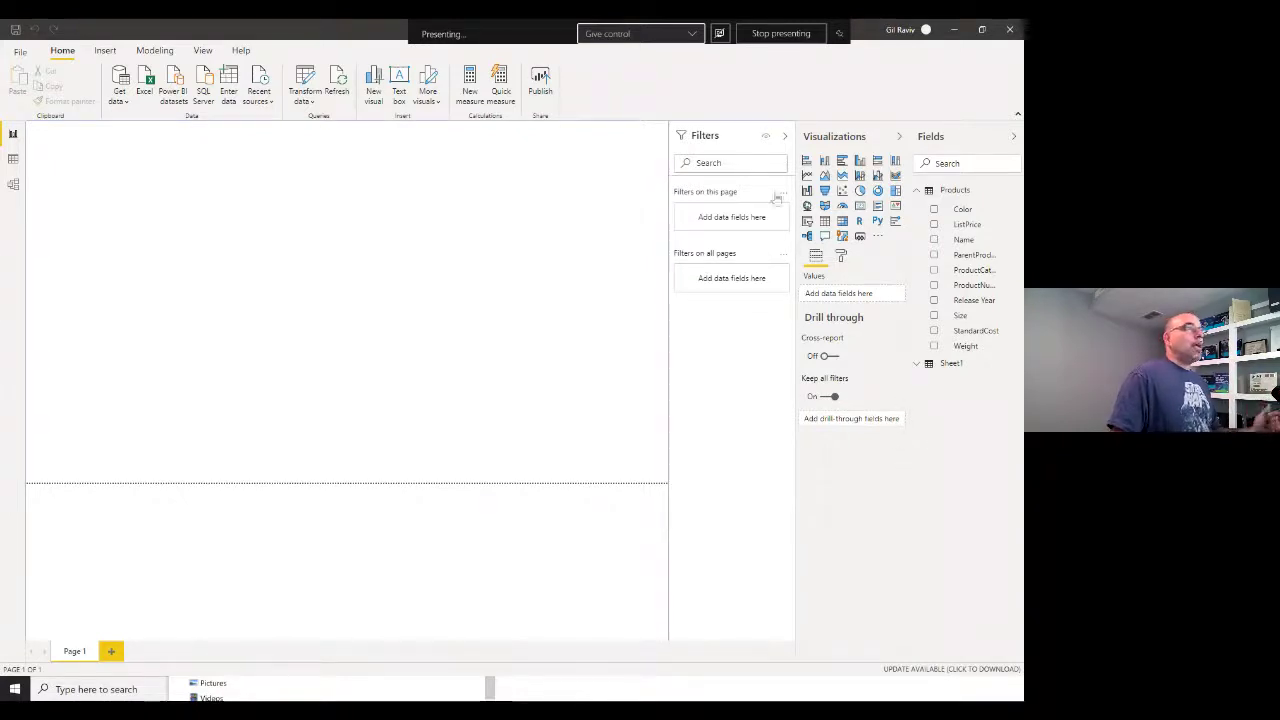
{"action": "left_click", "coordinate": [300, 101]}
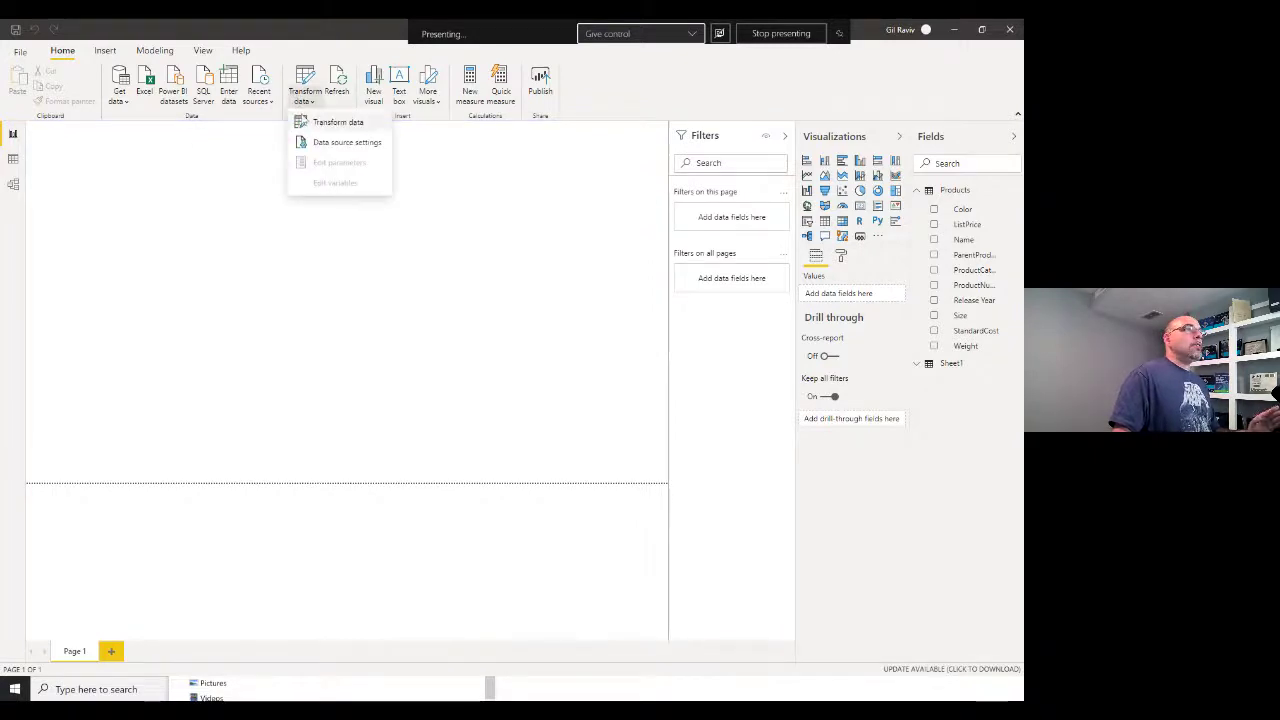
{"action": "left_click", "coordinate": [305, 122]}
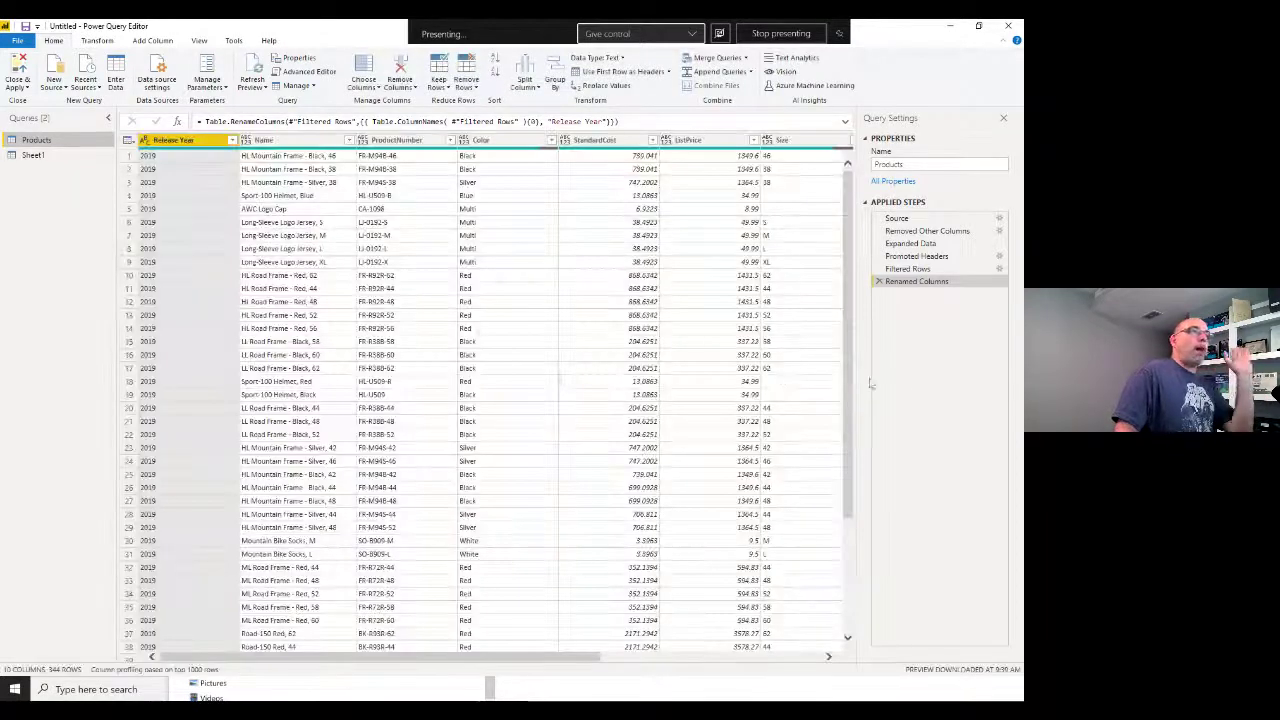
View the Filtered Rows step of the Products query, and delete the Filtered Rows step from the Sheet1 query
{"action": "left_click", "coordinate": [912, 269]}
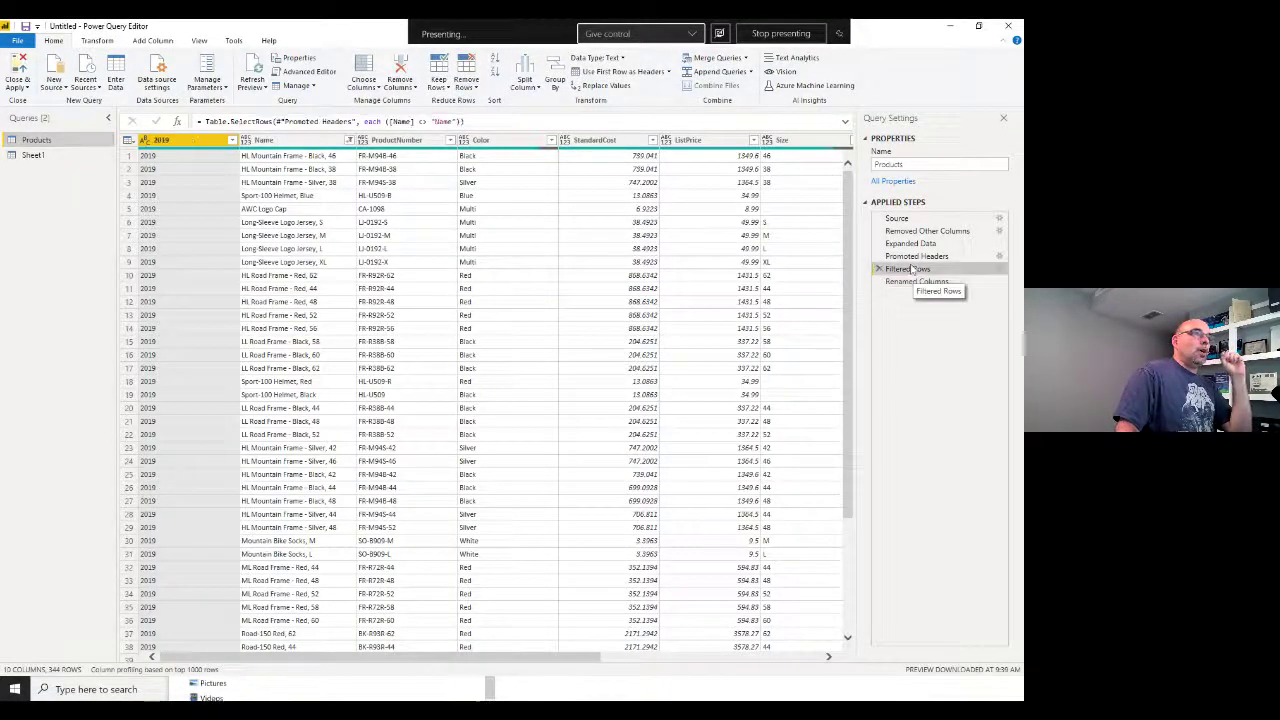
{"action": "left_click", "coordinate": [33, 155]}
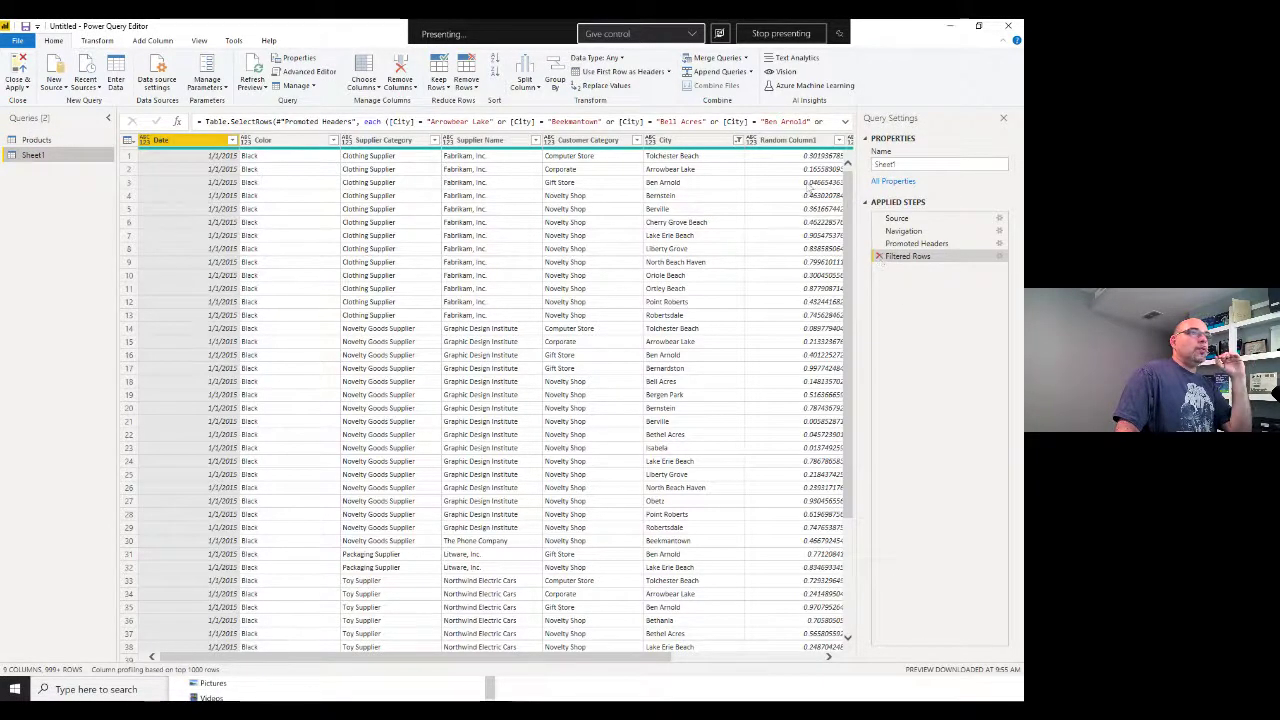
{"action": "left_click", "coordinate": [877, 257]}
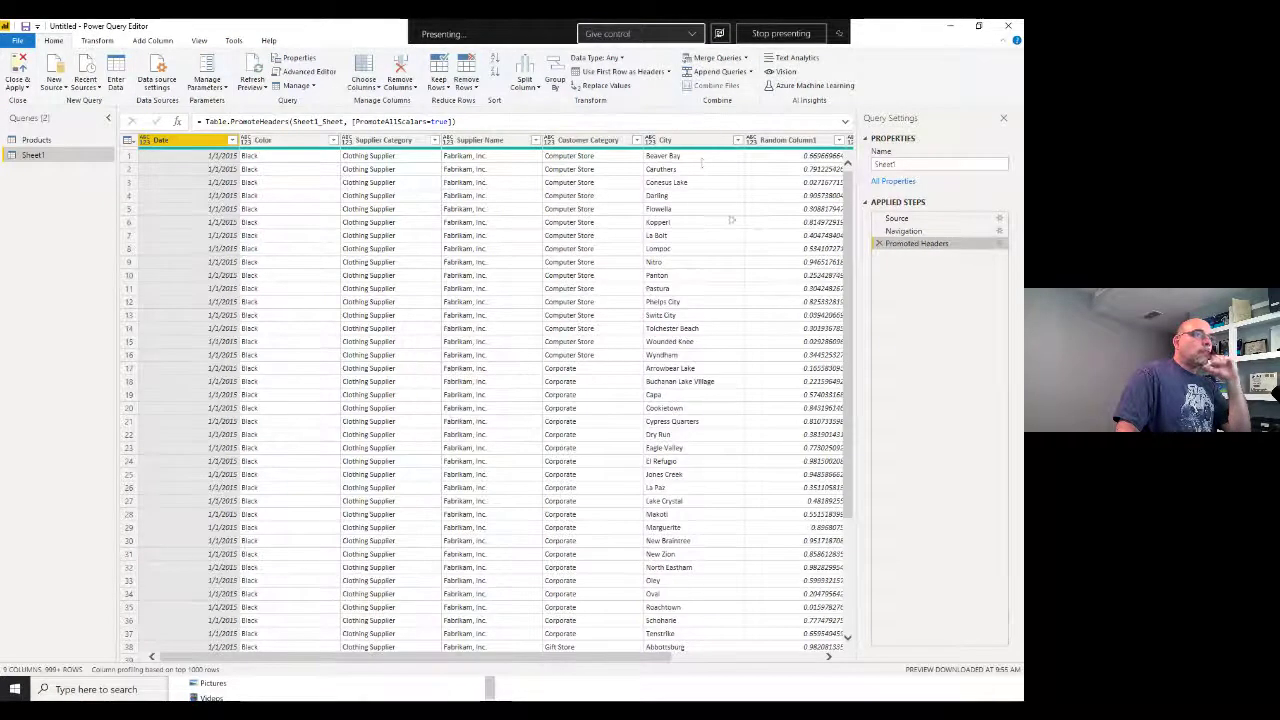
Apply a Does Not Equal text filter to the City column with the value Beaver Bay
{"action": "left_click", "coordinate": [736, 143]}
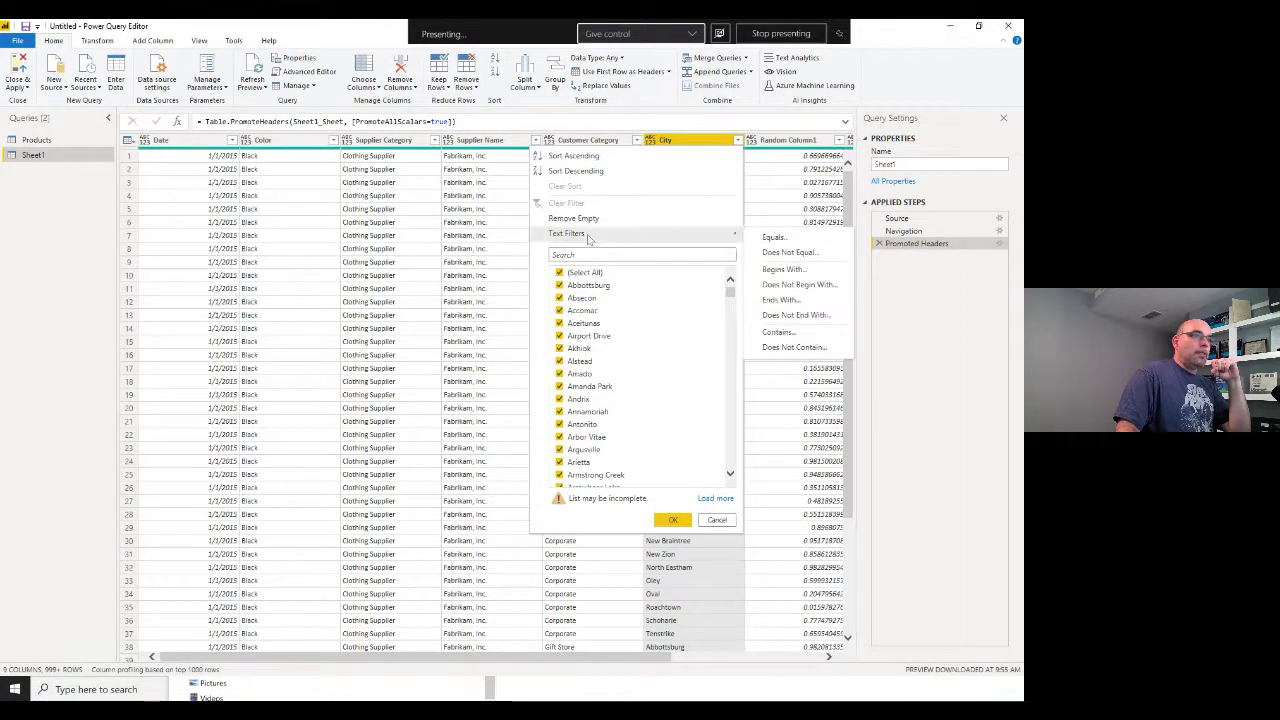
{"action": "mouse_move", "coordinate": [709, 237]}
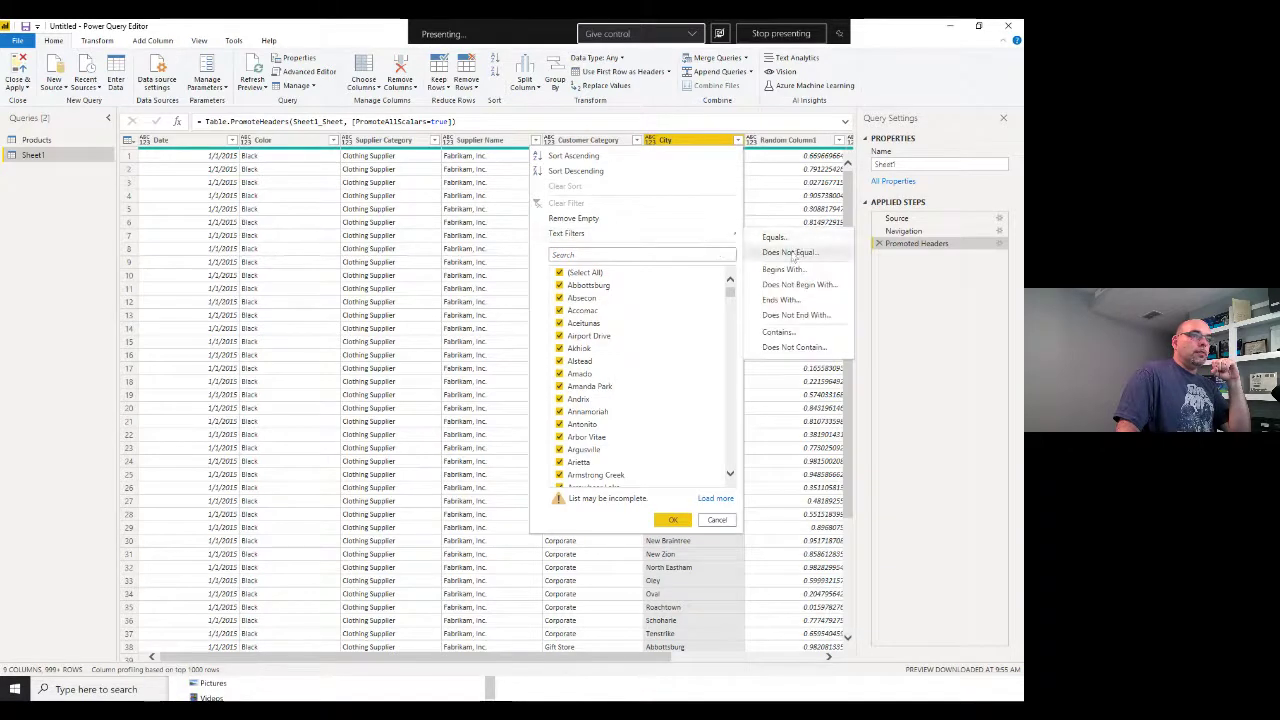
{"action": "key", "text": "Escape"}
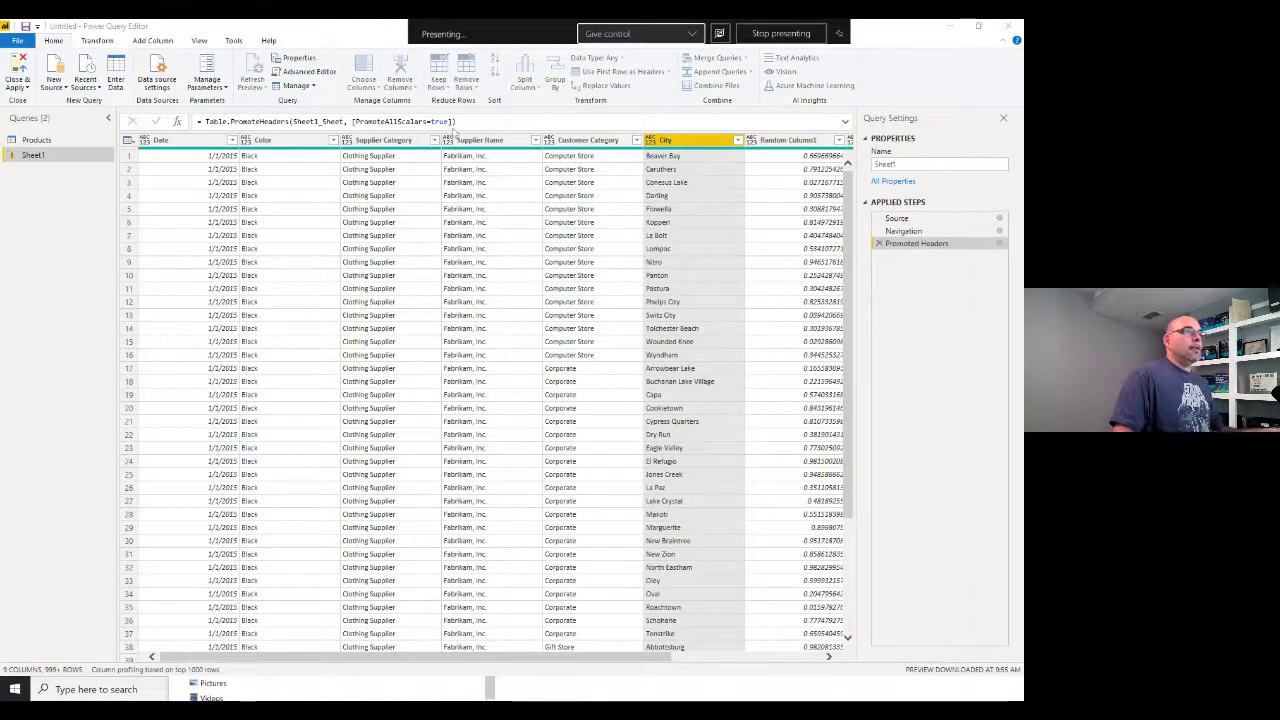
{"action": "left_click", "coordinate": [436, 349]}
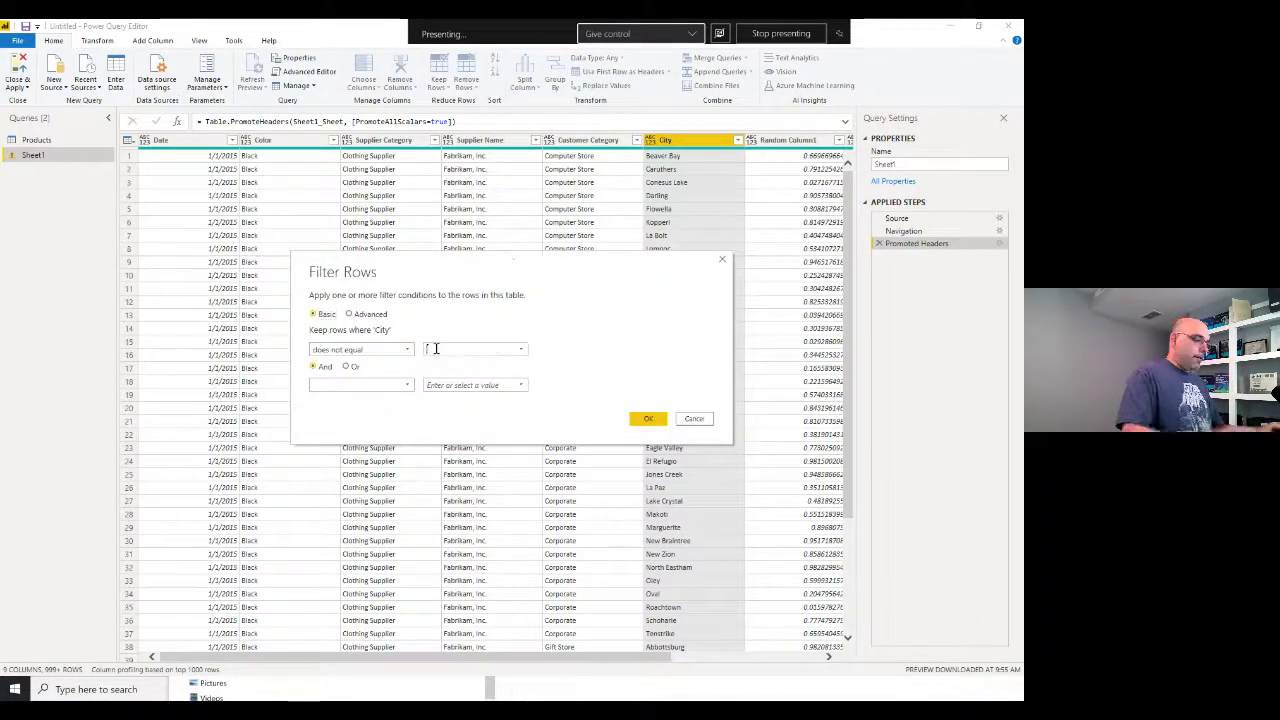
{"action": "type", "text": "Beaver Bay"}
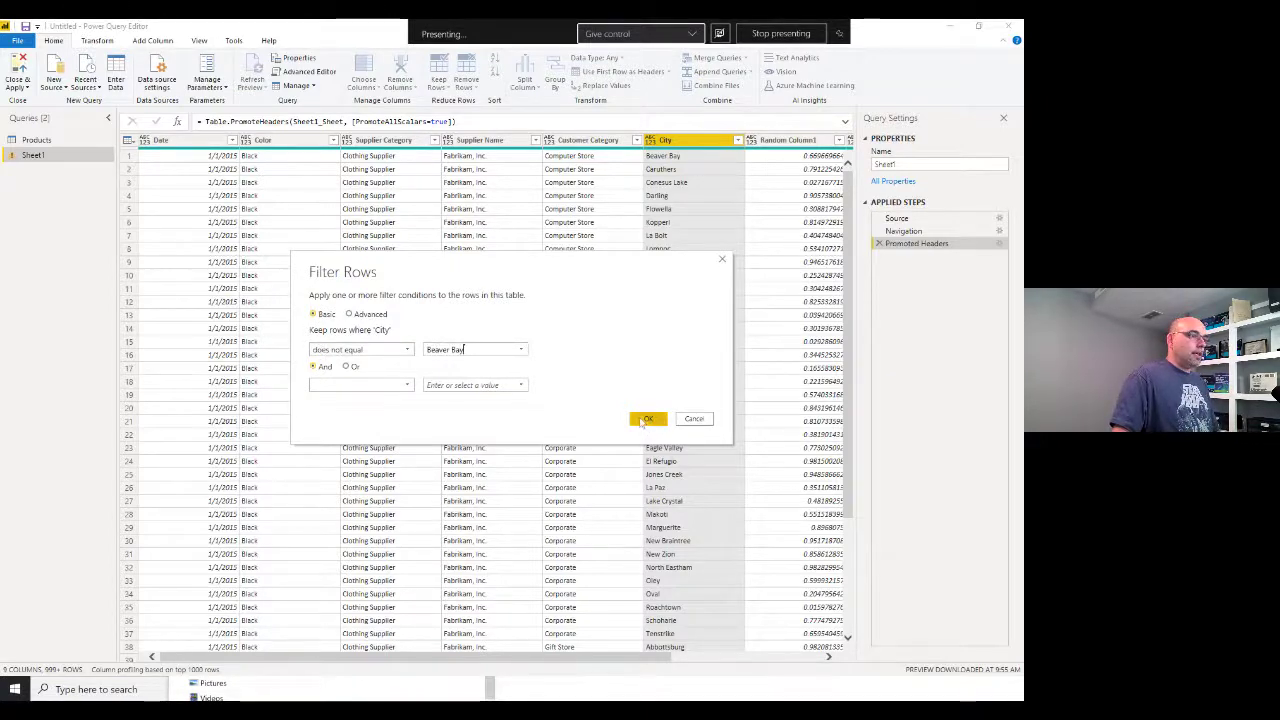
{"action": "left_click", "coordinate": [647, 418]}
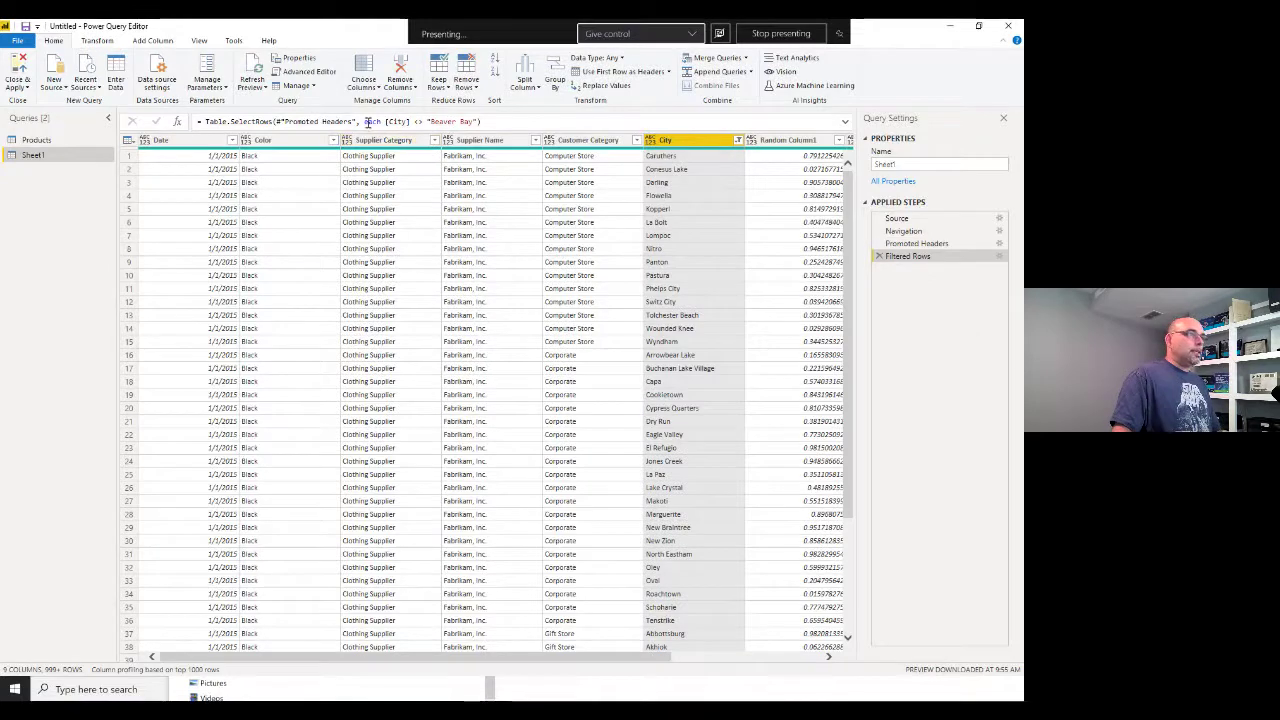
Review the City inequality condition in the formula and delete the Filtered Rows step
{"action": "left_click_drag", "start_coordinate": [386, 121], "coordinate": [481, 121]}
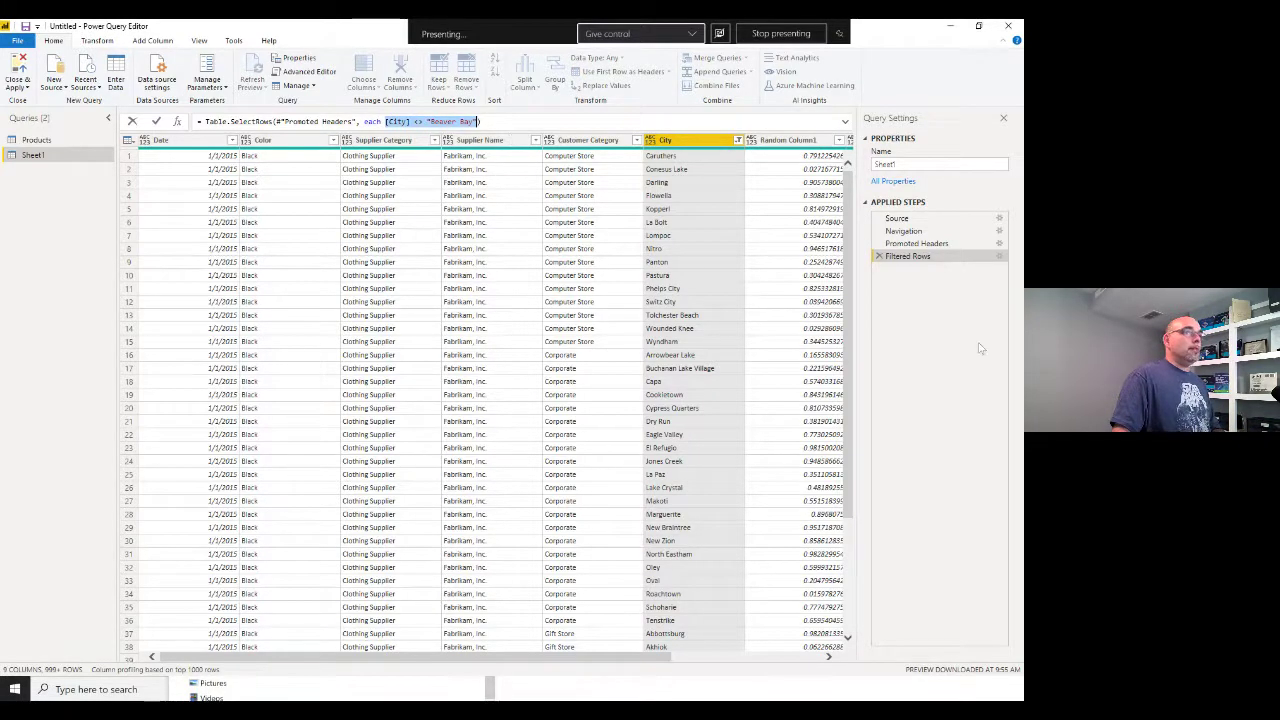
{"action": "left_click", "coordinate": [878, 258]}
{"action": "left_click", "coordinate": [878, 257]}
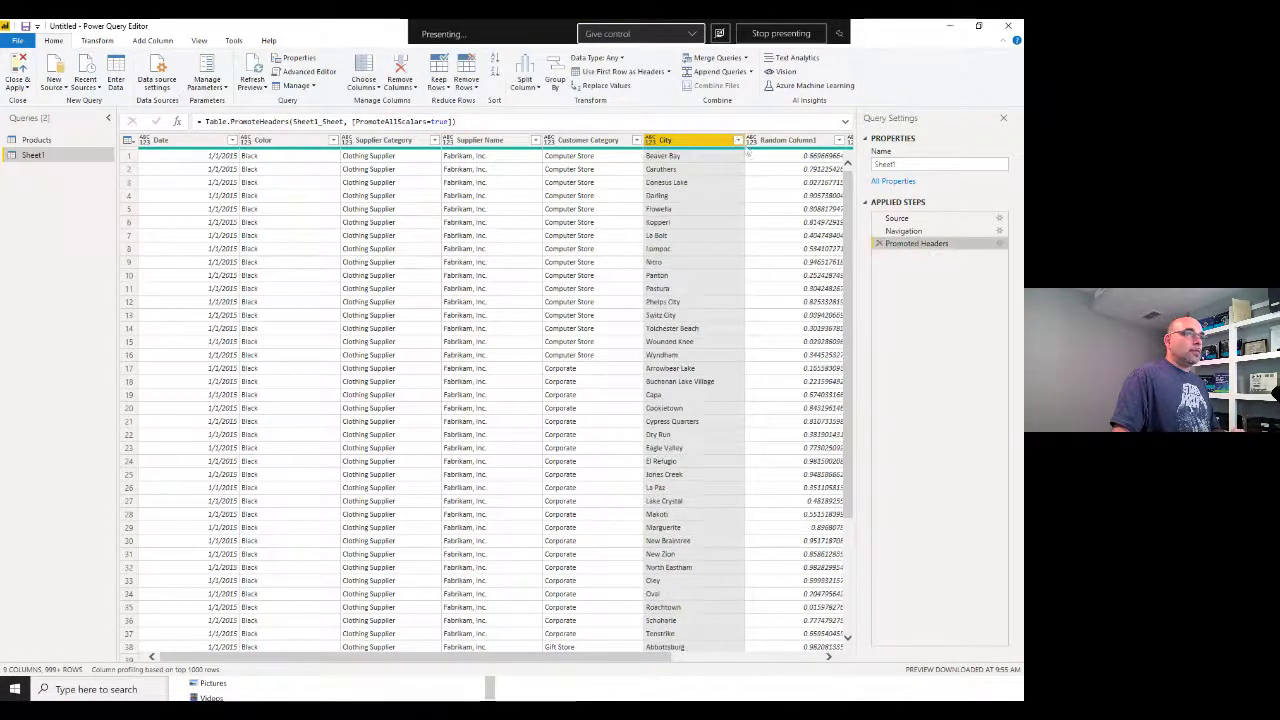
Search the City filter values for be, exclude Beaver Bay, and apply the filter to the remaining matches
{"action": "left_click", "coordinate": [738, 140]}
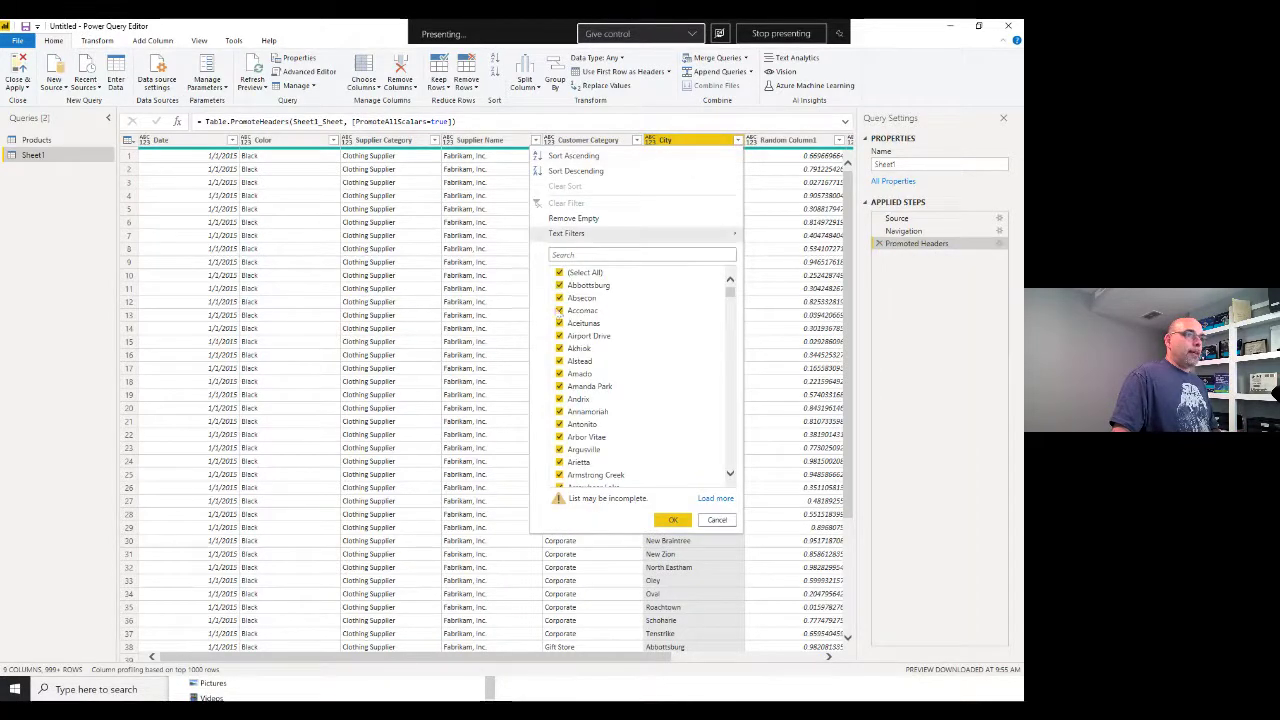
{"action": "left_click", "coordinate": [571, 256]}
{"action": "type", "text": "be"}
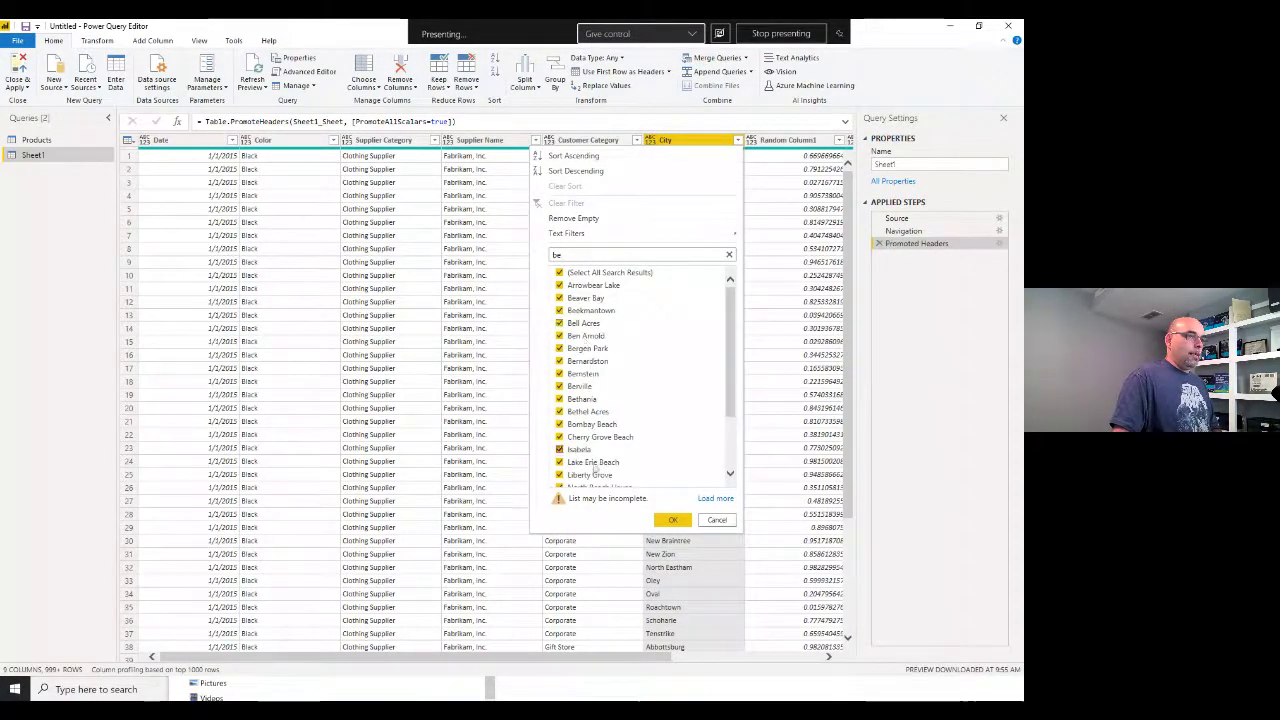
{"action": "left_click", "coordinate": [559, 298]}
{"action": "left_click", "coordinate": [670, 521]}
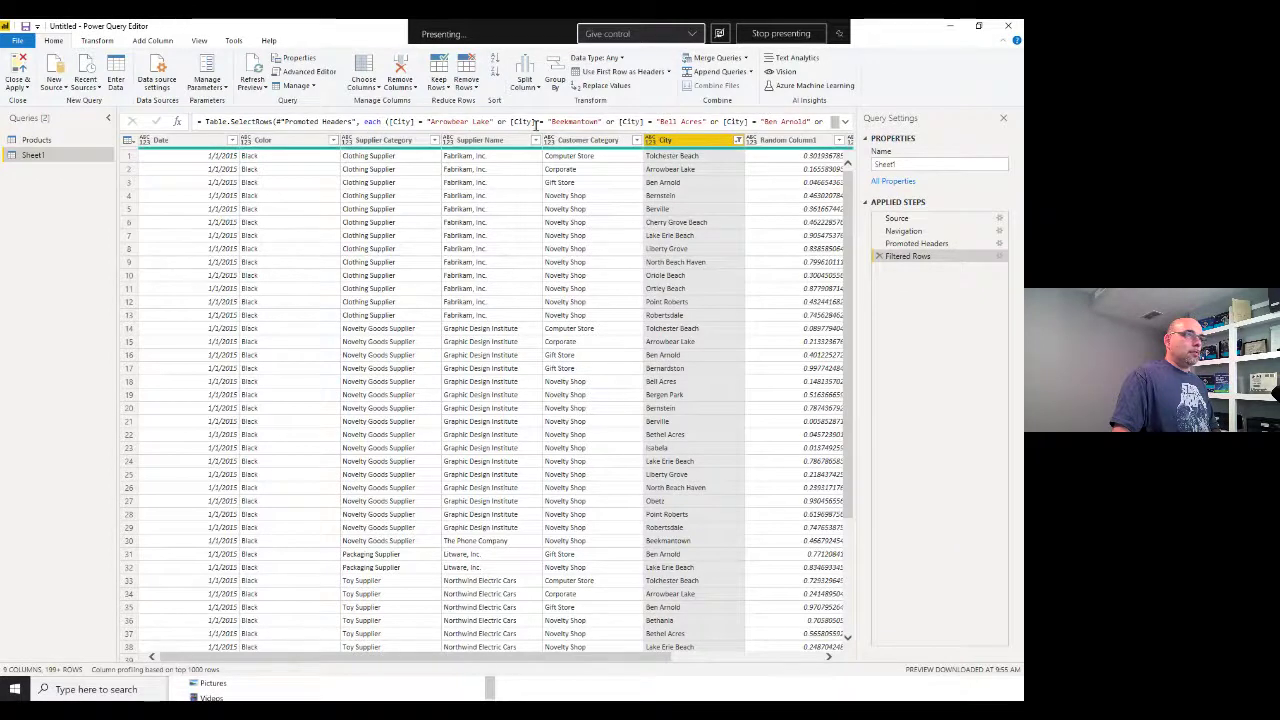
Replace the list of City equality conditions in the Filtered Rows formula with <> "Beaver Bay" and commit the formula
{"action": "left_click", "coordinate": [419, 121]}
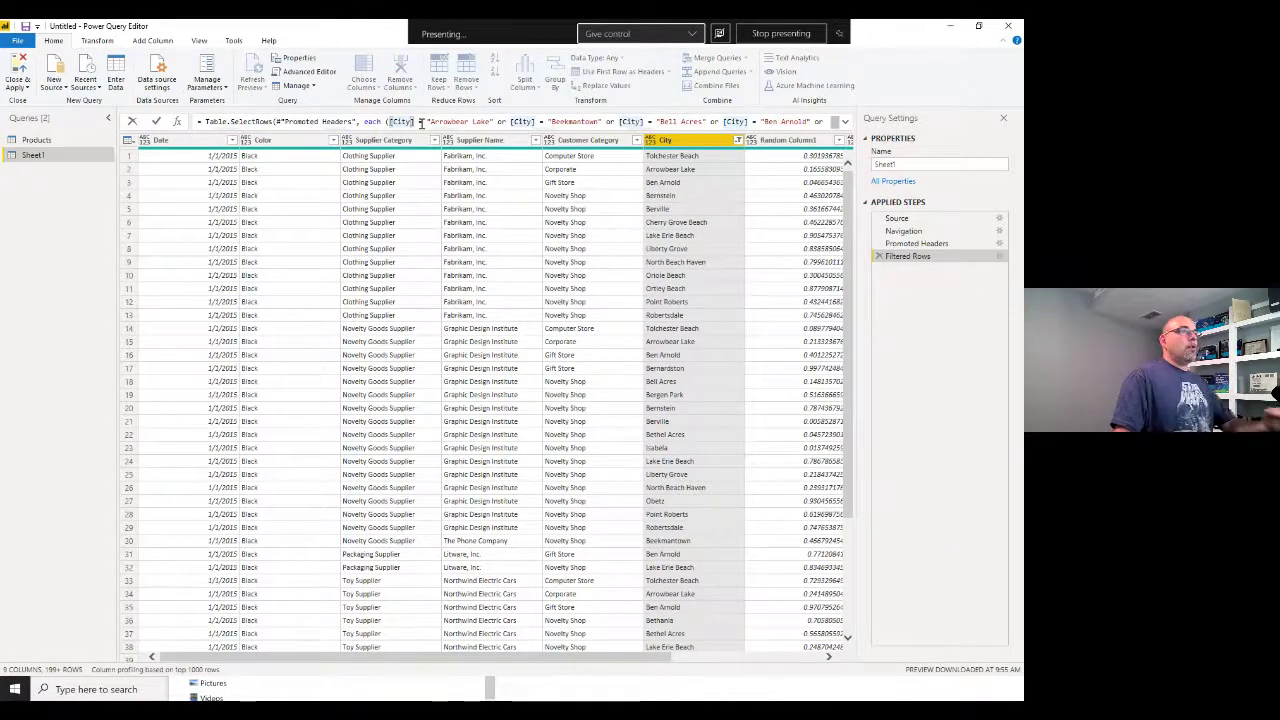
{"action": "left_click", "coordinate": [422, 121]}
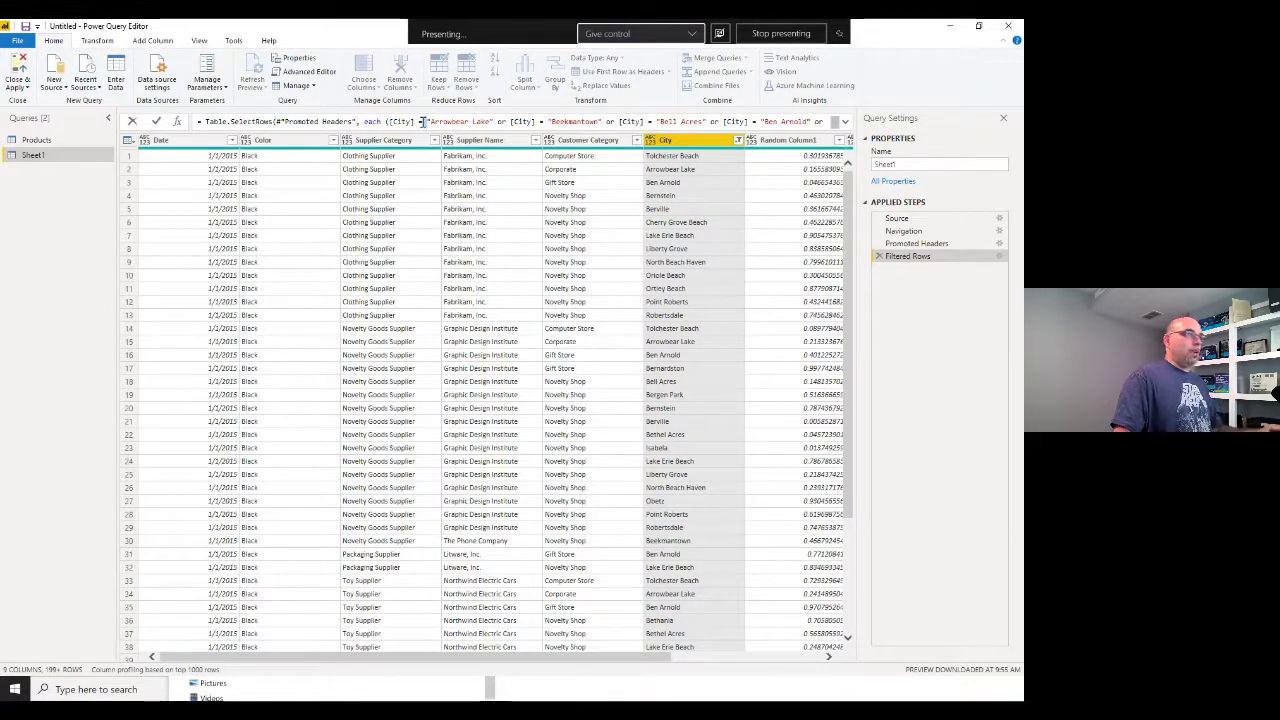
{"action": "key", "text": "shift+End"}
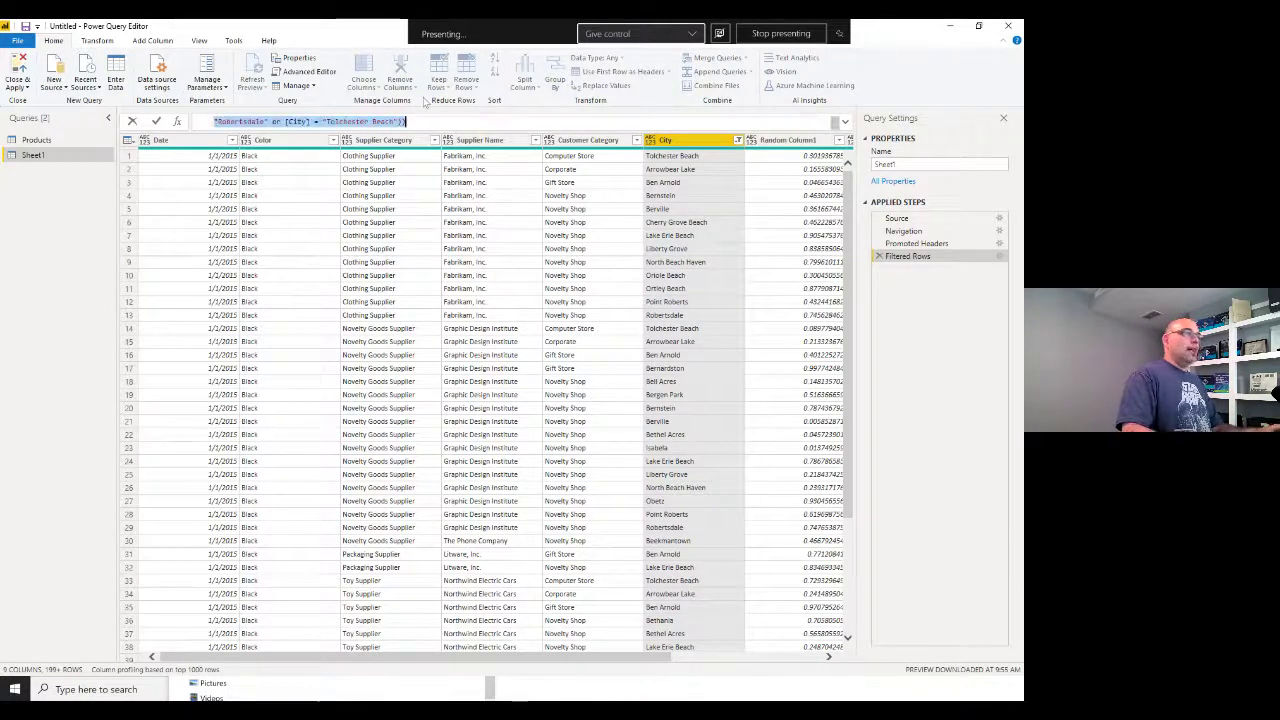
{"action": "key", "text": "Delete"}
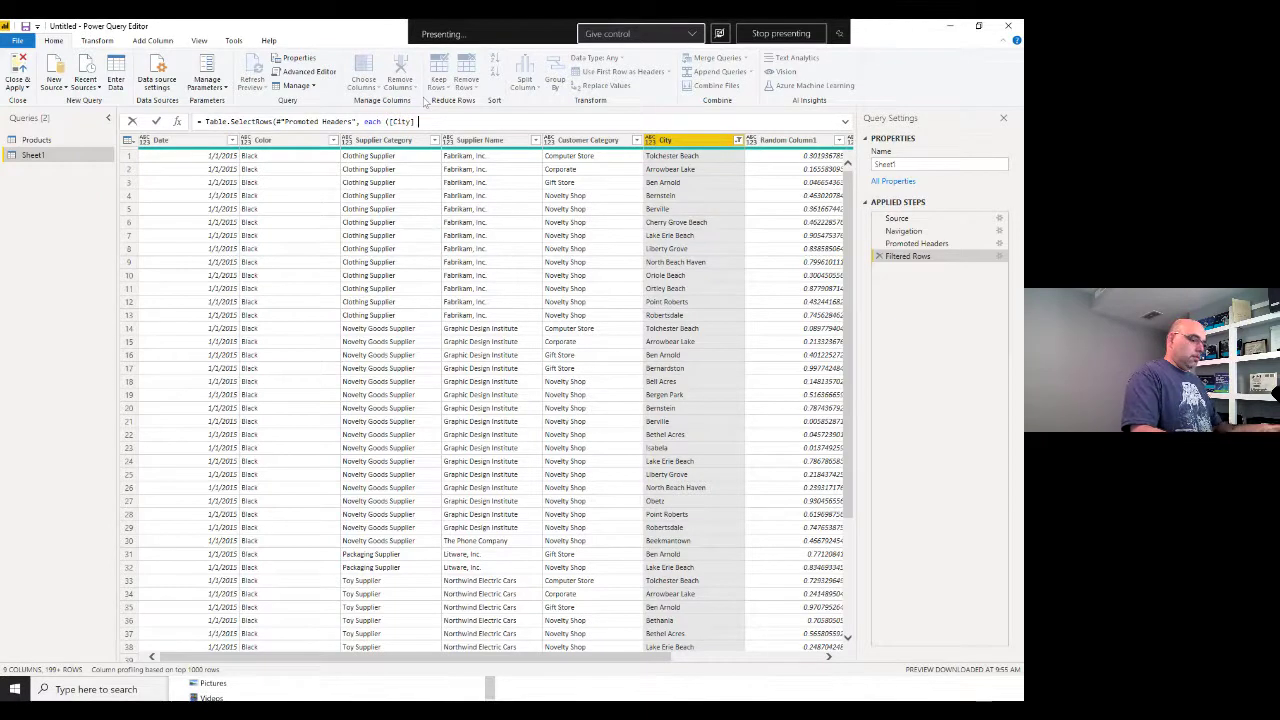
{"action": "type", "text": "<> "}
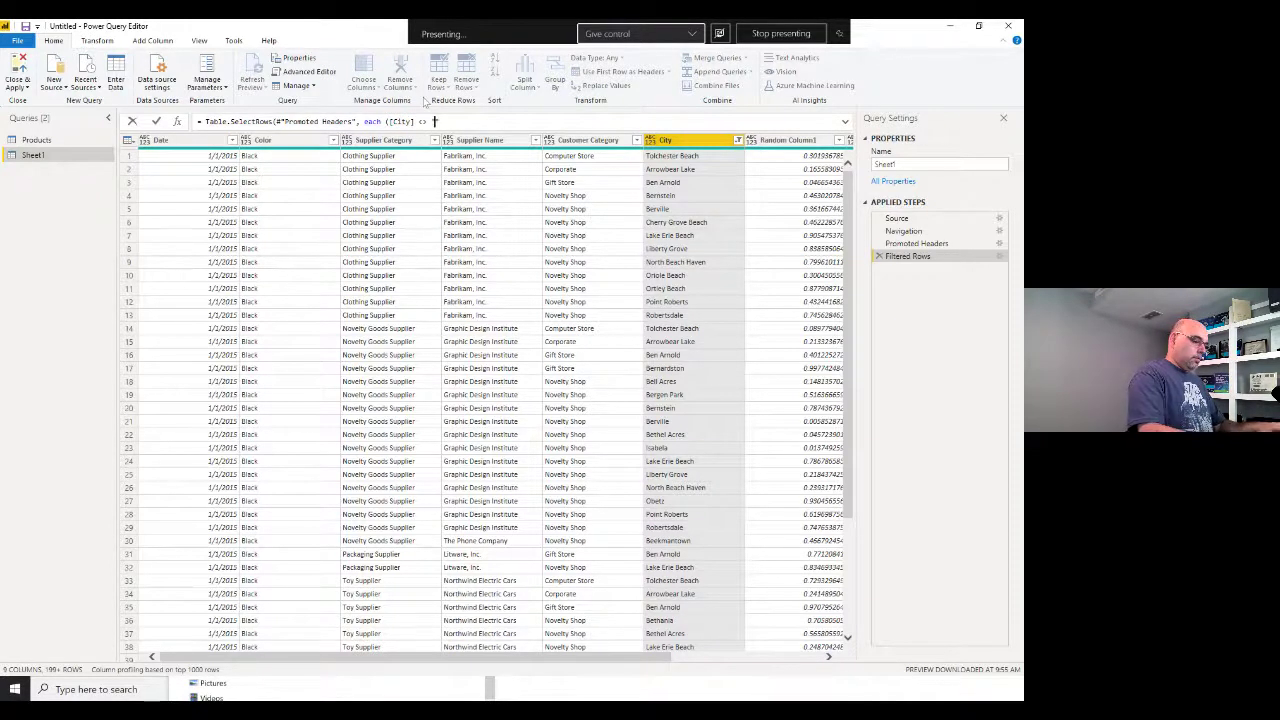
{"action": "type", "text": "\"Beaver Bay\""}
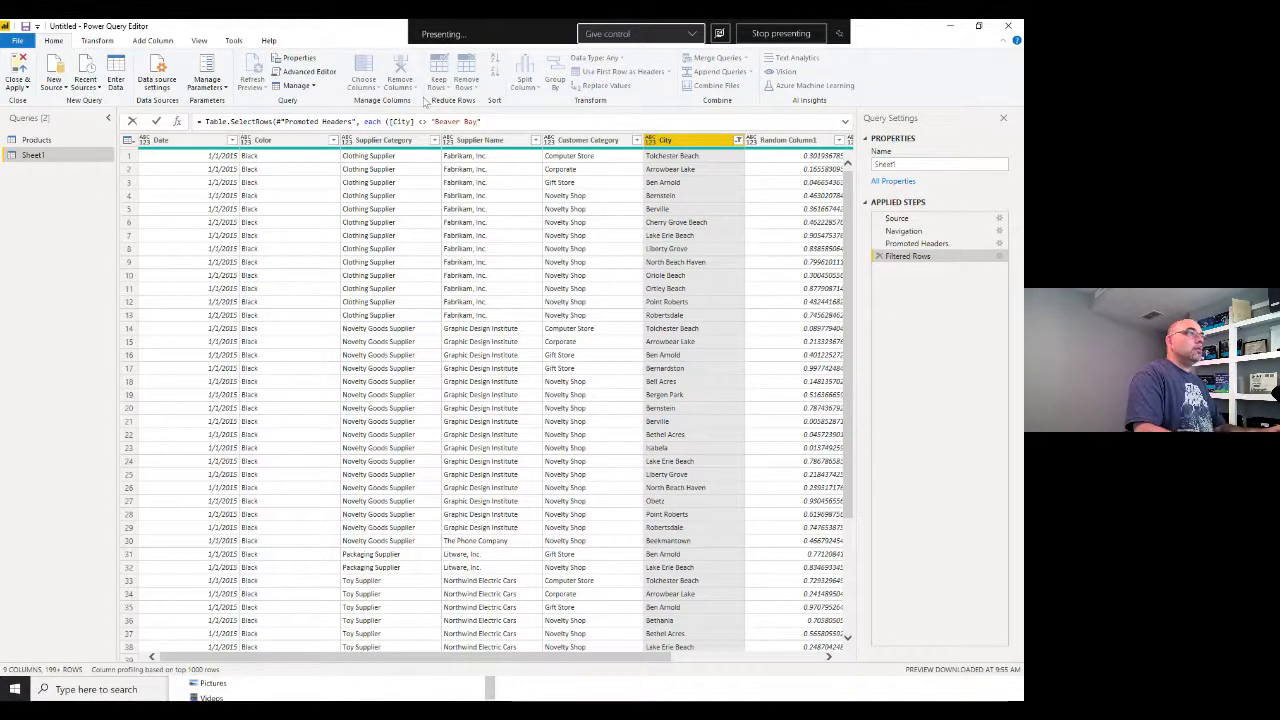
{"action": "type", "text": ")"}
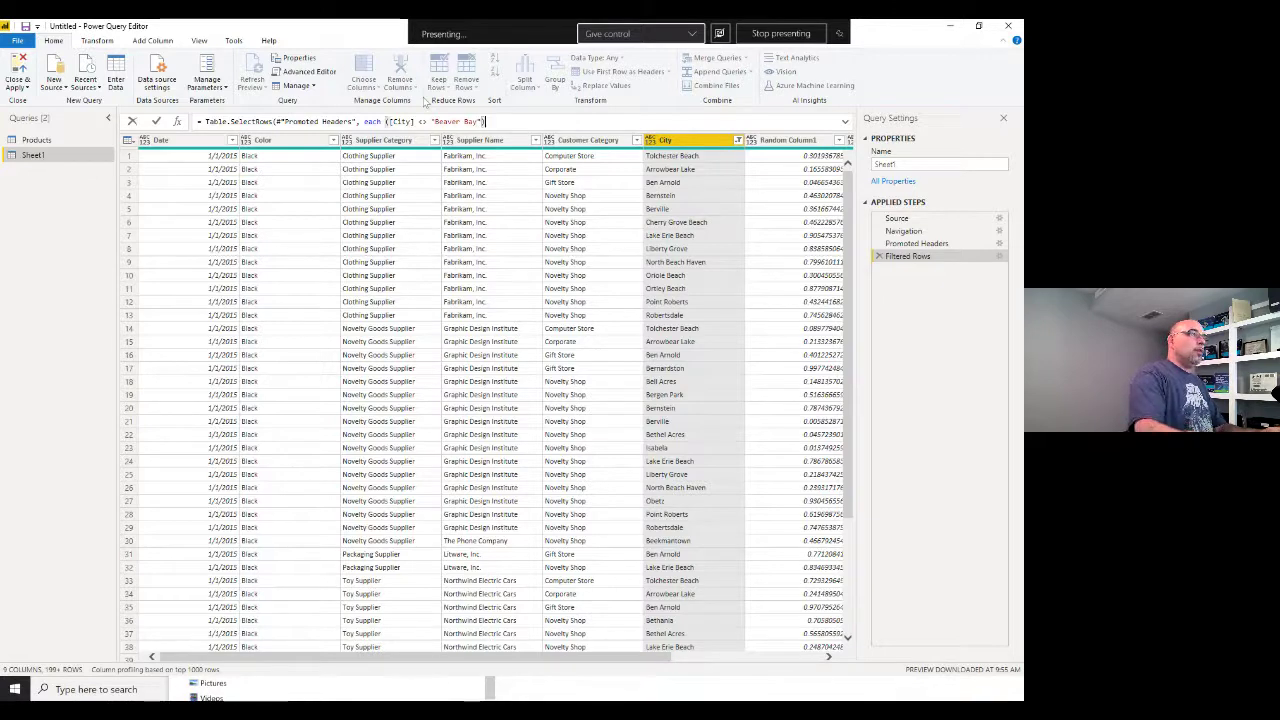
{"action": "key", "text": "Return"}
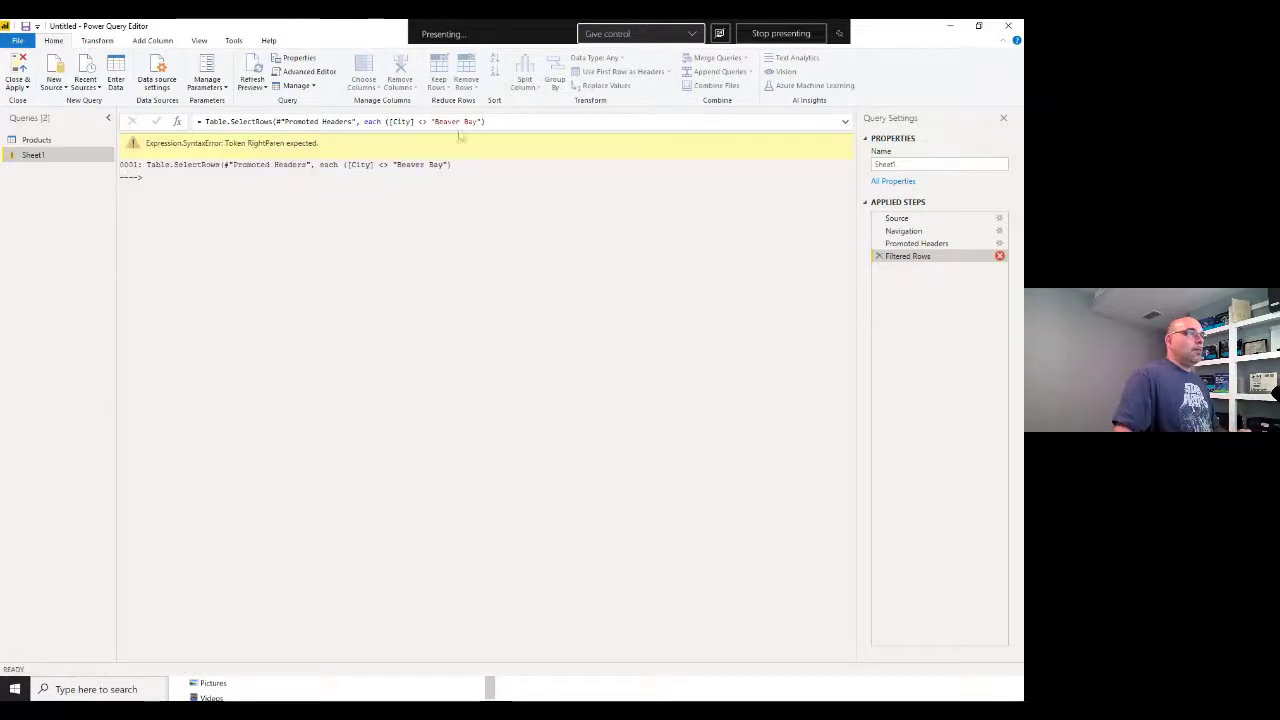
Add the missing closing parenthesis at the end of the Filtered Rows formula, and select the corrected formula text for review
{"action": "left_click", "coordinate": [446, 121]}
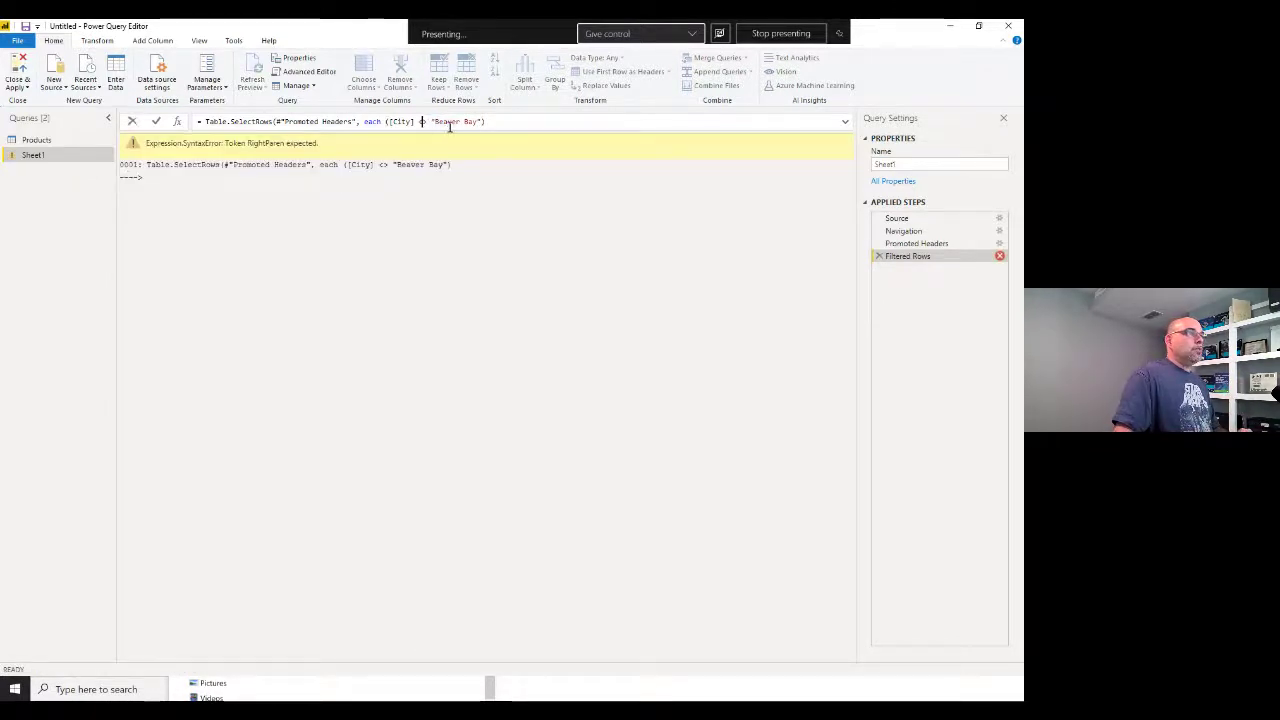
{"action": "key", "text": "End"}
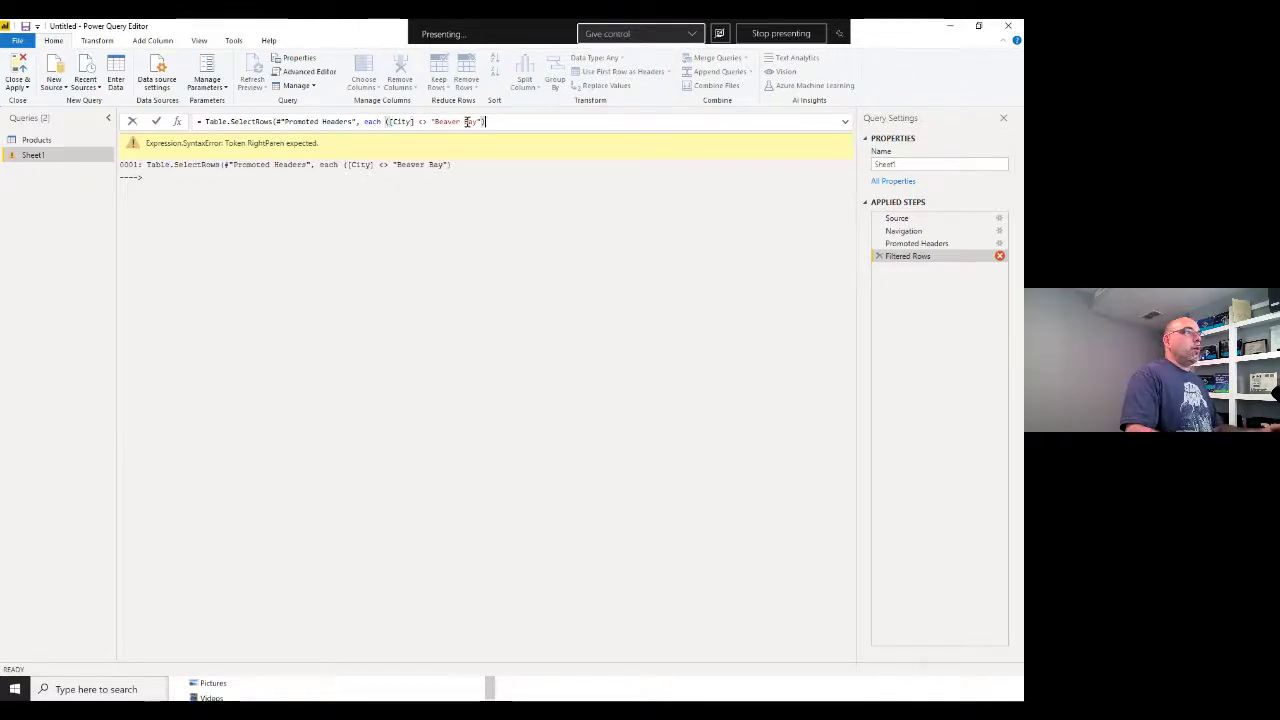
{"action": "key", "text": "Return"}
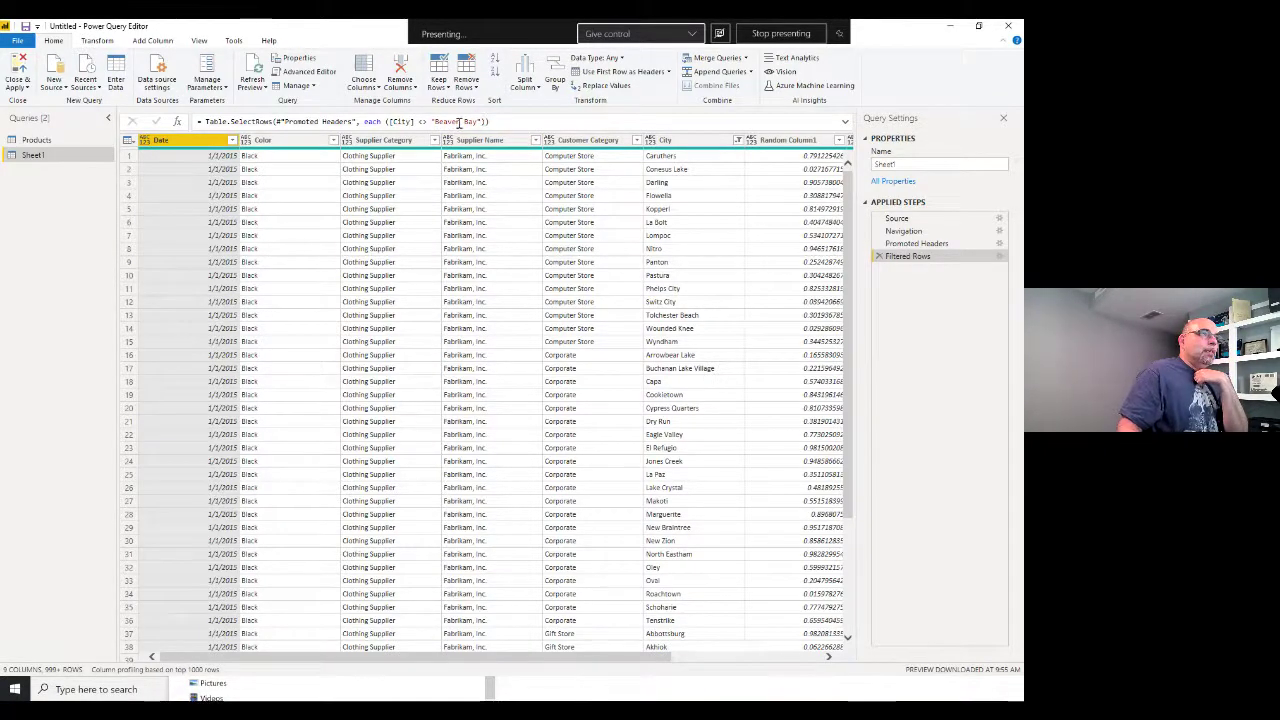
{"action": "double_click", "coordinate": [425, 121]}
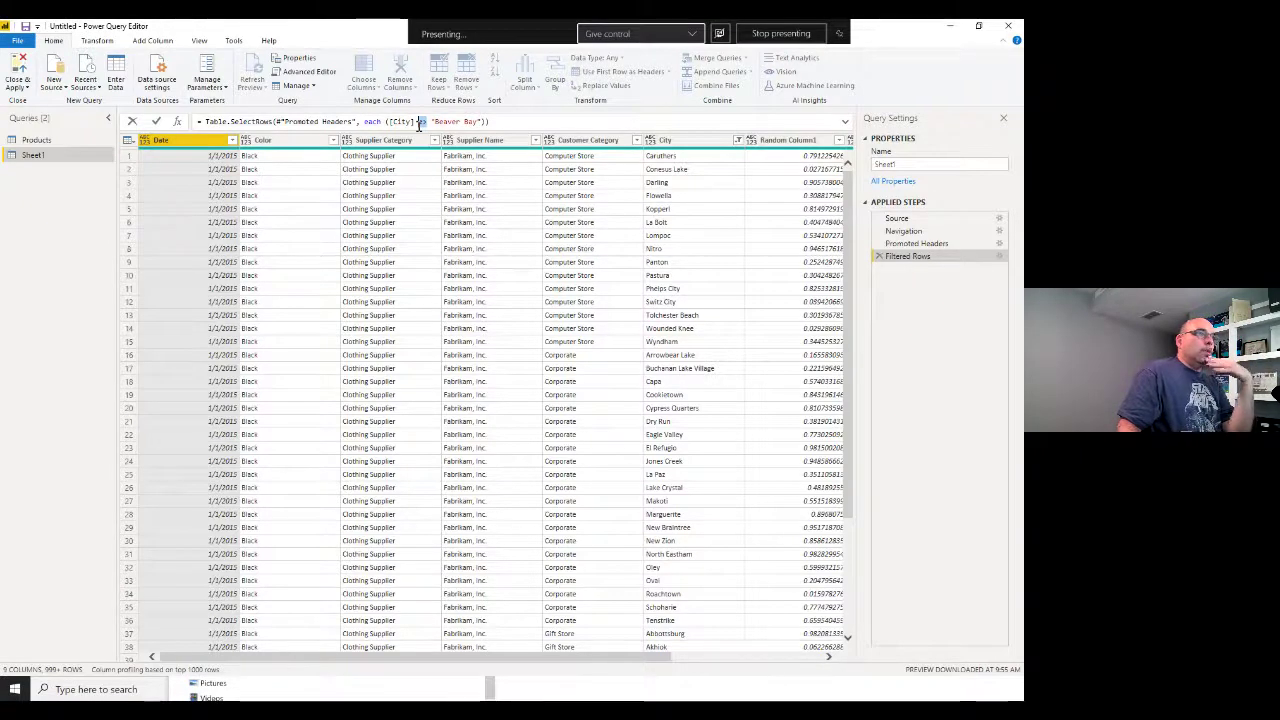
{"action": "left_click_drag", "start_coordinate": [520, 121], "coordinate": [198, 121]}
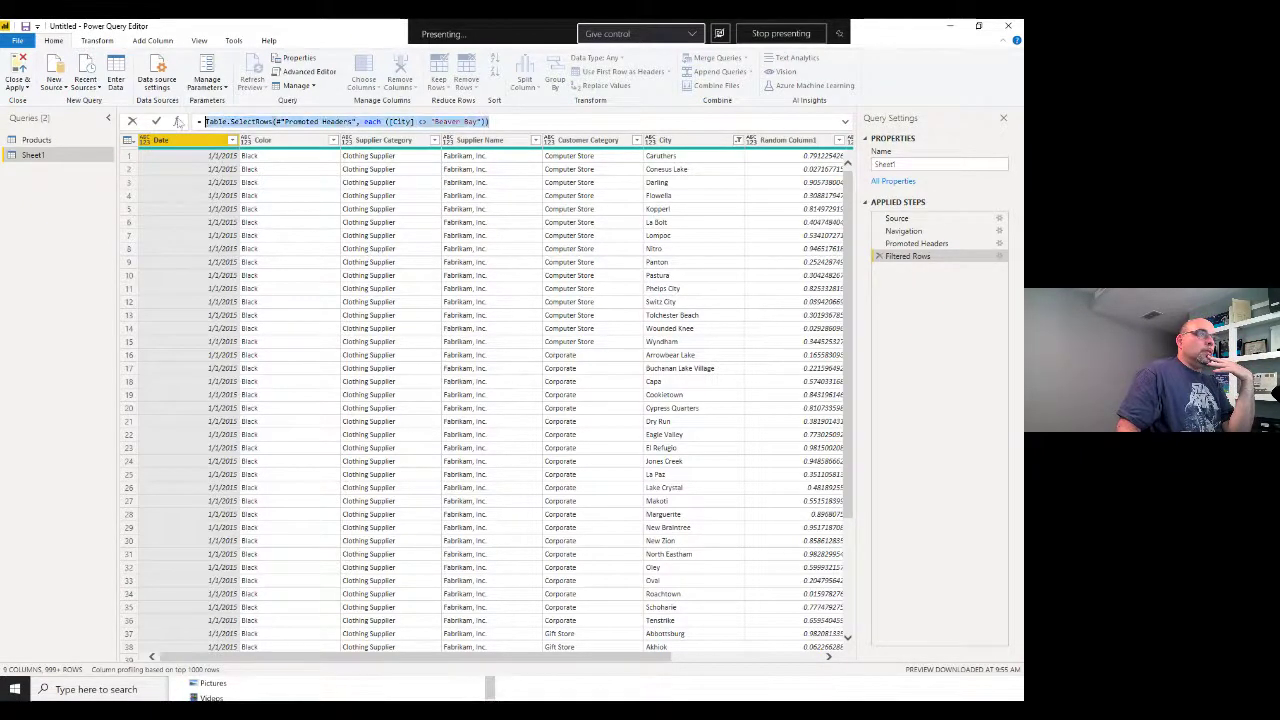